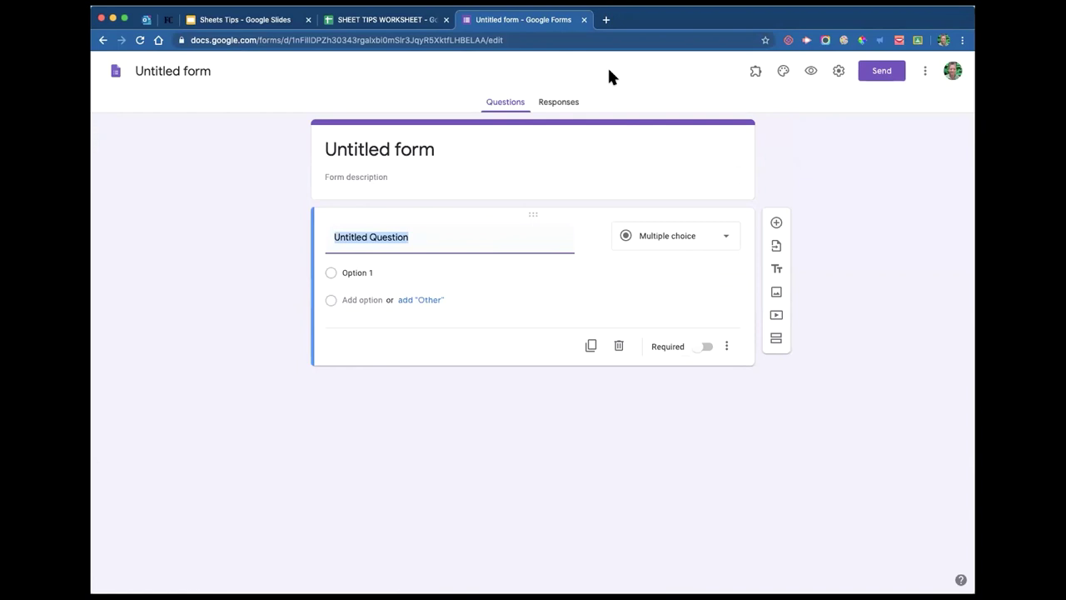
- Show the Responses view of the DELETEDO form, which has 0 responses
left_click(197, 69)
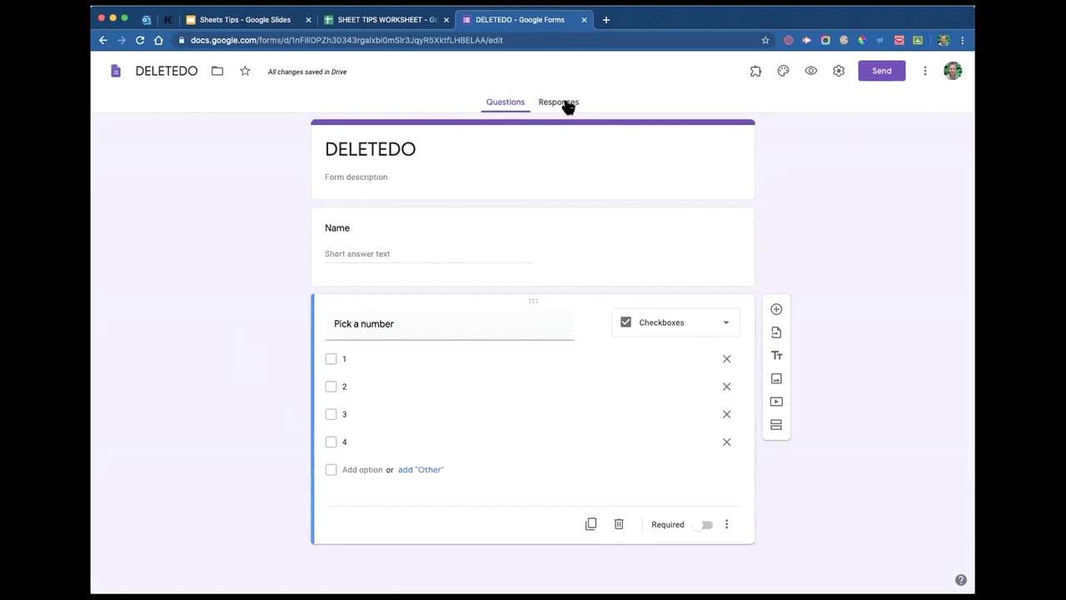
left_click(566, 103)
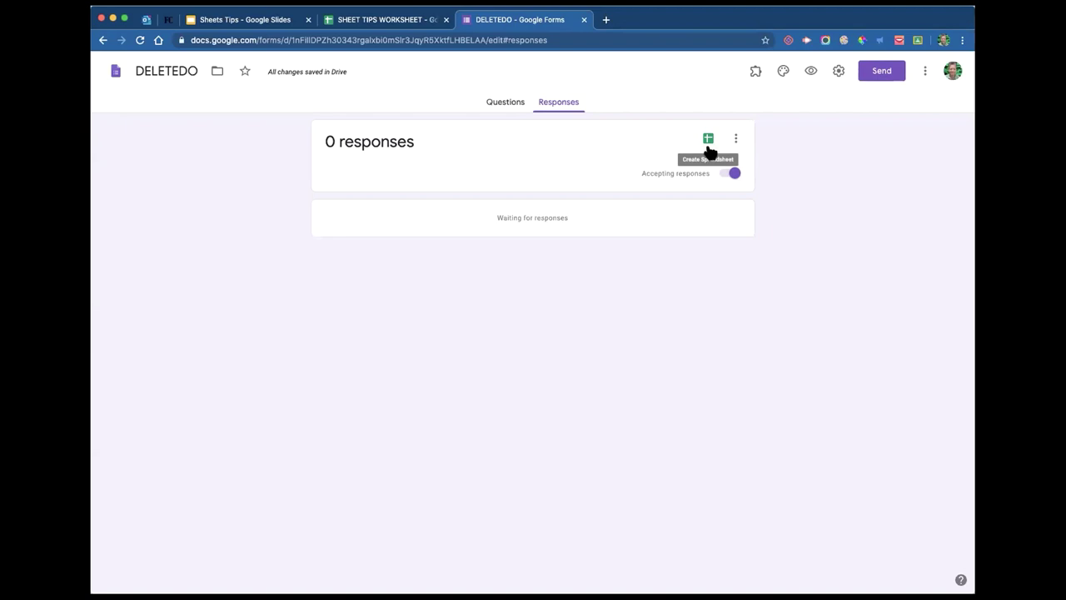
- Switch to the Sheets Tips deck and display slide 4, TERMS TO KNOW
left_click(229, 22)
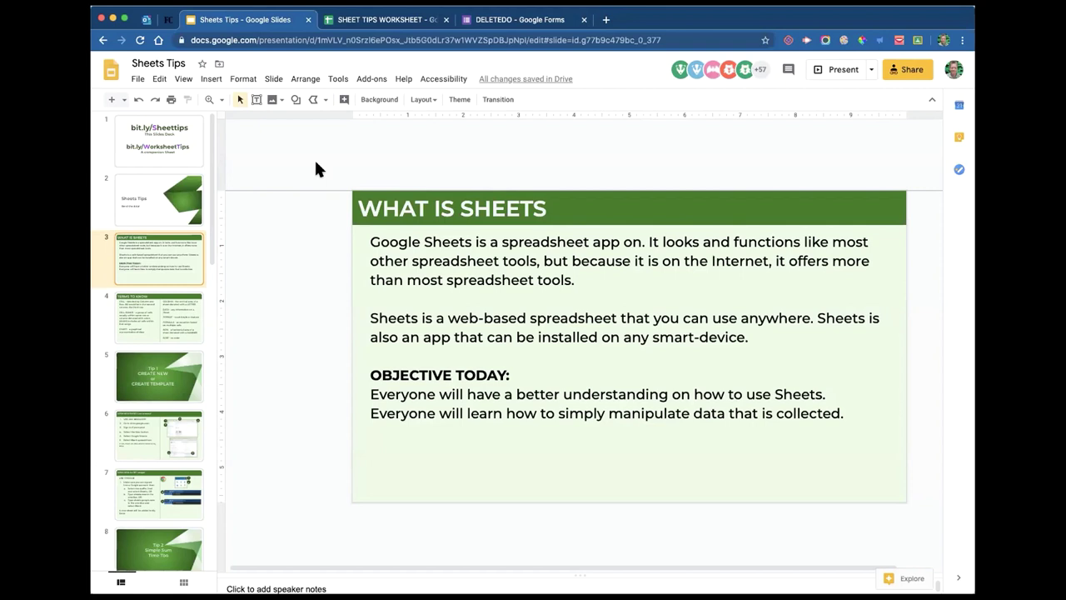
left_click(161, 314)
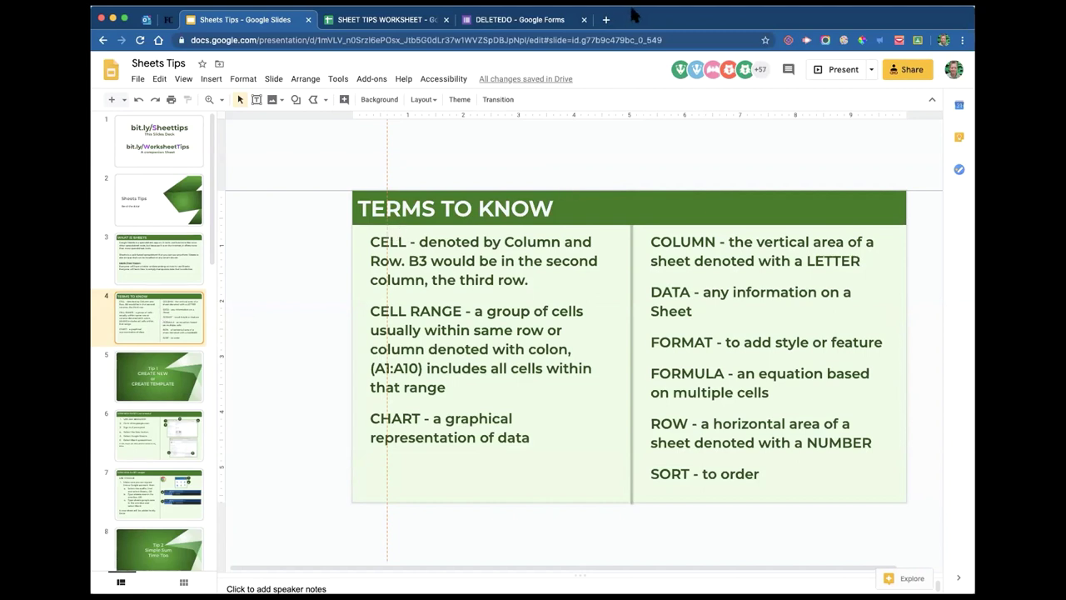
left_click(605, 19)
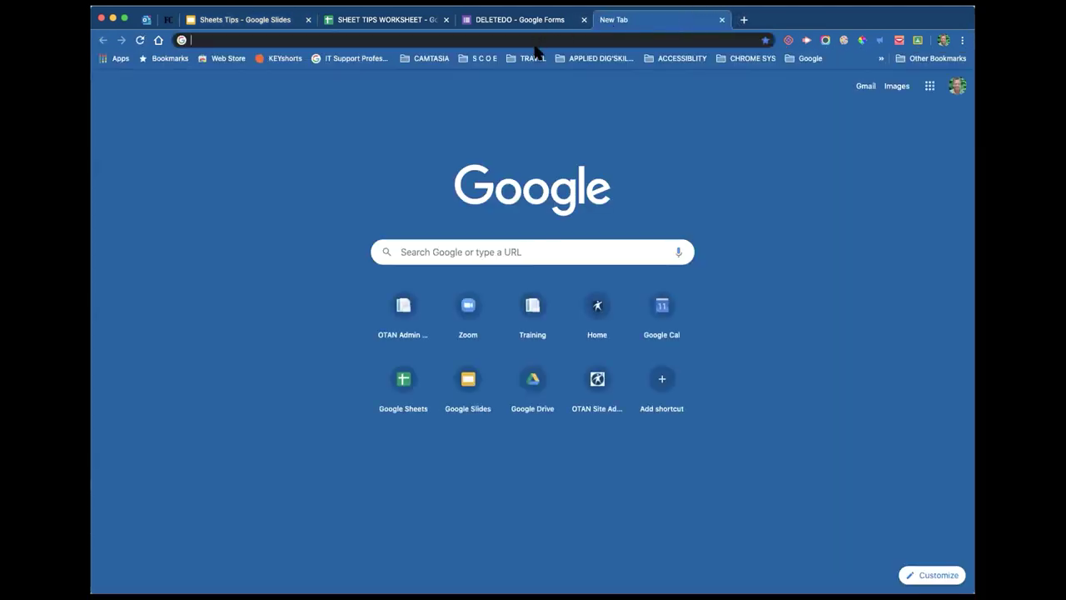
- Create a blank spreadsheet with sheets.new and enter the label 'B3' in cell B3
type("sheets.new")
key("Return")
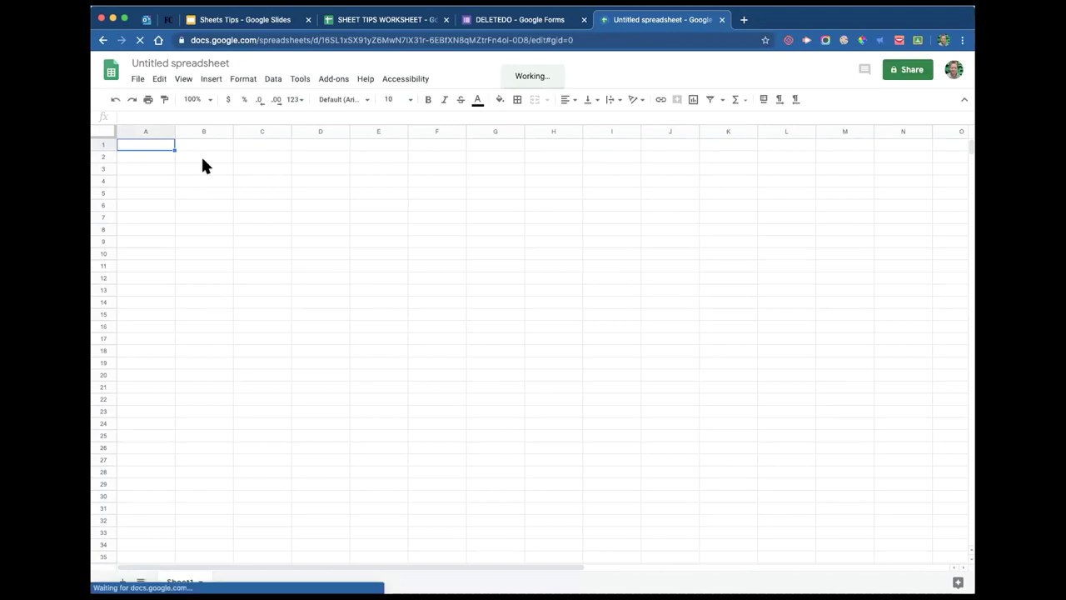
left_click(203, 158)
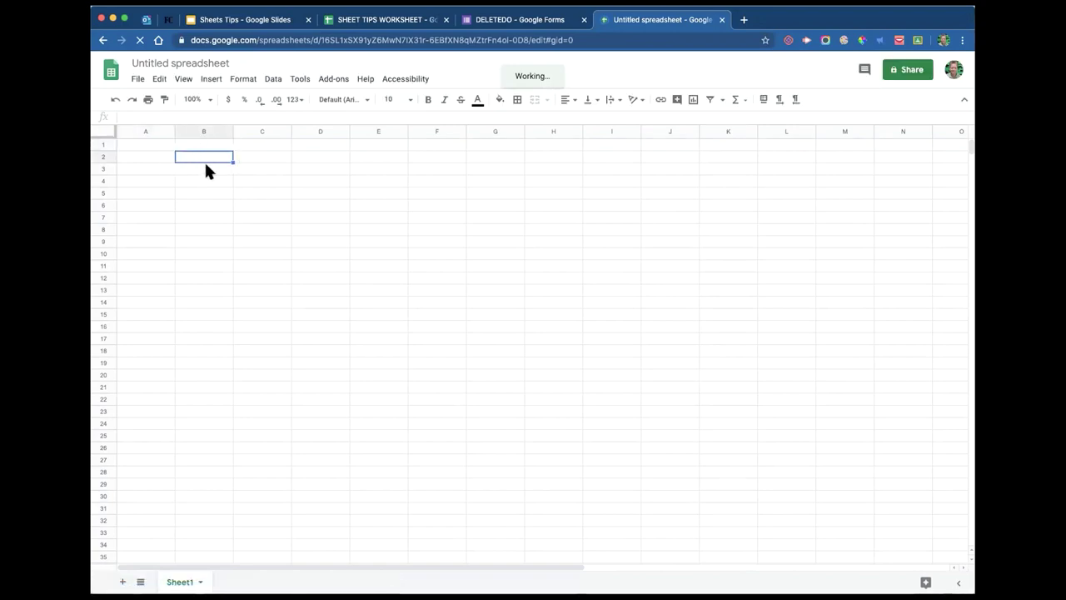
left_click(205, 169)
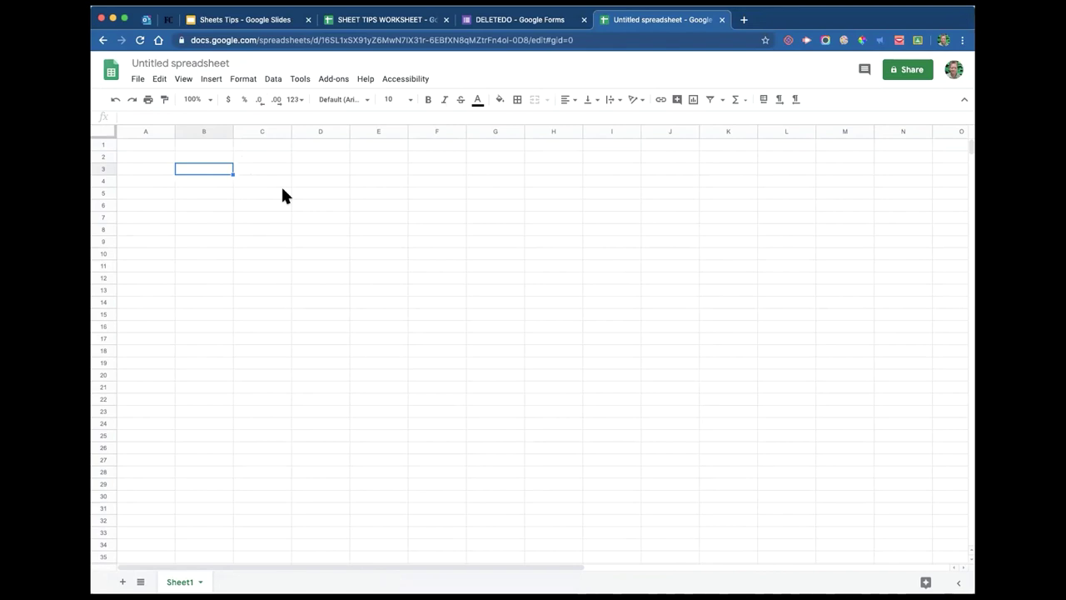
type("BB")
key("BackSpace")
type("3")
left_click(357, 265)
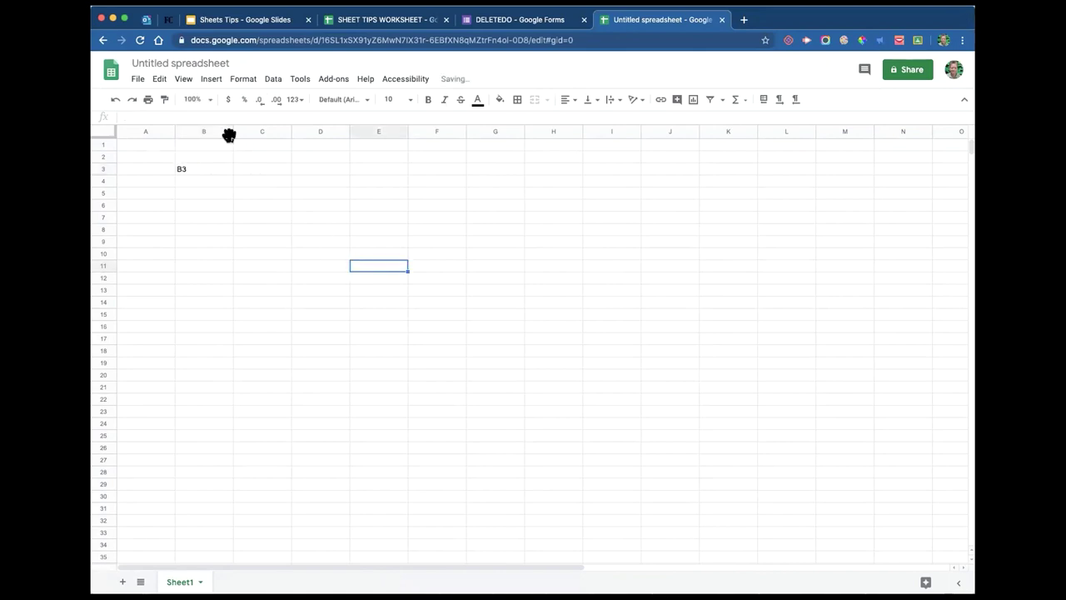
left_click(189, 173)
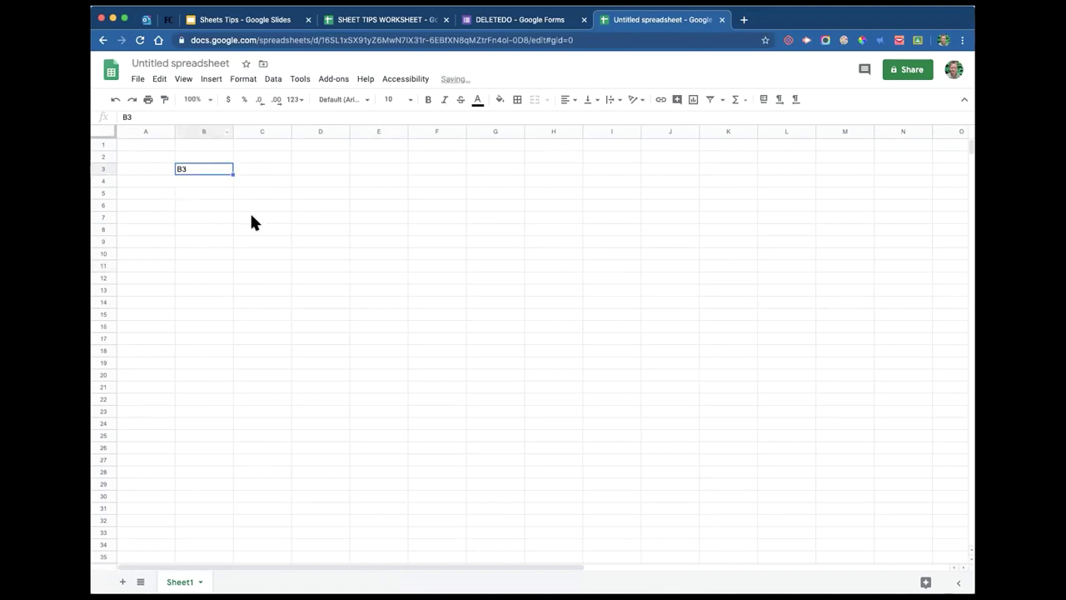
- Fill cell B3 with cyan
left_click(500, 100)
left_click(566, 154)
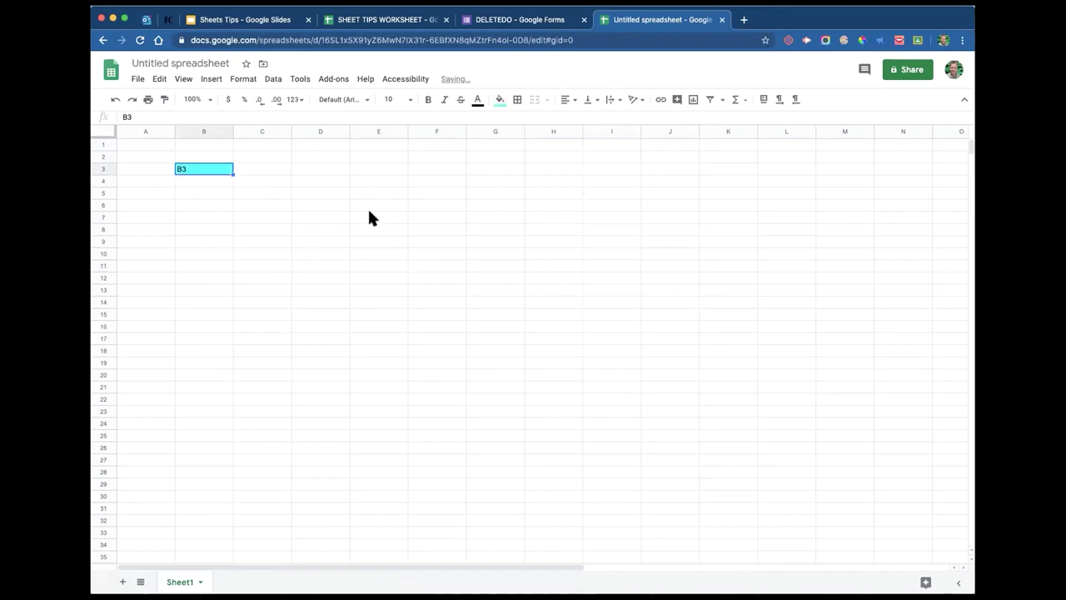
left_click(369, 216)
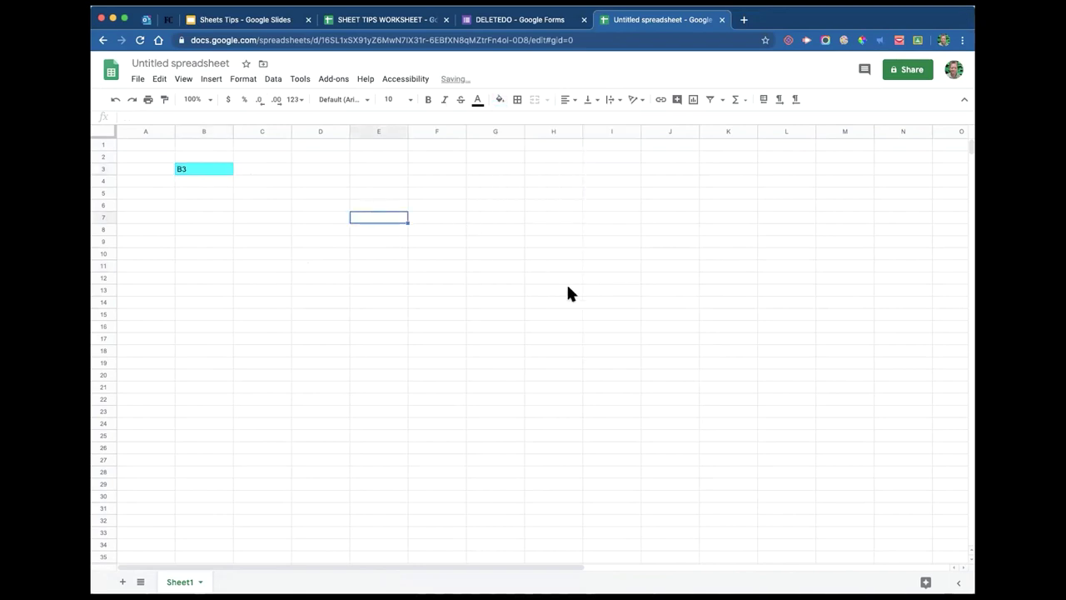
- Demonstrate selecting column C, cells C3, D3, A1 and B3, row 3, and column B
left_click(274, 131)
left_click(256, 166)
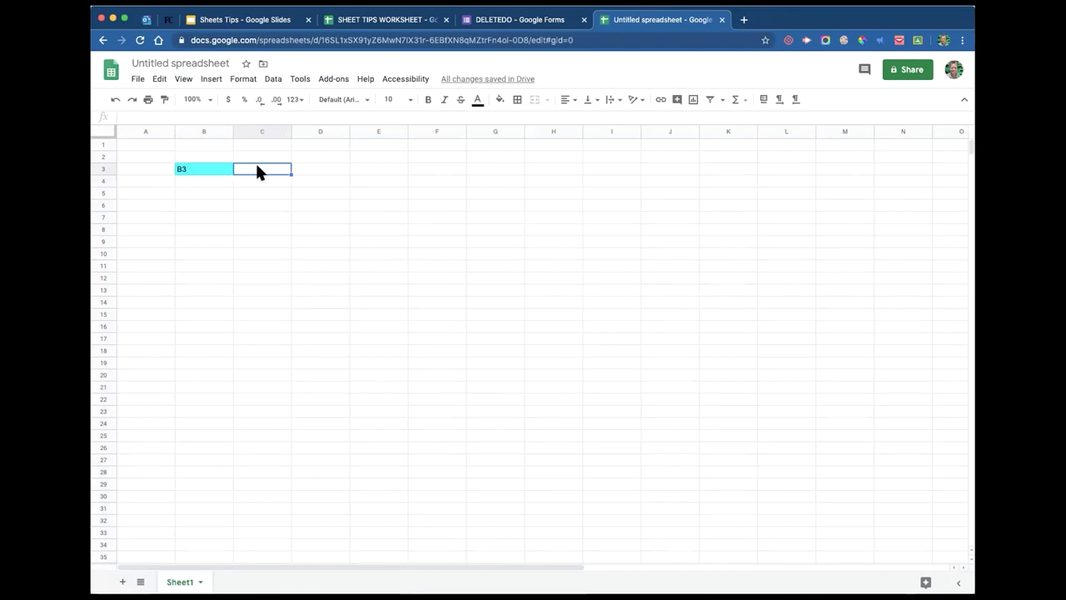
left_click(308, 168)
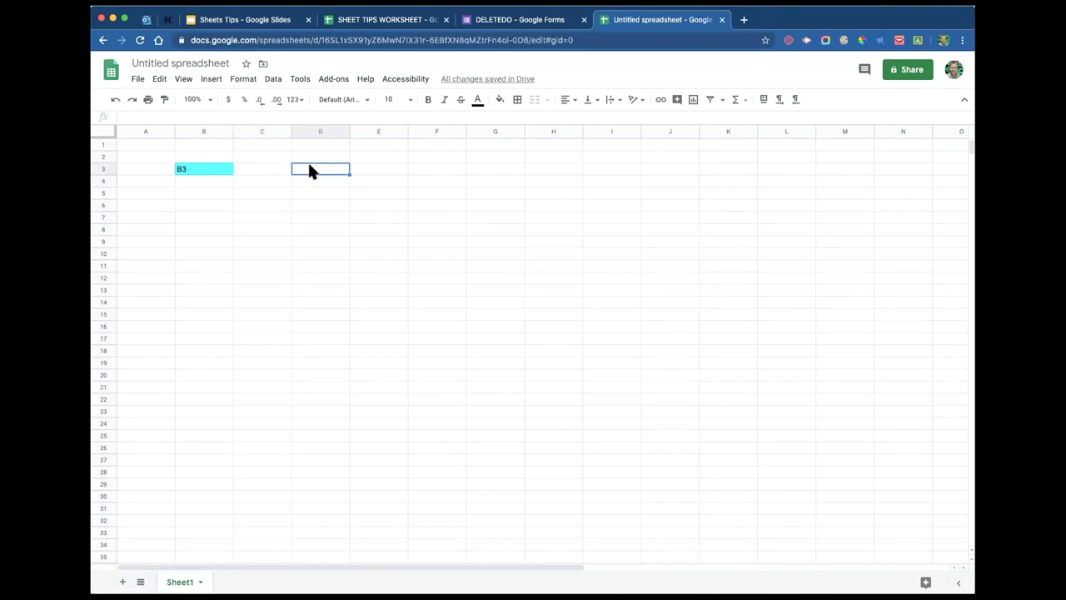
left_click(155, 147)
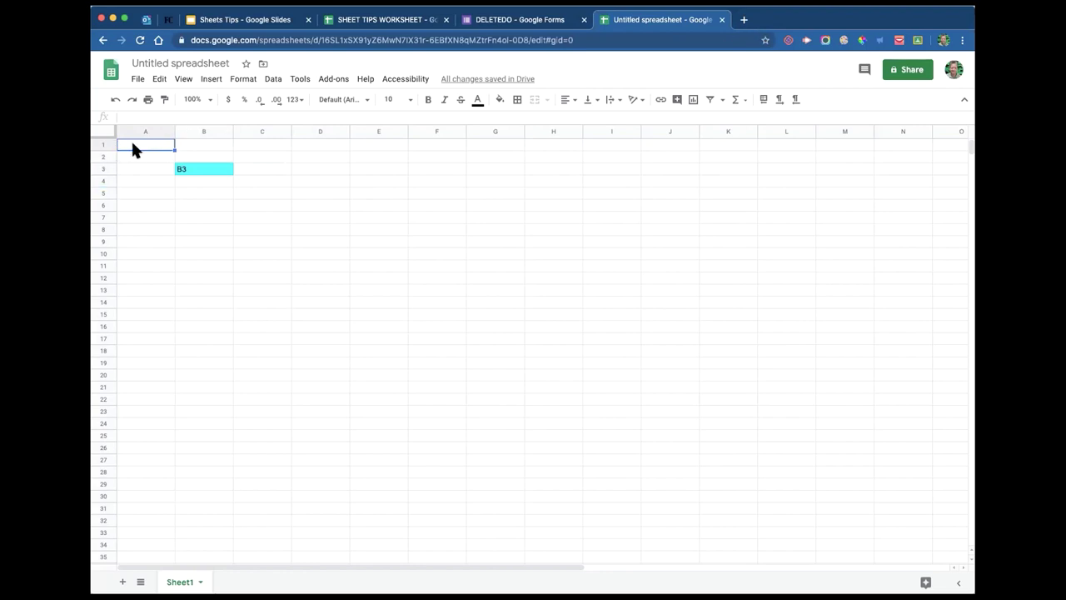
left_click(189, 169)
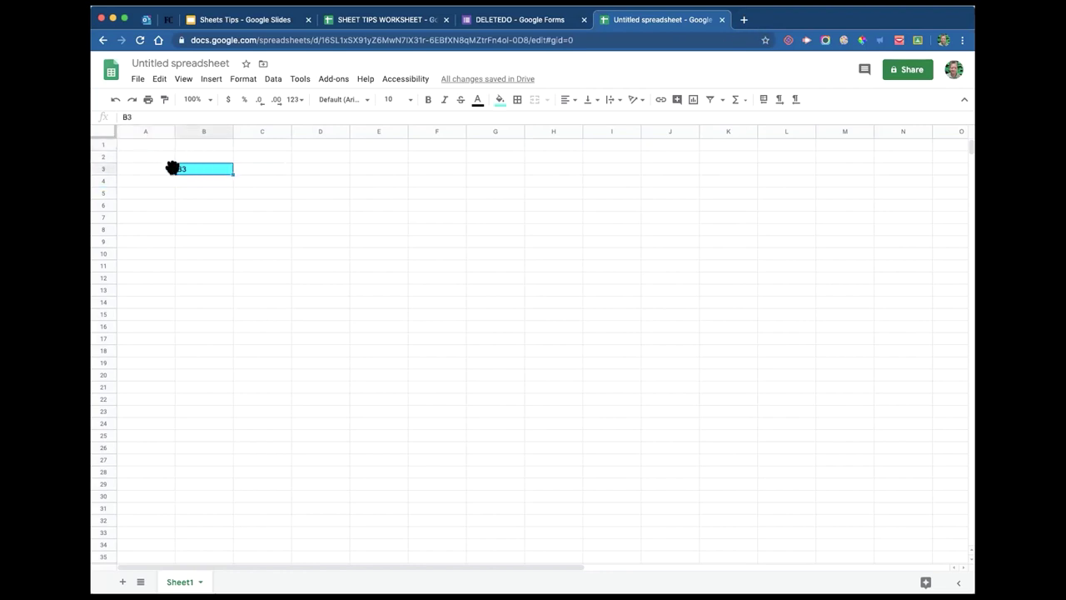
left_click(103, 169)
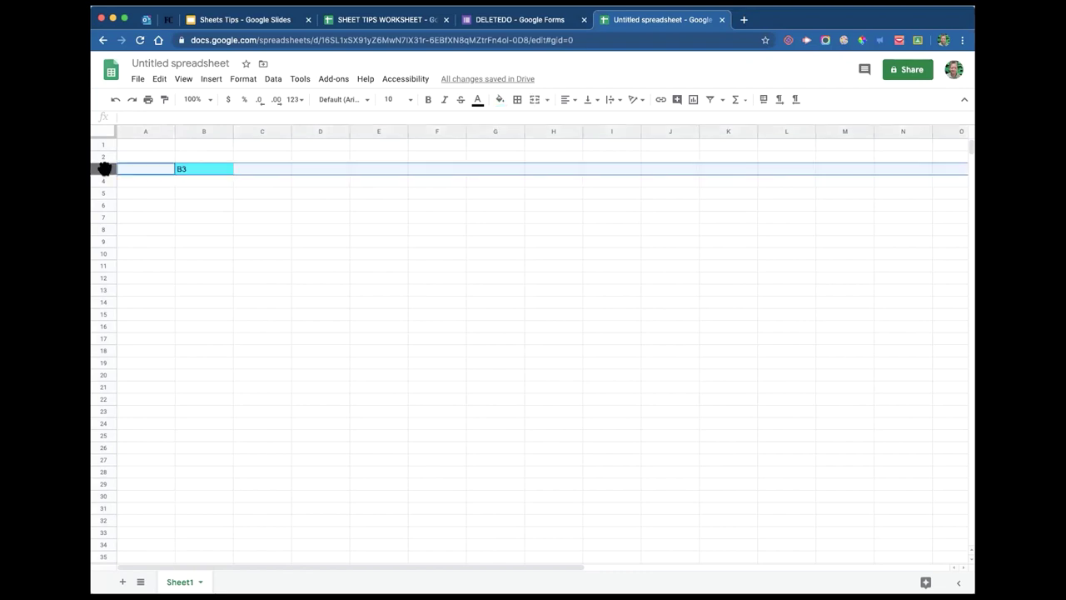
left_click(193, 130)
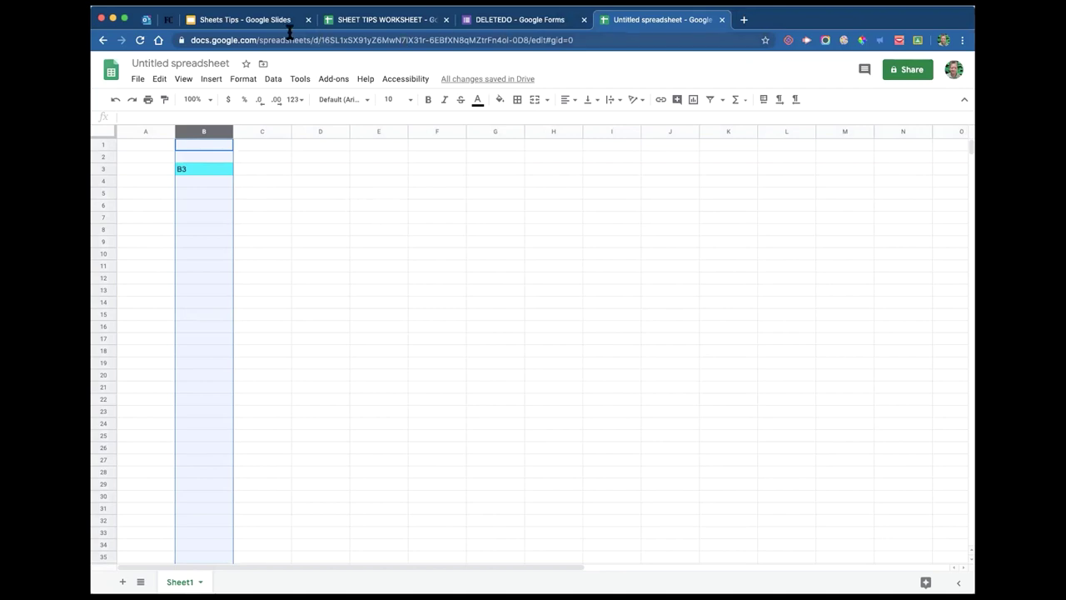
left_click(243, 25)
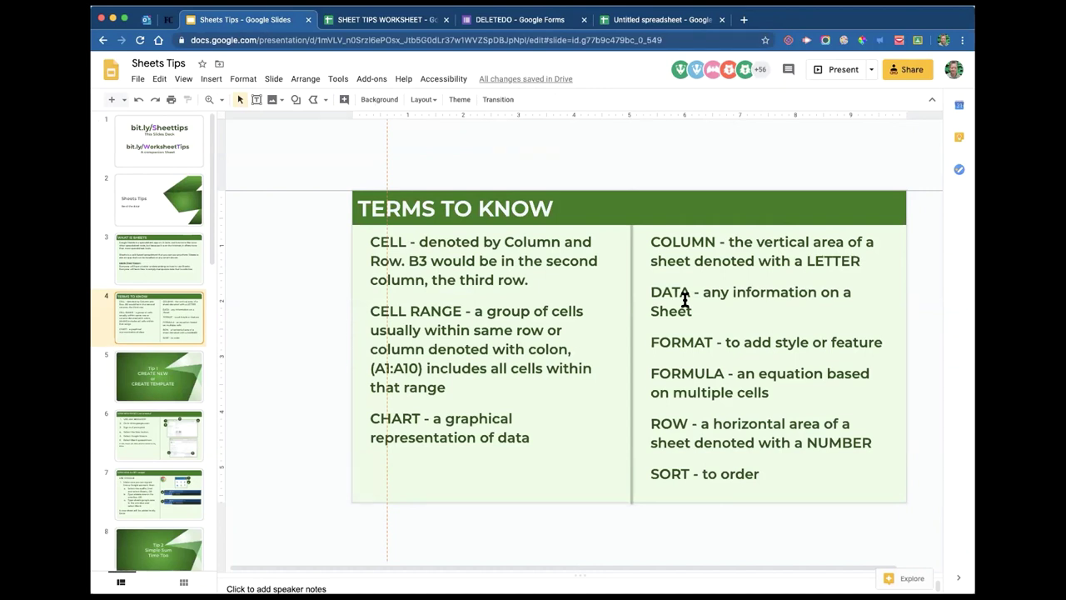
left_click(635, 23)
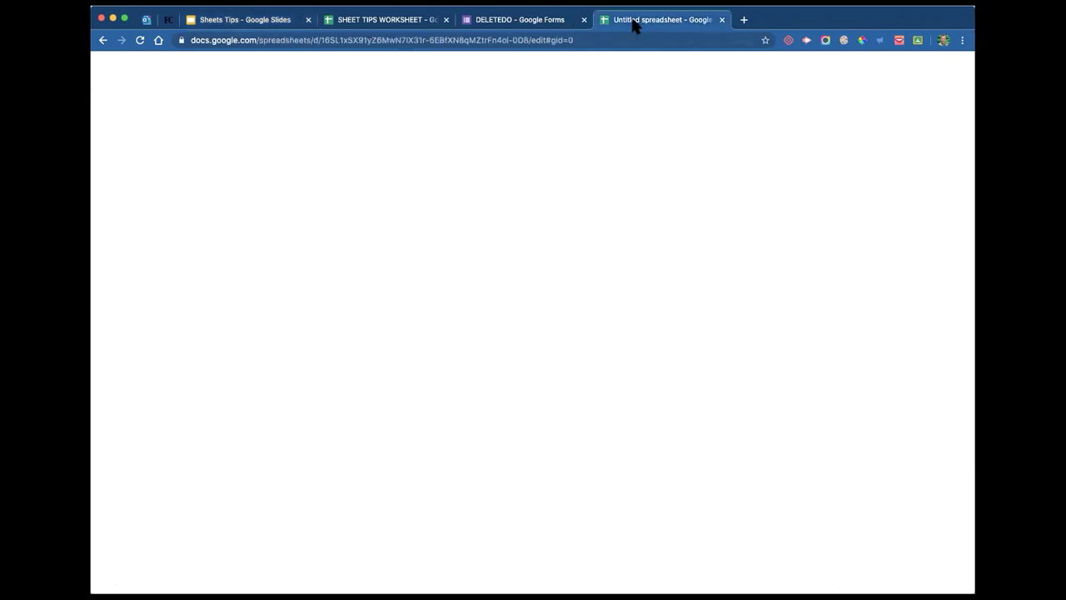
left_click(201, 168)
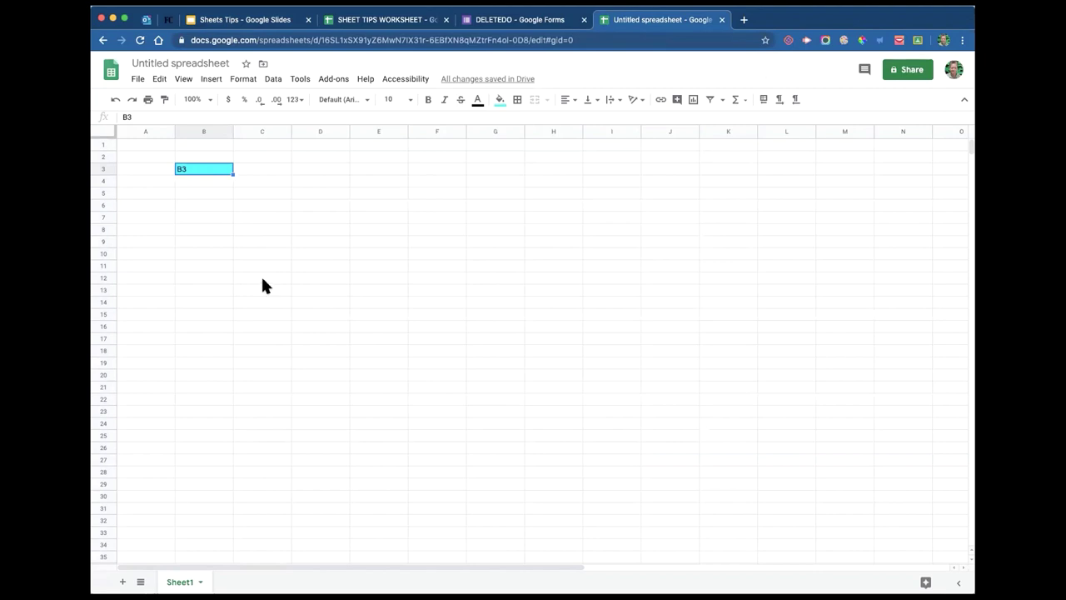
key("super+3")
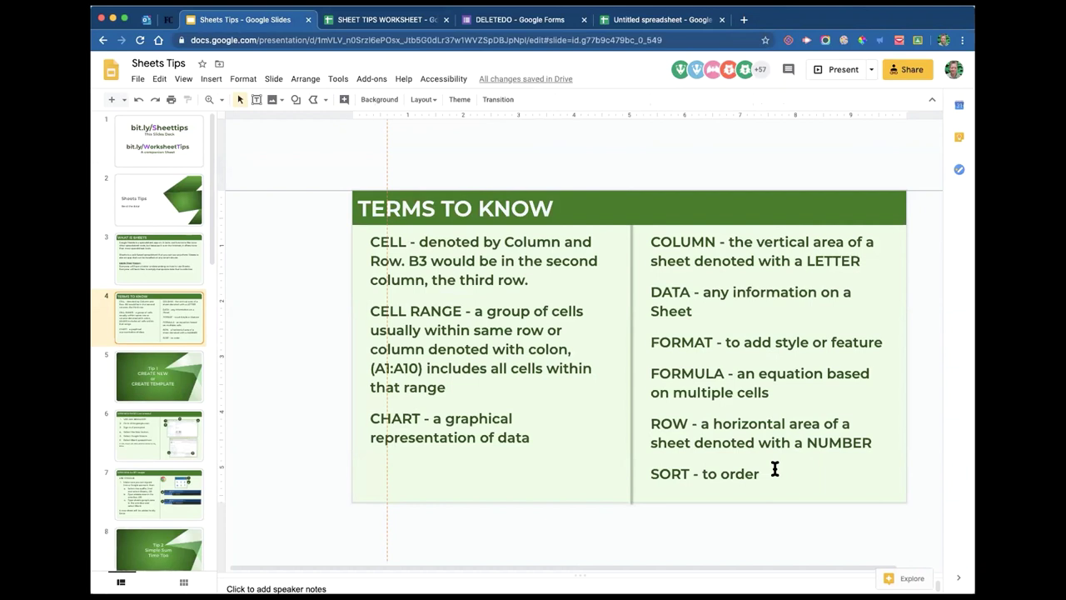
- Format the 'B3' label in cell B3 as bold, font size 14
left_click(634, 23)
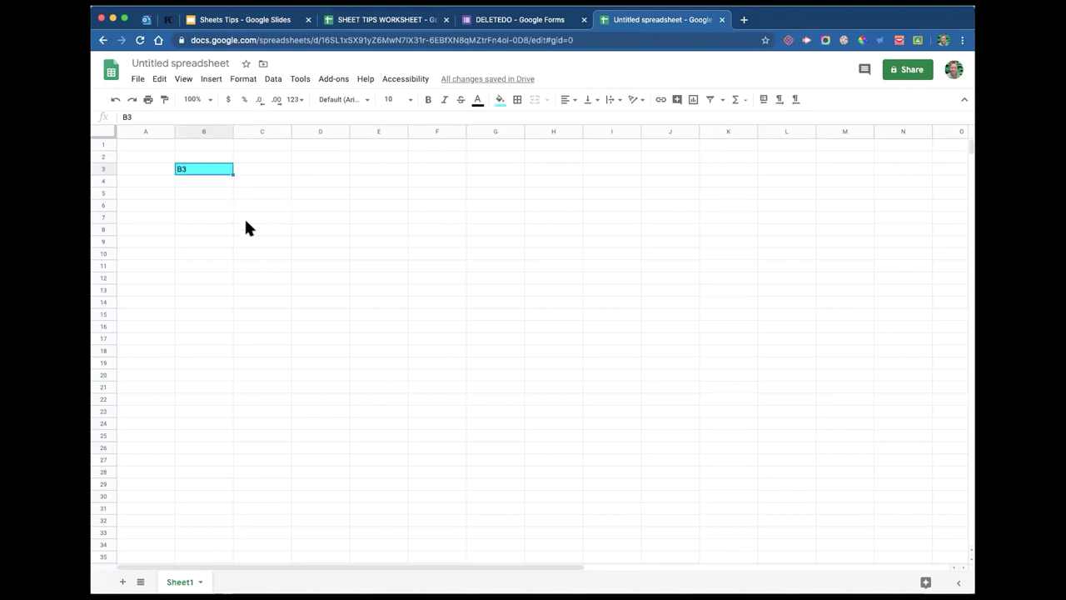
left_click(428, 99)
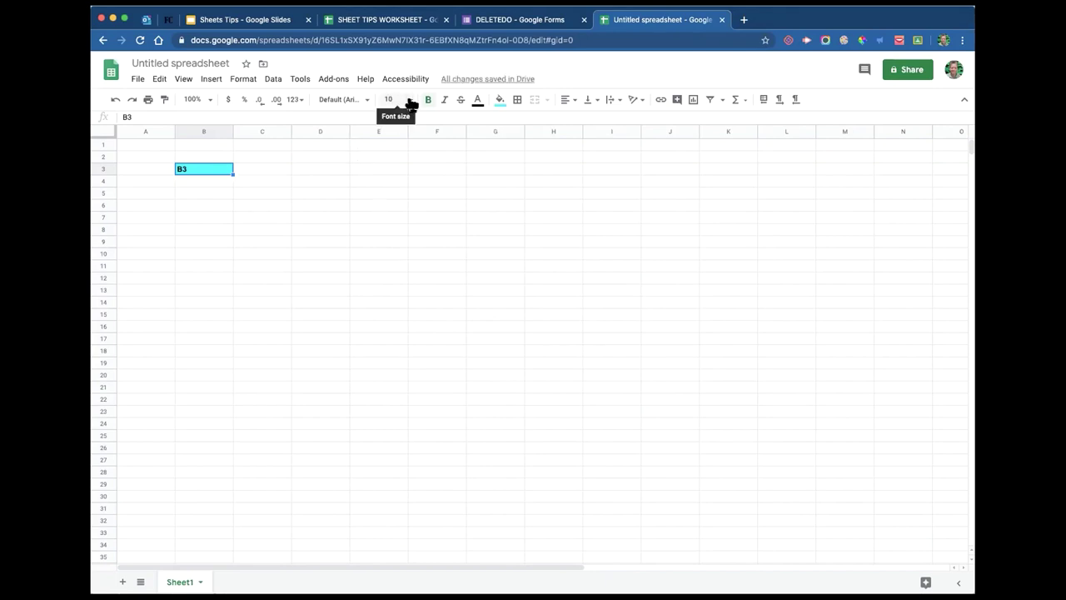
left_click(408, 100)
left_click(396, 251)
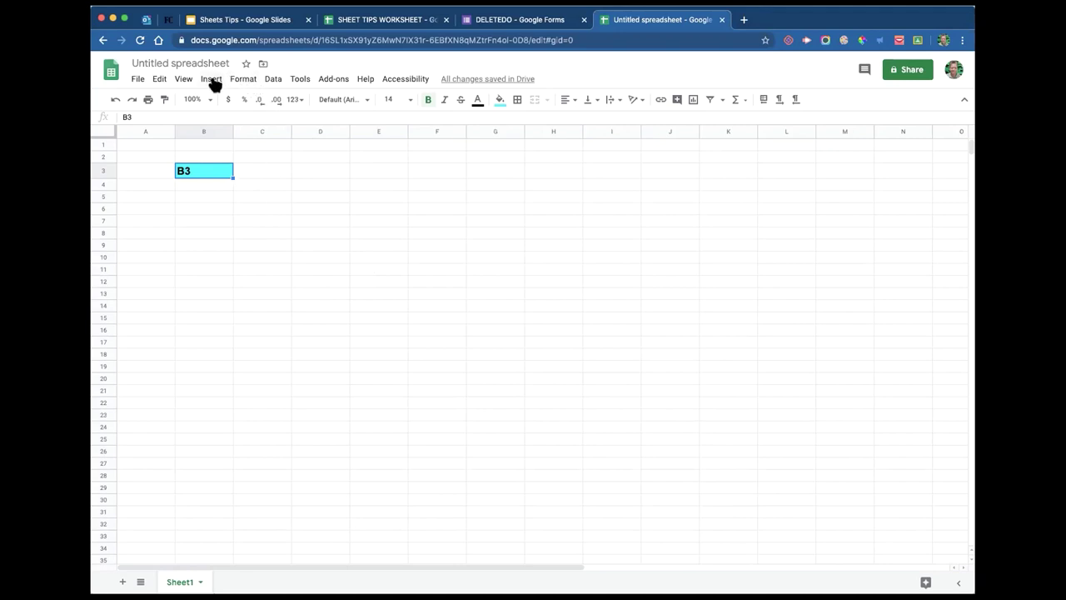
- Glance at the Format menu, then return to the Sheets Tips TERMS TO KNOW slide
left_click(246, 83)
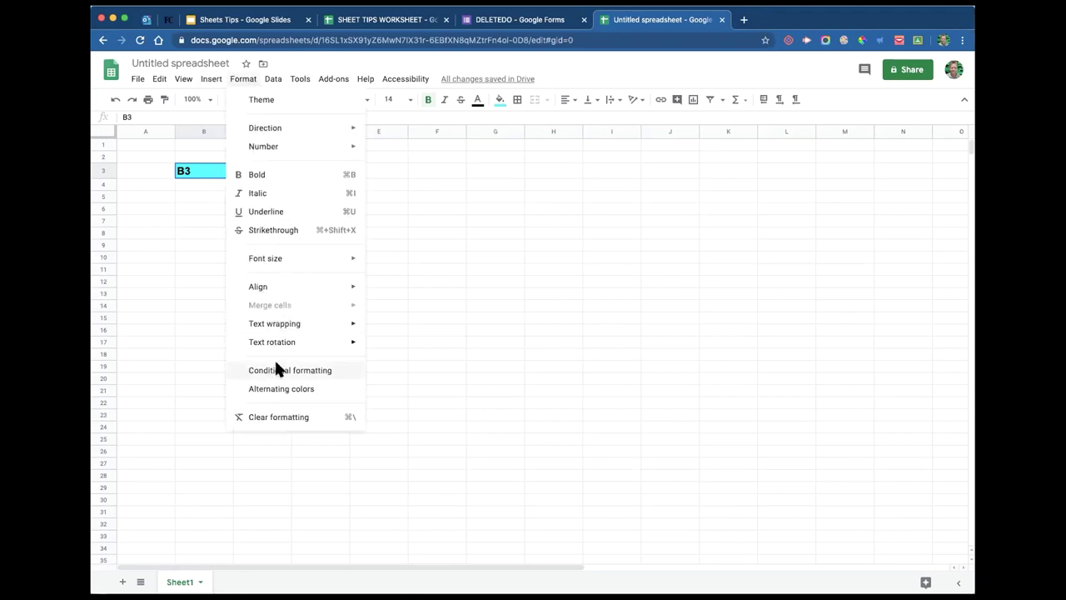
left_click(491, 284)
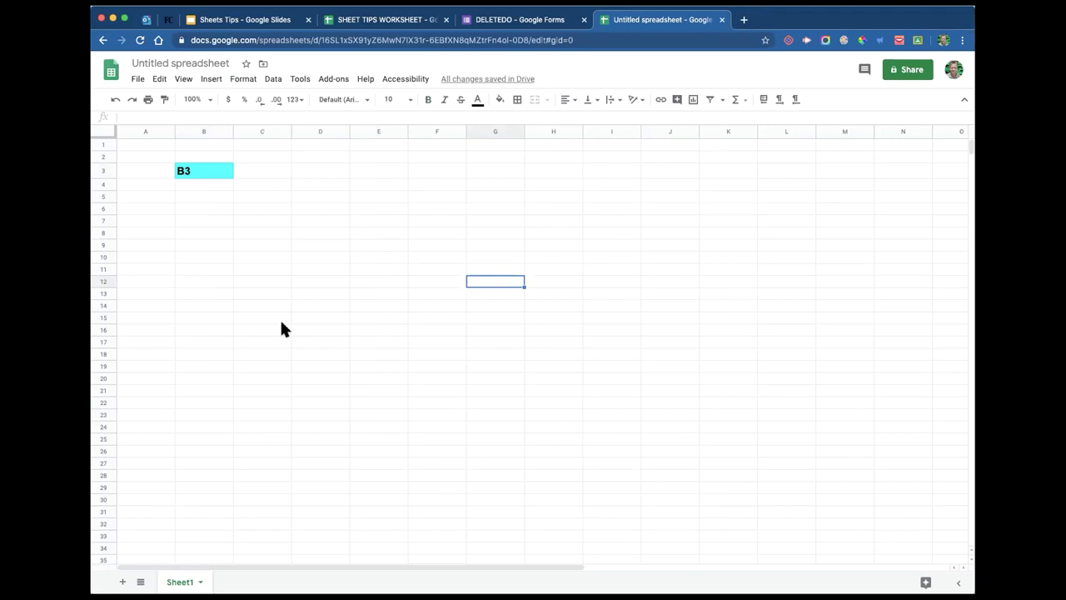
key("super+3")
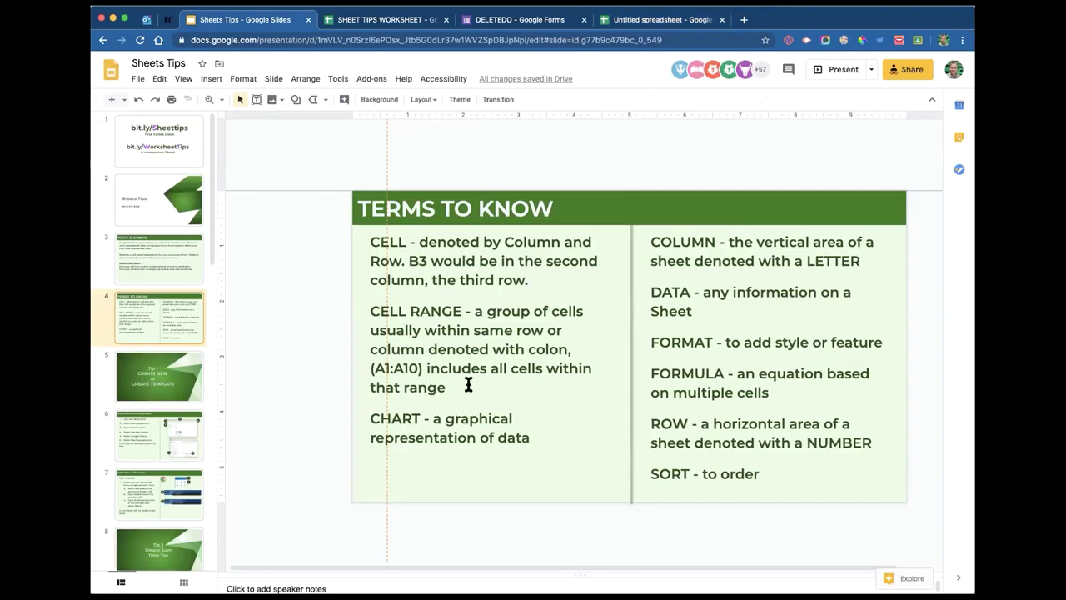
- Show slides 5 and 6 (OPEN NEW SHEET Conventional) and close the untitled spreadsheet's tab
left_click(141, 373)
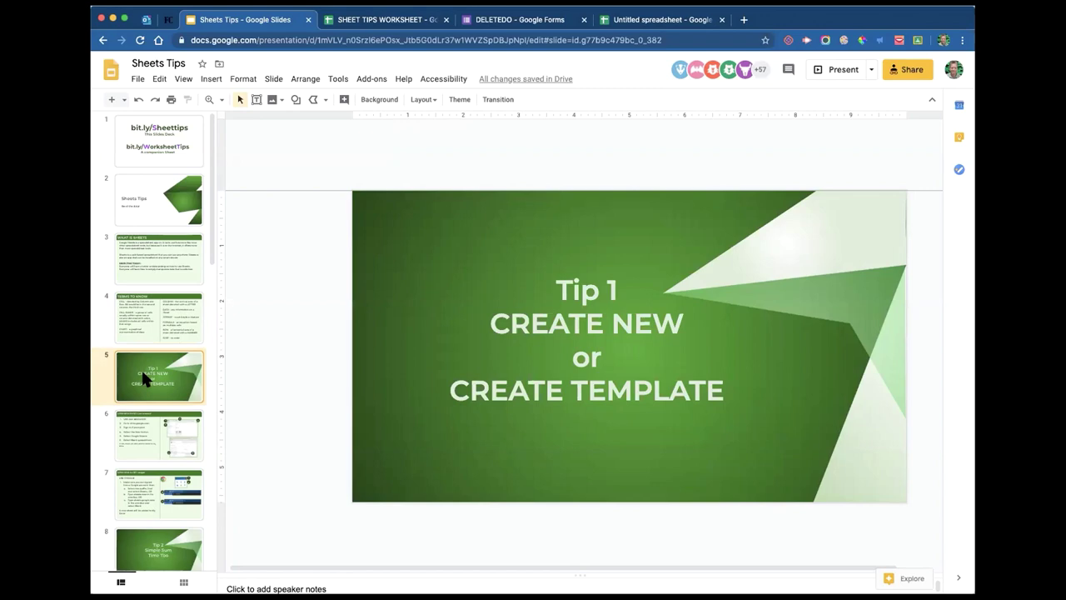
left_click(139, 433)
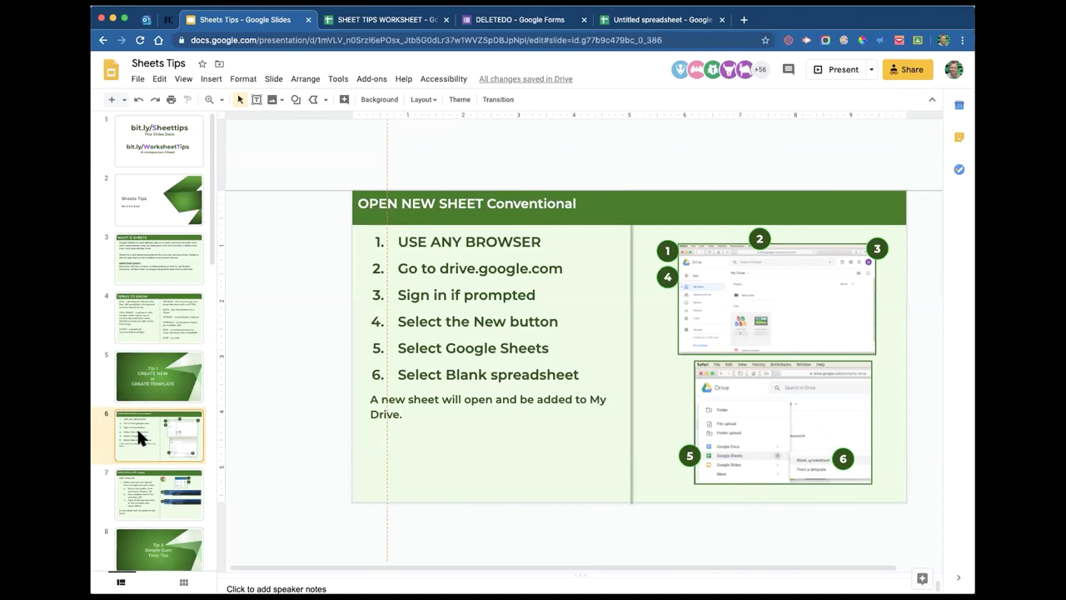
left_click(723, 19)
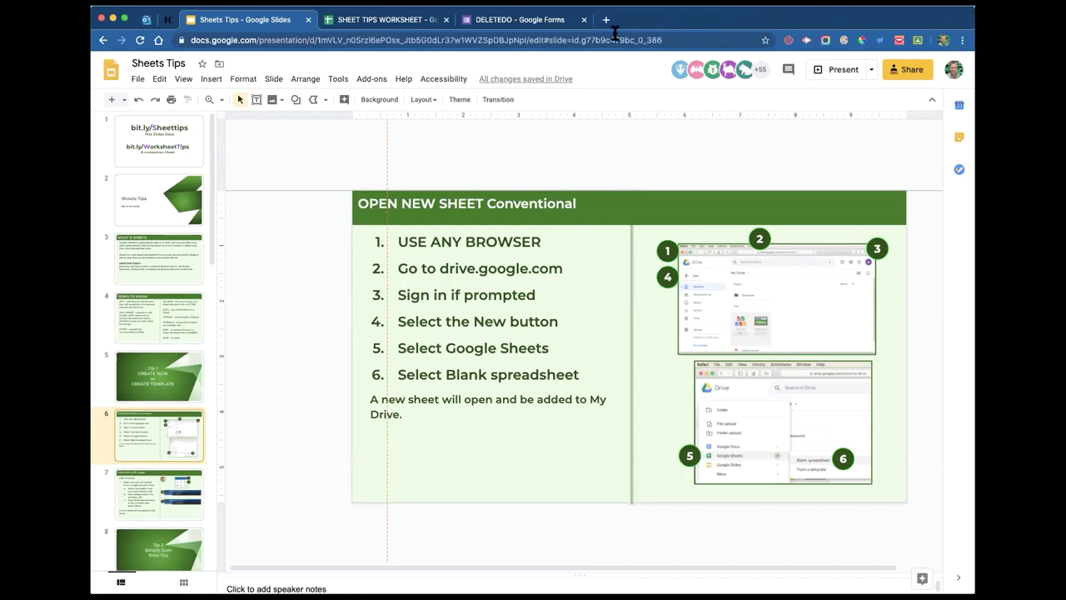
- In a new tab, look over the Google apps grid, then go to drive.google.com
left_click(606, 19)
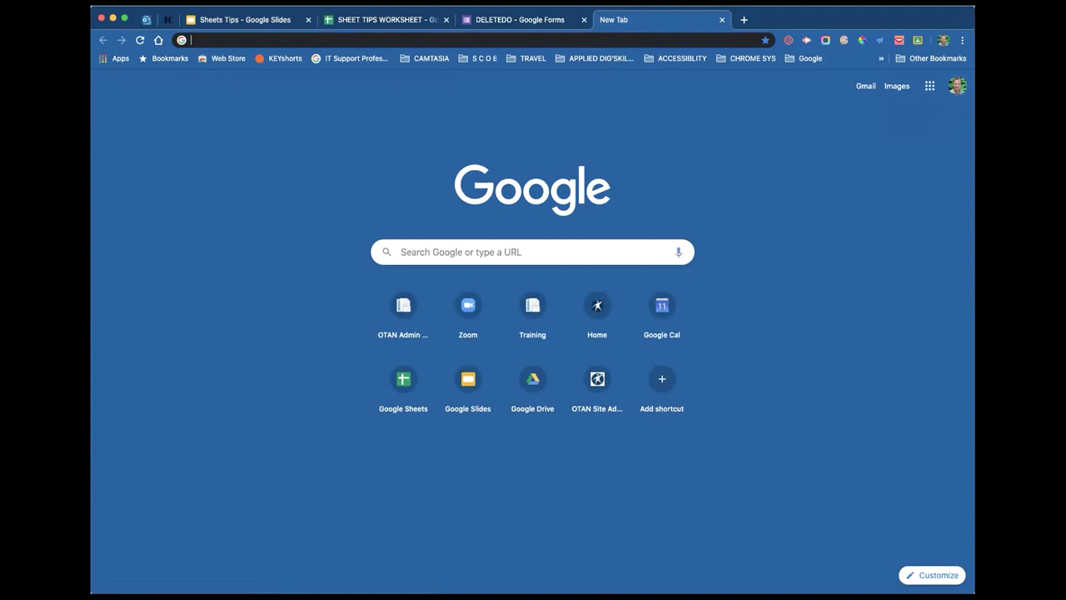
left_click(931, 88)
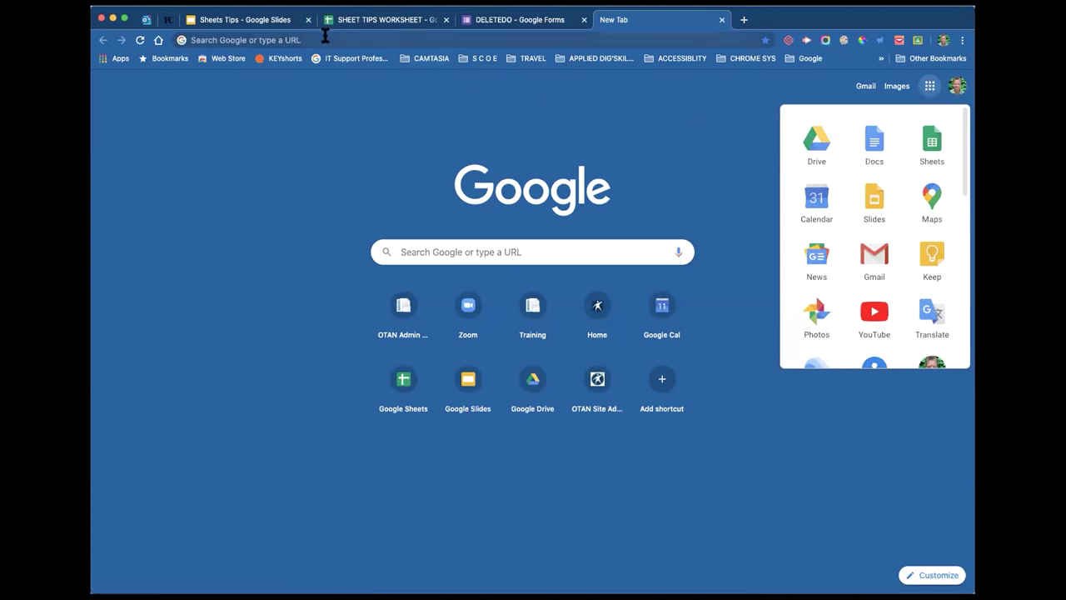
left_click(372, 40)
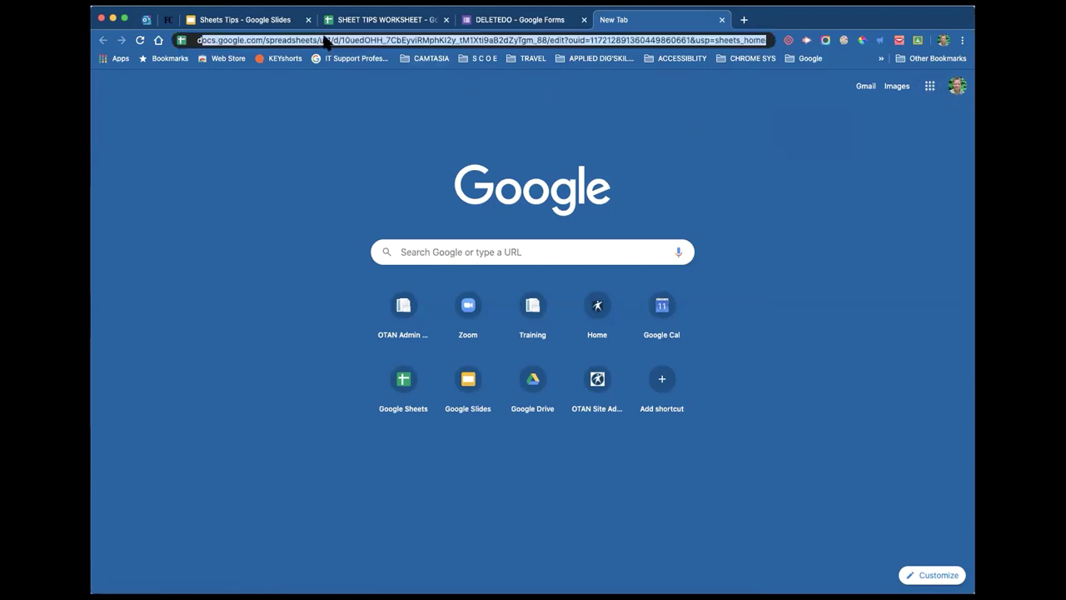
type("drive.google.com")
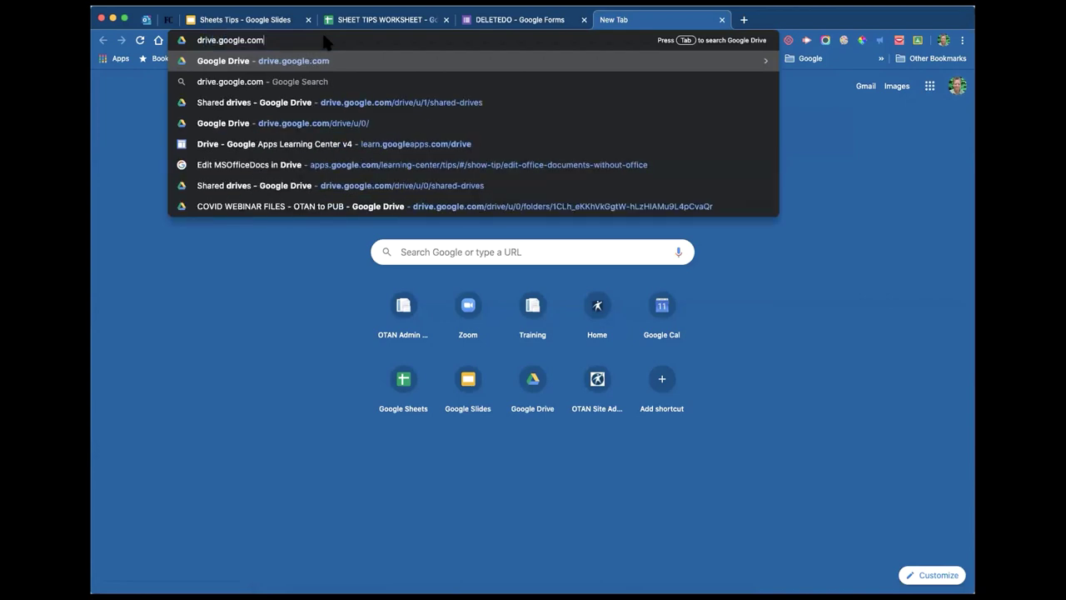
key("Return")
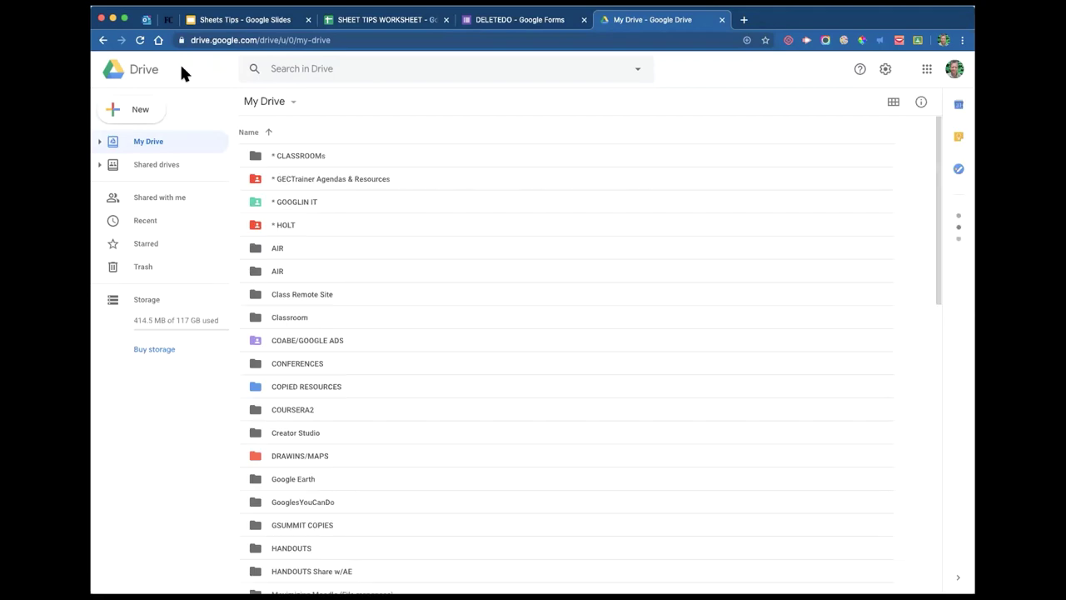
- From Drive's New menu, create a Google Sheets blank spreadsheet
left_click(130, 113)
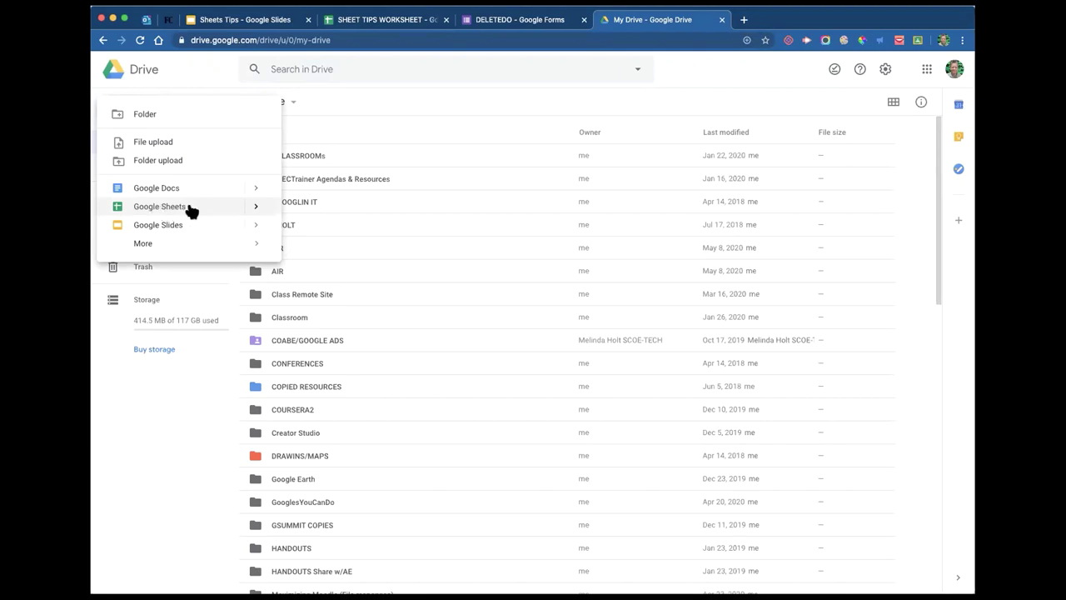
left_click(258, 210)
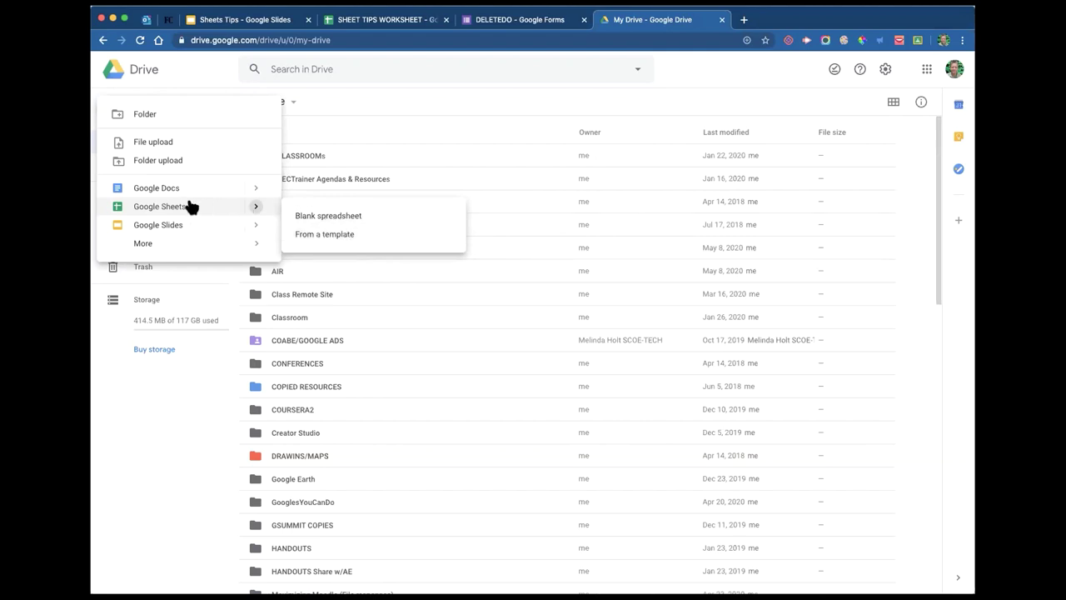
left_click(154, 208)
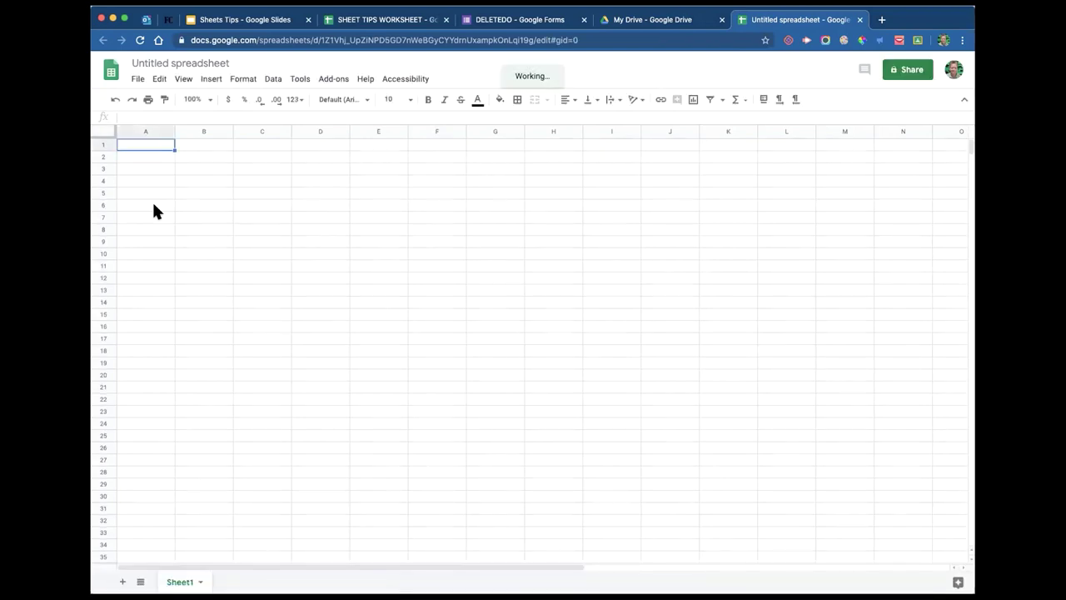
- Change the spreadsheet title from 'Untitled spreadsheet' to 'DEMO'
left_click(192, 64)
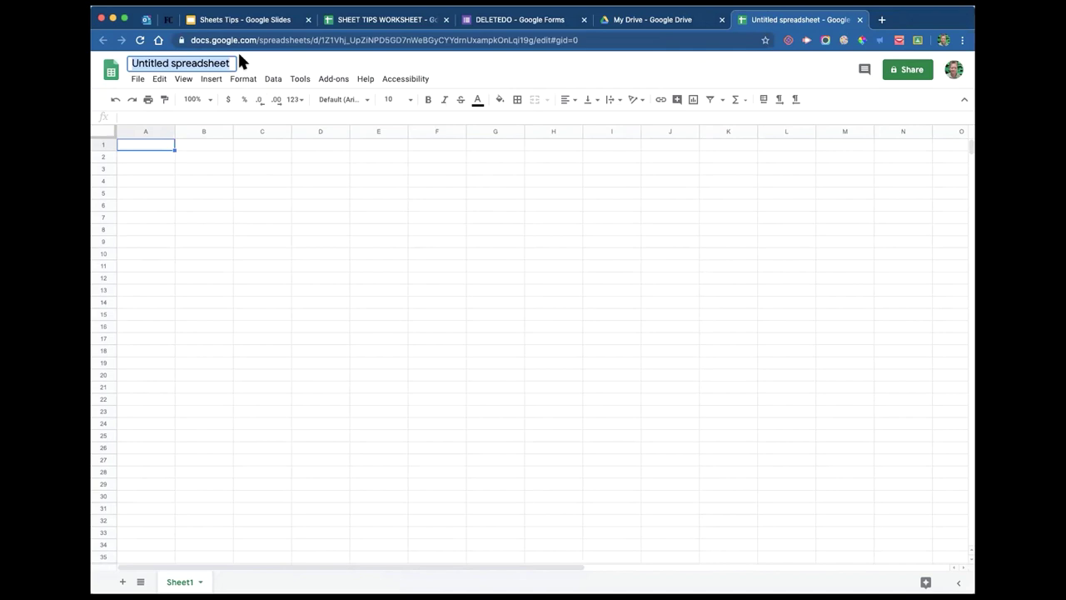
type("DEMO")
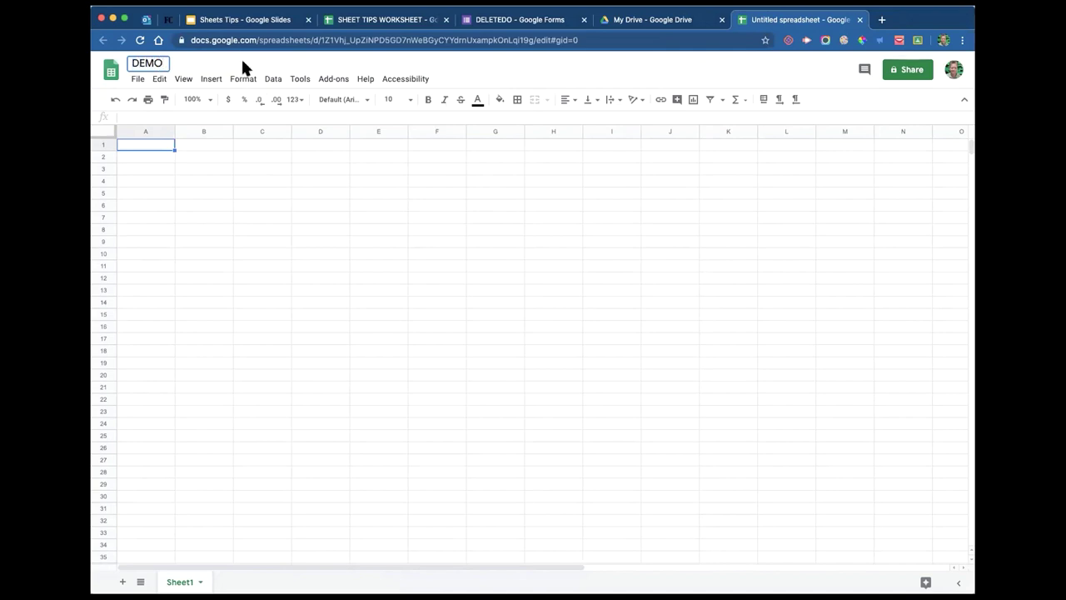
left_click(310, 184)
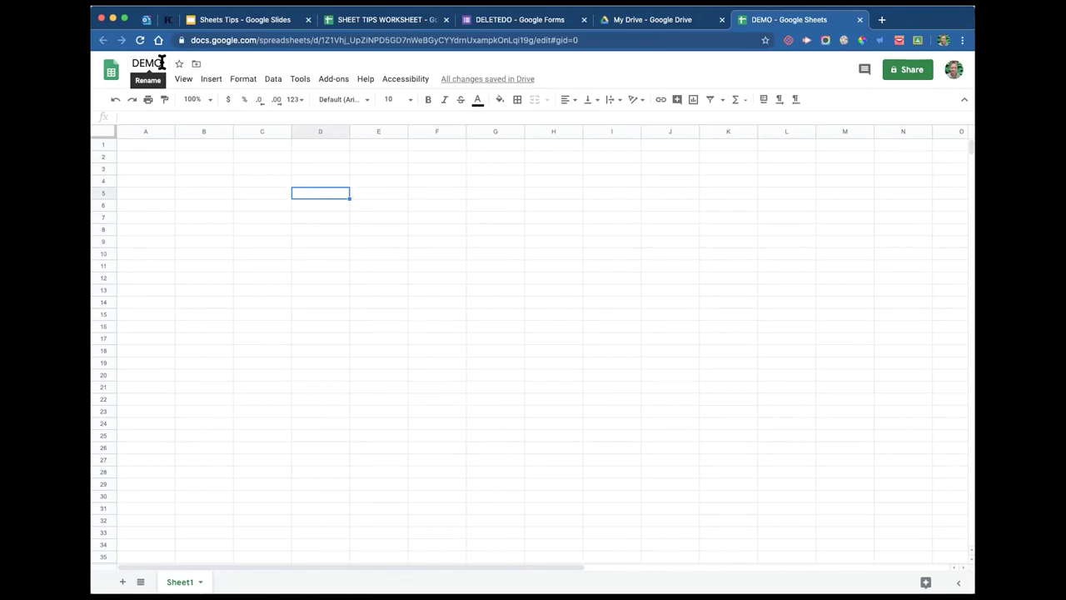
- Point out the DEMO spreadsheet's web address and its title, stored in My Drive
left_click(341, 40)
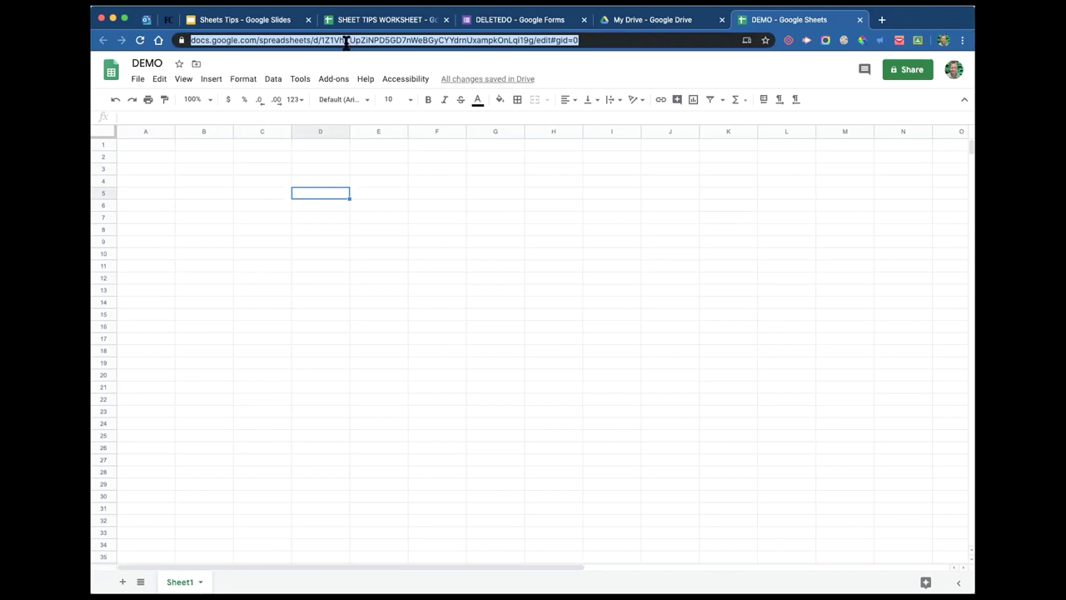
left_click(155, 60)
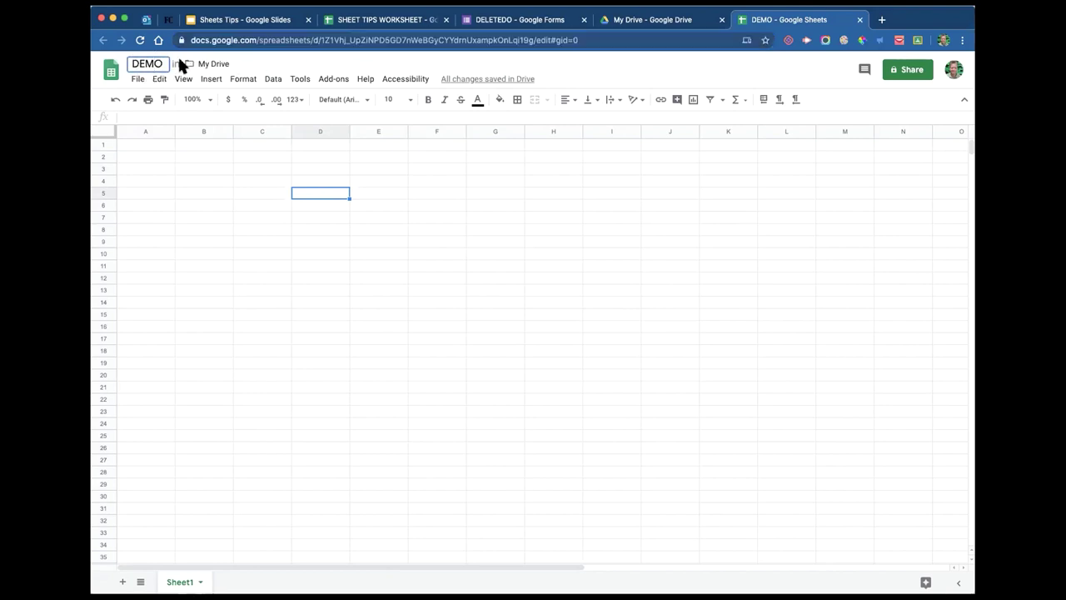
left_click(297, 40)
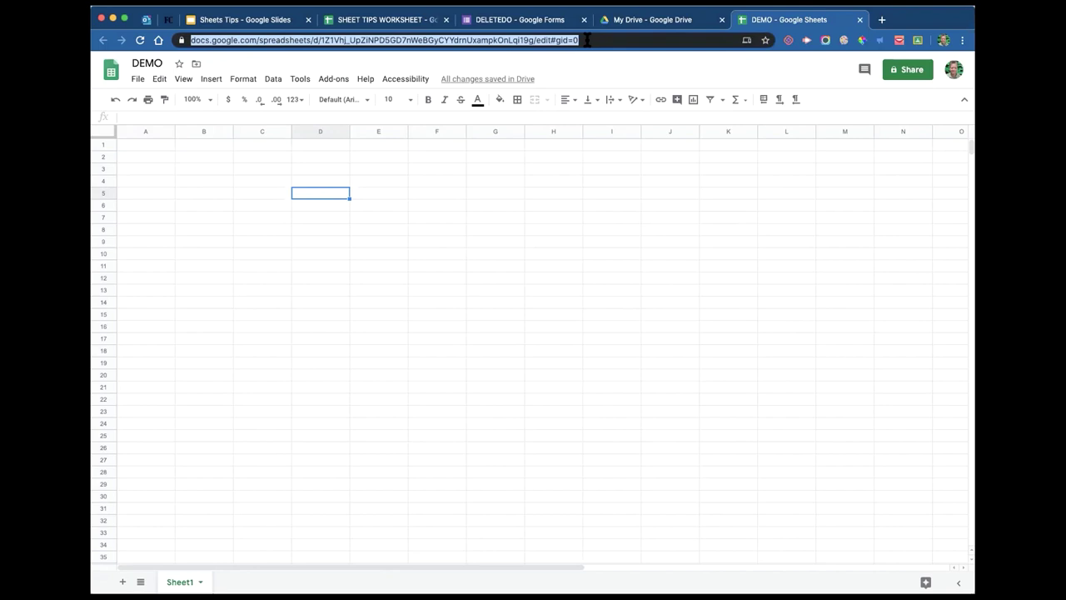
left_click(147, 63)
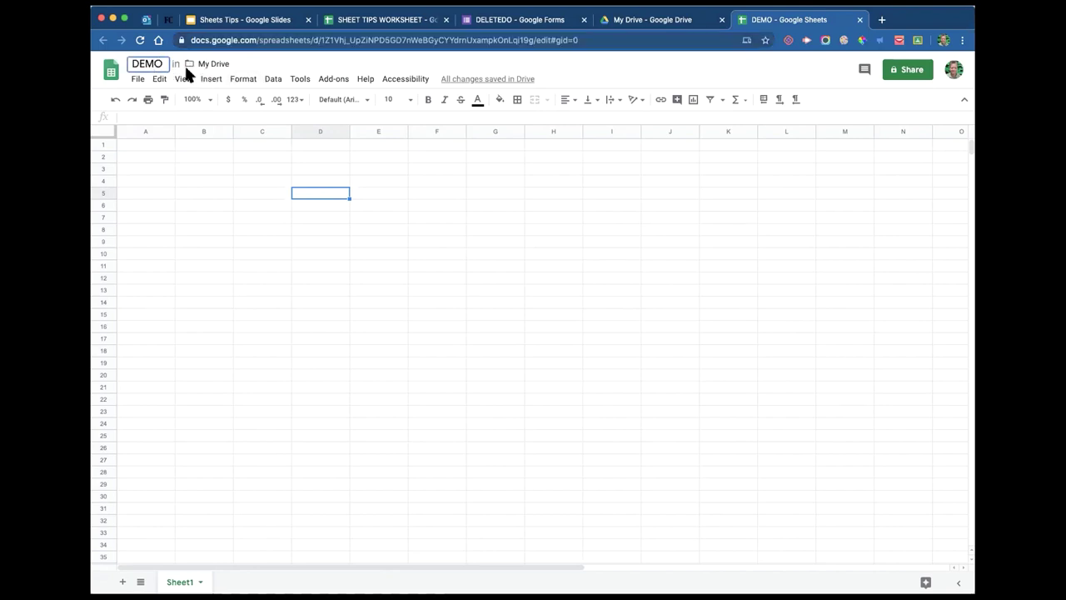
- Close the DEMO tab and go to slide 7, OPEN NEW SHEET Unique, in Sheets Tips
left_click(860, 20)
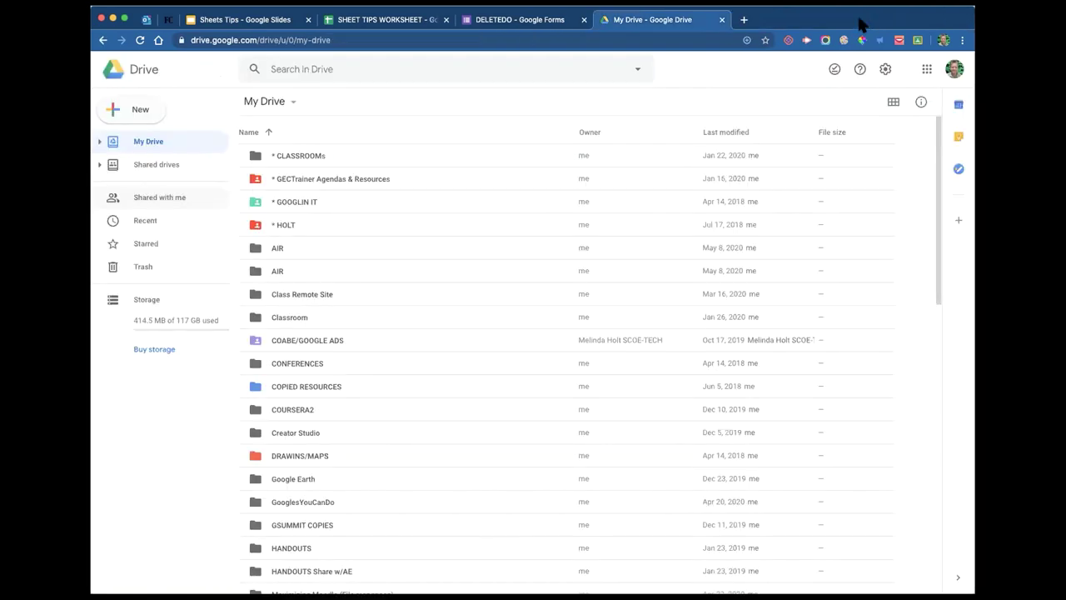
left_click(223, 24)
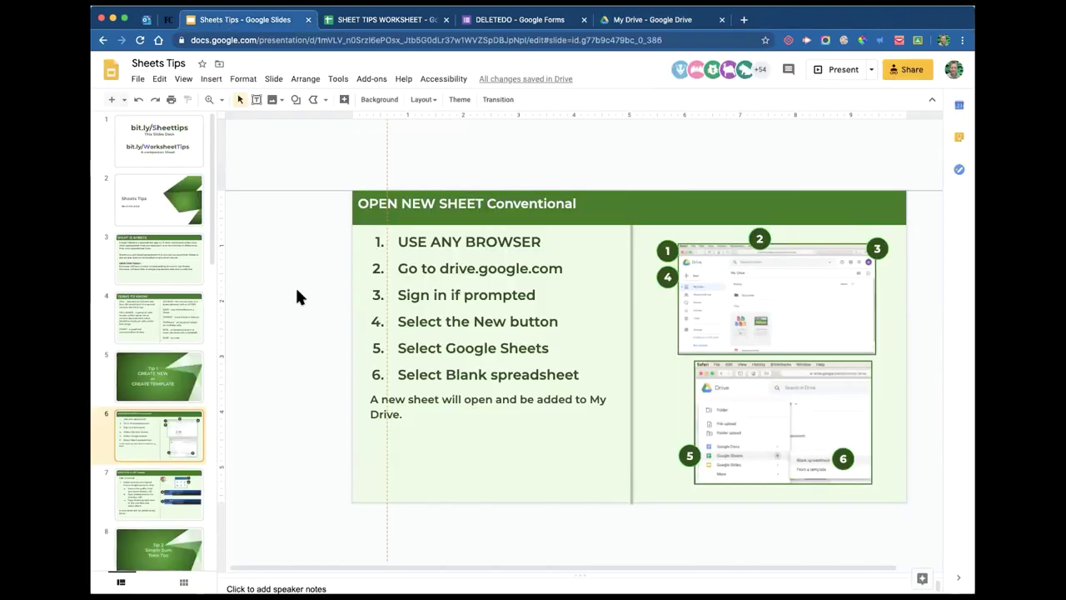
left_click(140, 495)
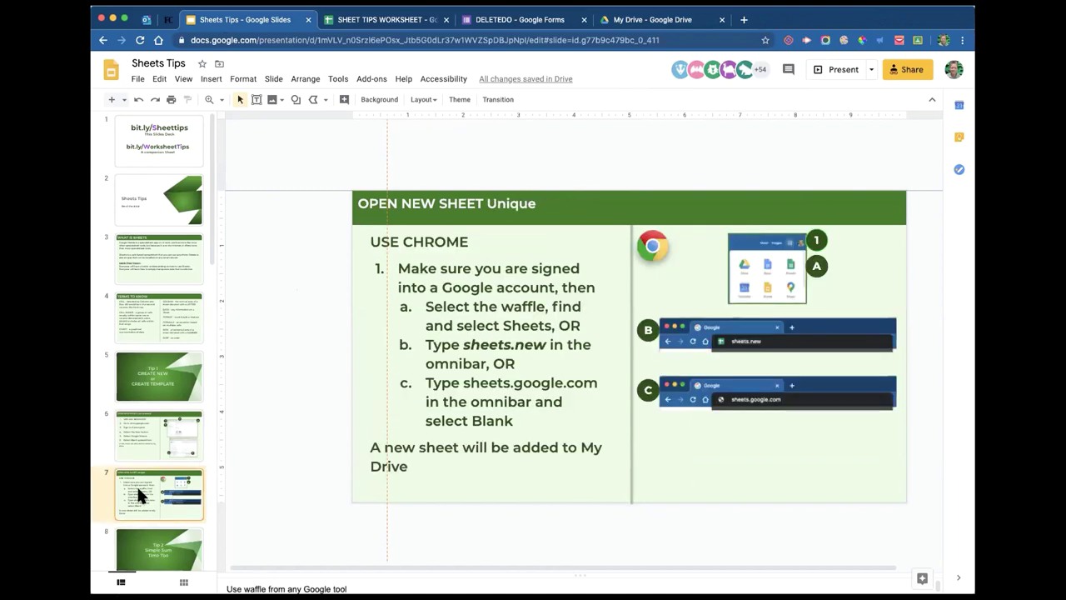
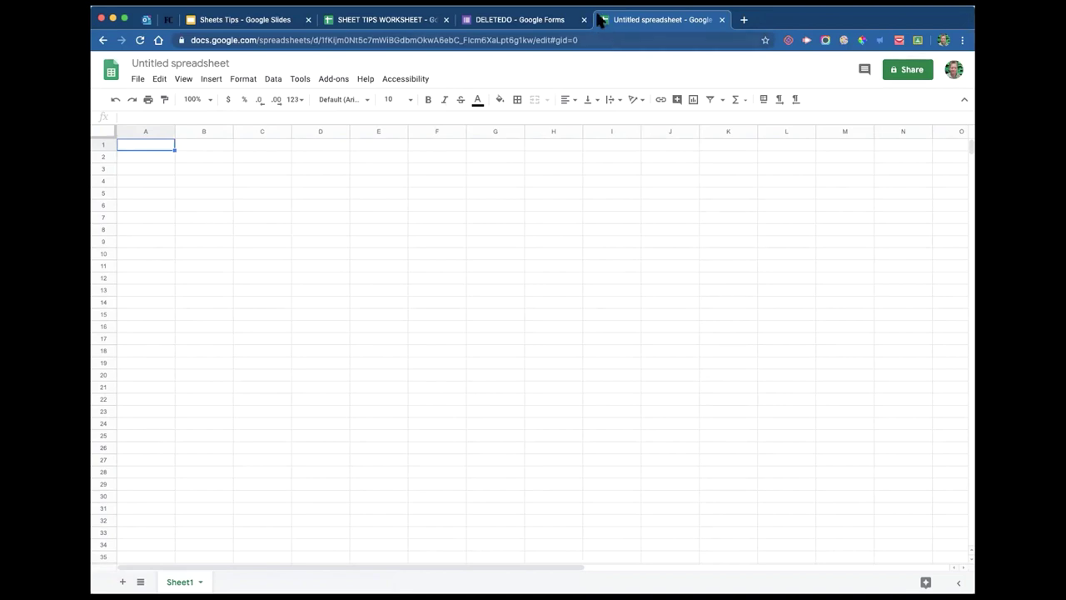
- Rename the blank spreadsheet to 'delete', then close it and the DELETEDO form tab
left_click(222, 63)
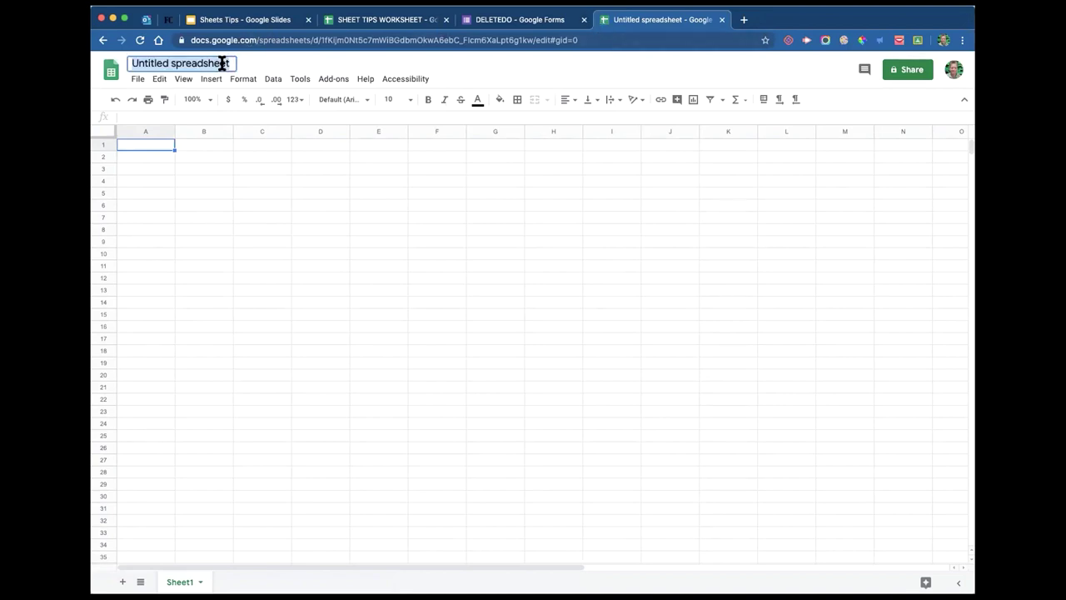
type("delec")
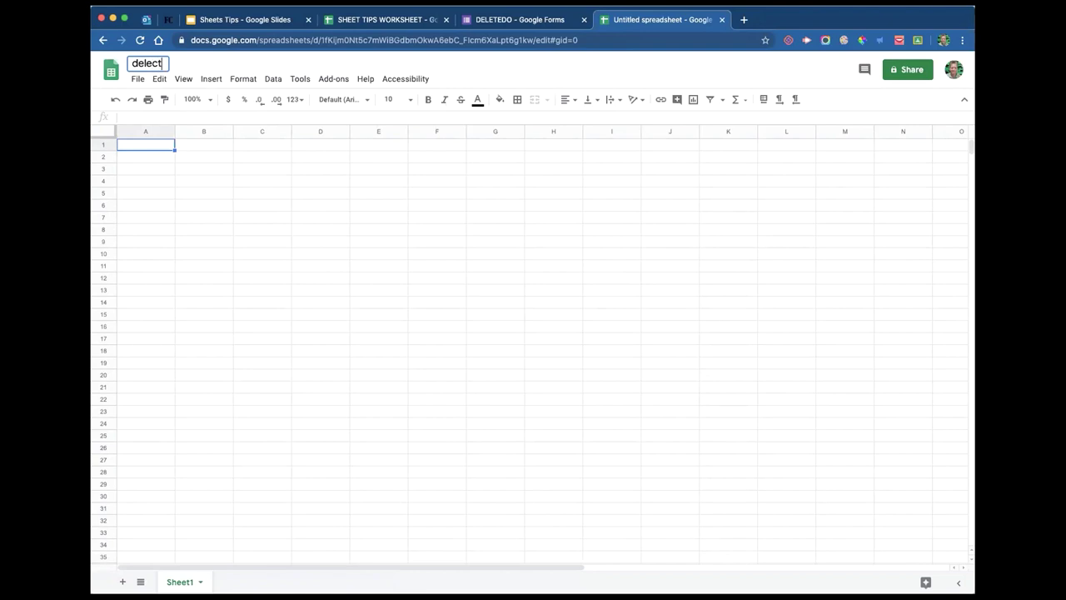
key("BackSpace")
type("te")
left_click(236, 242)
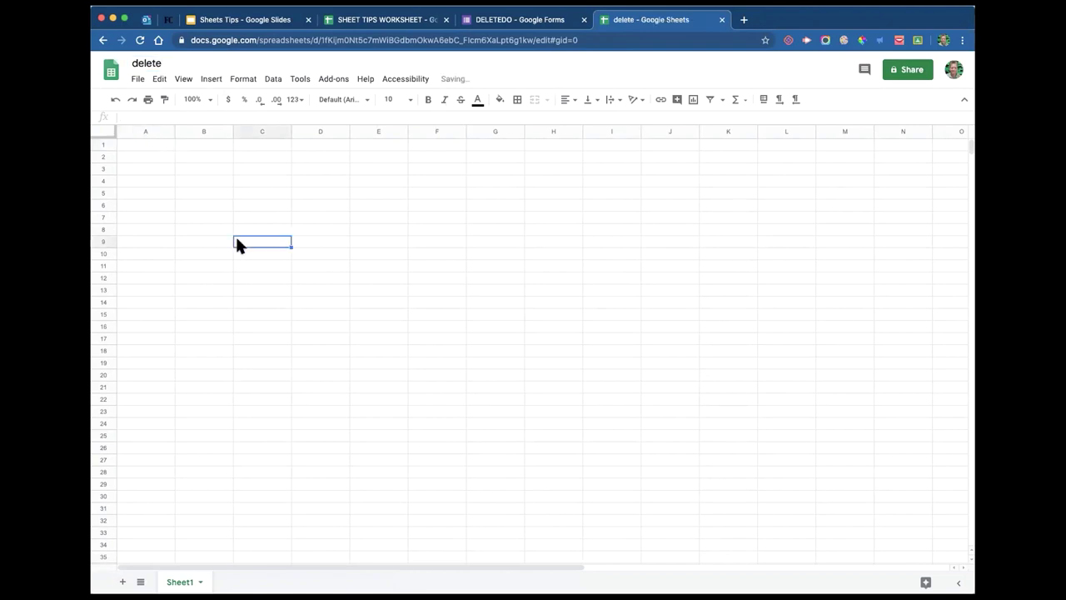
left_click(721, 19)
left_click(584, 19)
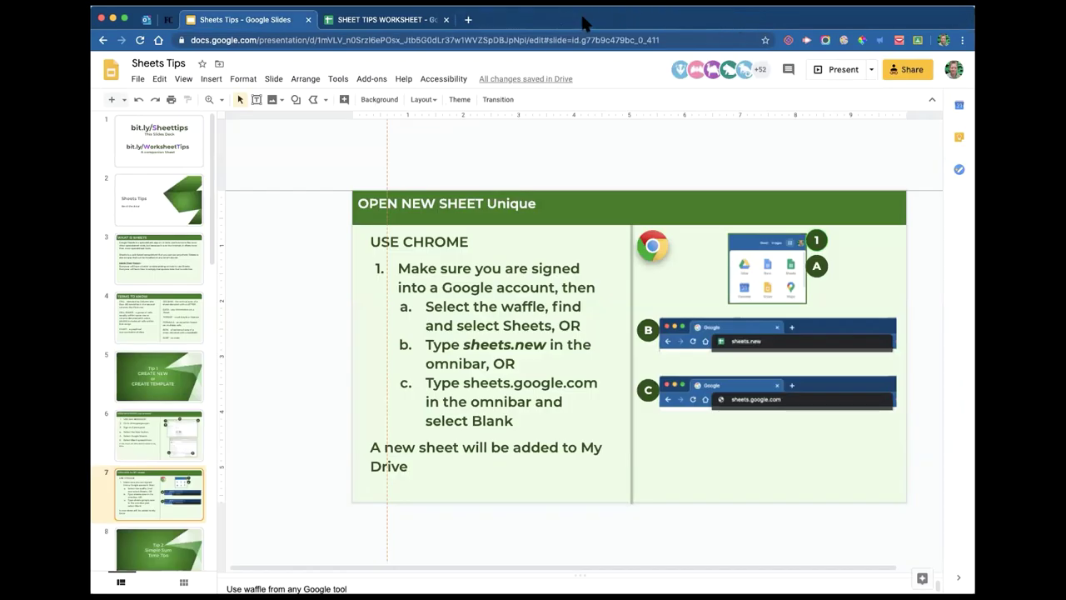
- Load sheets.google.com in a new browser tab and expand the full template gallery
left_click(467, 19)
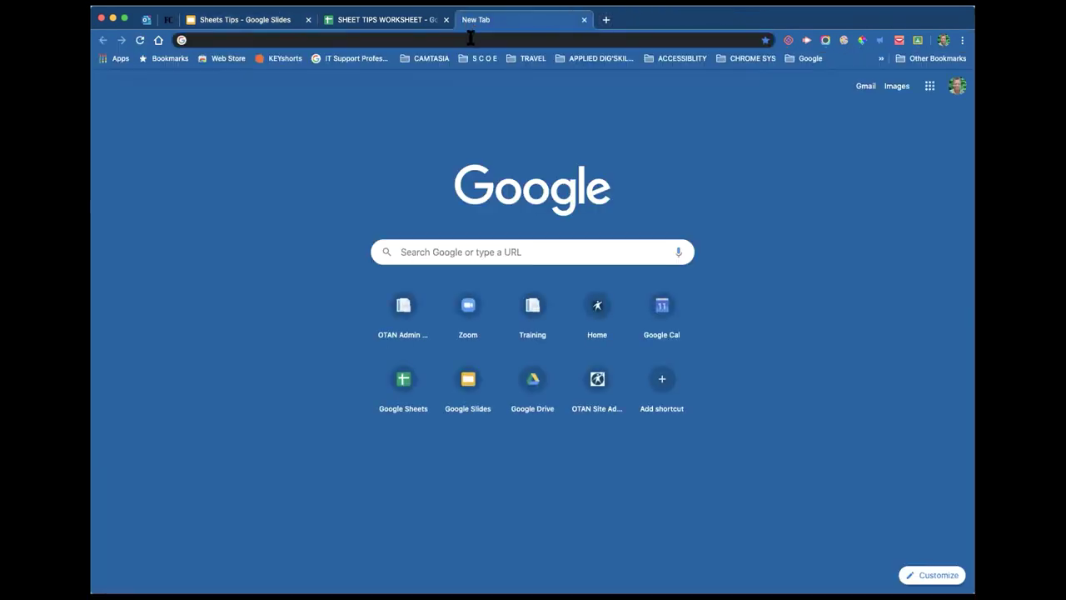
type("sh")
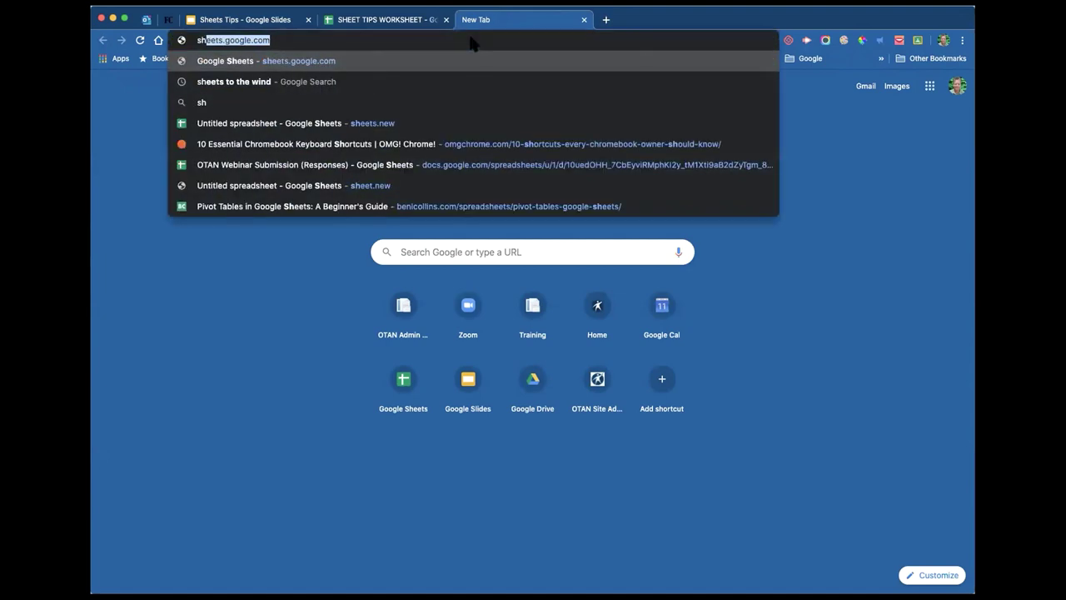
type("eets.googel")
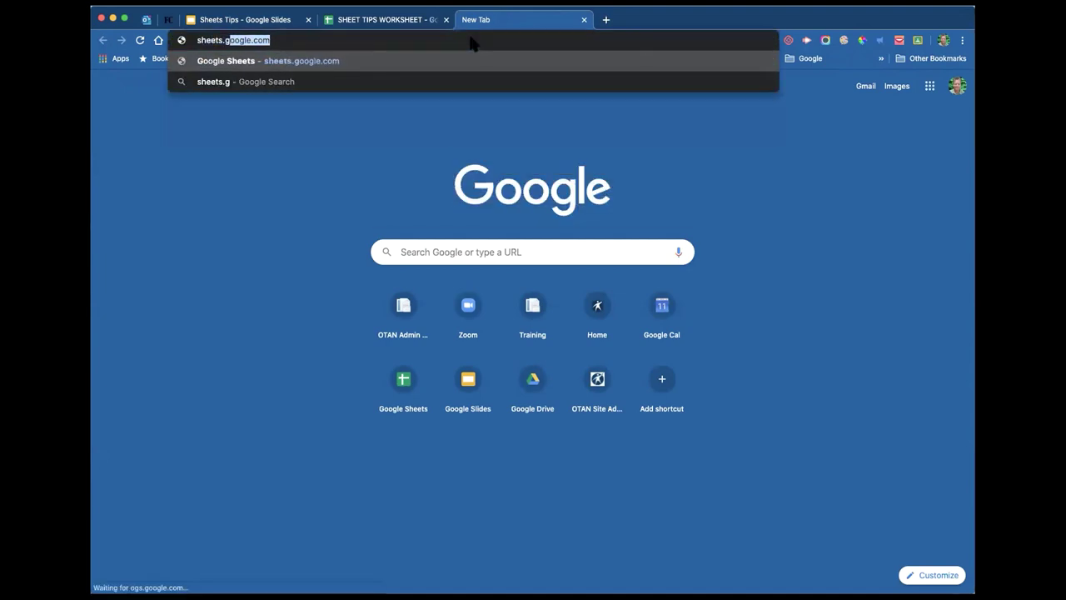
key("BackSpace")
key("BackSpace")
type("lec")
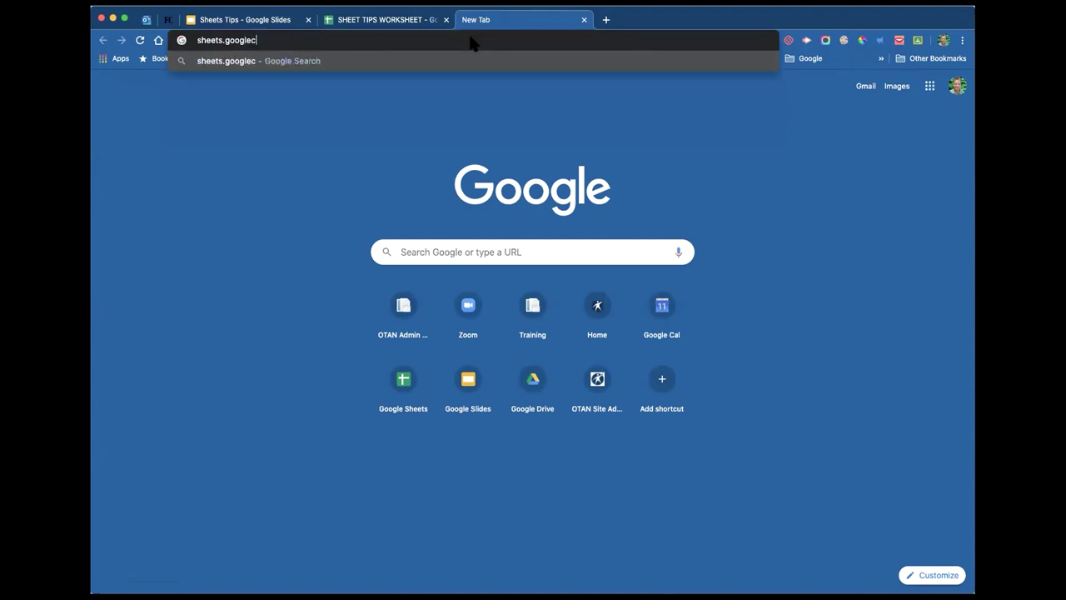
key("BackSpace")
type(".com")
key("Return")
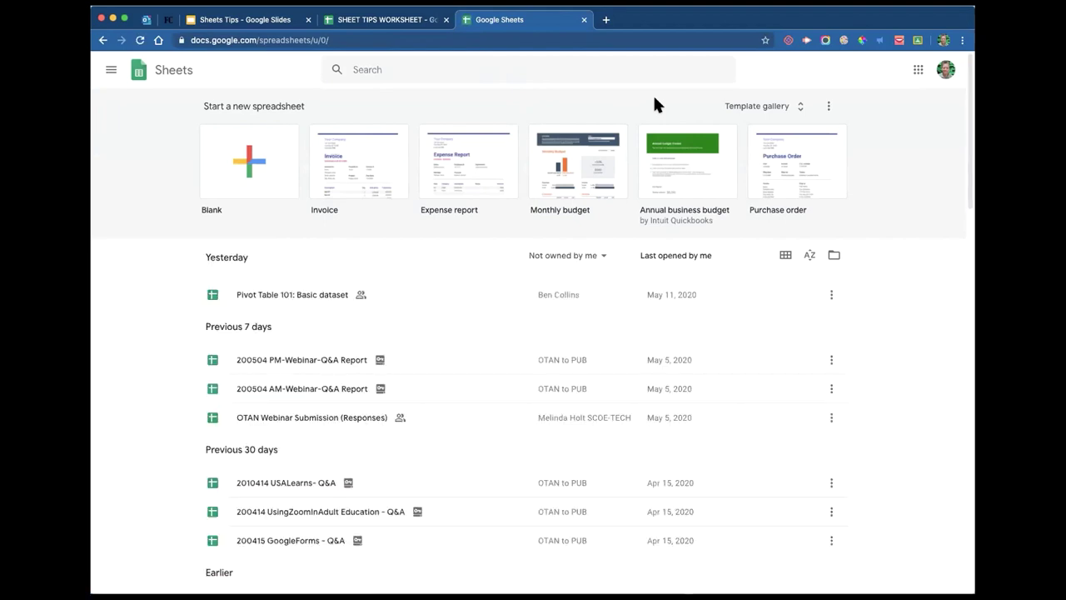
left_click(768, 106)
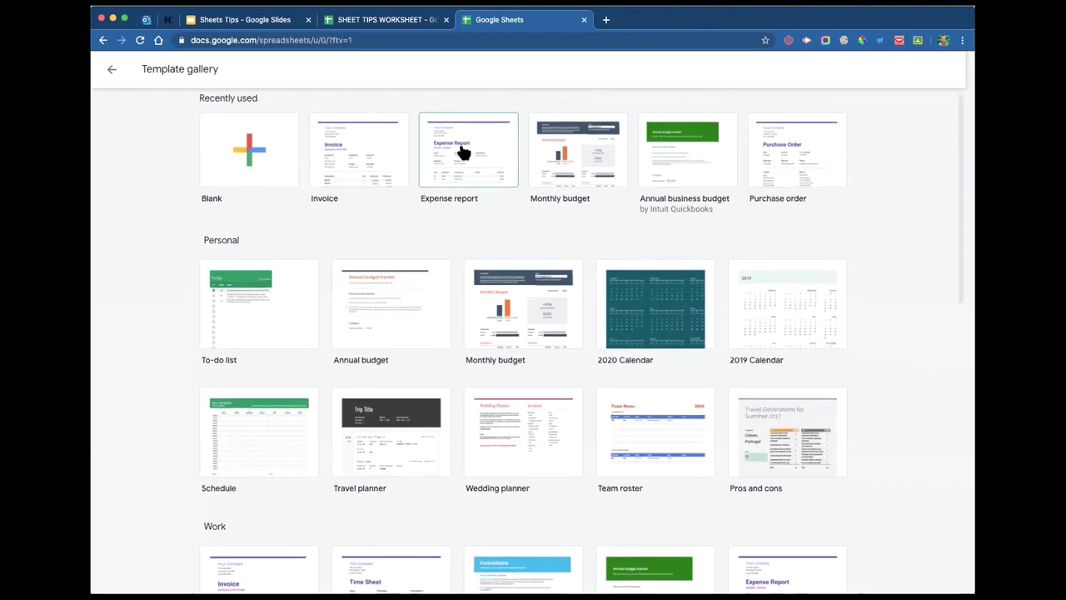
- Browse the template categories down to Education and create a spreadsheet from the Grade book template
scroll(459, 154, "down", 3)
scroll(464, 152, "down", 6)
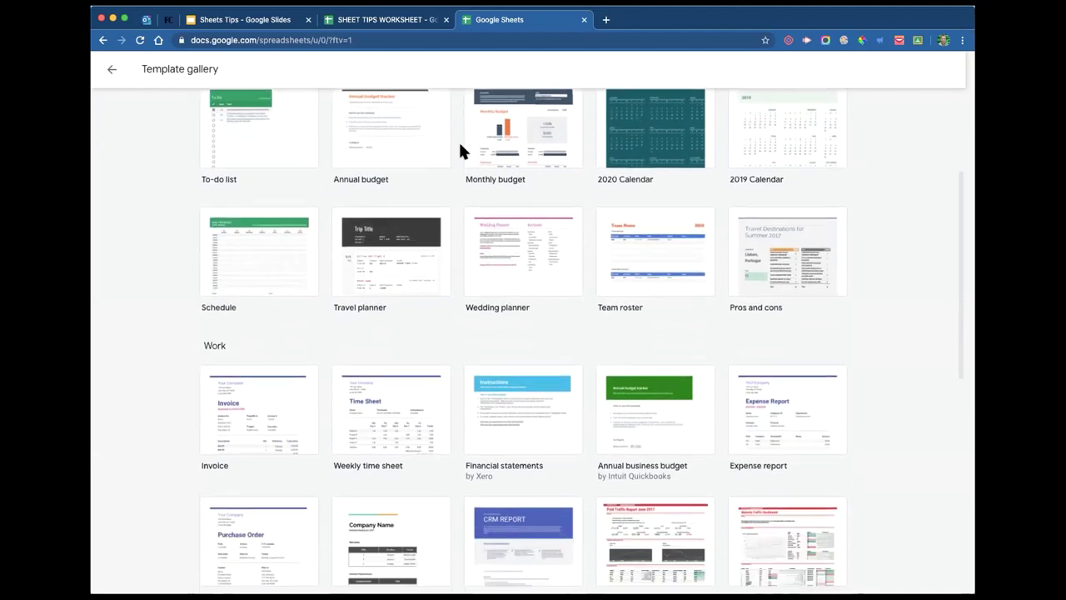
scroll(460, 144, "down", 3)
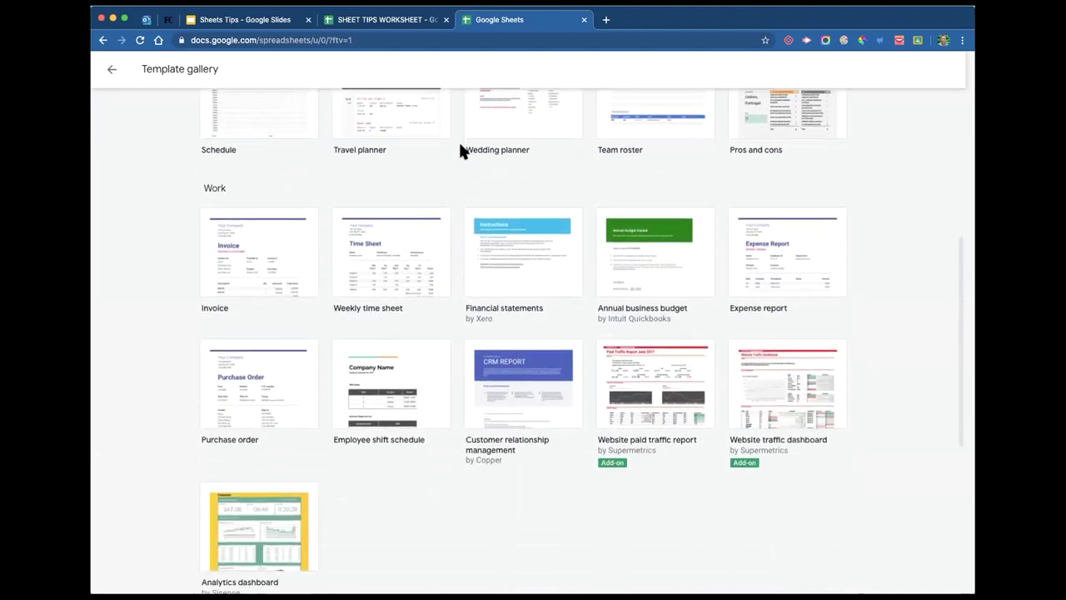
scroll(458, 146, "down", 6)
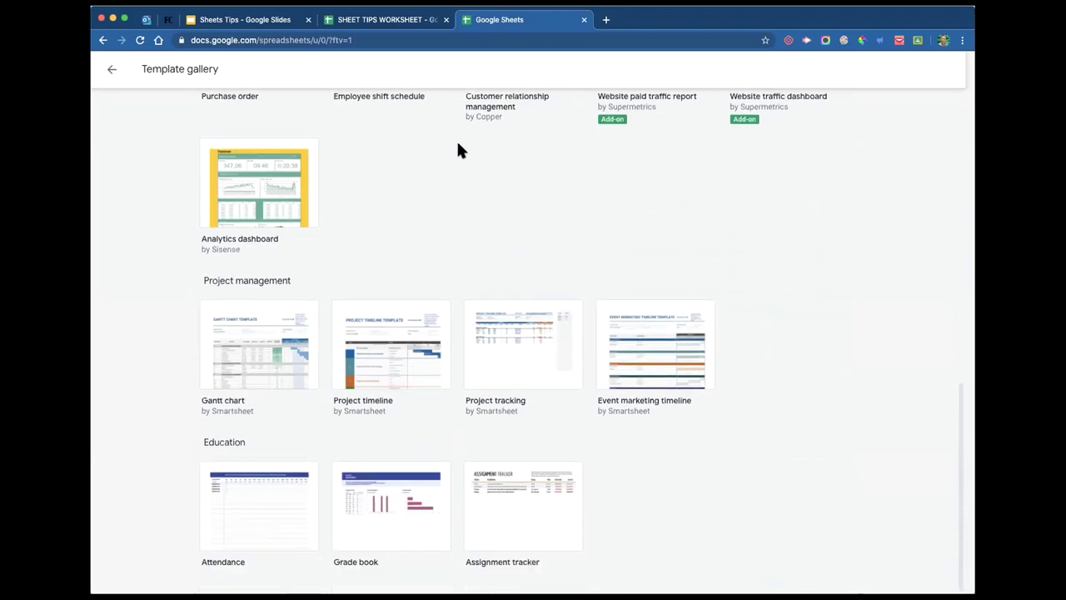
scroll(724, 247, "up", 15)
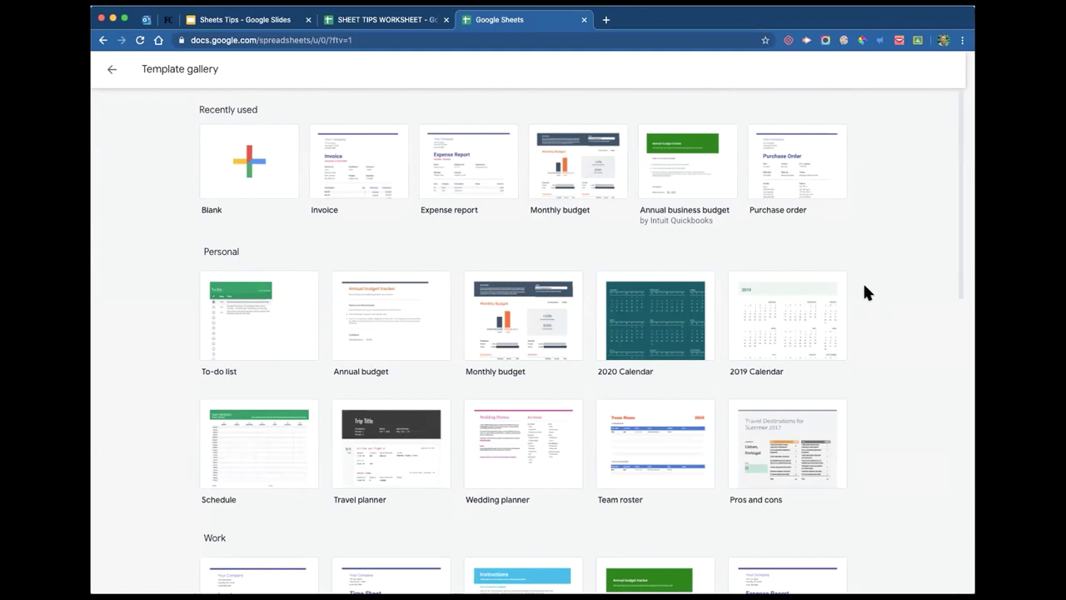
scroll(841, 274, "down", 5)
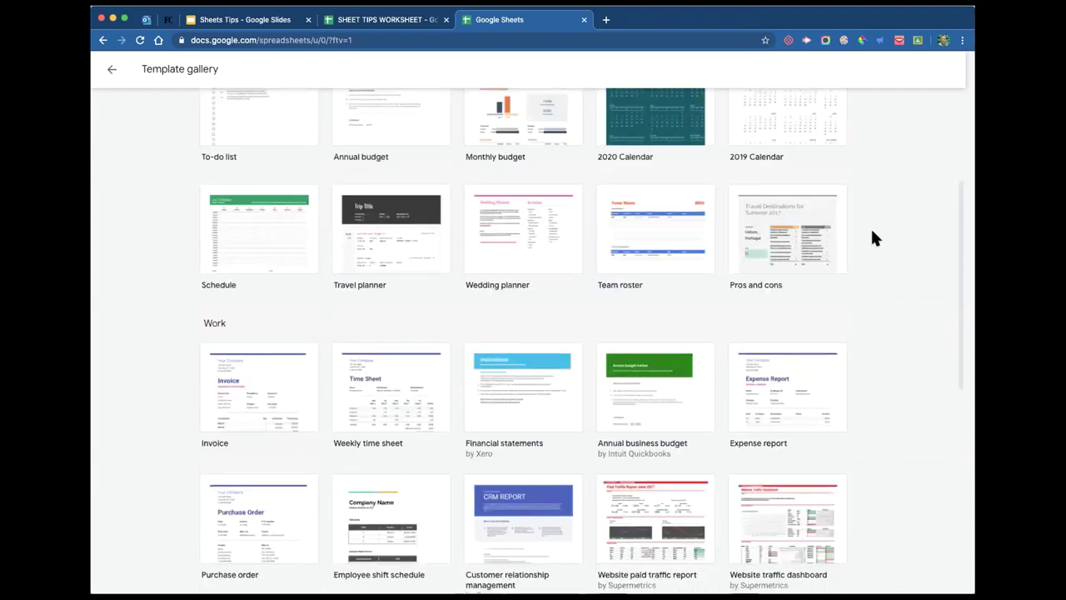
scroll(872, 239, "down", 2)
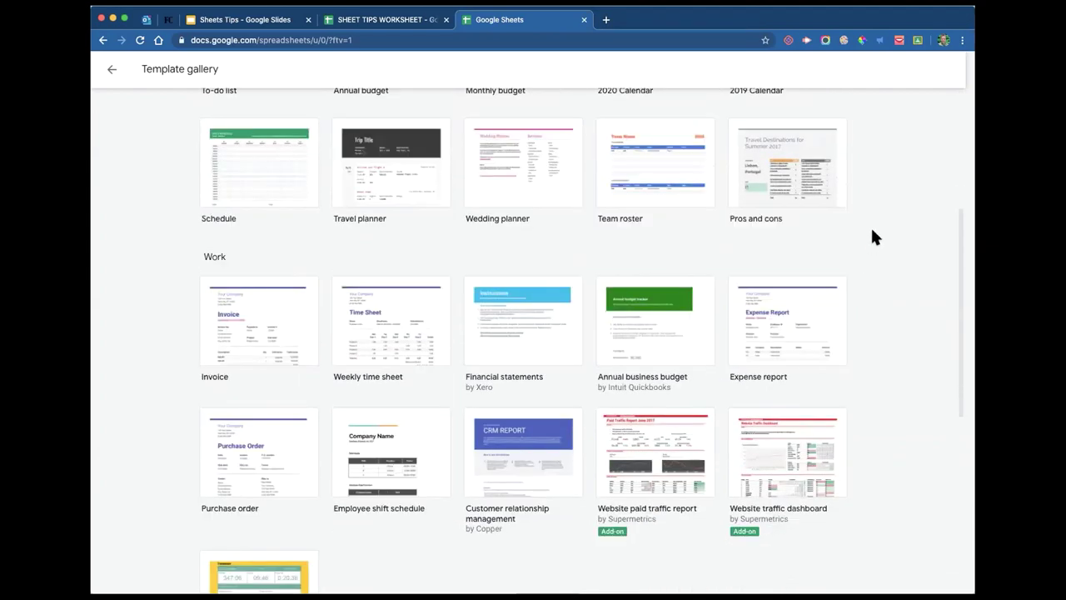
scroll(873, 237, "down", 8)
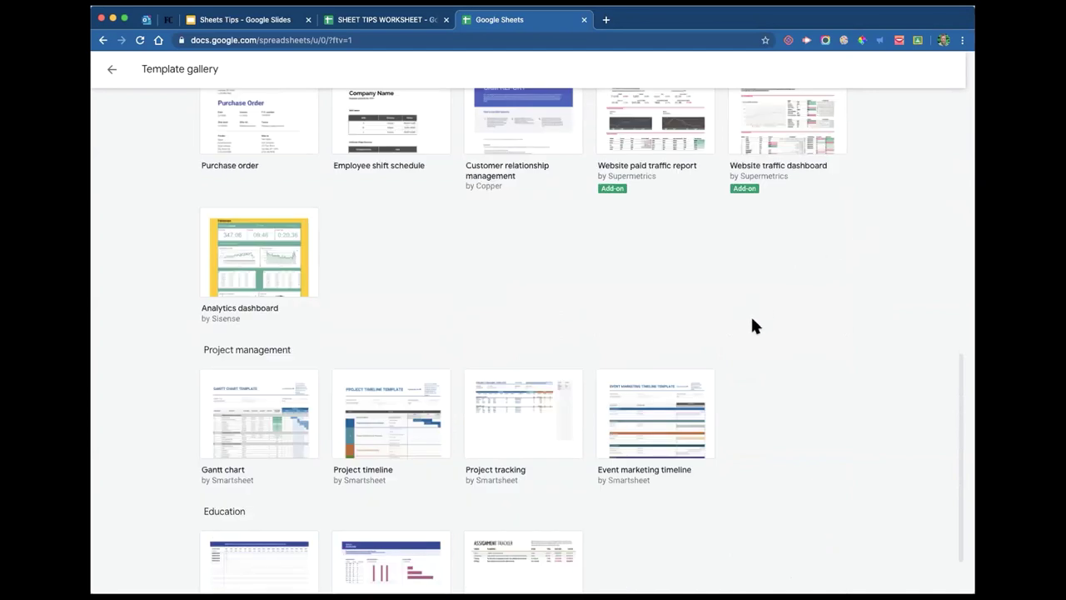
scroll(752, 324, "down", 2)
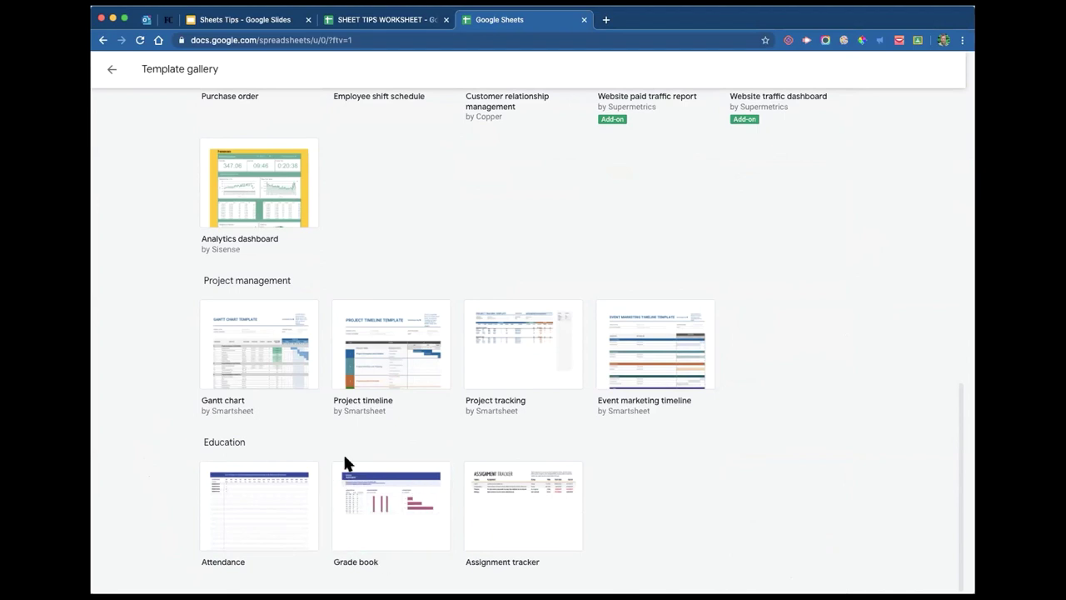
left_click(370, 499)
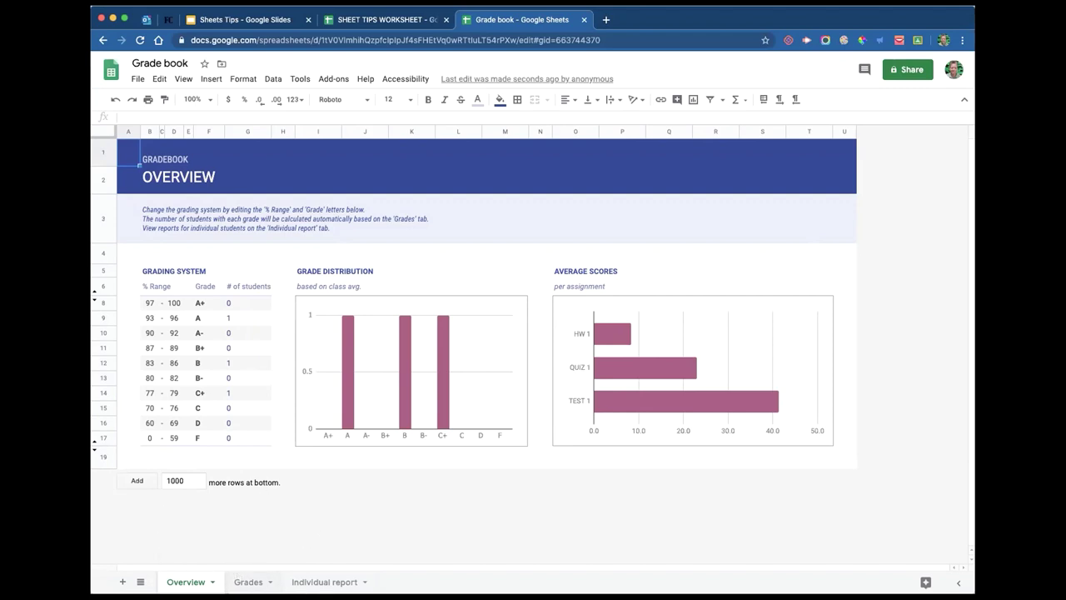
- Look over the Grades sheet's student names and the Teacher entry under CLASS NAME
left_click(247, 581)
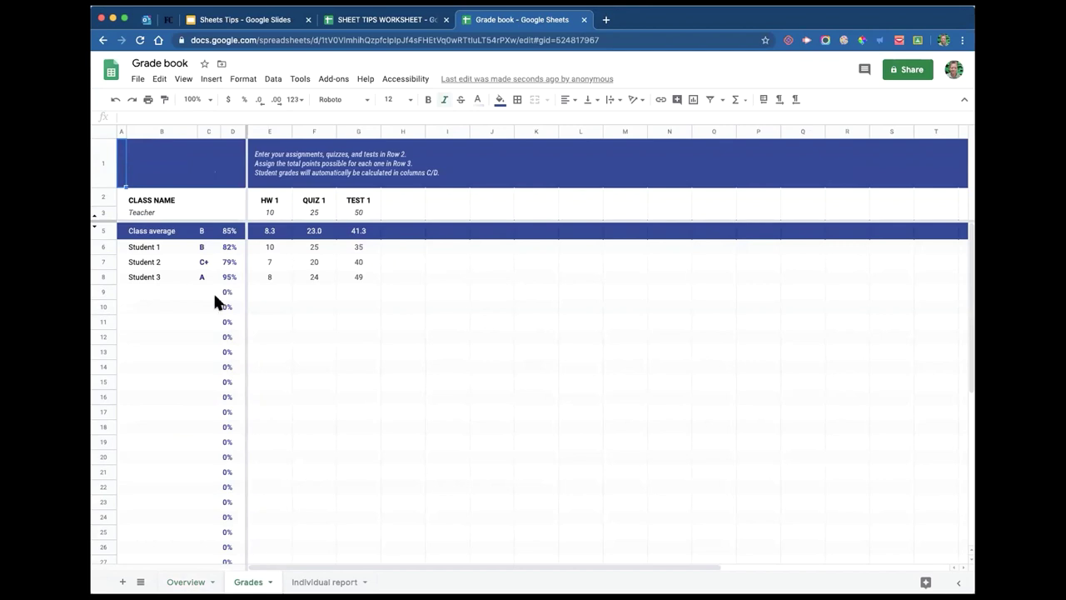
left_click(149, 249)
left_click(147, 265)
left_click(151, 277)
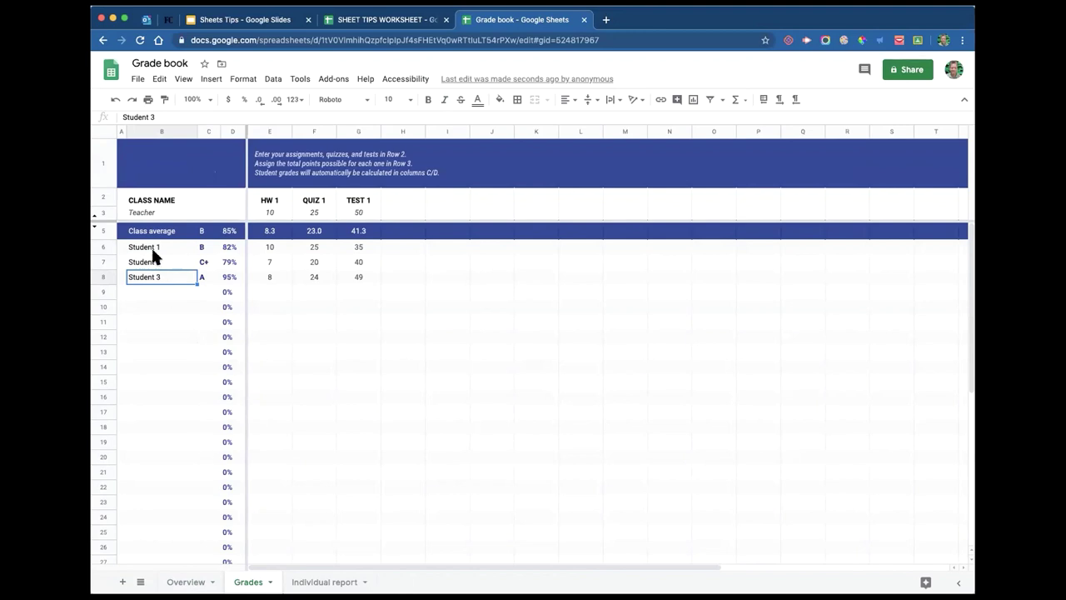
left_click(140, 215)
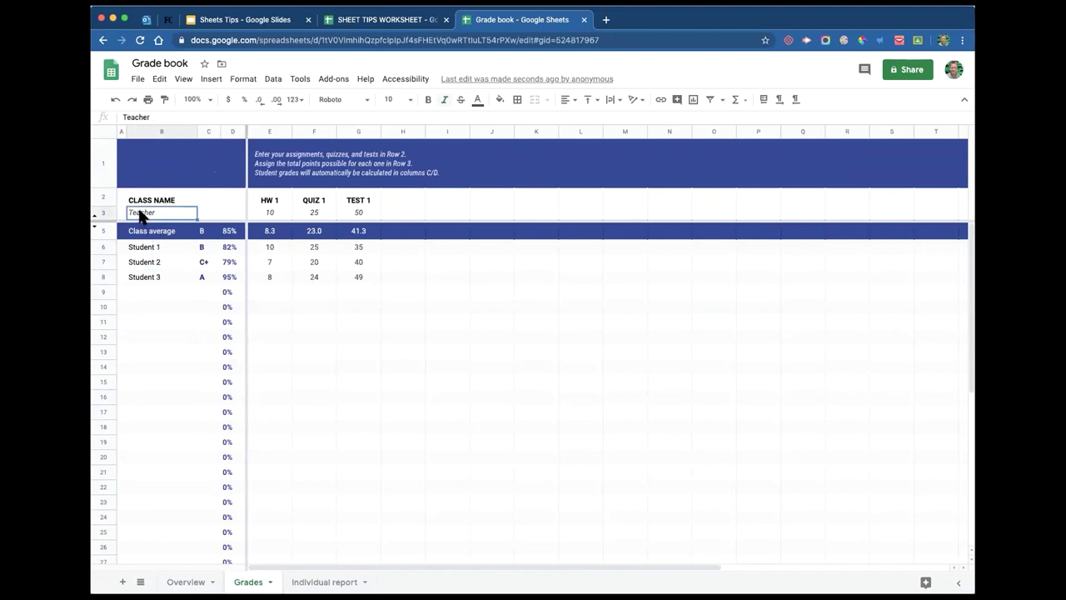
- View the Individual report sheet, then close the Grade book and start a new tab
left_click(311, 581)
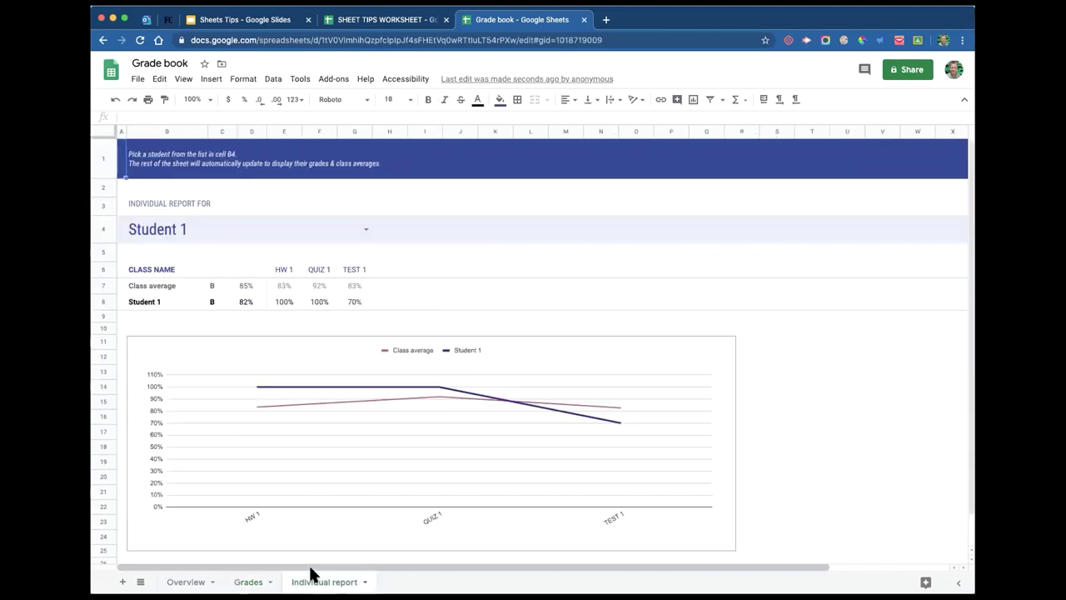
key("alt+Up")
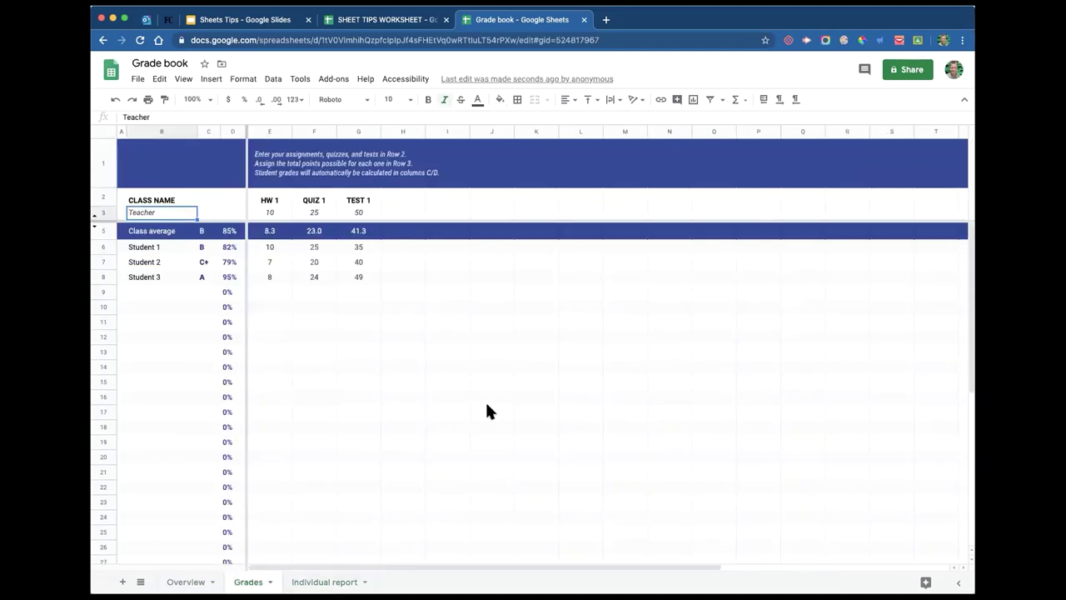
left_click(200, 156)
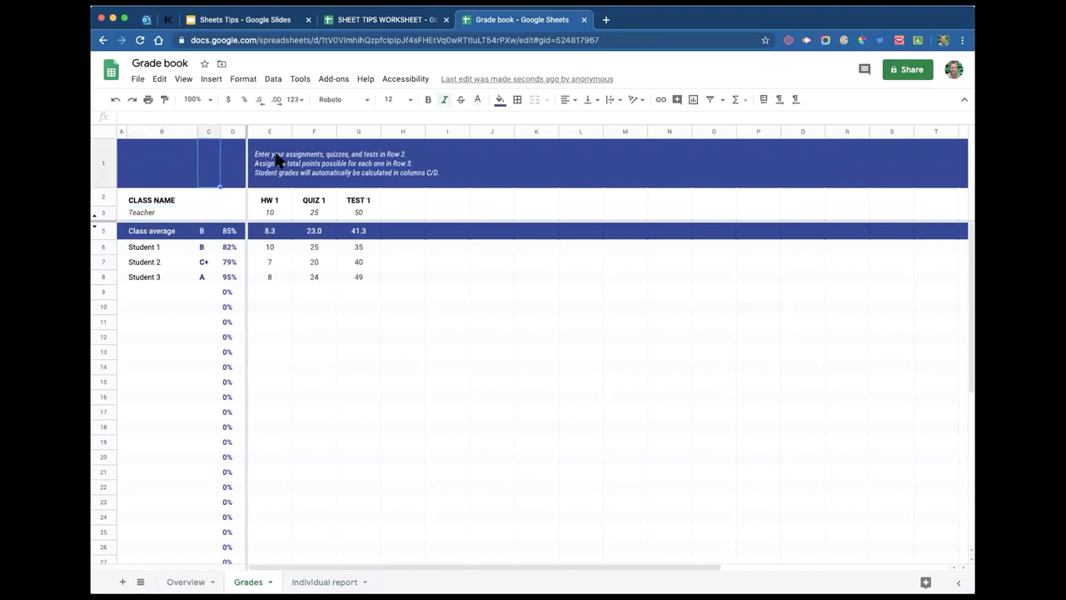
left_click(585, 20)
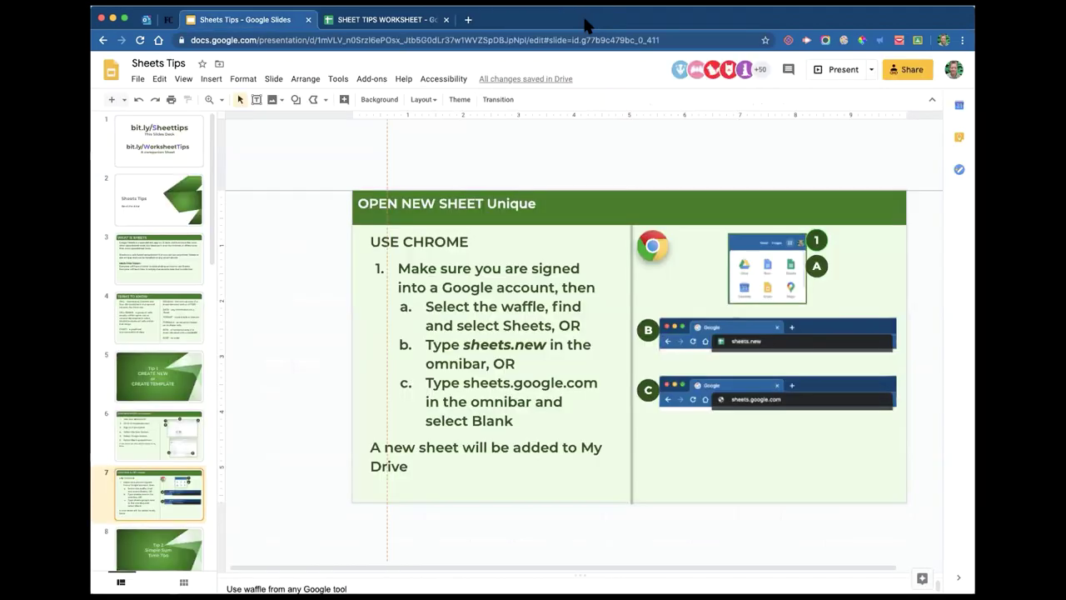
left_click(468, 19)
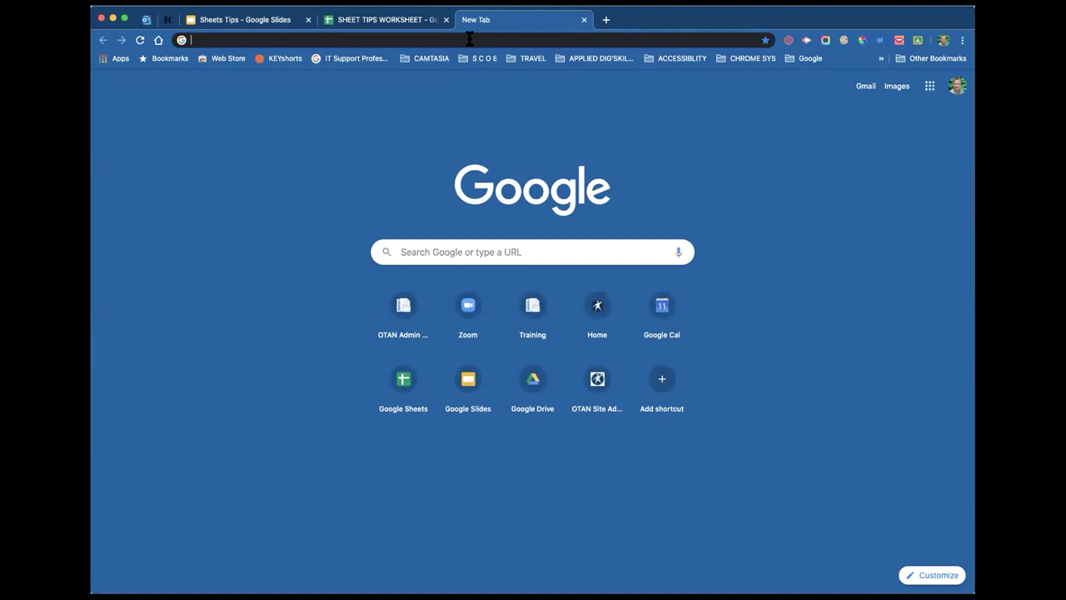
- Load the Sheets home page by autocompleting 'sh' to sheets.google.com
type("sh")
key("Right")
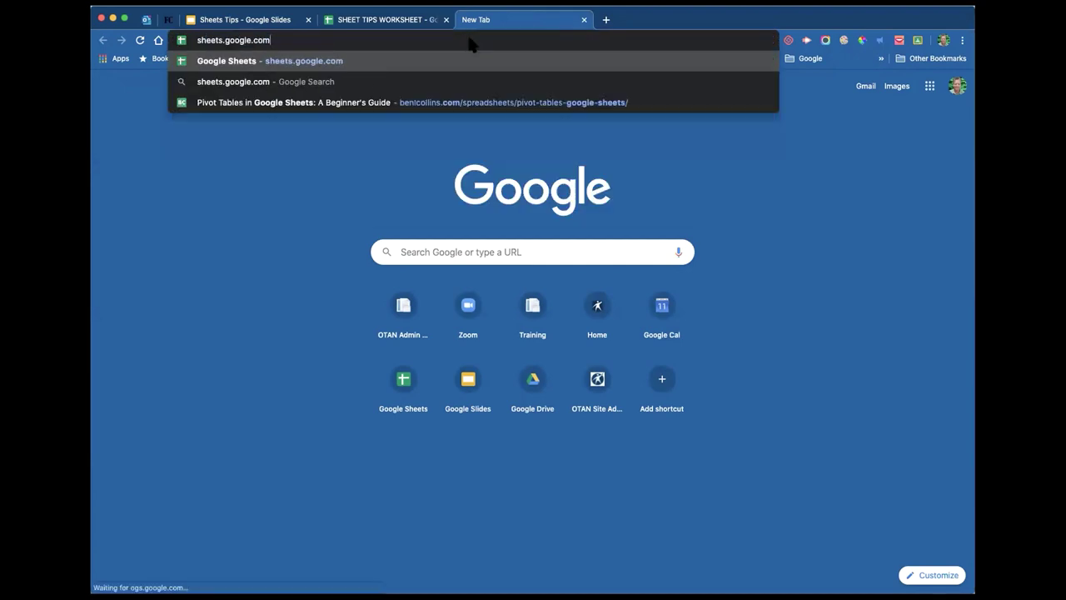
key("Return")
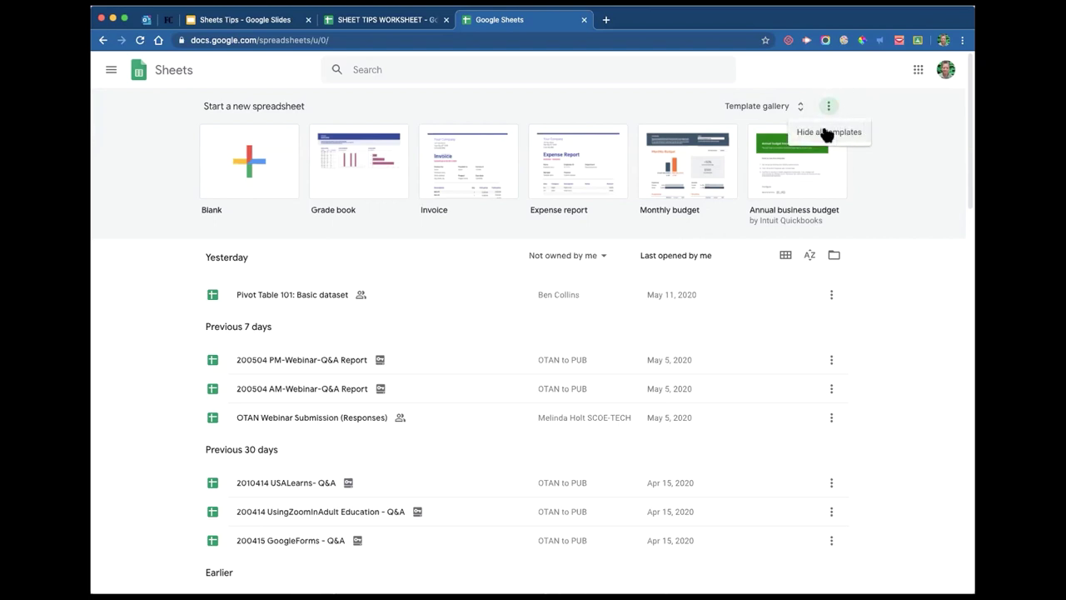
- Dismiss the template options menu without hiding templates, then scroll through the recent files list
left_click(884, 108)
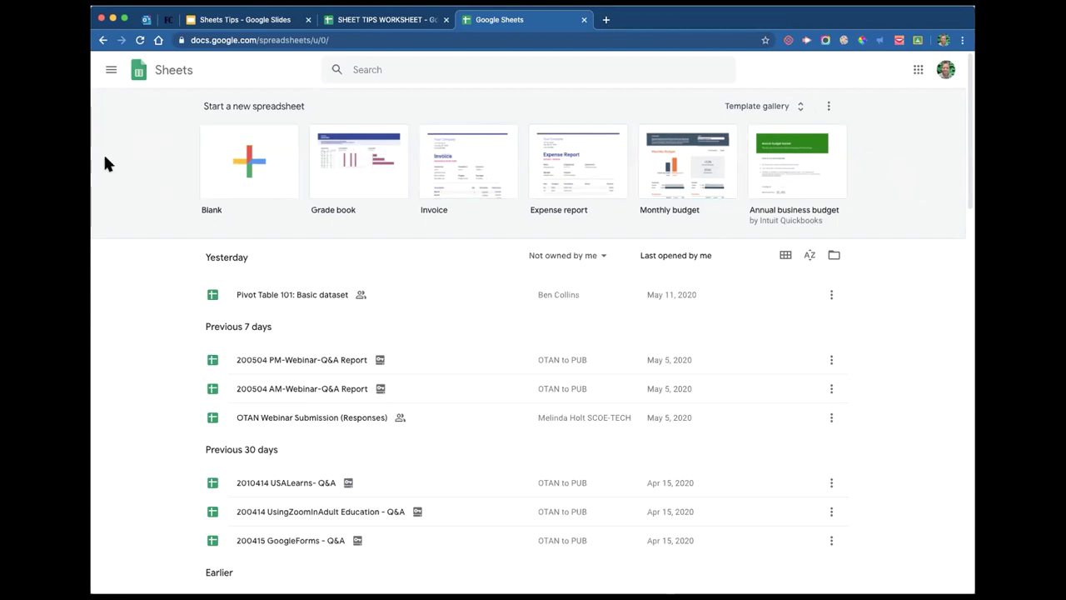
scroll(167, 154, "down", 1)
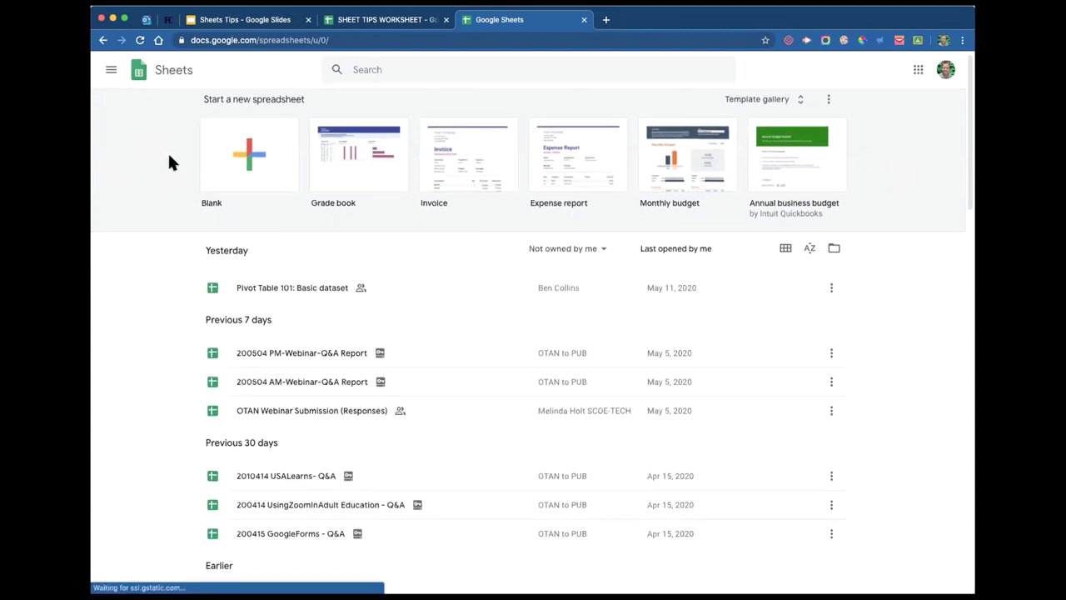
scroll(167, 151, "down", 1)
scroll(162, 154, "down", 1)
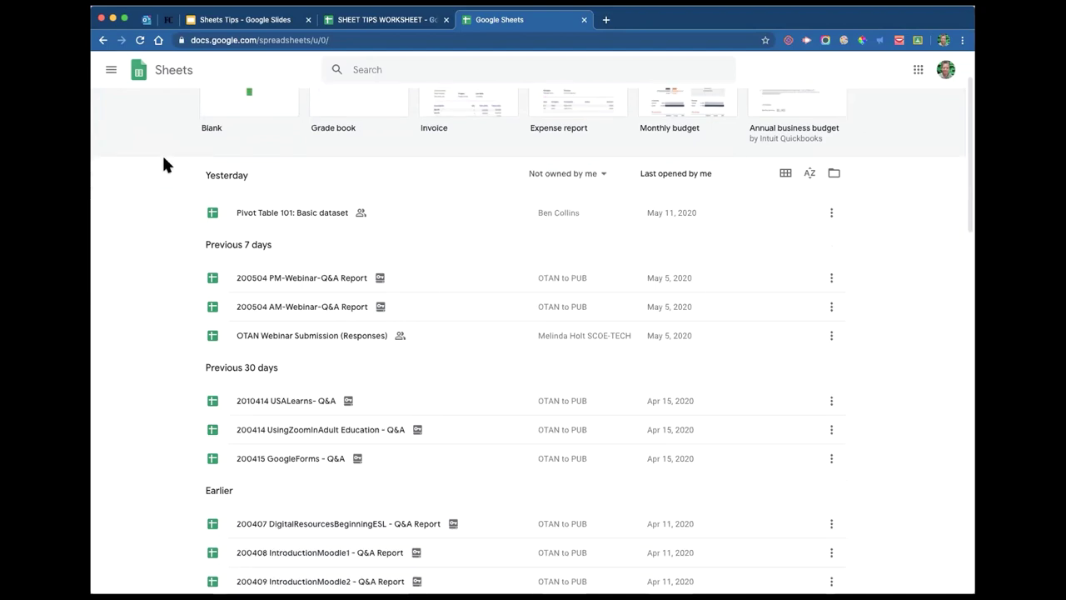
scroll(160, 155, "down", 2)
scroll(160, 155, "down", 3)
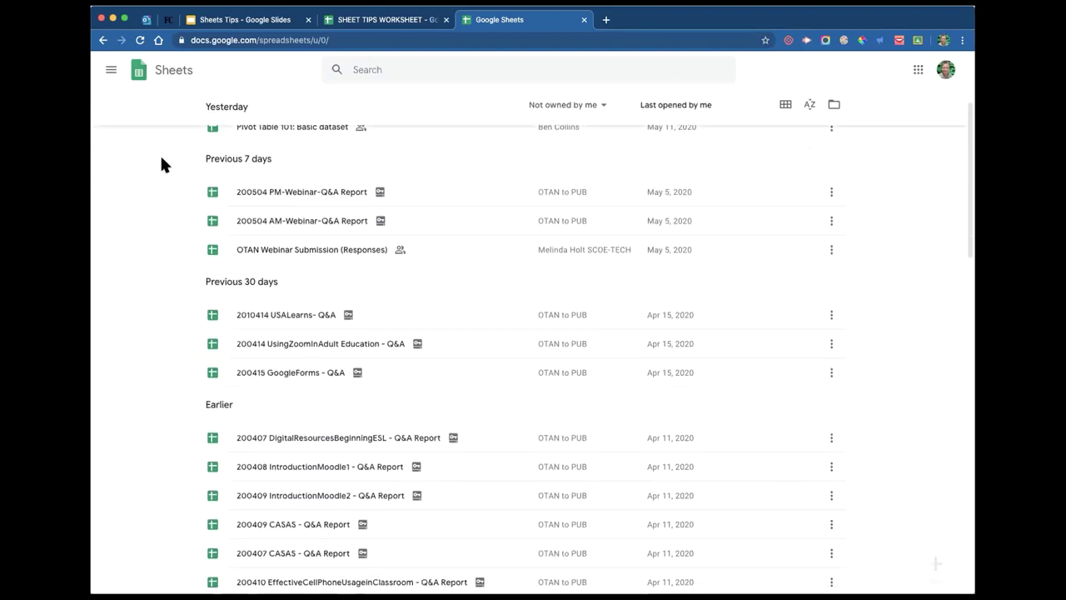
scroll(160, 158, "down", 5)
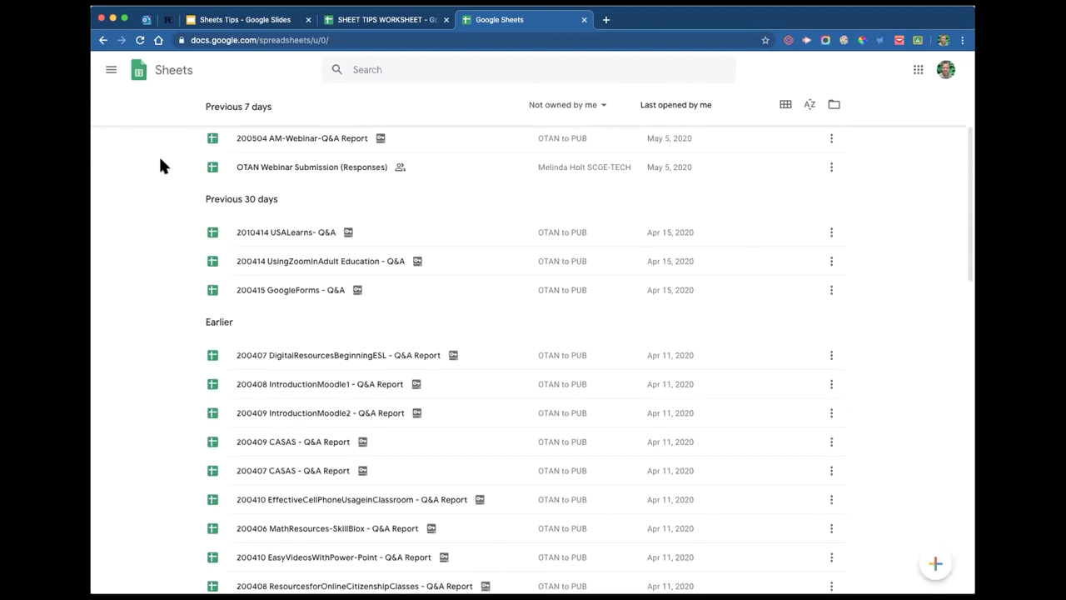
scroll(160, 160, "down", 5)
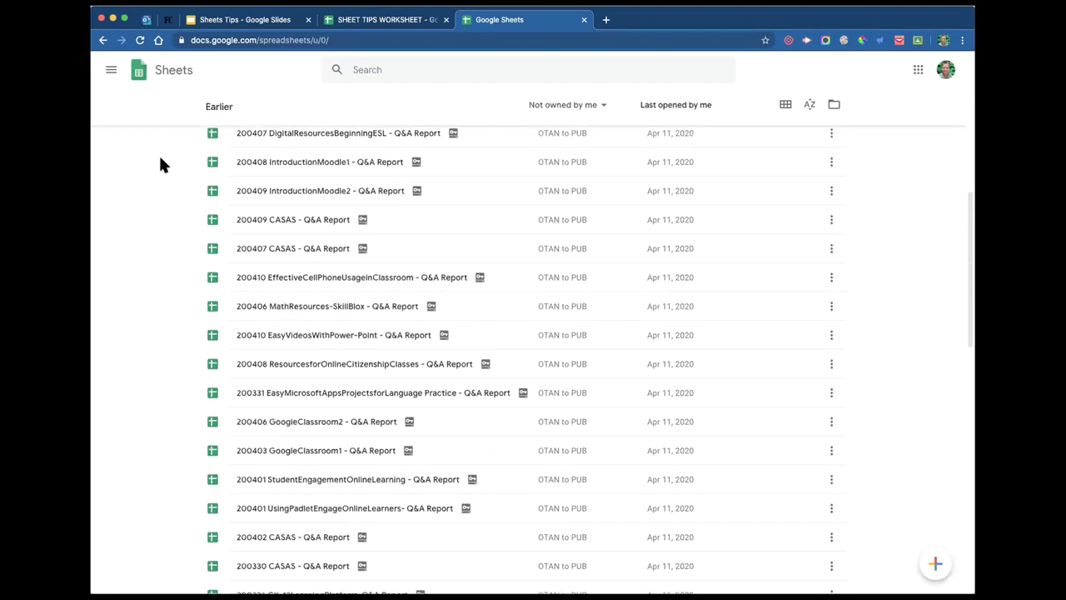
scroll(160, 160, "down", 12)
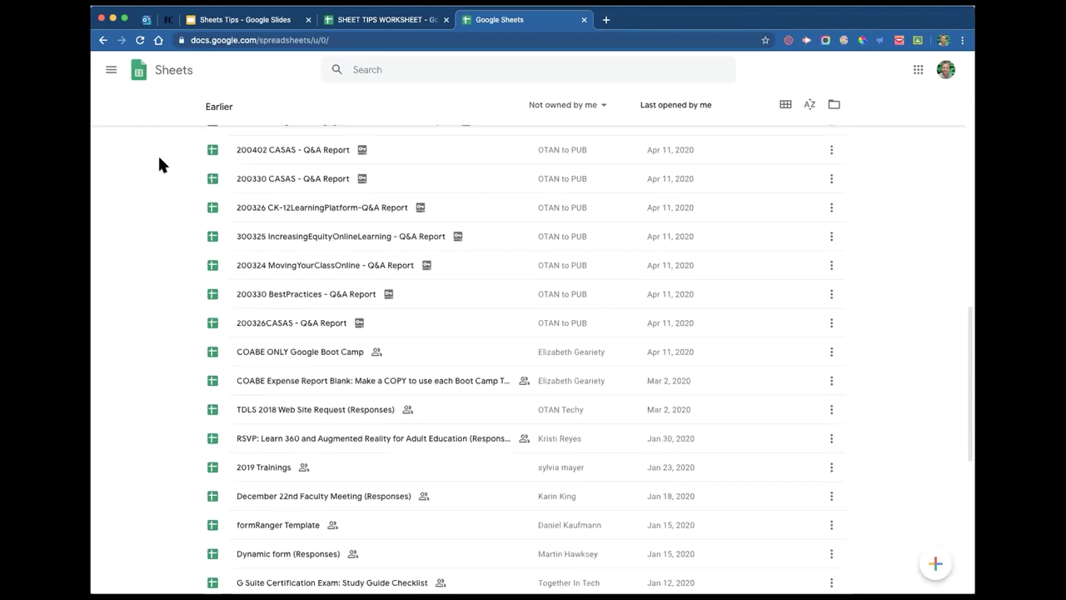
scroll(160, 160, "down", 2)
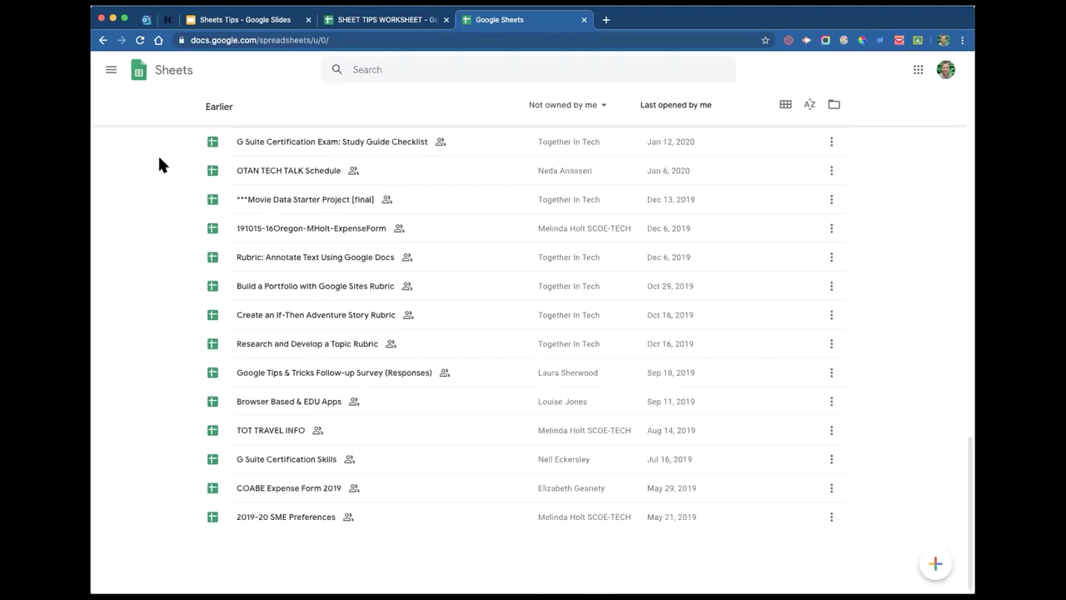
scroll(159, 157, "up", 20)
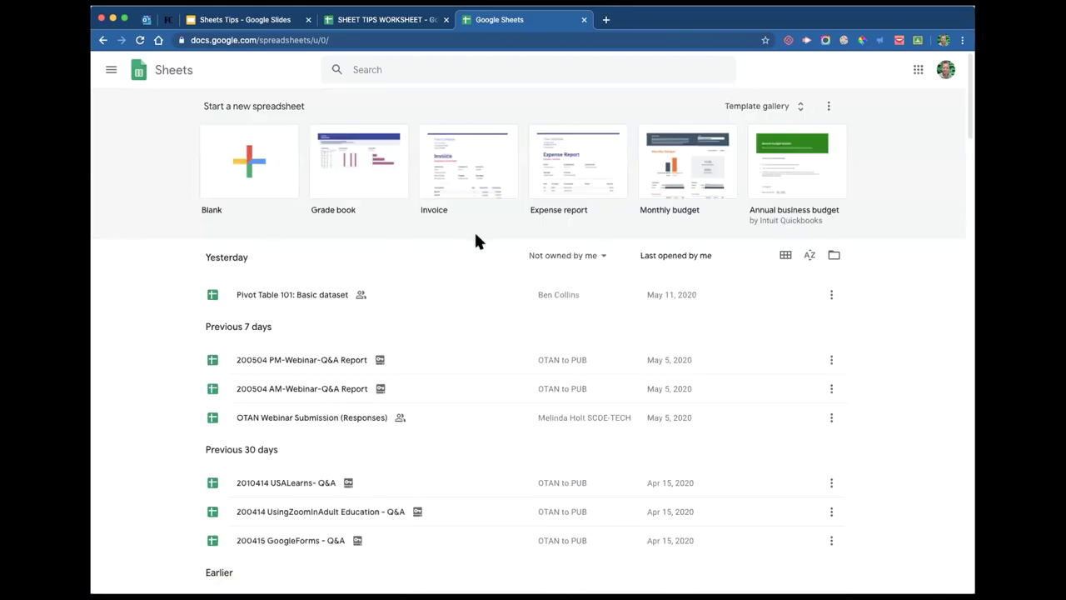
- Switch the ownership filter to 'Owned by me' and scroll through the resulting file list
left_click(590, 258)
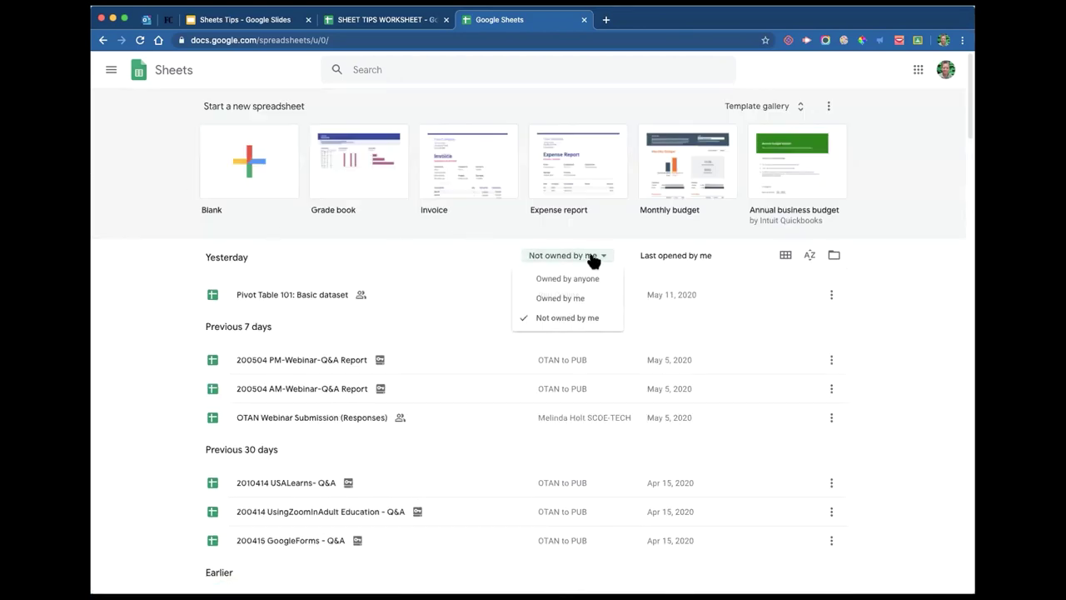
left_click(564, 293)
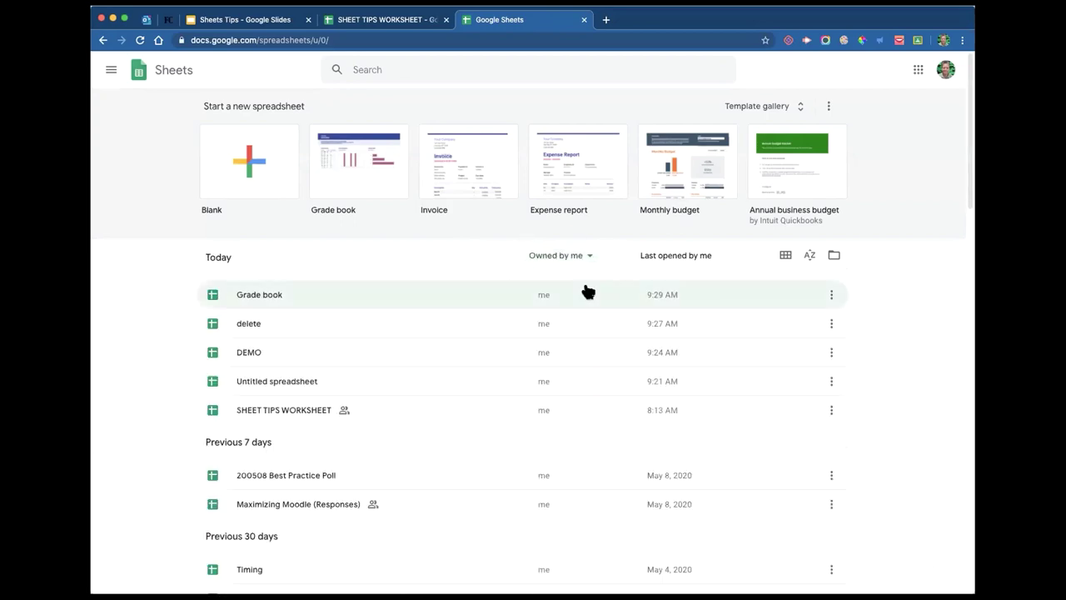
scroll(170, 255, "down", 5)
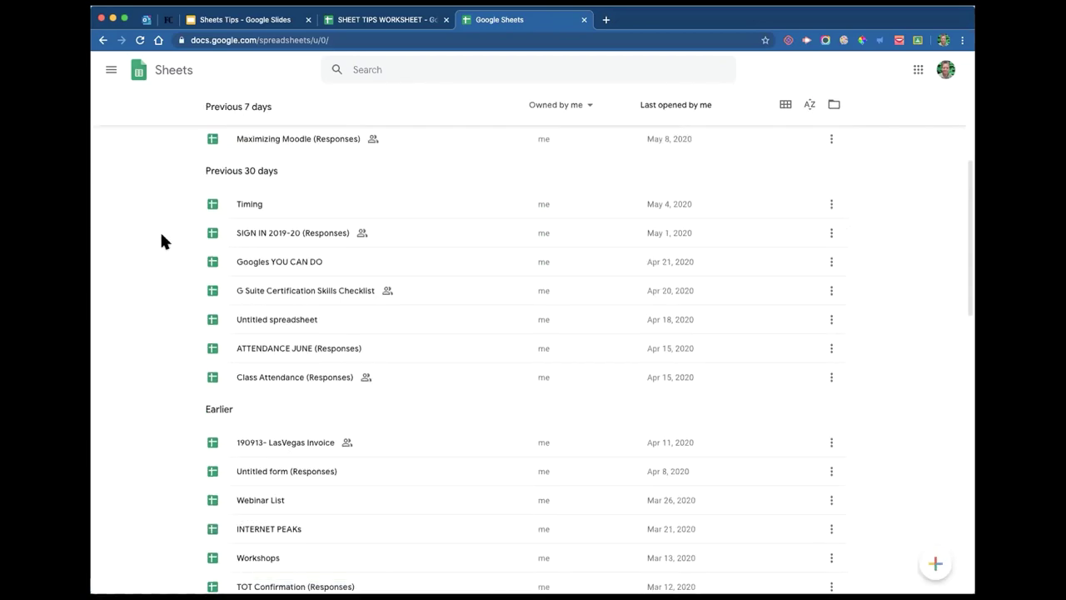
scroll(161, 241, "up", 5)
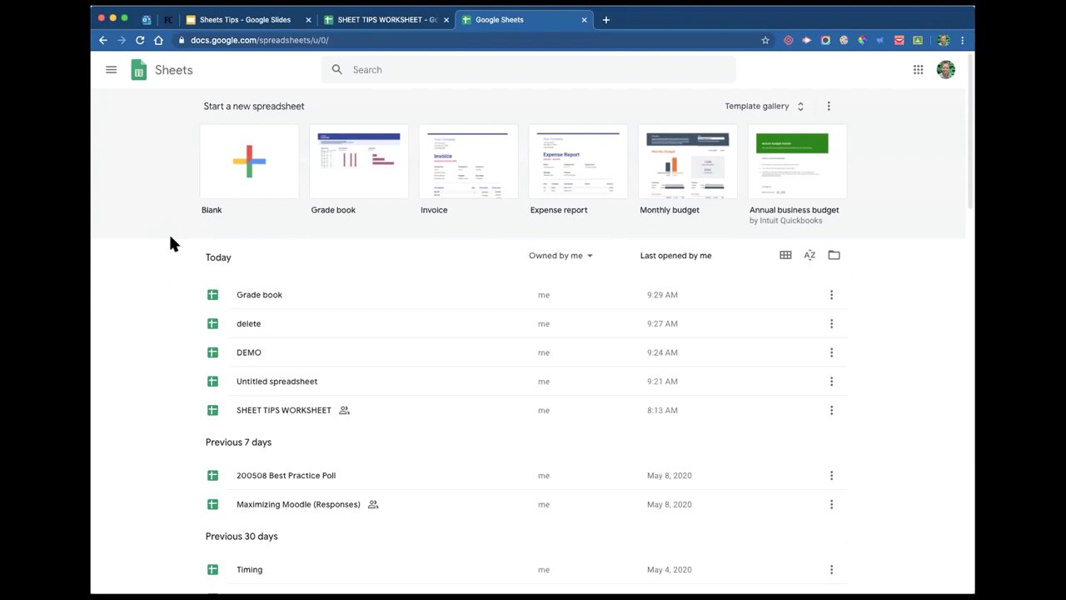
scroll(349, 299, "down", 5)
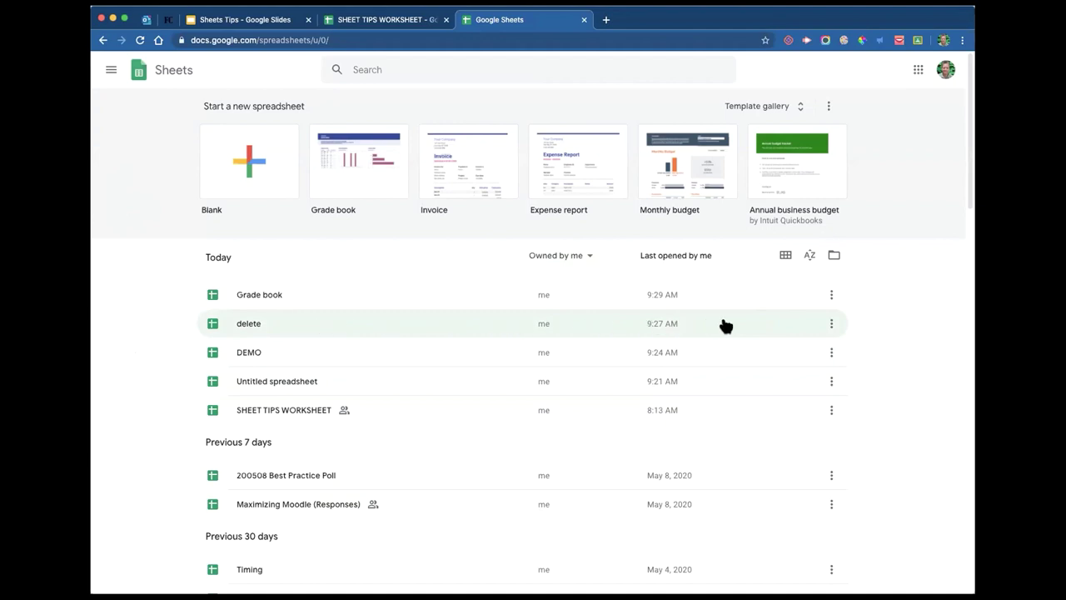
left_click(832, 323)
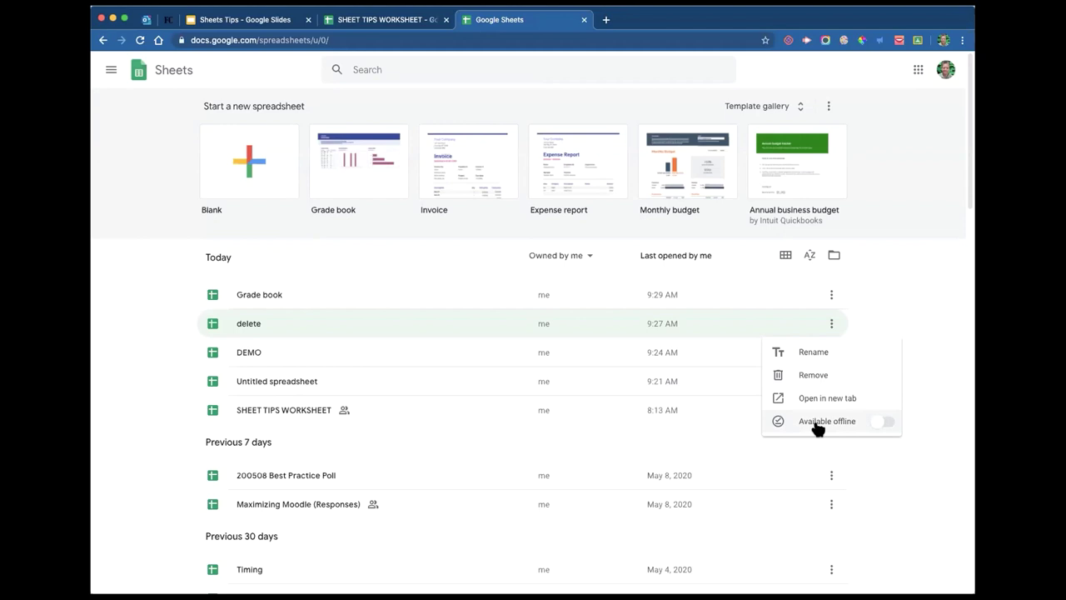
left_click(893, 350)
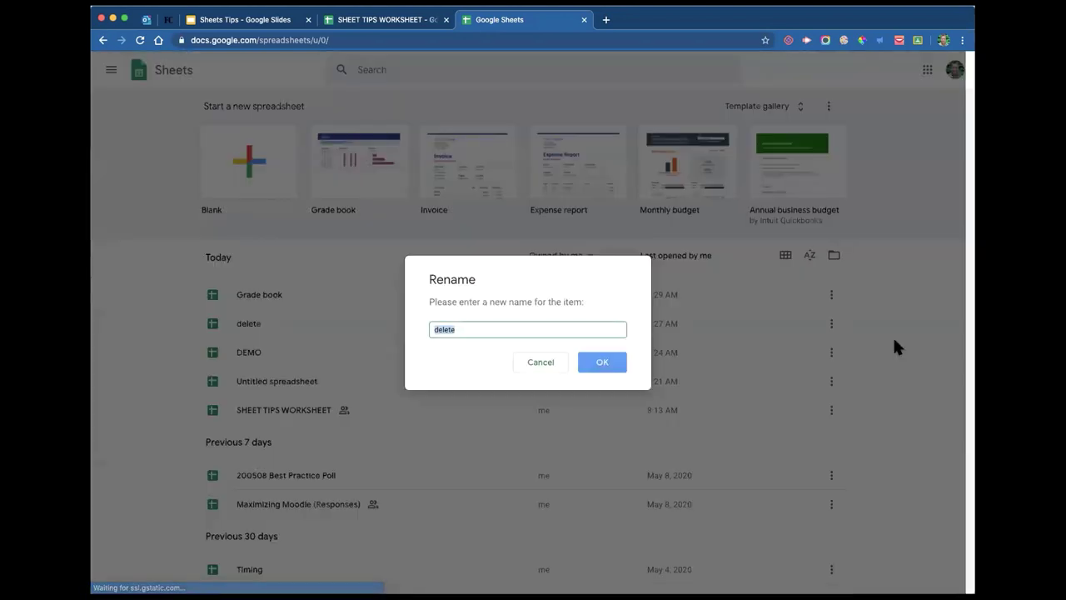
left_click(563, 368)
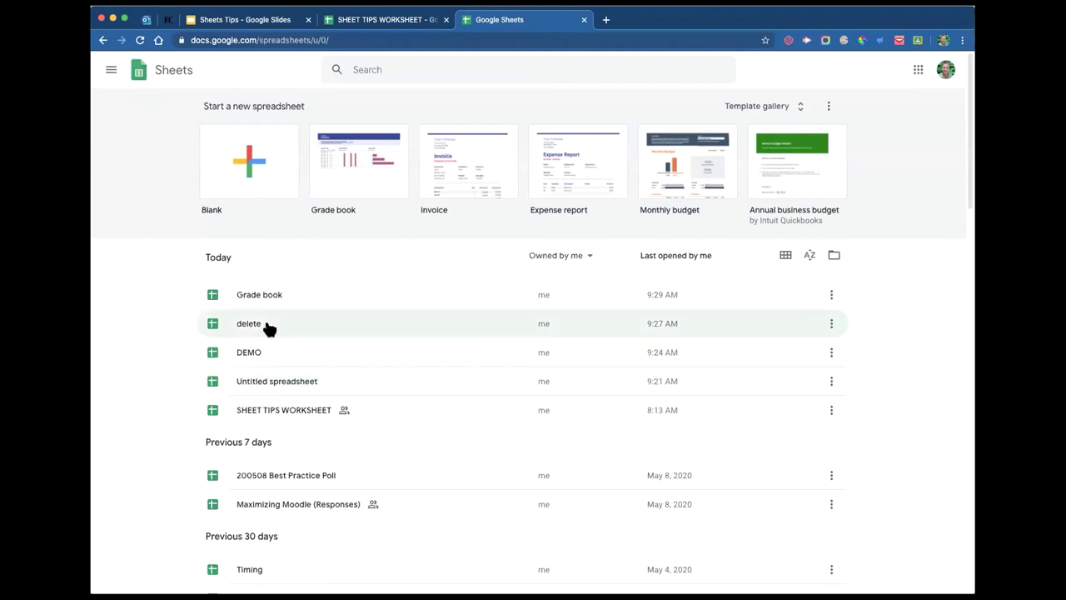
- Turn Available offline on and back off for the 'delete' file, then reopen its options
left_click(832, 325)
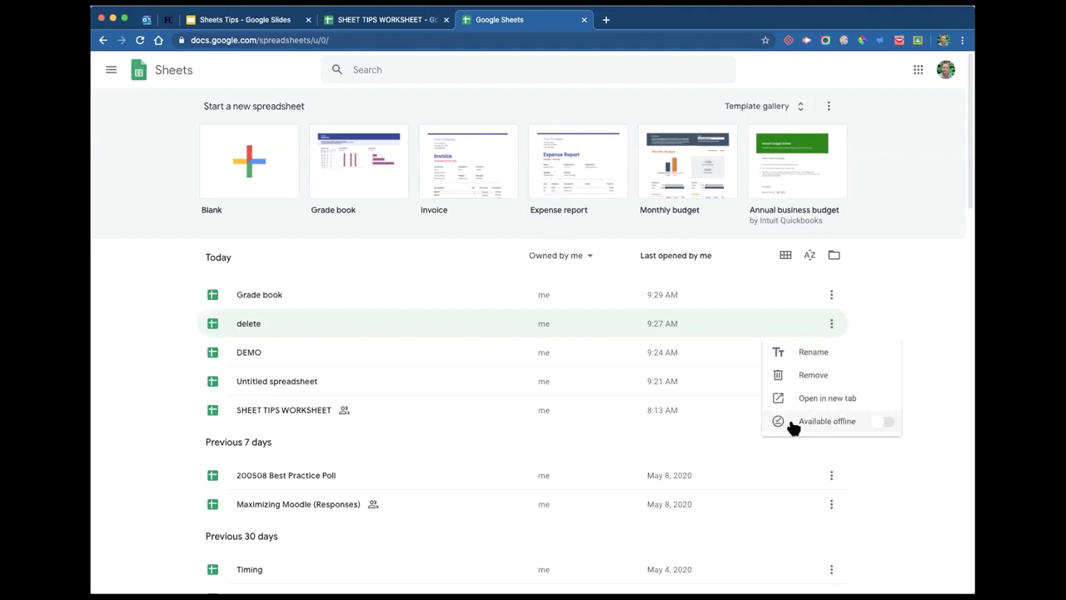
left_click(828, 422)
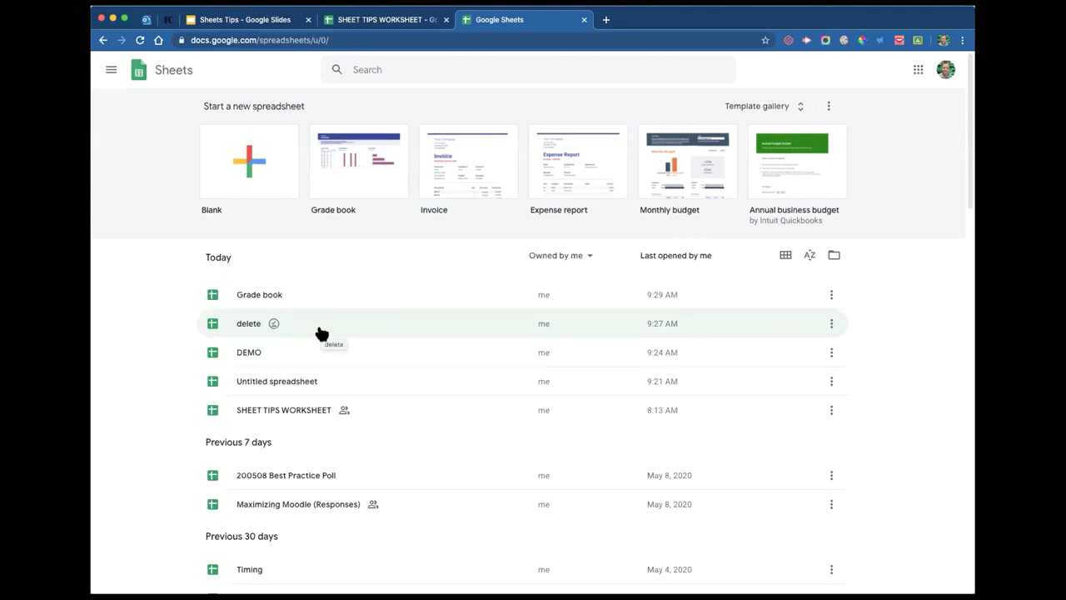
left_click(832, 325)
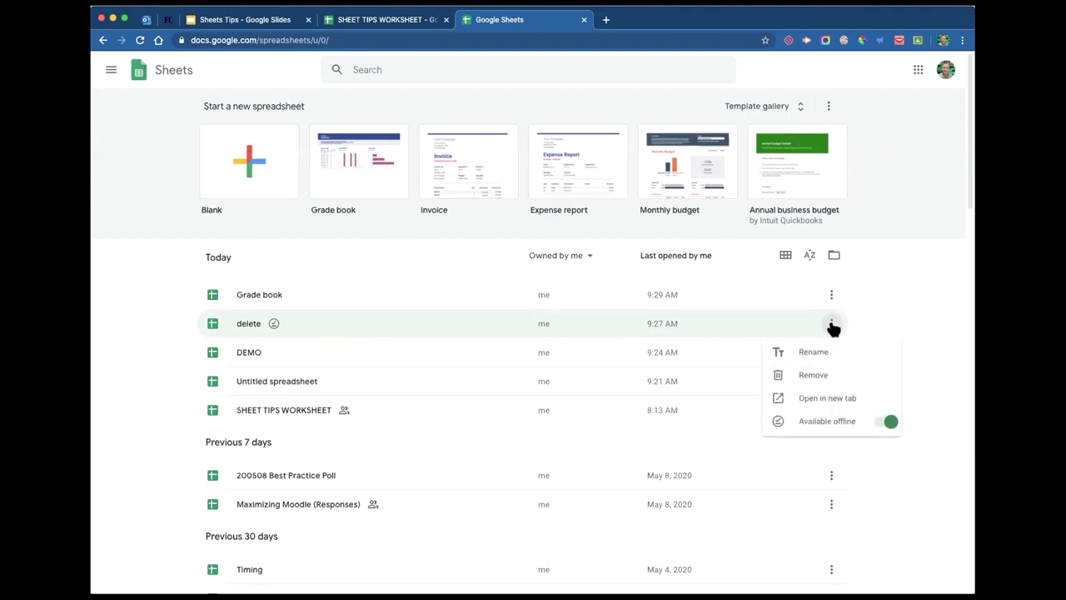
left_click(888, 422)
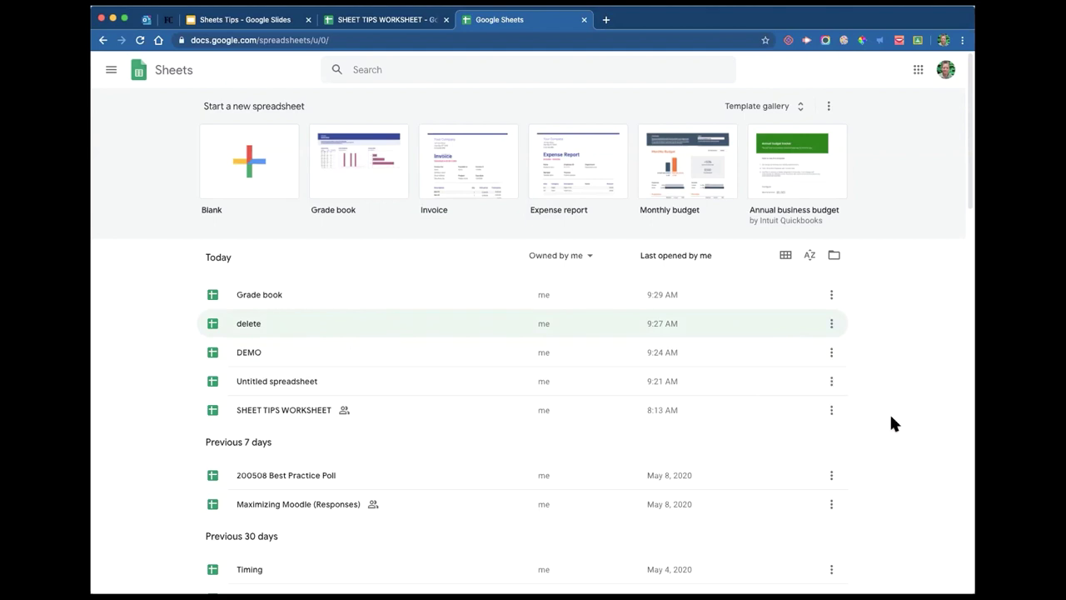
left_click(831, 324)
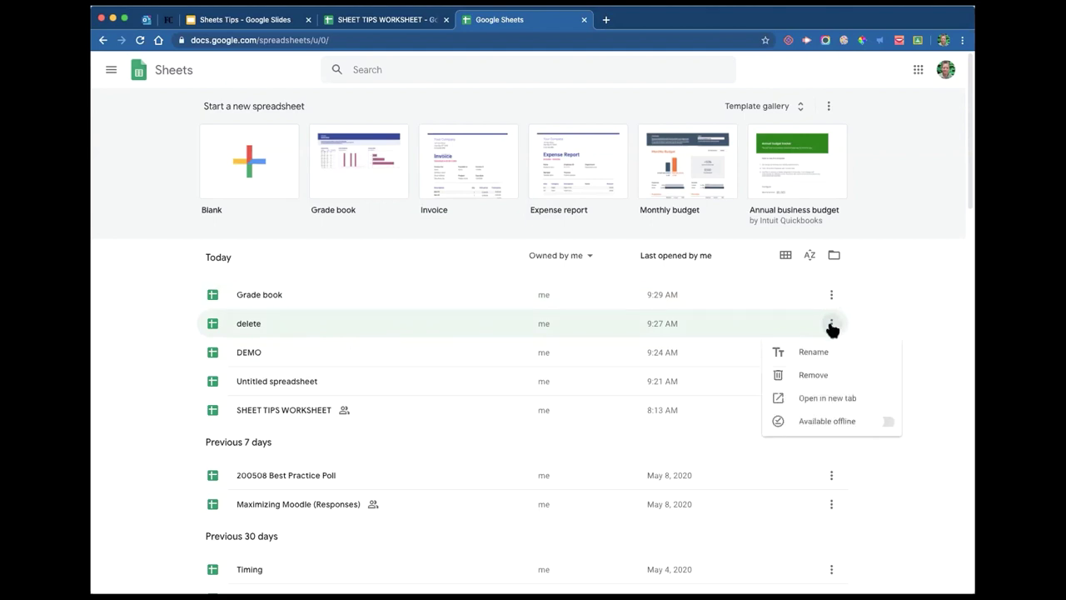
- Remove the 'delete' spreadsheet to the trash
left_click(814, 377)
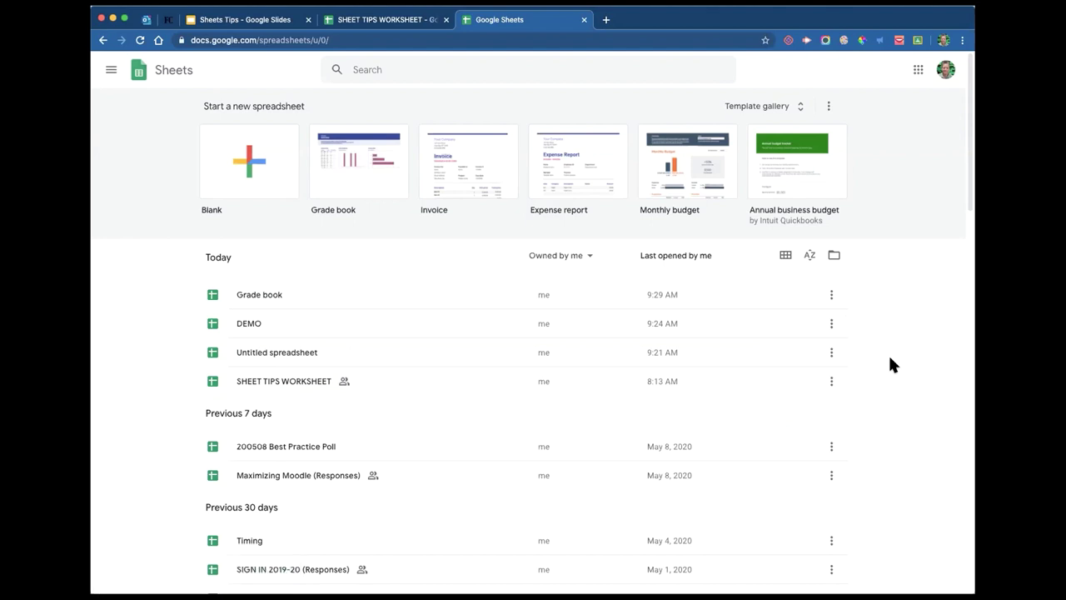
- Return to the Sheets Tips deck and step through slide 6 to slide 7, 'OPEN NEW SHEET Unique'
left_click(273, 23)
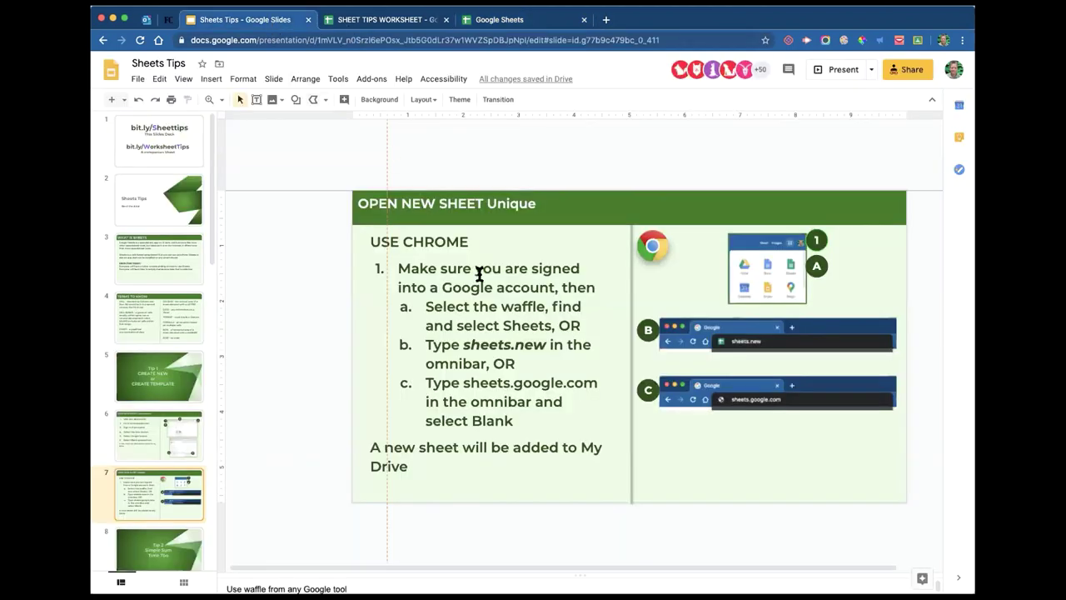
left_click(152, 442)
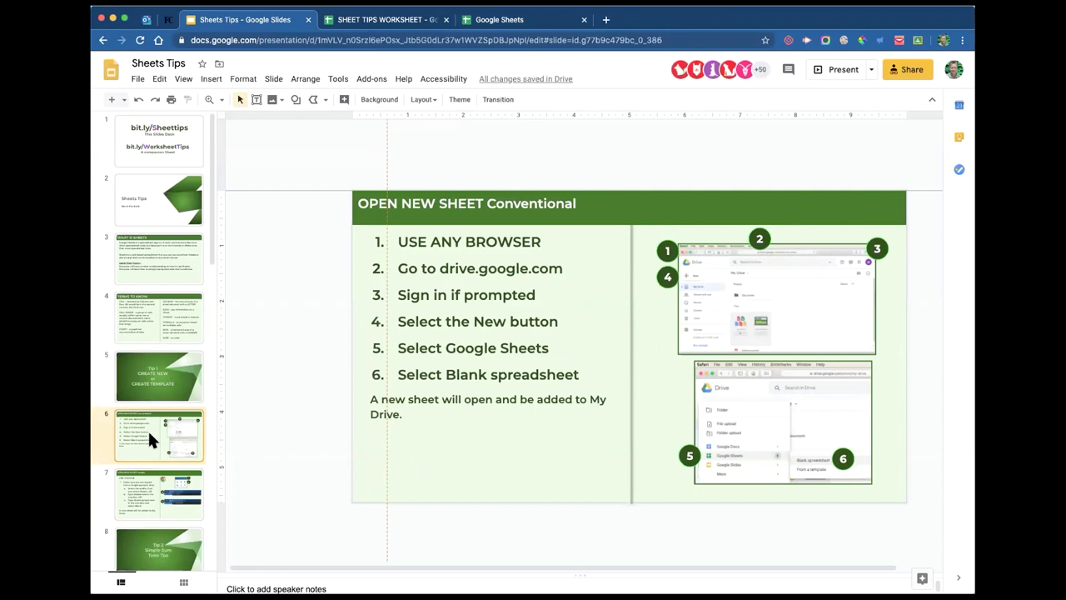
left_click(142, 483)
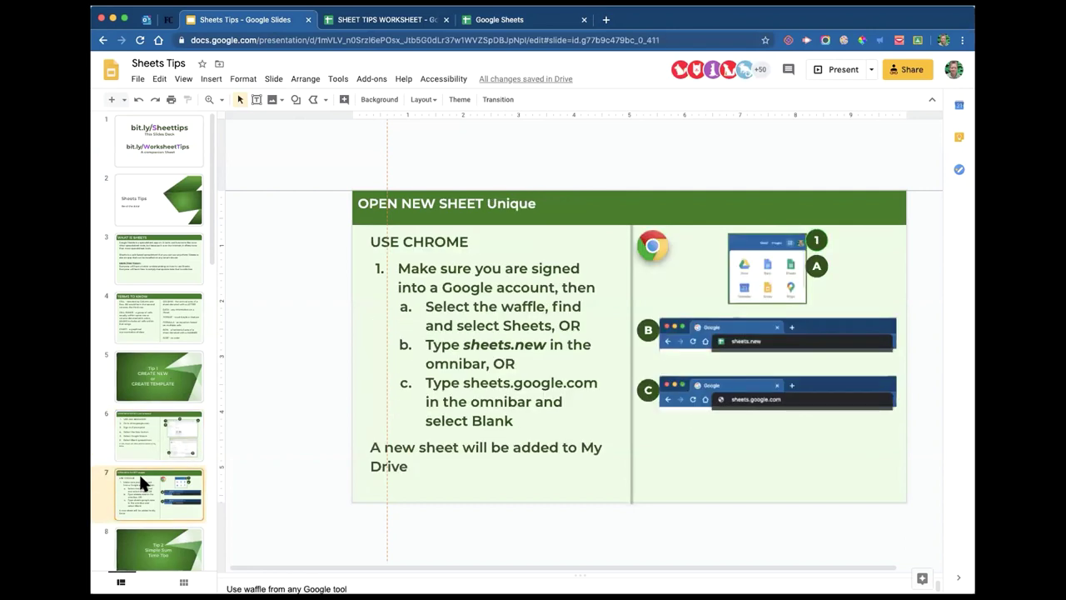
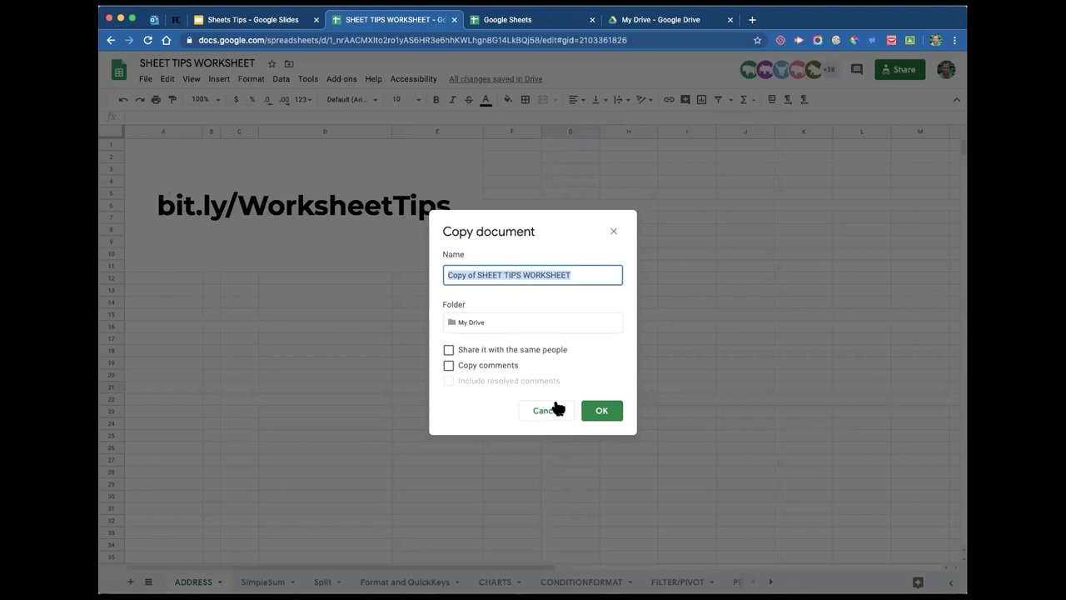
- Cancel the Copy document prompt without copying, staying on the ADDRESS sheet
left_click(553, 409)
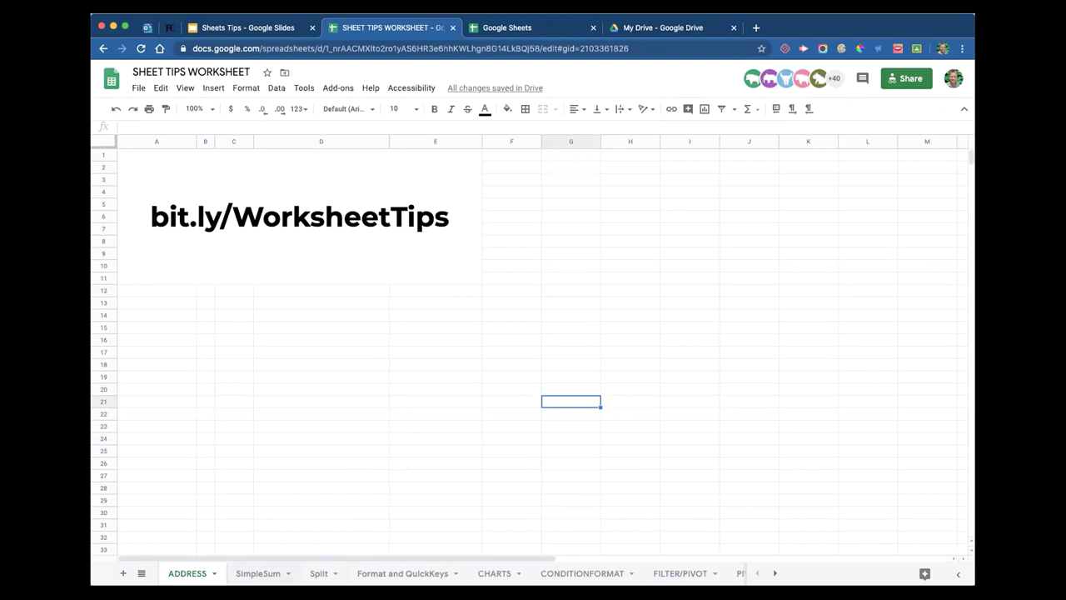
- Open the SimpleSum sheet and select the numbers in A2:A7, from 9 down to 87
left_click(258, 574)
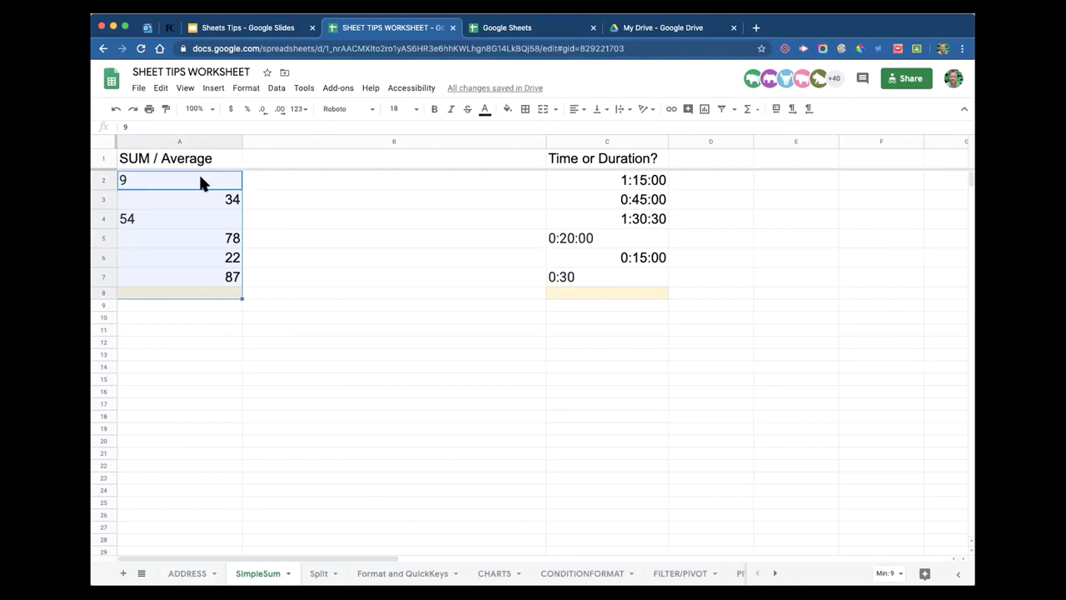
left_click(265, 211)
left_click(217, 187)
left_click(212, 200)
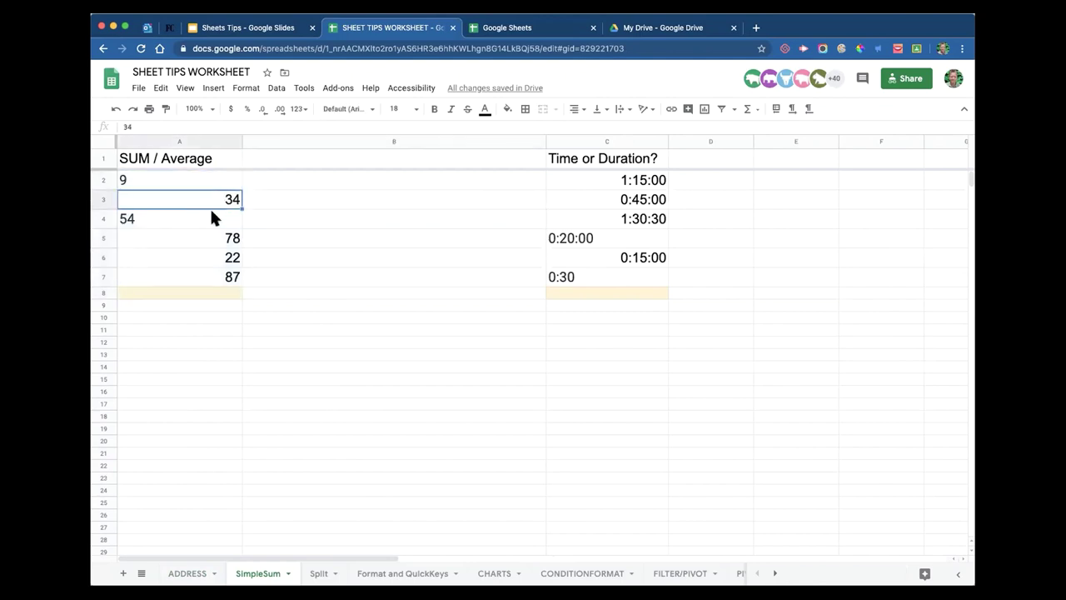
left_click(208, 216)
left_click(207, 243)
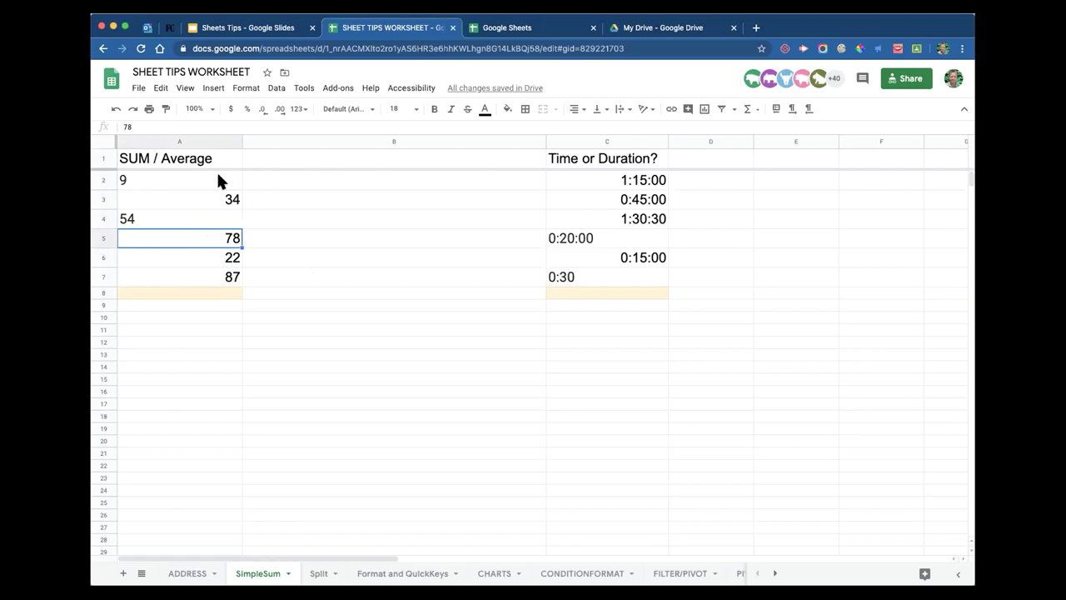
left_click(135, 180)
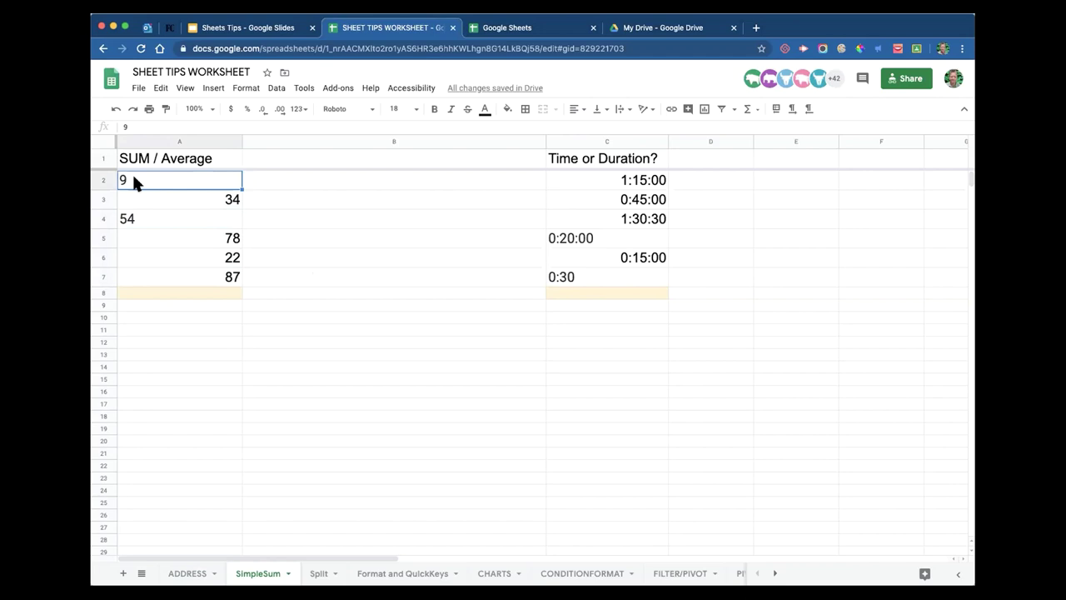
left_click(137, 277, "shift")
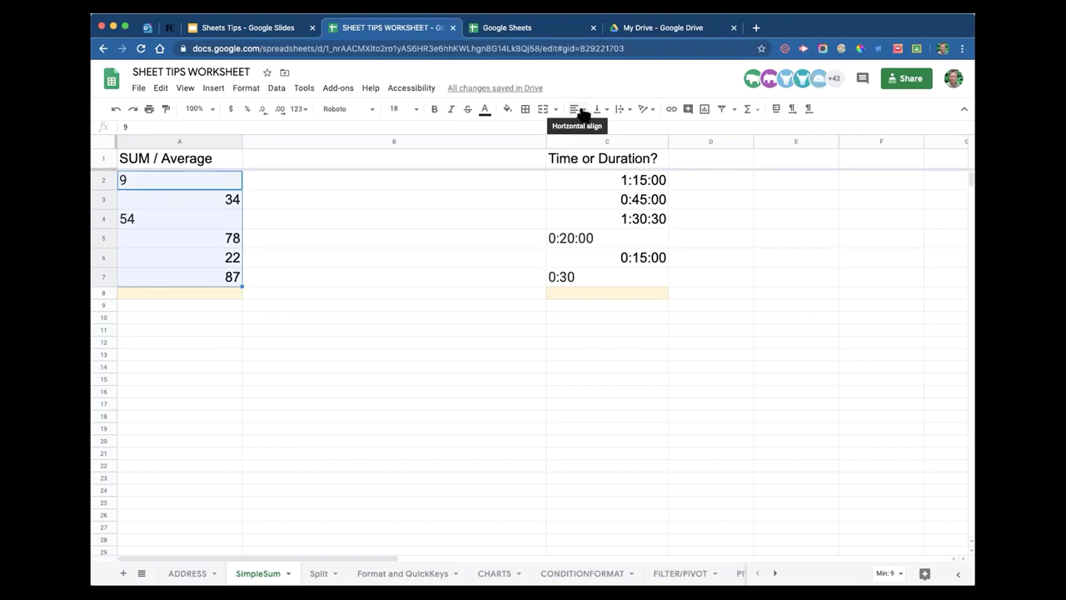
- Centre the numbers in A2:A7 horizontally
left_click(583, 114)
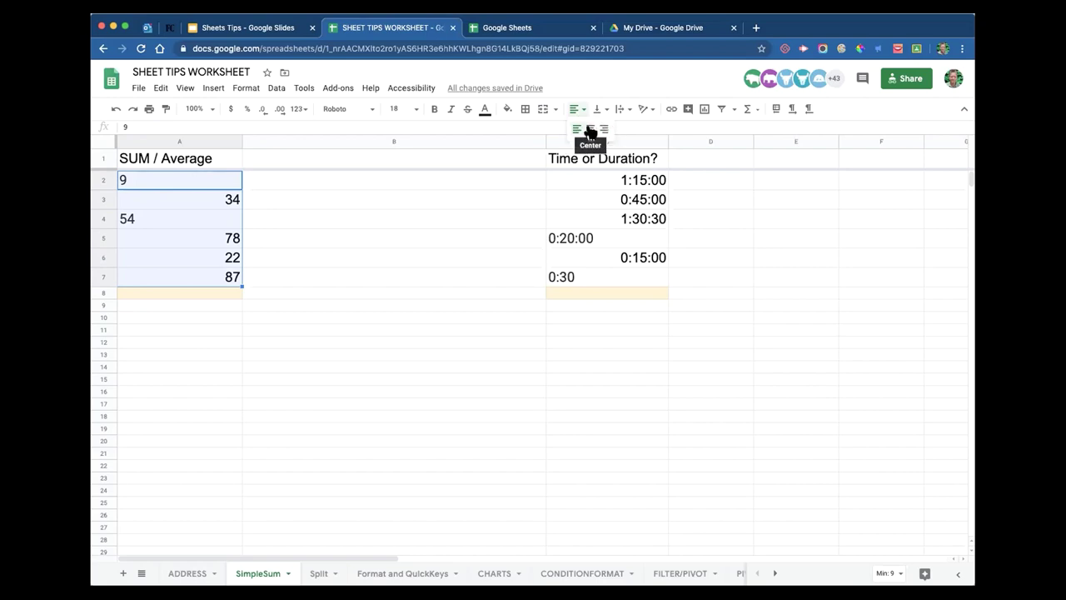
left_click(590, 131)
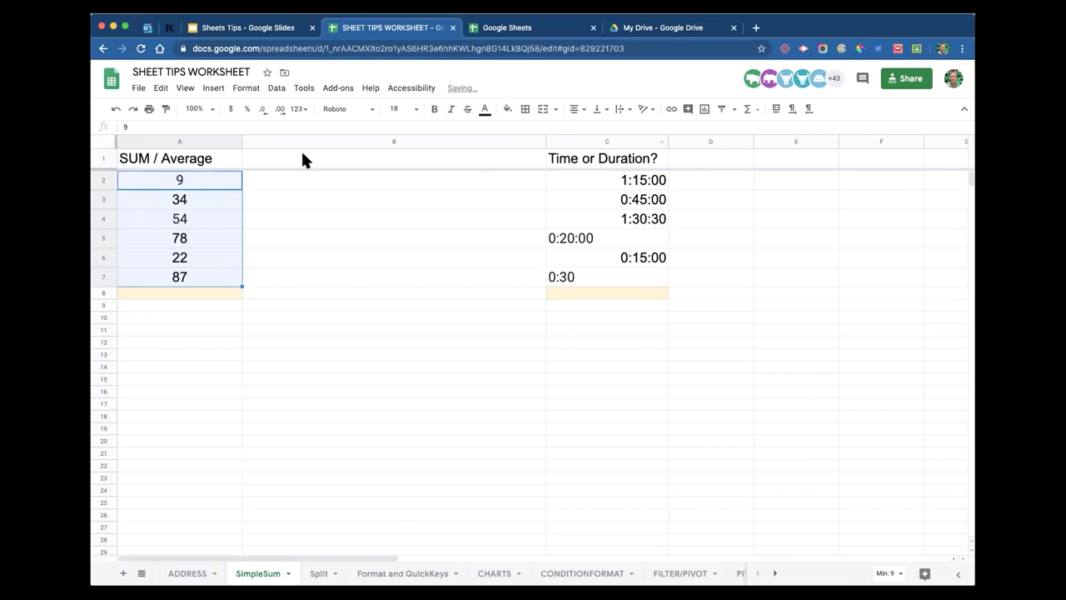
left_click(360, 257)
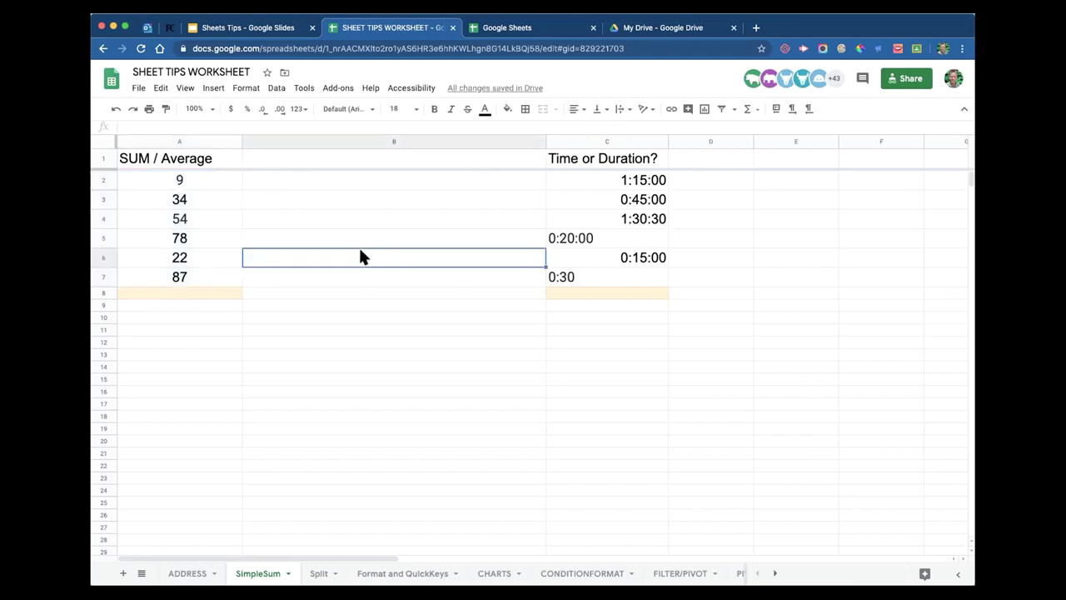
- Centre the SUM / Average header with the numbers in A1:A7, and make row 8 slightly taller
left_click(209, 177)
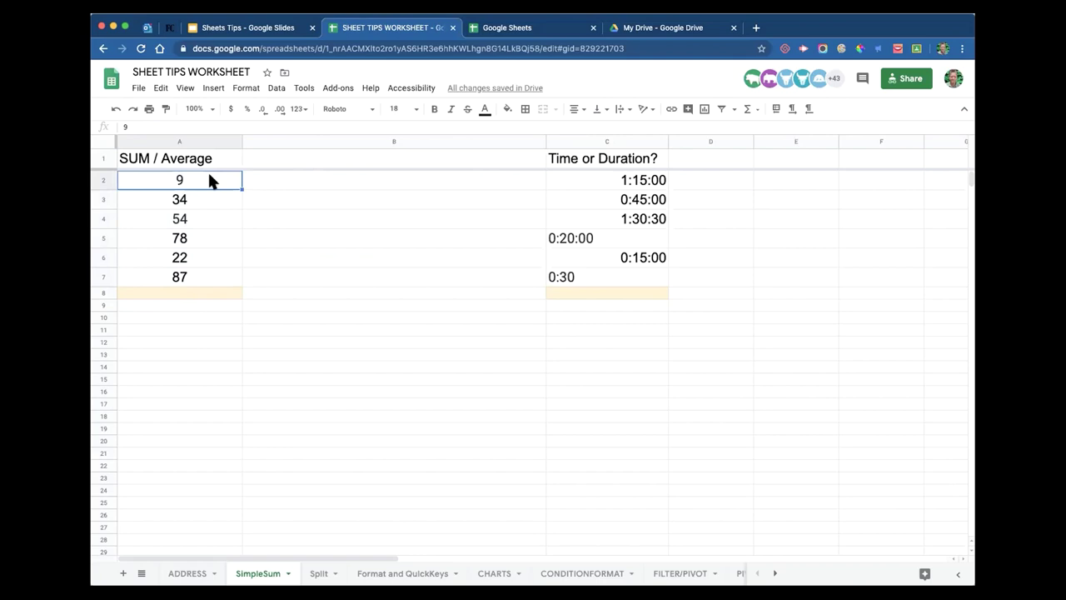
left_click(211, 159)
left_click(209, 282, "shift")
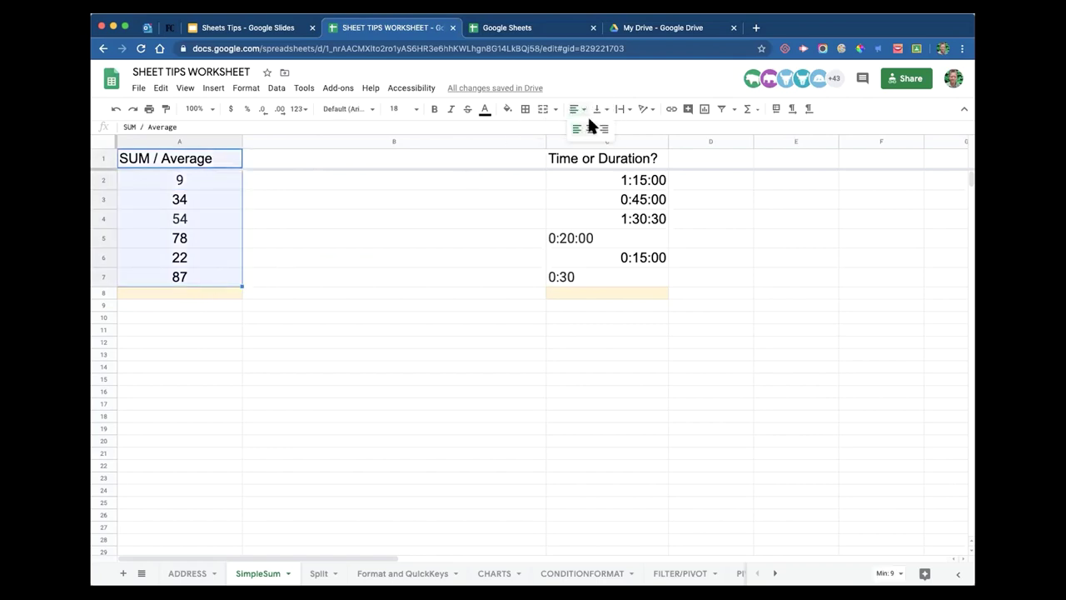
left_click(586, 111)
left_click(591, 128)
left_click(301, 260)
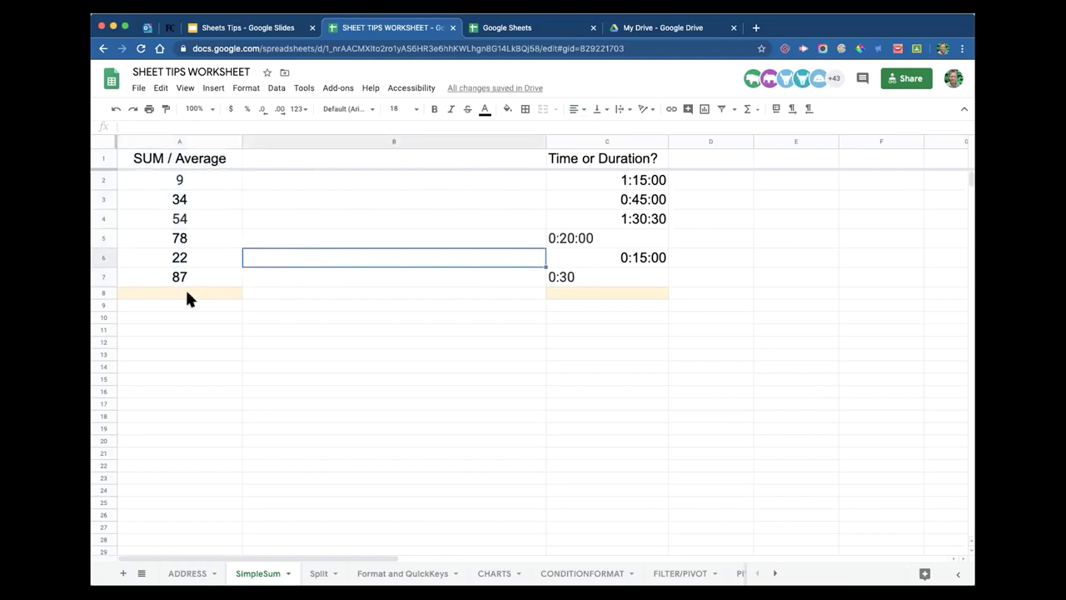
left_click_drag(113, 298, 111, 304)
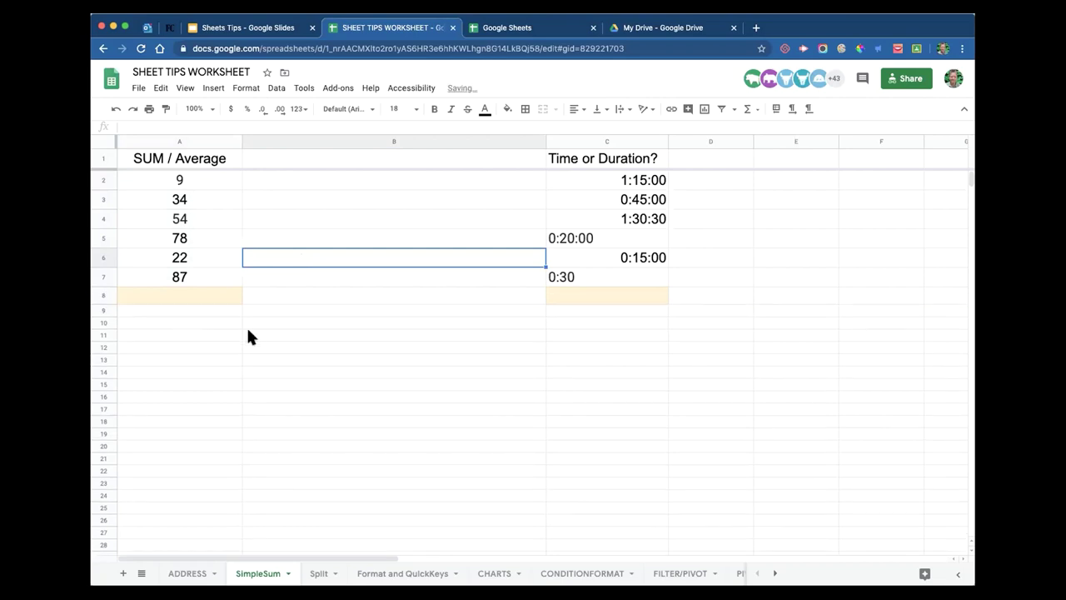
left_click(248, 331)
left_click(197, 297)
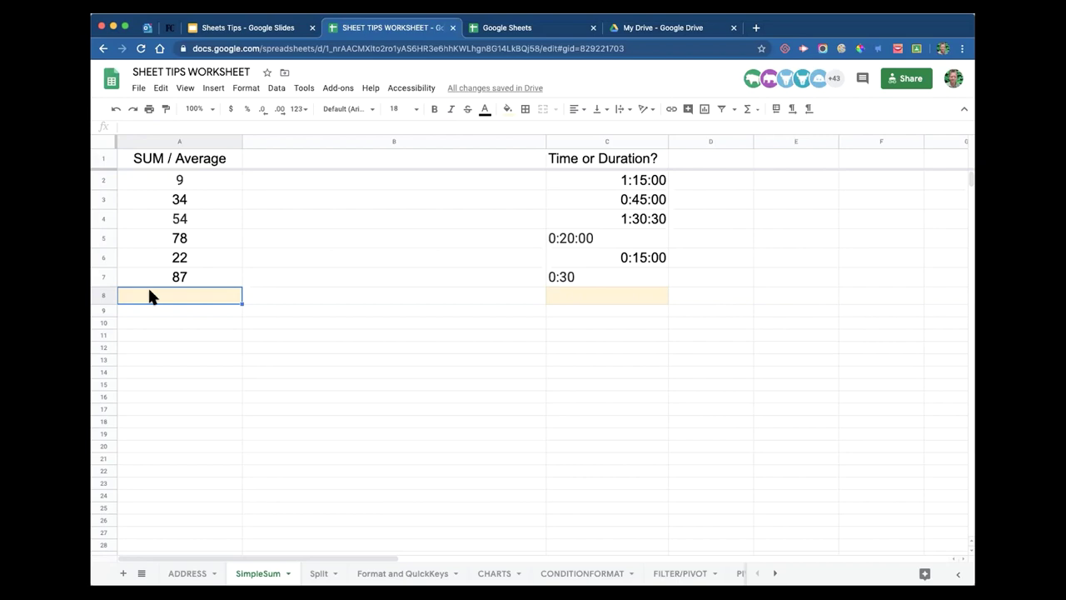
- Insert a SUM function into cell A8 from the Functions (Σ) menu
left_click(757, 112)
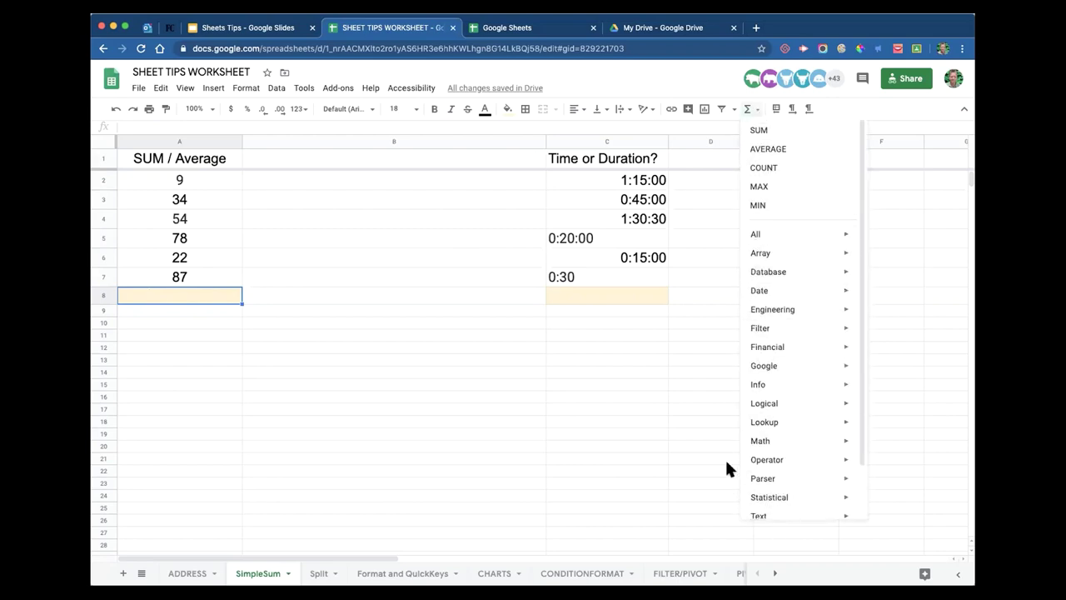
left_click(760, 130)
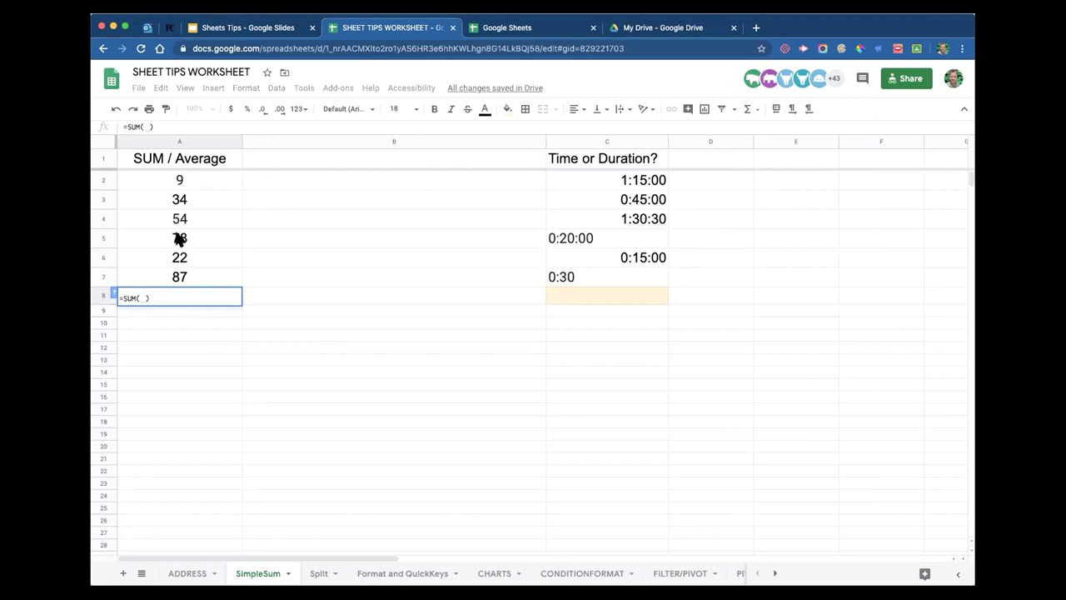
- Try =SUM(A2+A3+A4) in A8, then trim the formula back to =SUM(A2)
type("A")
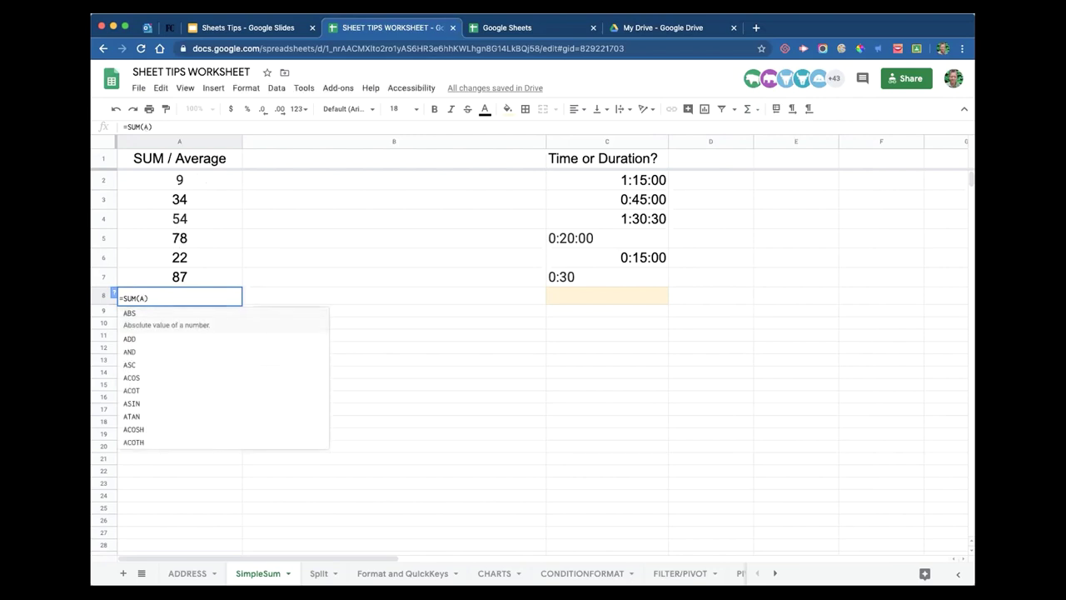
type("1")
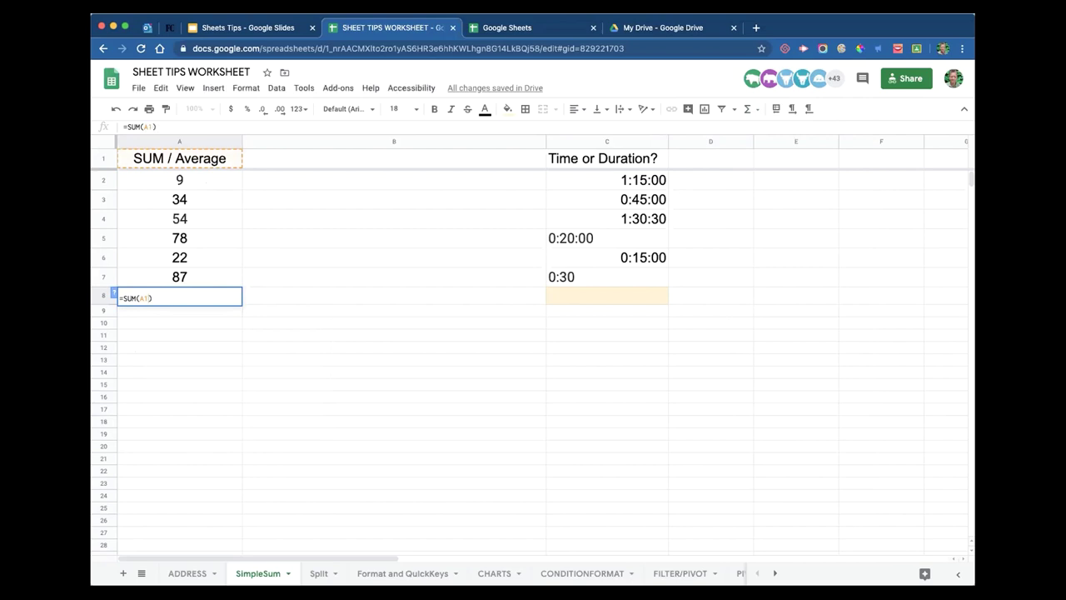
type("+A2")
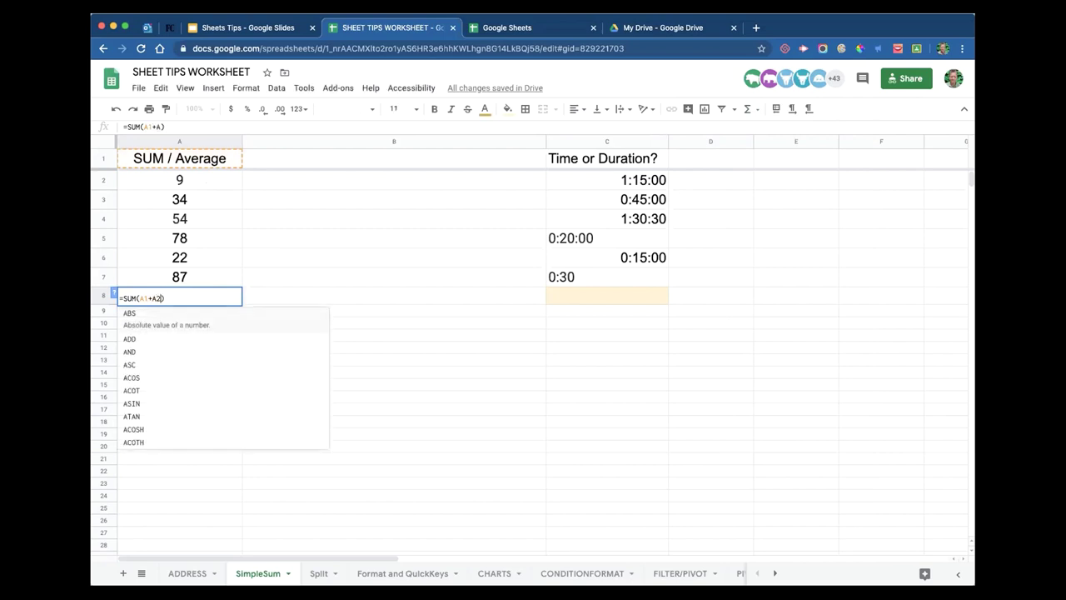
type("+")
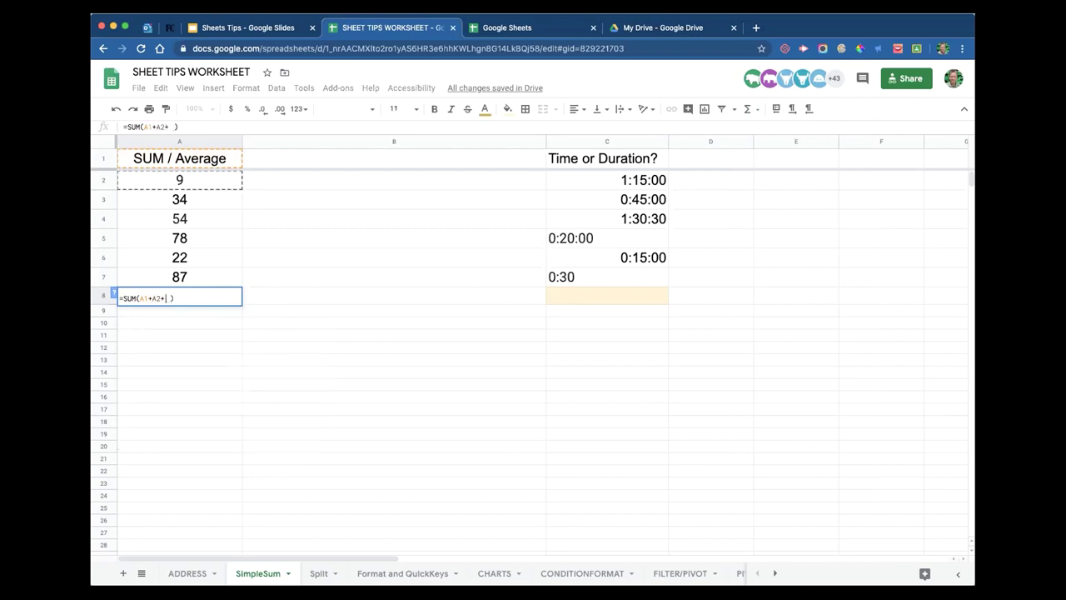
type("A3")
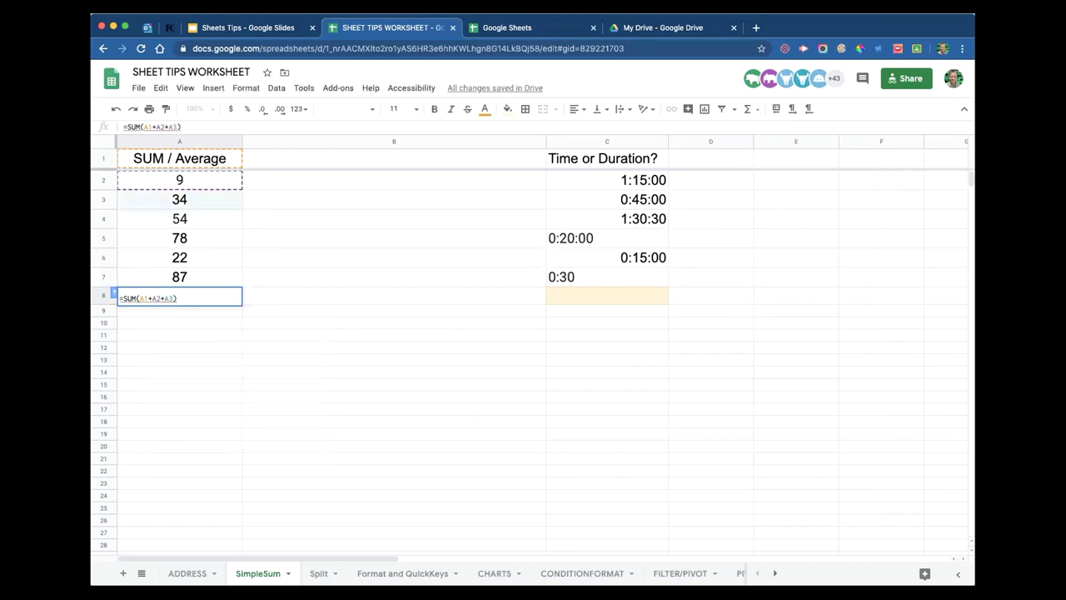
left_click(151, 298)
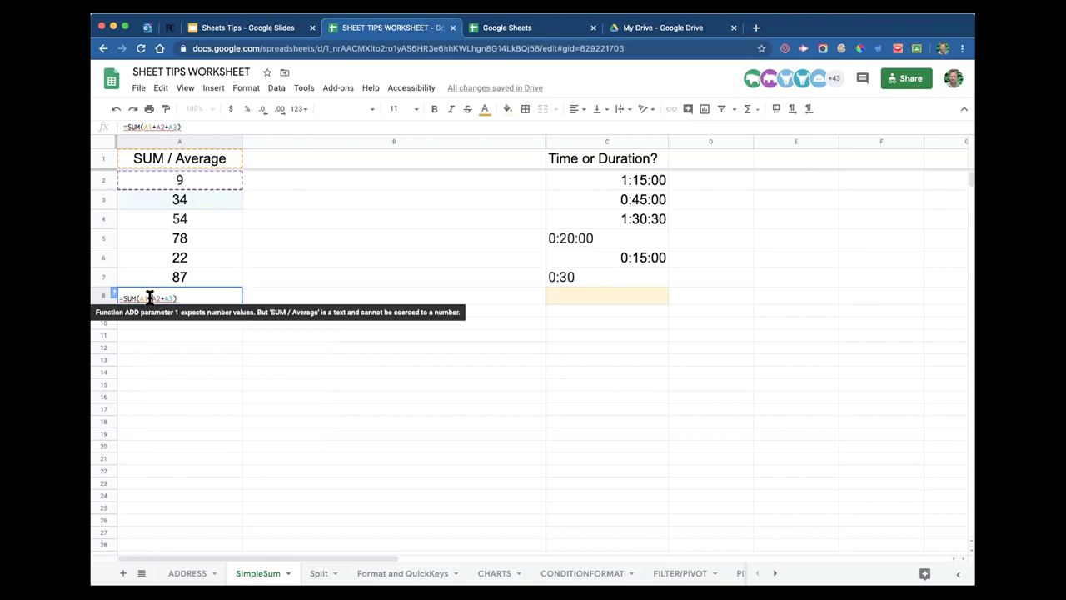
key("BackSpace")
key("BackSpace")
key("BackSpace")
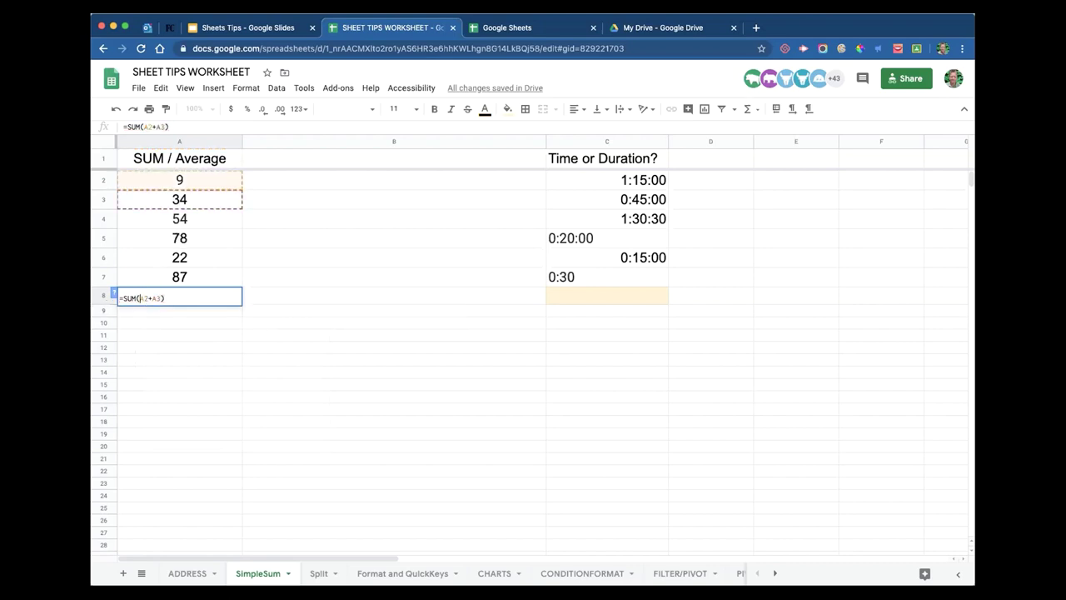
left_click(161, 298)
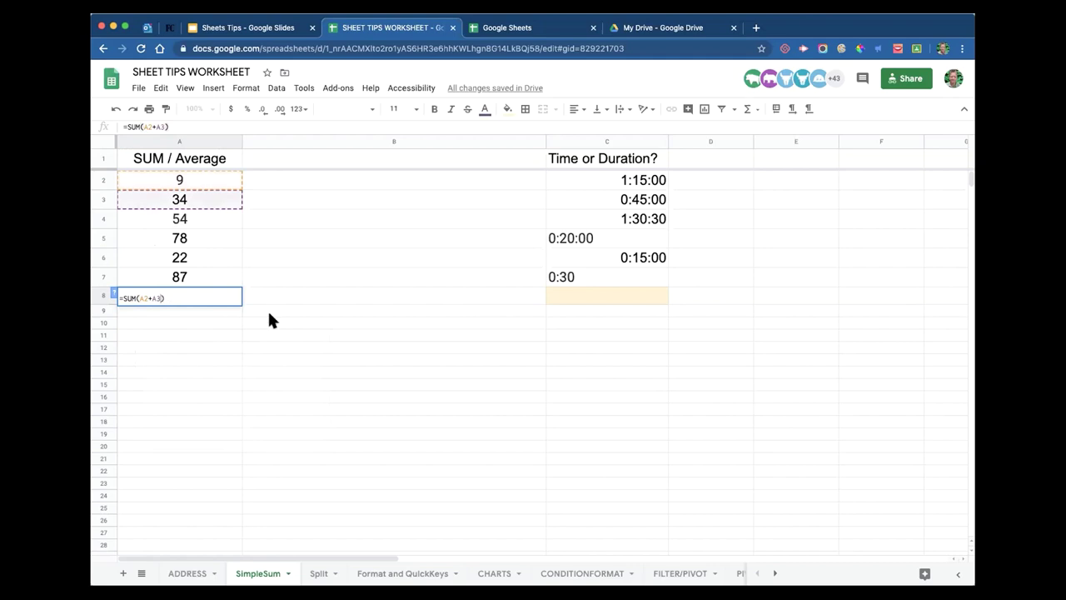
type("+A")
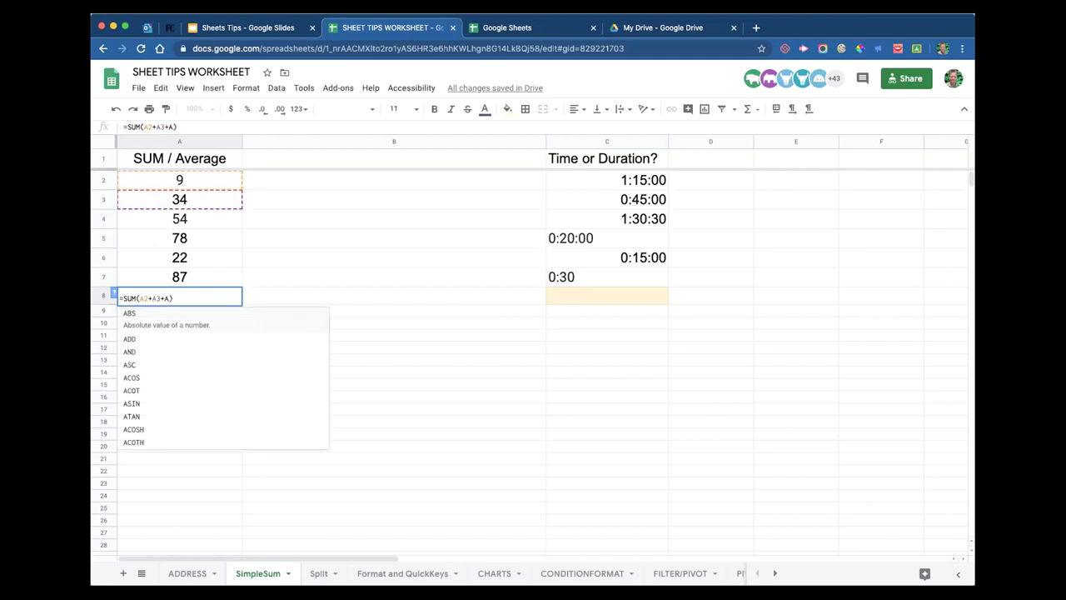
type("4")
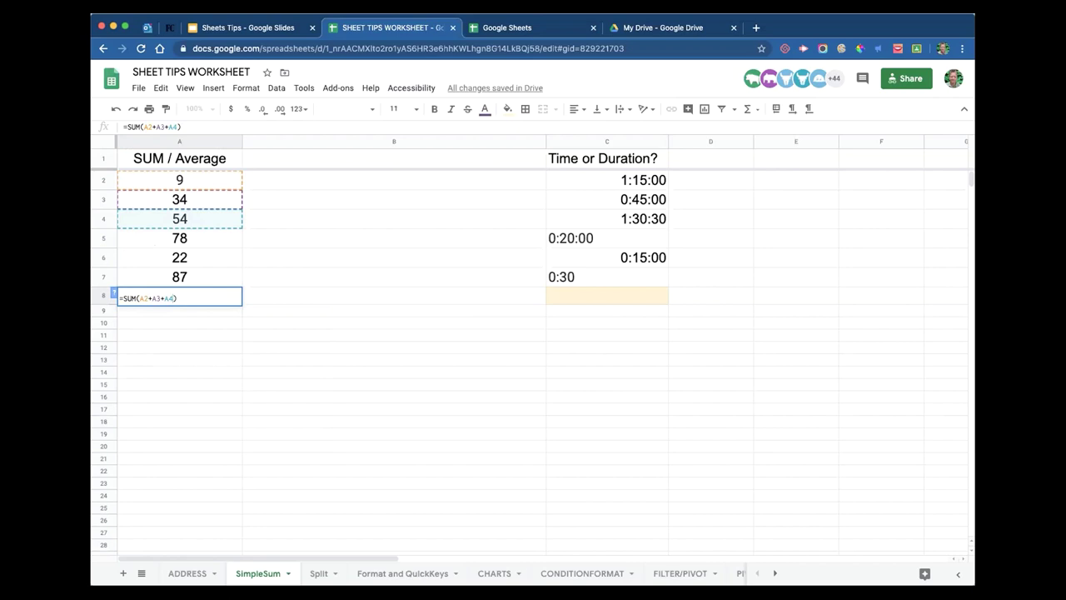
key("BackSpace")
key("BackSpace")
key("BackSpace")
key("BackSpace")
key("BackSpace")
key("BackSpace")
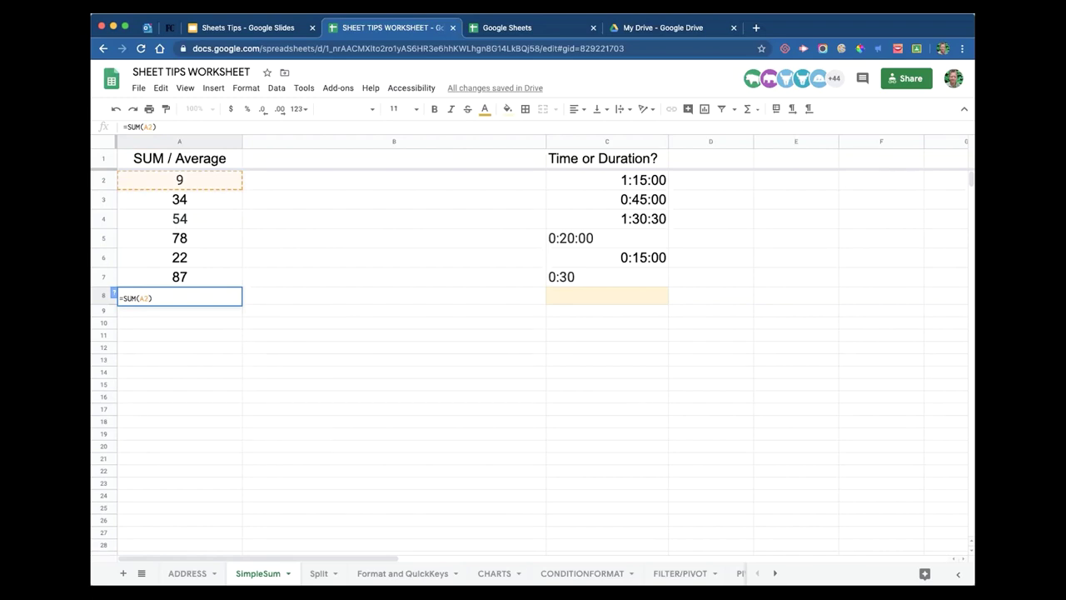
key("super+equal")
key("super+equal")
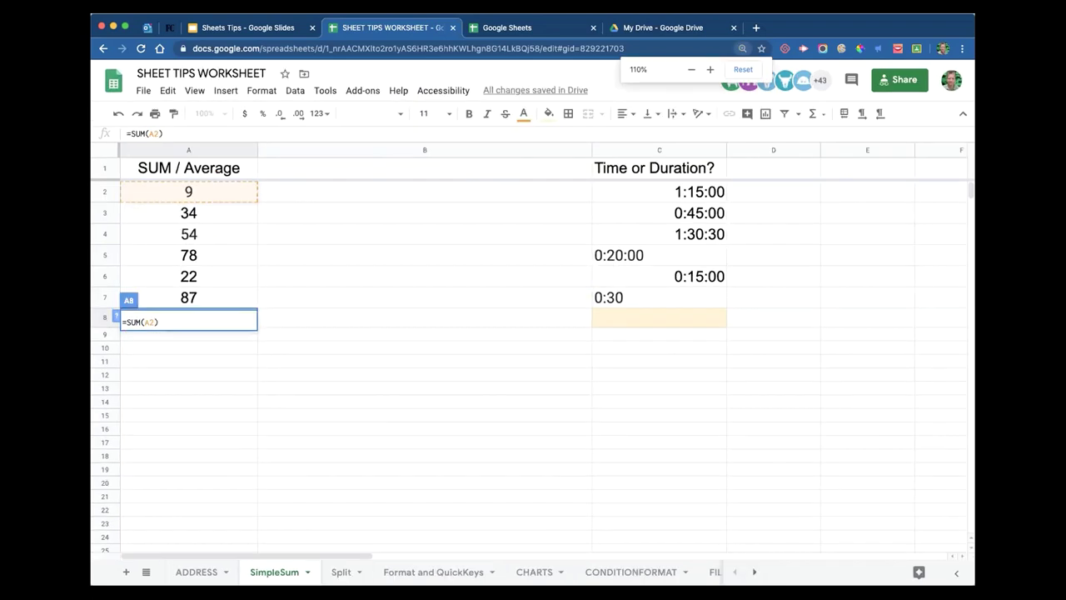
- Complete the A8 formula as =SUM(A2:A7), giving a total of 284
key("super+equal")
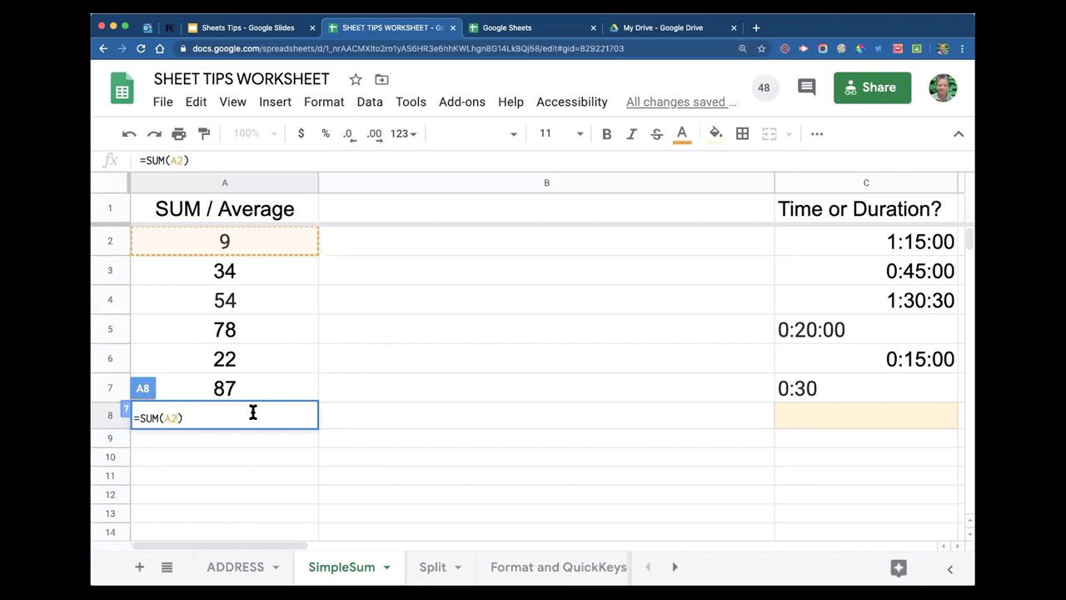
type(":")
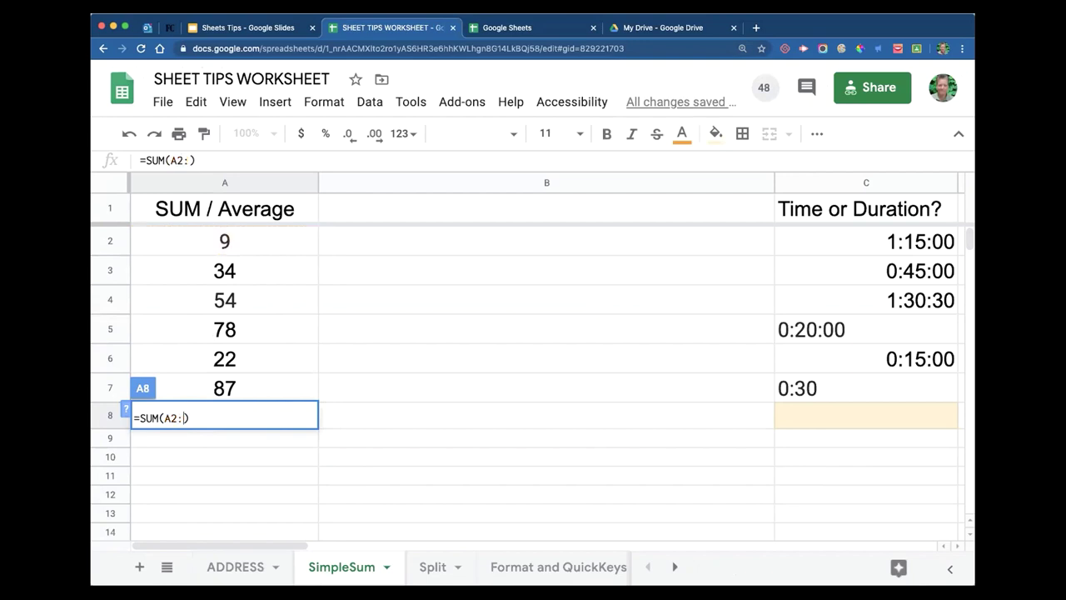
type("A")
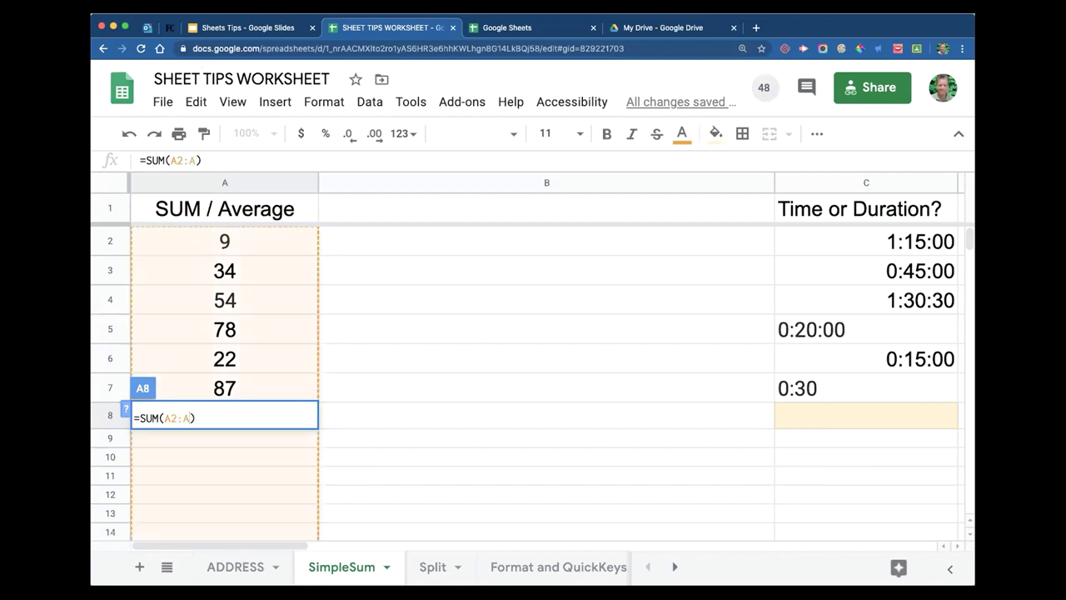
type("7")
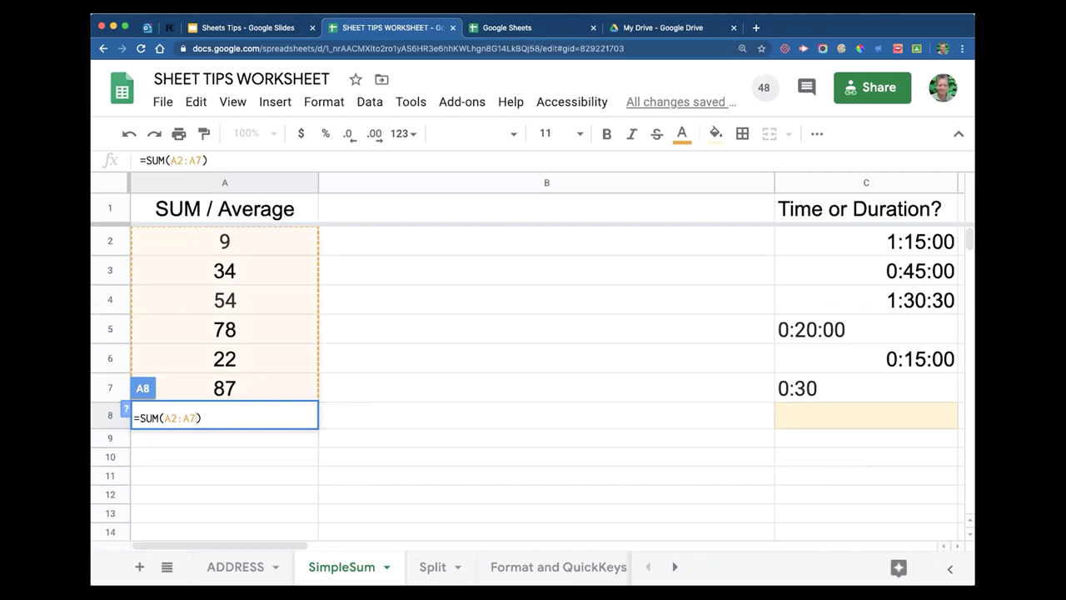
key("Tab")
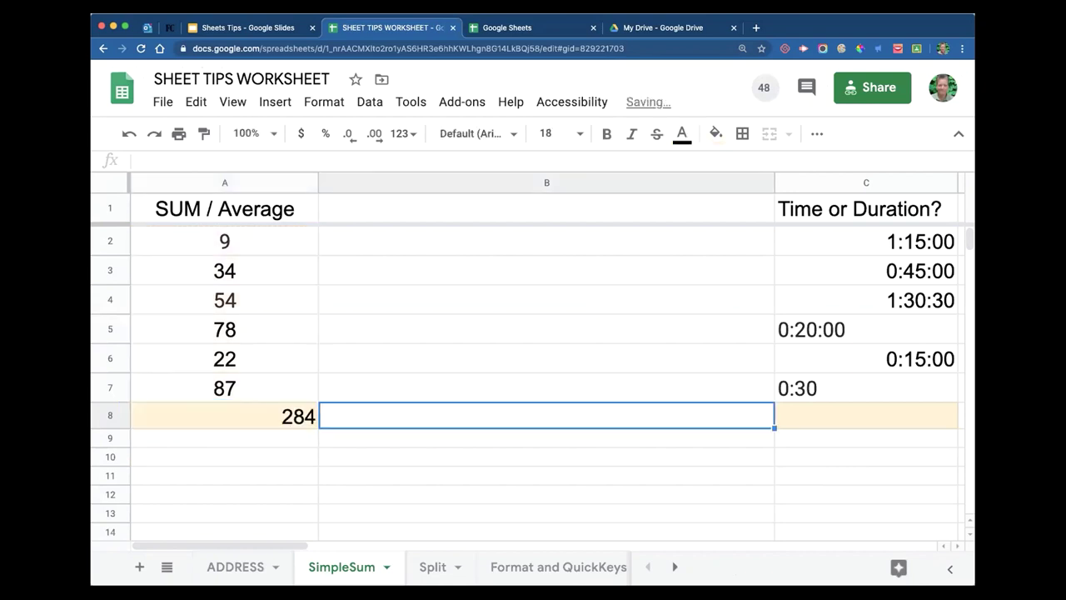
- Change the A8 total's range to A2:A5, so it shows 175
left_click(246, 393)
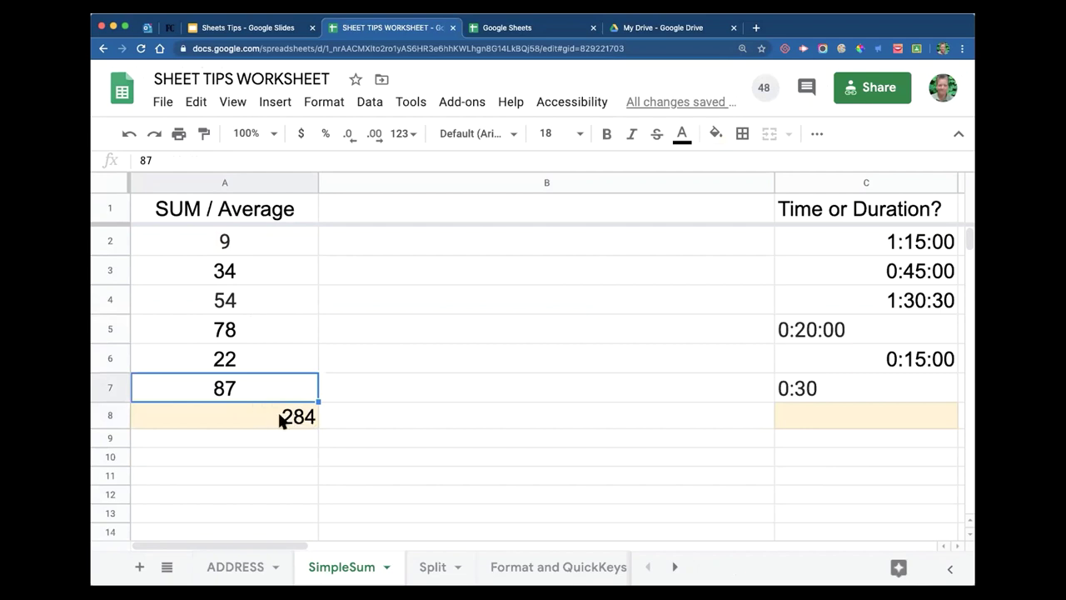
double_click(264, 411)
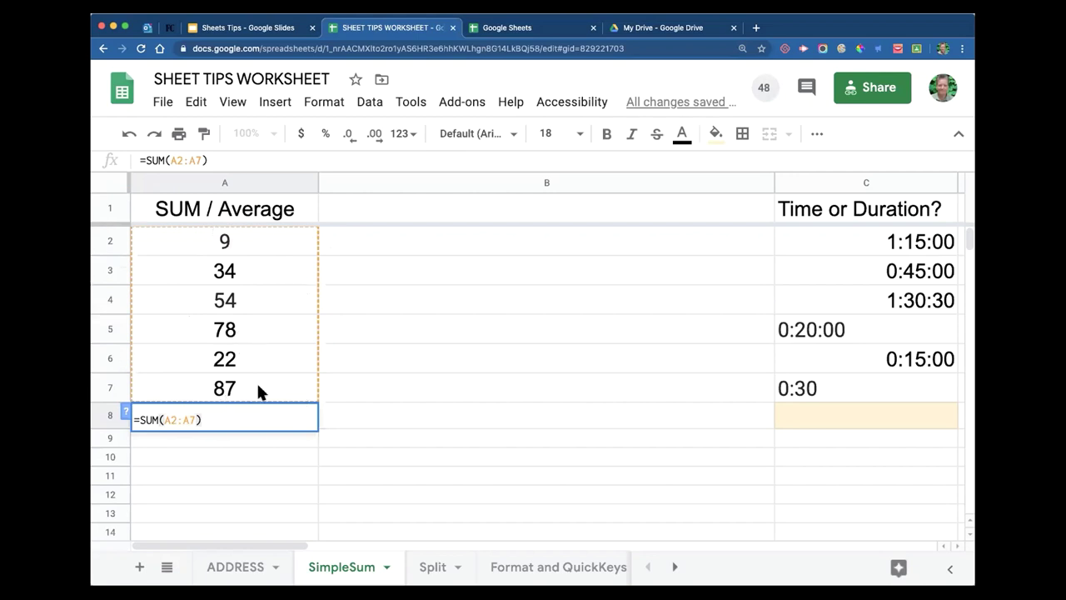
left_click(195, 419)
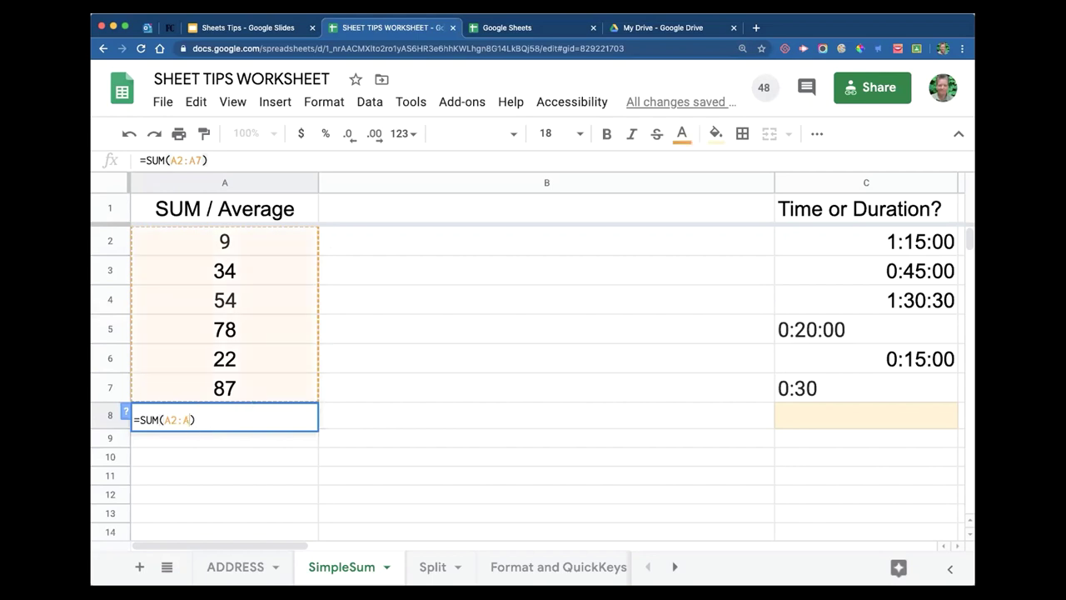
key("BackSpace")
key("BackSpace")
type("5")
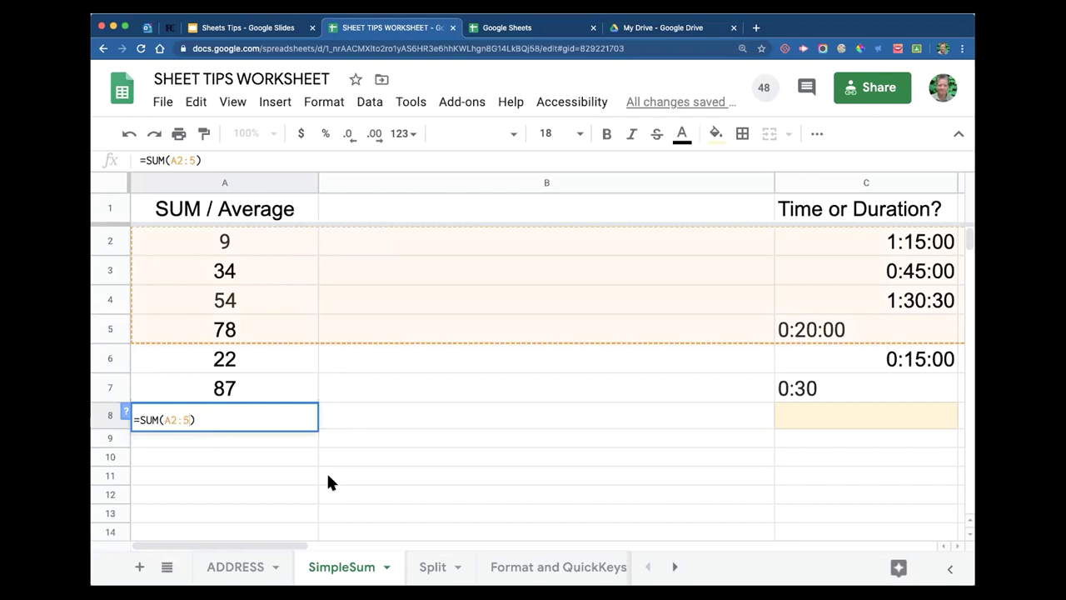
key("BackSpace")
type("A")
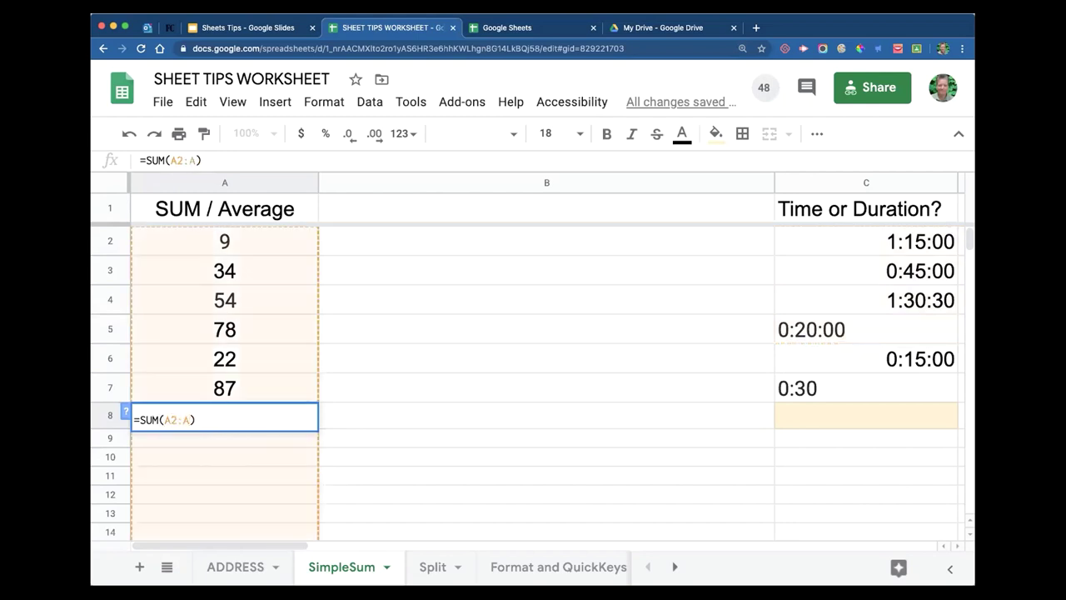
type("5")
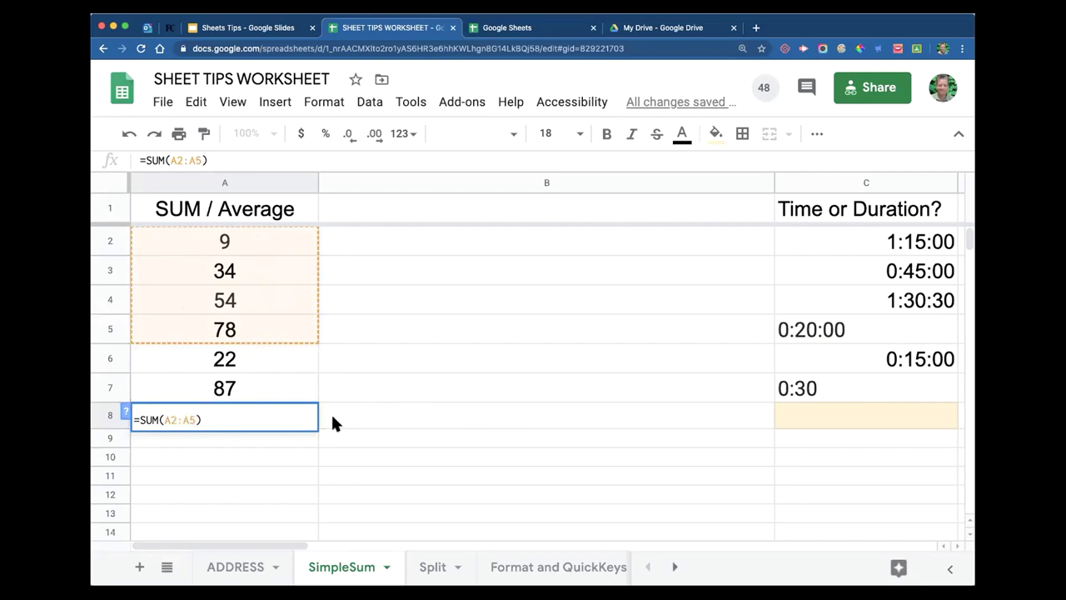
left_click(398, 417)
- Restore the A8 formula to =SUM(A2:A7), bringing the total back to 284
left_click(231, 420)
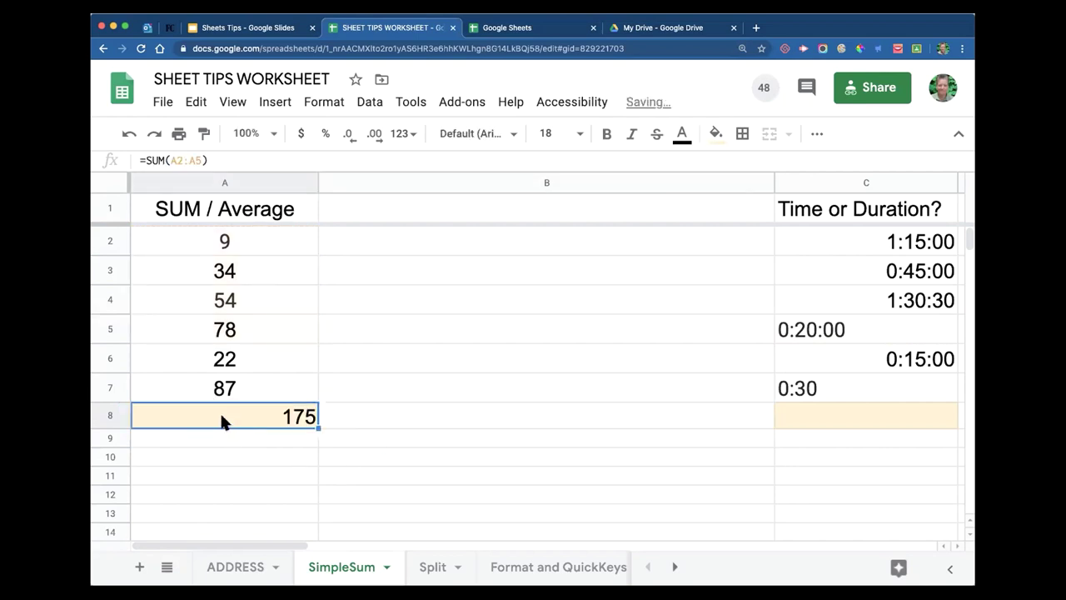
double_click(221, 415)
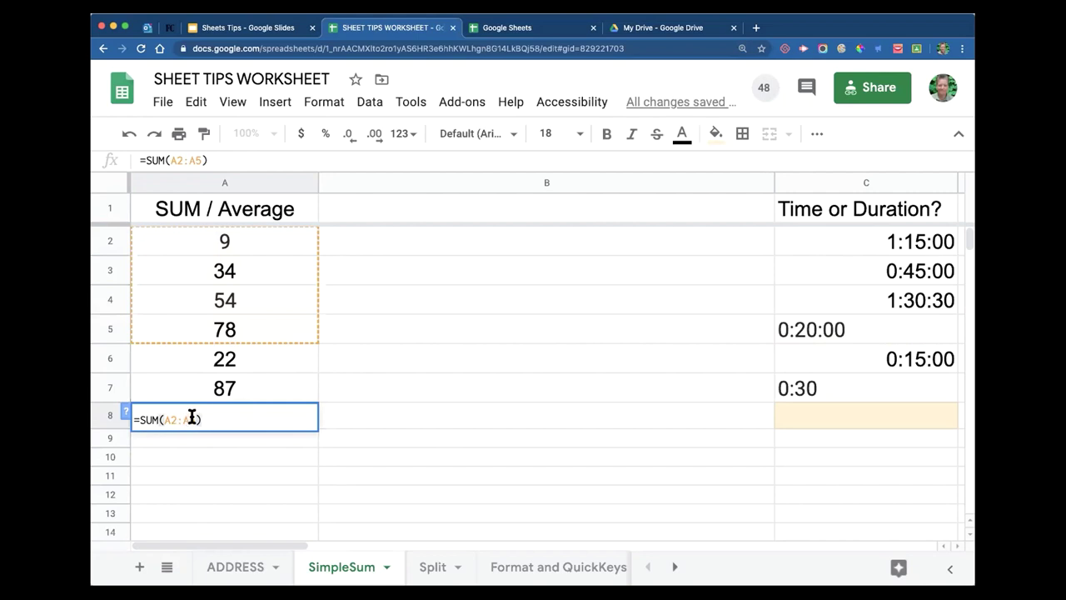
left_click(200, 419)
key("BackSpace")
type("7y")
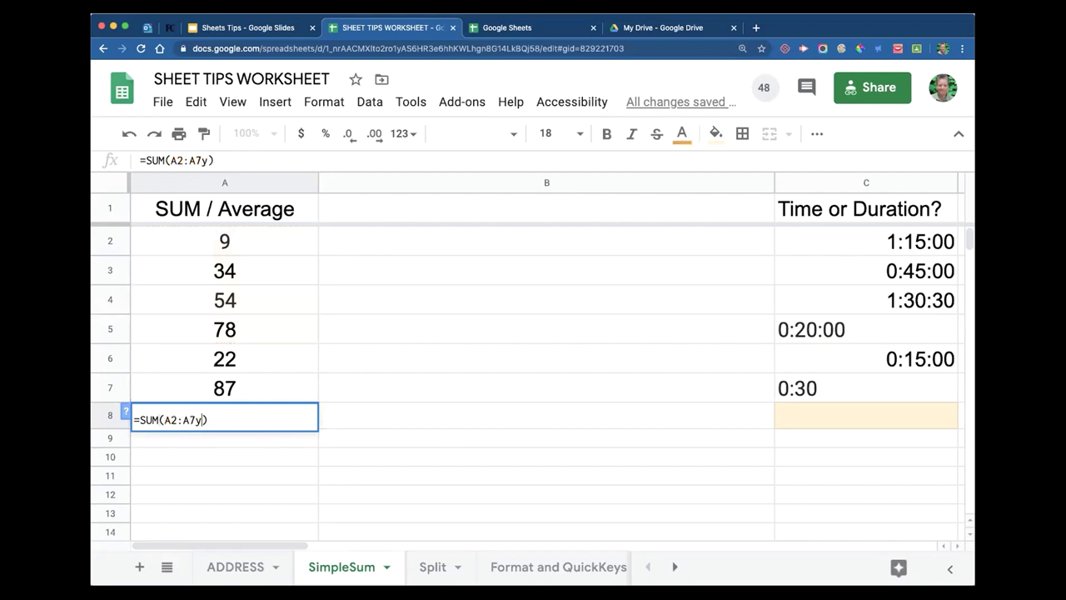
key("BackSpace")
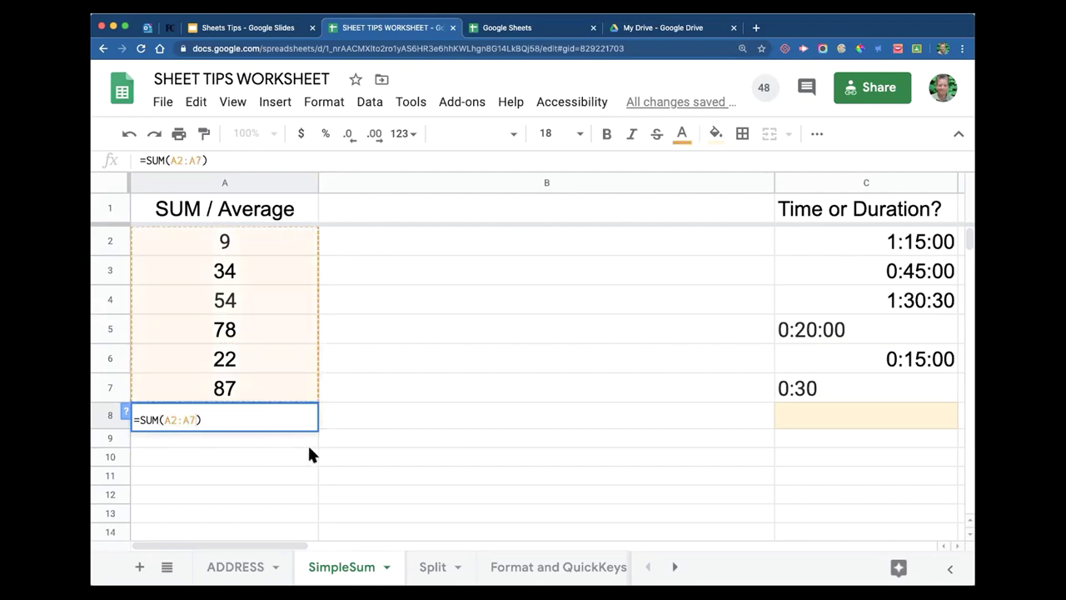
left_click(447, 417)
- Make row 9 slightly taller and begin editing cell A9
left_click(310, 424)
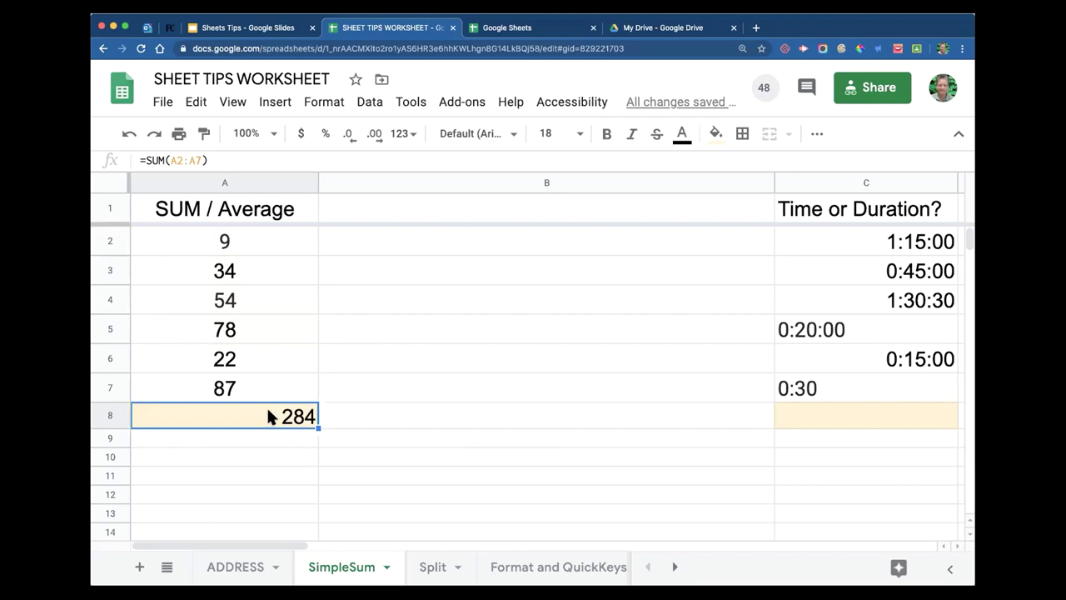
left_click(219, 439)
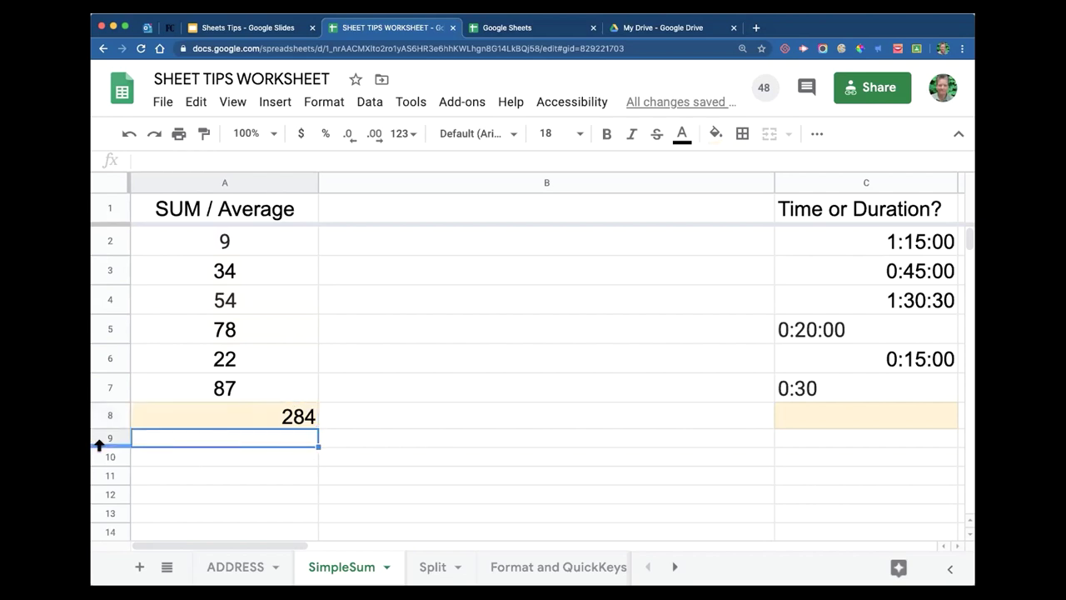
left_click_drag(99, 448, 98, 452)
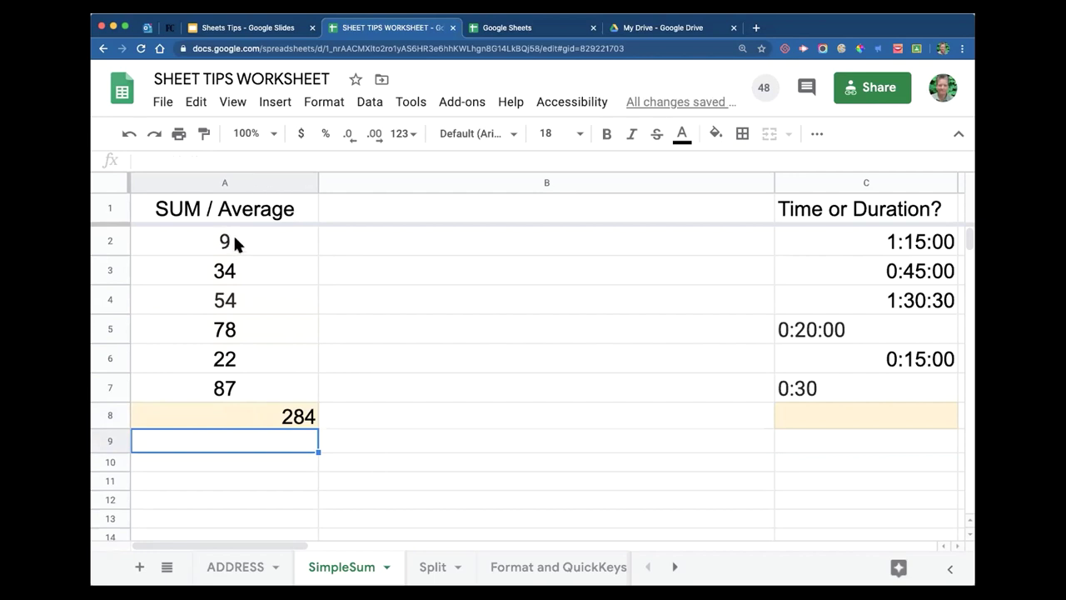
double_click(237, 439)
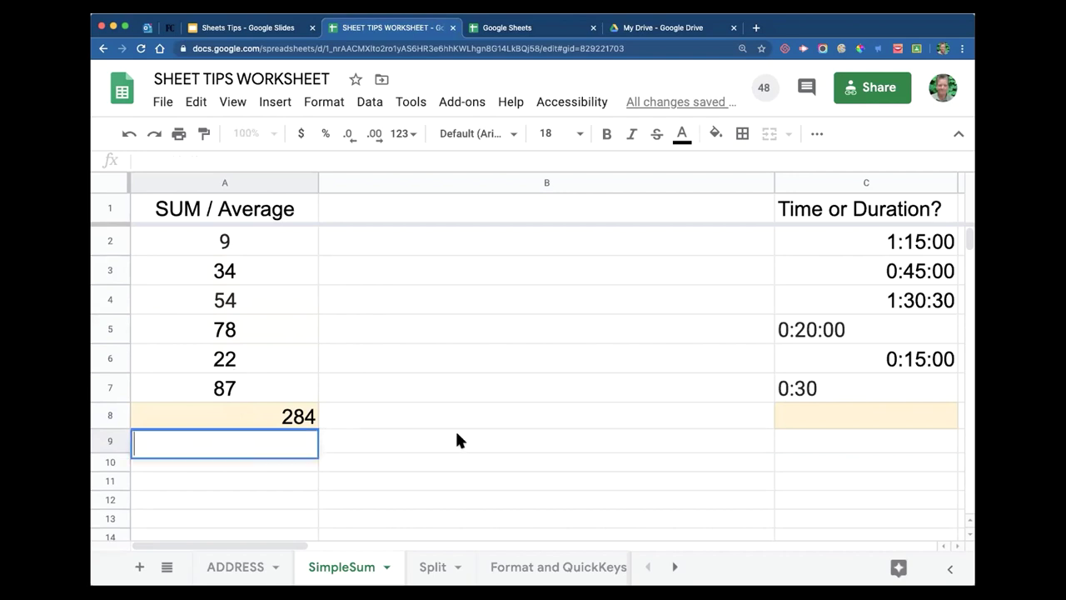
- Enter =AVG(A2:A7) in A9, which returns a #NAME? error
type("=AVG")
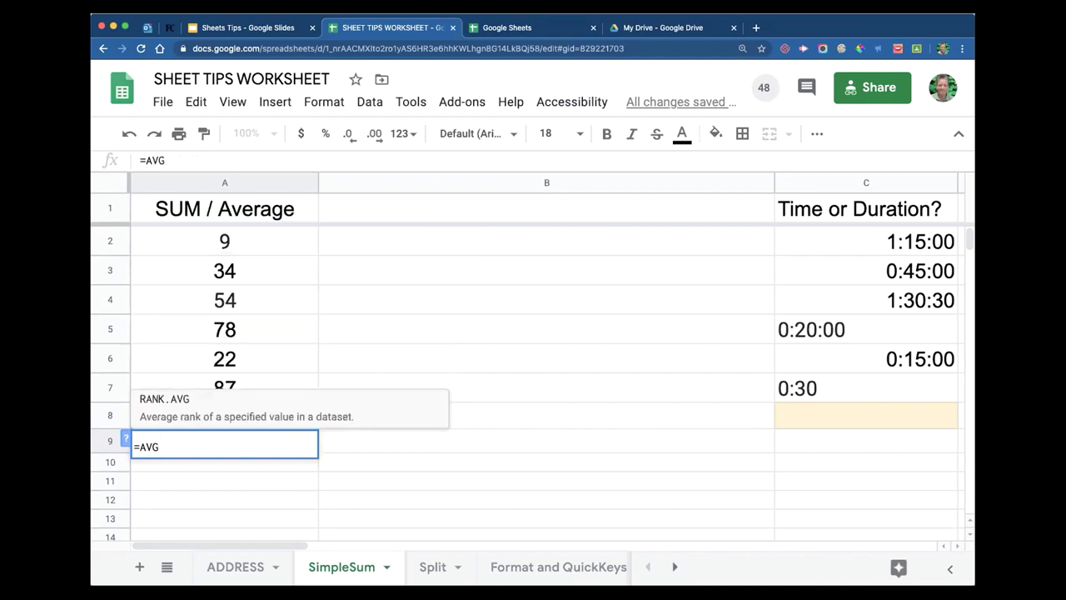
type("(")
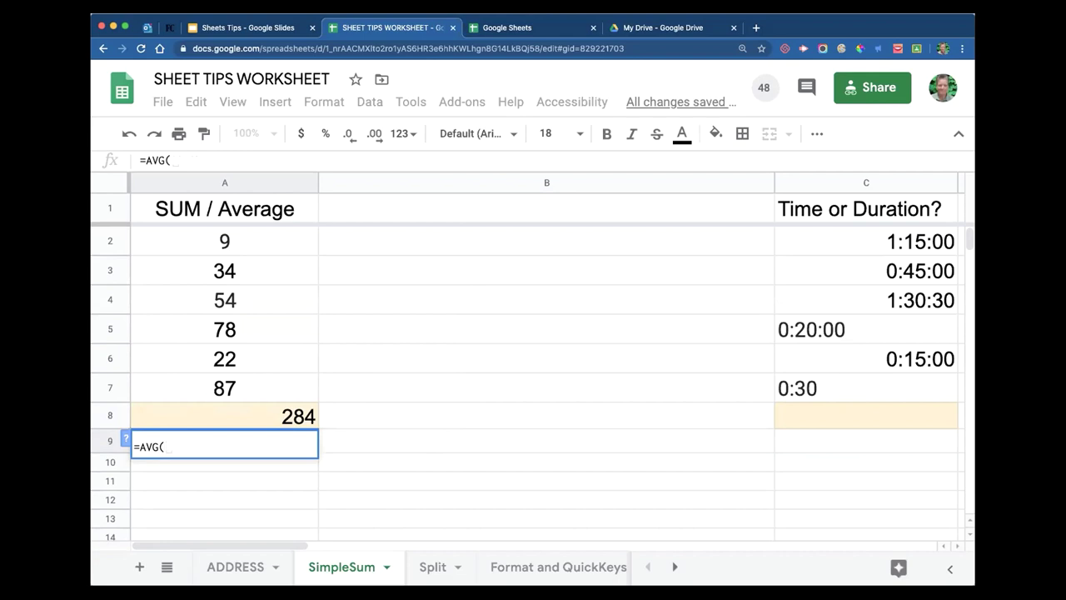
type("A2:")
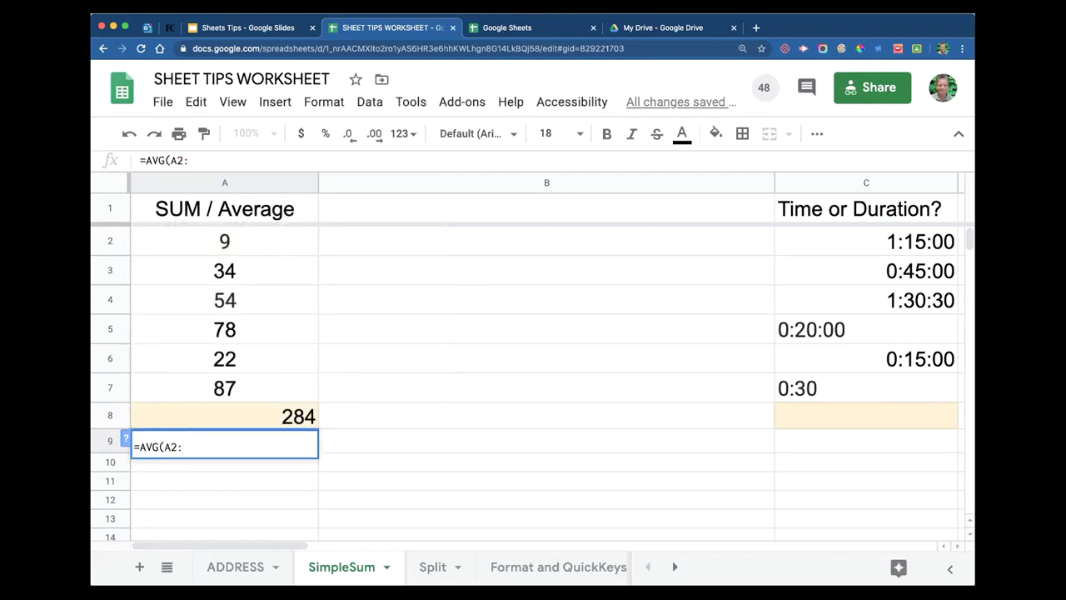
type("A7_")
key("BackSpace")
key("Tab")
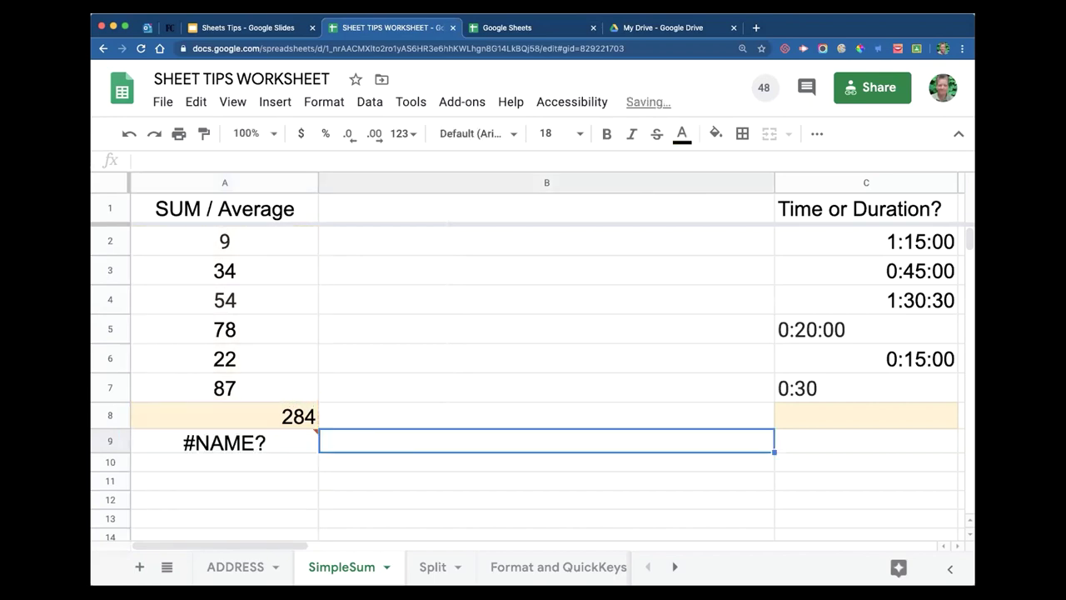
- Reopen A9 and select the unrecognised AVG name to replace it from the Σ functions list
double_click(264, 439)
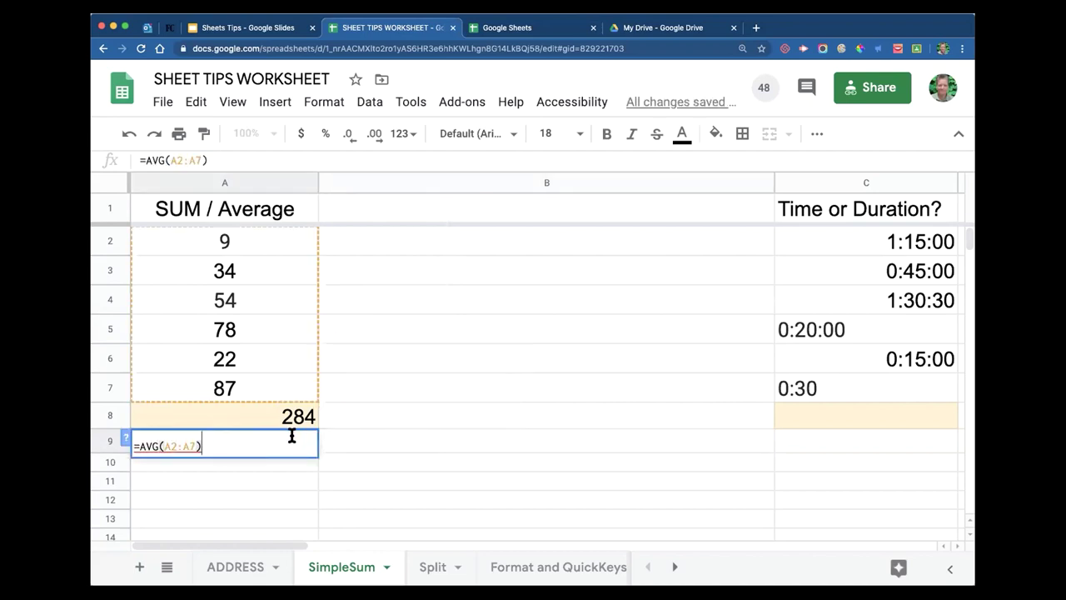
left_click_drag(162, 446, 140, 447)
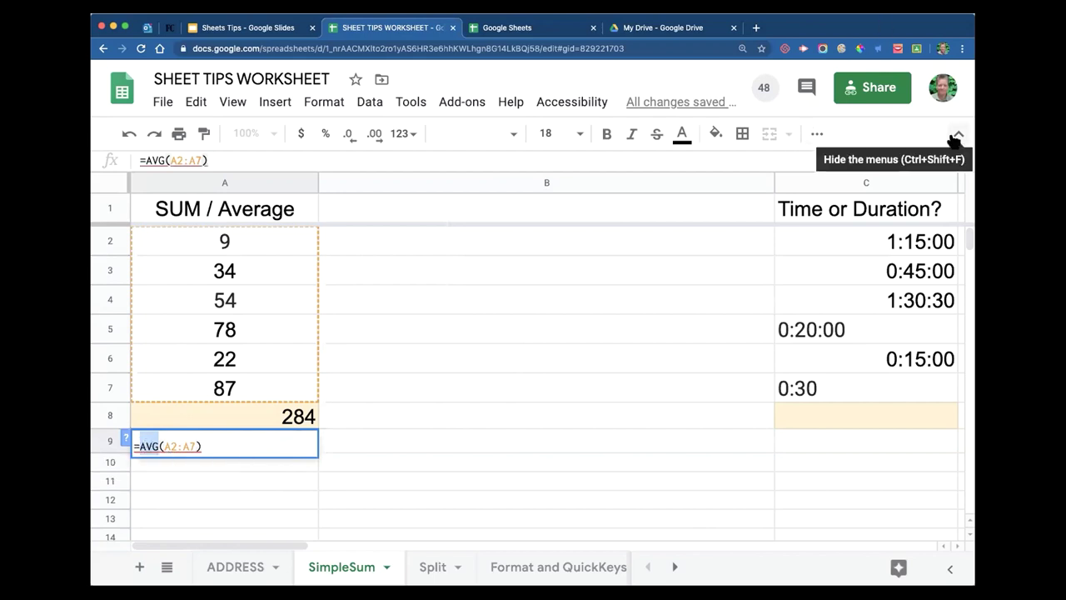
left_click(816, 134)
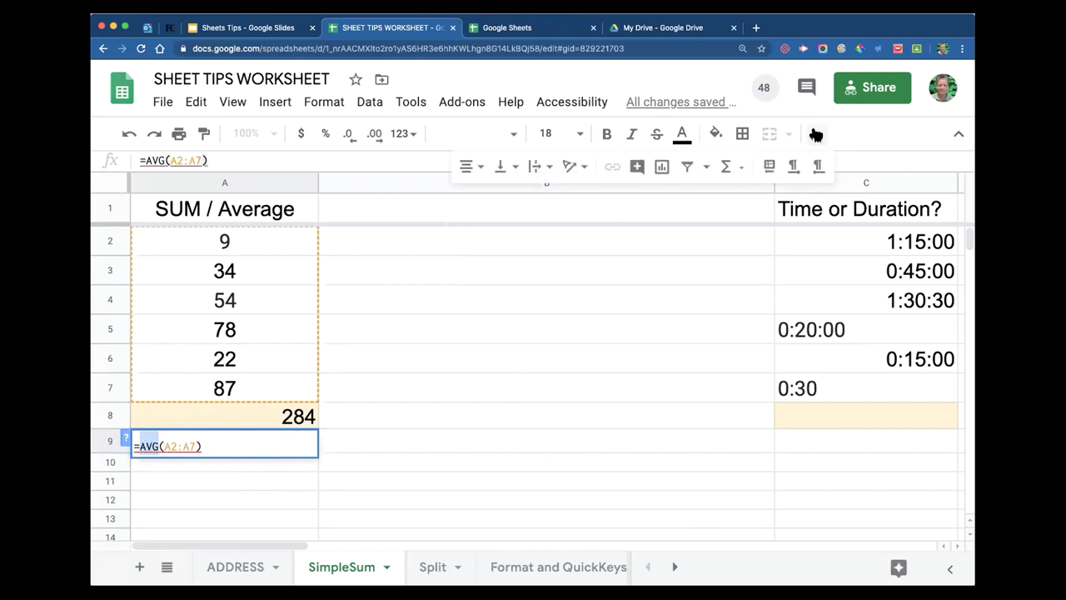
left_click(742, 168)
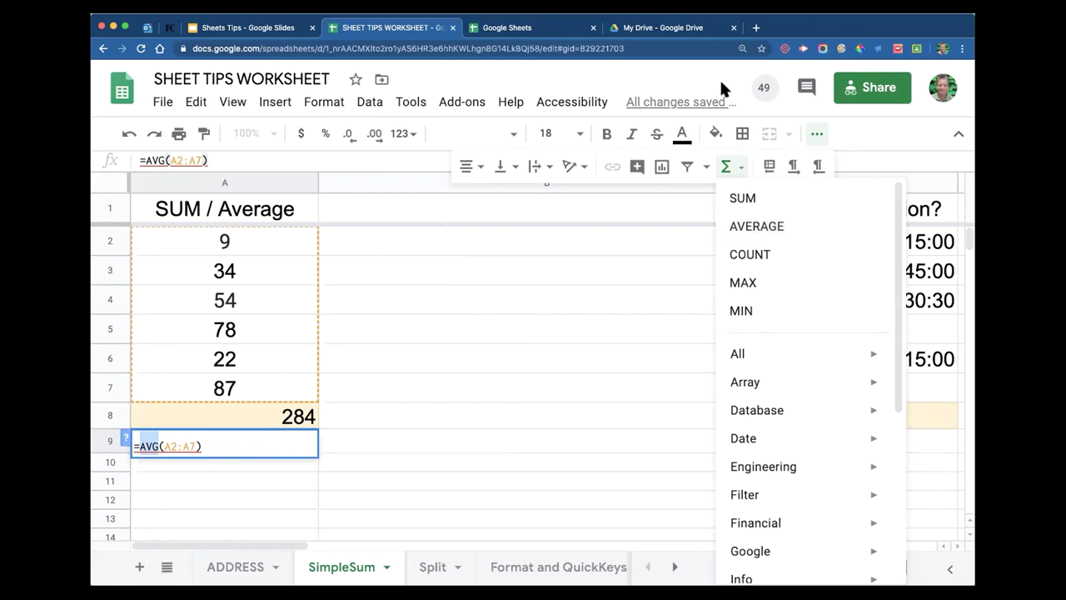
- Replace AVG with AVERAGE over A2:A7 in A9, showing 47.33333333
left_click(764, 225)
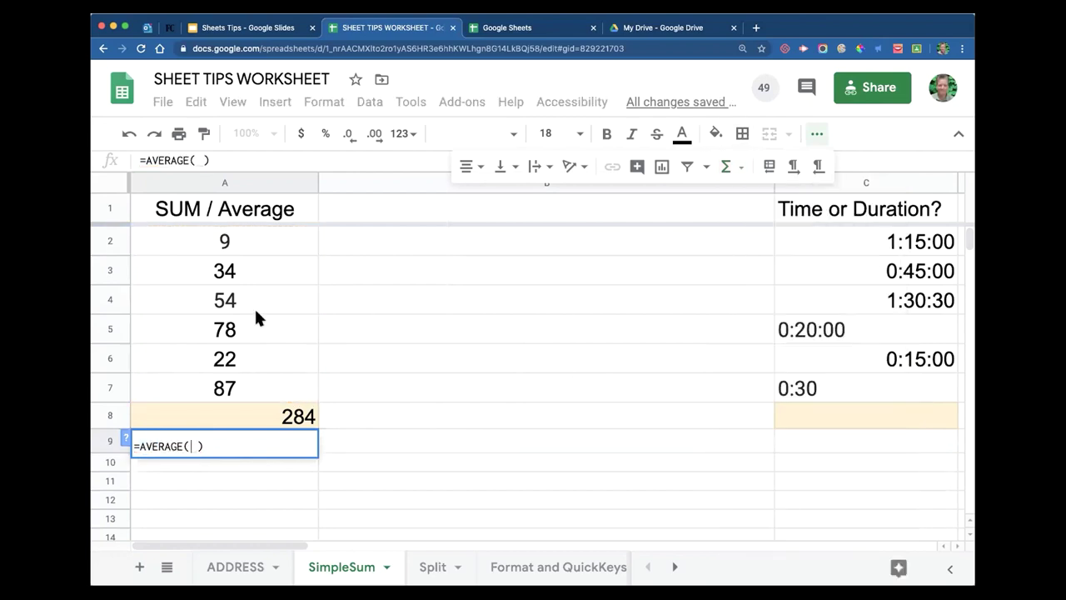
left_click(256, 242)
left_click(256, 385, "shift")
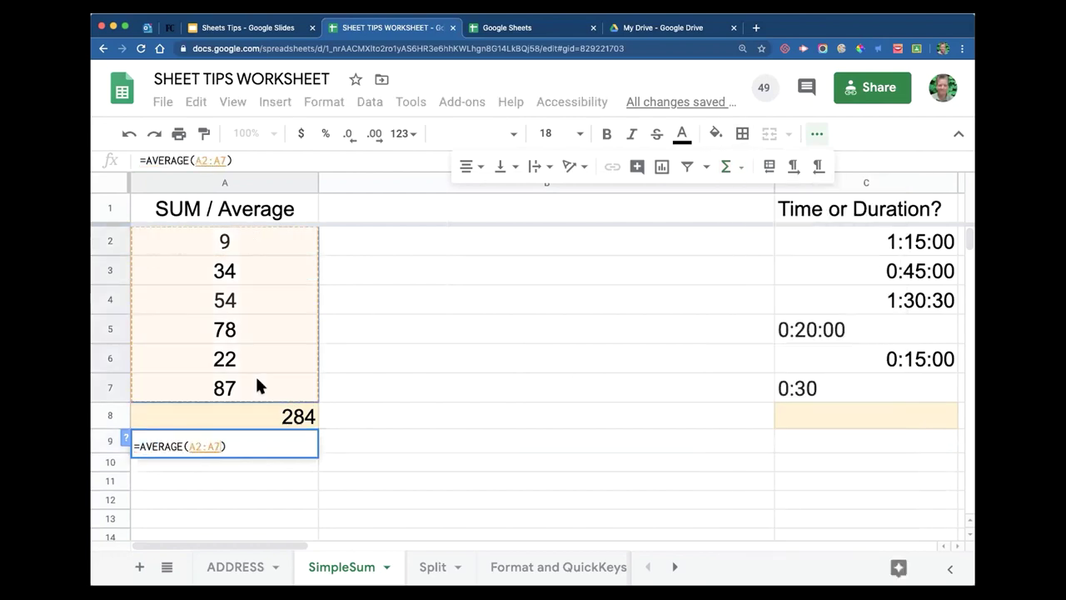
key("Return")
left_click(455, 389)
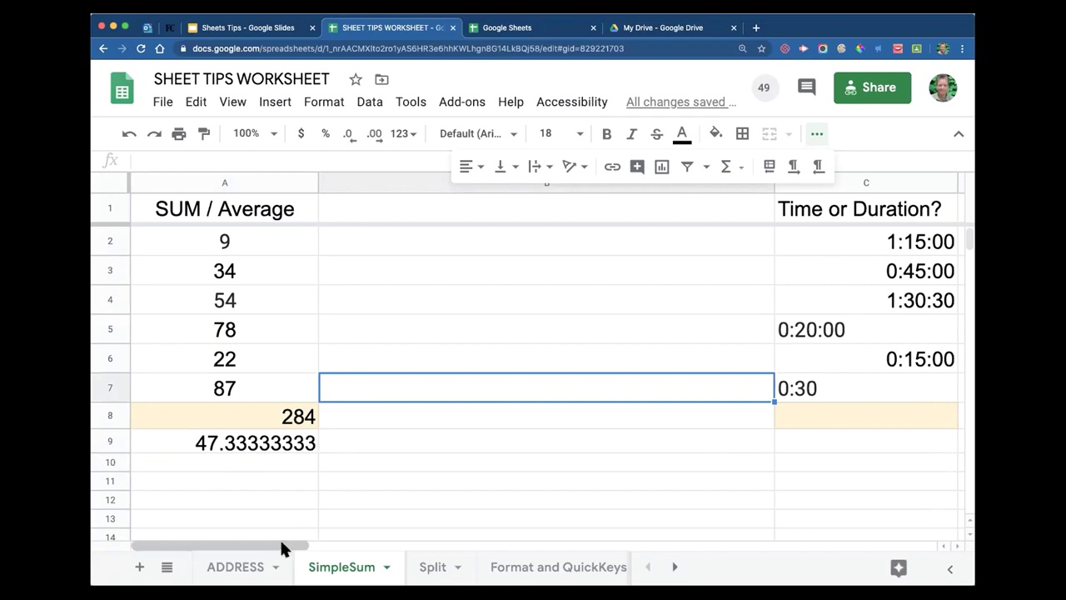
left_click_drag(278, 542, 405, 547)
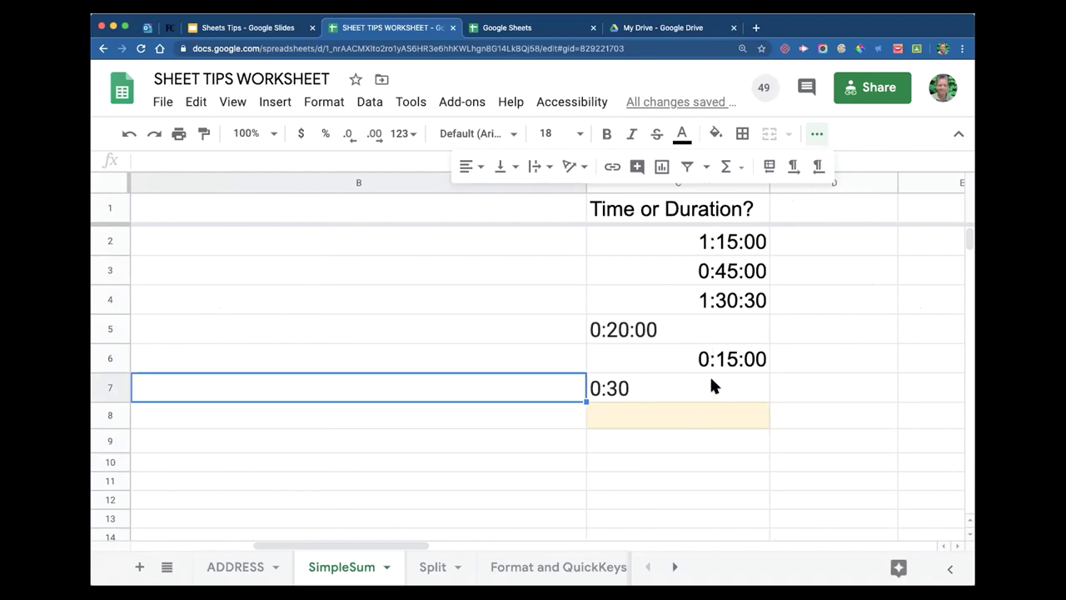
left_click(623, 388)
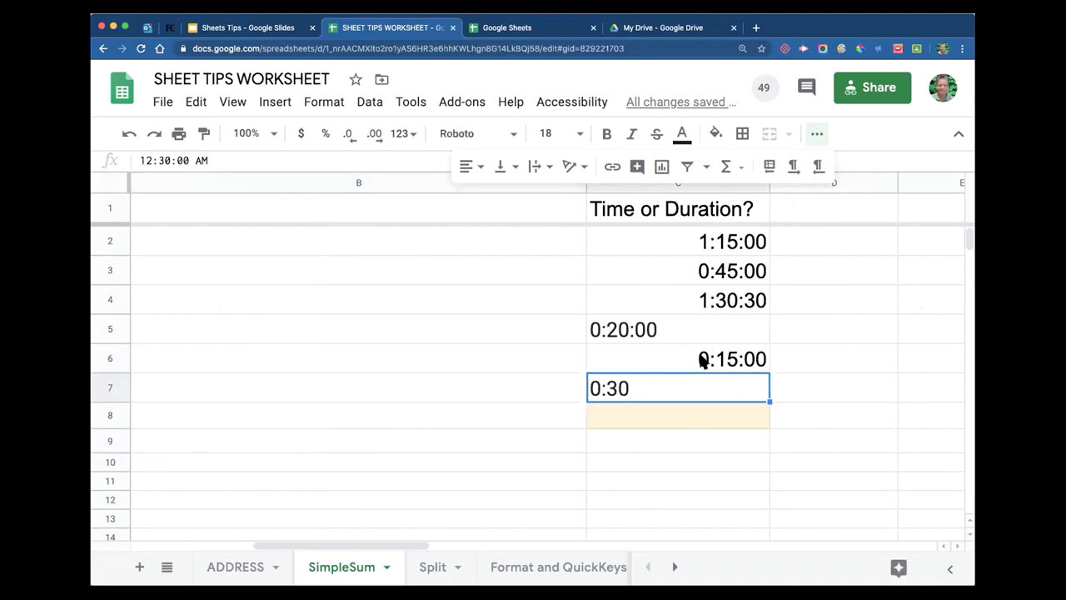
left_click(702, 360)
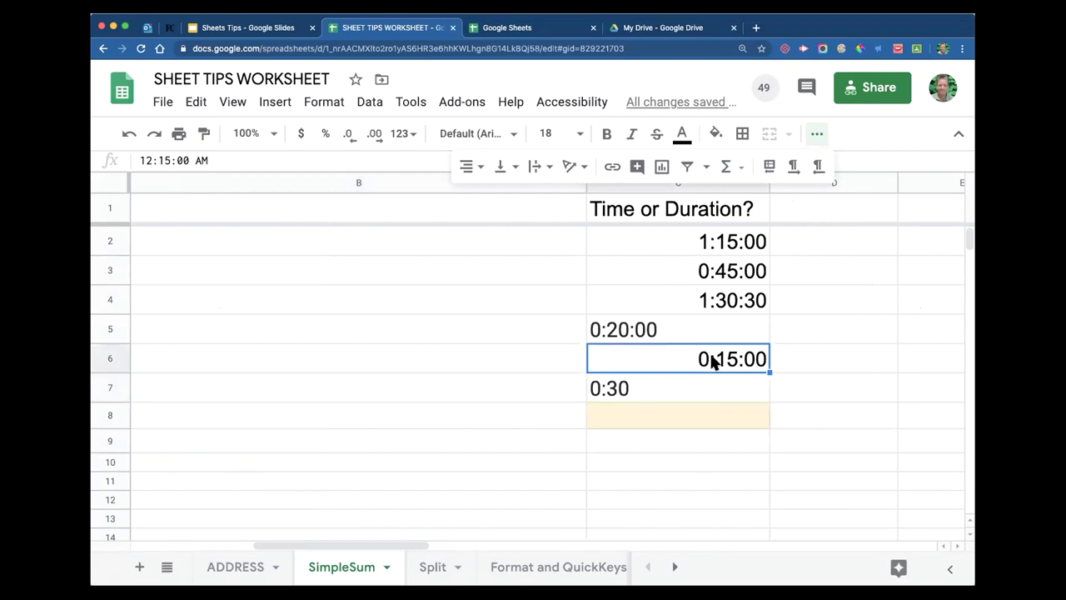
left_click(741, 246)
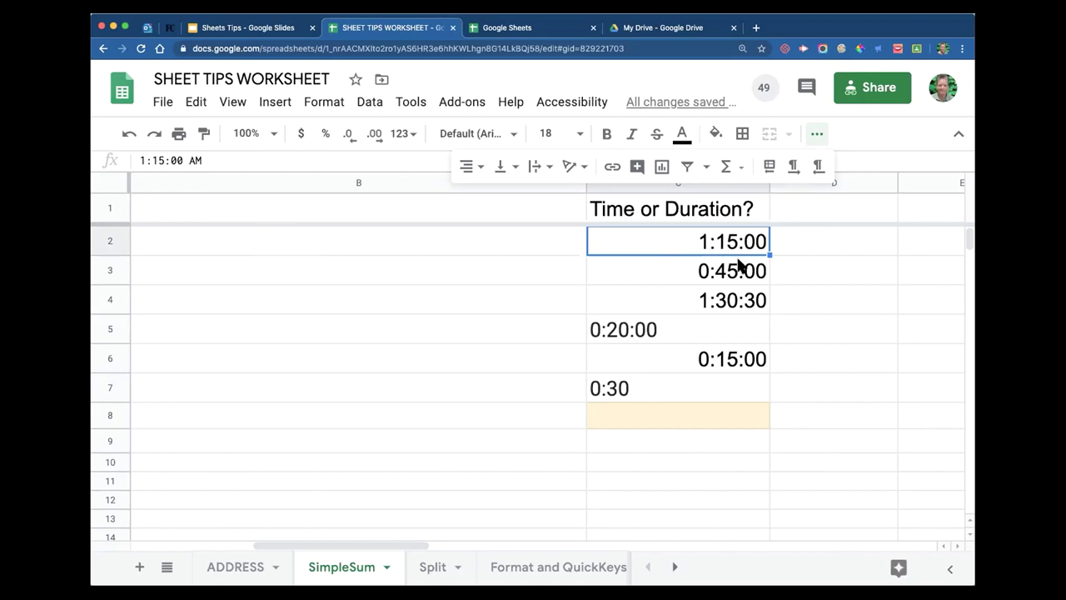
left_click(734, 302)
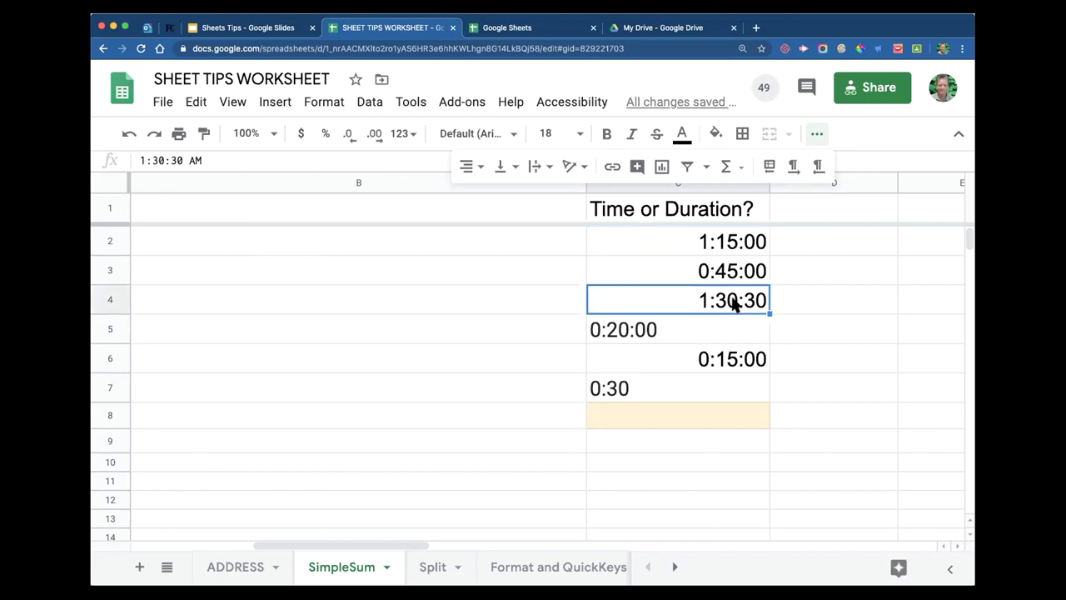
left_click(733, 278)
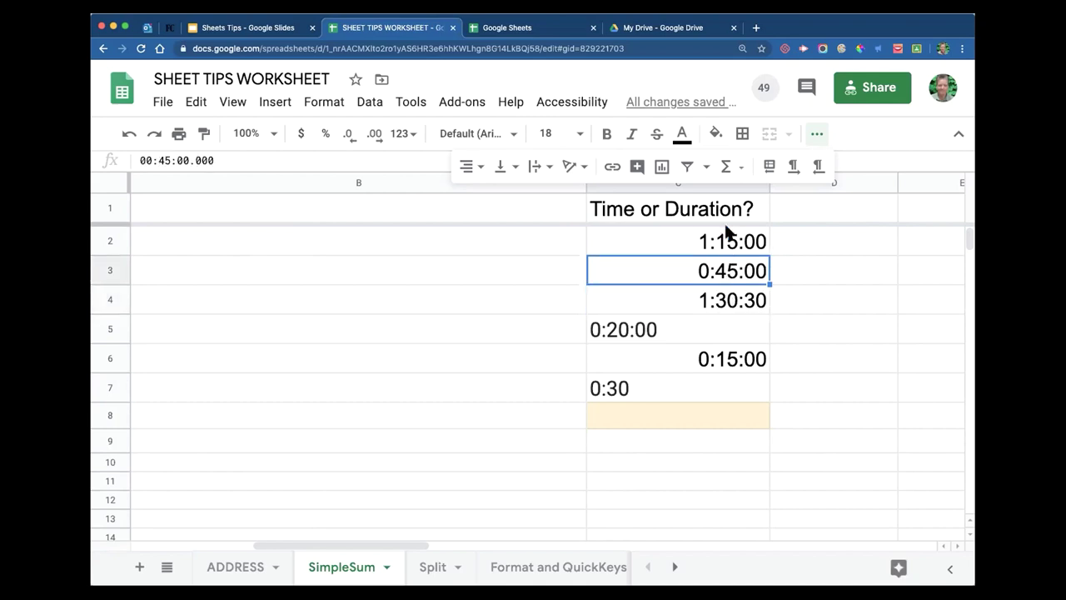
left_click(736, 241)
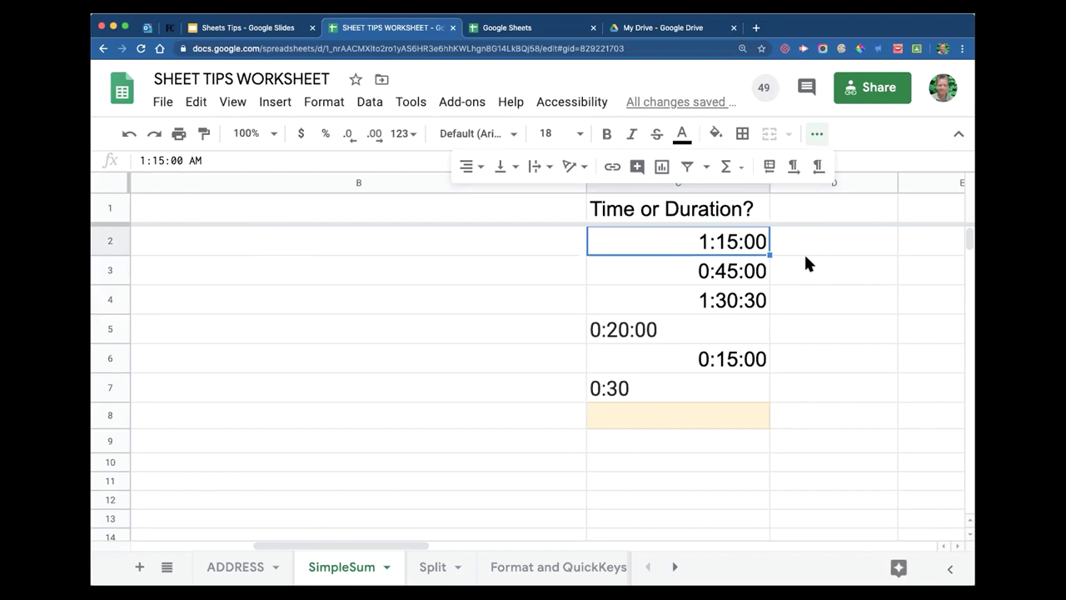
left_click(743, 271)
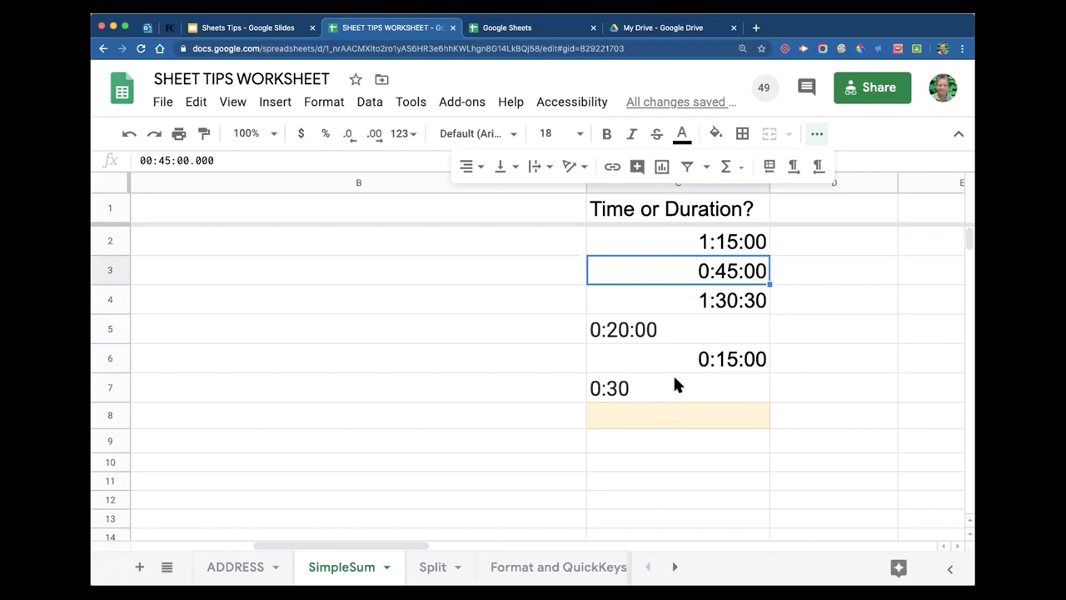
left_click(724, 299)
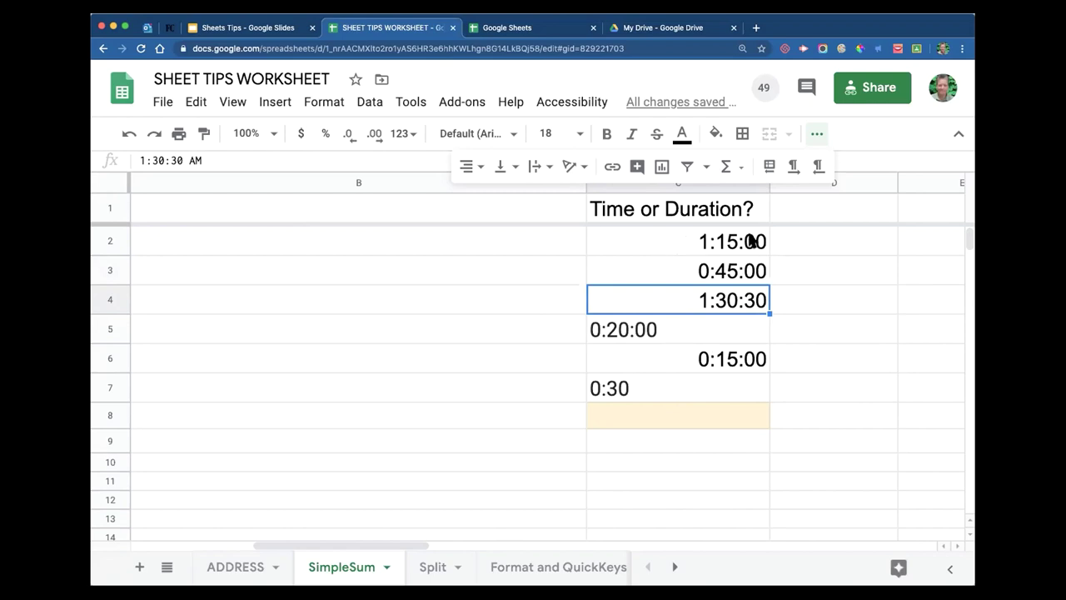
left_click(891, 220)
left_click(958, 133)
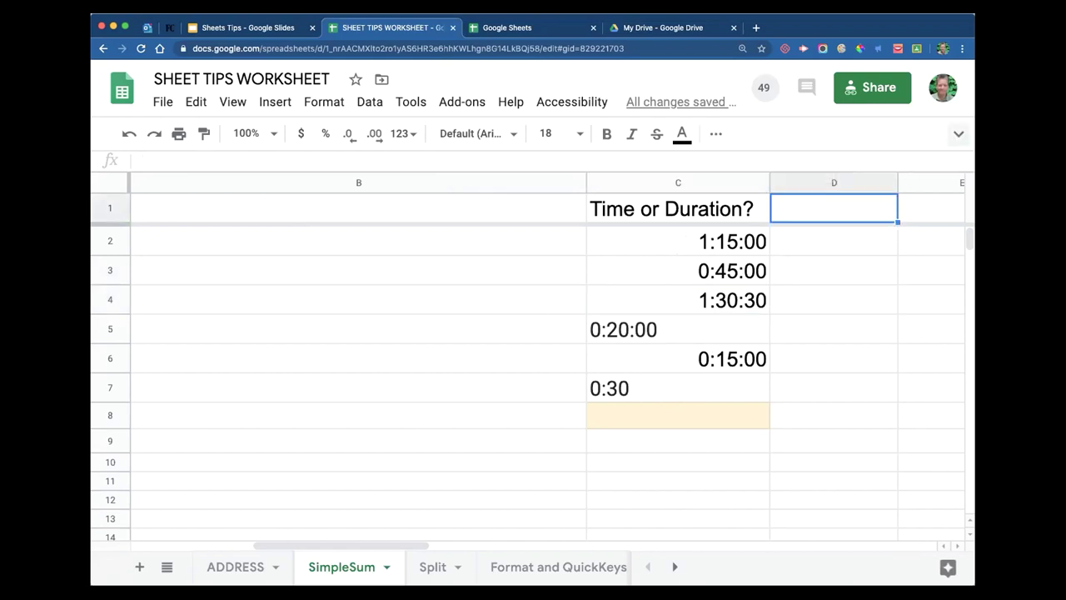
left_click(959, 77)
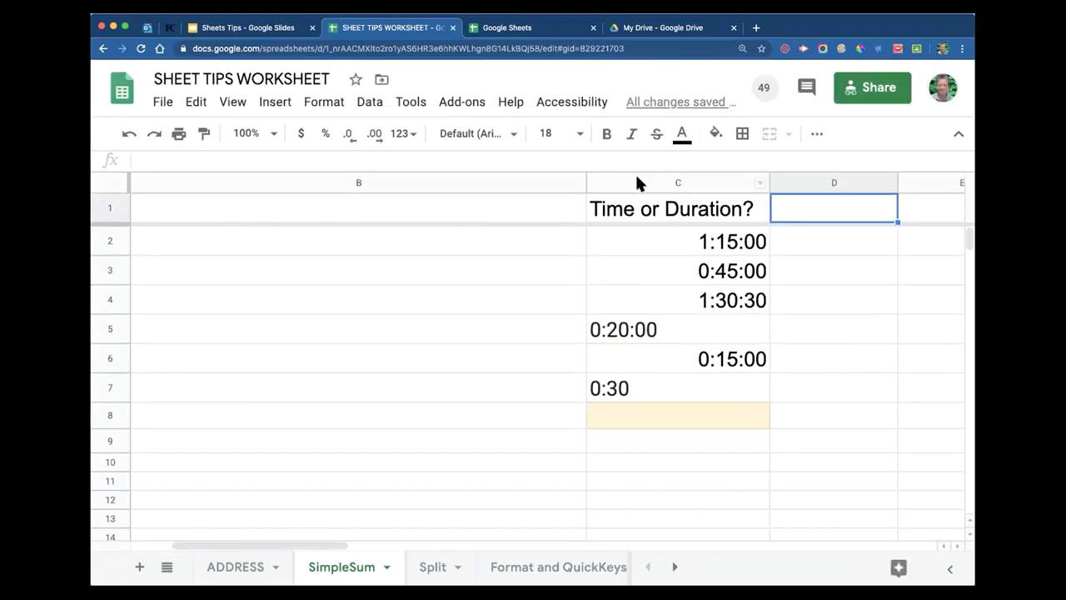
left_click(681, 248)
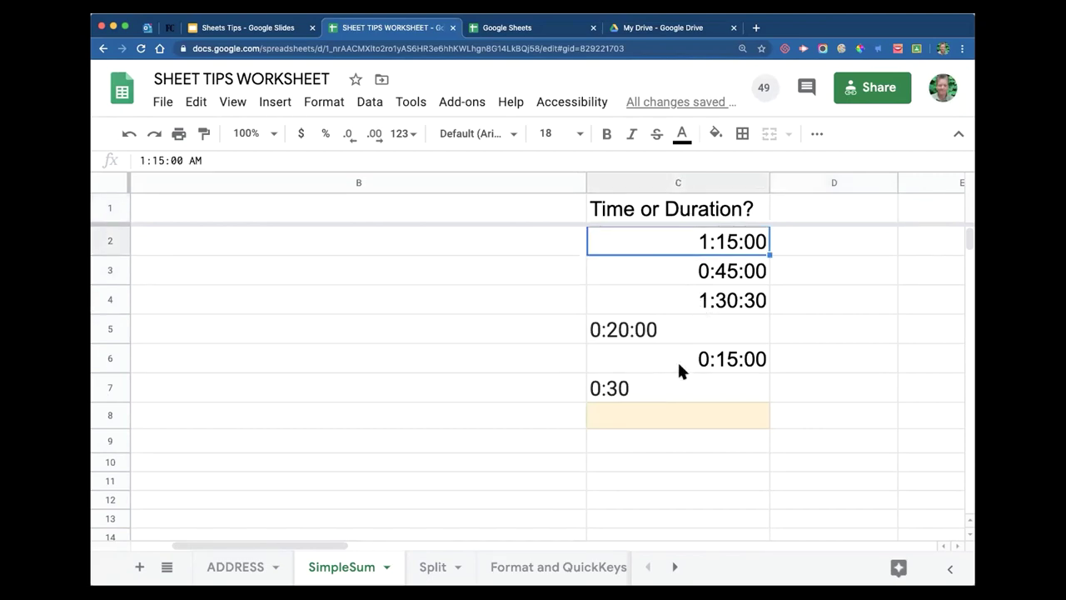
- Format C2:C7 as Duration so 0:30 reads 0:30:00, then check C2 stores 01:15:00.000
left_click(643, 388, "shift")
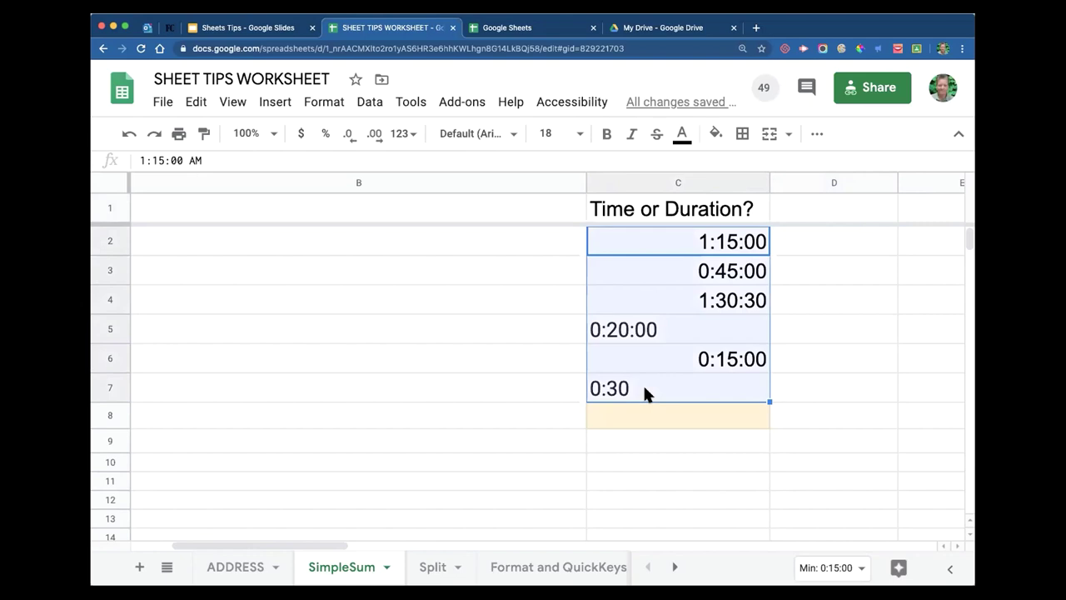
left_click(324, 102)
mouse_move(364, 208)
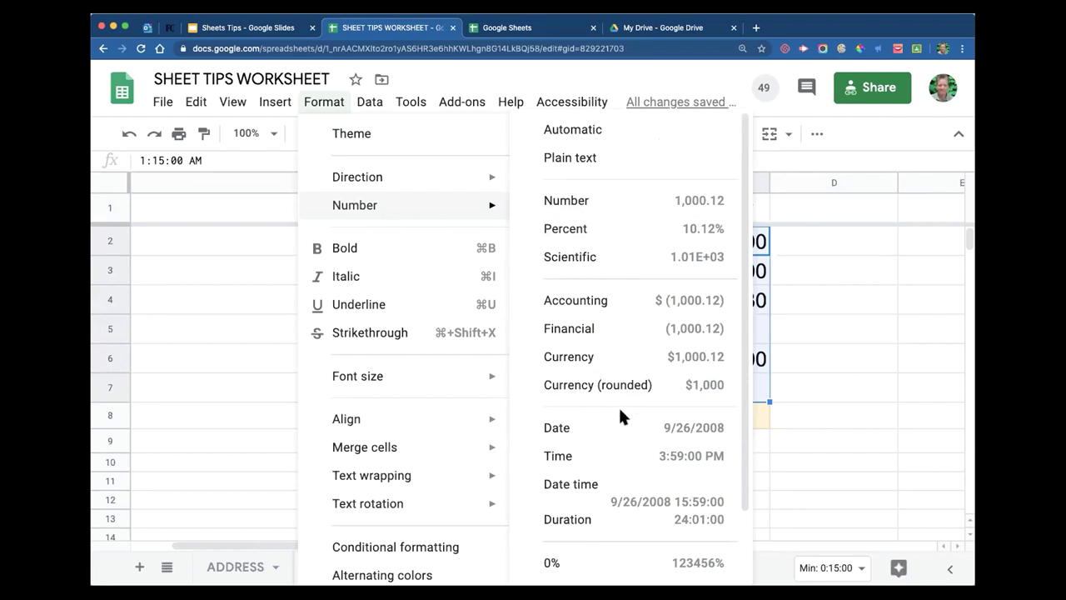
left_click(568, 521)
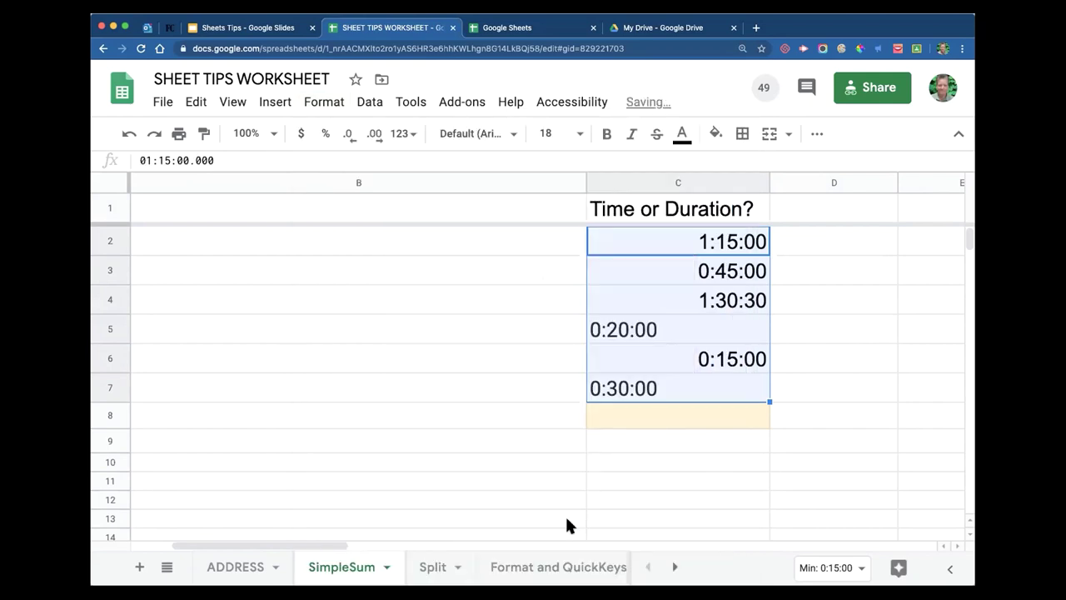
left_click(840, 305)
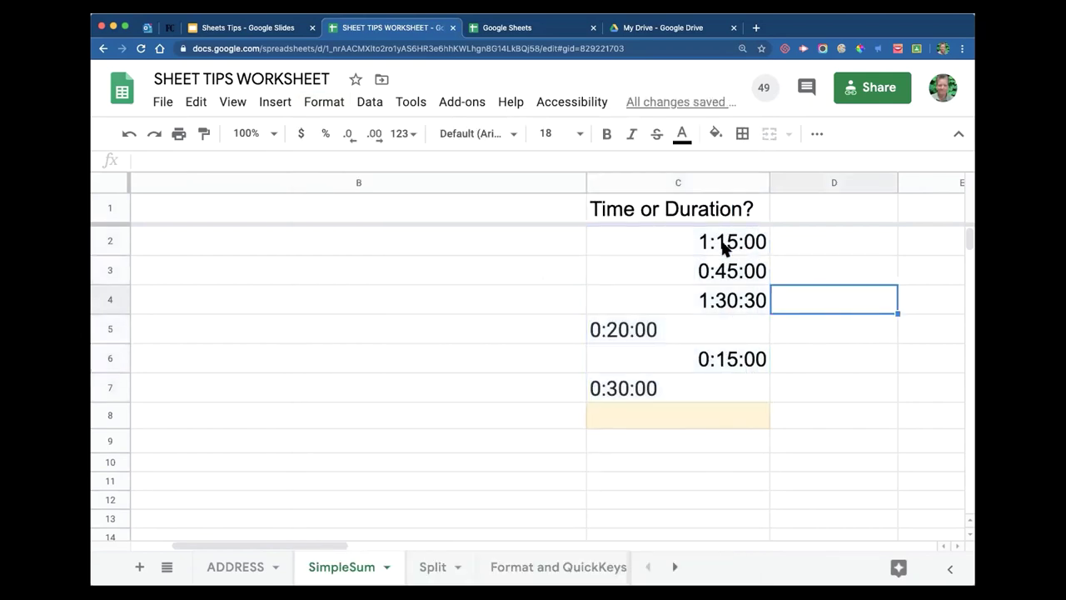
left_click(715, 244)
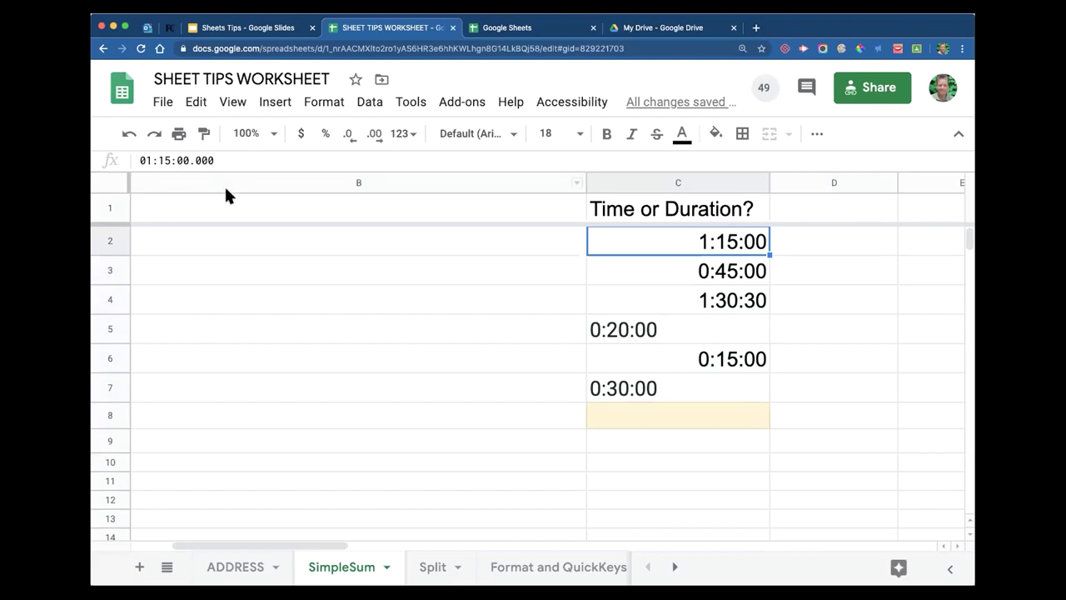
left_click(824, 245)
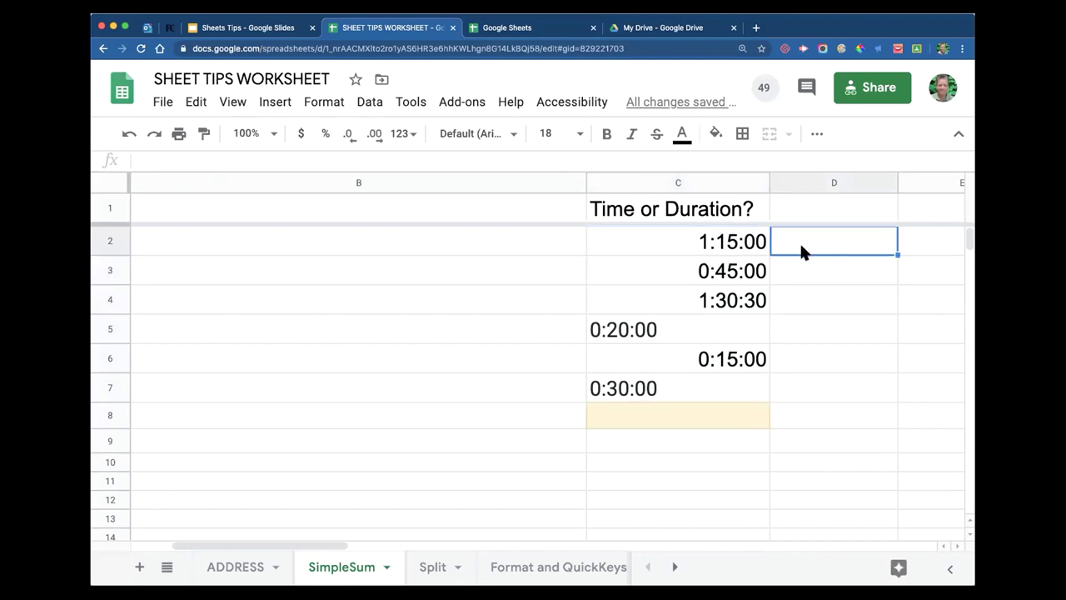
left_click(705, 242)
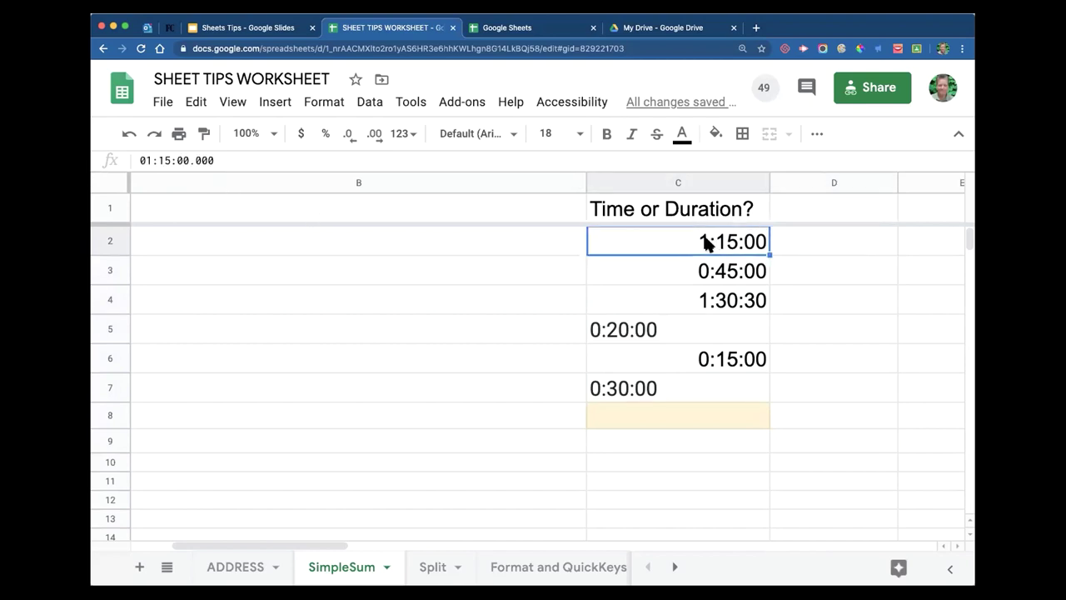
left_click(665, 388, "shift")
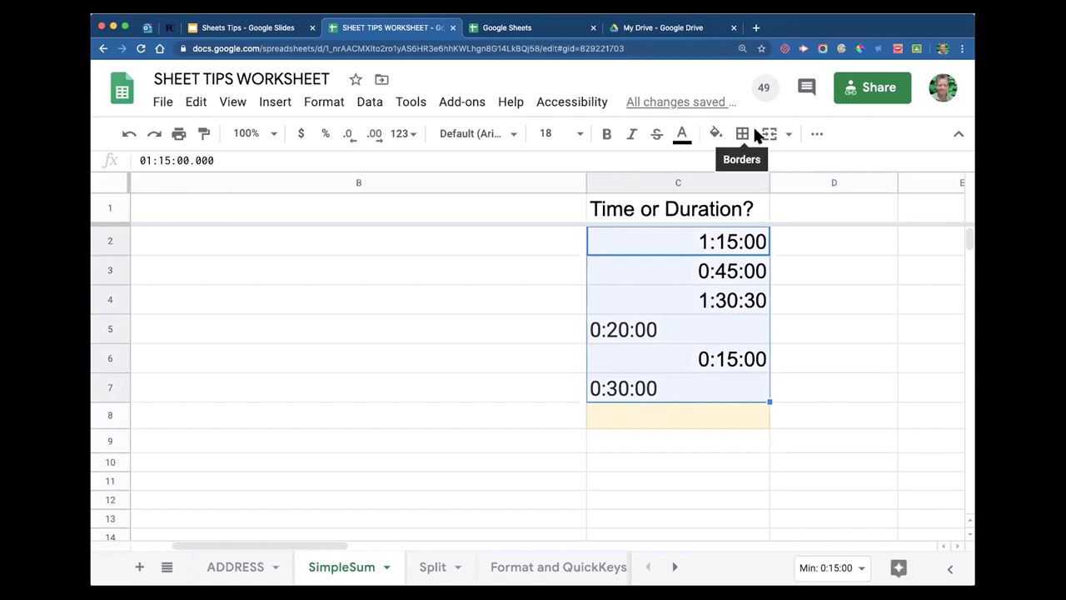
- Right-align the durations in C2:C7, then select empty cell C8 for a total
left_click(817, 135)
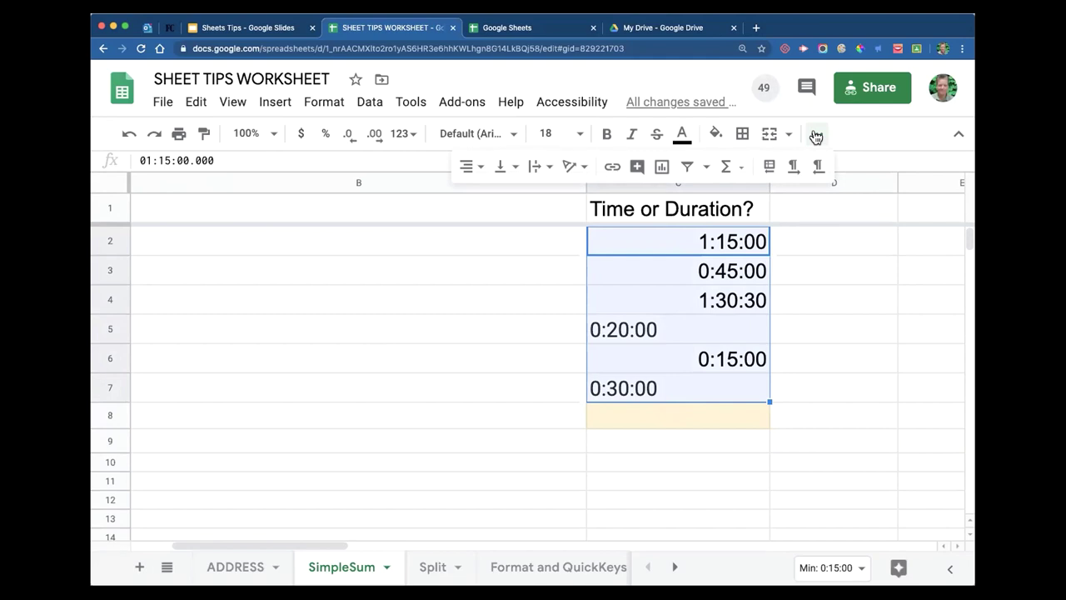
left_click(482, 169)
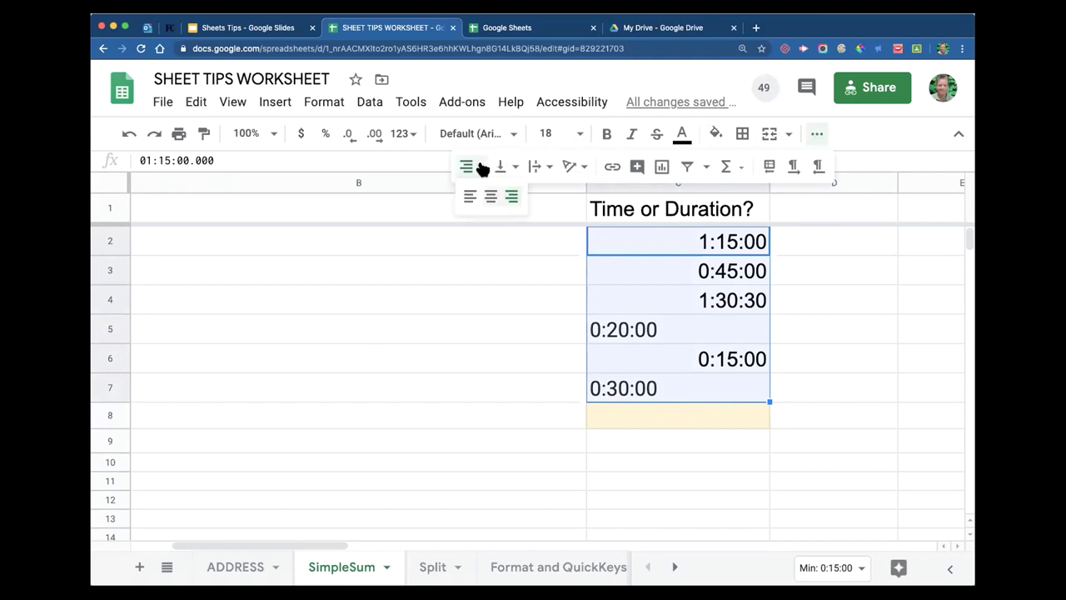
left_click(510, 196)
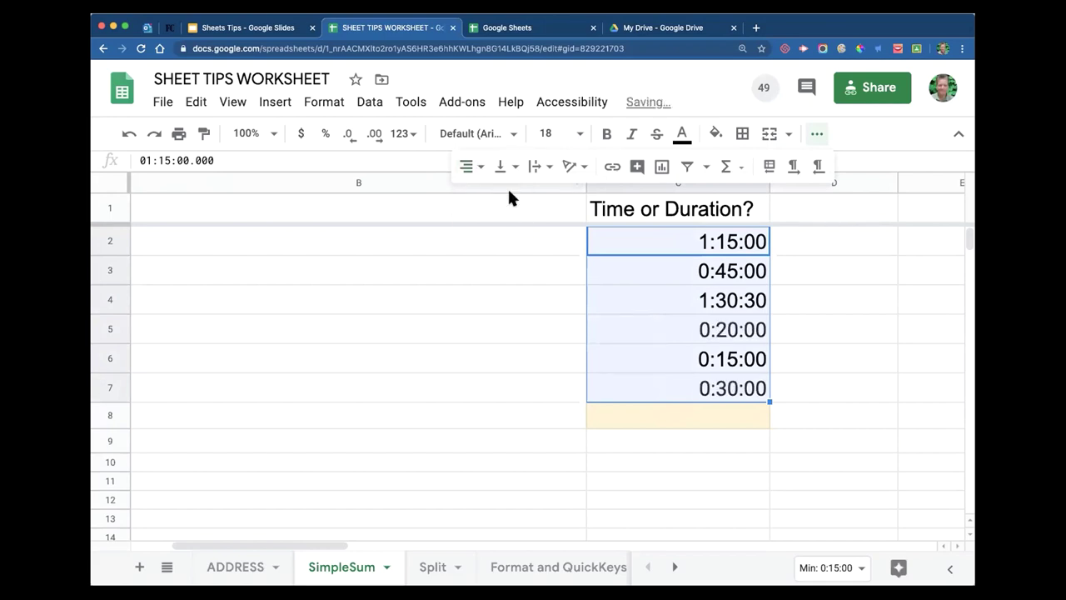
left_click(446, 303)
left_click(681, 243)
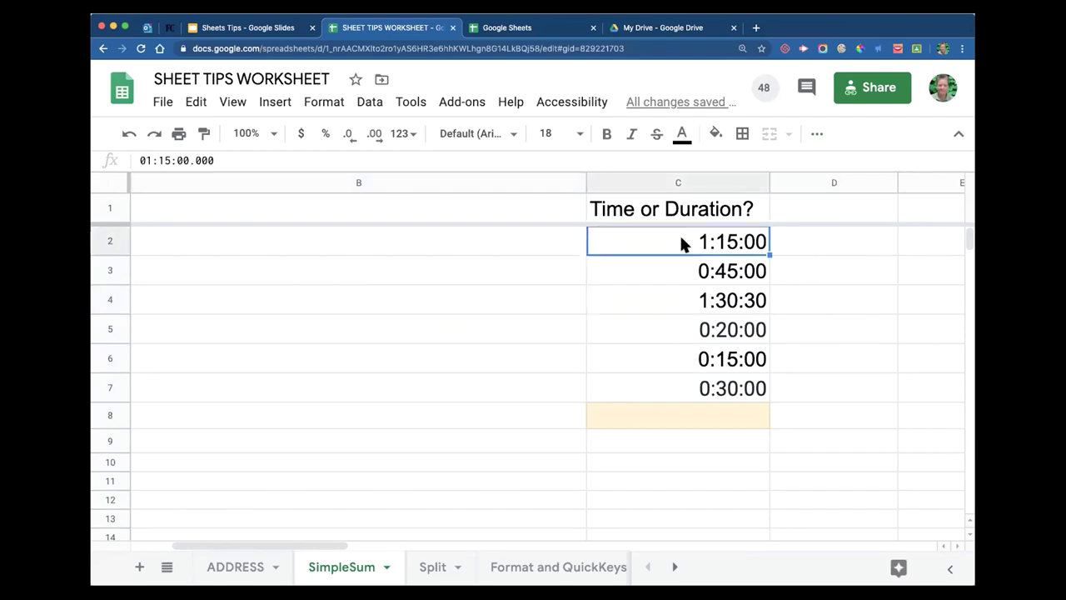
left_click(691, 412)
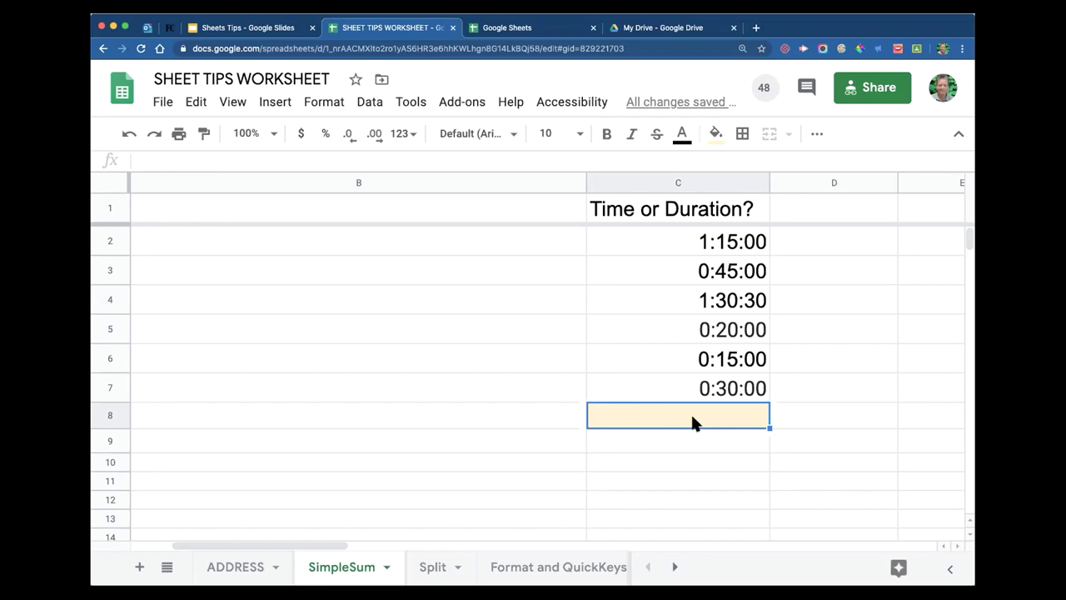
- Enter =SUM(C2:C7) in C8 to get 4:35:30, then scroll back to column A
key("Return")
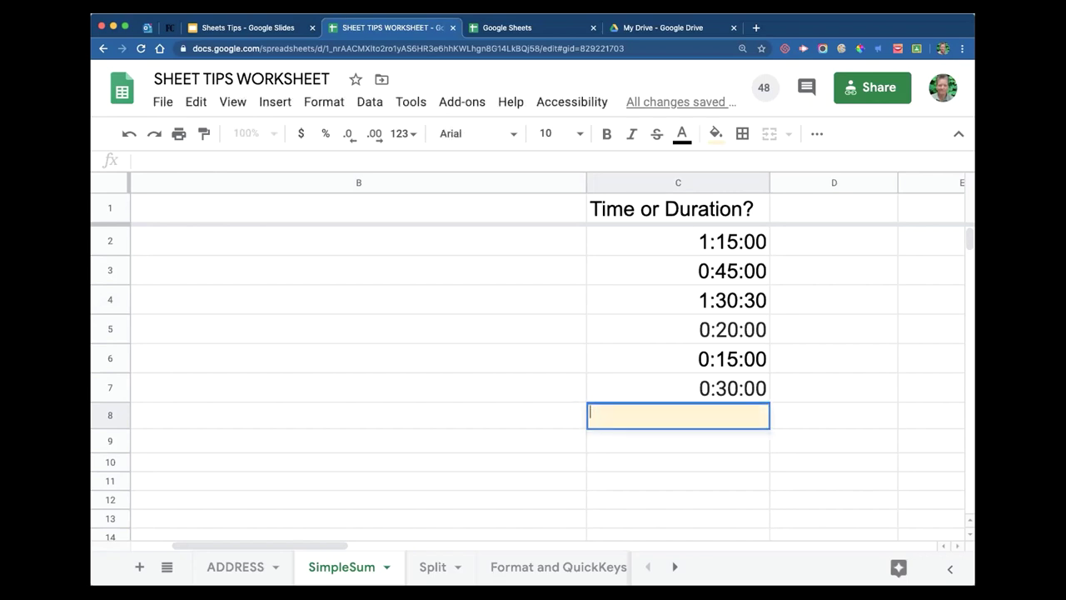
type("=SUM(")
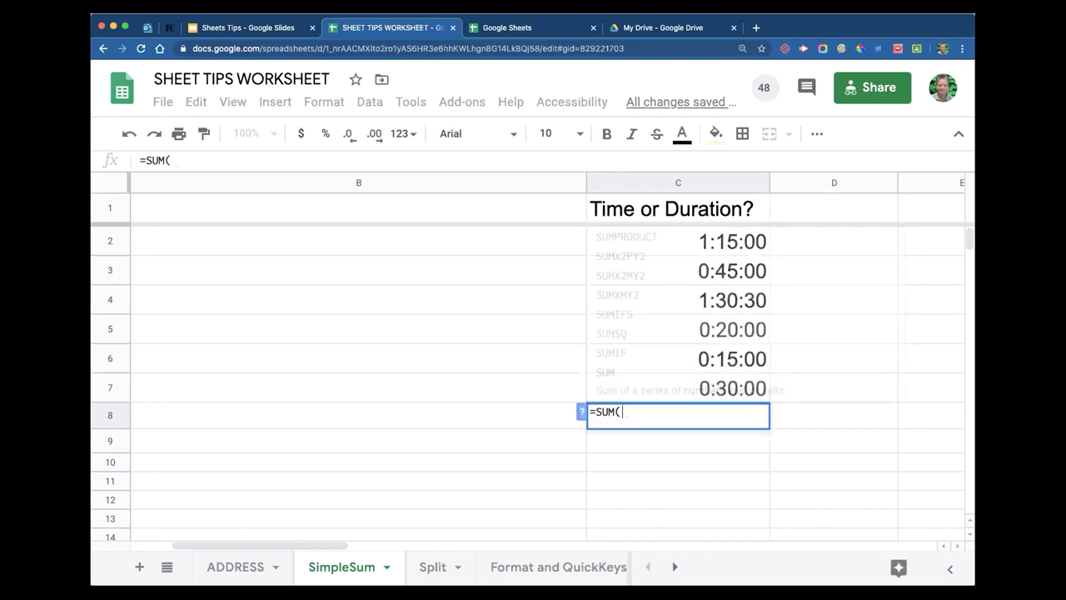
type("C2")
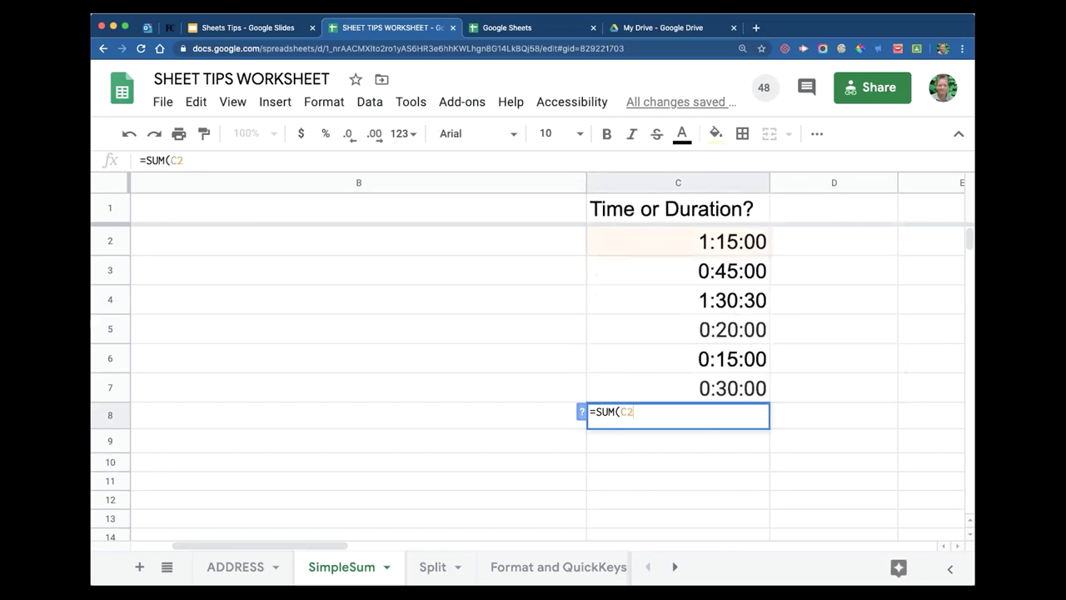
type(":C")
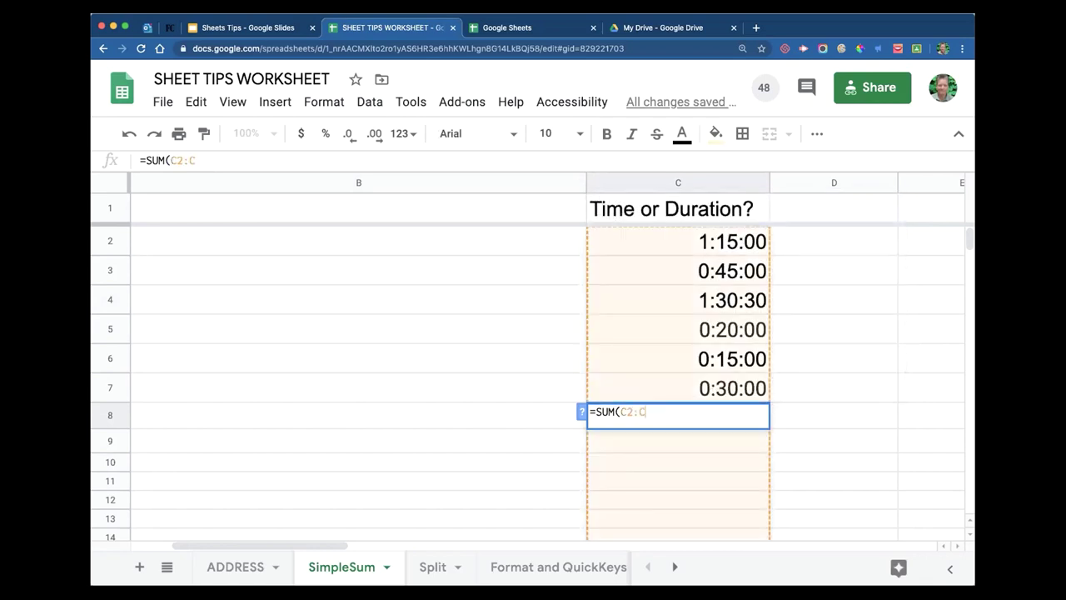
type("7)")
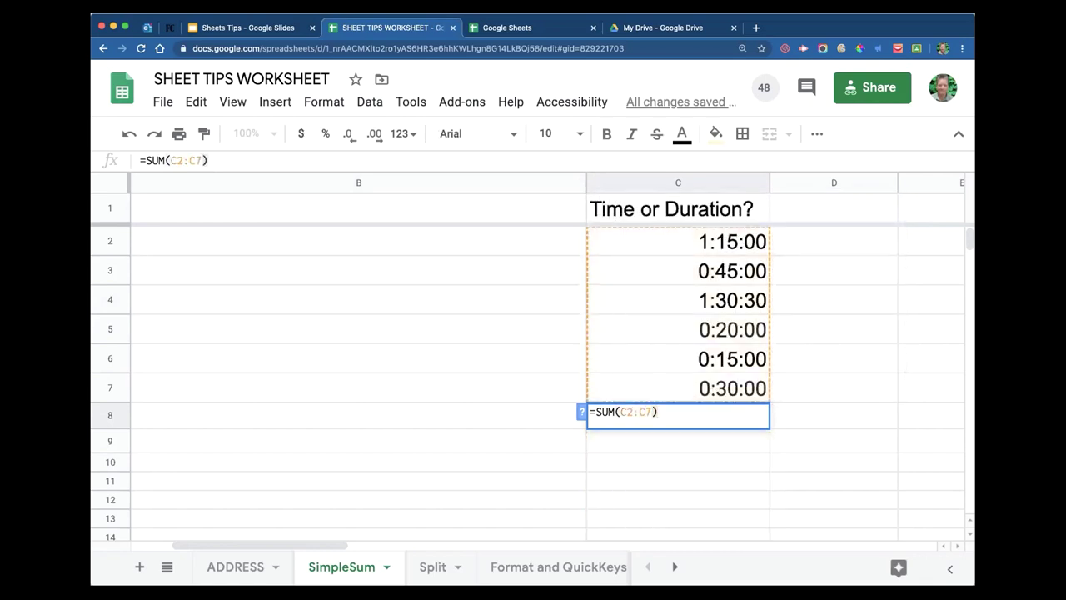
key("Return")
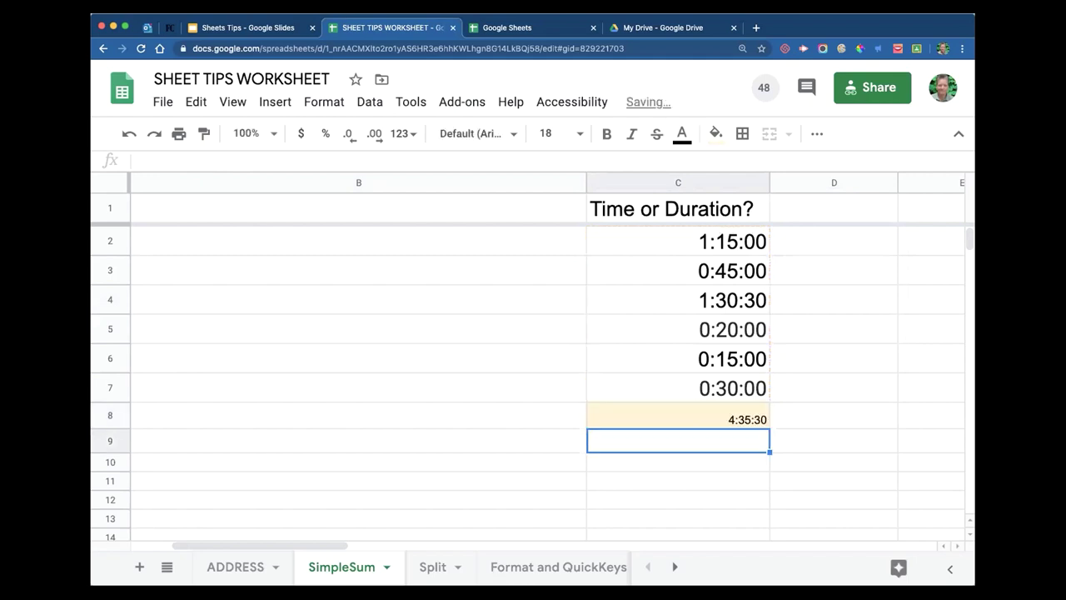
left_click(824, 446)
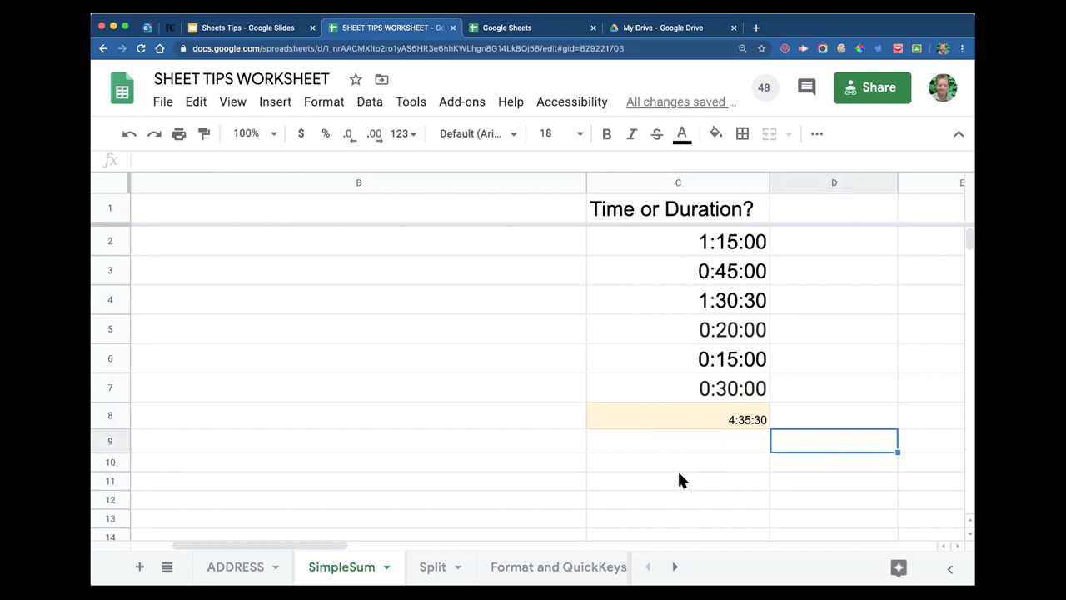
left_click_drag(258, 540, 147, 543)
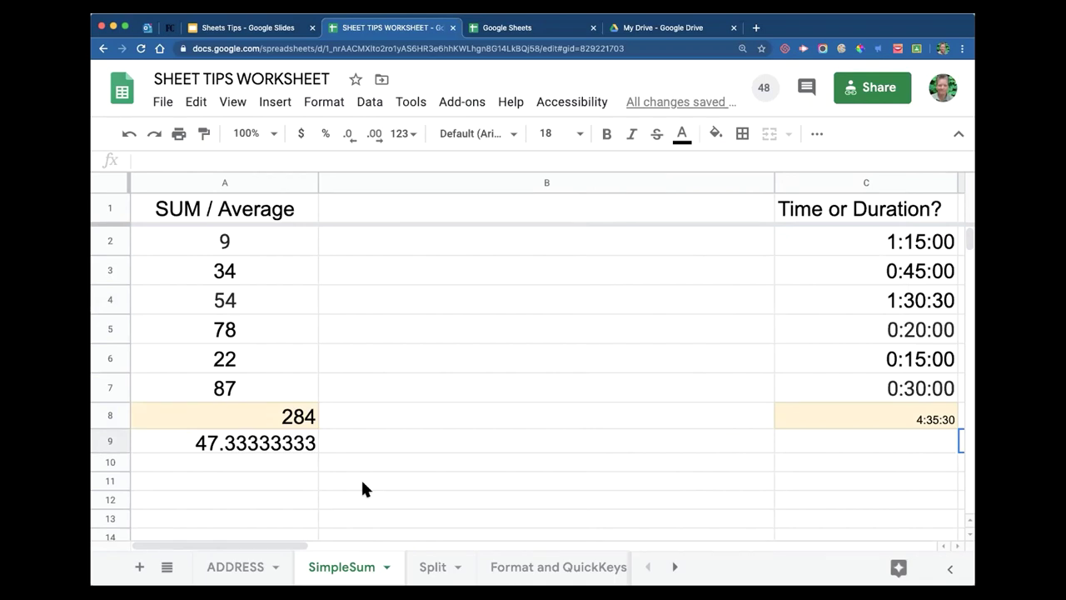
- Scroll right and select C2 through C7 to see the 0:15:00 minimum
left_click_drag(303, 545, 428, 540)
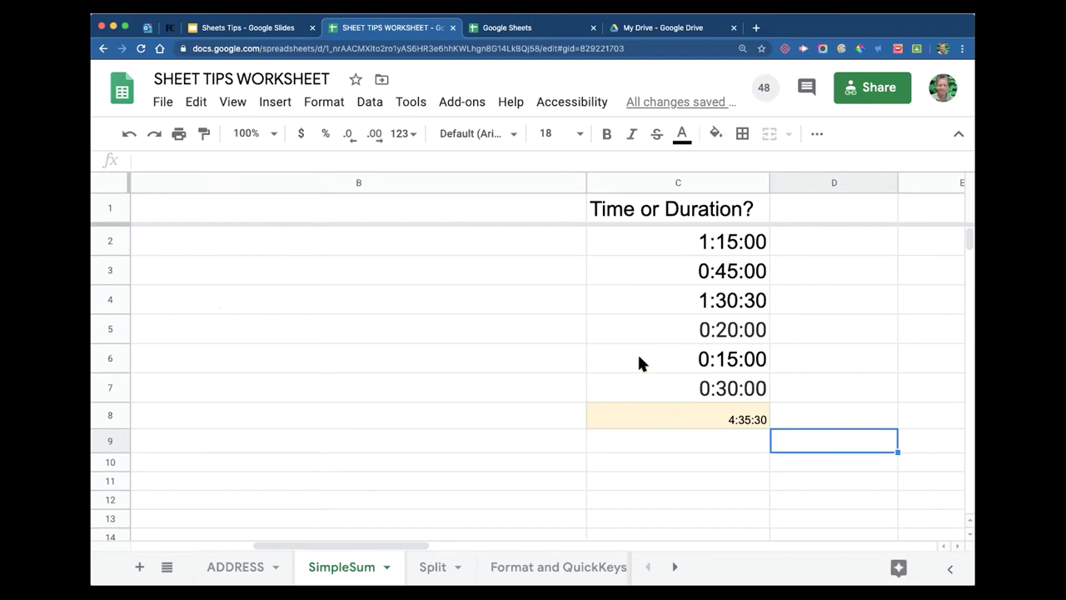
left_click(678, 236)
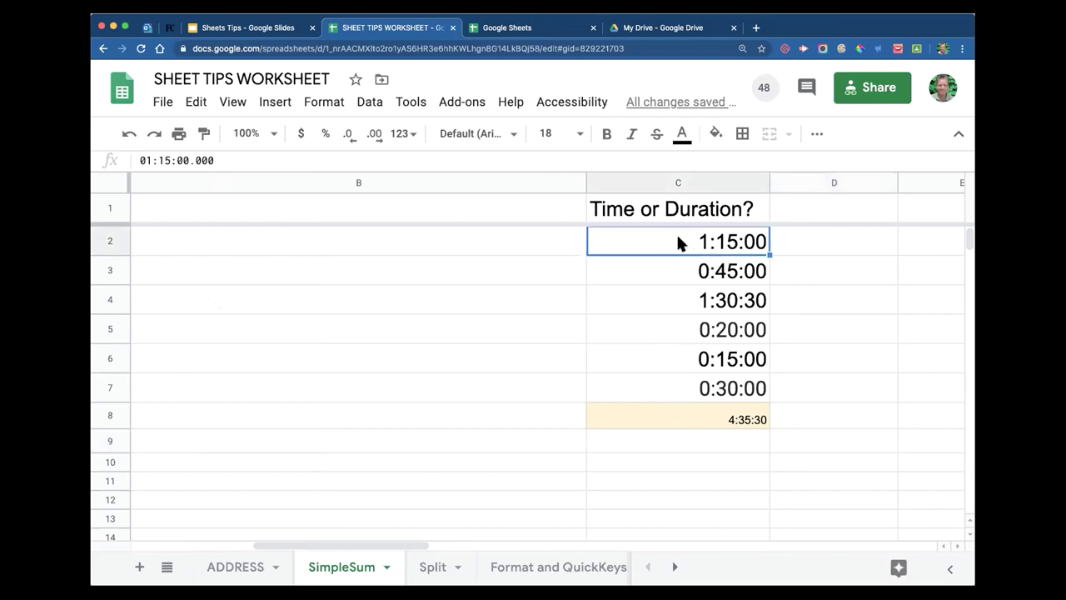
left_click(681, 391, "shift")
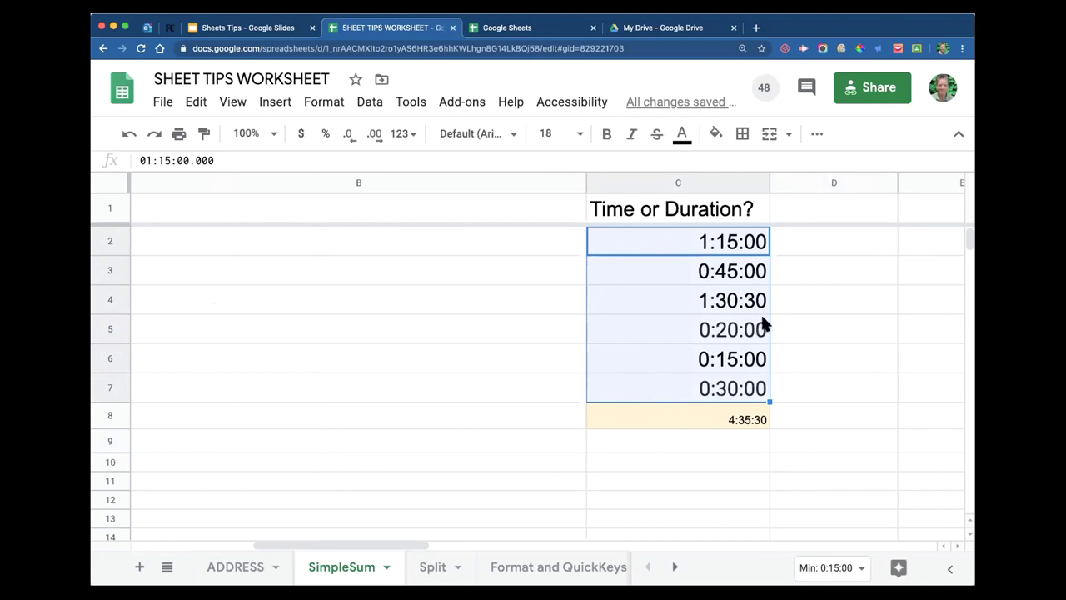
- Apply the Duration number format to C2:C8, including the 4:35:30 total
left_click(709, 413, "shift")
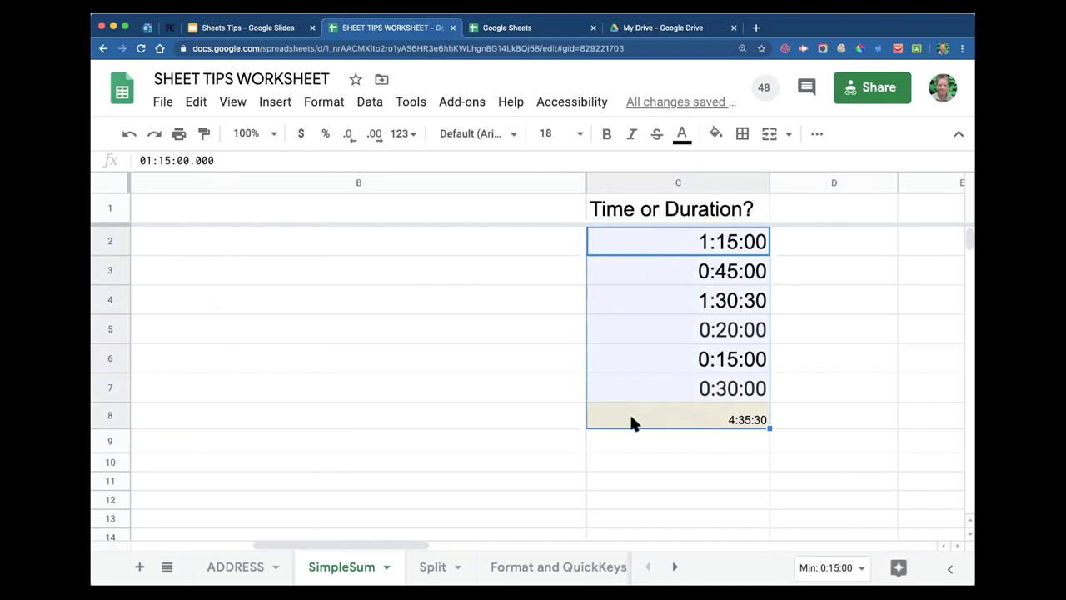
left_click(324, 102)
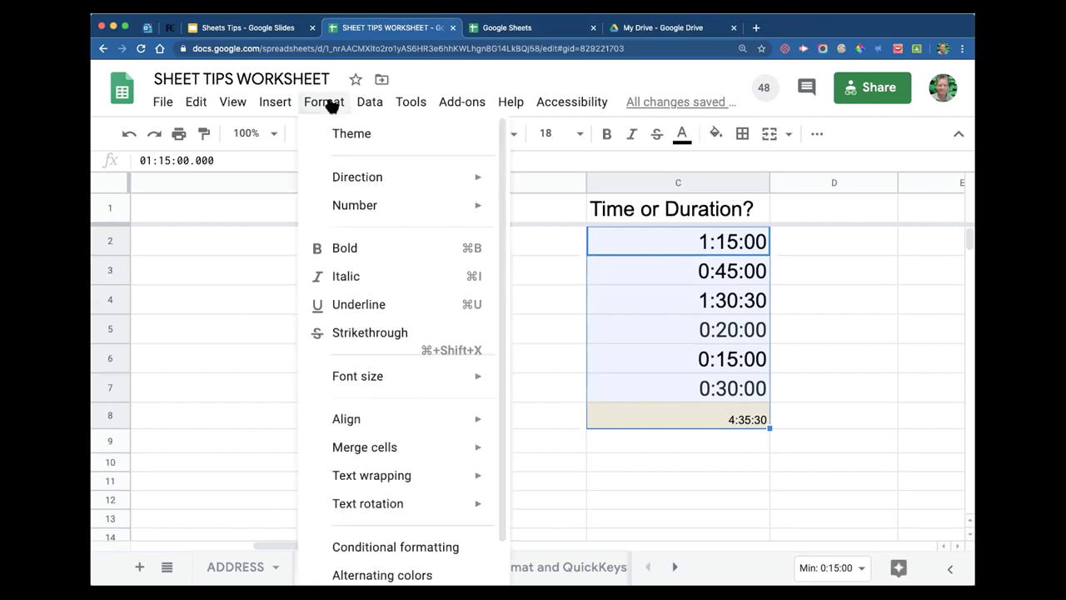
mouse_move(350, 211)
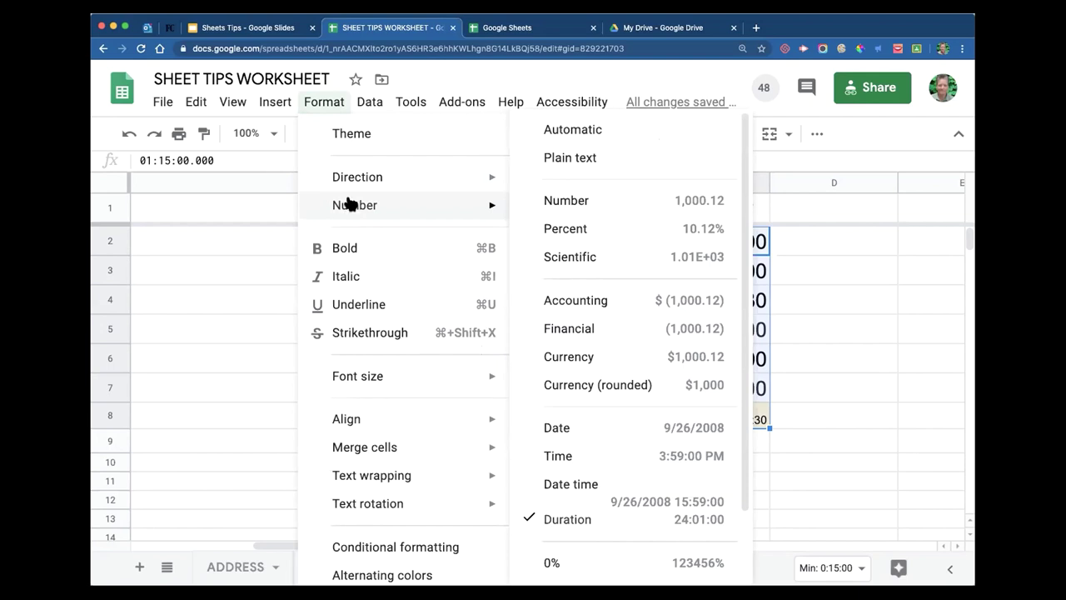
mouse_move(436, 216)
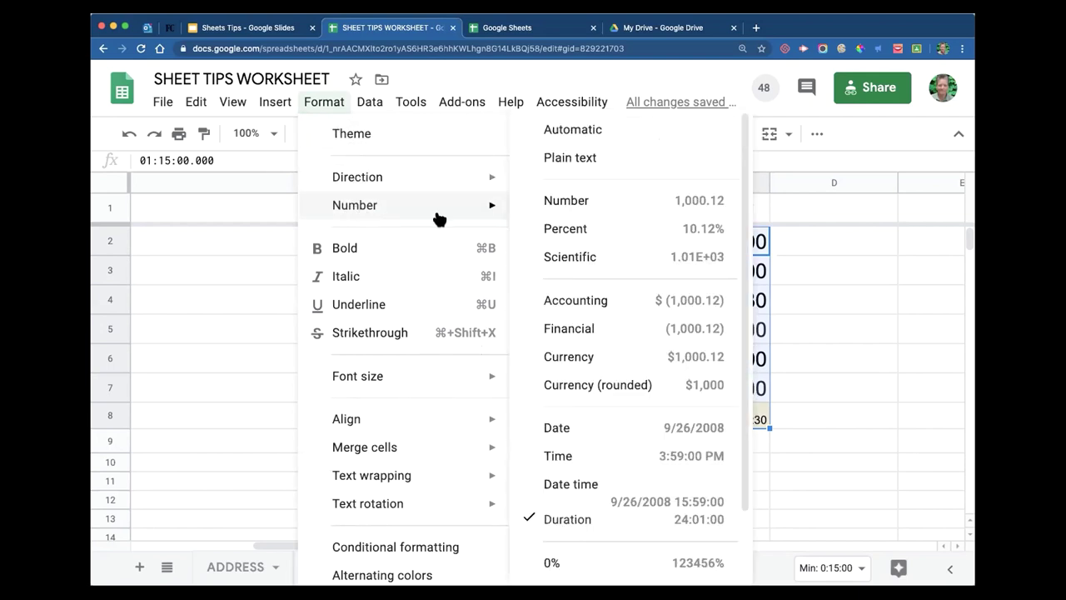
left_click(569, 519)
left_click(477, 397)
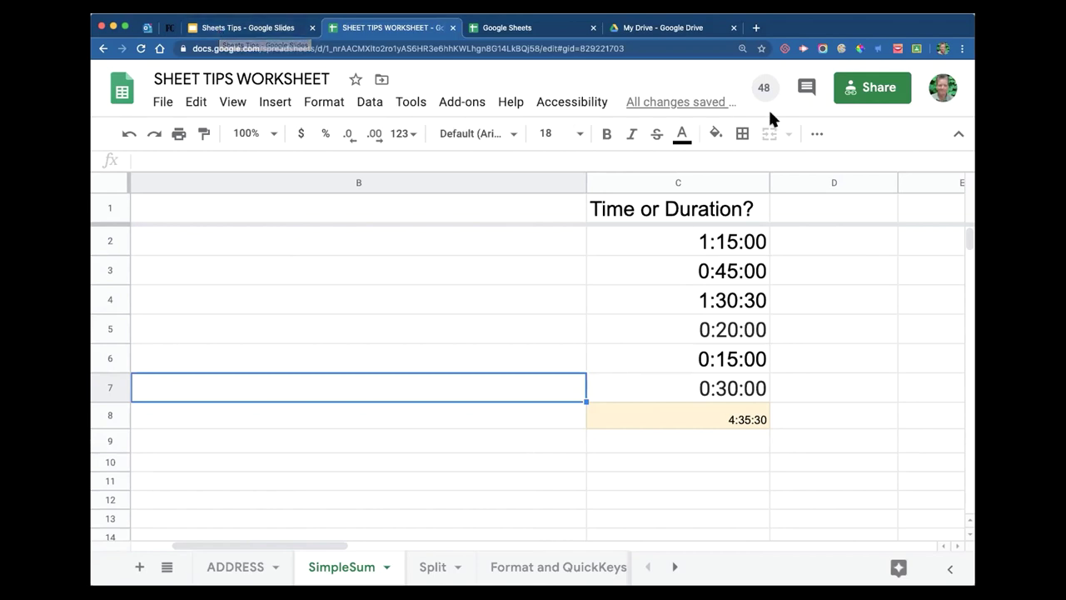
- Open the full function list help page via Learn more in the Functions (Σ) menu
left_click(817, 134)
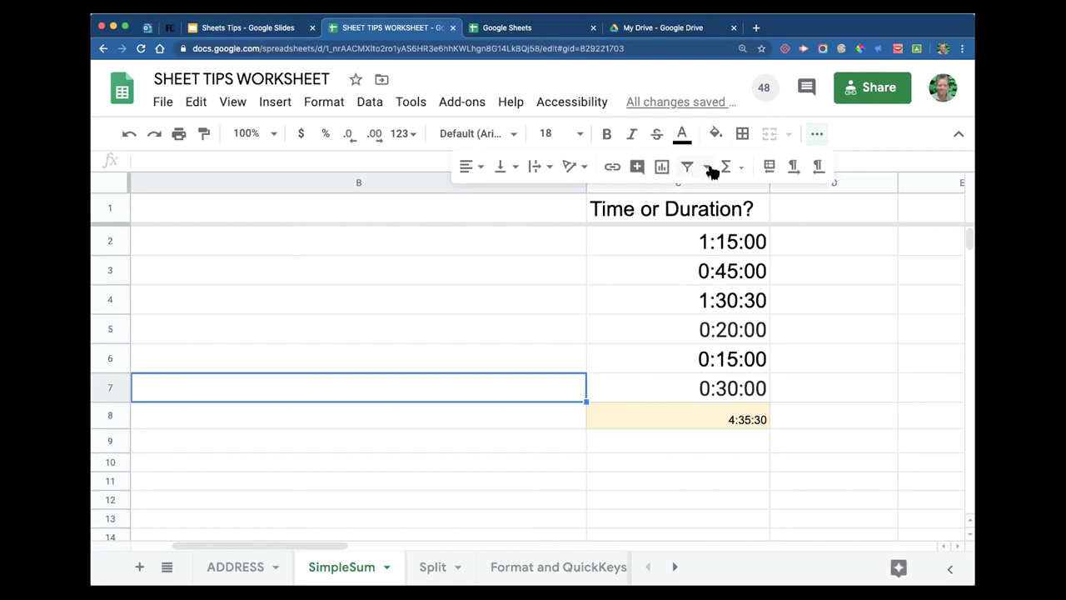
left_click(740, 168)
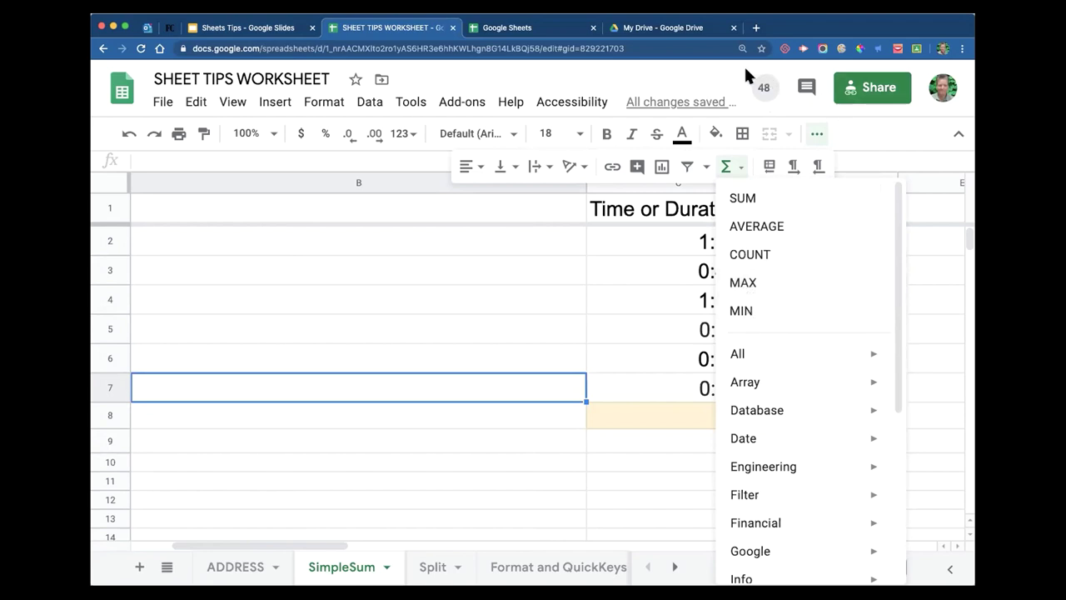
scroll(809, 416, "down", 3)
mouse_move(828, 438)
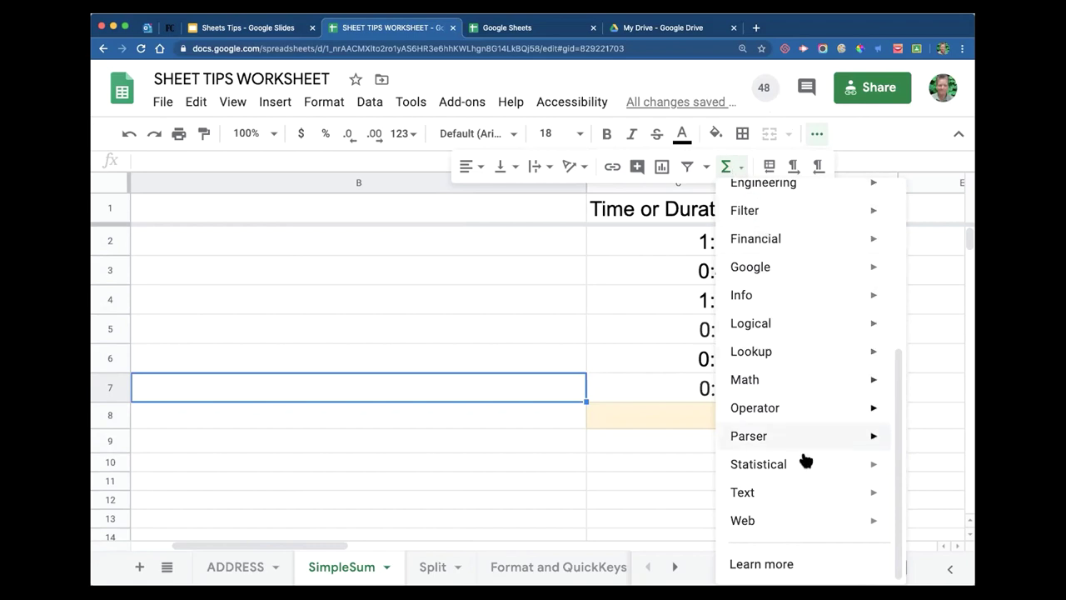
left_click(771, 564)
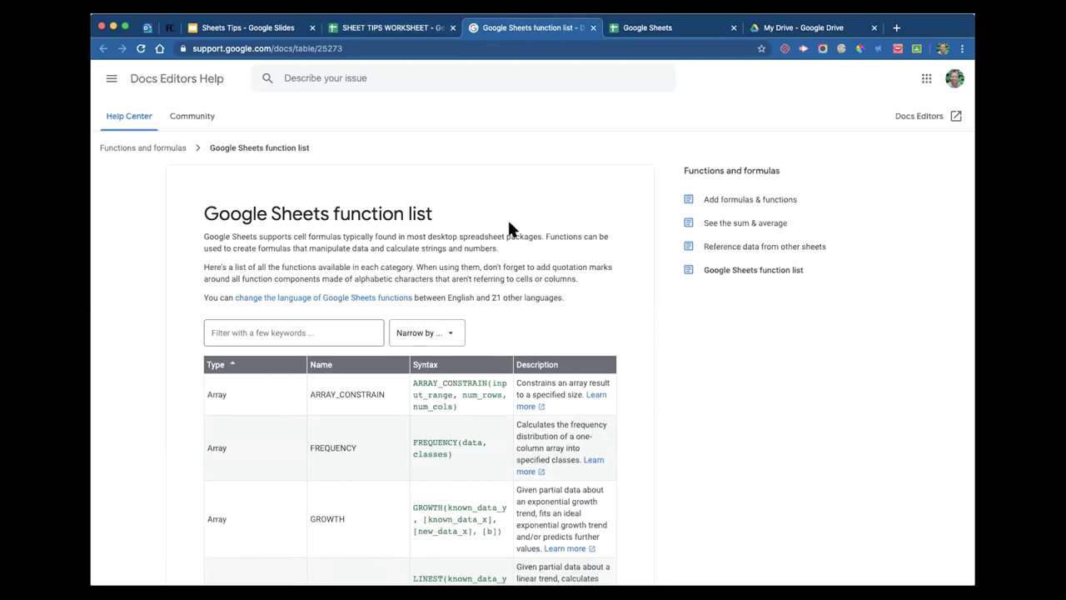
- Filter the function list to the Text category, starting with ARABIC, ASC, CHAR and CLEAN
scroll(501, 220, "down", 2)
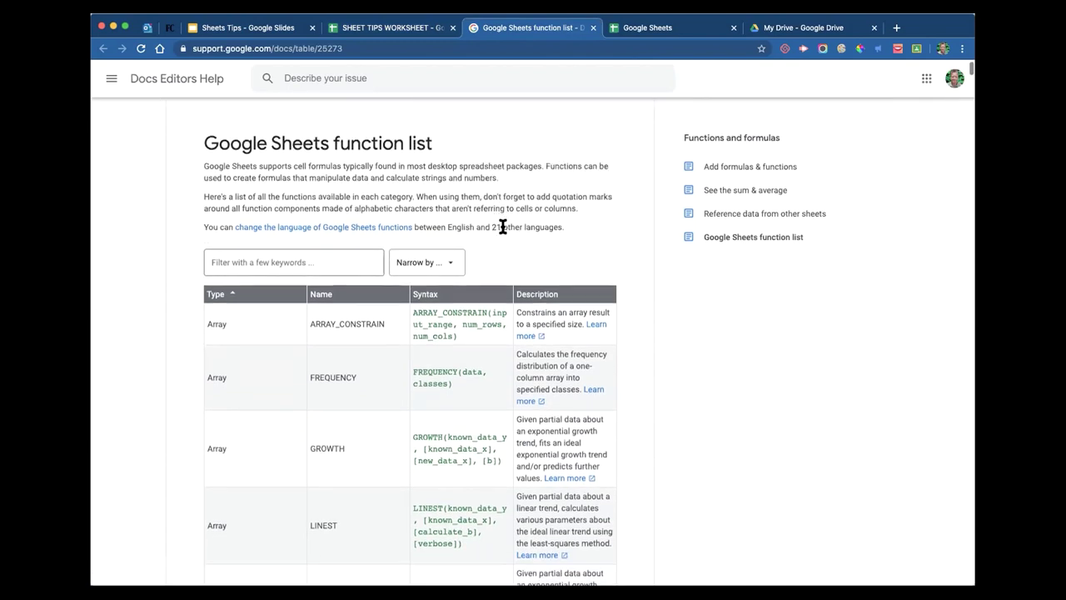
scroll(502, 226, "down", 5)
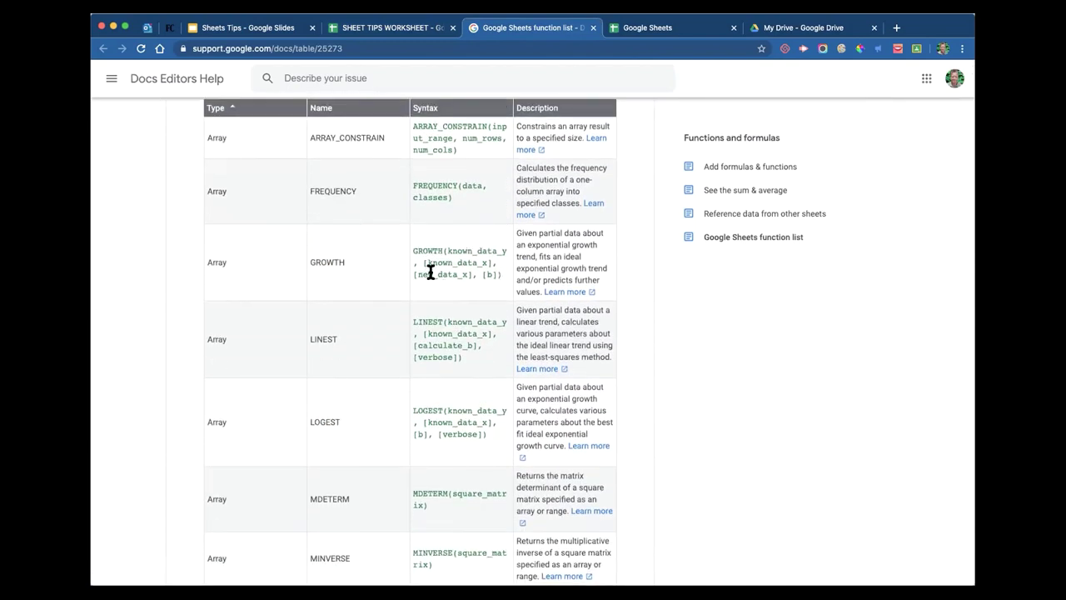
scroll(457, 230, "down", 1)
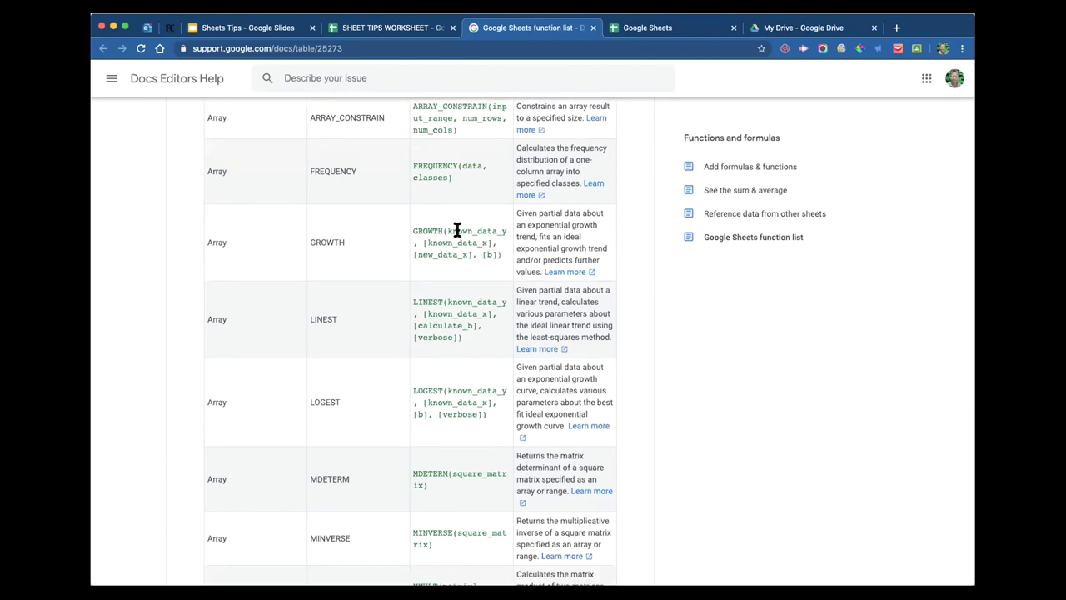
scroll(458, 230, "up", 5)
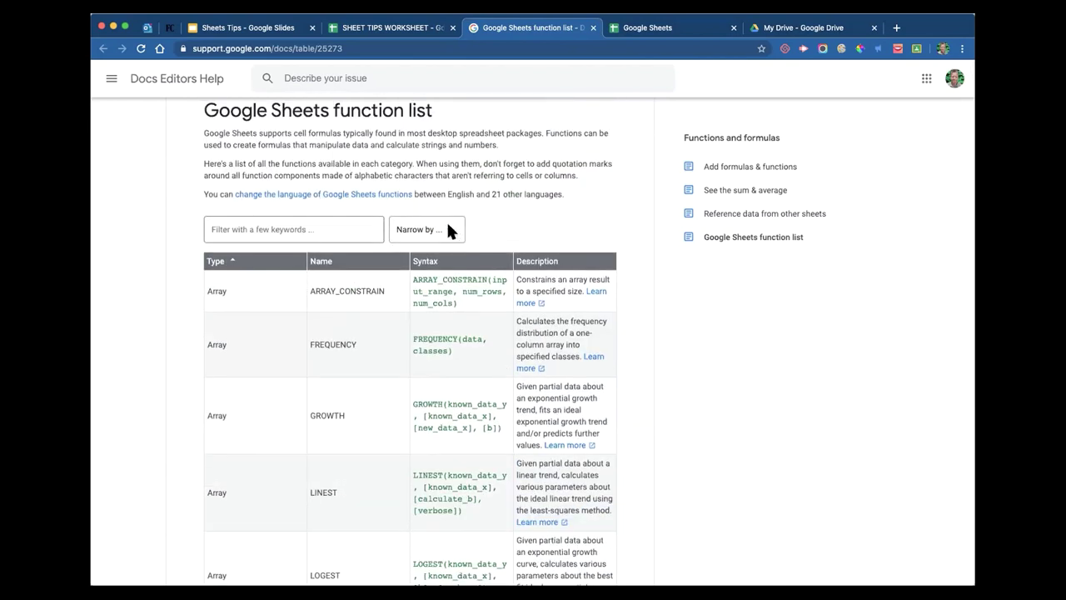
left_click(446, 230)
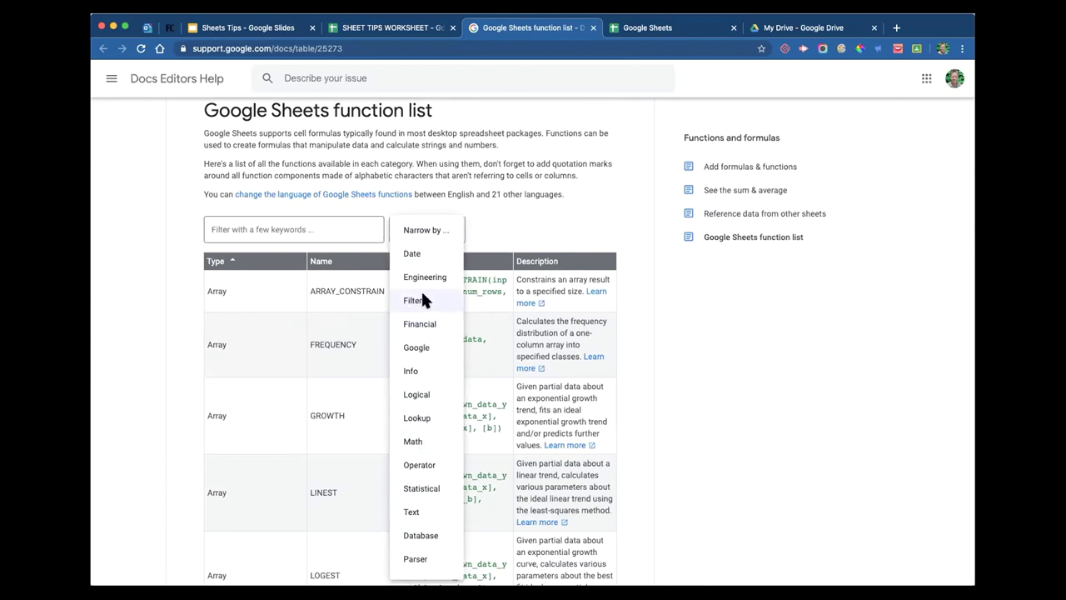
left_click(412, 511)
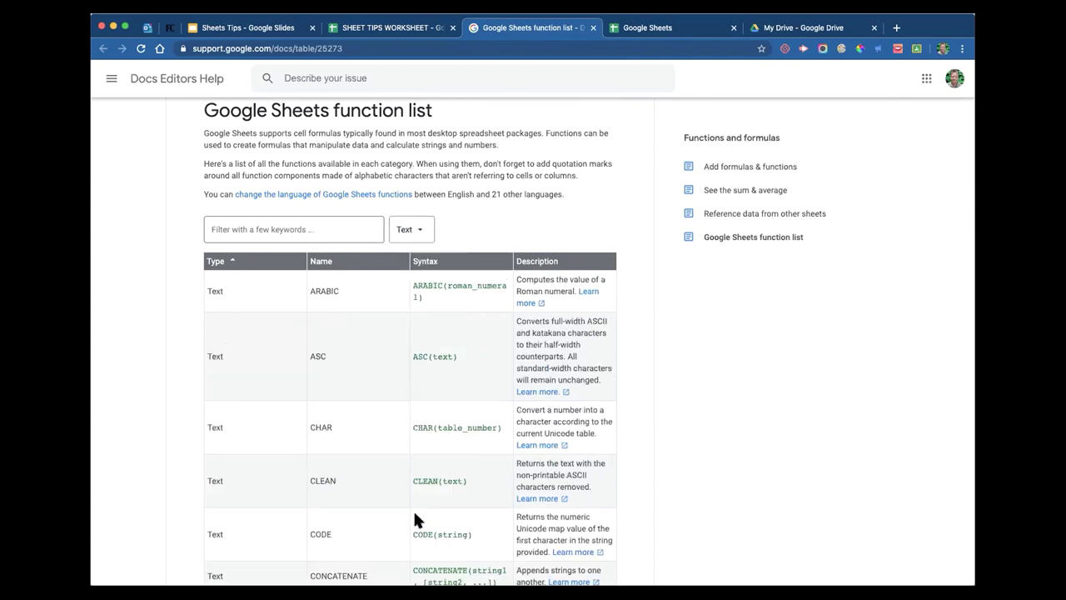
scroll(448, 308, "down", 5)
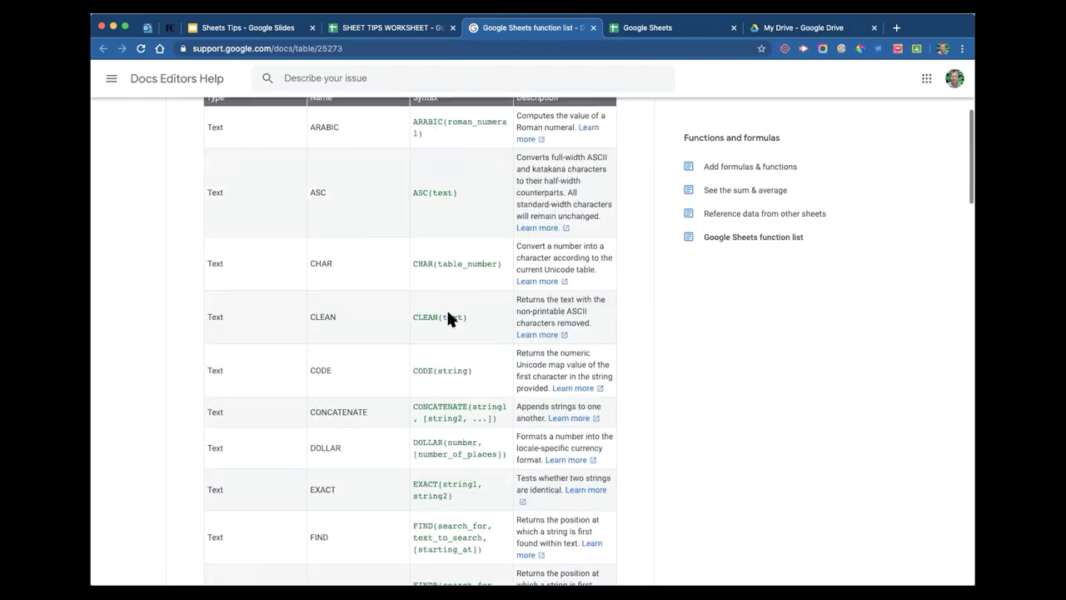
scroll(257, 322, "down", 2)
scroll(393, 309, "up", 10)
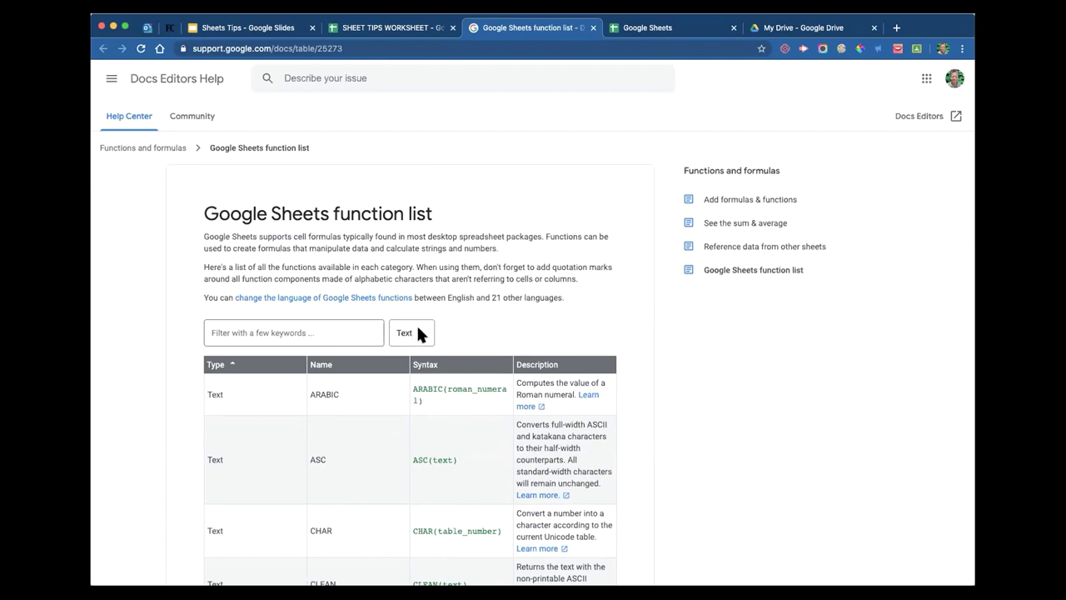
left_click(329, 332)
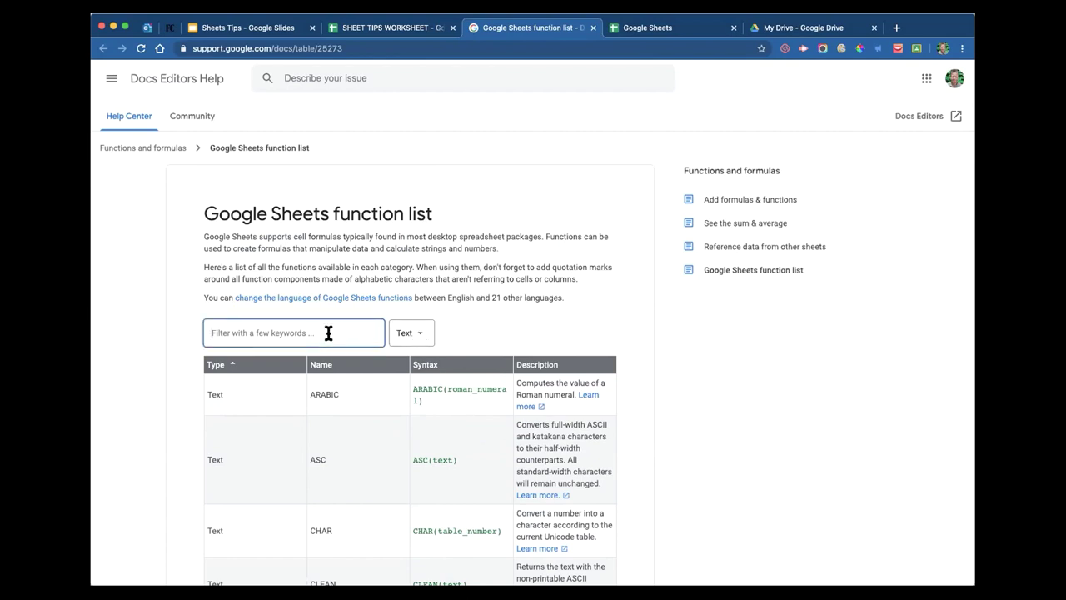
type("SUM")
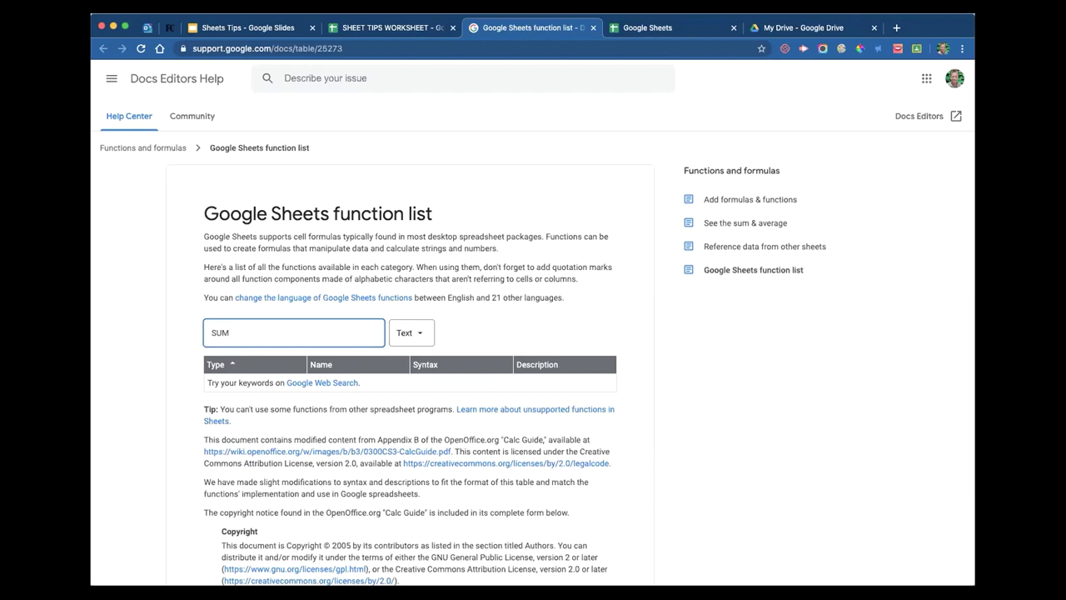
scroll(474, 293, "down", 5)
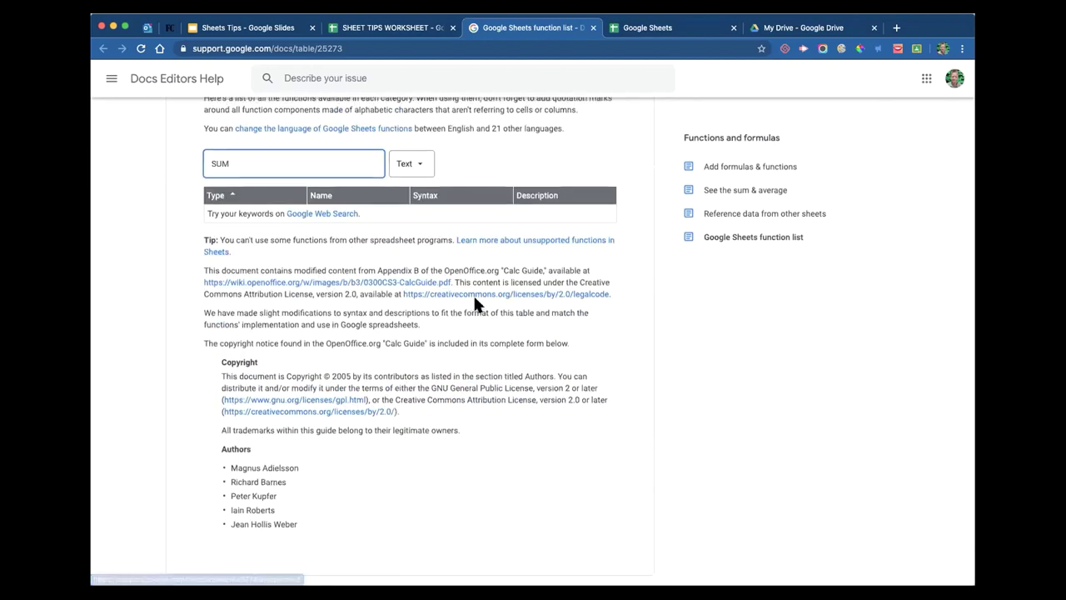
scroll(471, 303, "up", 5)
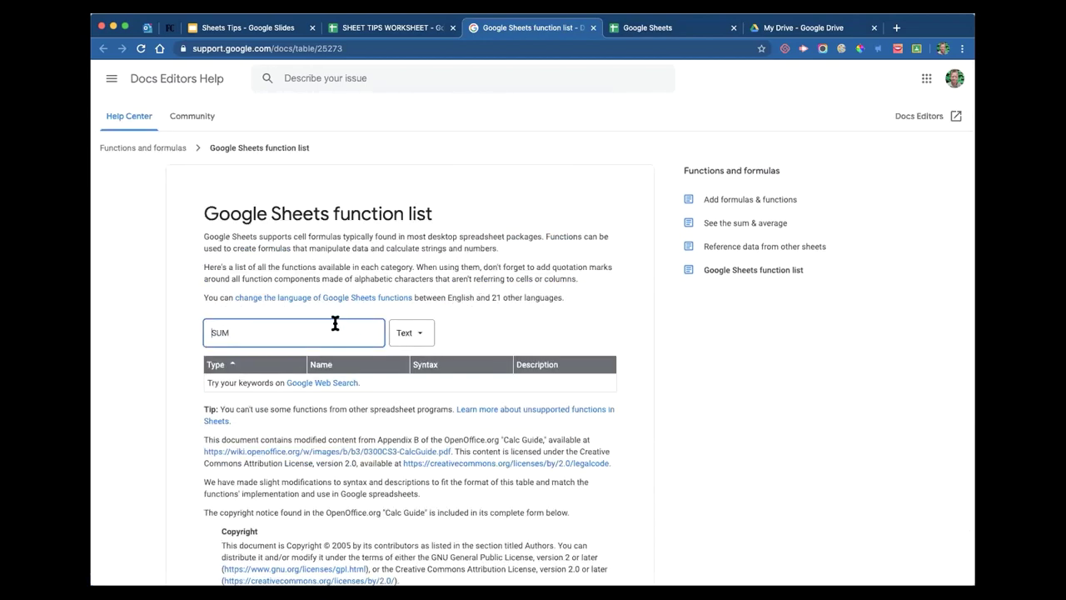
left_click(416, 330)
left_click(418, 332)
left_click(418, 333)
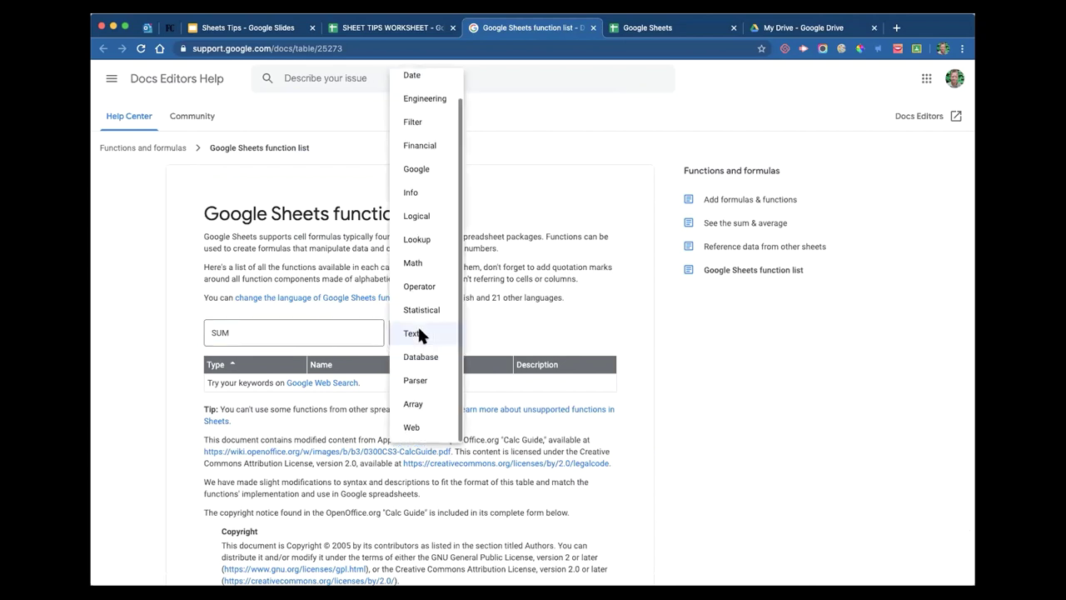
scroll(435, 267, "up", 1)
left_click(431, 84)
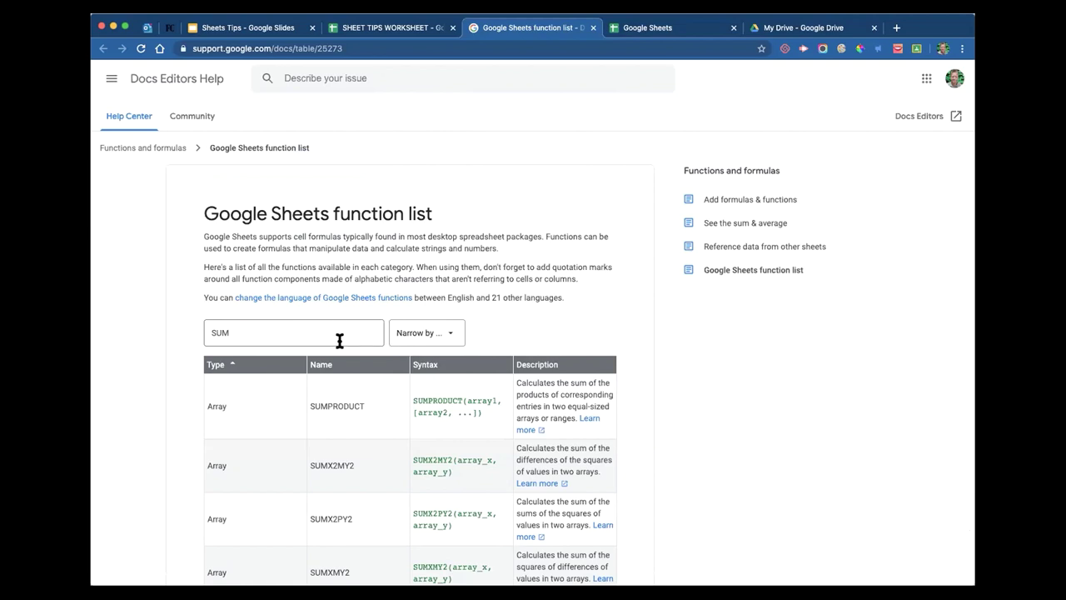
left_click(268, 329)
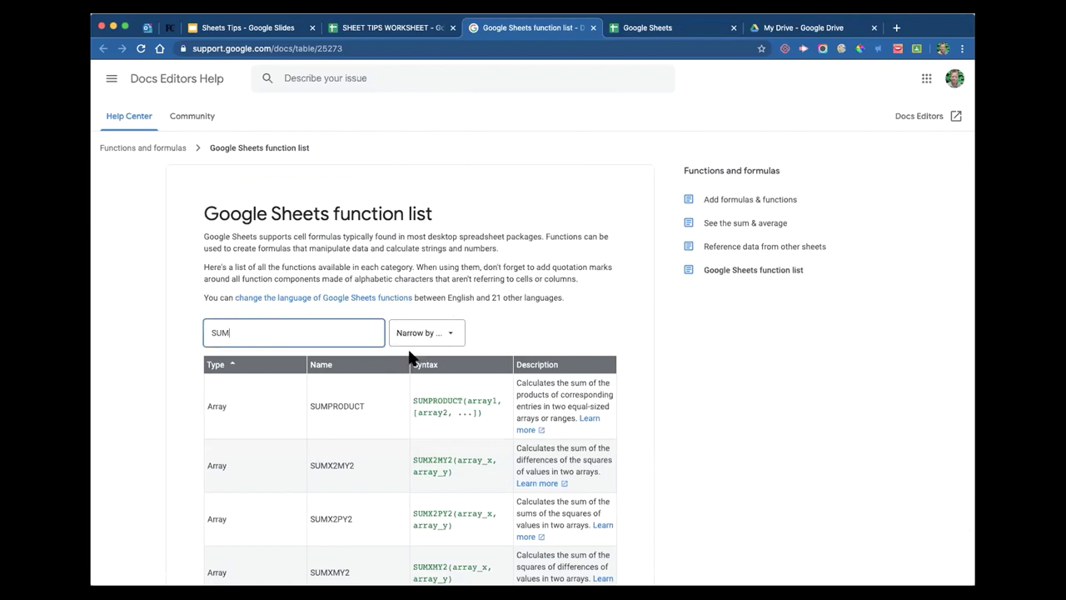
left_click(449, 331)
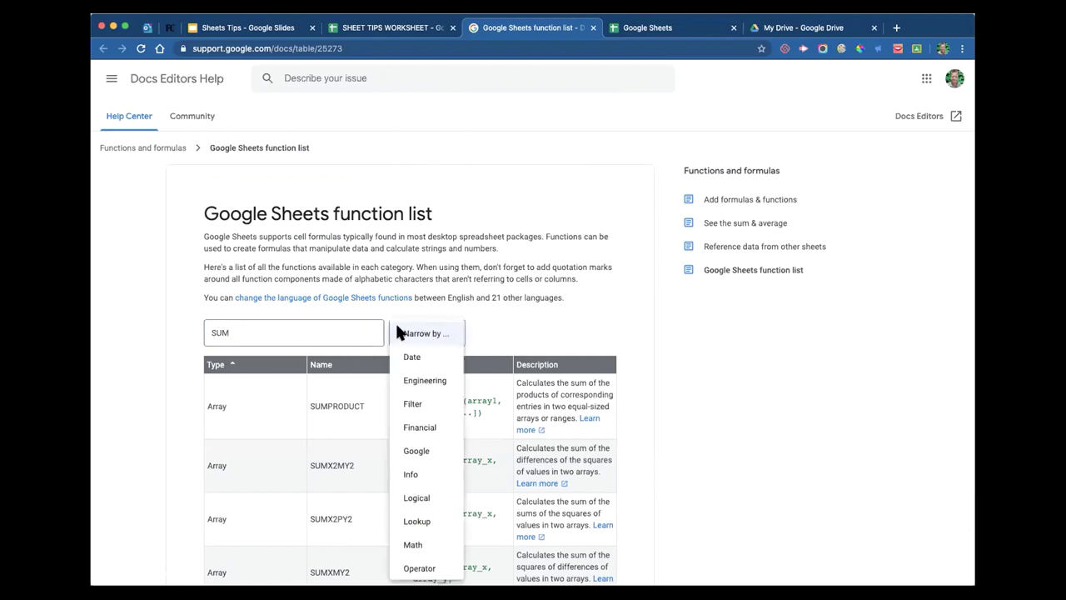
left_click(282, 336)
scroll(282, 335, "down", 3)
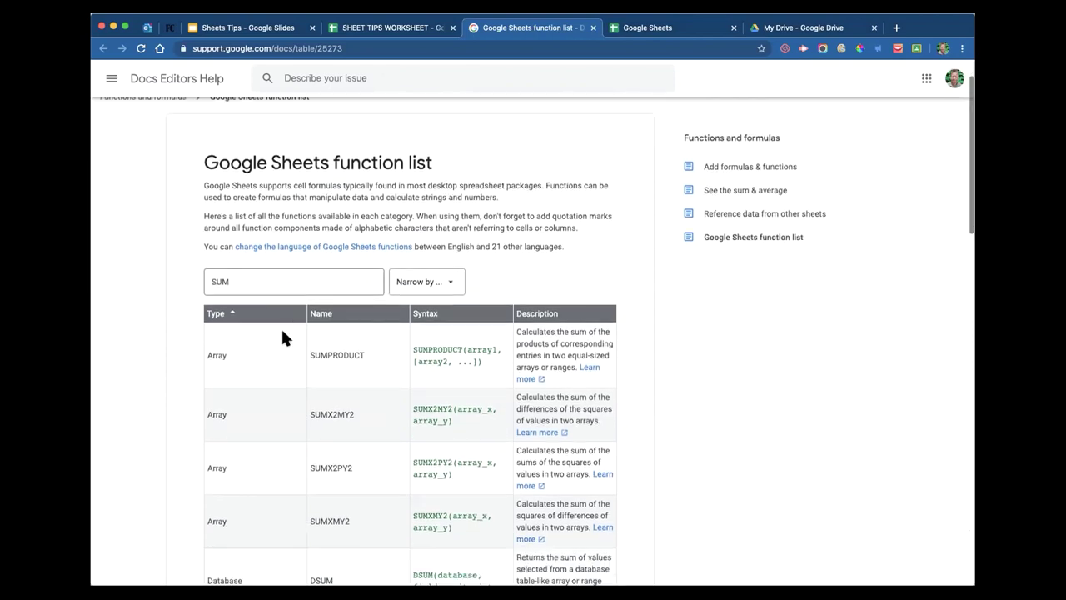
scroll(343, 318, "down", 5)
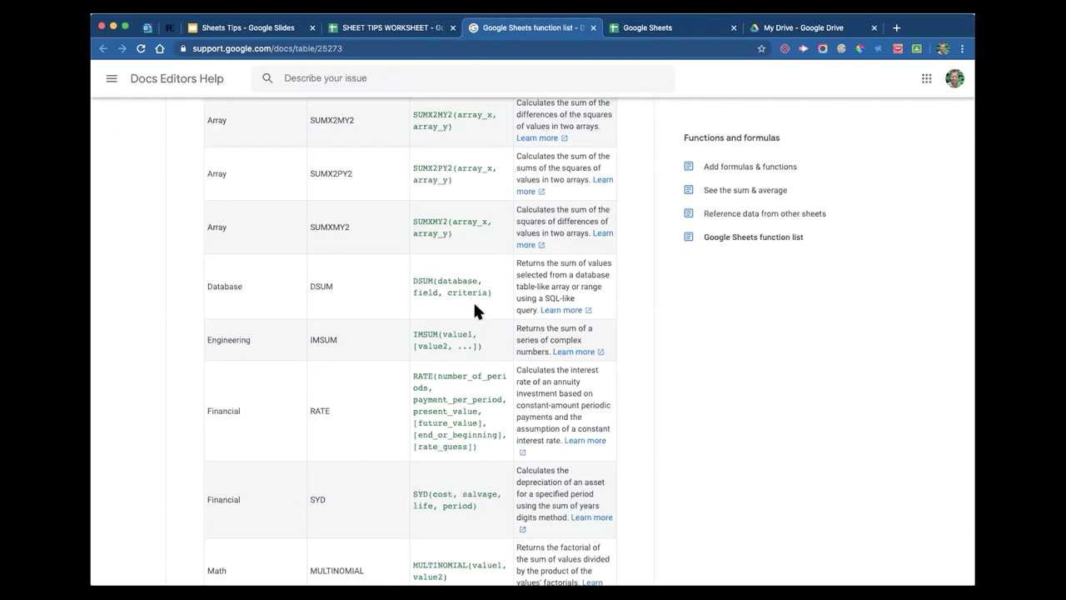
scroll(541, 297, "up", 8)
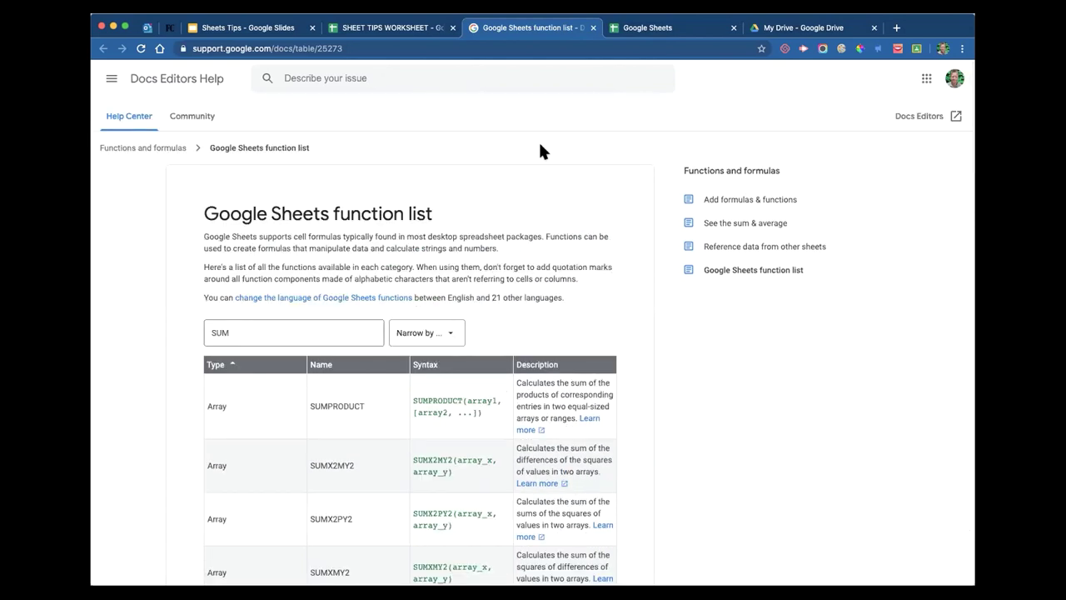
- Close the function help, spare Google Sheets and My Drive browser tabs
left_click(593, 28)
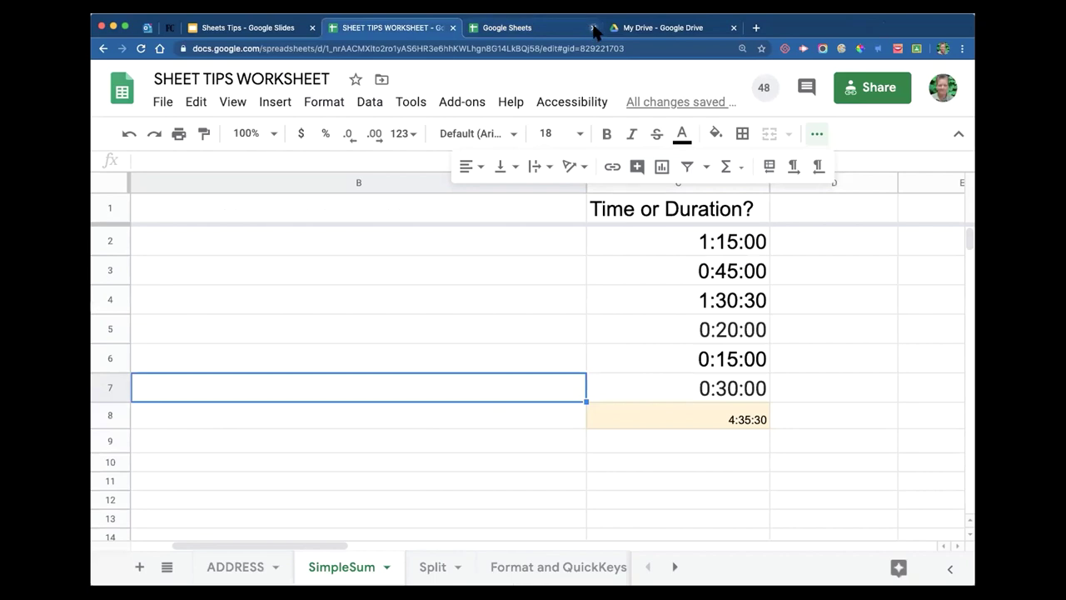
left_click(593, 27)
left_click(593, 28)
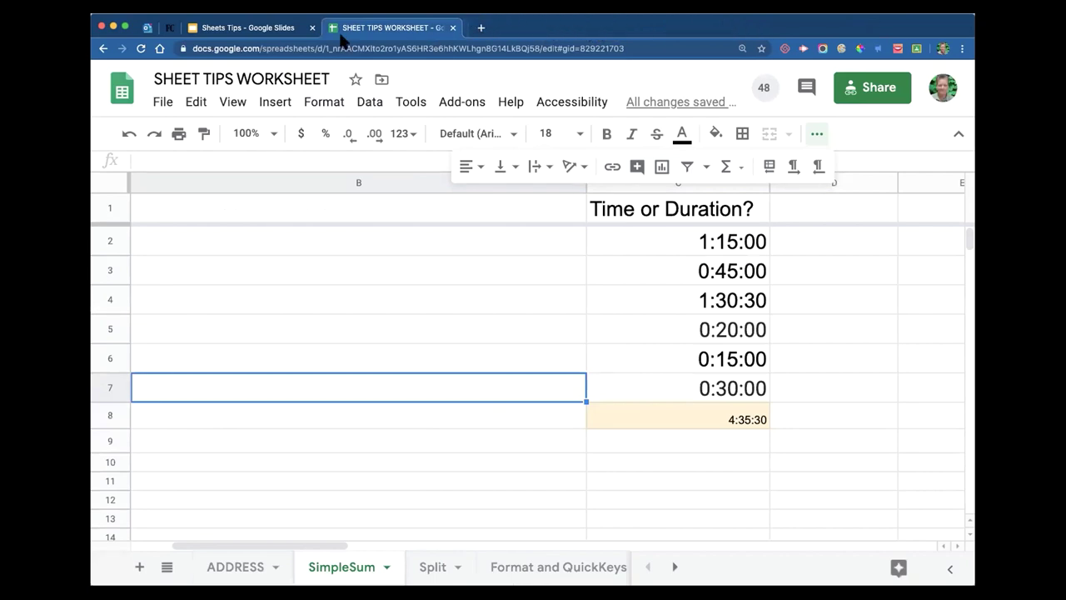
- In the Sheets Tips deck, view slide 10 and Tip 3 SPLIT DATA, then return to the worksheet
left_click(210, 32)
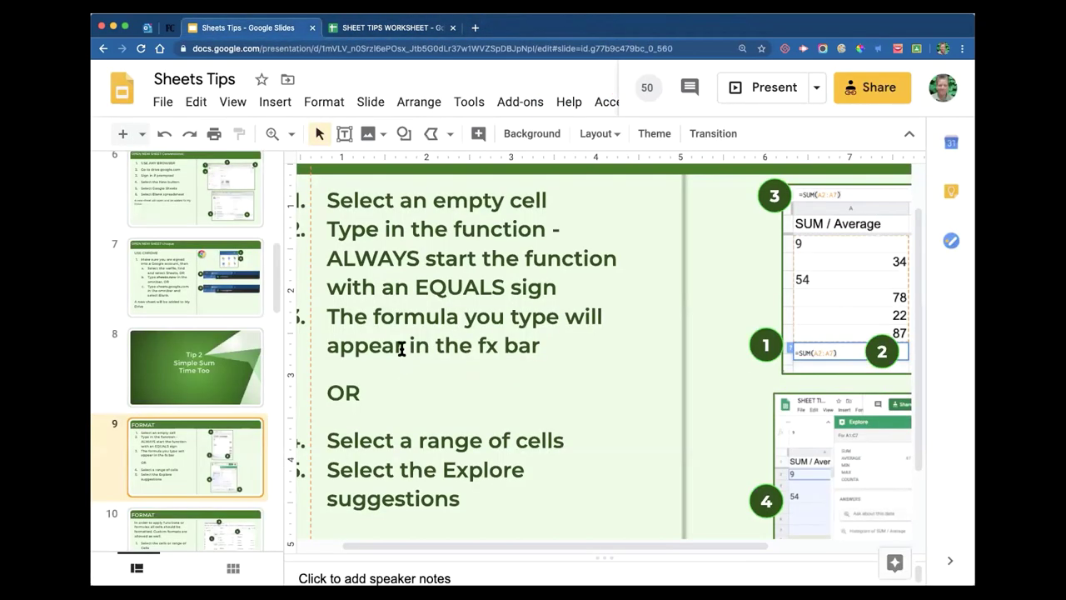
scroll(218, 392, "down", 3)
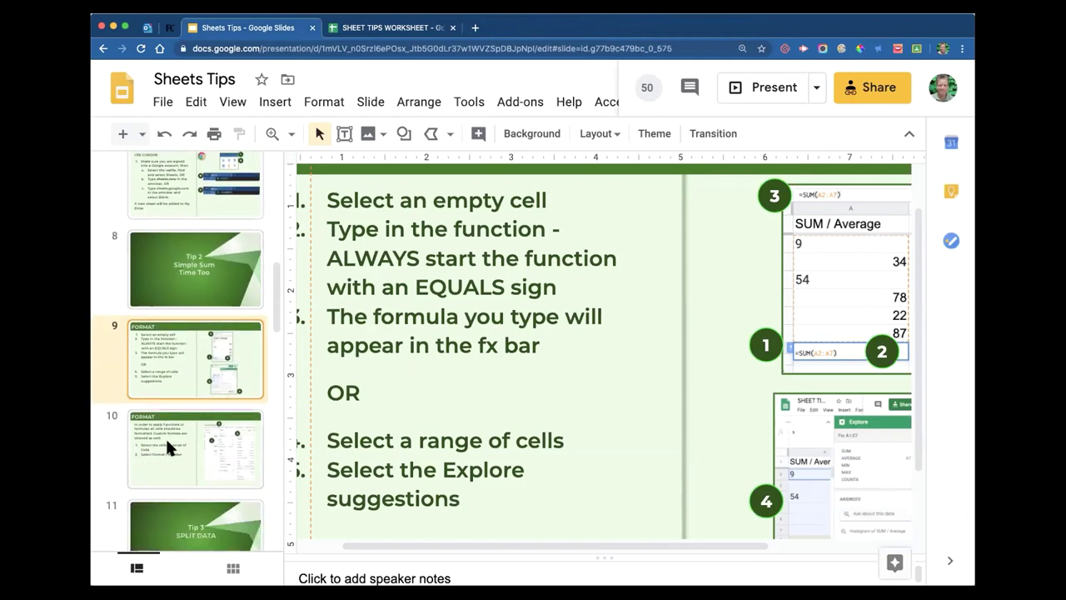
left_click(164, 436)
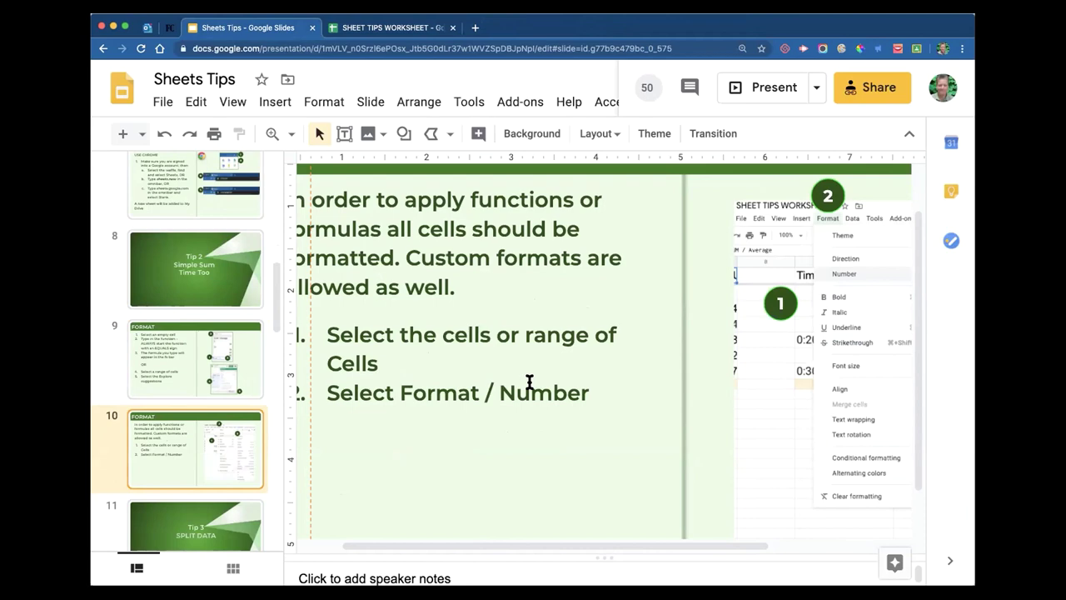
key("ctrl+minus")
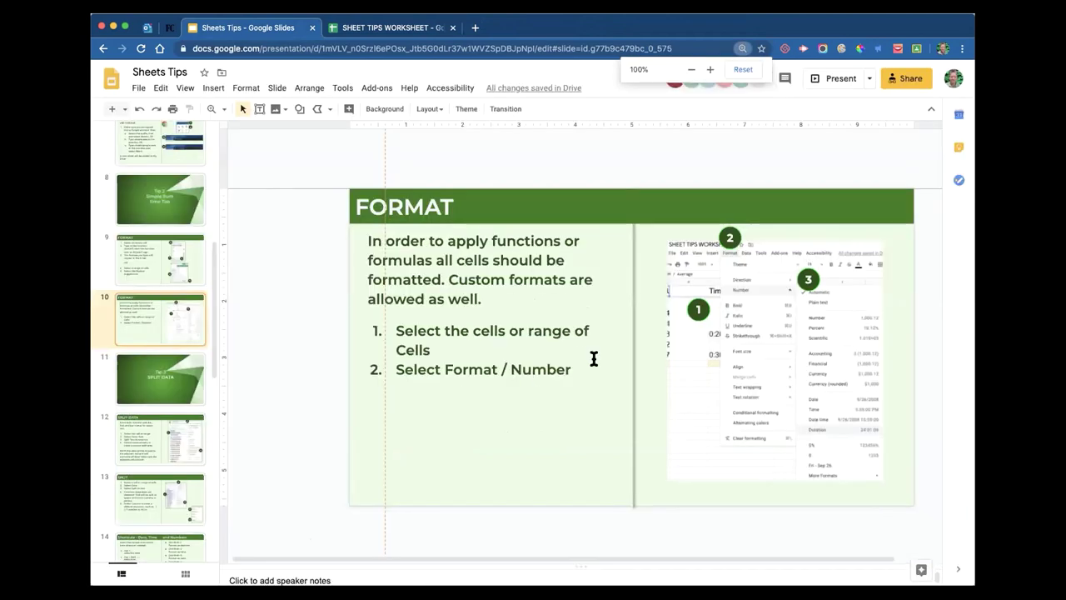
left_click(148, 397)
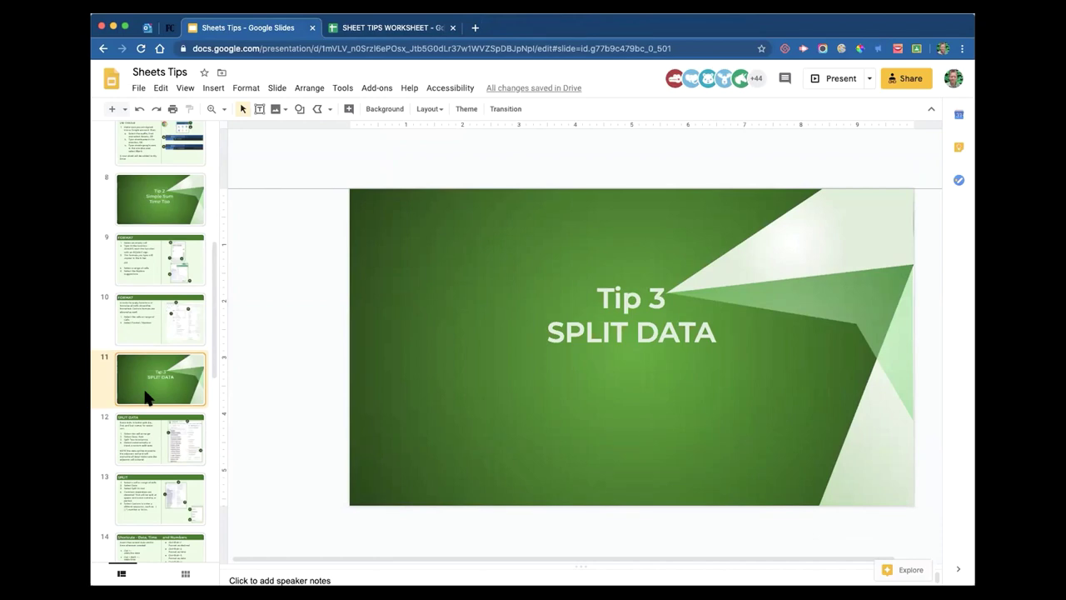
left_click(400, 30)
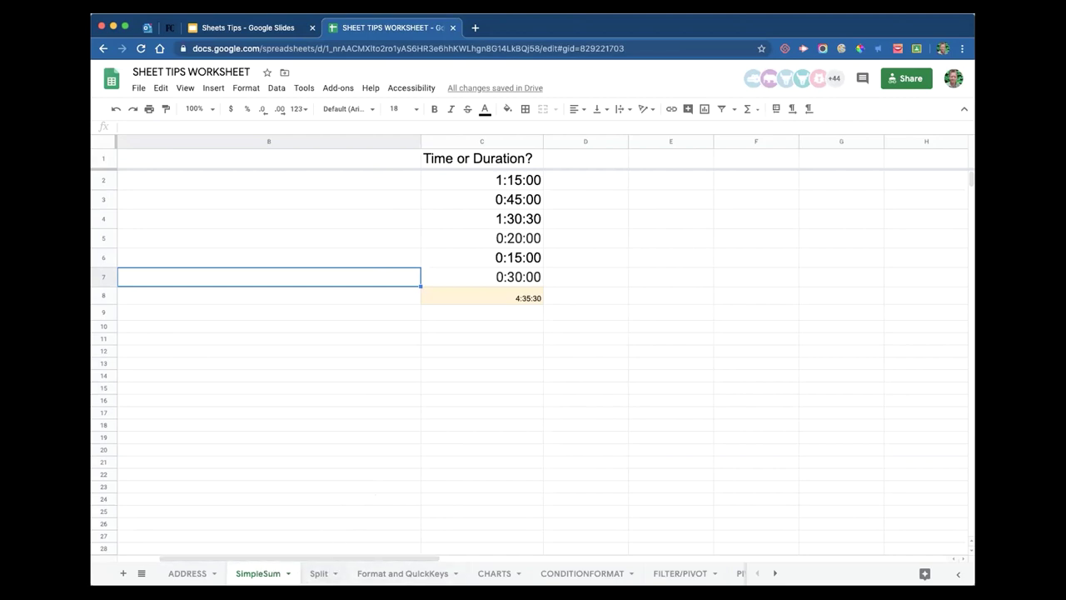
- Open the Split sheet, scroll through the NAME list, and select column B
left_click(324, 574)
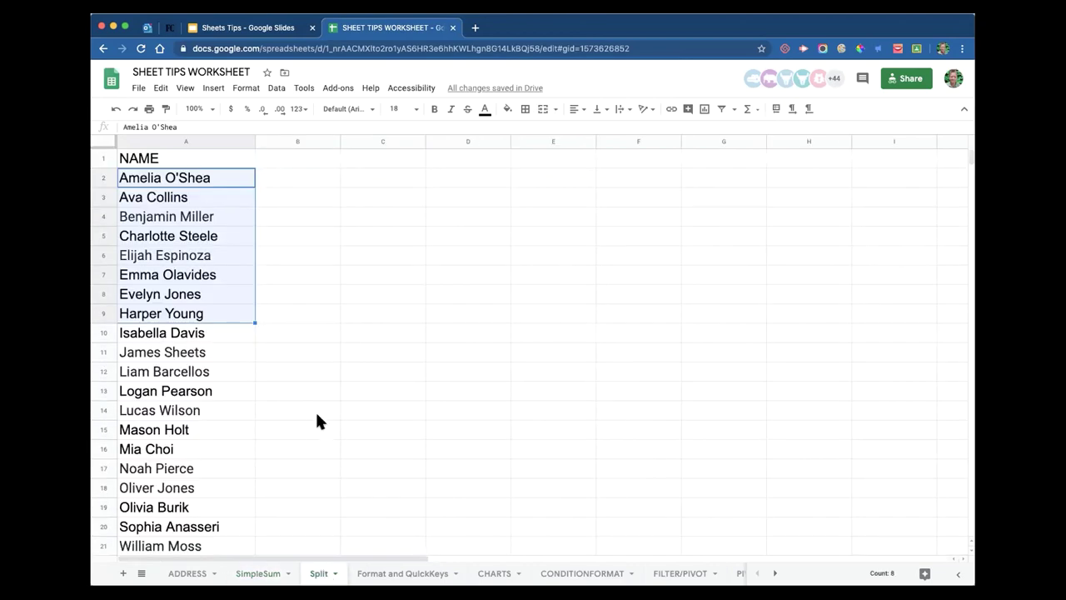
left_click(290, 369)
scroll(204, 208, "down", 5)
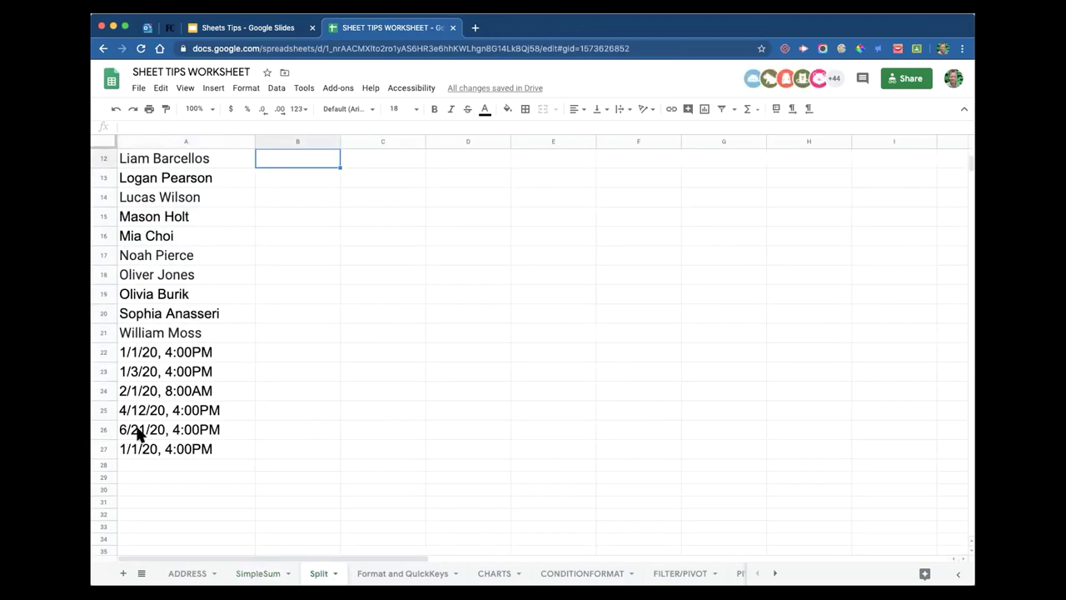
left_click(153, 331)
scroll(280, 353, "up", 5)
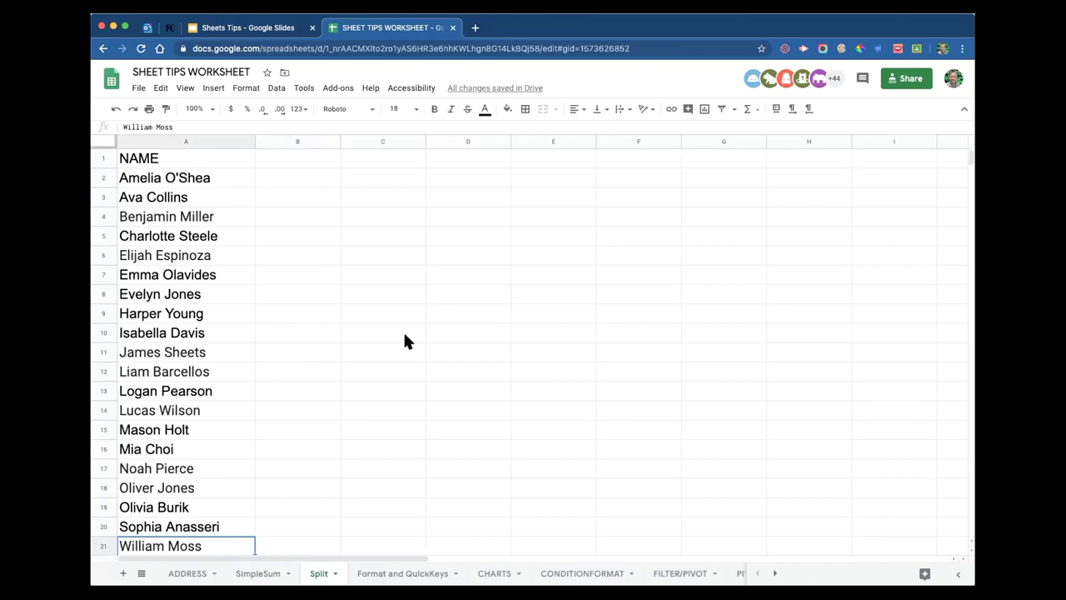
left_click(305, 179)
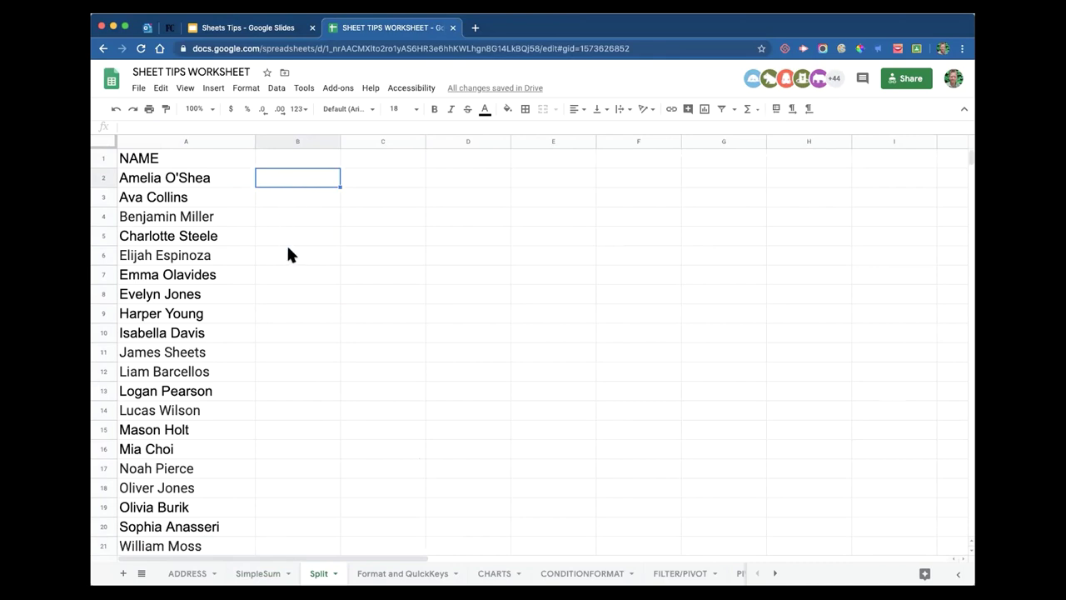
left_click(305, 143)
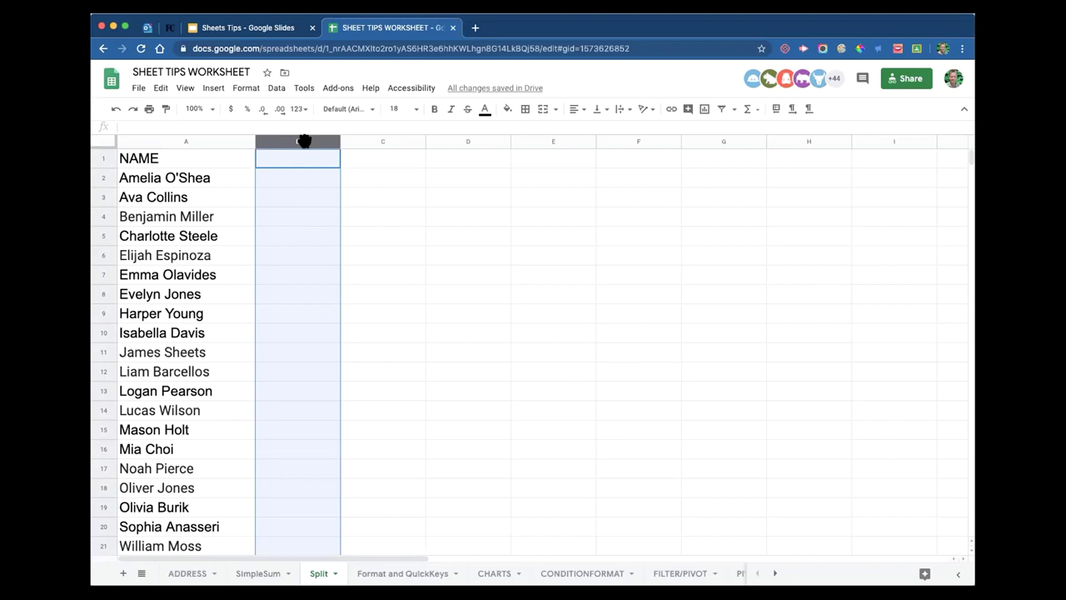
- Type marker letters s, d and f into cells of column B
left_click(300, 217)
type("s")
left_click(298, 294)
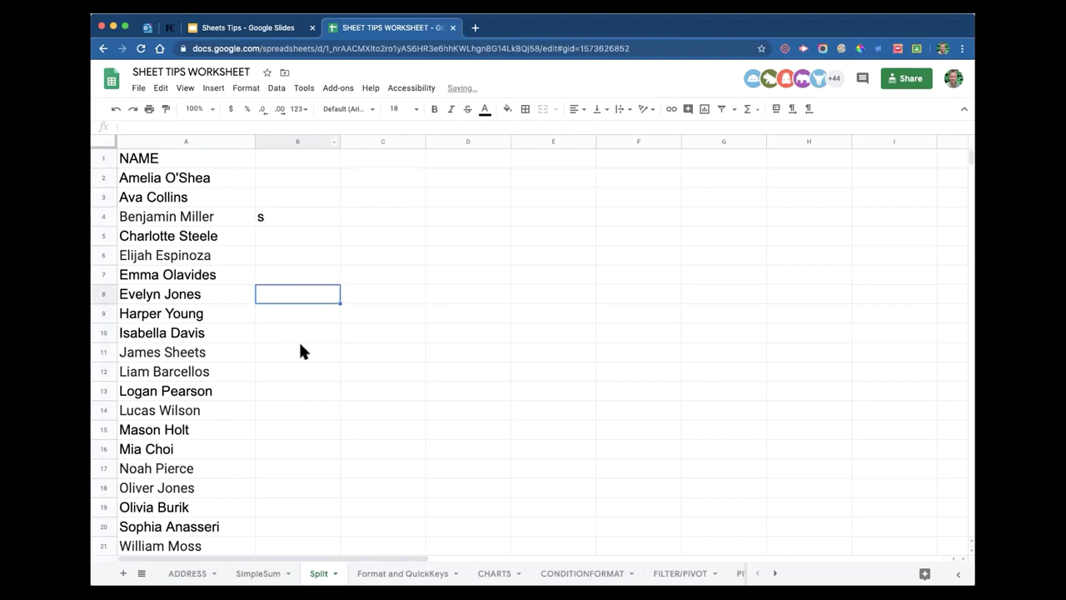
type("d")
left_click(297, 348)
left_click(294, 408)
left_click(289, 372)
type("f")
key("Tab")
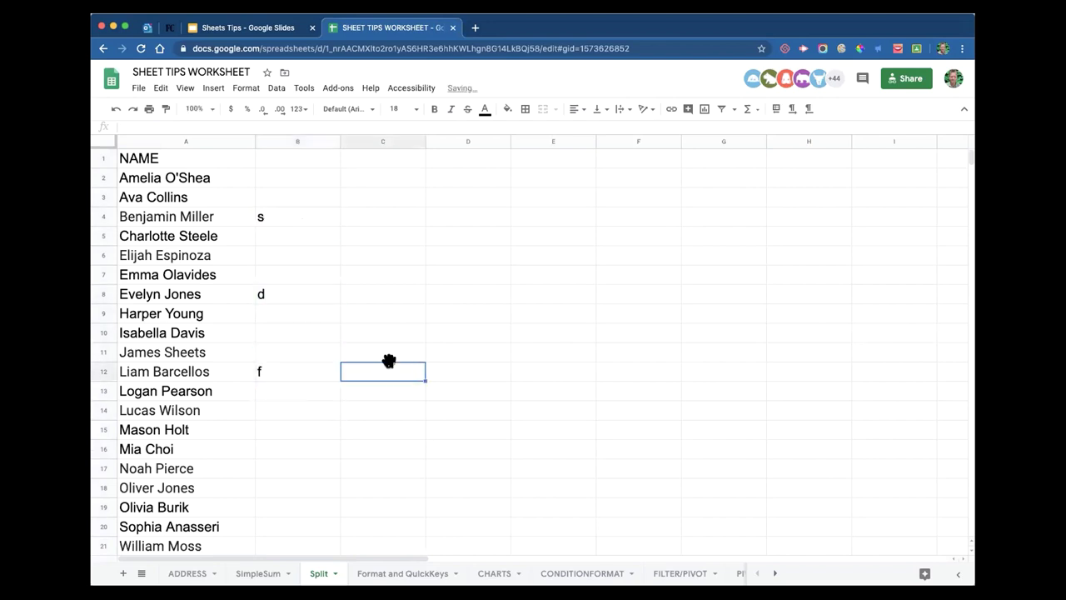
- Insert an empty column to the left of column B, then select cell A2
left_click(282, 144)
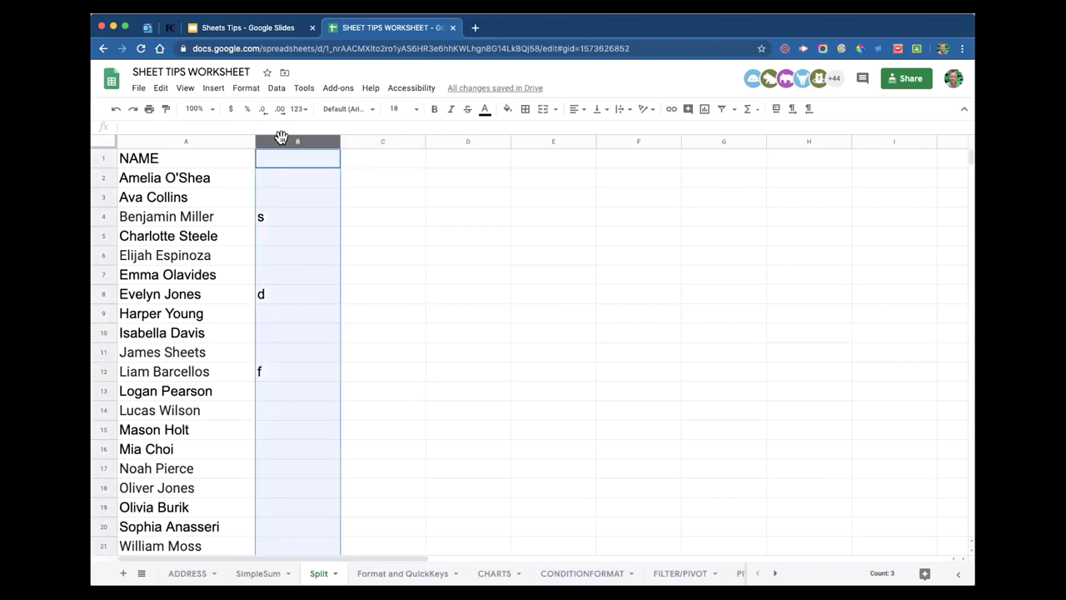
right_click(283, 143)
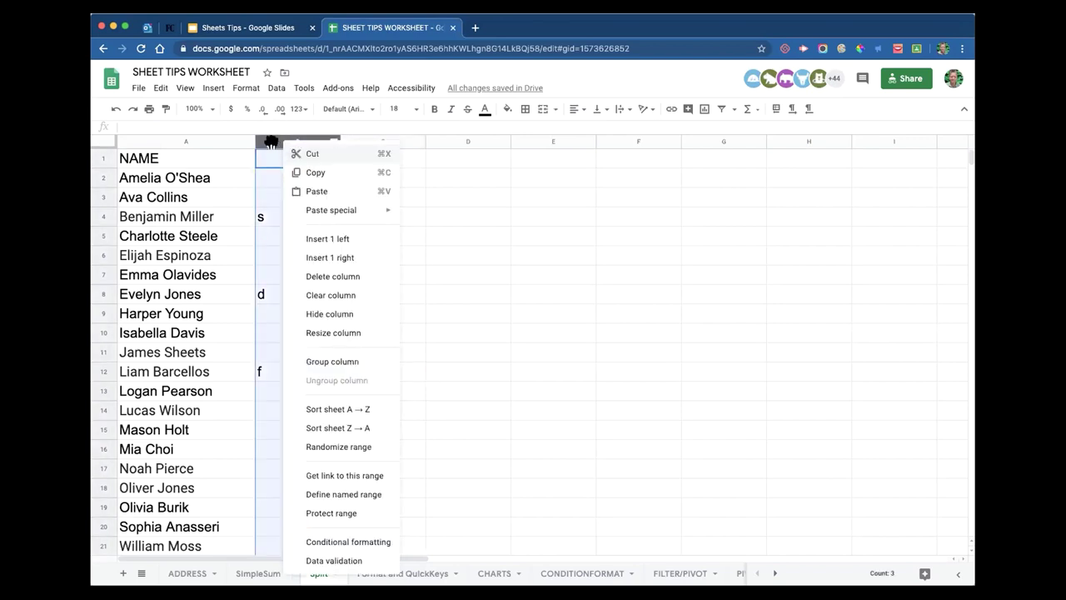
left_click(340, 240)
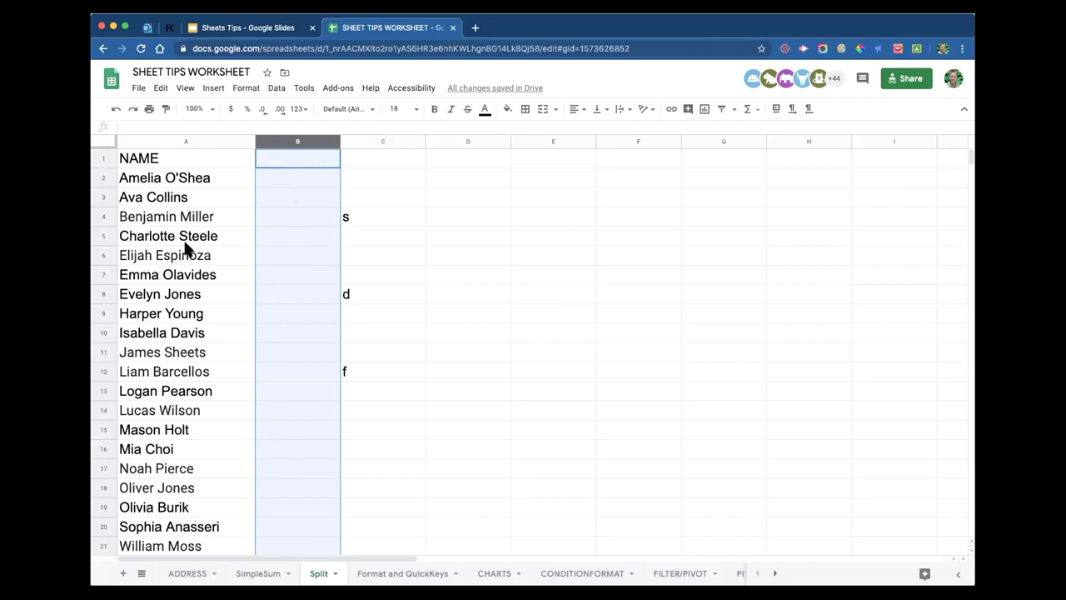
left_click(175, 177)
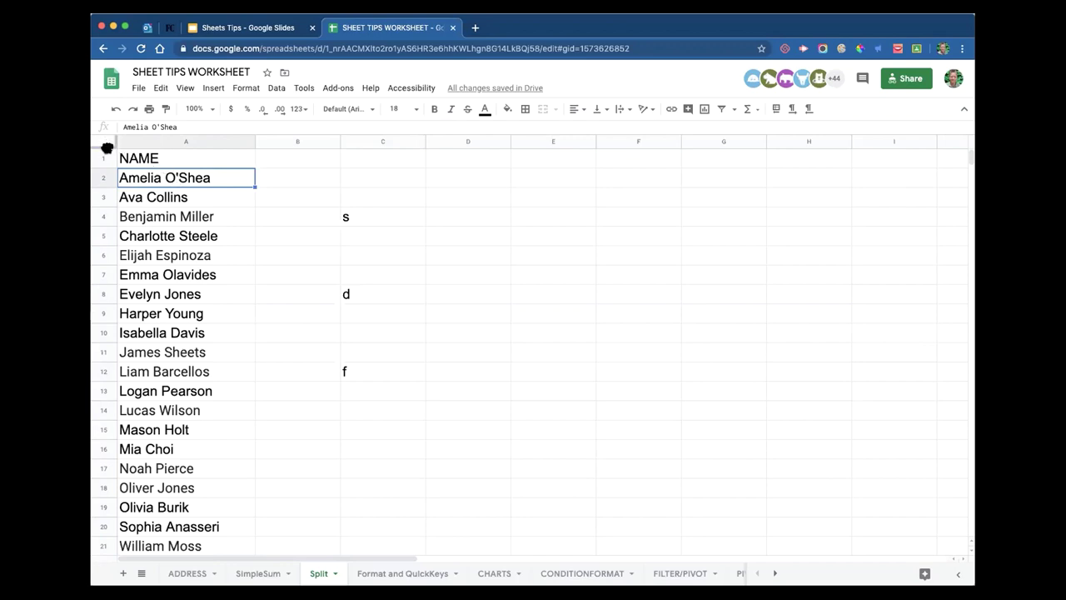
- Freeze row 1 so the NAME header stays fixed at the top
left_click_drag(109, 145, 106, 167)
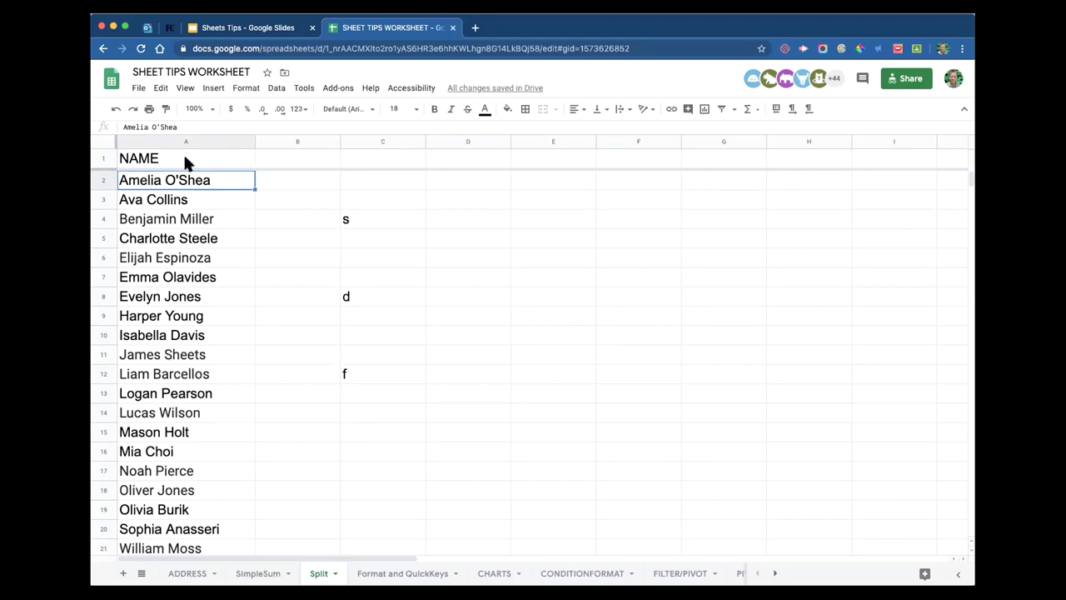
left_click(249, 143)
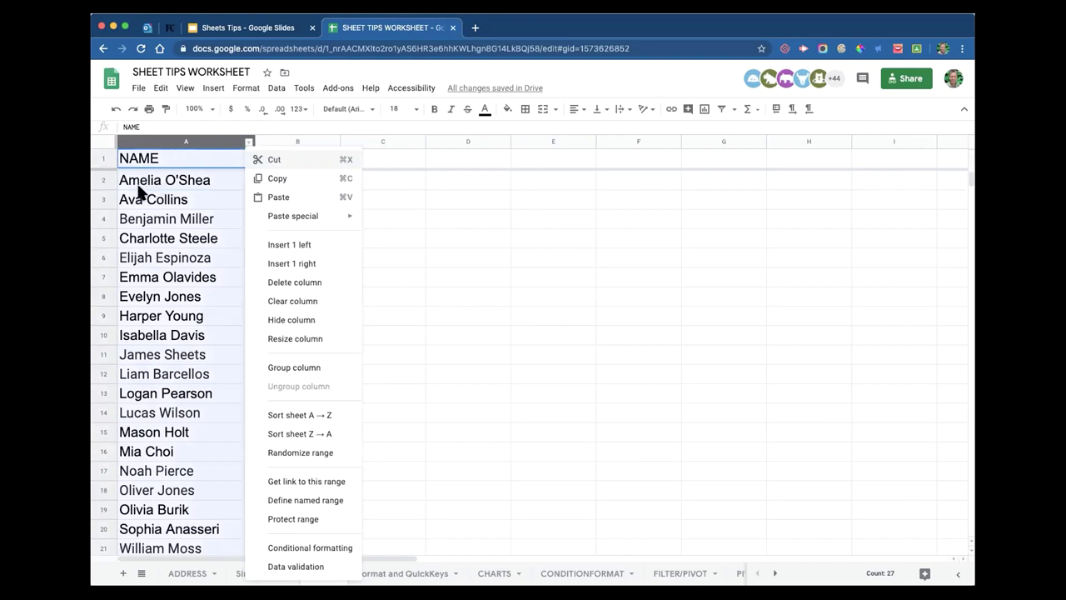
left_click(494, 257)
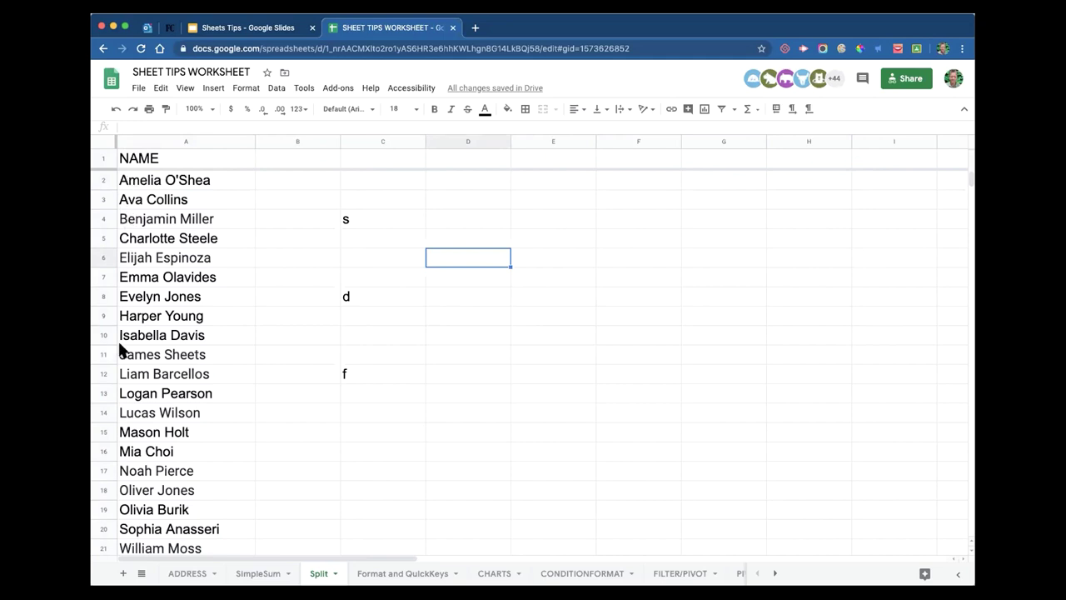
left_click(161, 182)
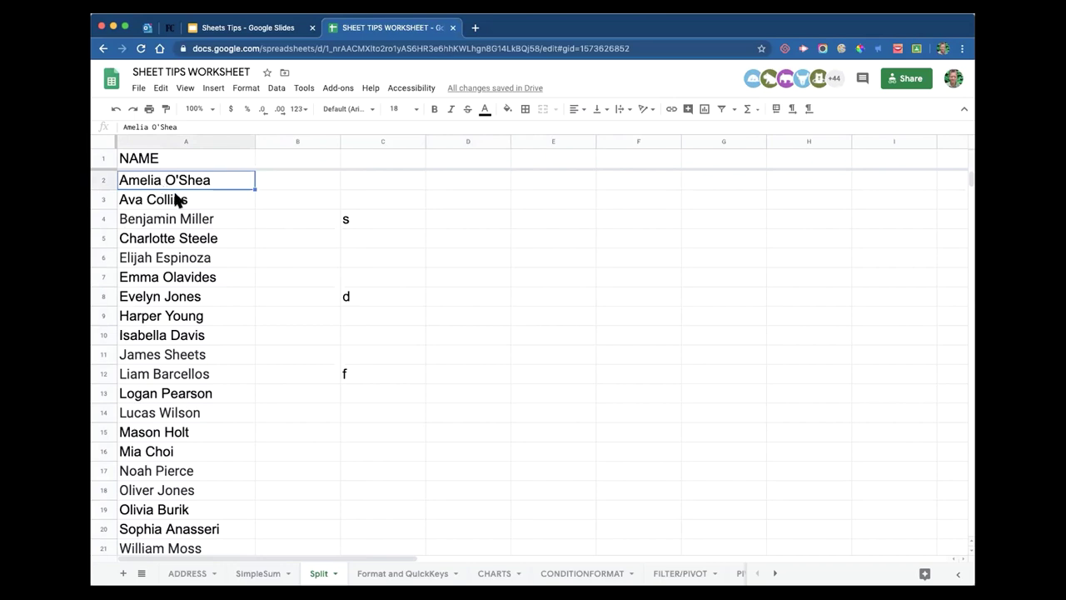
scroll(214, 255, "down", 2)
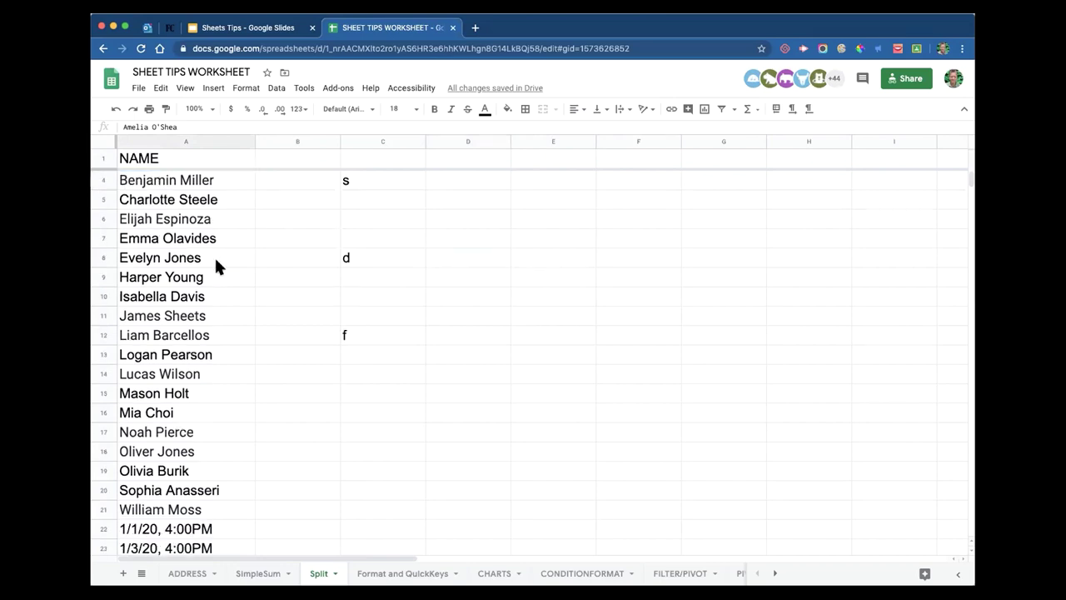
left_click(142, 508, "shift")
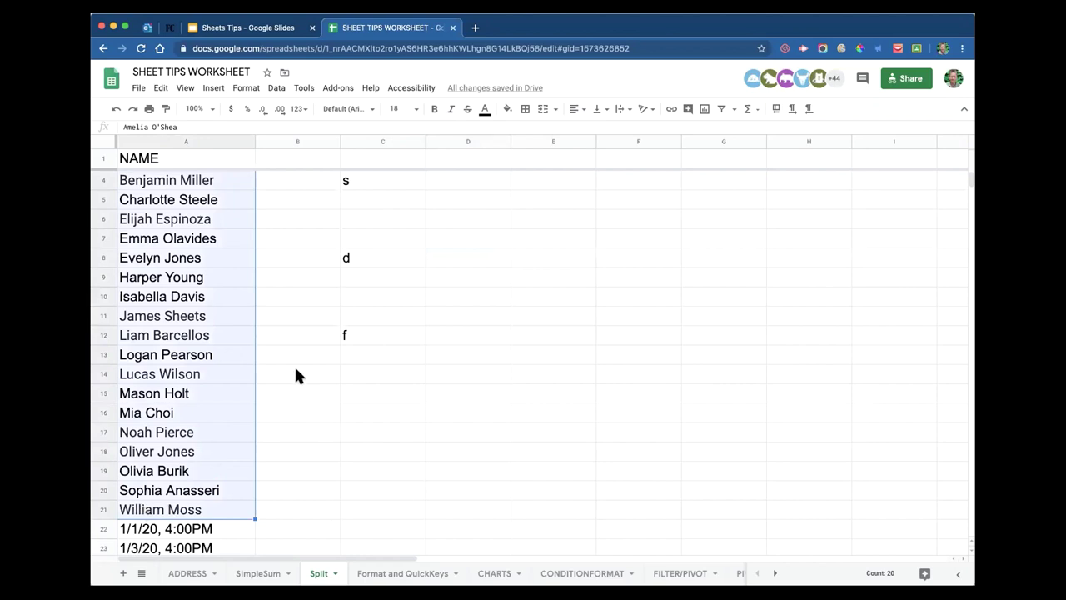
scroll(296, 369, "up", 2)
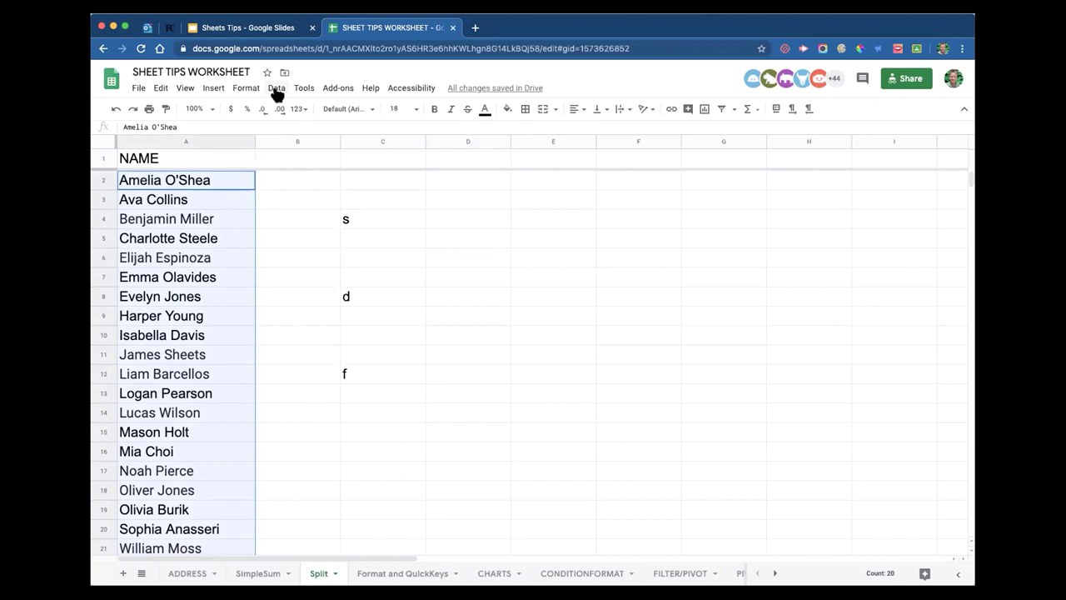
- Split the selected names into first and last name columns using Space as separator
left_click(278, 90)
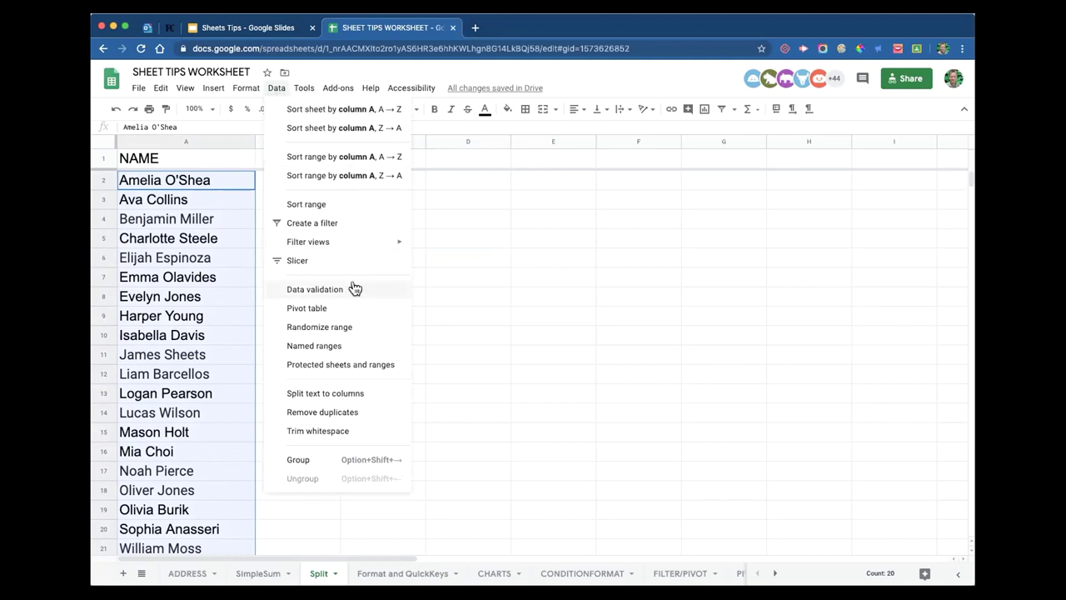
left_click(350, 396)
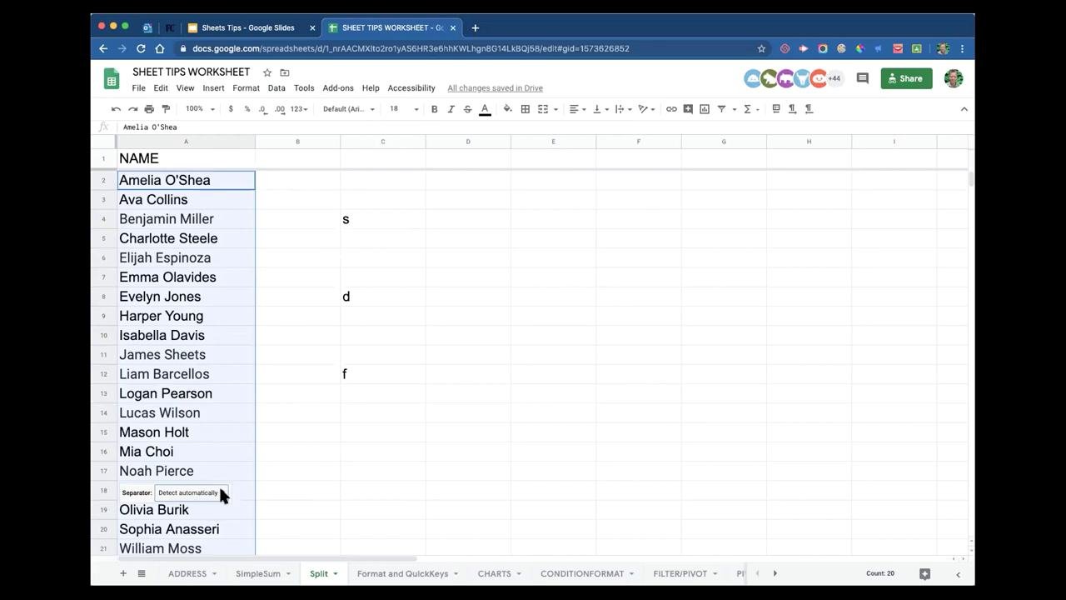
left_click(221, 491)
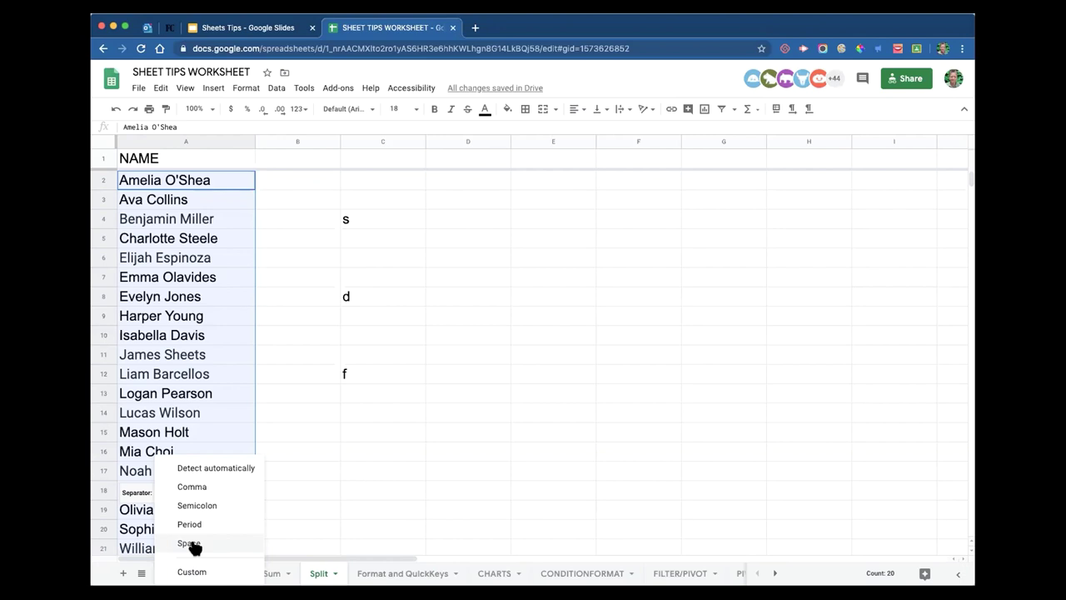
left_click(190, 544)
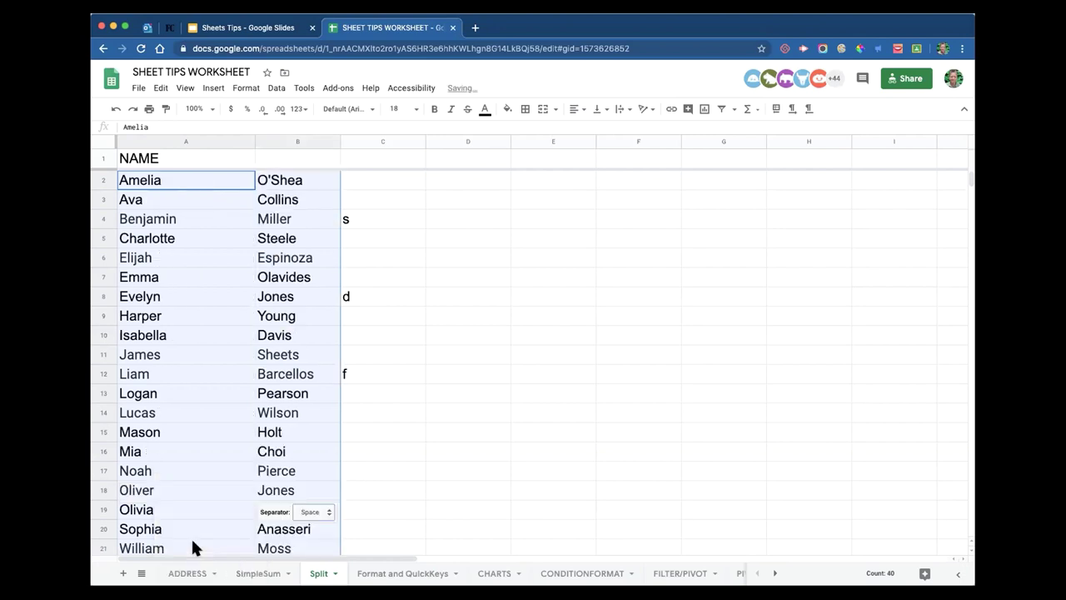
- Sort the sheet A→Z by the surnames in column B
left_click(402, 261)
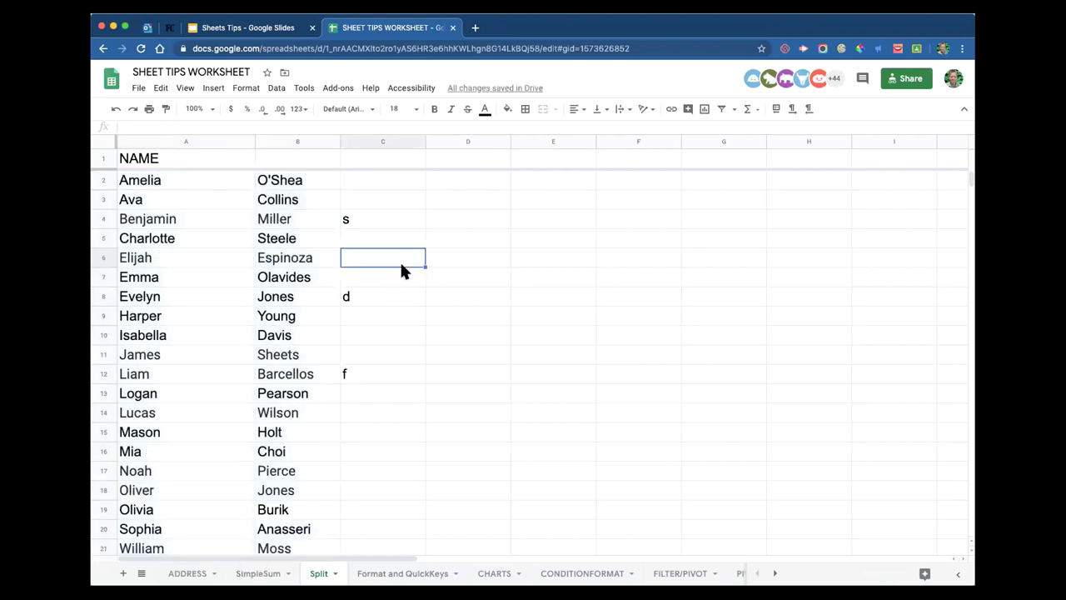
left_click(333, 141)
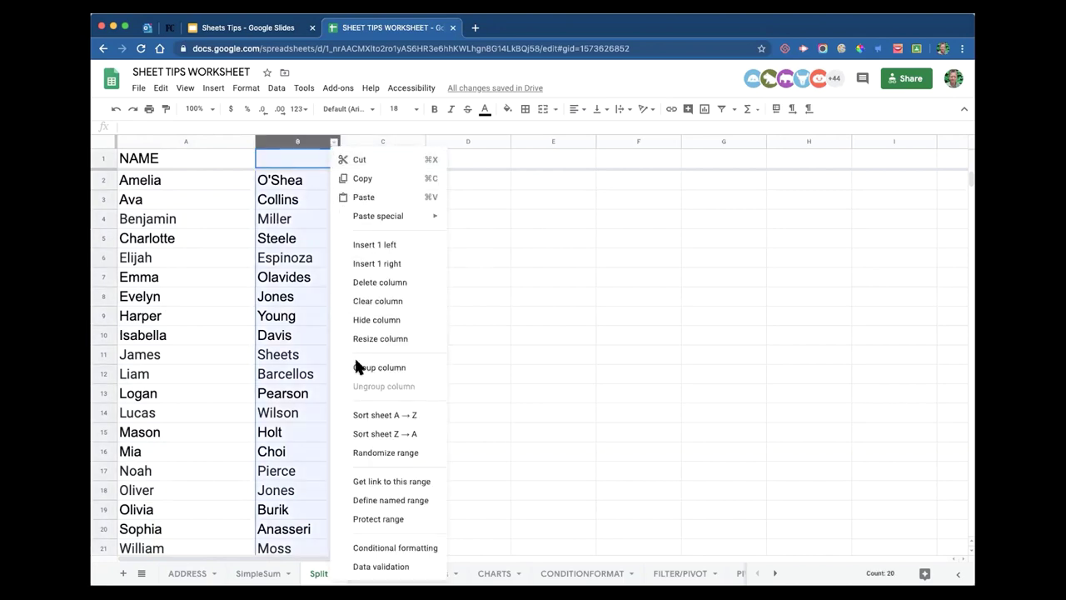
left_click(372, 417)
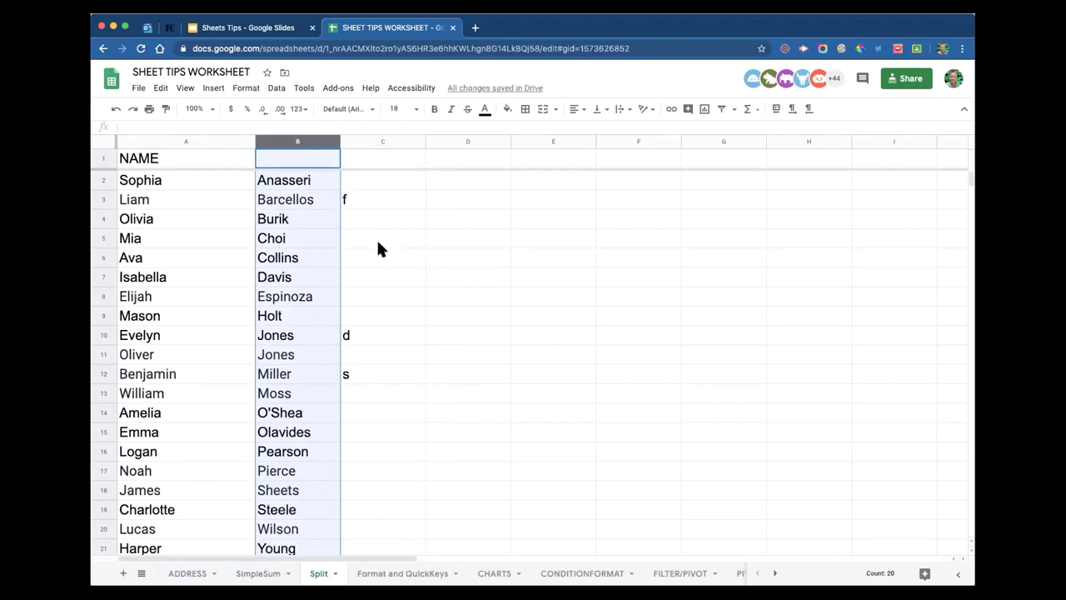
scroll(391, 262, "down", 1)
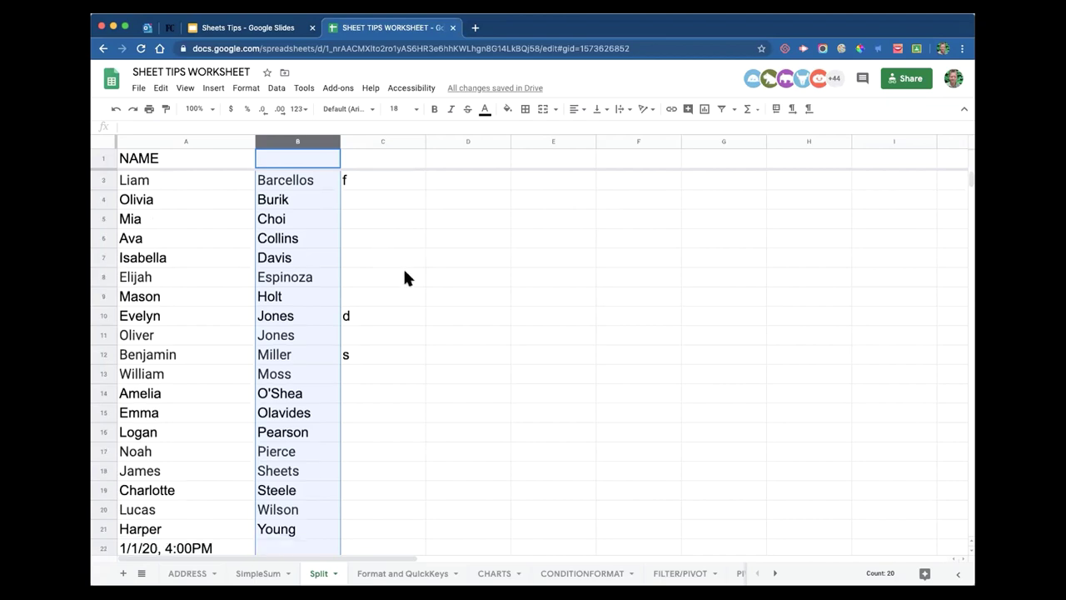
scroll(402, 271, "up", 1)
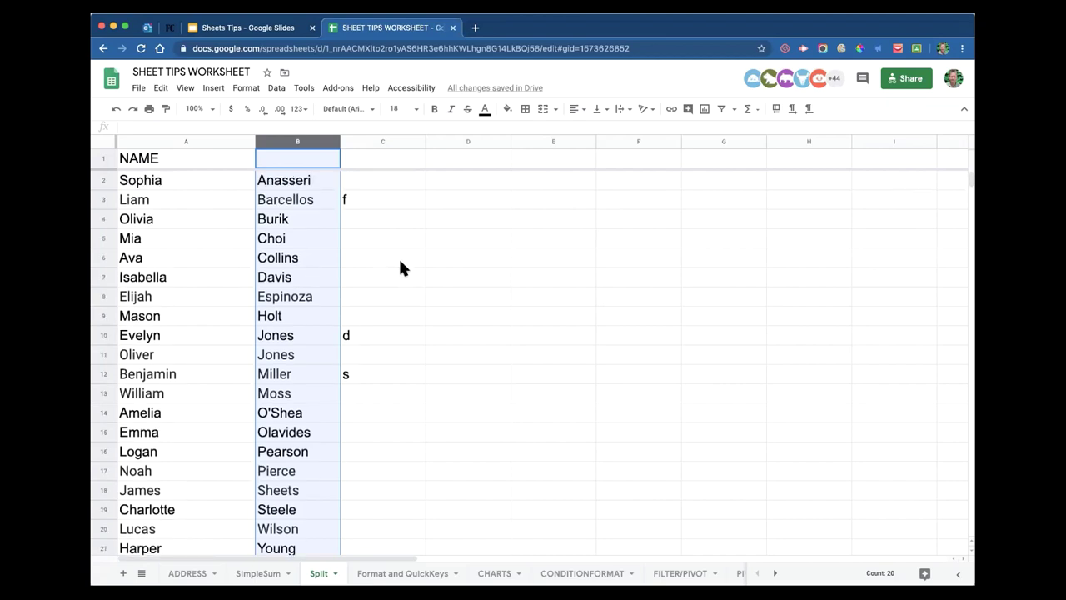
left_click(399, 260)
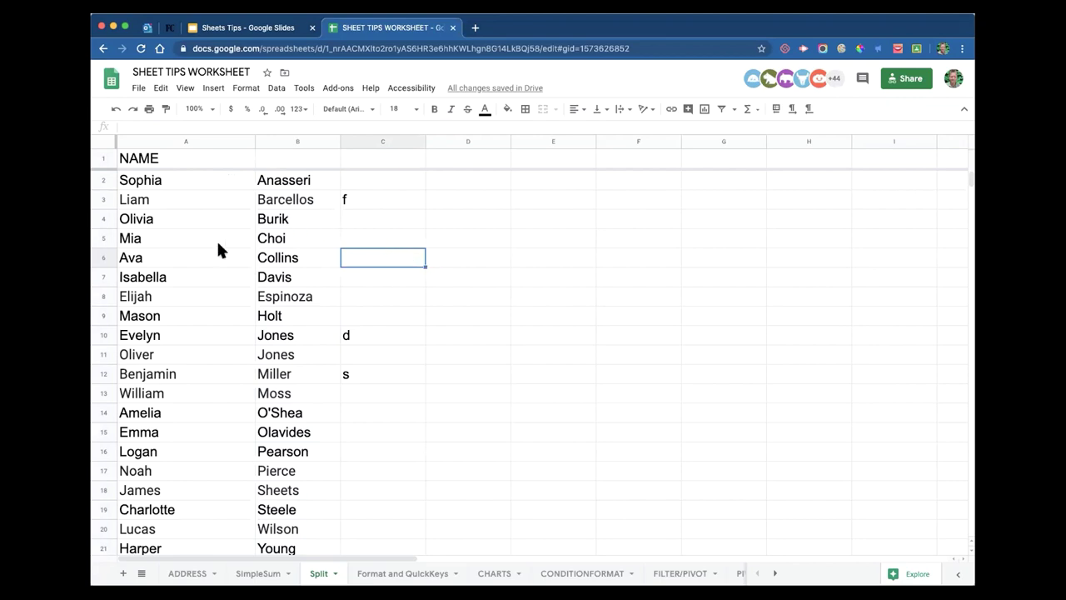
scroll(230, 240, "down", 1)
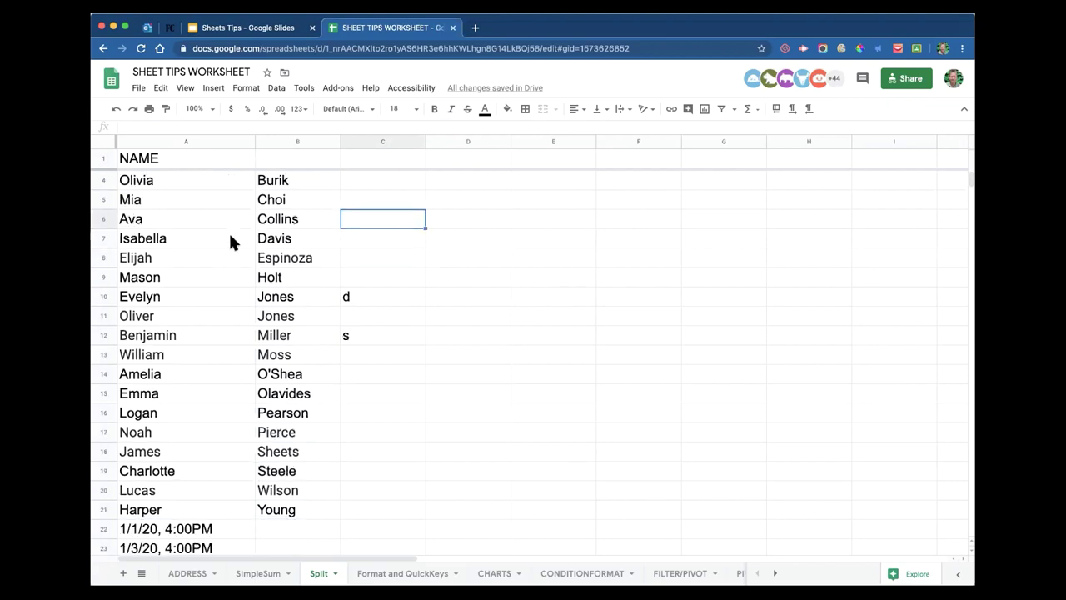
left_click(752, 109)
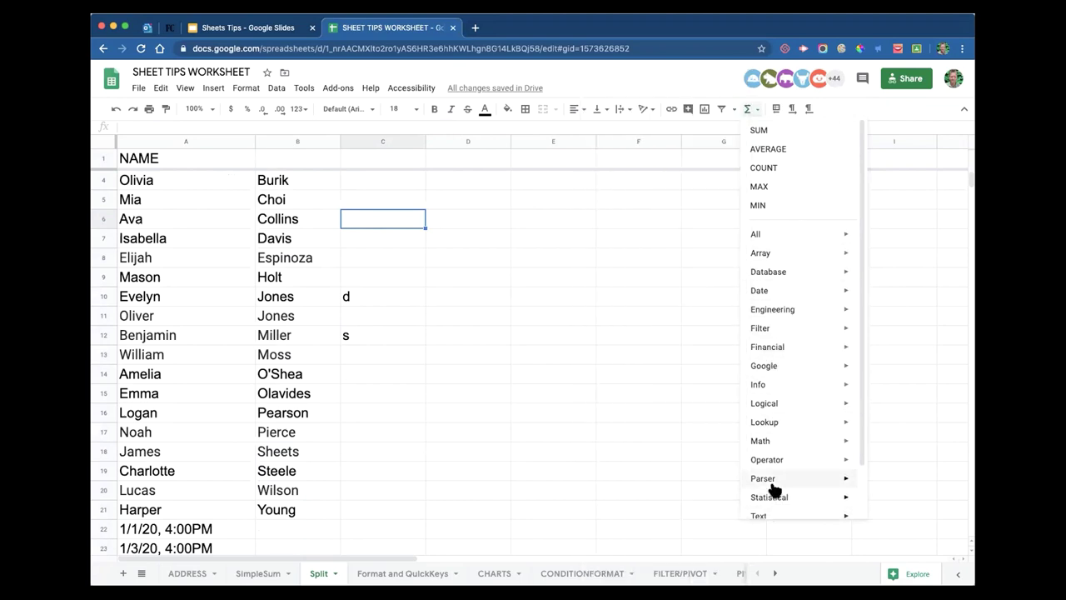
scroll(773, 490, "down", 2)
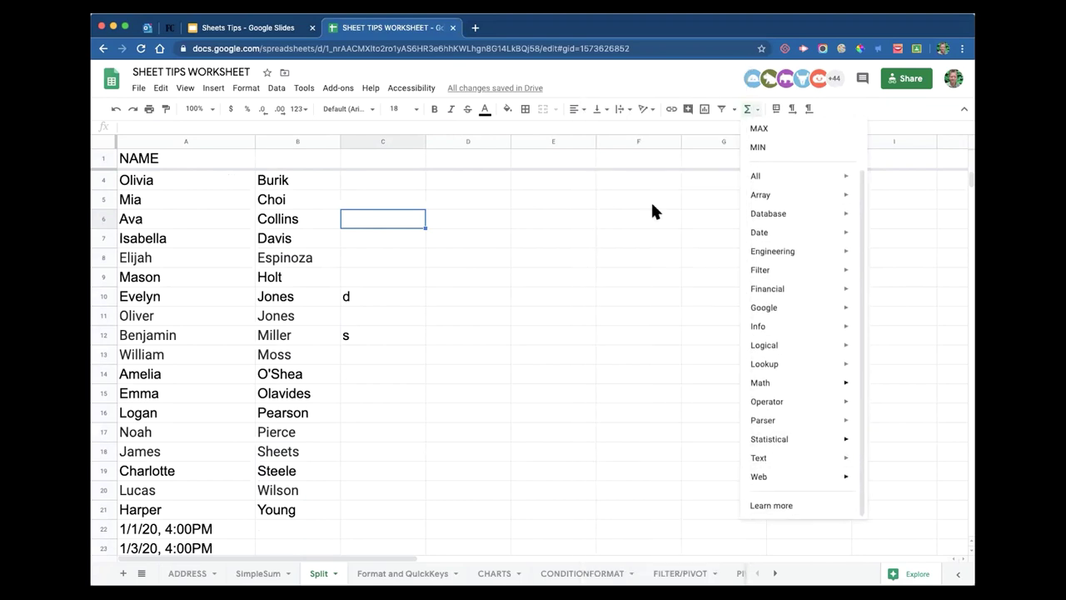
left_click(618, 86)
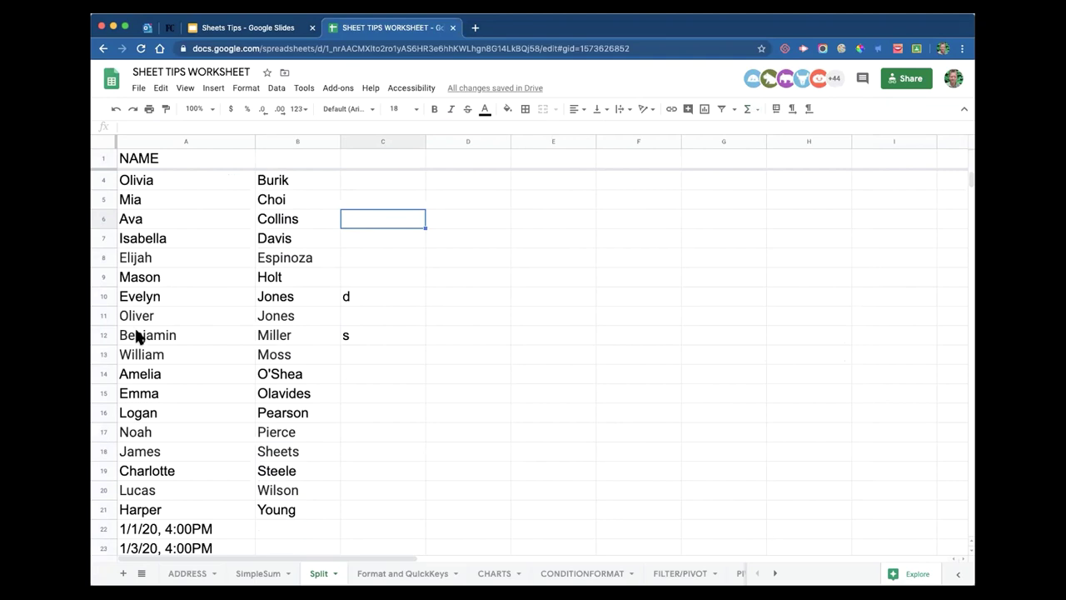
scroll(196, 288, "down", 3)
scroll(198, 294, "down", 1)
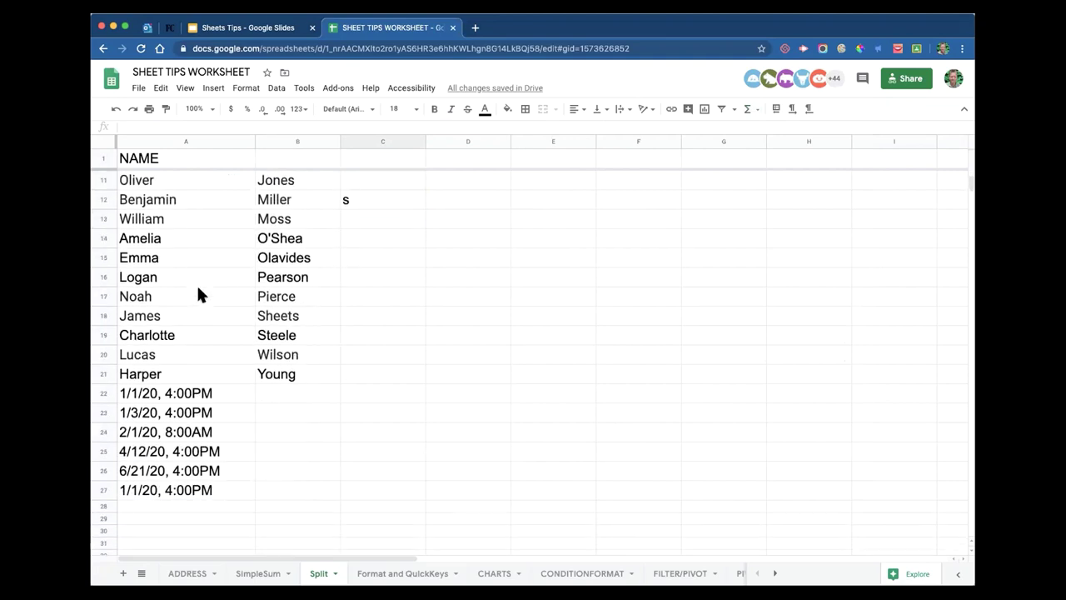
left_click(136, 398)
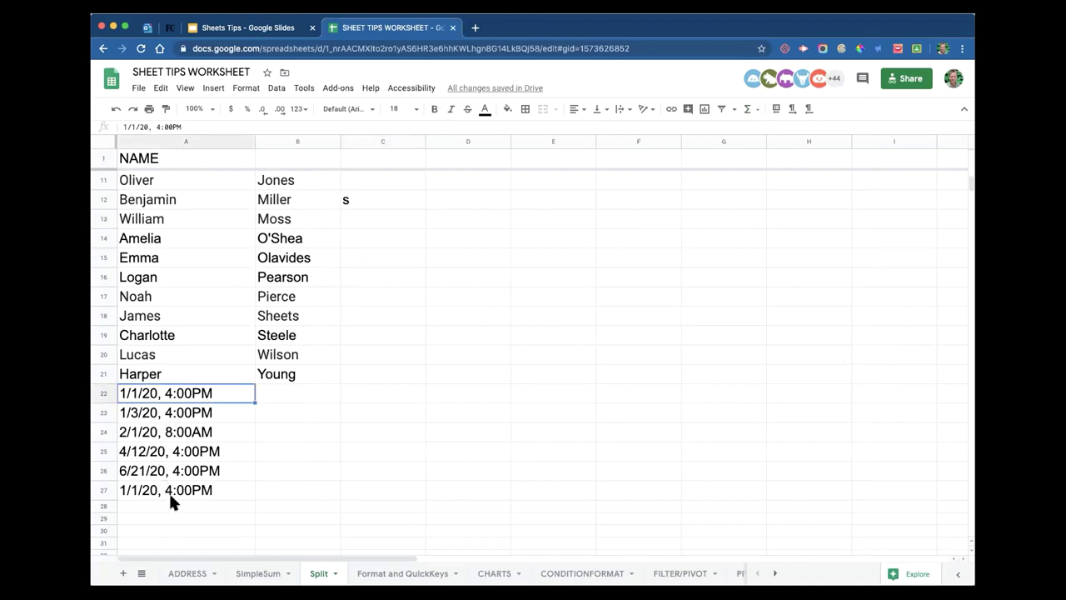
left_click(200, 491, "shift")
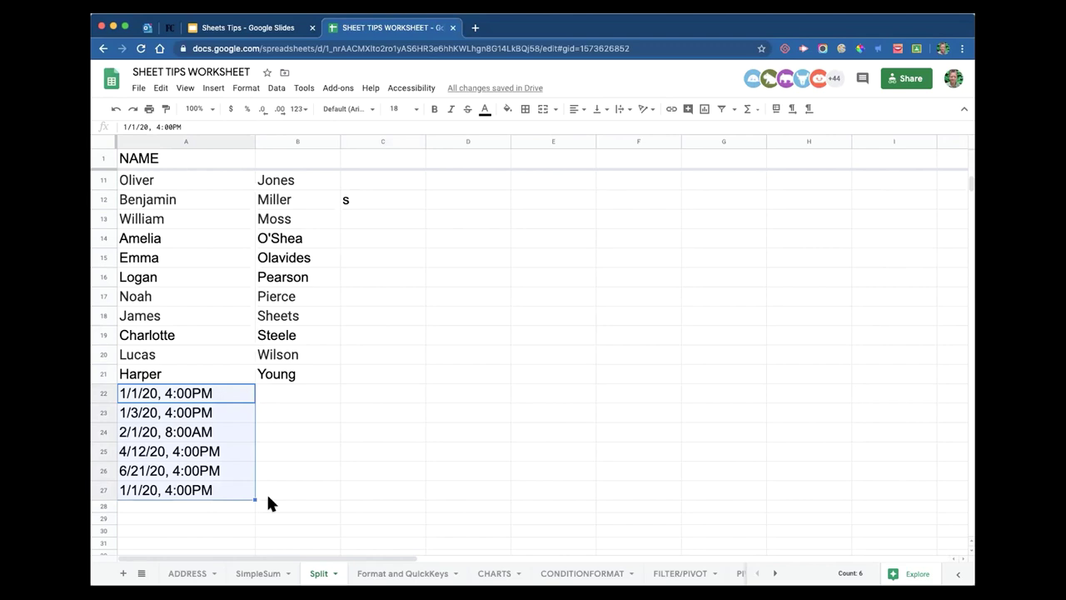
left_click(294, 490)
scroll(346, 324, "up", 5)
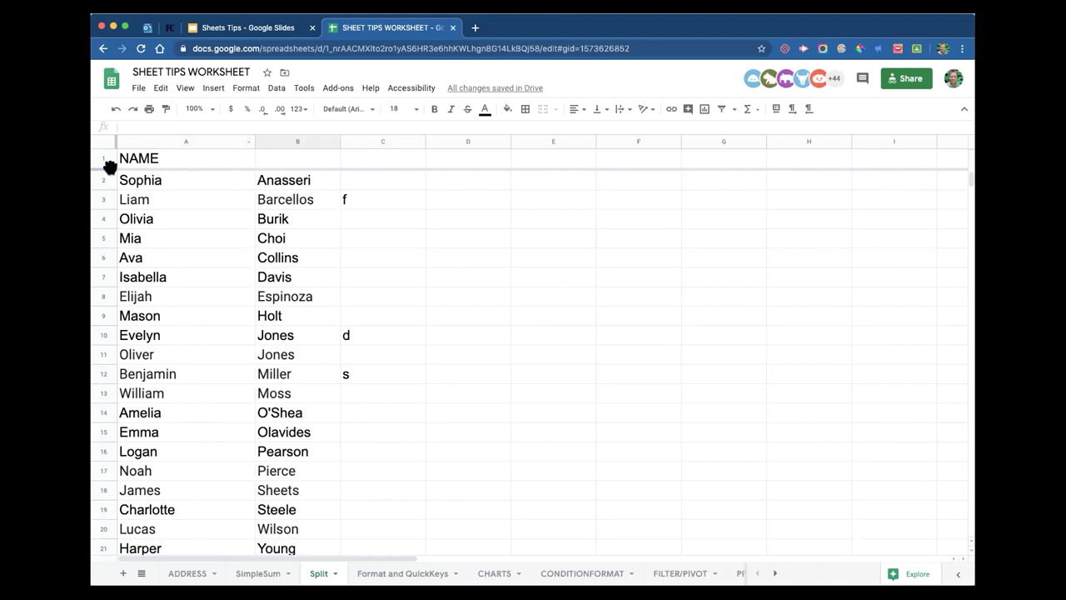
- Unfreeze the NAME header row, then start dragging the freeze bar back down
left_click_drag(109, 166, 107, 143)
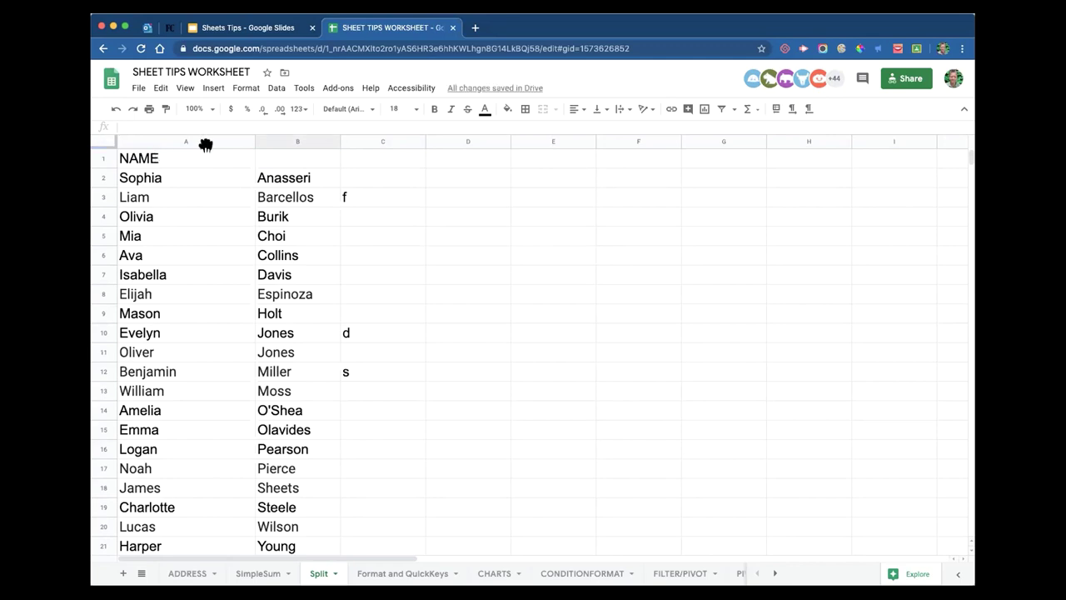
left_click_drag(105, 143, 104, 167)
- Fill header row 1 with blue
left_click(102, 158)
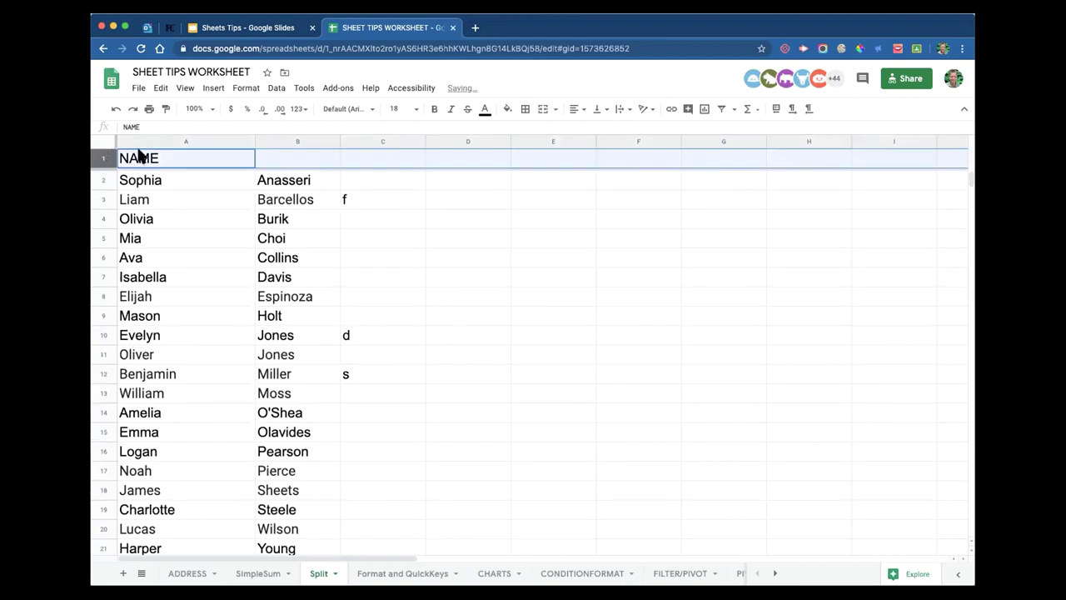
left_click(507, 113)
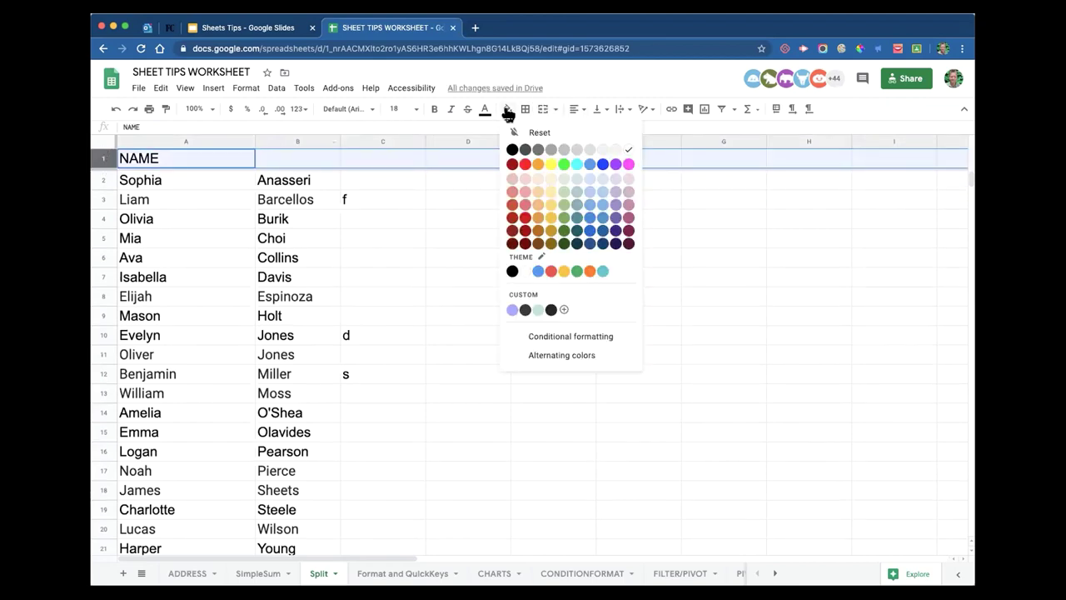
left_click(589, 164)
left_click(428, 198)
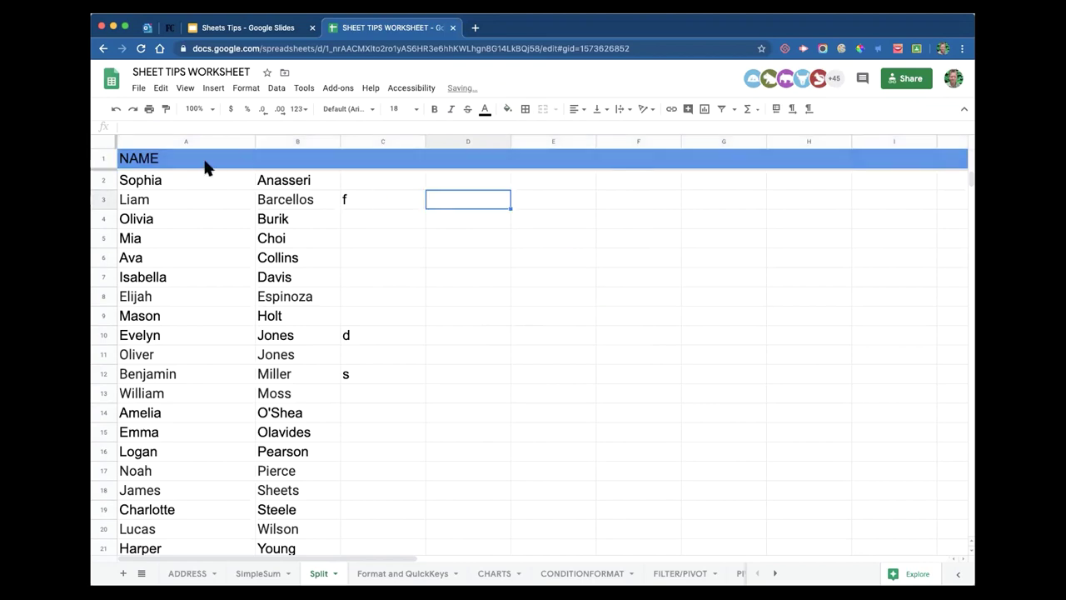
- Make the header text white and freeze only row 1
left_click(180, 161)
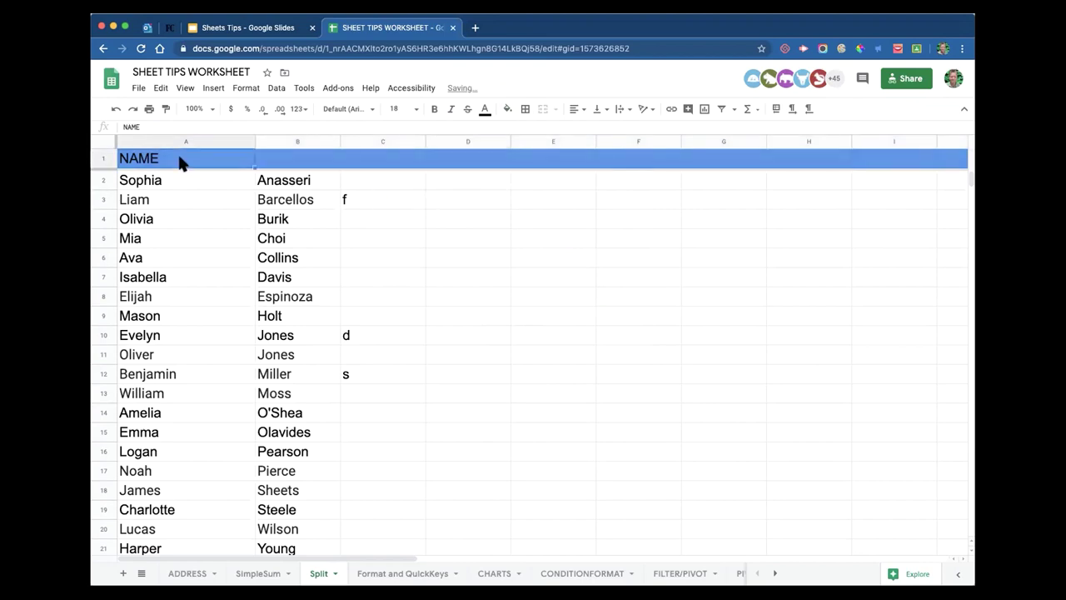
left_click(485, 109)
left_click(605, 150)
left_click(408, 218)
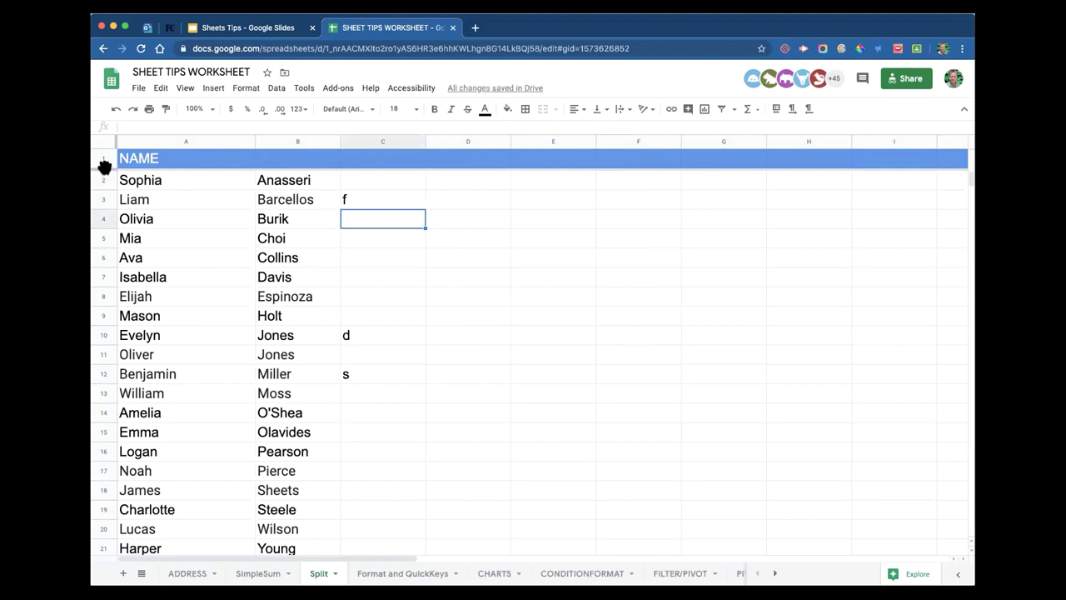
left_click_drag(103, 168, 105, 189)
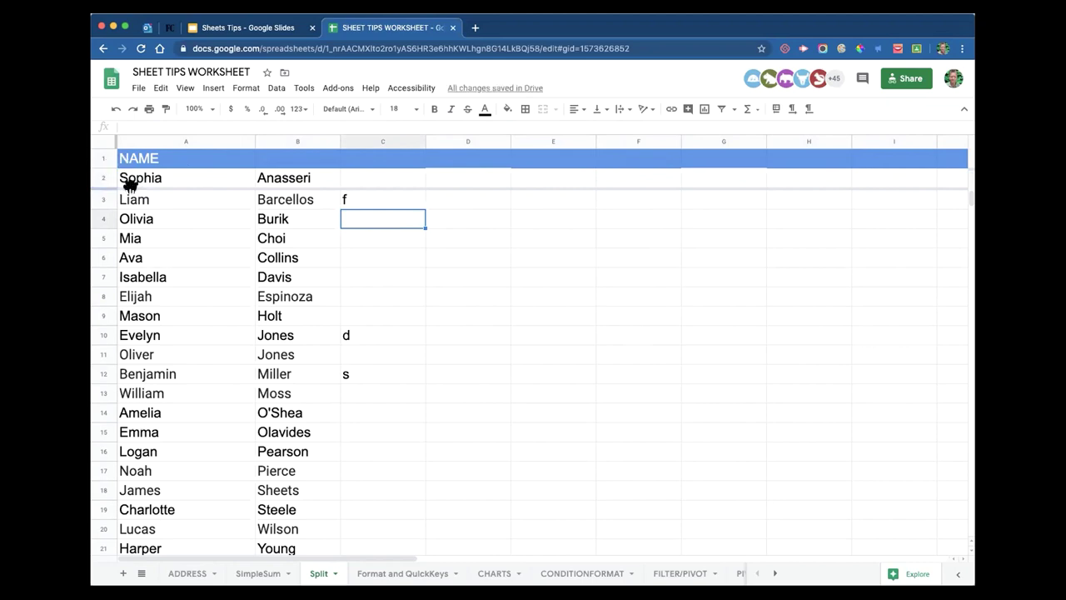
mouse_move(131, 187)
left_mouse_down()
mouse_move(125, 159)
mouse_move(129, 166)
left_mouse_up()
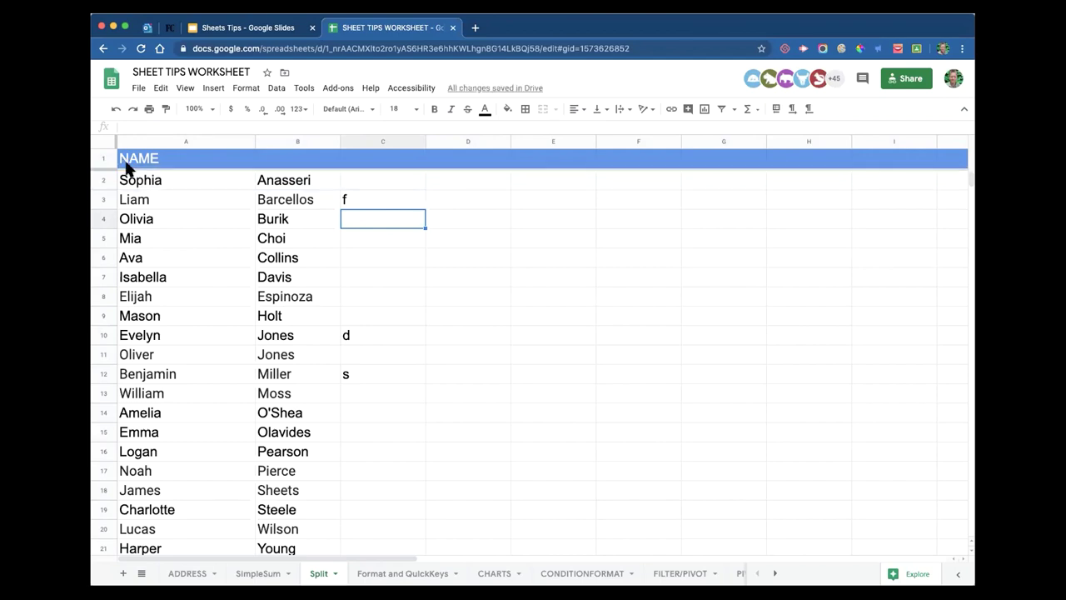
- Add the heading LAST in B1 with white text
left_click(296, 163)
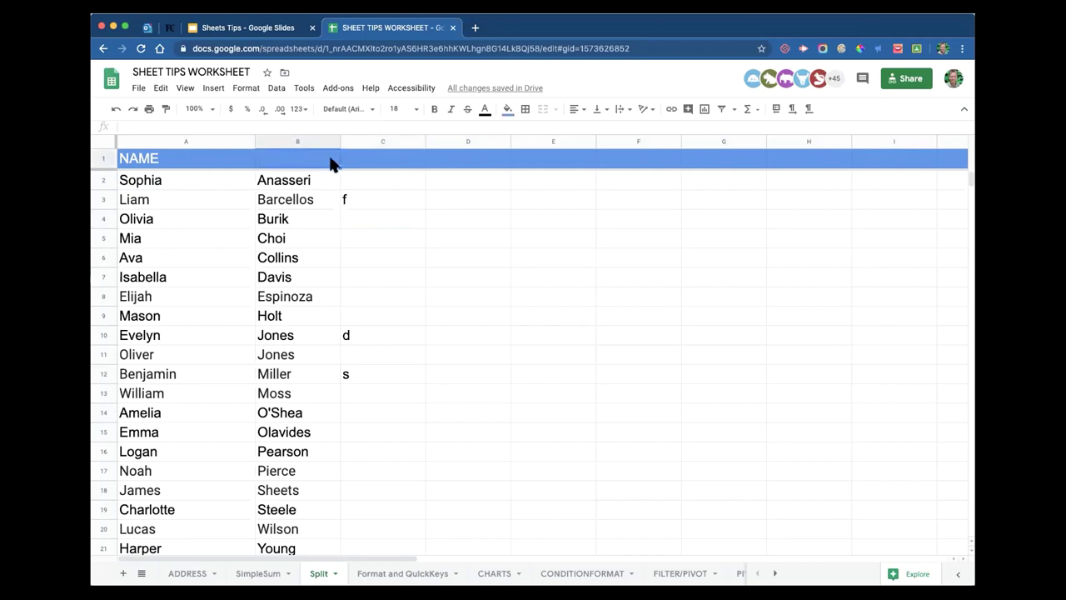
type("LAST")
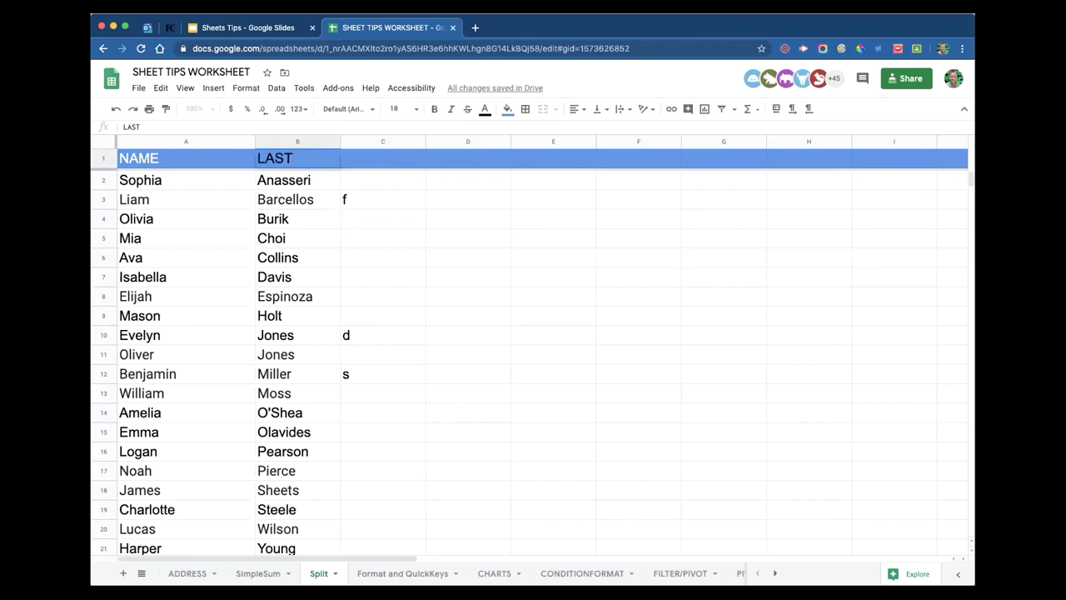
left_click_drag(291, 158, 255, 159)
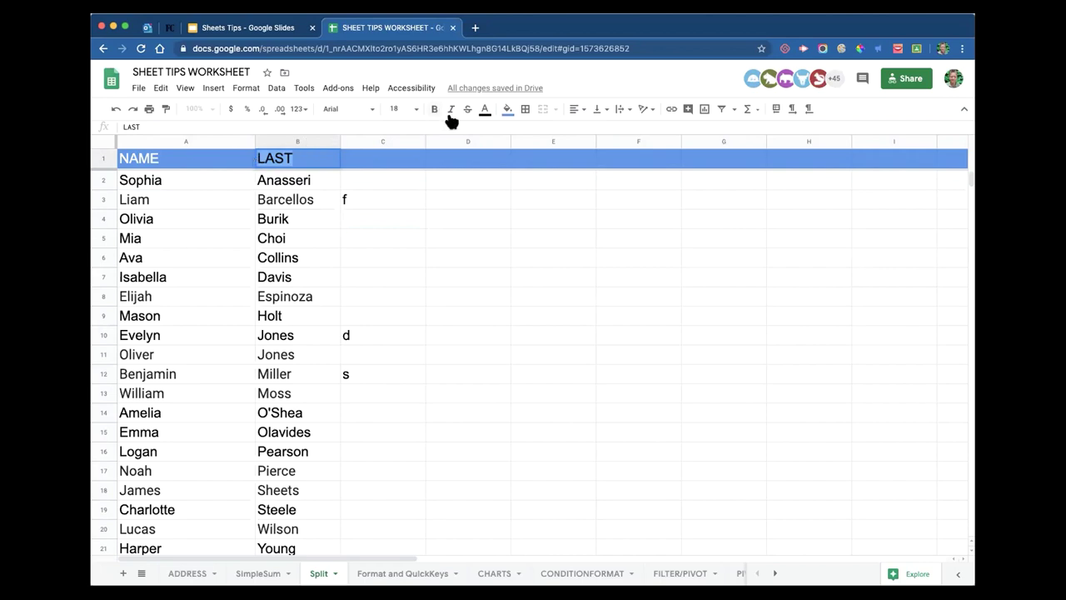
left_click(485, 109)
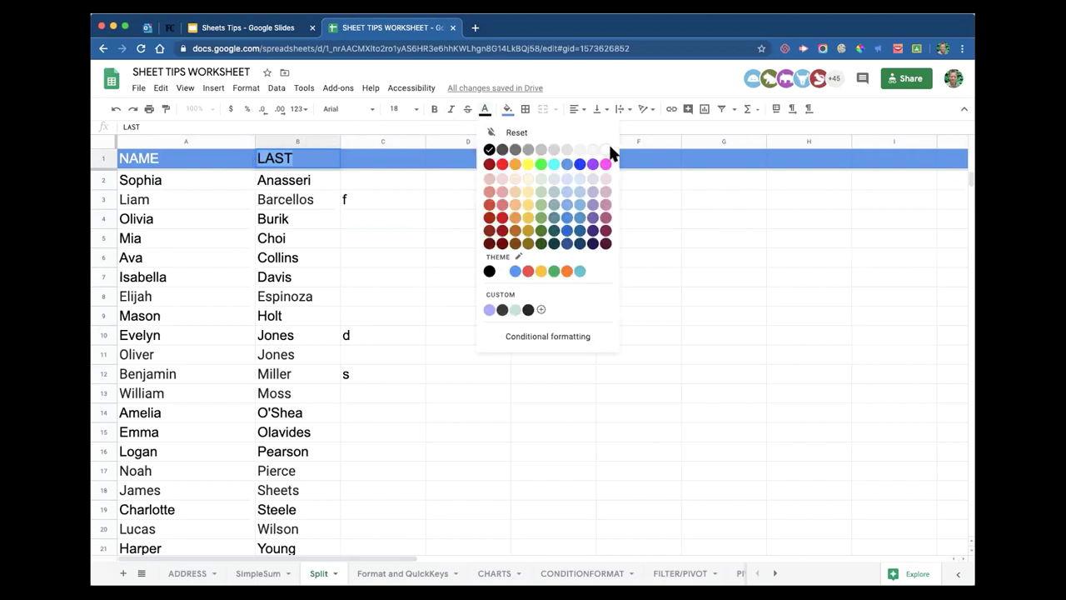
left_click(608, 151)
left_click(474, 268)
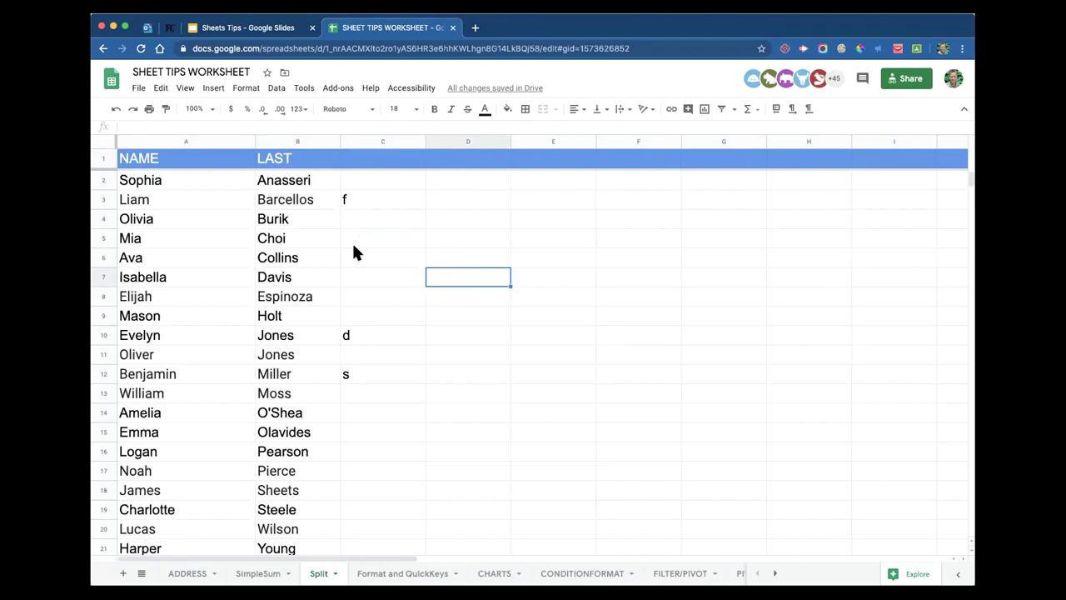
left_click(248, 142)
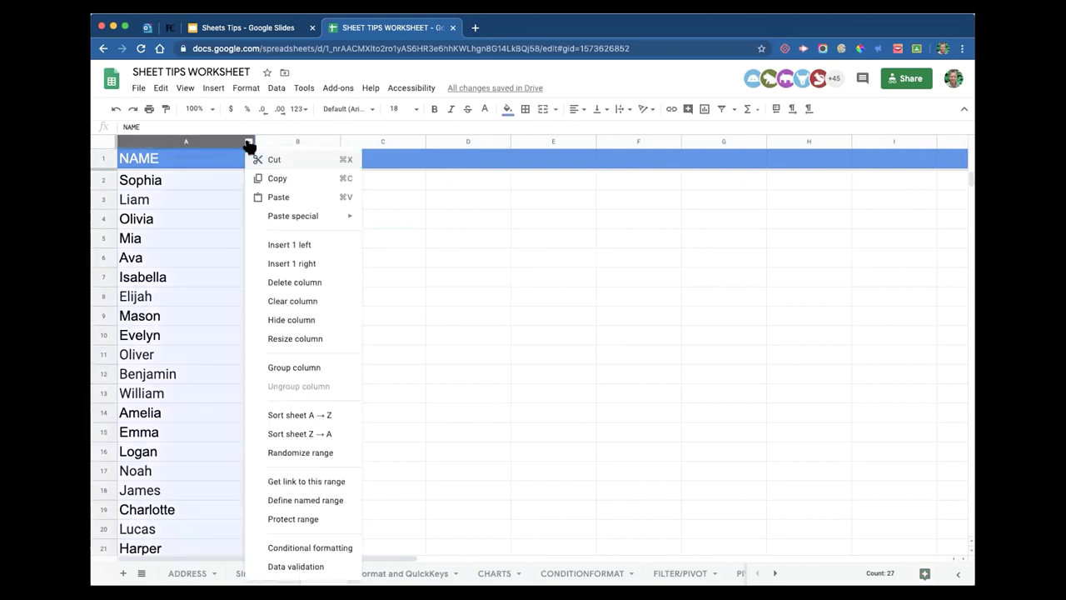
- Sort the sheet A→Z by column A, then A→Z by last name in column B
left_click(328, 416)
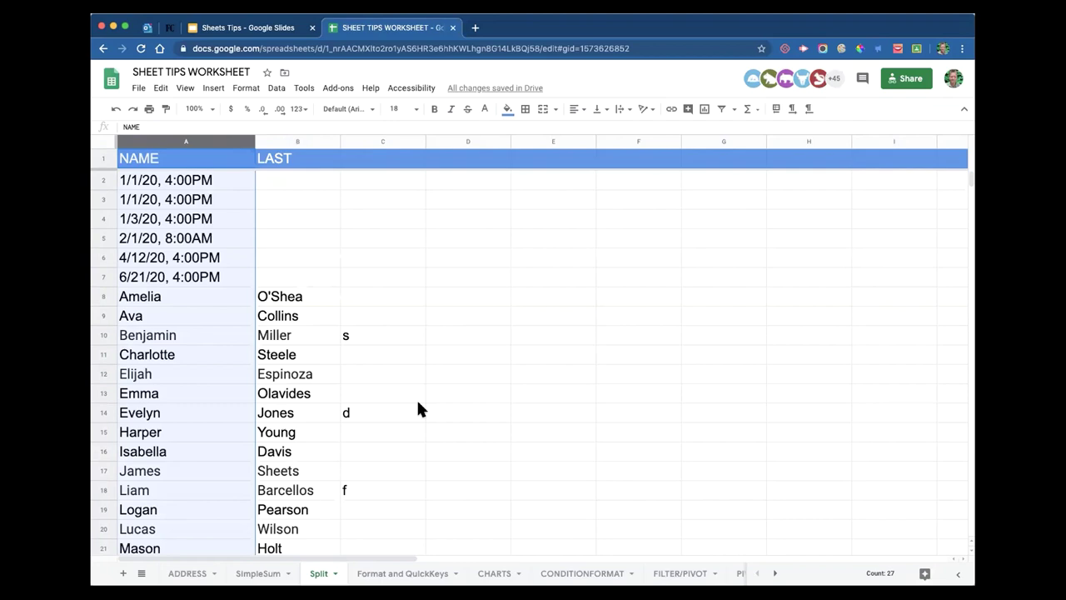
left_click(333, 146)
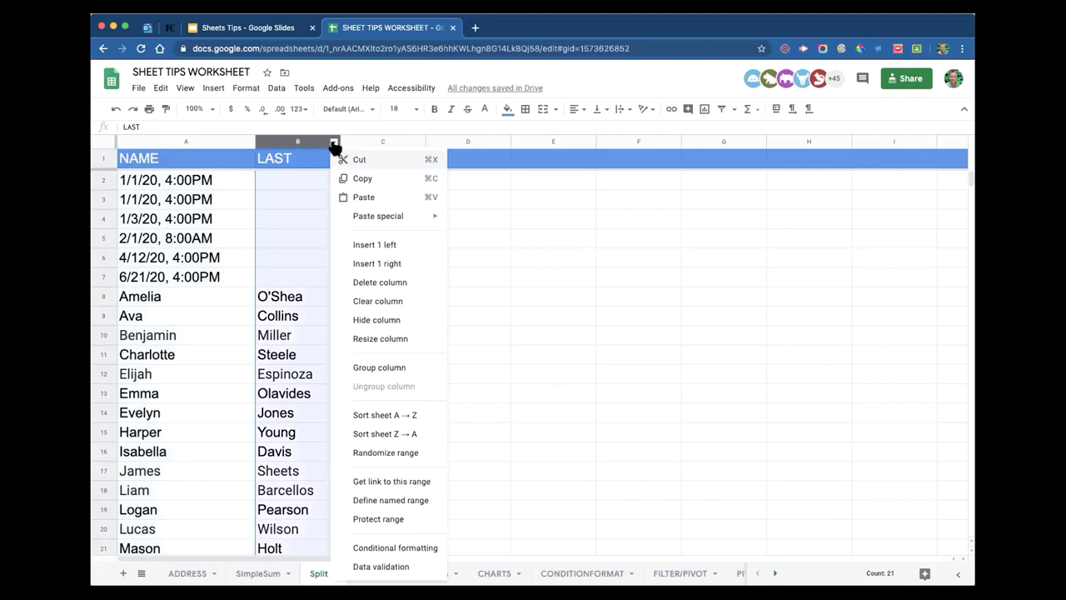
left_click(393, 417)
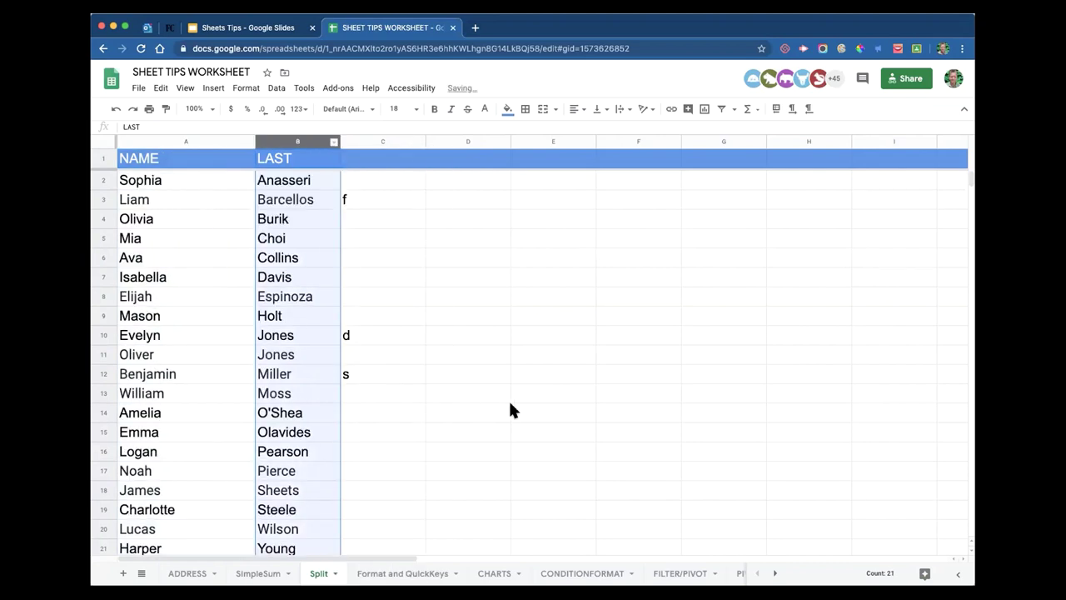
left_click(455, 263)
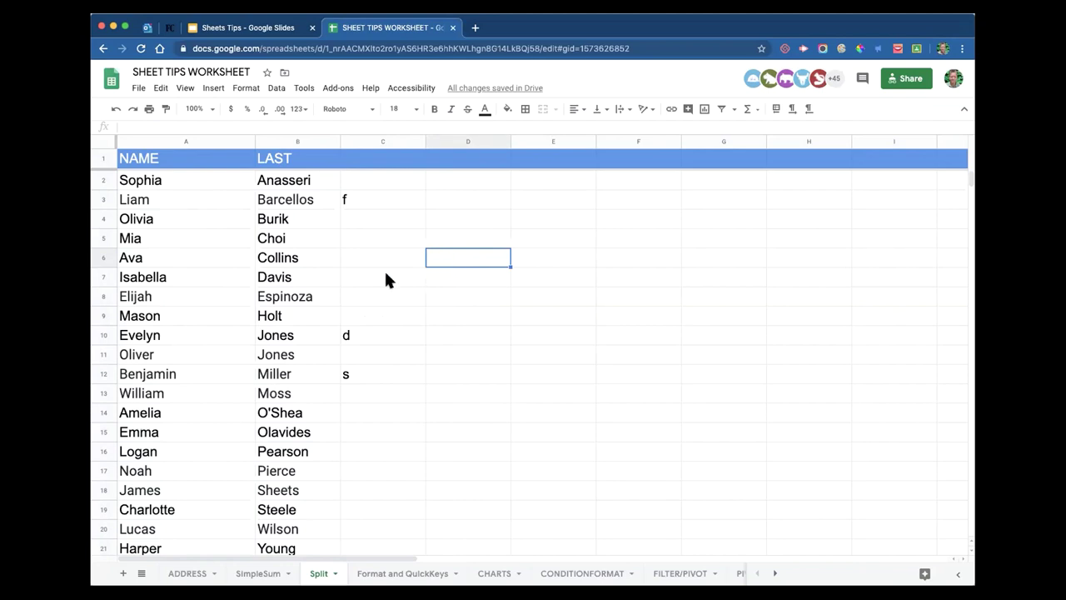
- Select the six date-time entries in A22:A27
scroll(222, 237, "down", 5)
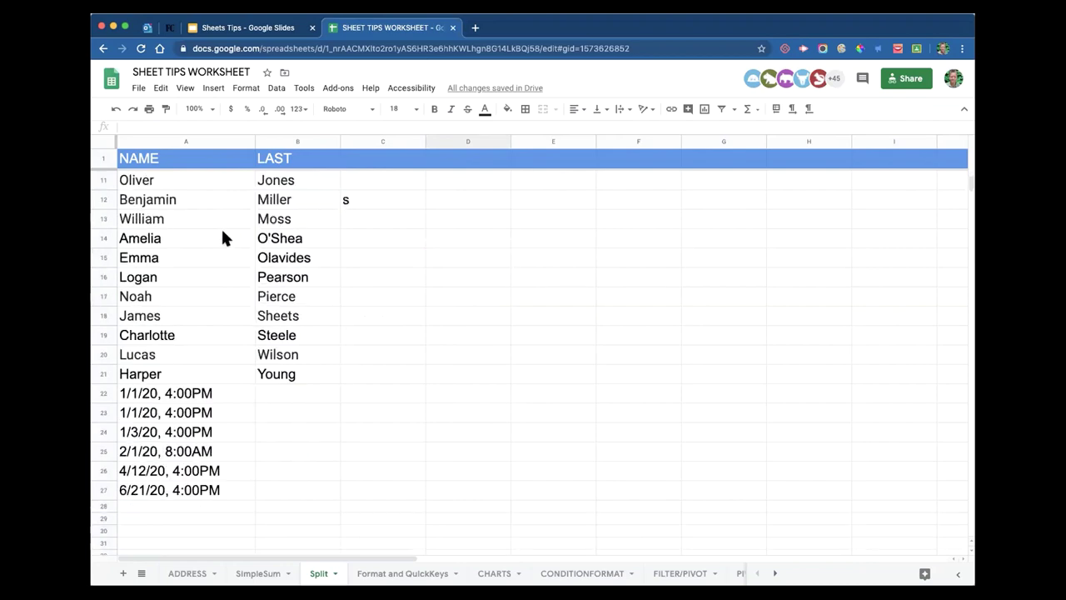
left_click(157, 334)
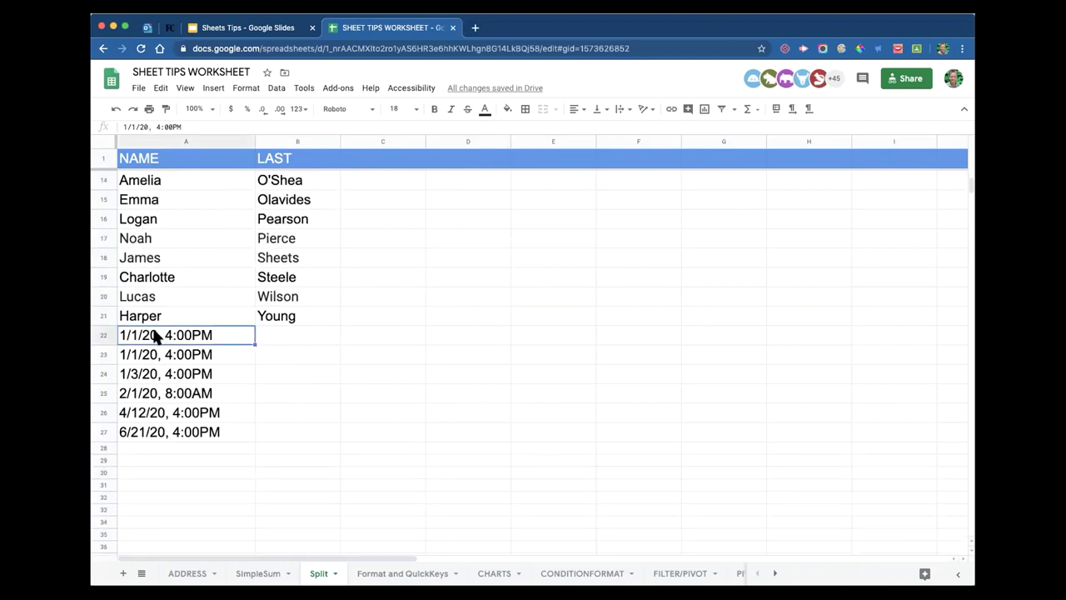
left_click(158, 431, "shift")
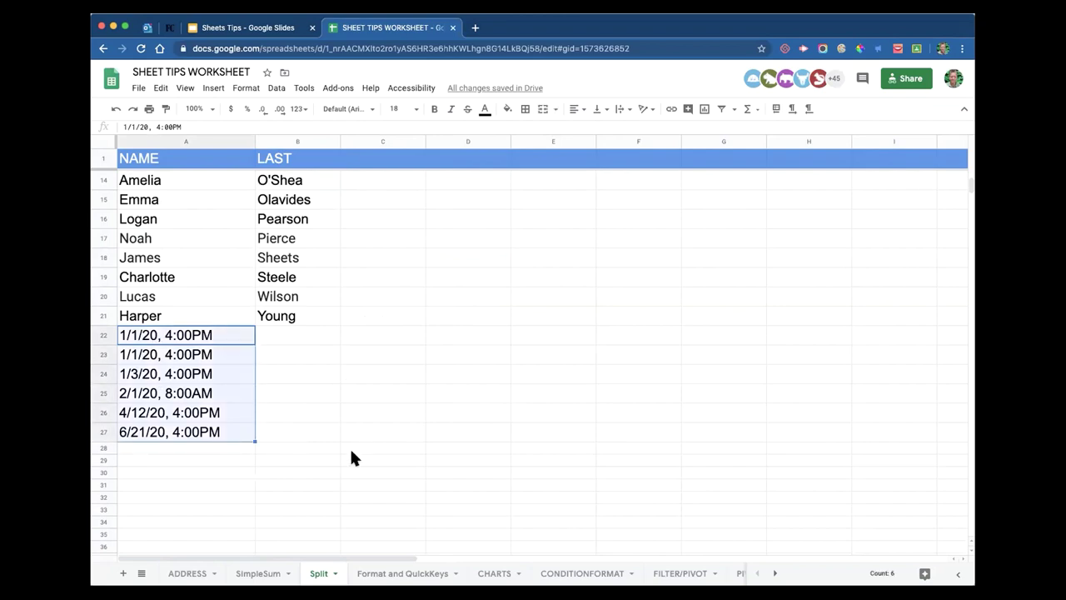
- Split the date-time entries in A22:A27 into dates and times
left_click(276, 89)
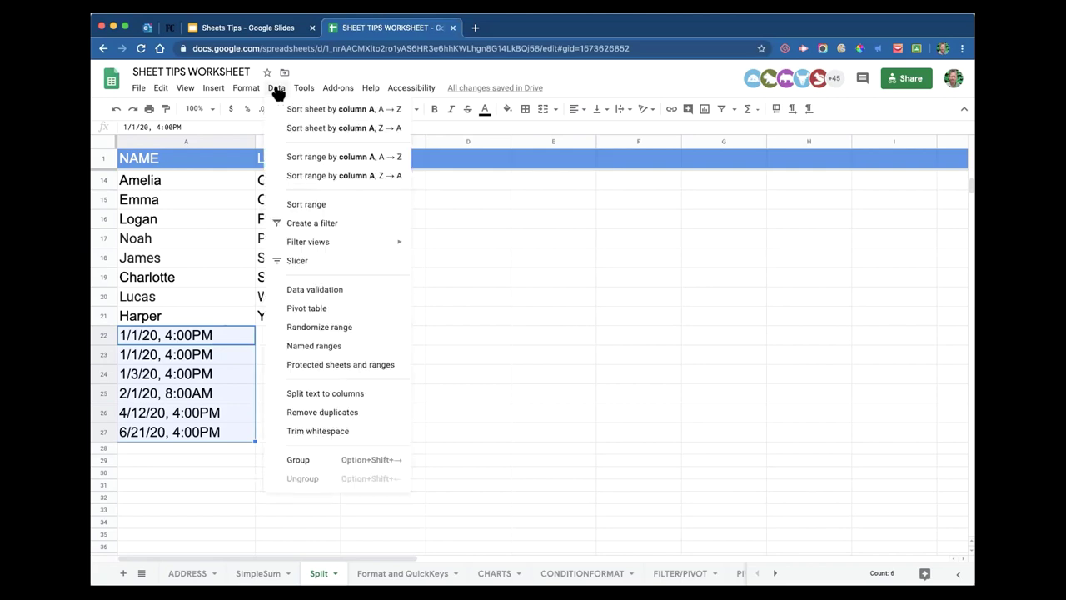
left_click(350, 395)
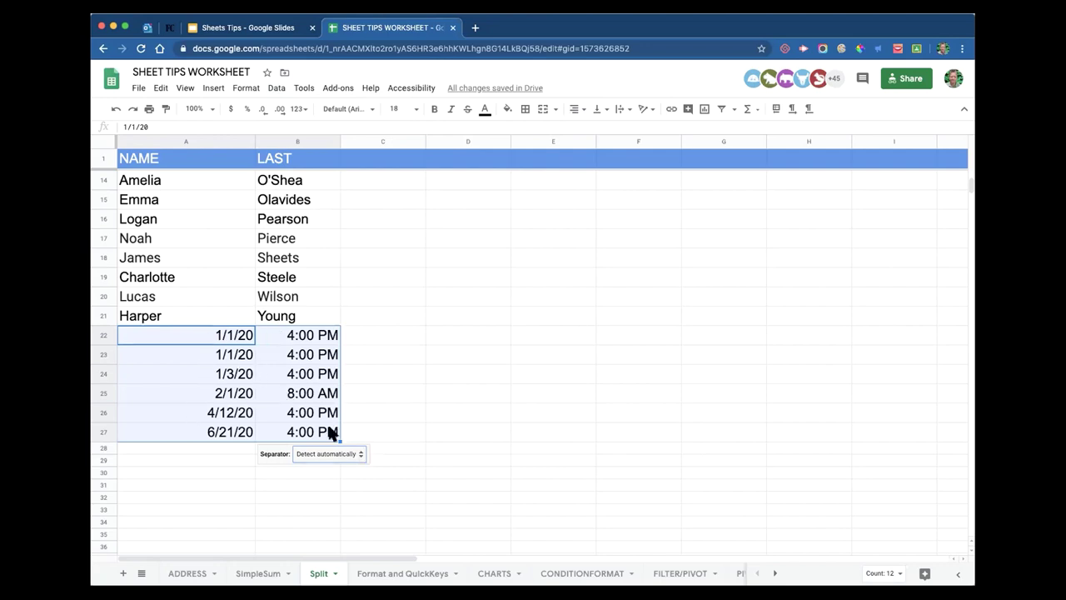
left_click(357, 455)
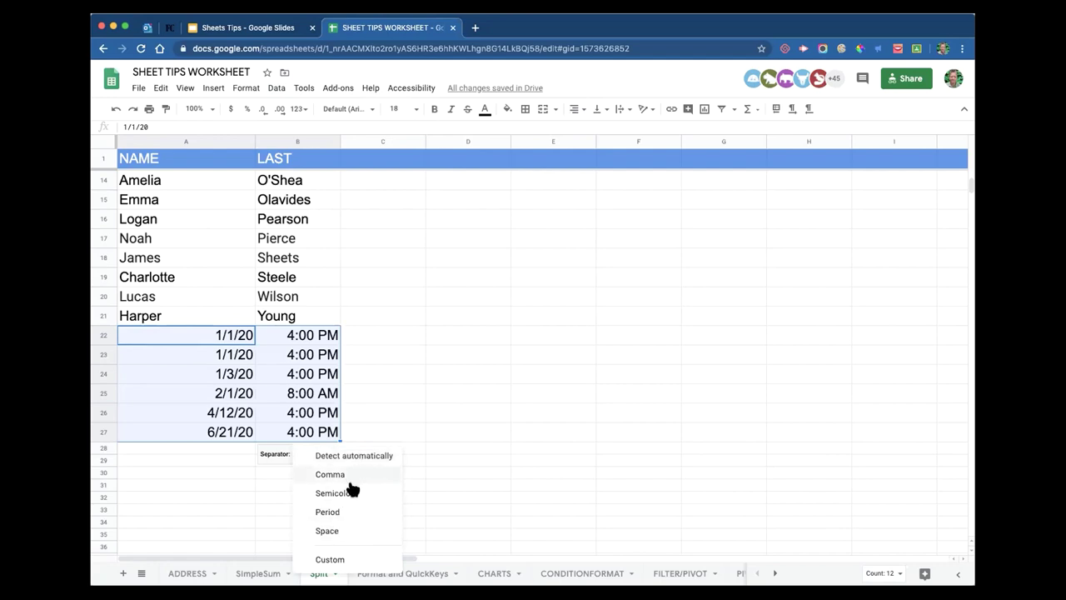
left_click(482, 360)
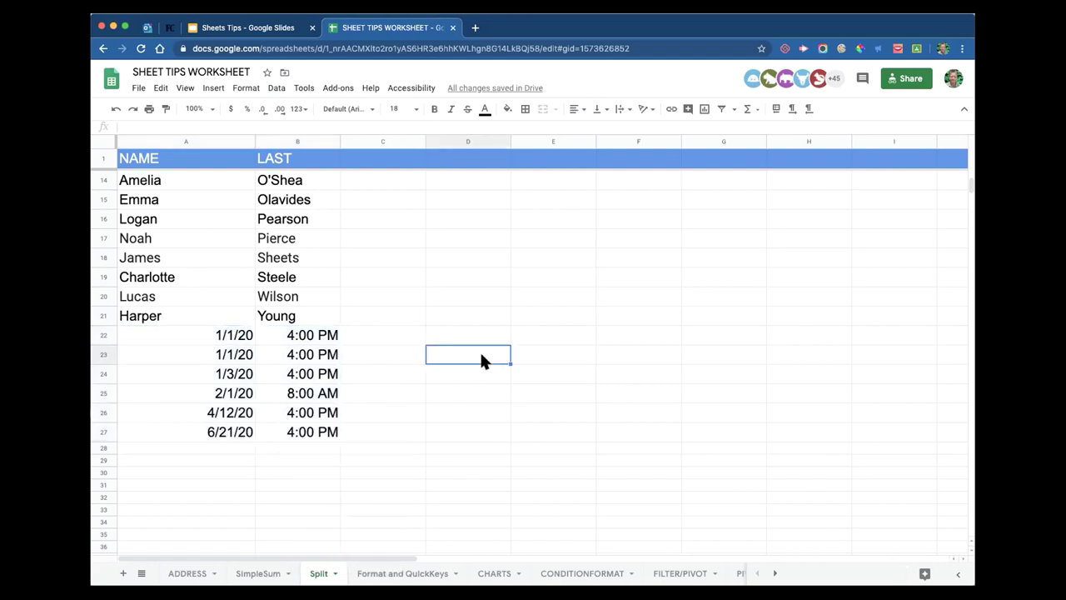
- Select the six times in B22:B27
left_click(311, 335)
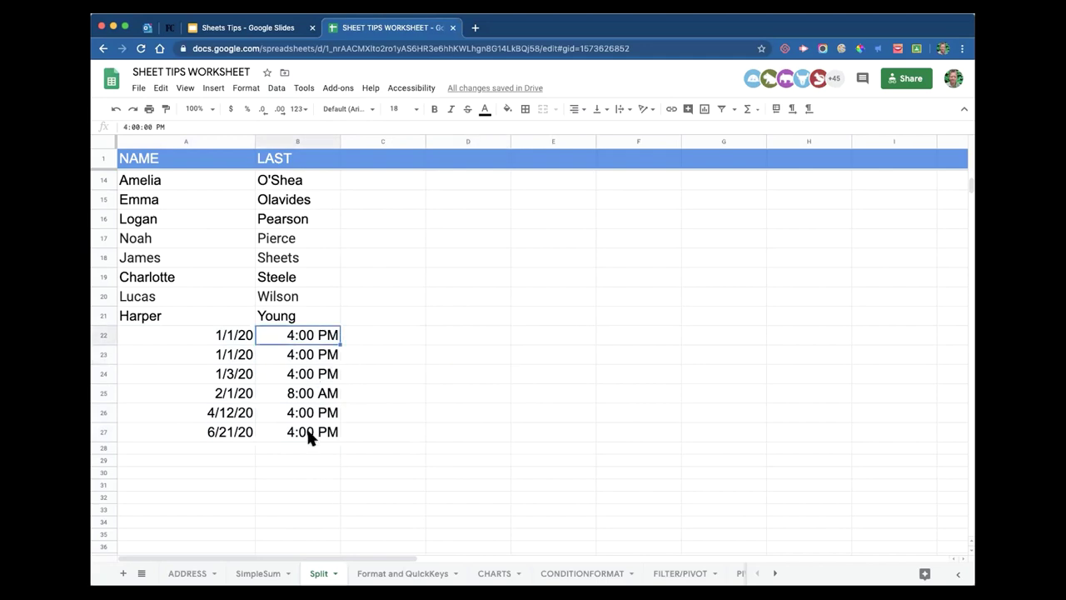
left_click(309, 434, "shift")
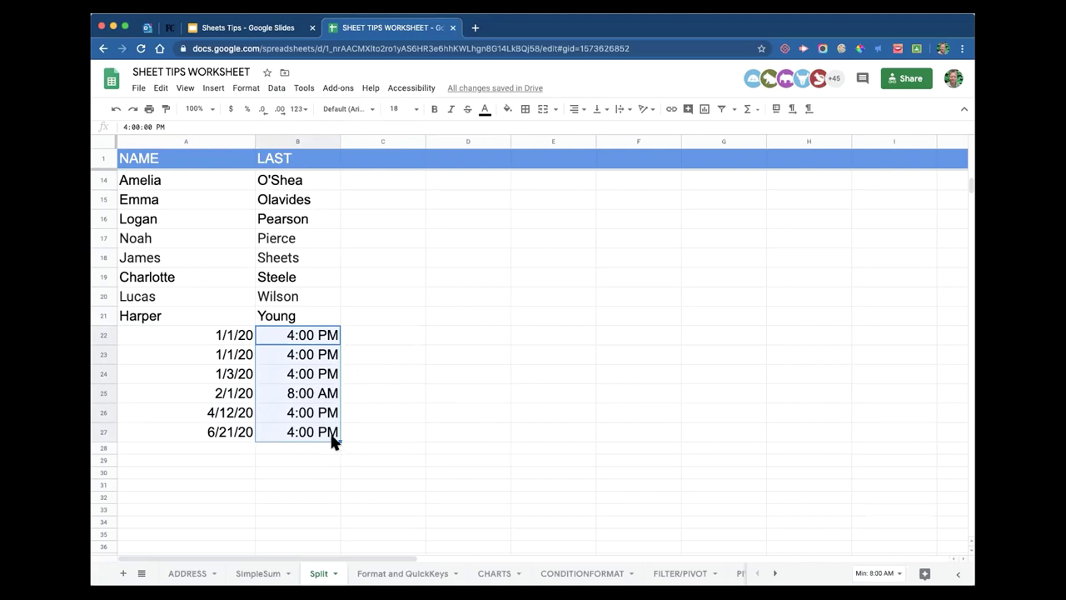
left_click(280, 90)
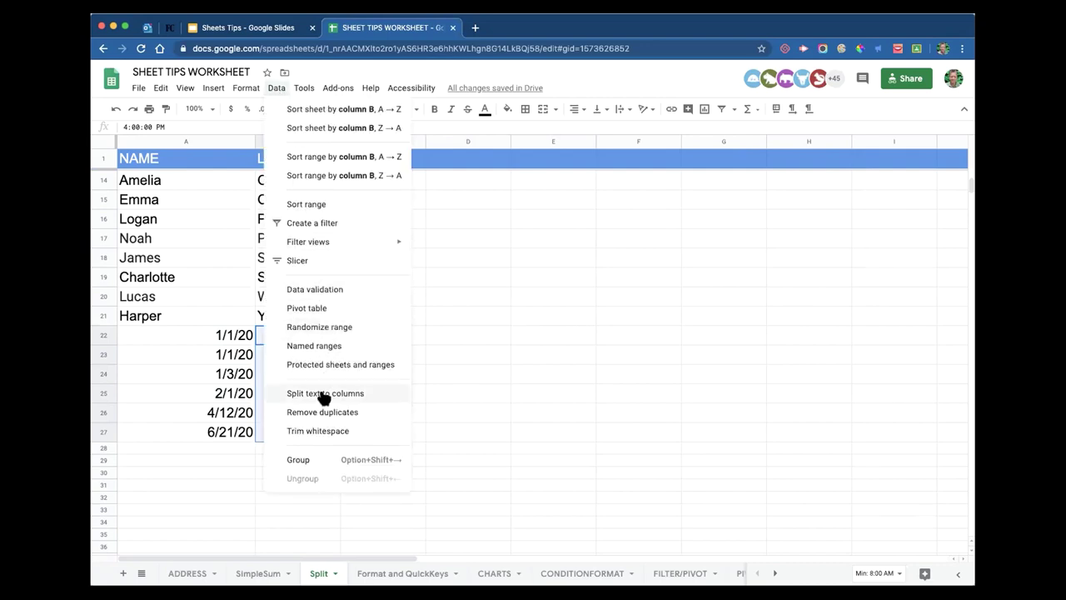
- Split B22:B27 with a Custom separator, leaving 4:00/8:00 in B and AM/PM in C
left_click(350, 393)
left_click(446, 454)
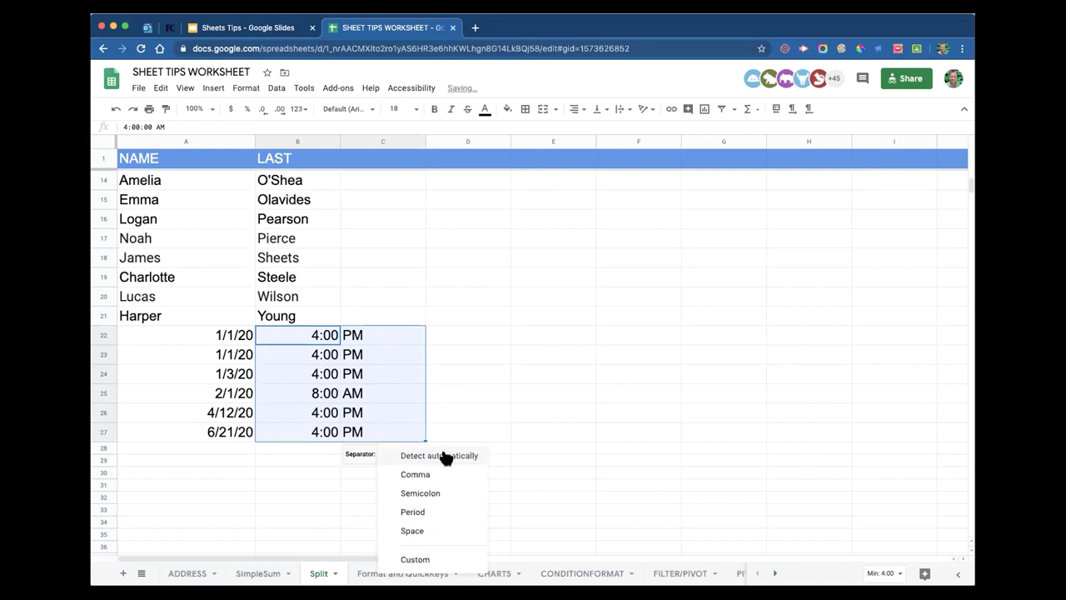
left_click(424, 562)
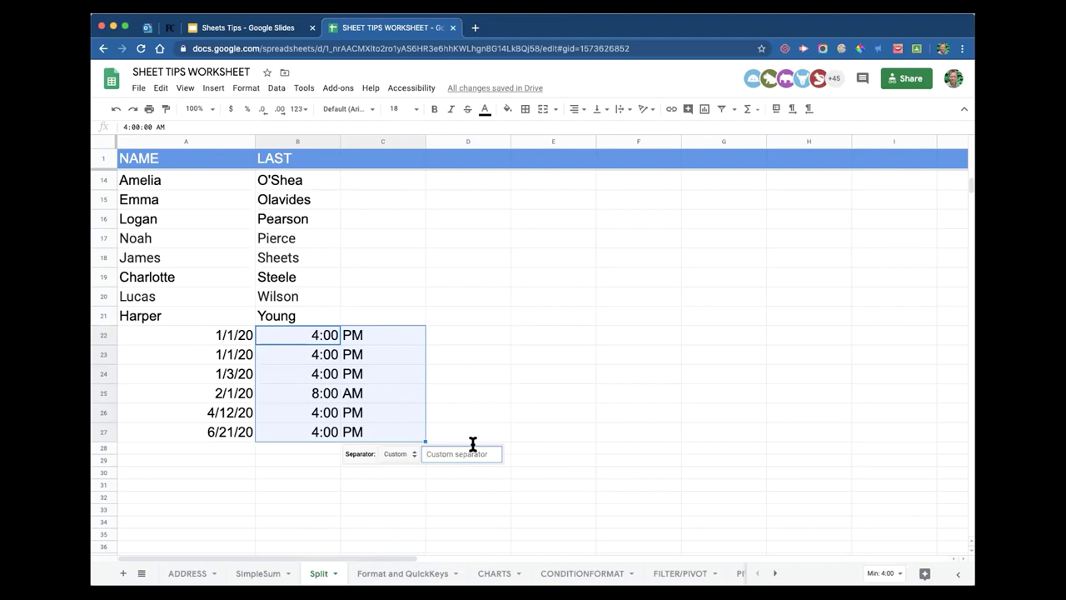
left_click(505, 387)
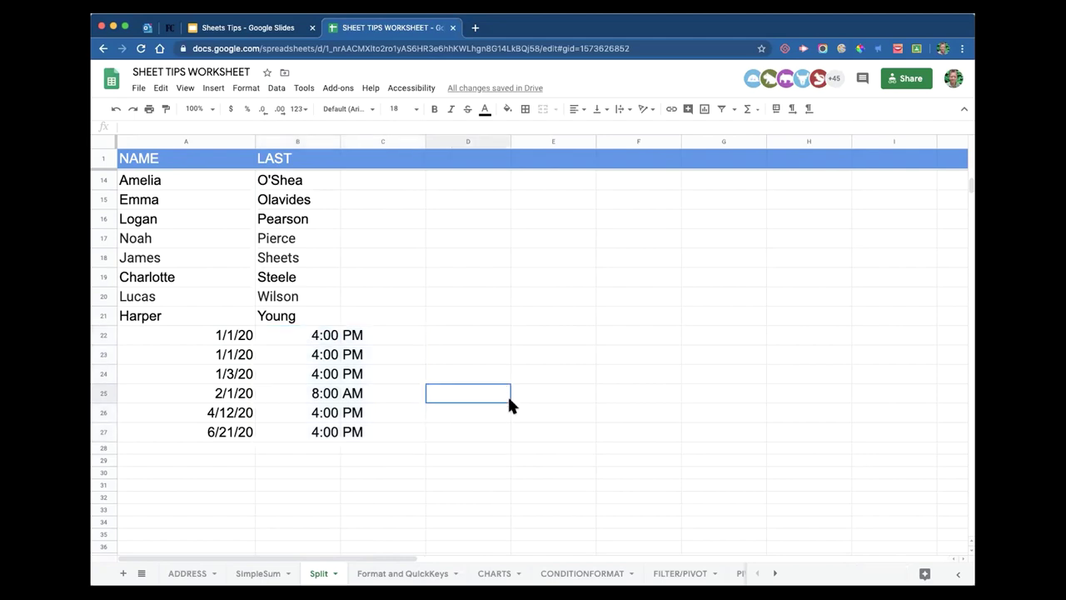
left_click(378, 336)
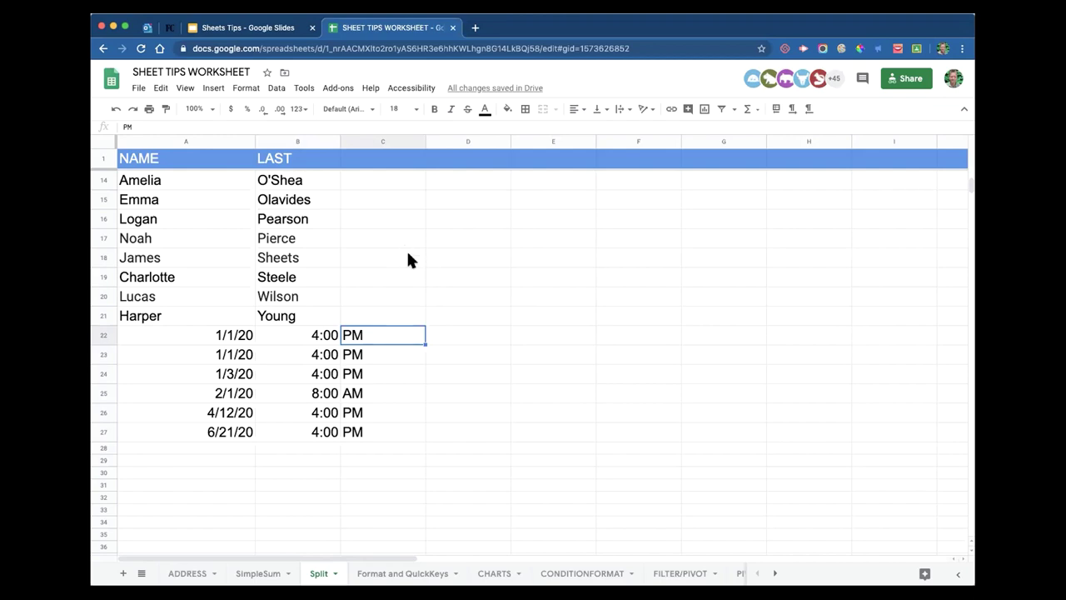
- Delete the stray marker letters from C2:C19
scroll(414, 250, "up", 5)
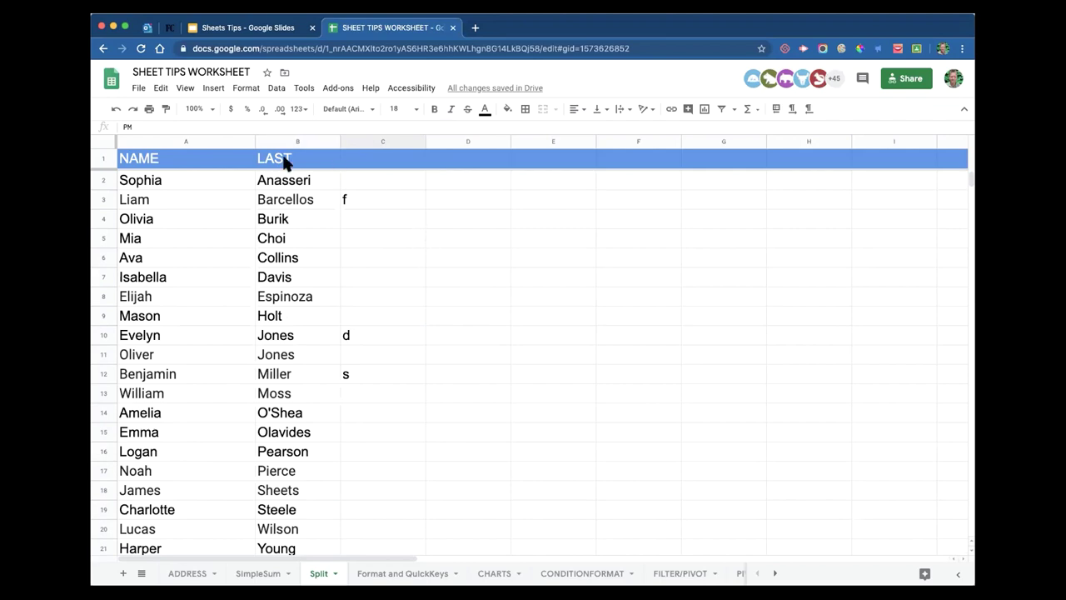
left_click(371, 179)
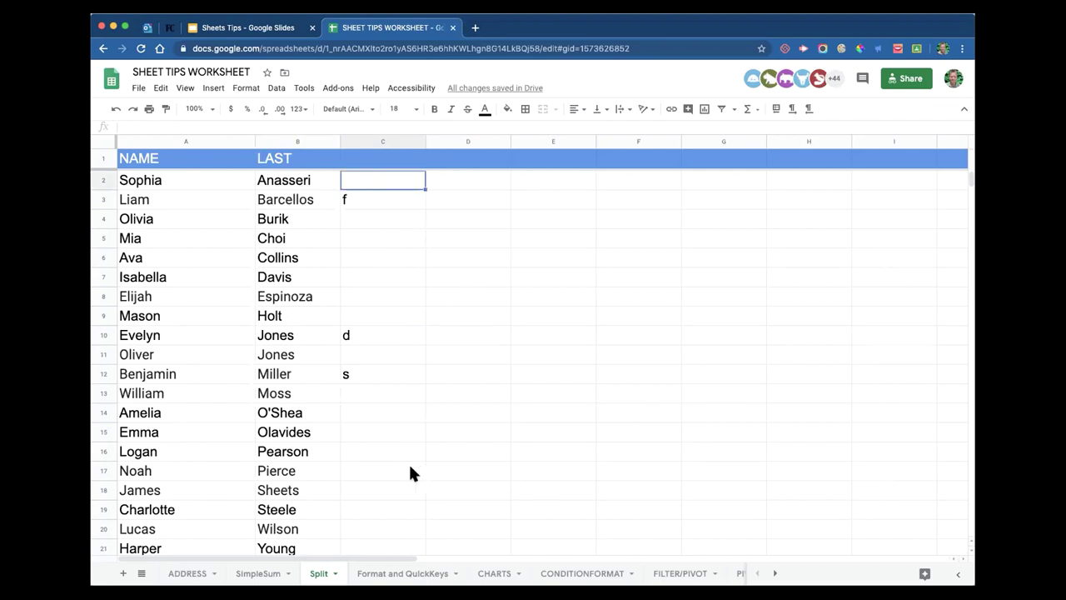
left_click(409, 472)
type("fd")
left_click(376, 183)
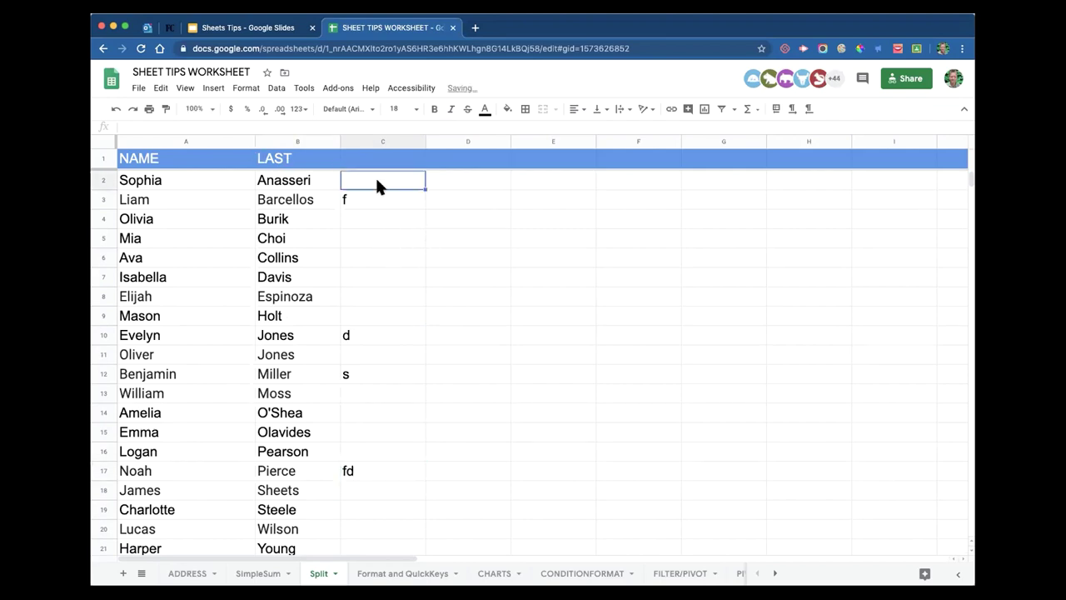
left_click(369, 507, "shift")
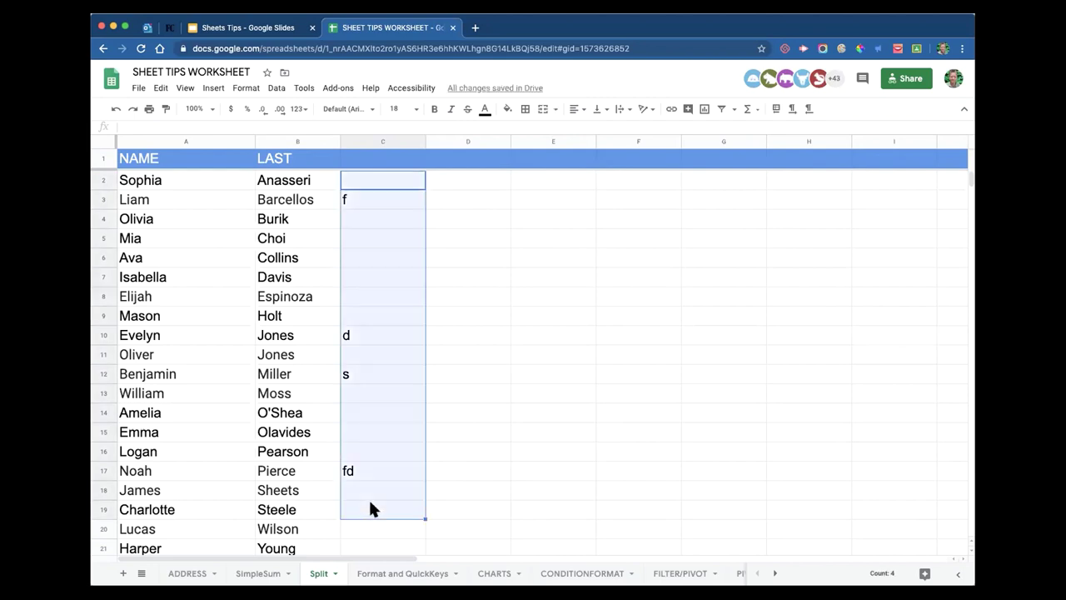
key("Delete")
left_click(492, 354)
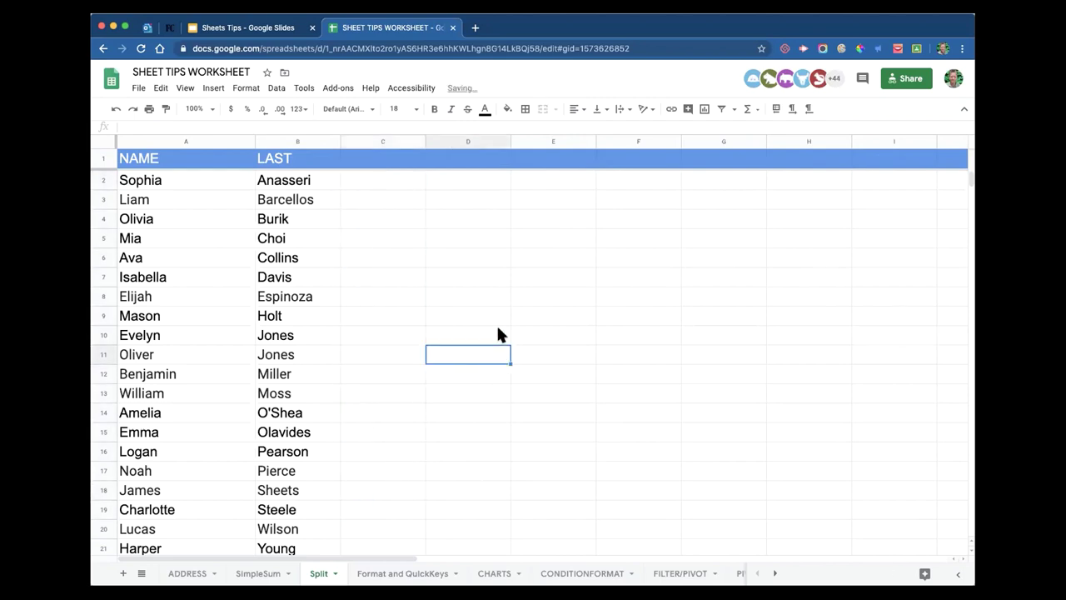
- Clear the leftover dates and times in A22:C27 and select A22
scroll(494, 320, "down", 5)
left_click(178, 375)
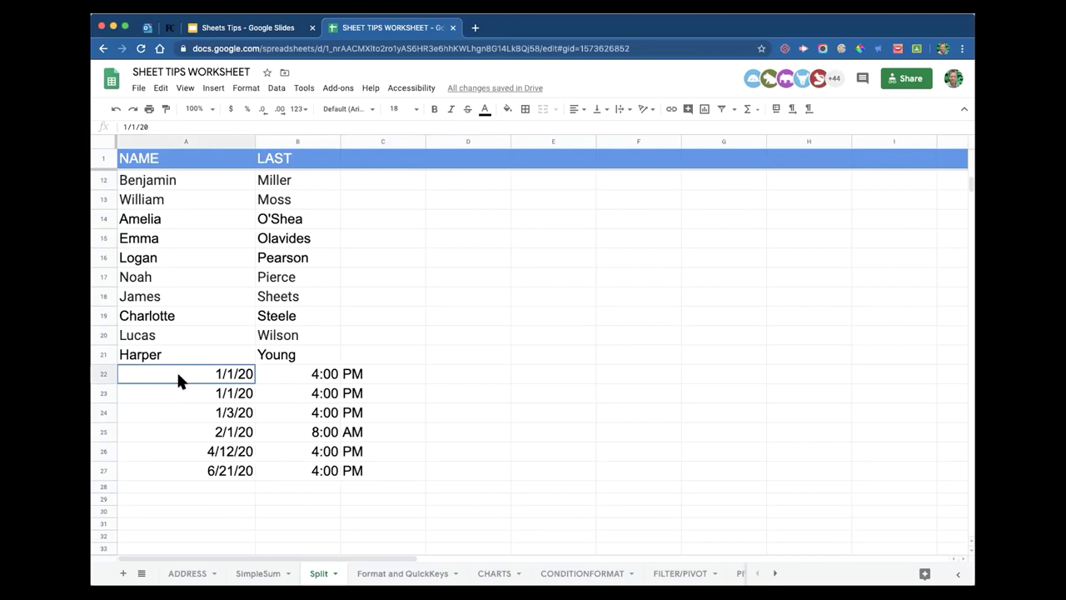
left_click(359, 474, "shift")
key("Delete")
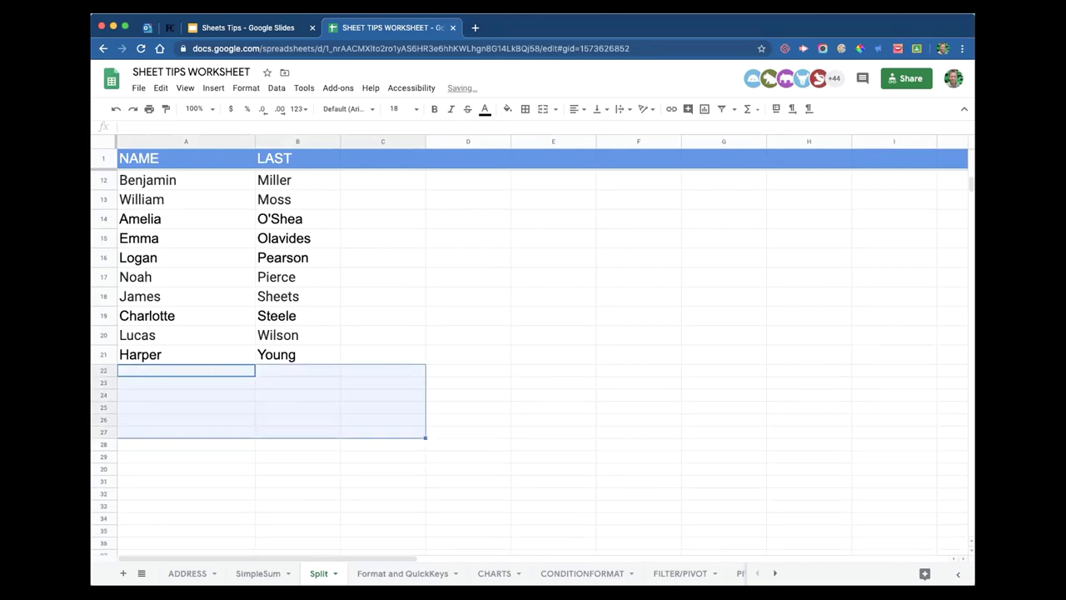
left_click(534, 355)
left_click(146, 374)
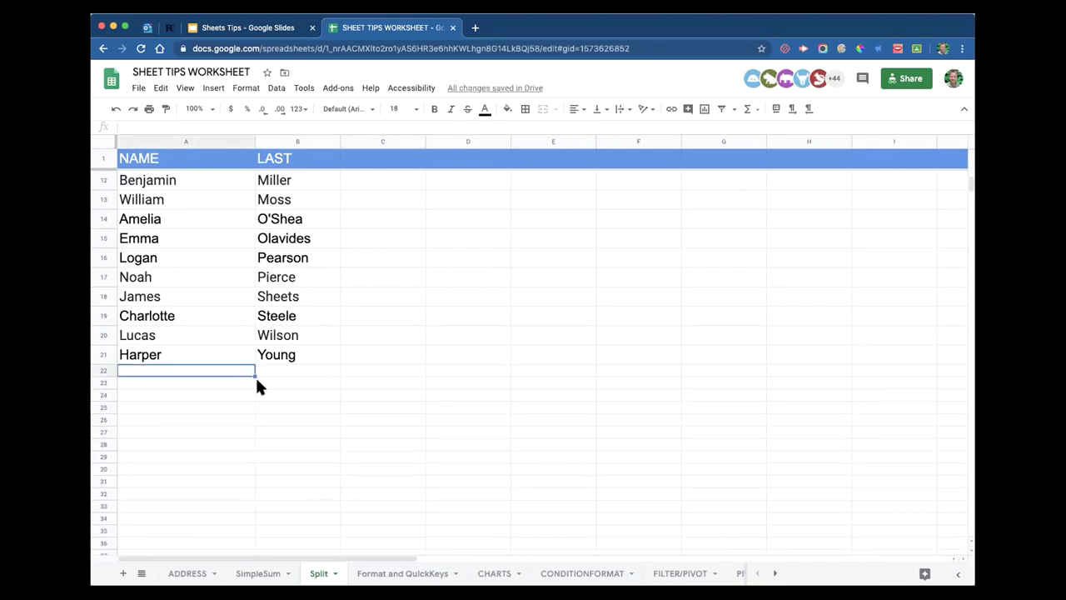
type("Ra")
key("BackSpace")
type("yan")
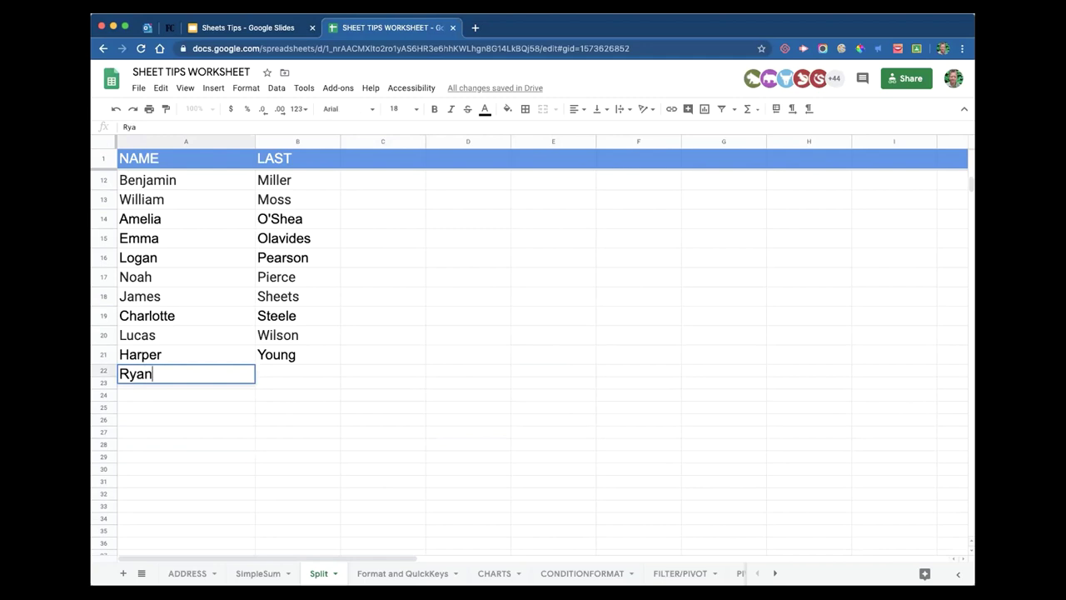
type(" de la")
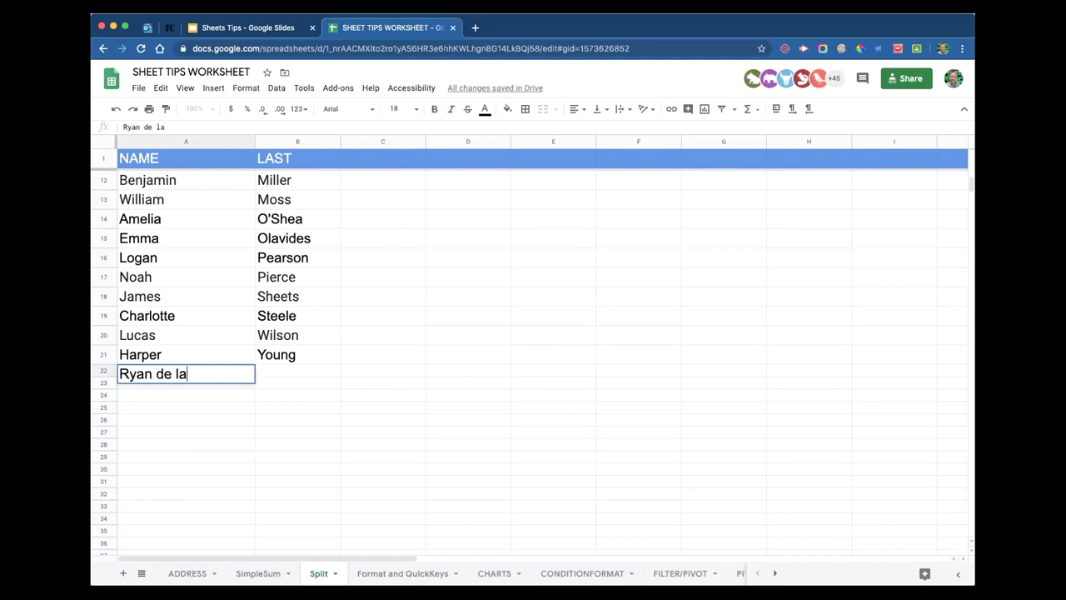
type(" Vega")
left_click(324, 434)
- Open the Data menu with A22 selected, then close it without applying anything
left_click(192, 377)
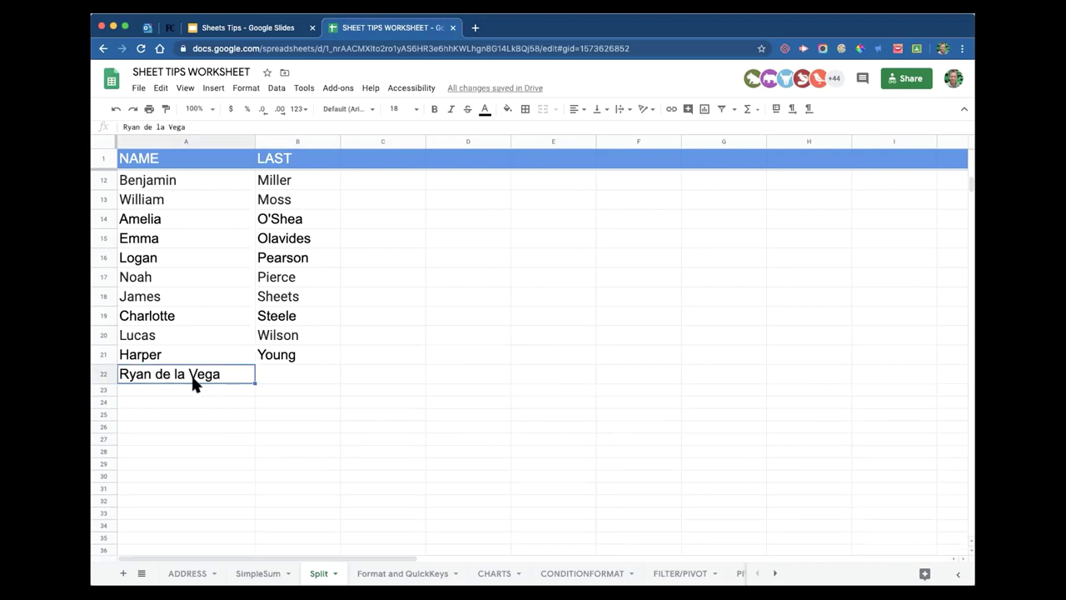
left_click(278, 89)
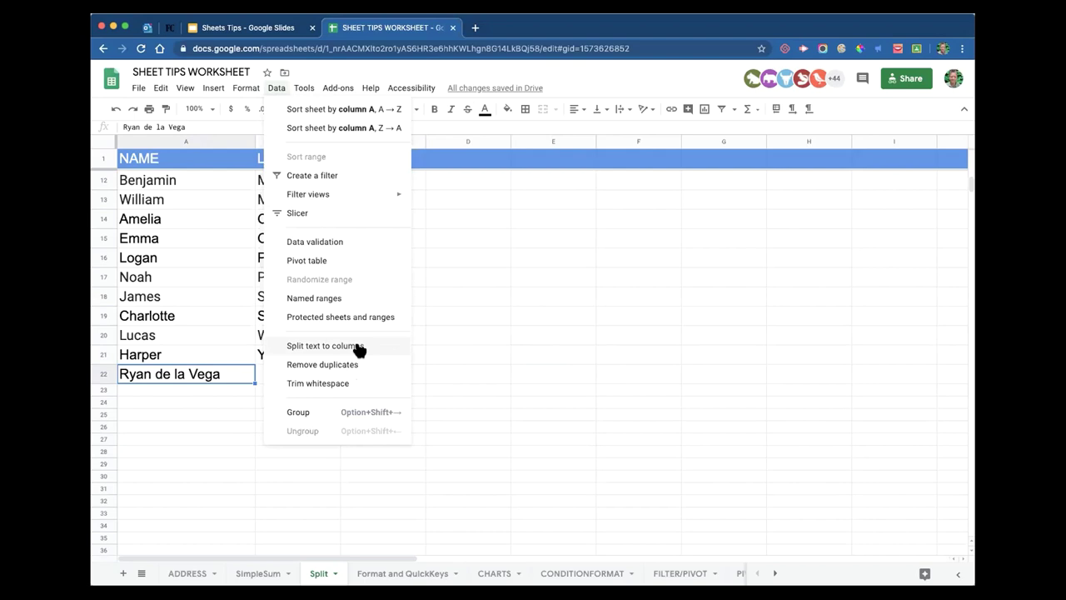
left_click(514, 357)
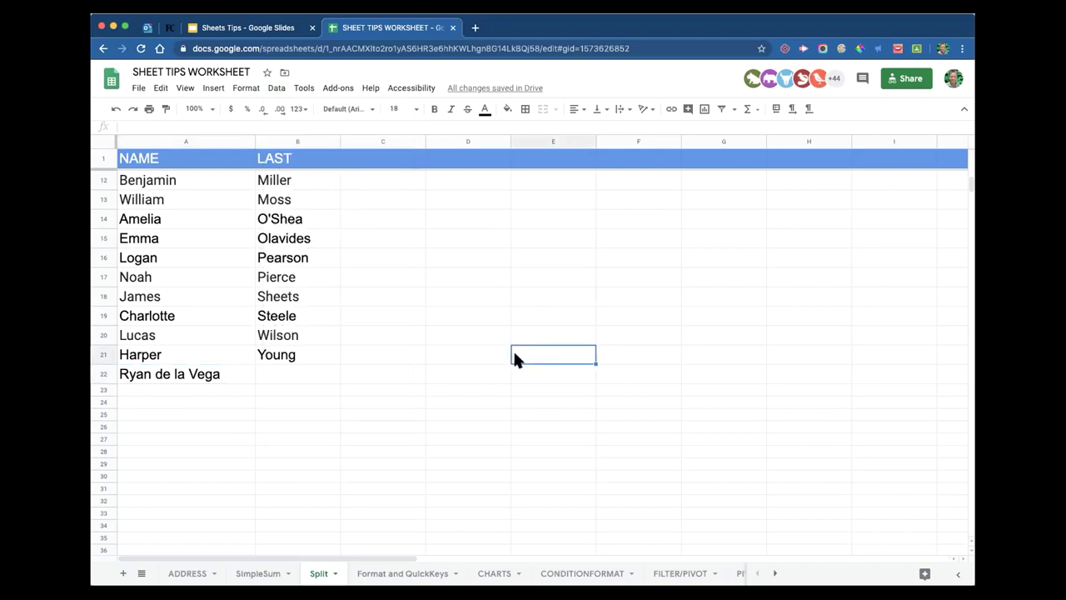
- Put placeholder text 'dddddd' in cell D22
left_click(300, 376)
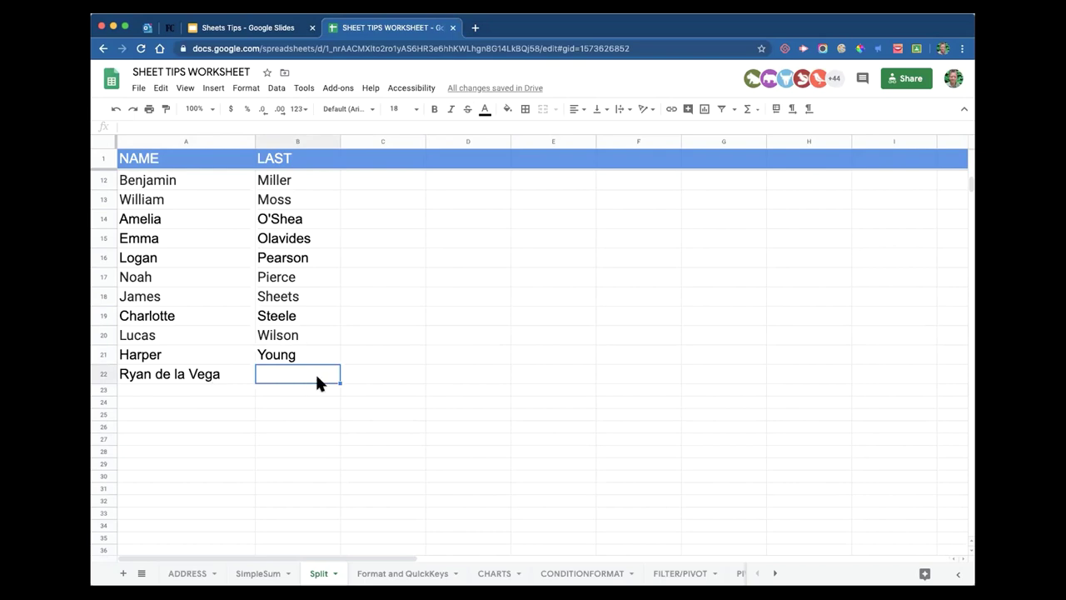
key("Right")
key("Right")
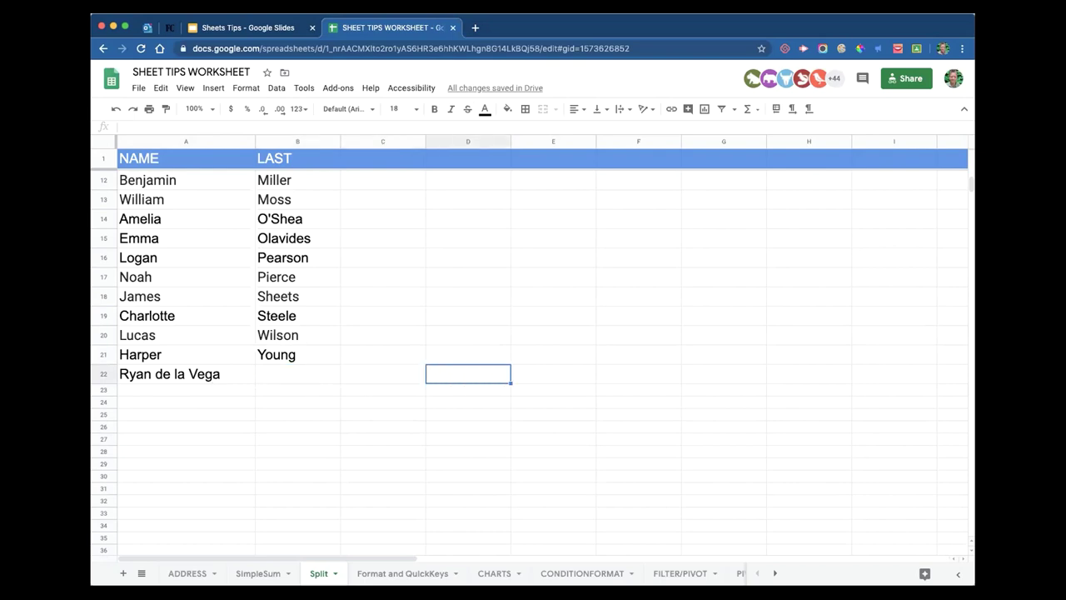
key("Right")
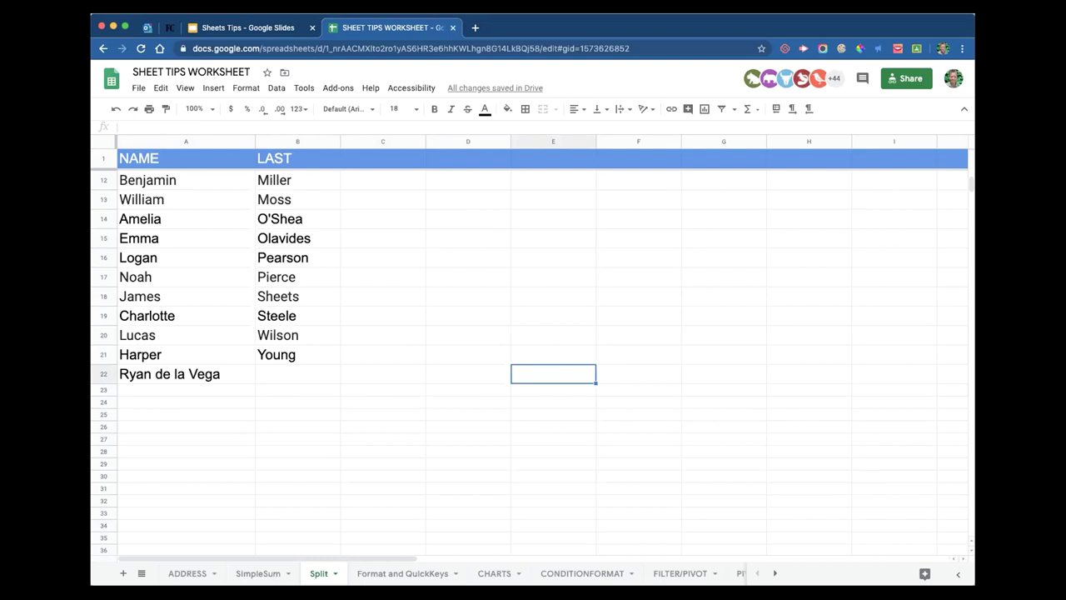
key("Left")
key("Left")
key("Left")
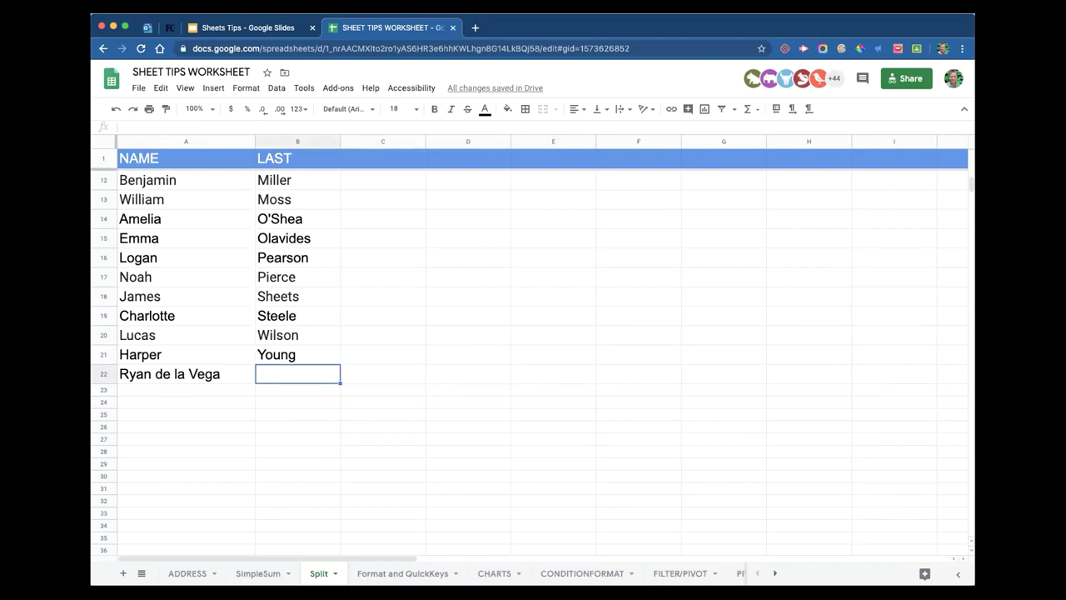
left_click(473, 370)
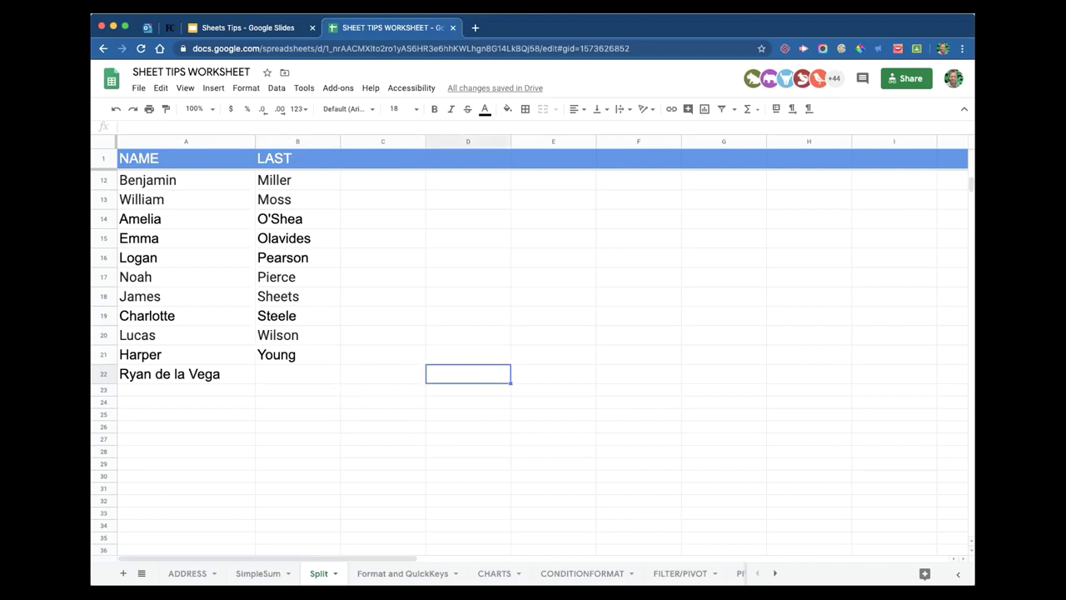
type("dddddd")
left_click(503, 422)
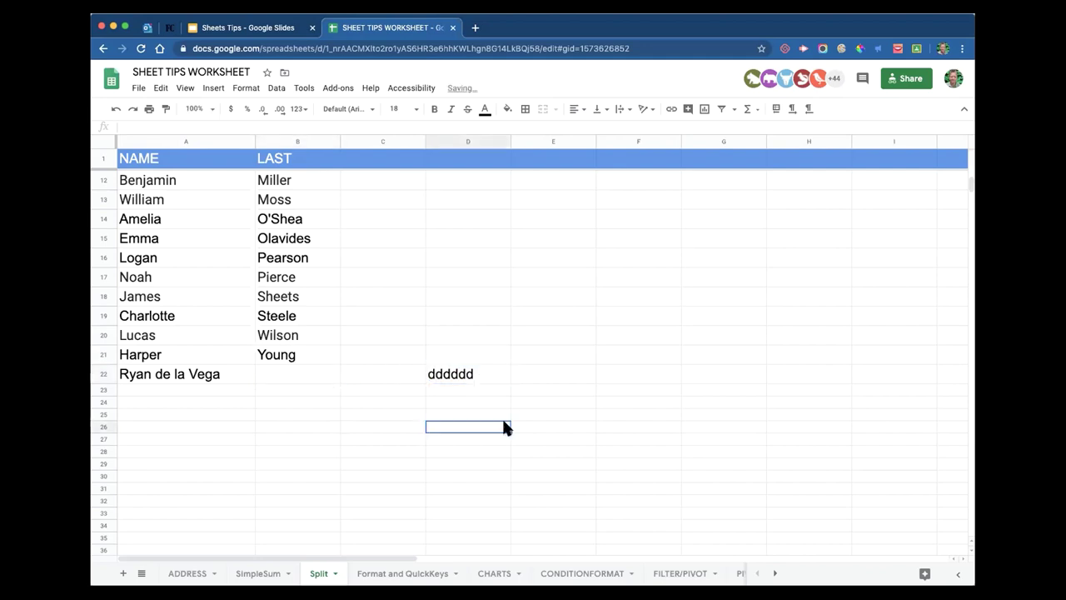
- Split A22's name into columns on spaces, then undo the resulting four-cell split
left_click(278, 375)
left_click(201, 375)
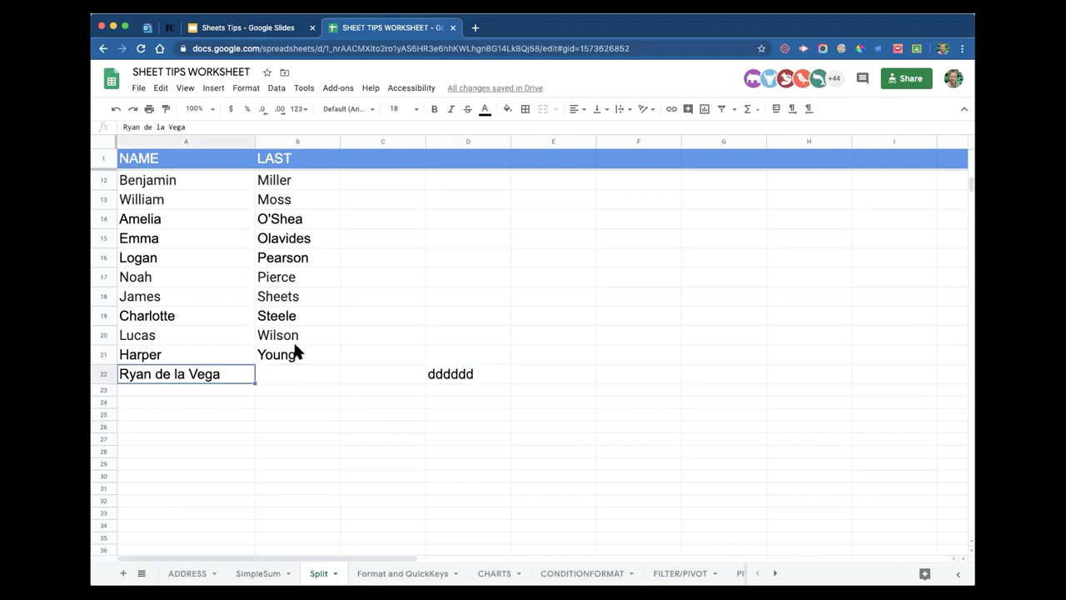
left_click(276, 90)
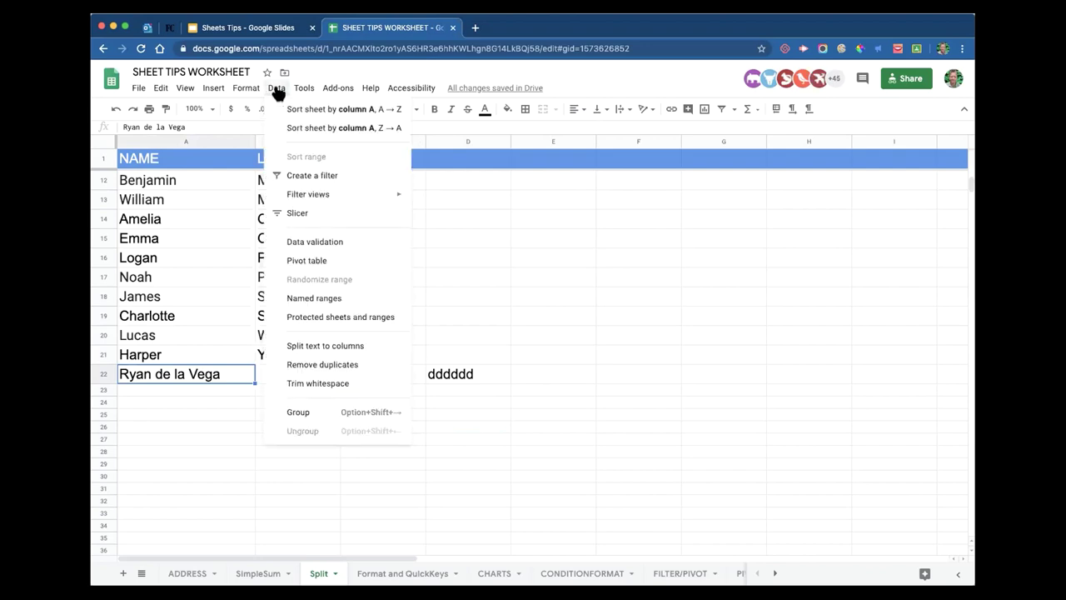
left_click(339, 346)
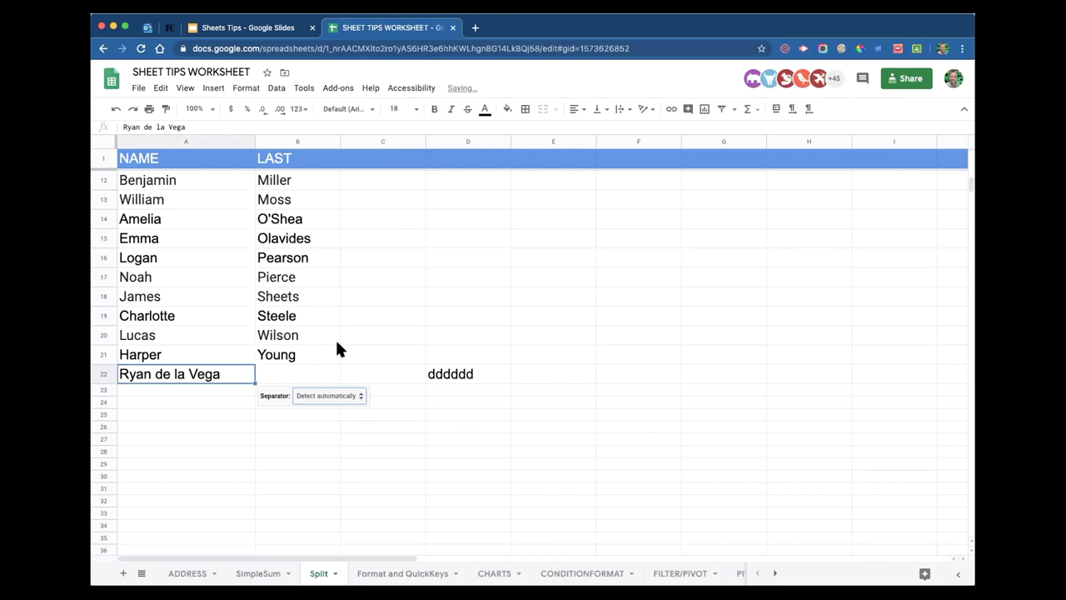
left_click(360, 397)
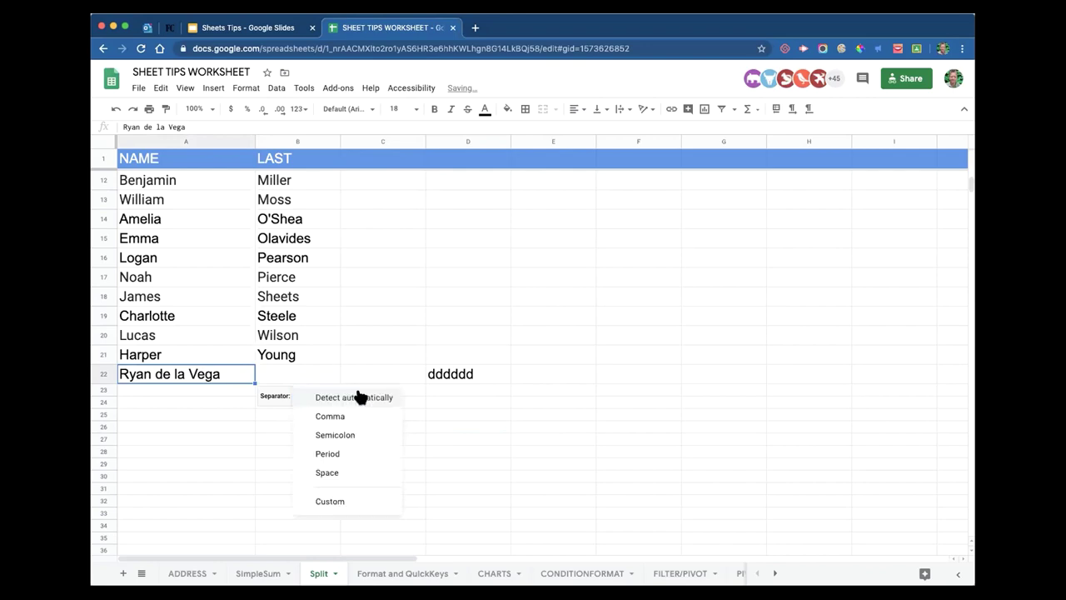
left_click(340, 475)
left_click(560, 451)
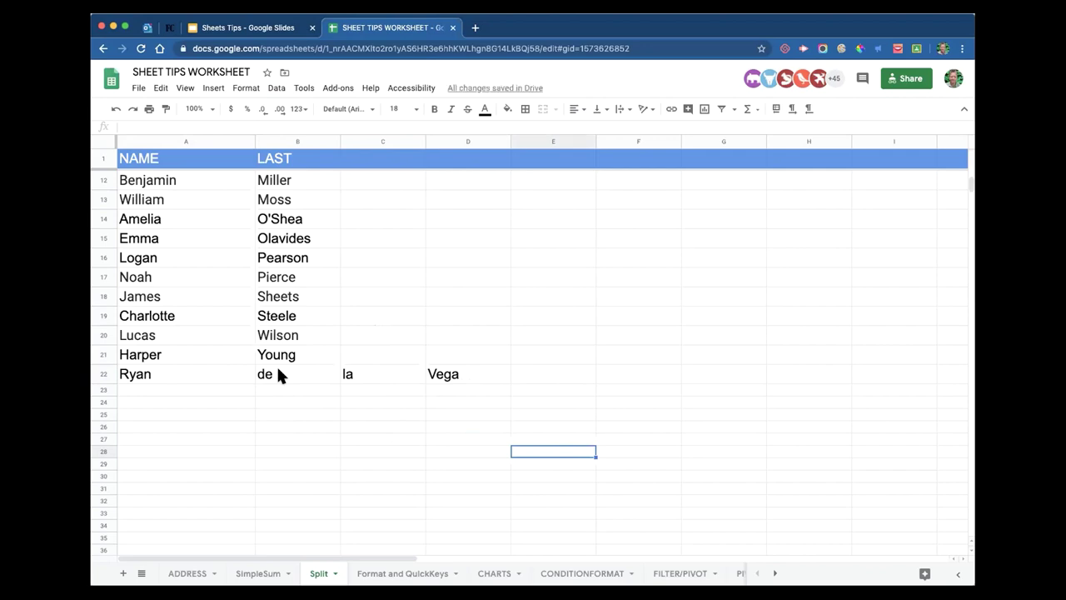
key("super+z")
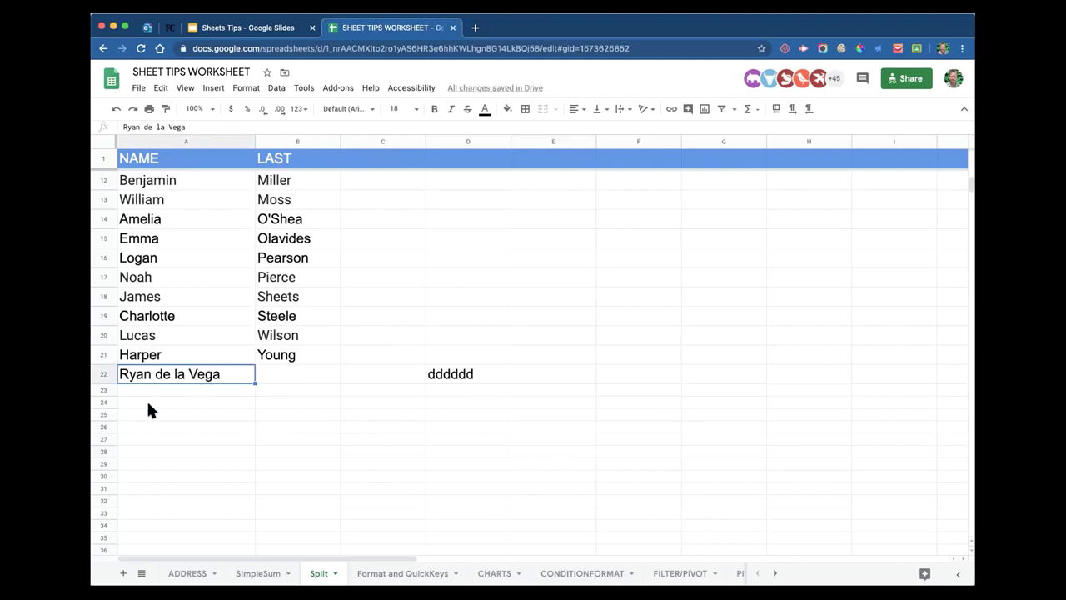
- Edit A22 to remove the spaces within 'de la Vega'
double_click(189, 374)
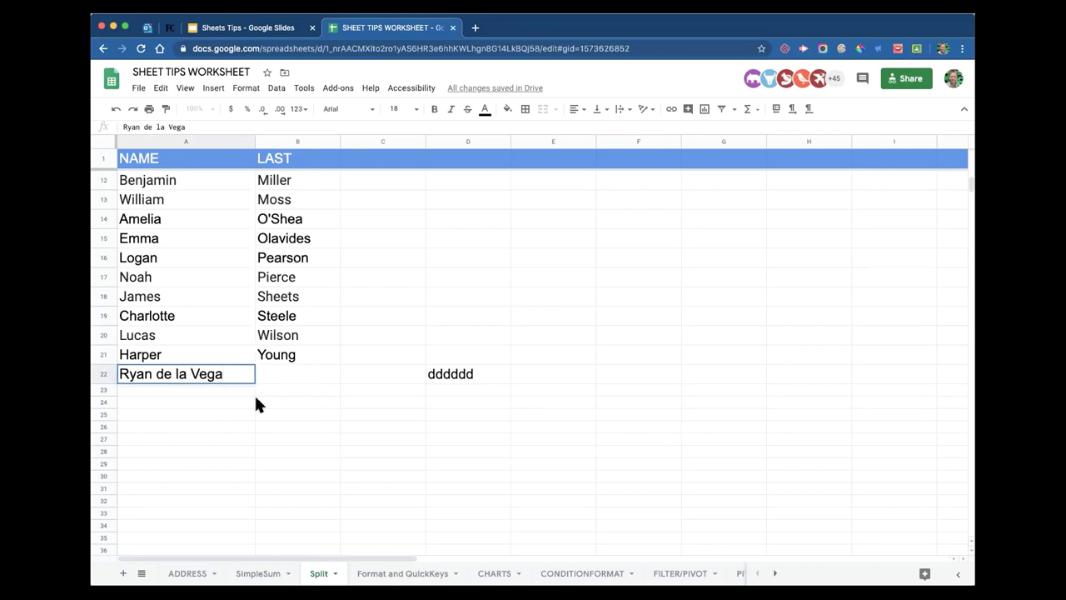
key("BackSpace")
key("BackSpace")
left_click(313, 426)
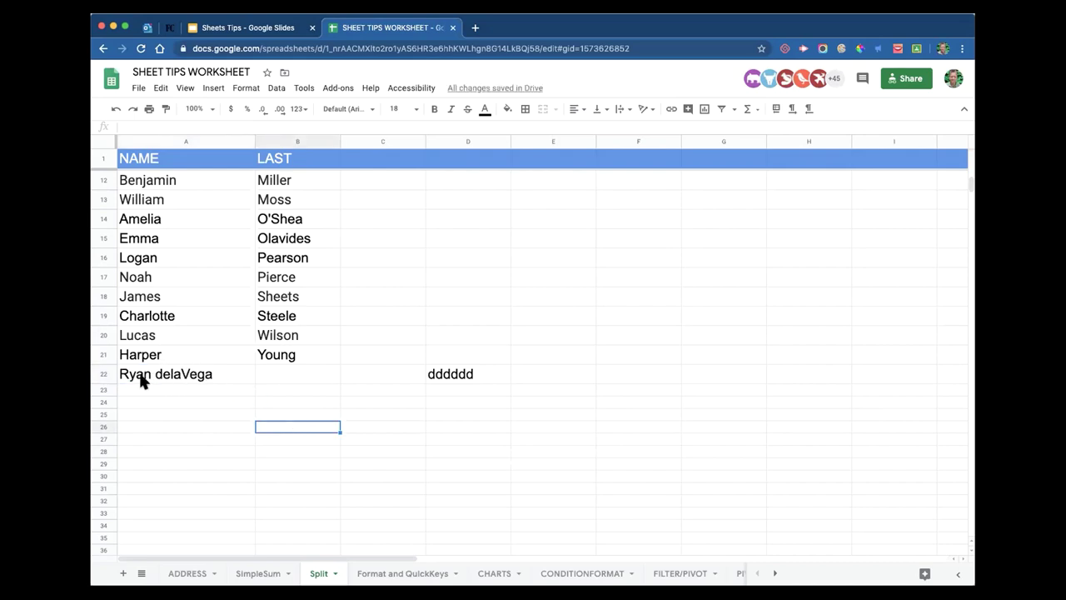
- Split A22 on spaces into first and last name, and clear 'dddddd' from D22
left_click(183, 378)
left_click(277, 87)
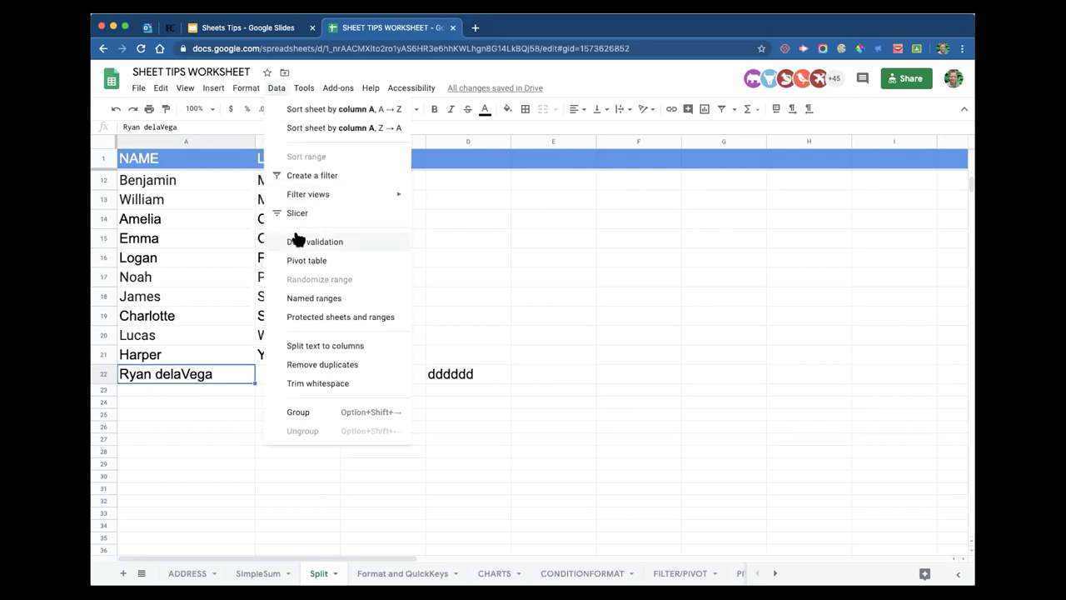
left_click(317, 346)
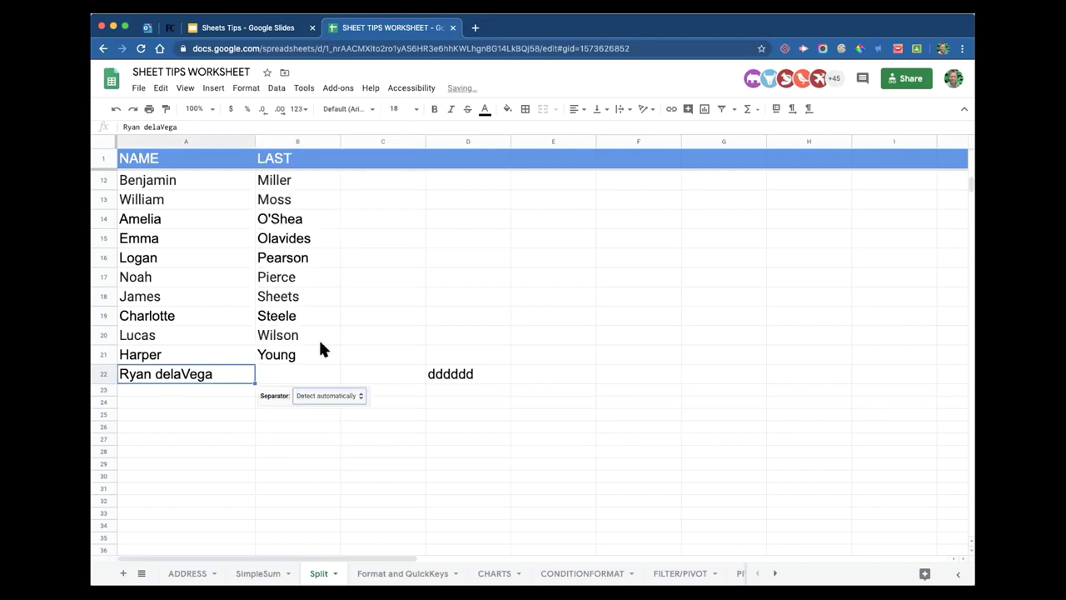
left_click(313, 397)
left_click(333, 475)
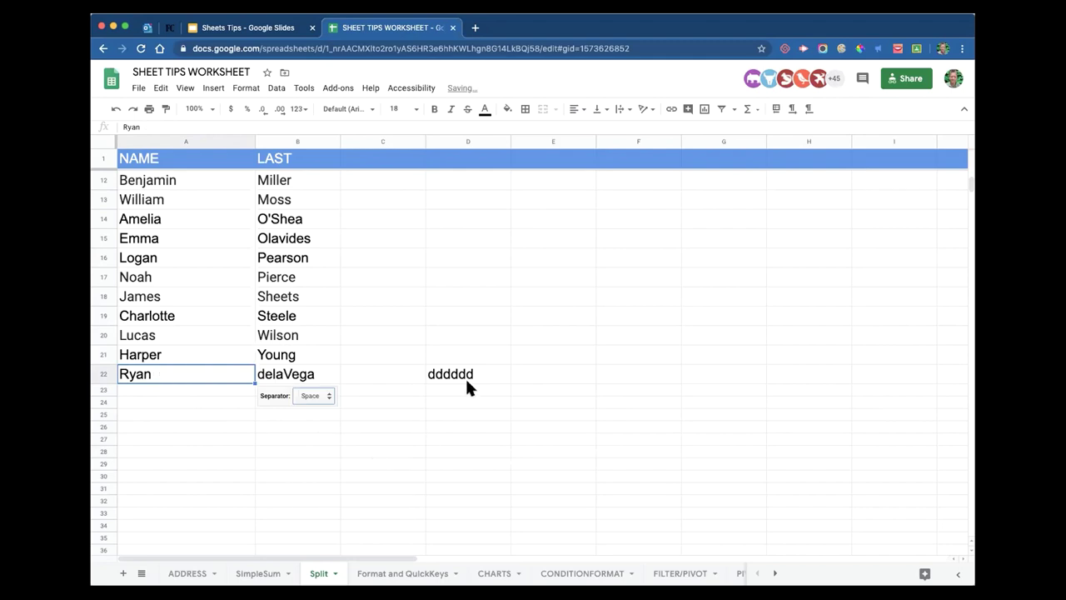
left_click(465, 377)
key("Delete")
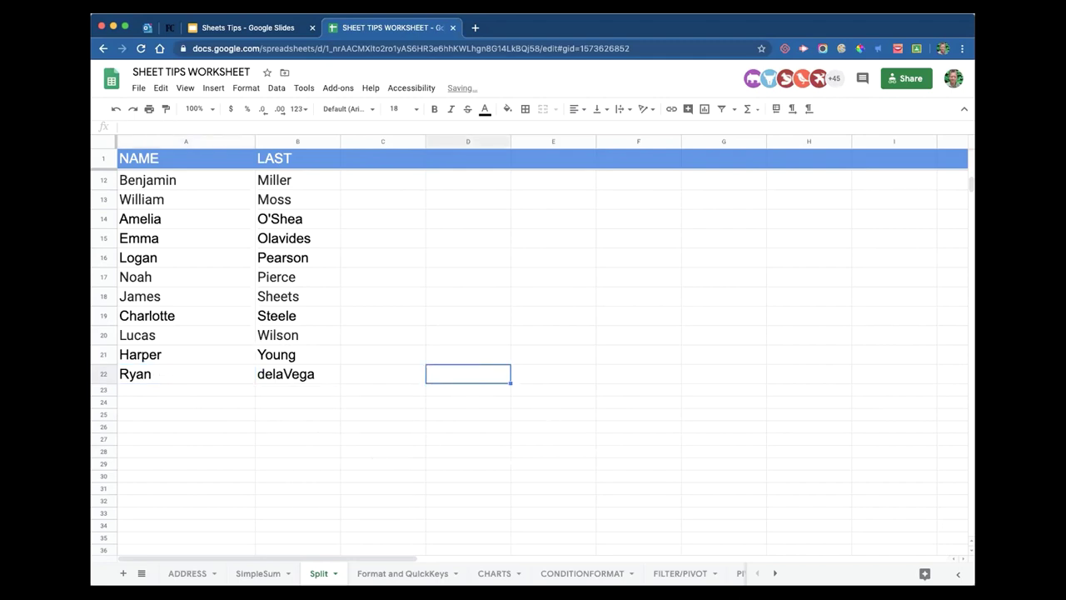
- Restore the spaces in B22 so the surname reads 'de la Vega'
left_click(325, 373)
double_click(322, 373)
left_click(275, 373)
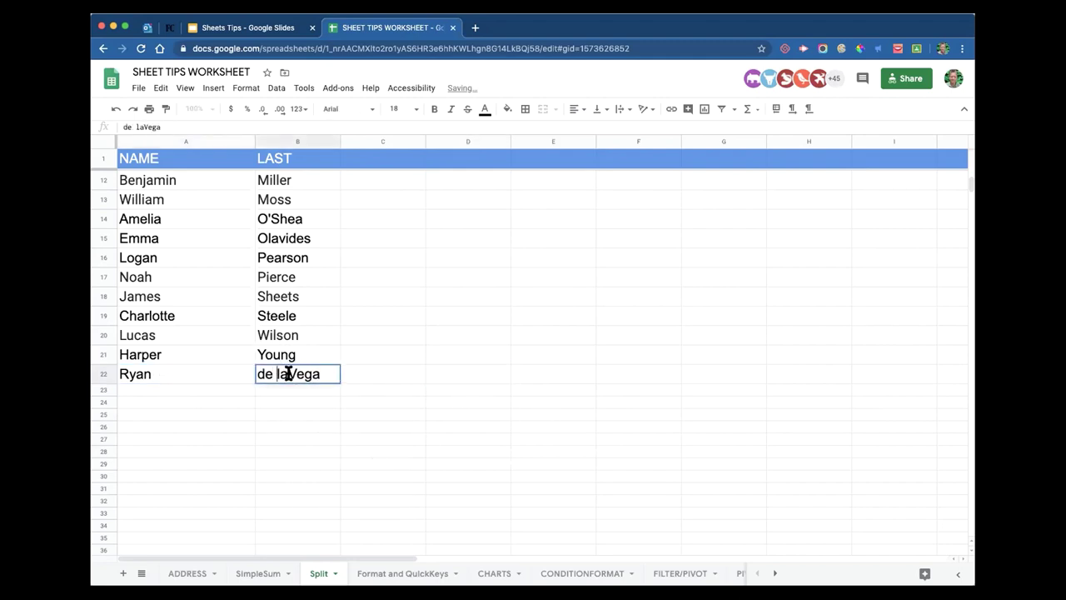
left_click(288, 375)
left_click(245, 414)
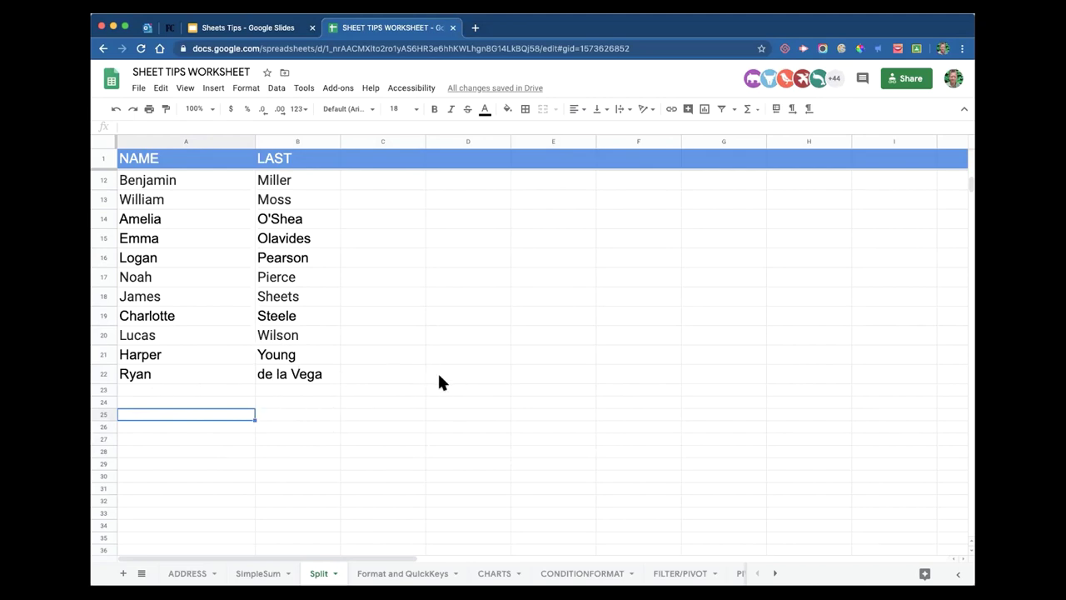
left_click(408, 375)
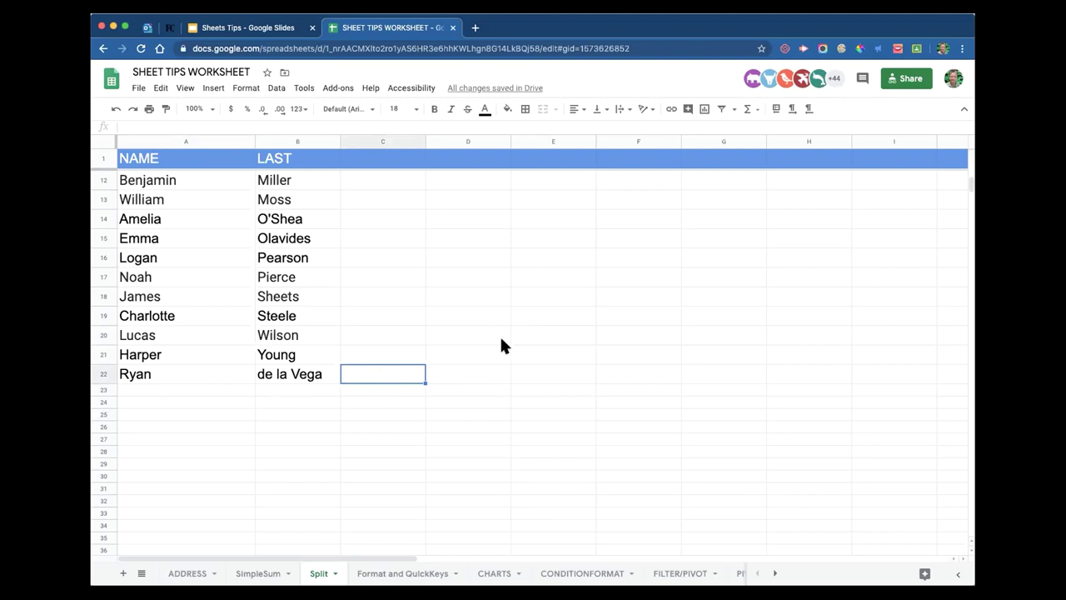
left_click(219, 32)
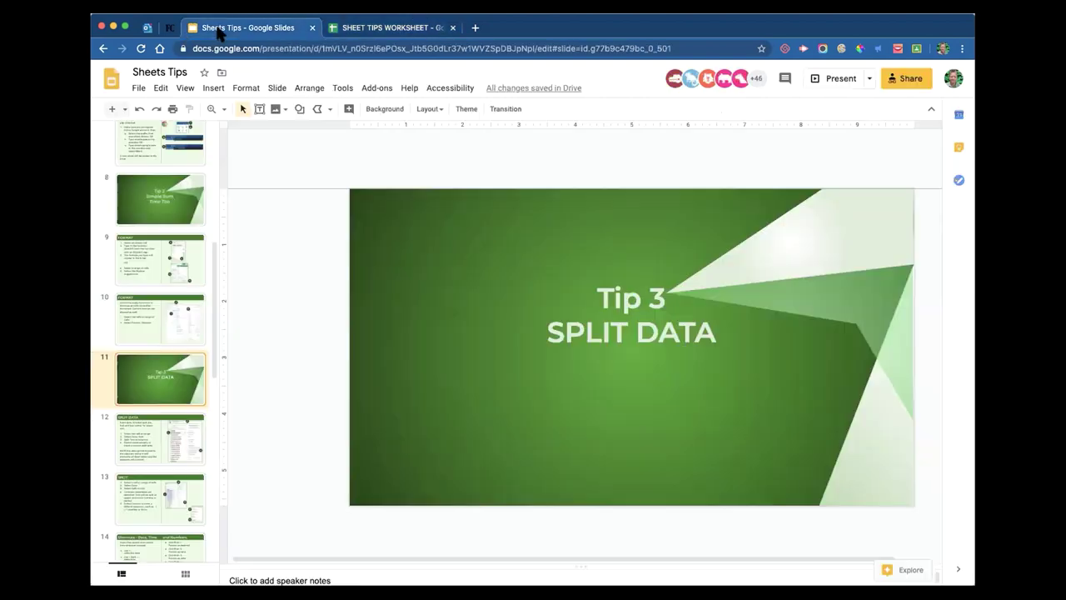
scroll(165, 367, "down", 2)
left_click(162, 384)
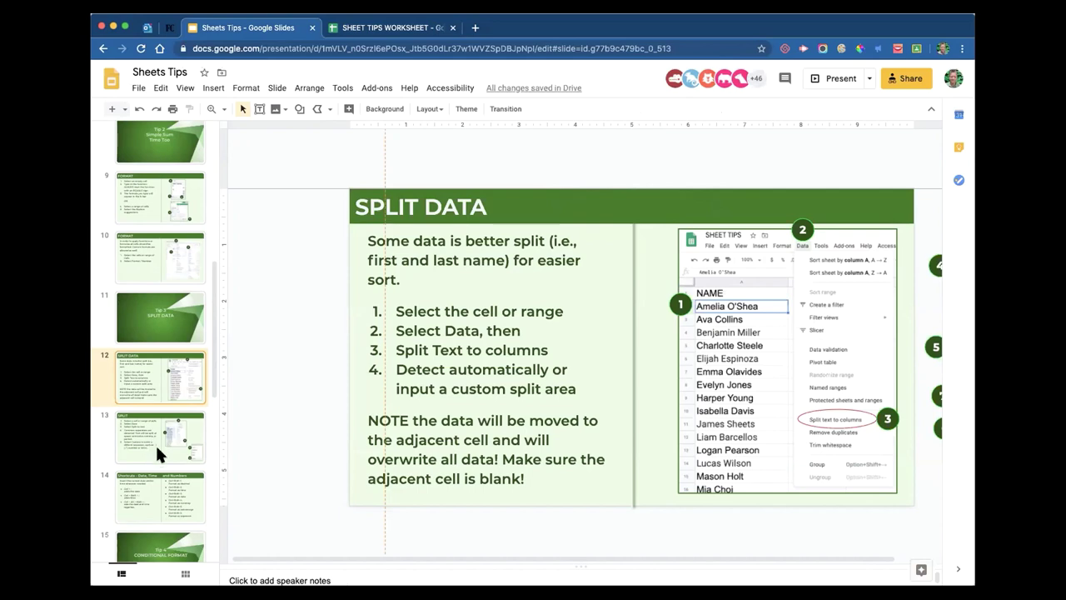
left_click(159, 452)
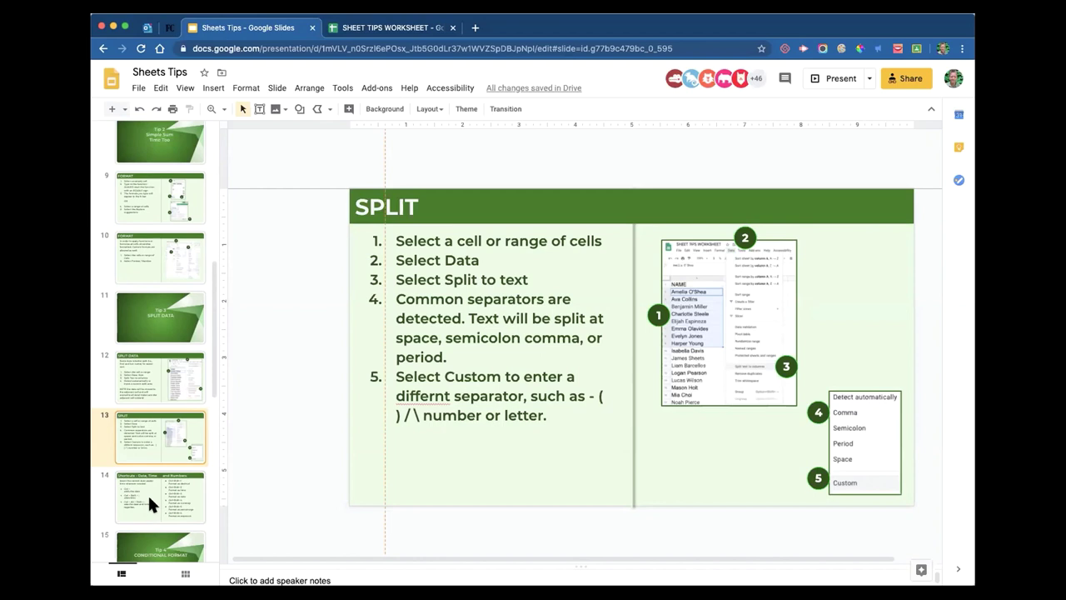
left_click(148, 493)
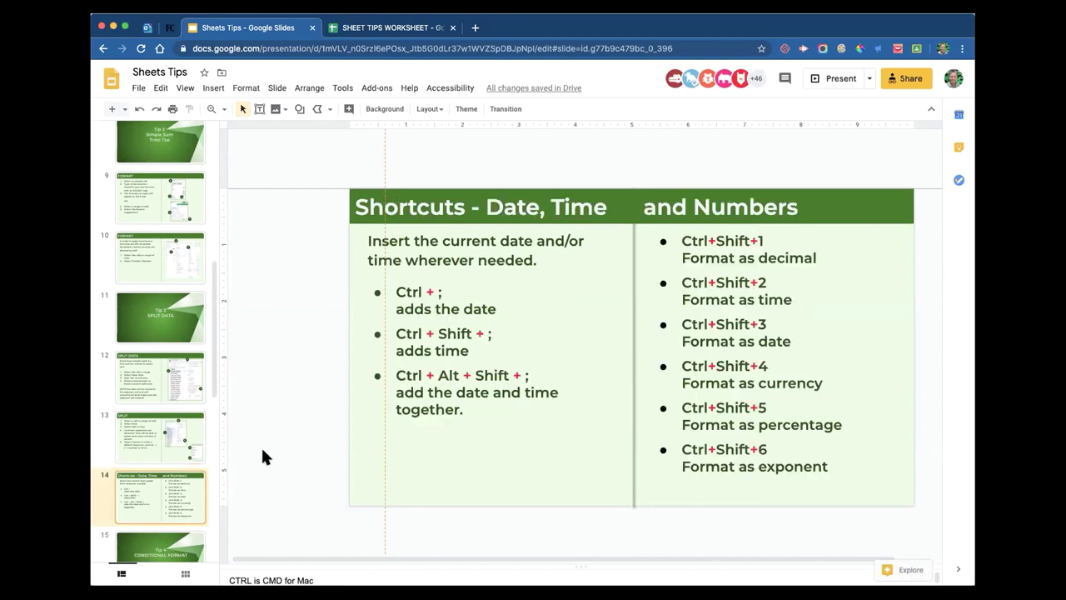
left_click(359, 31)
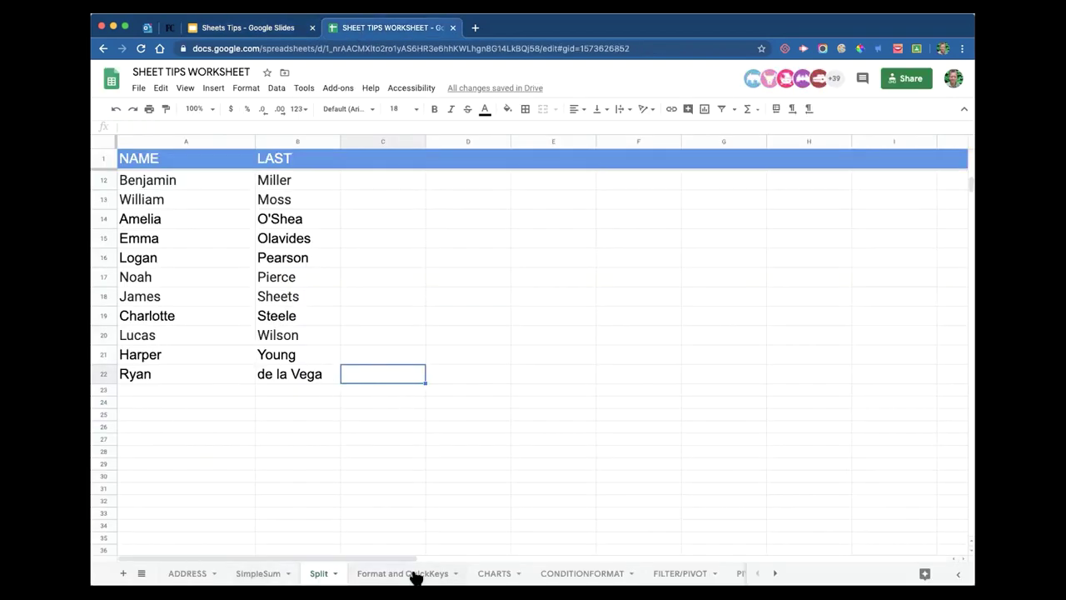
left_click(338, 513)
- Switch to the Format and QuickKeys sheet and make row 3 slightly taller
left_click(400, 574)
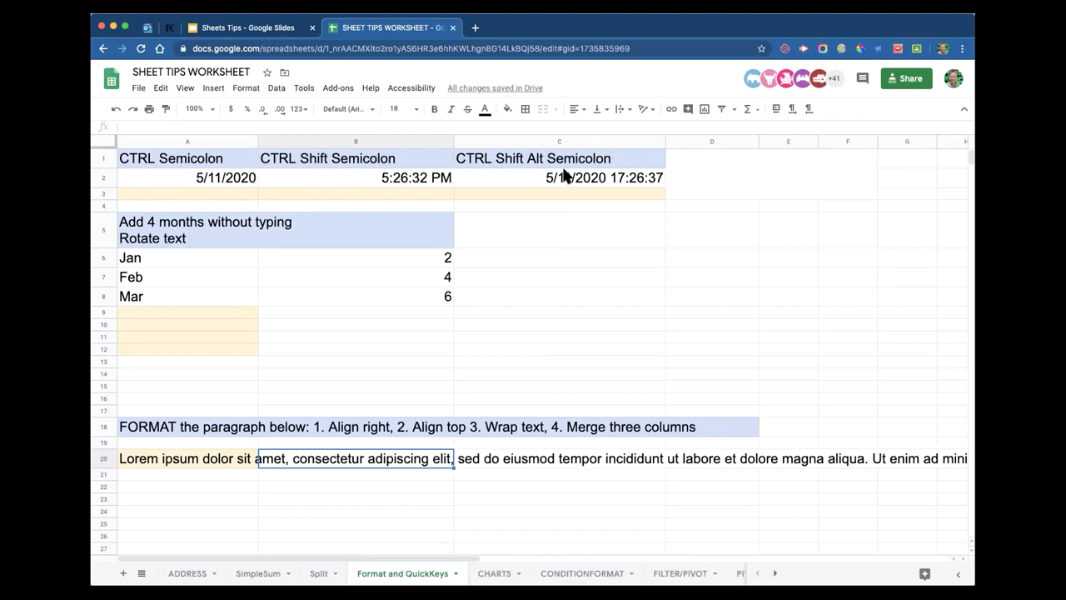
left_click_drag(111, 196, 111, 205)
- Enter the current date in A3, time in B3 and date-time in C3 using keyboard shortcuts
left_click(198, 197)
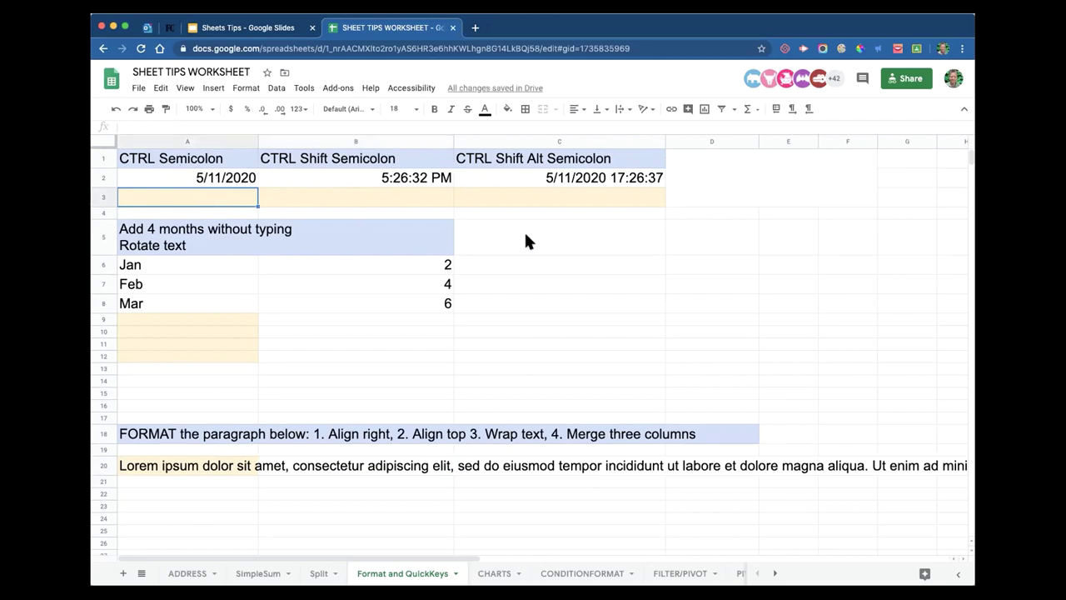
key("ctrl+semicolon")
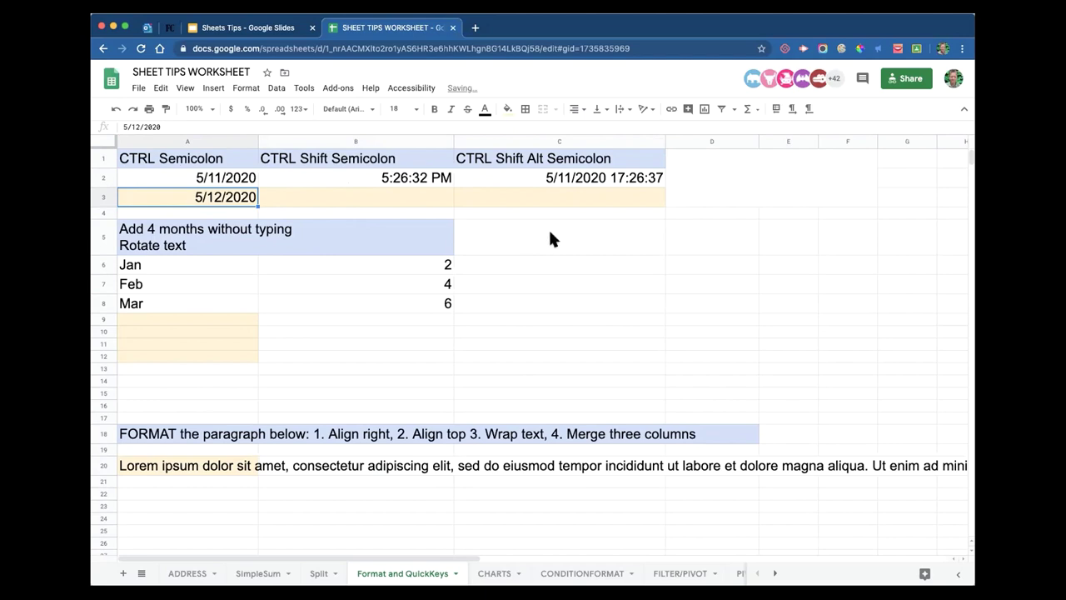
key("Right")
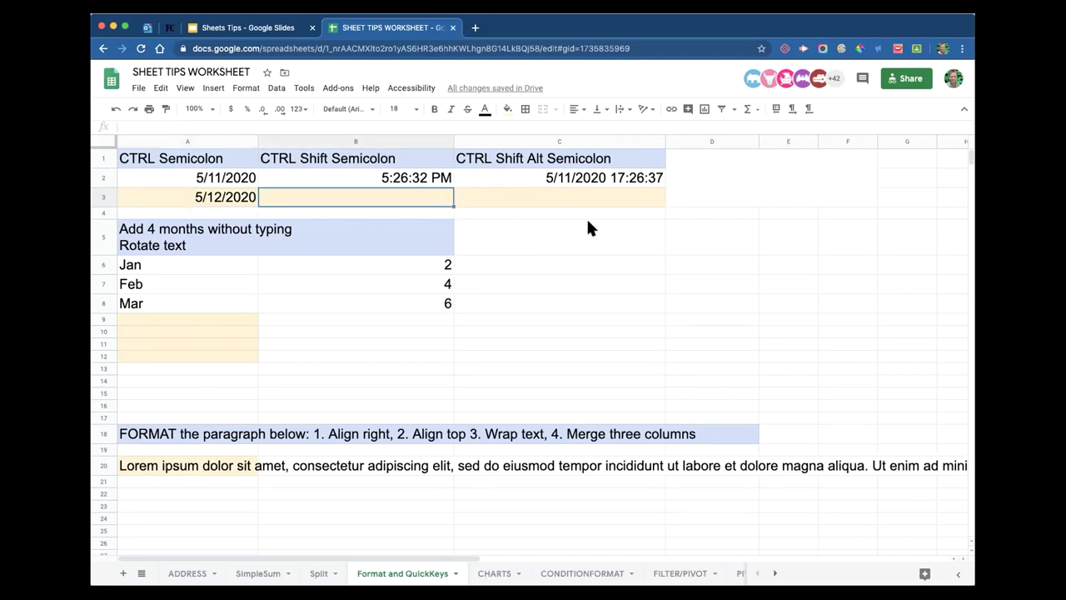
key("ctrl+shift+semicolon")
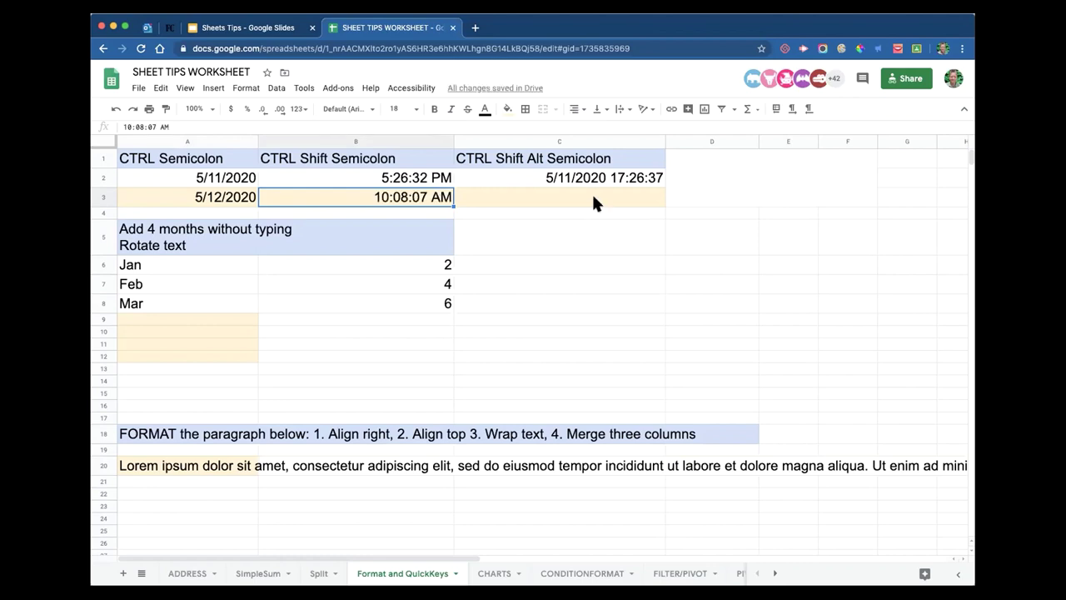
key("Right")
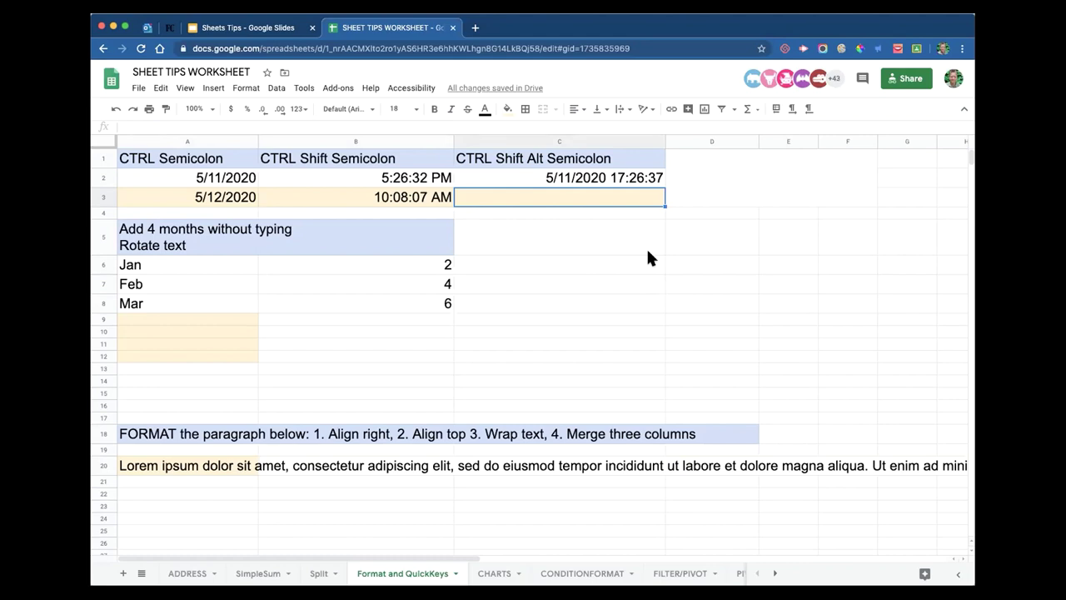
key("ctrl+alt+shift+semicolon")
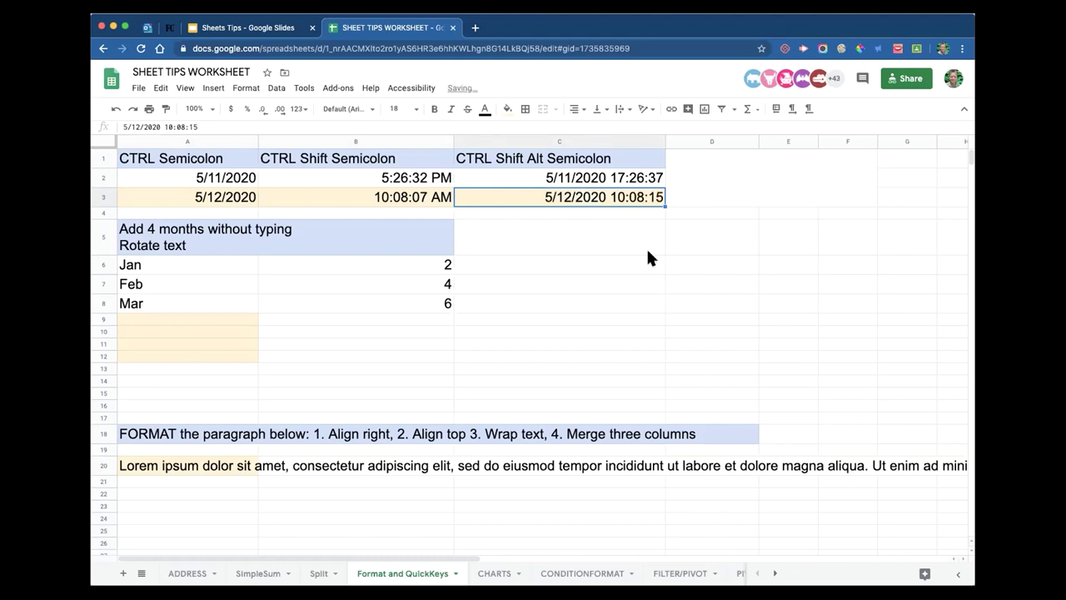
left_click(654, 252)
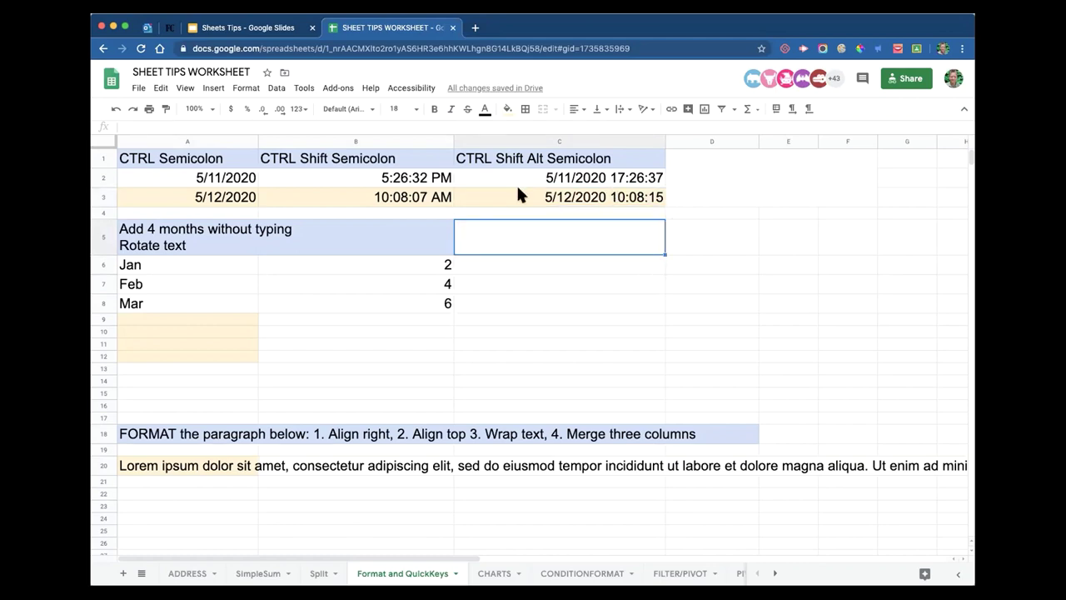
- Check the date value in A3, then select the times in B2:B3
left_click(171, 197)
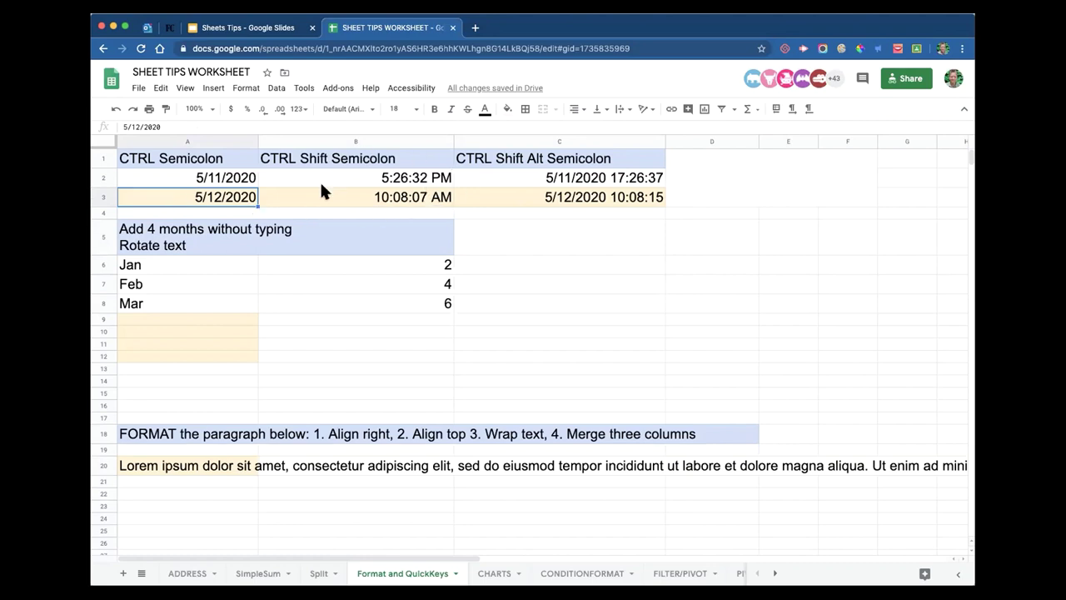
left_click(400, 180)
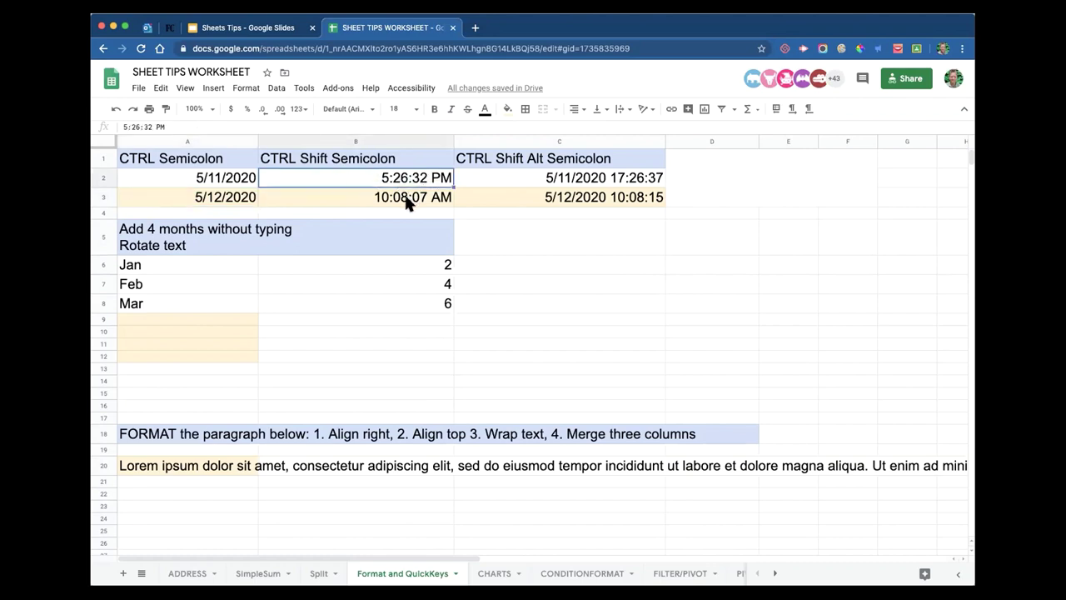
left_click(408, 203, "shift")
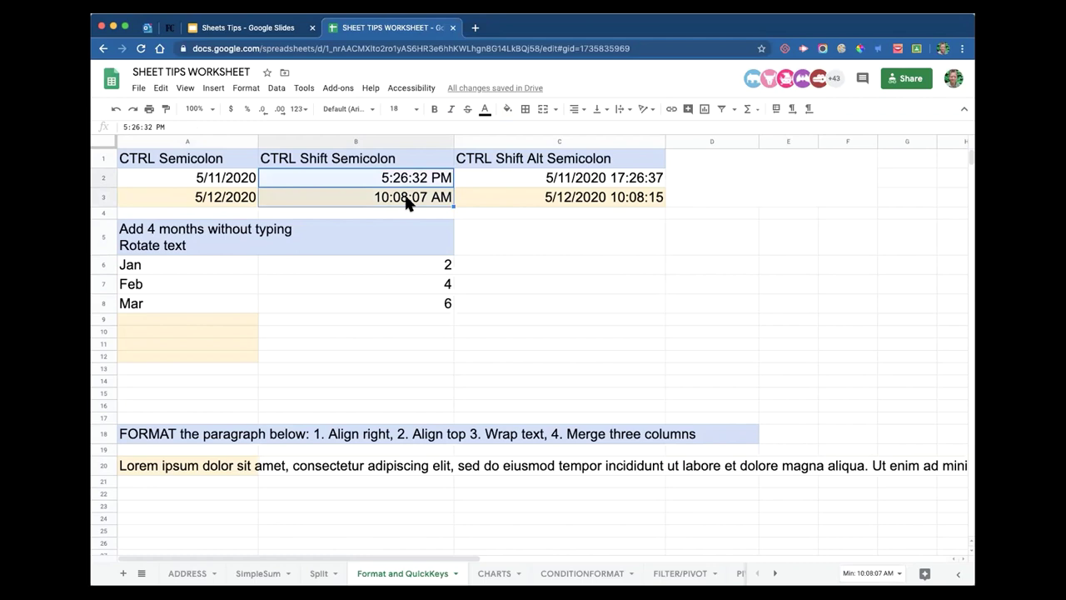
- Apply the 24-hour 13:30 custom time format to B2:B3, showing 17:26 and 10:08
left_click(247, 88)
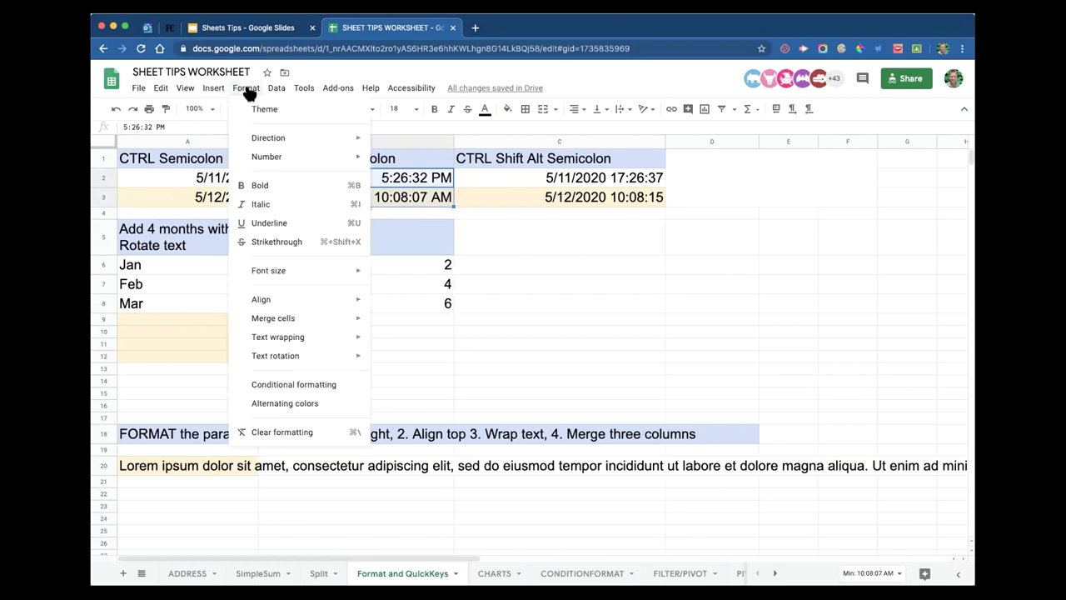
mouse_move(262, 158)
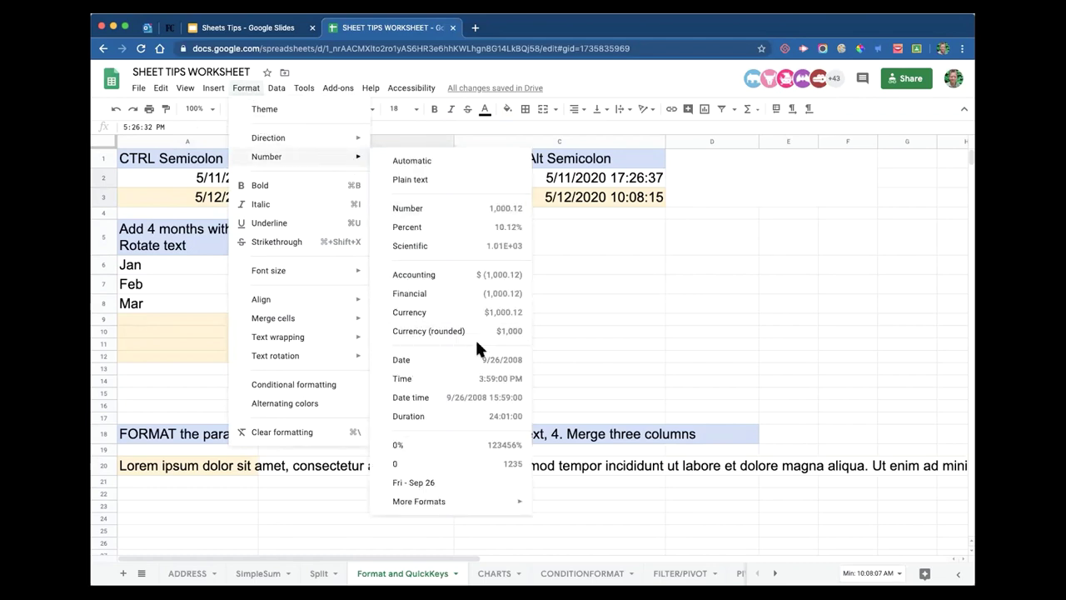
mouse_move(399, 503)
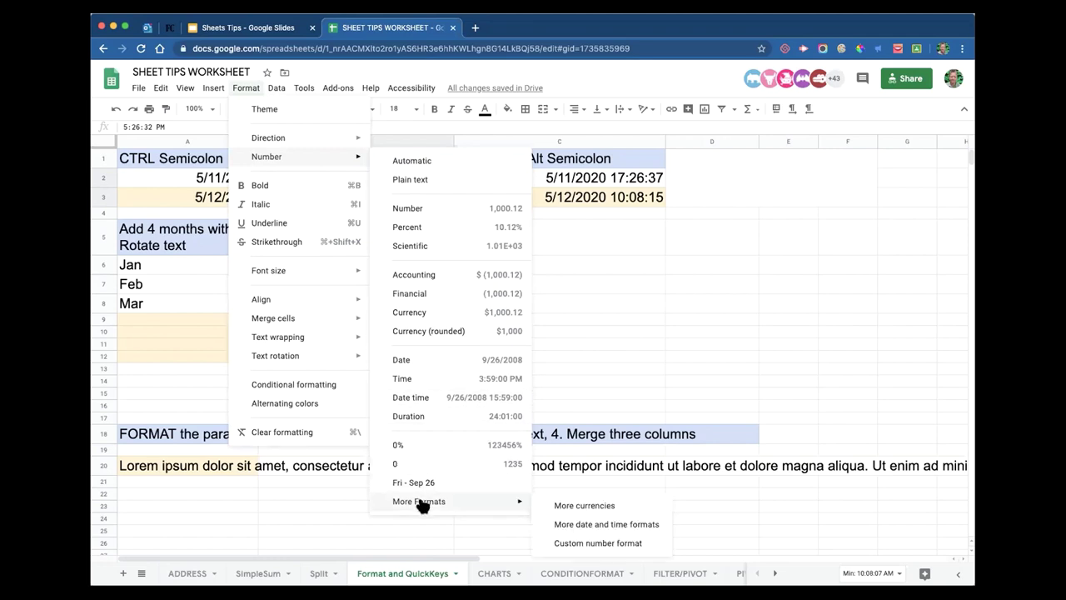
left_click(598, 525)
scroll(537, 332, "down", 3)
scroll(533, 331, "down", 6)
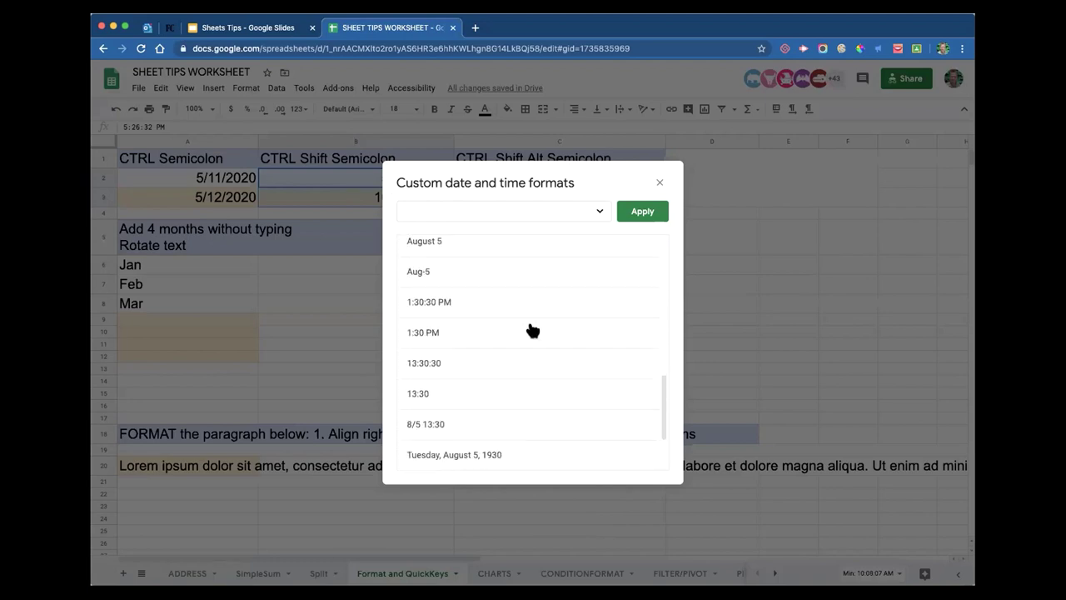
scroll(533, 330, "down", 1)
left_click(420, 377)
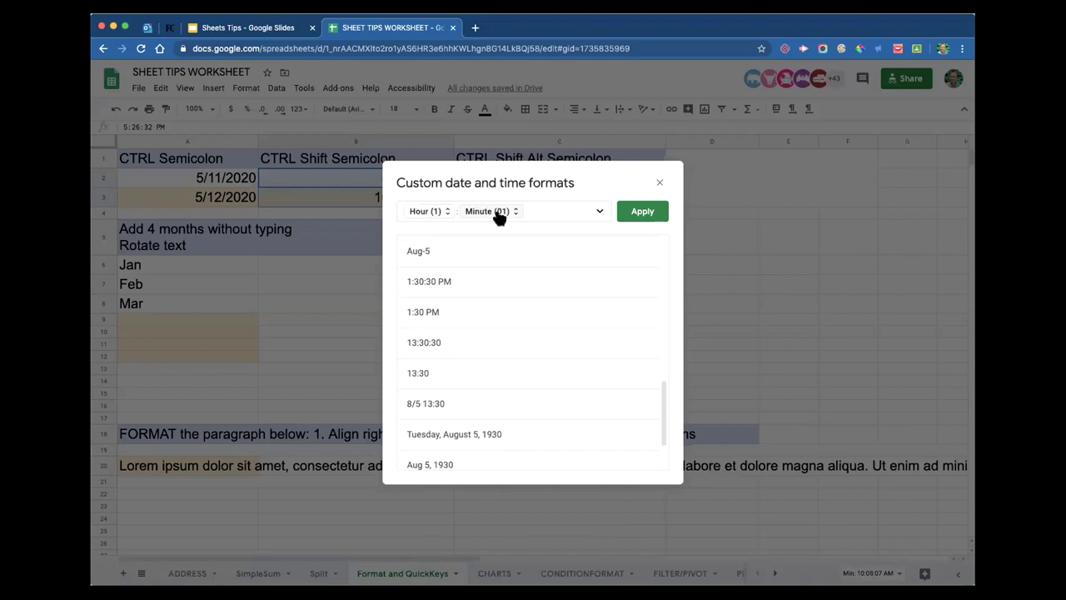
left_click(639, 212)
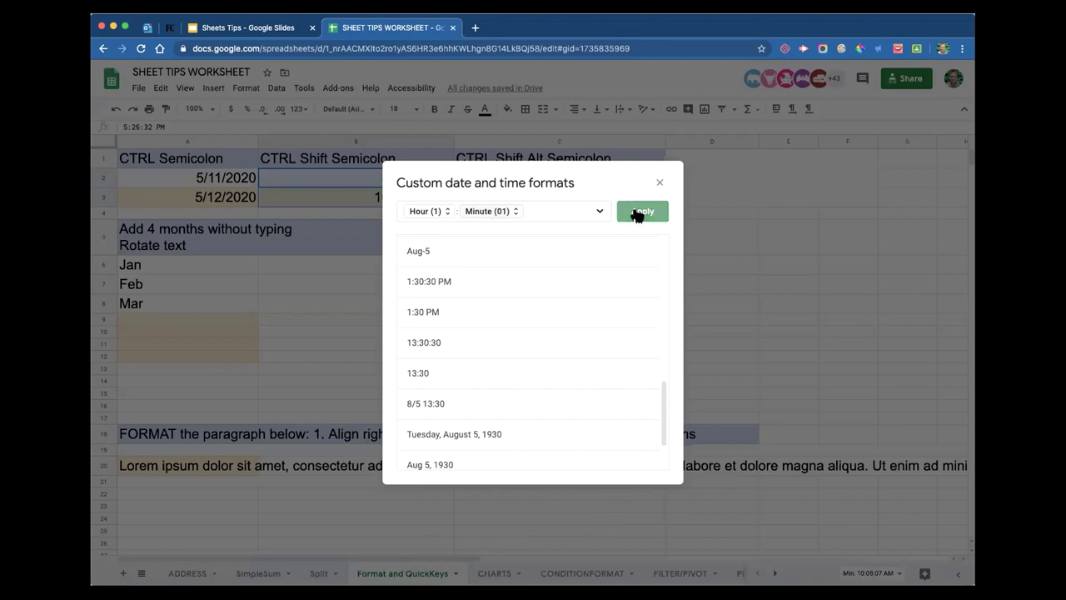
left_click(540, 246)
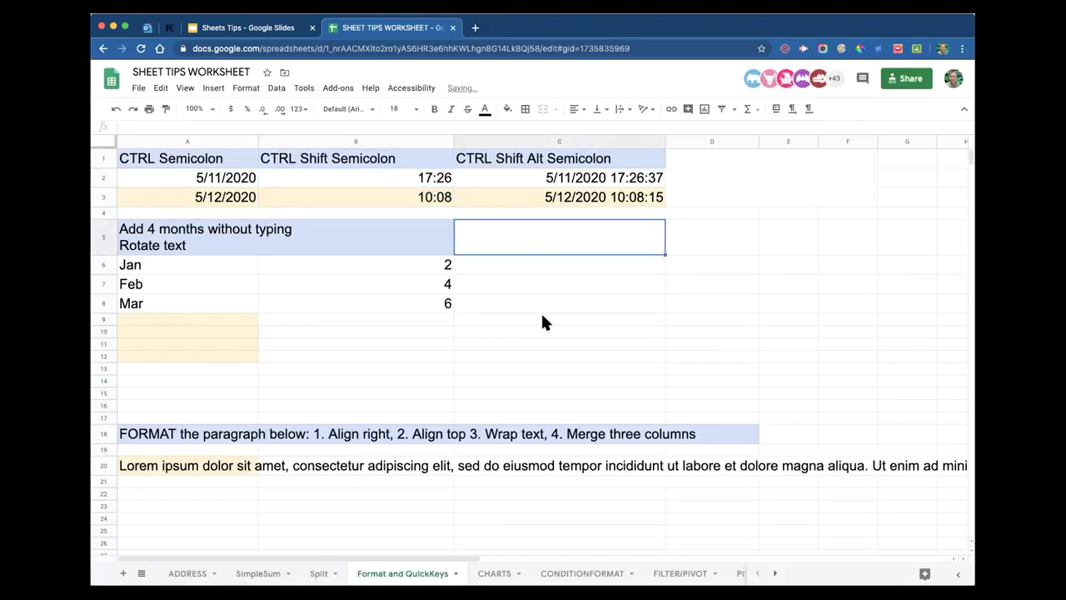
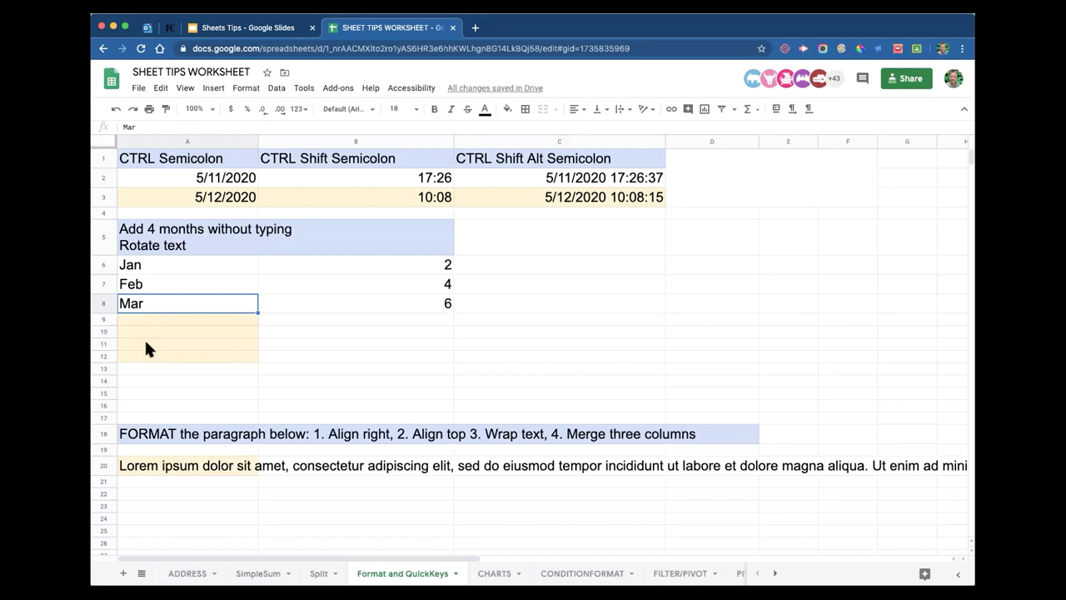
- Select Jan–Mar in A6:A8 and autofill Apr, May, Jun and Jul into rows 9–12
key("Right")
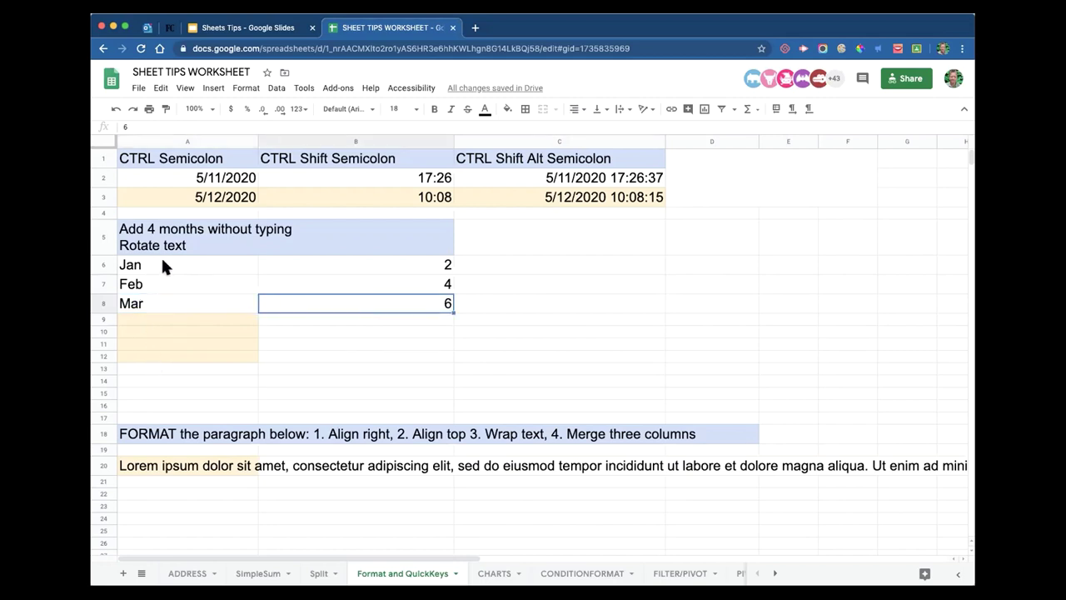
left_click(166, 265)
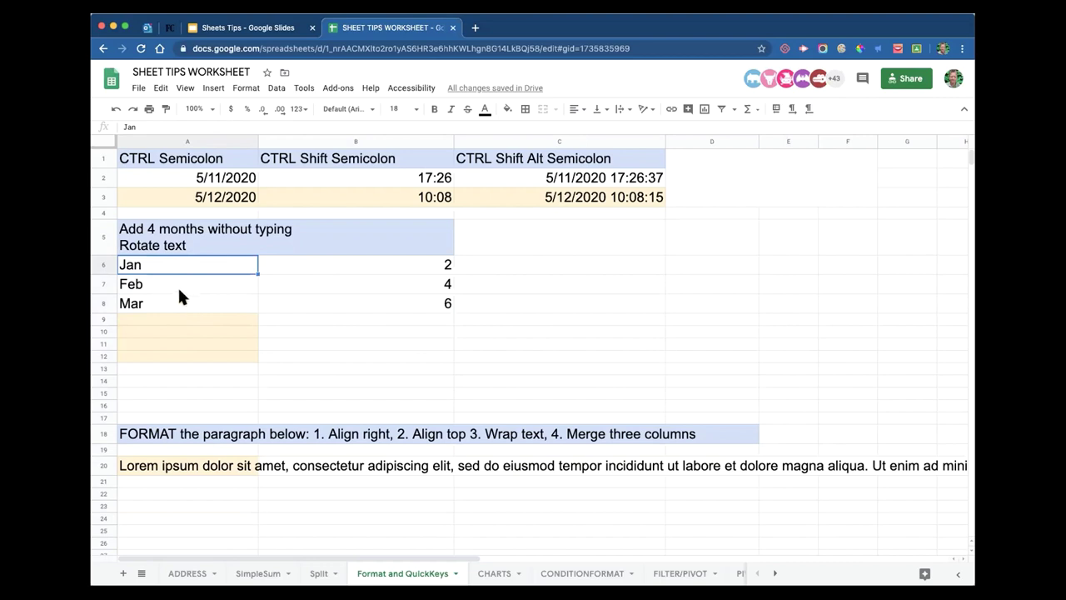
left_click(170, 283, "shift")
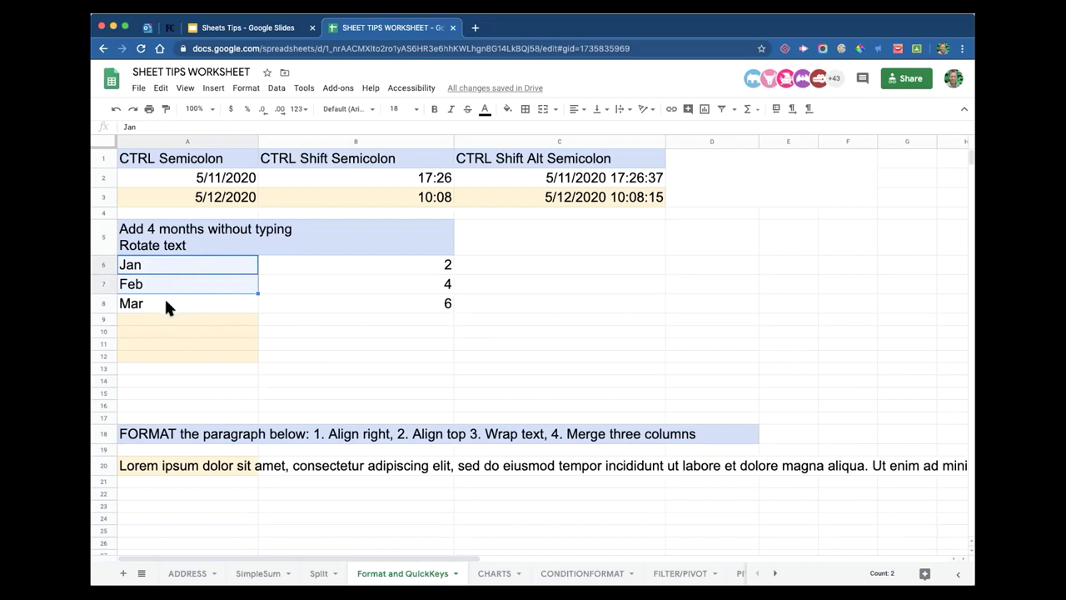
left_click(166, 305, "shift")
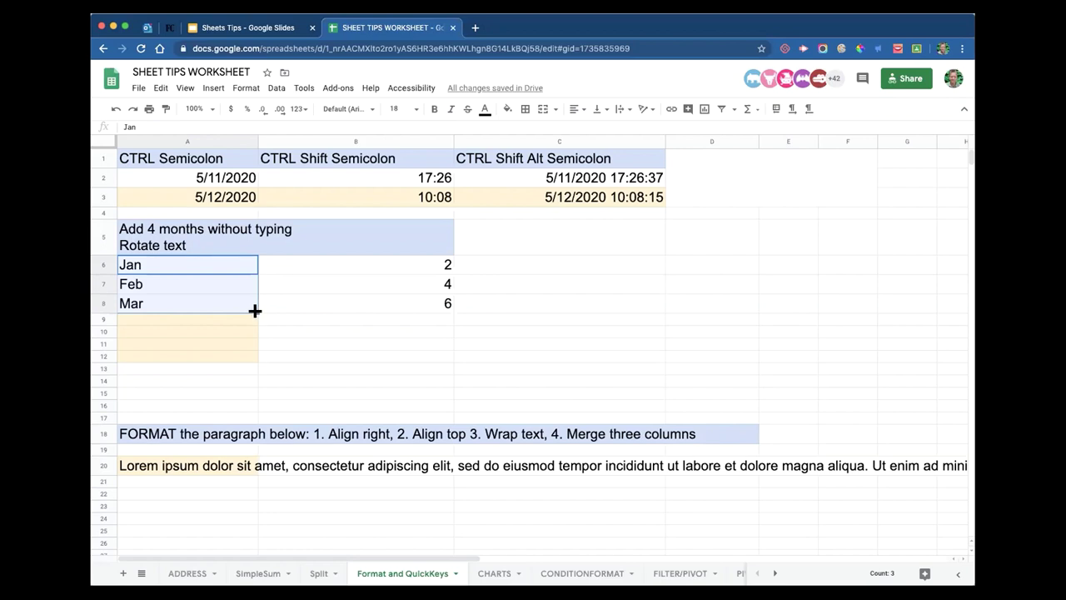
left_click_drag(255, 310, 254, 356)
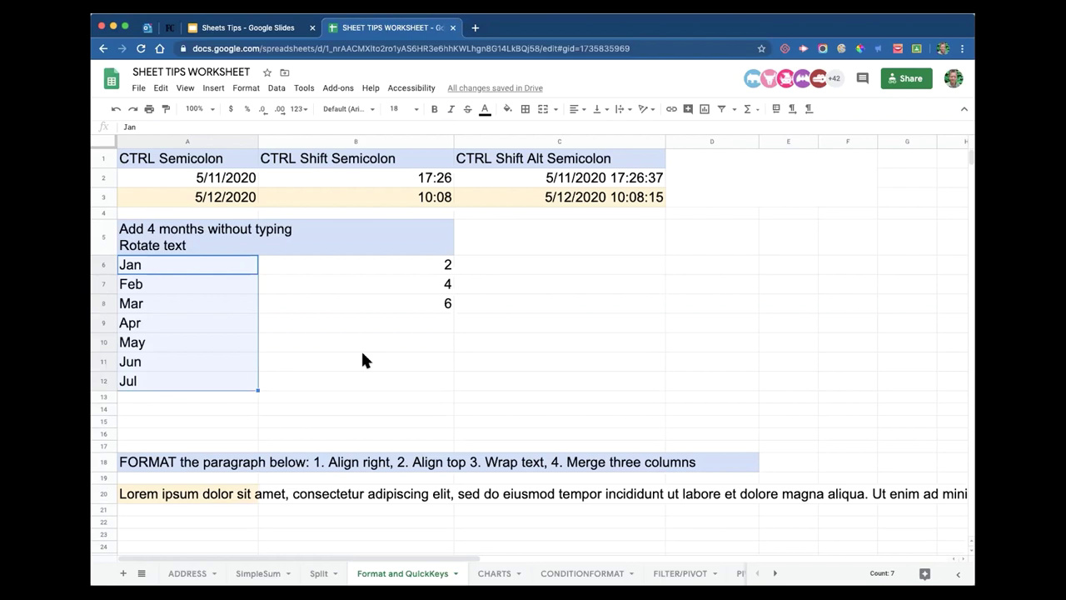
- Select the 2, 4, 6 cells in B6:B8 and autofill 8, 10, 12, 14 into B9:B12
left_click(428, 263)
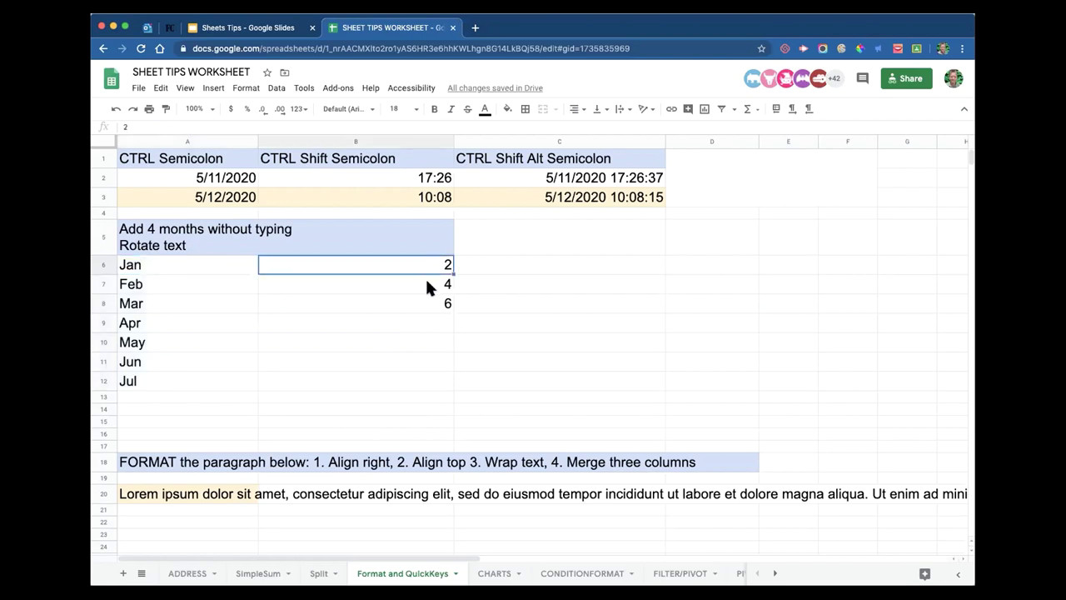
left_click_drag(427, 284, 430, 301)
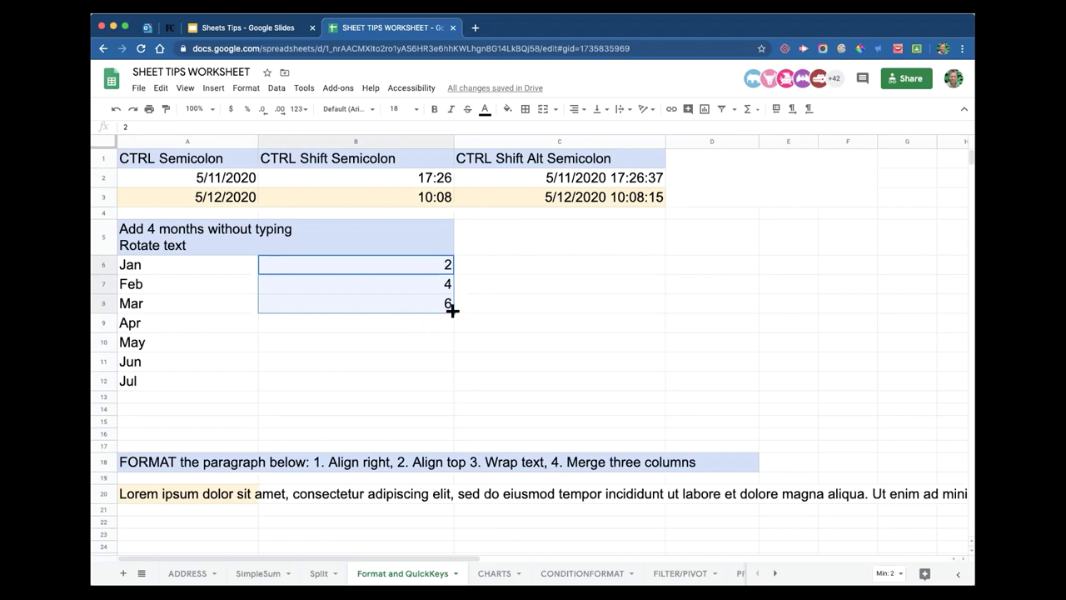
left_click_drag(454, 312, 452, 379)
left_click(534, 307)
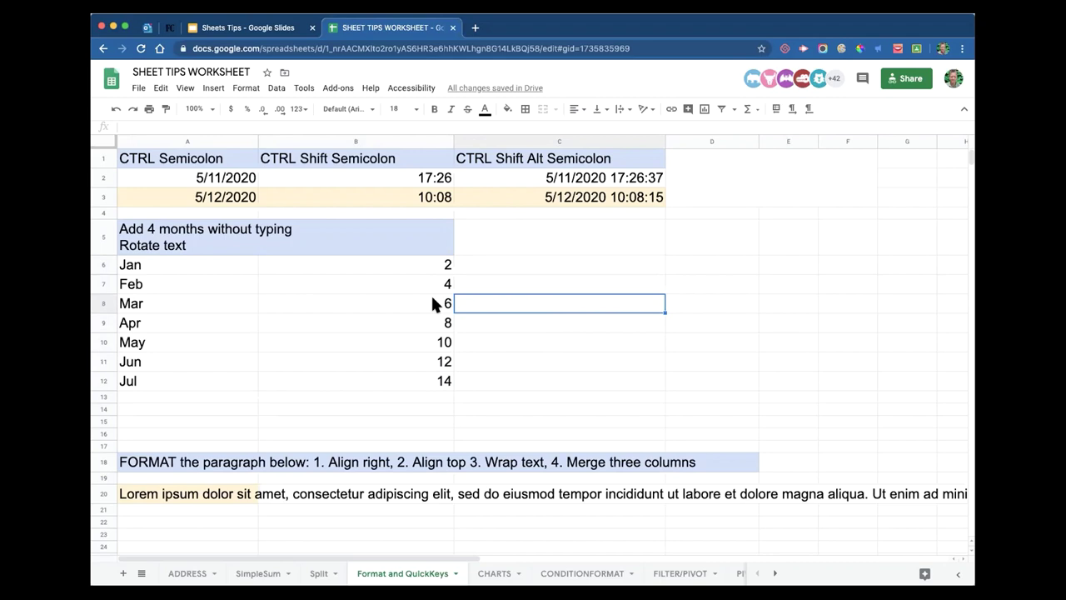
- Apply the Tilt up text rotation to the month labels in A6:A12
left_click(155, 265)
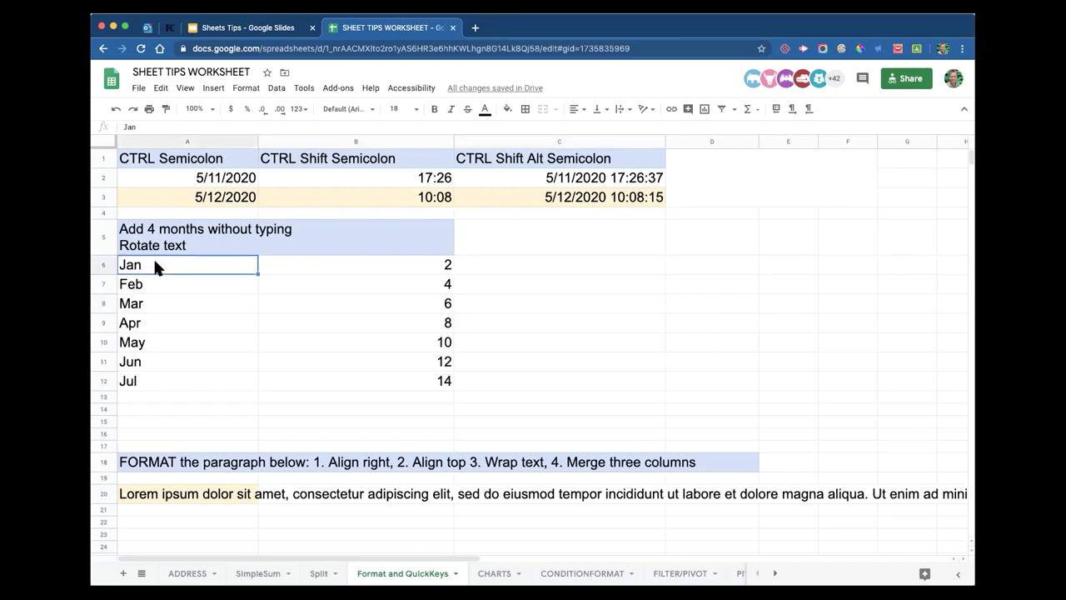
left_click(149, 380, "shift")
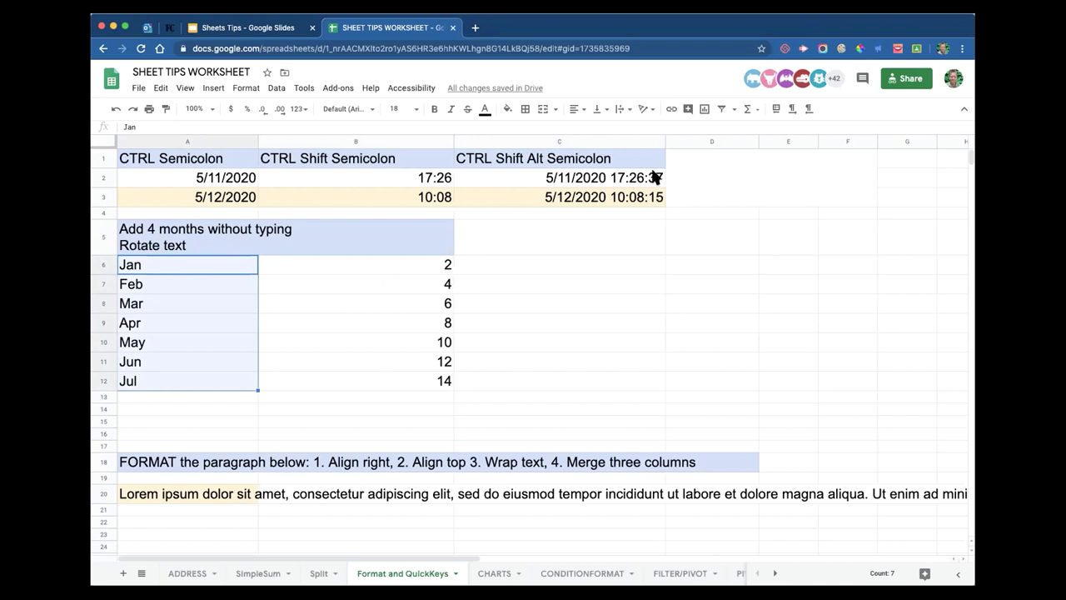
left_click(652, 111)
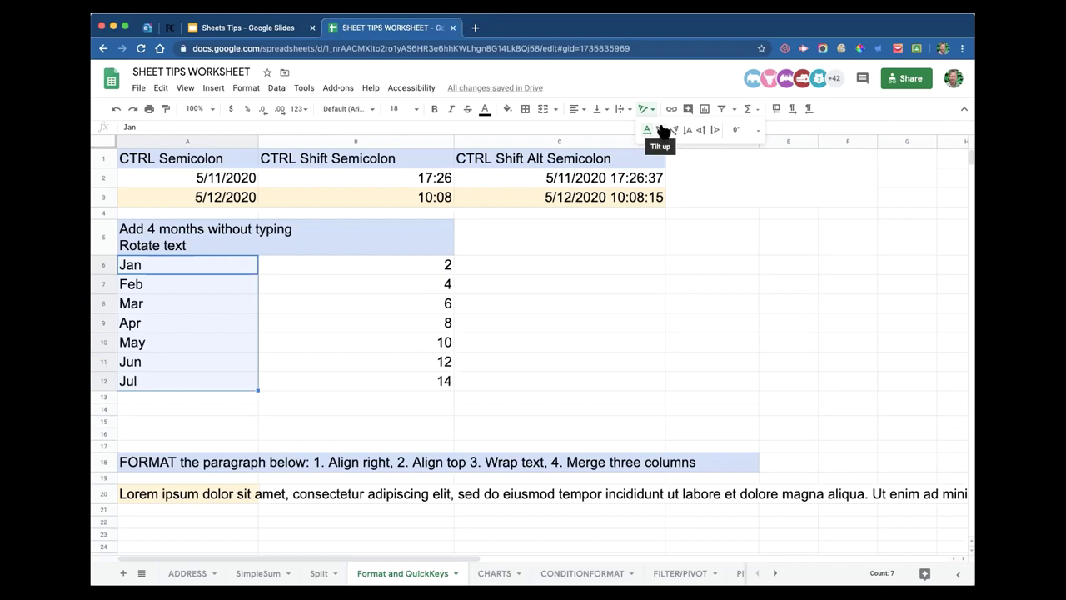
left_click(662, 129)
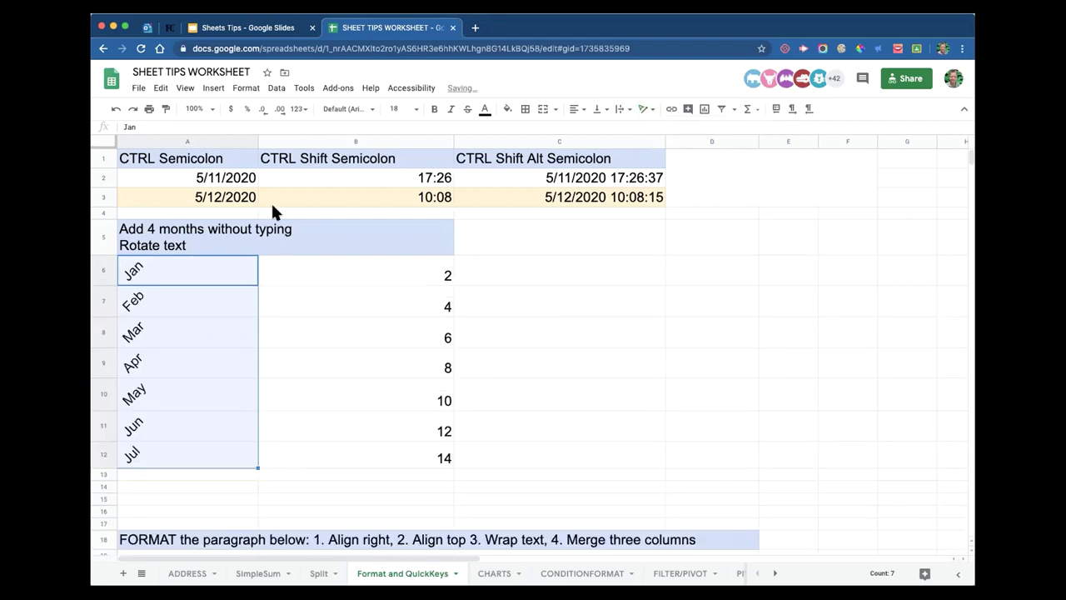
- Resize column A to suit the tilted months and review the rotation angle list unchanged
left_click_drag(256, 142, 168, 161)
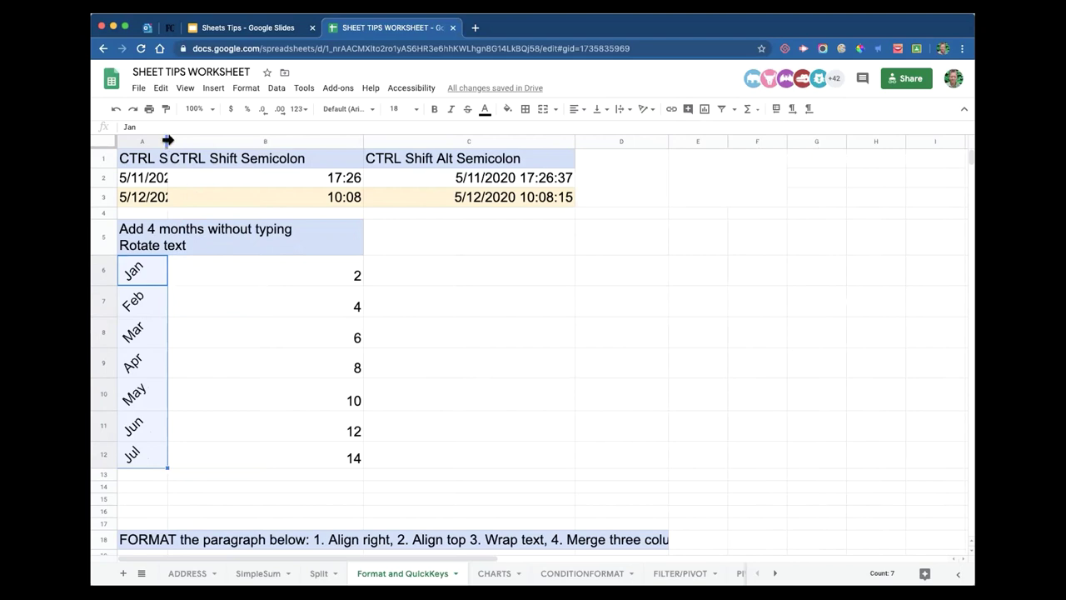
left_click_drag(168, 141, 215, 143)
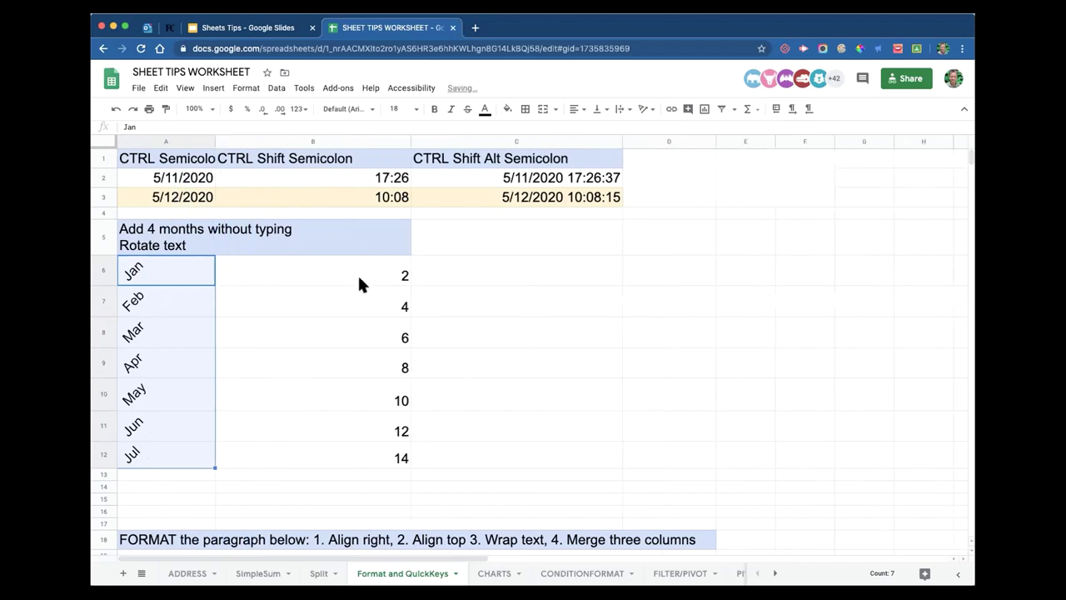
left_click(519, 332)
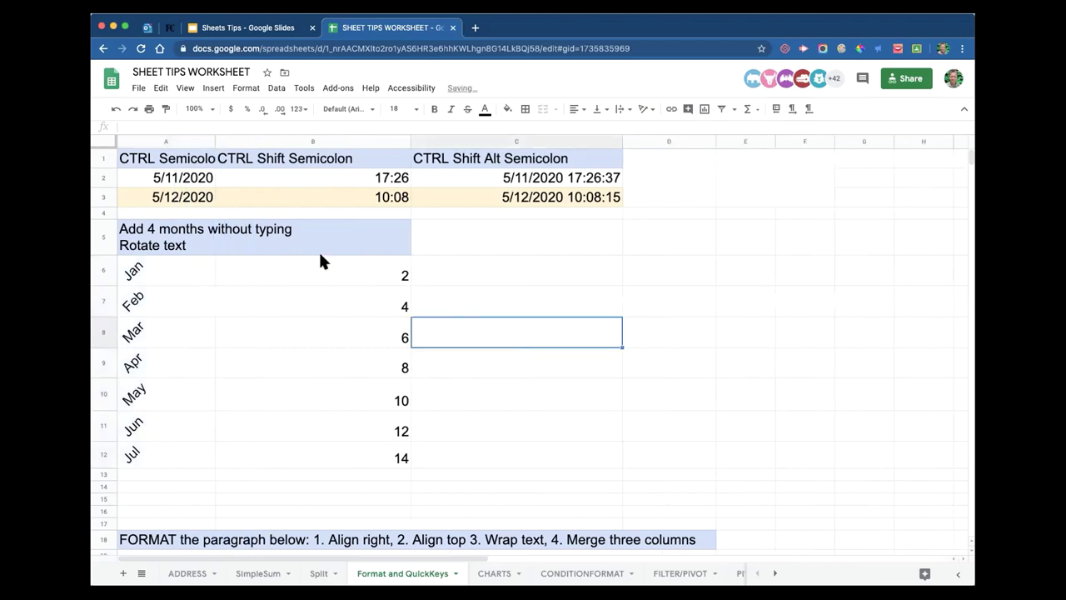
left_click(646, 109)
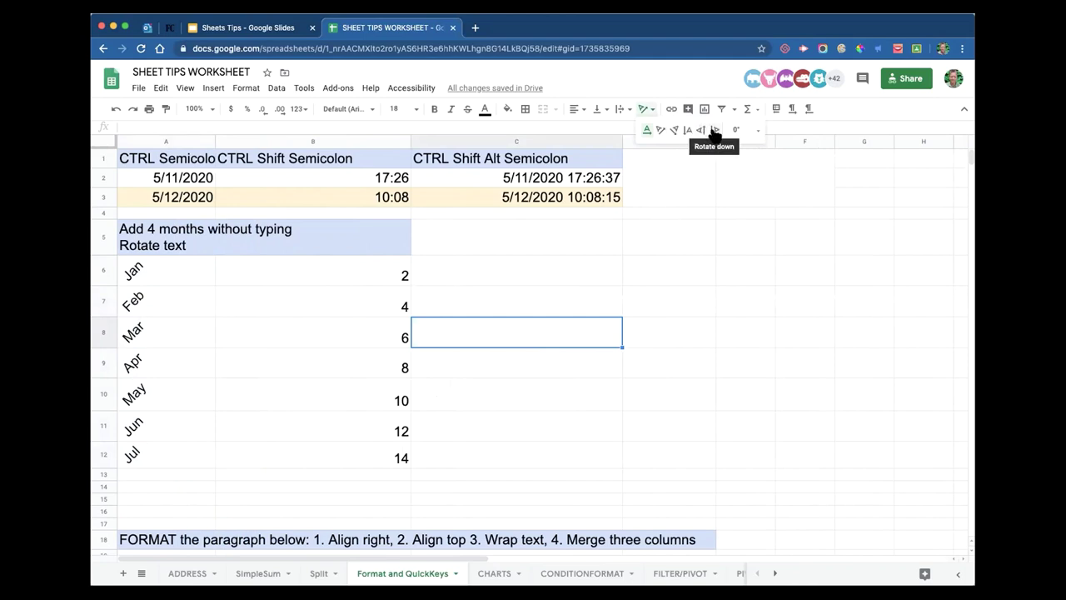
left_click(757, 131)
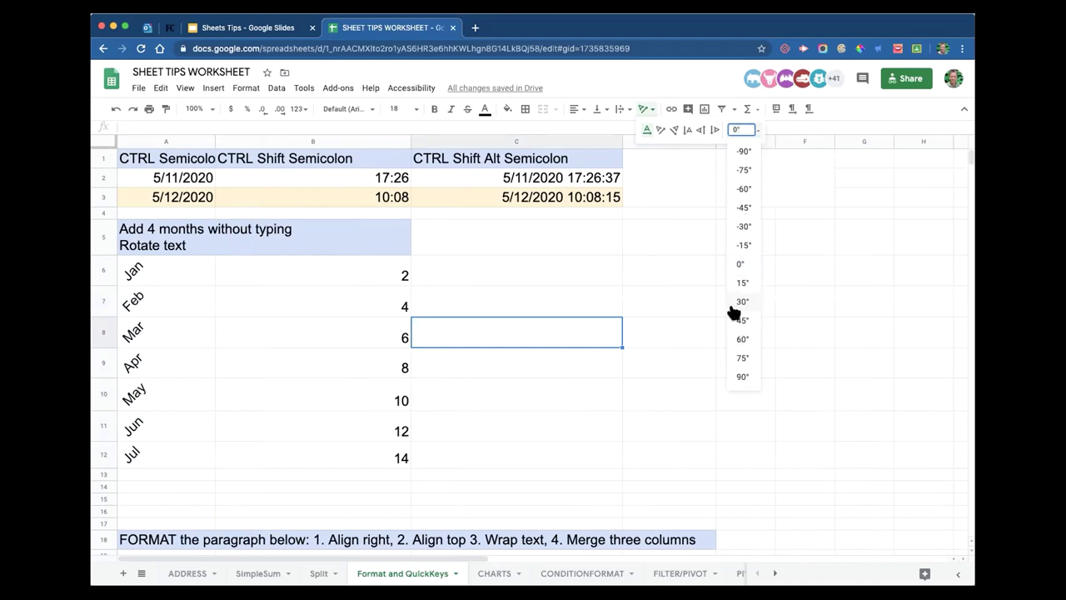
left_click(658, 279)
scroll(250, 341, "down", 5)
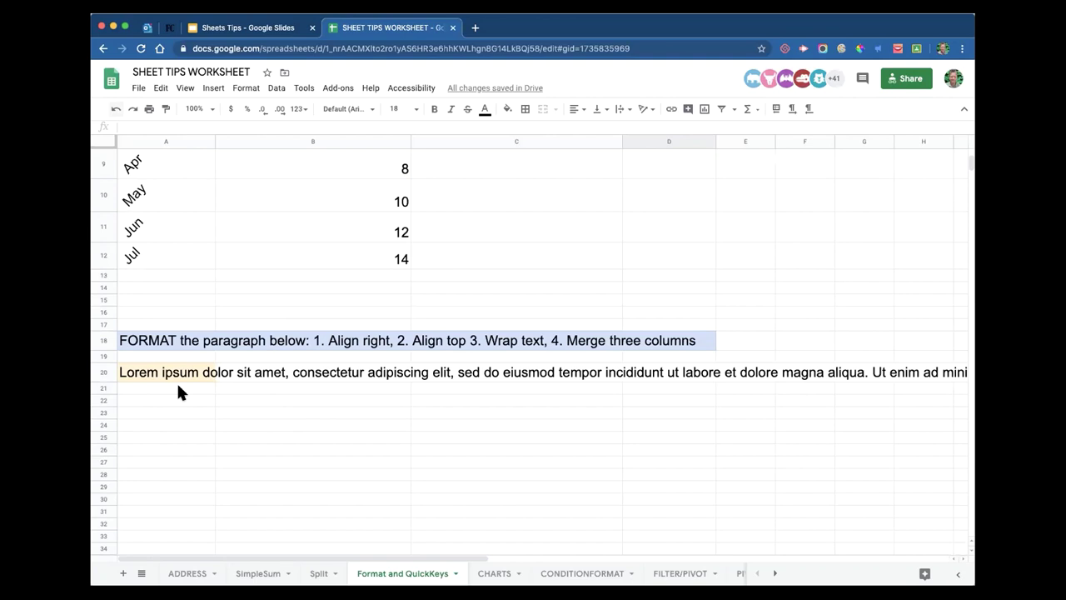
- Try Clip, then Wrap text wrapping on the Lorem ipsum paragraph in A20
left_click(175, 377)
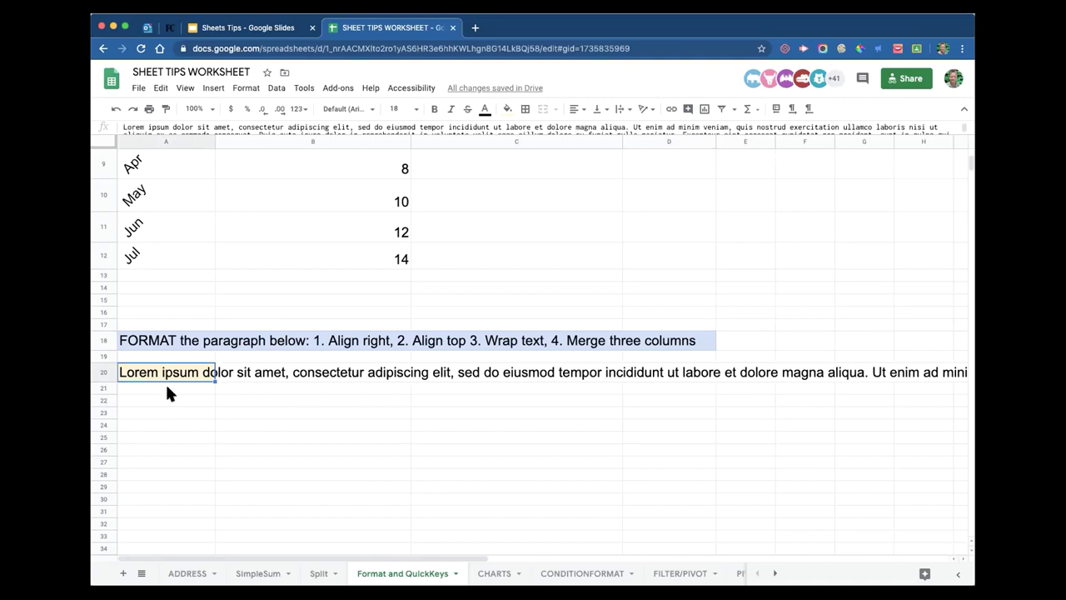
left_click(630, 114)
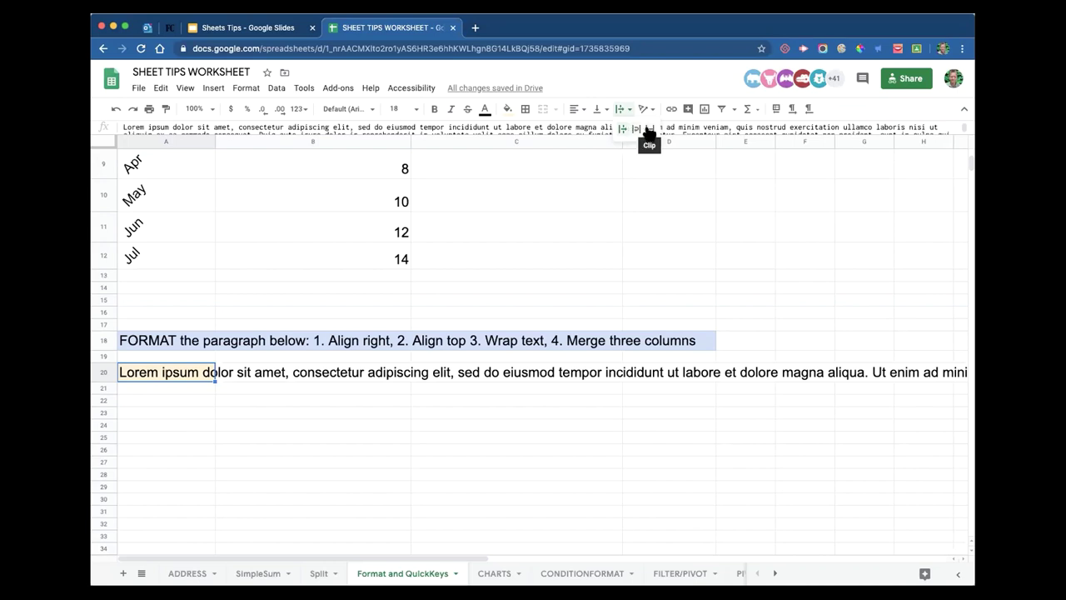
left_click(648, 130)
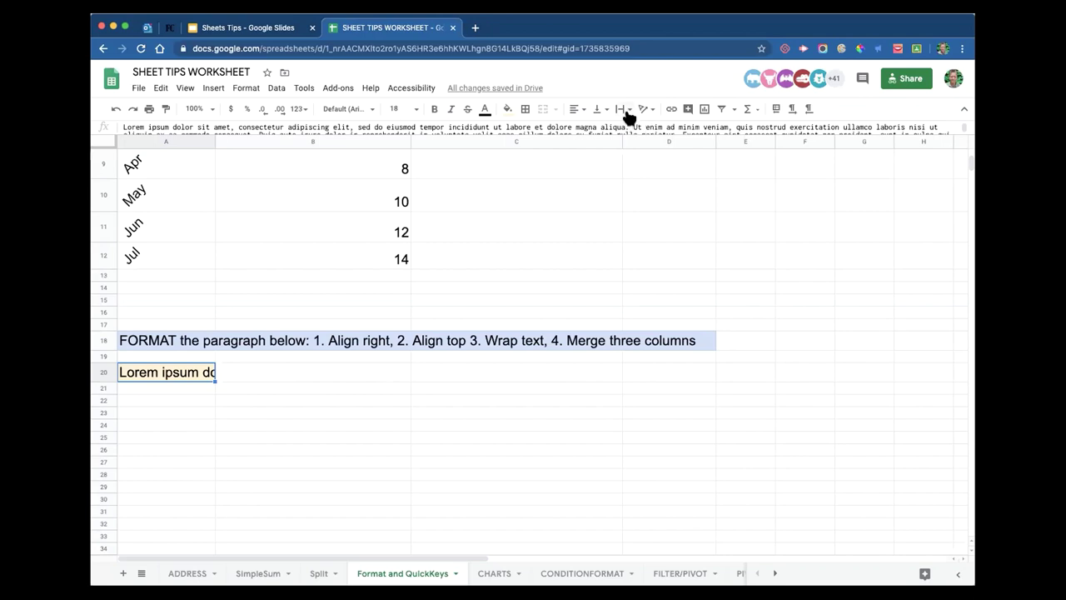
left_click(631, 110)
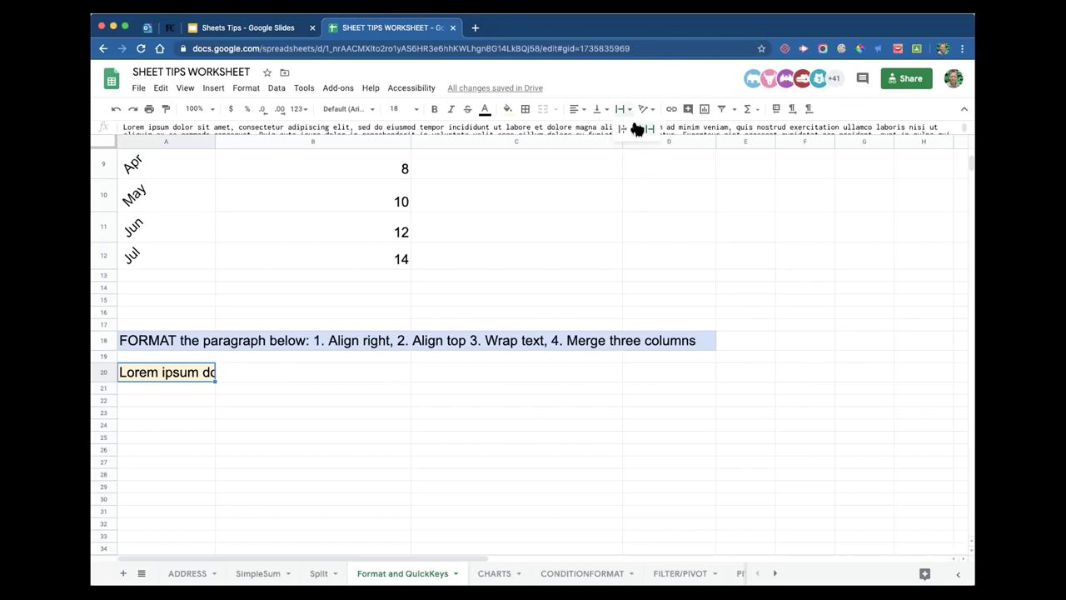
left_click(635, 129)
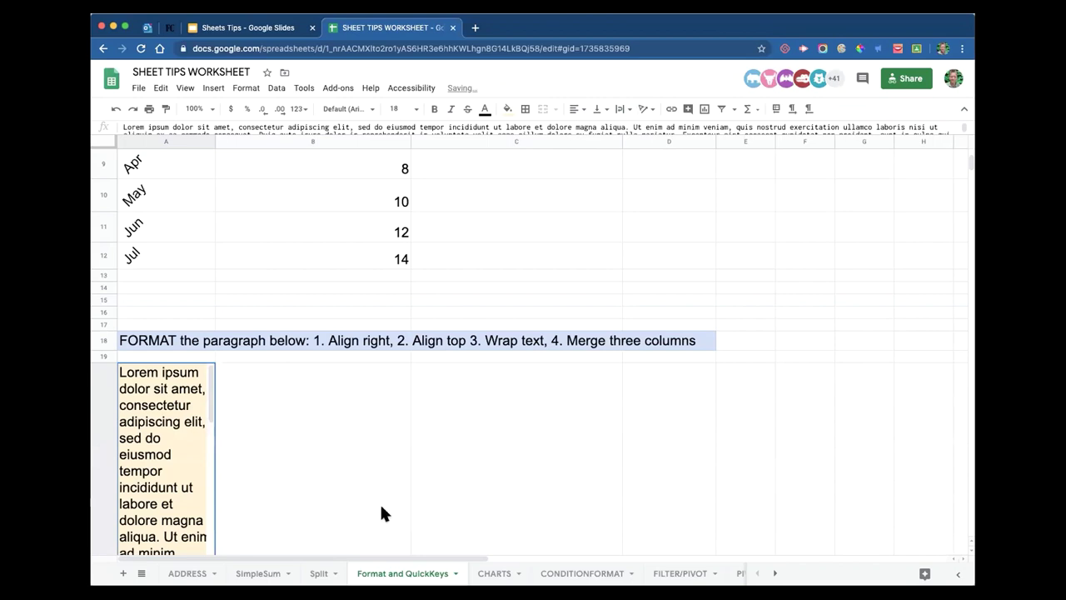
- Scroll down the sheet and widen column A
scroll(199, 392, "down", 10)
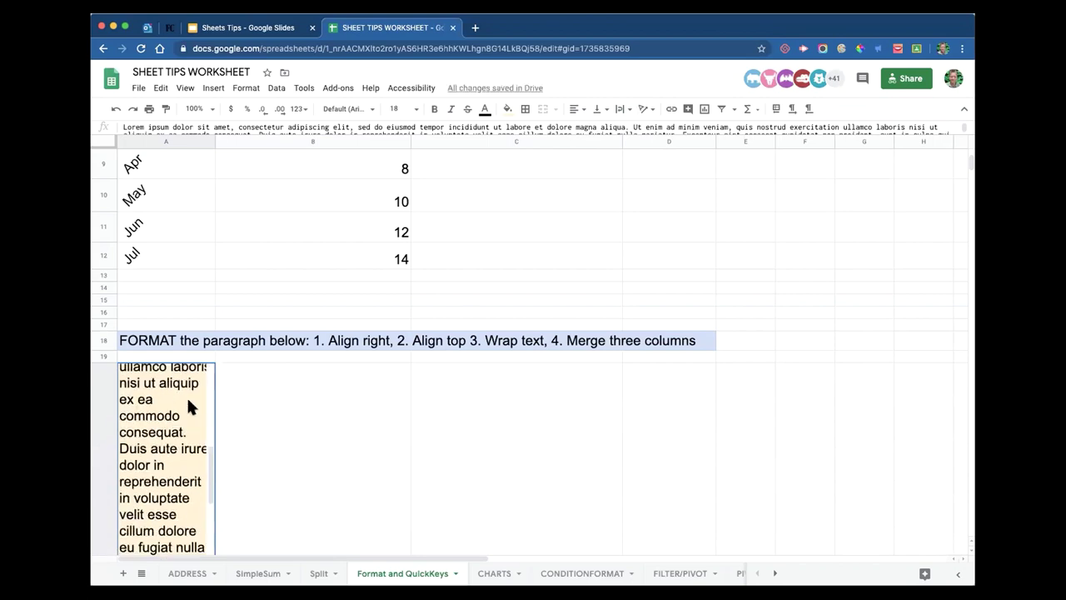
scroll(188, 406, "down", 3)
left_click_drag(209, 511, 213, 550)
left_click_drag(212, 509, 212, 381)
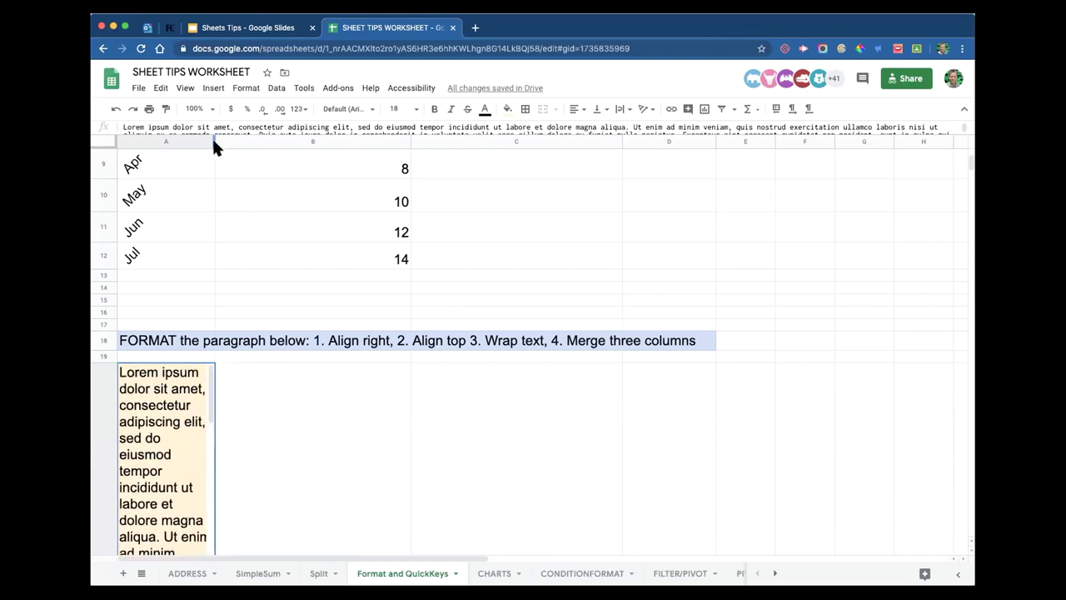
left_click_drag(215, 139, 284, 140)
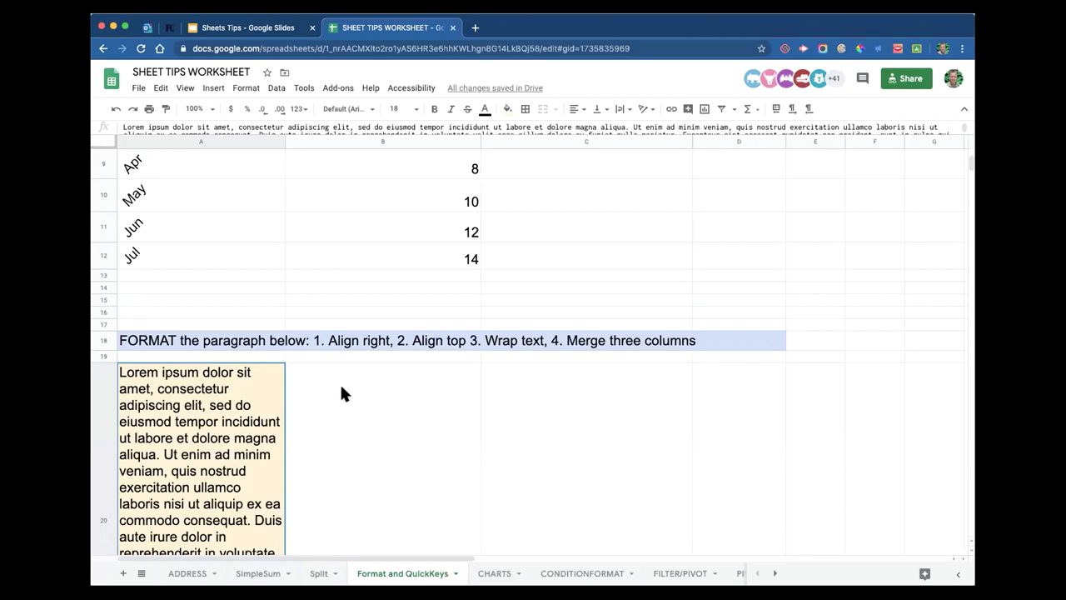
- Enter test text 'welrkjwe;lirau' in B20, then set A20's text wrapping to Overflow
left_click(311, 380)
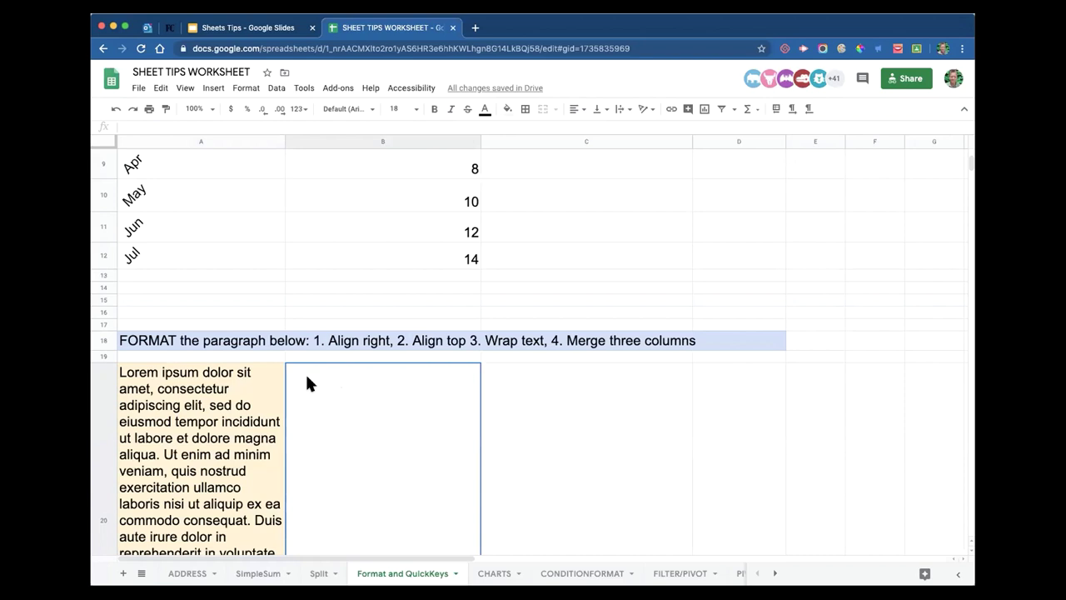
type("welrkjwe;lirau")
left_click(487, 424)
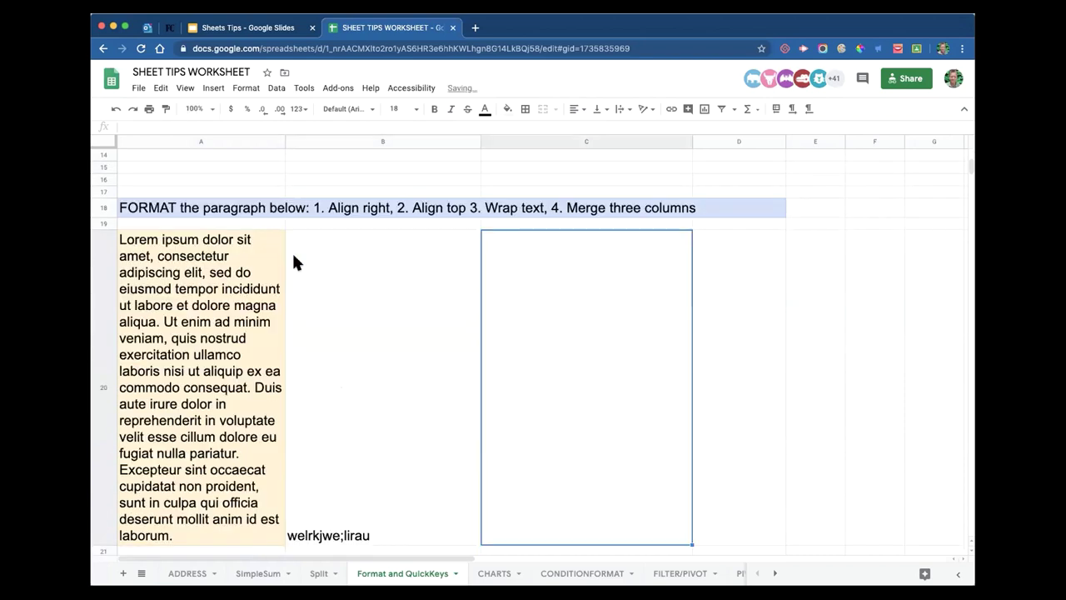
left_click(208, 267)
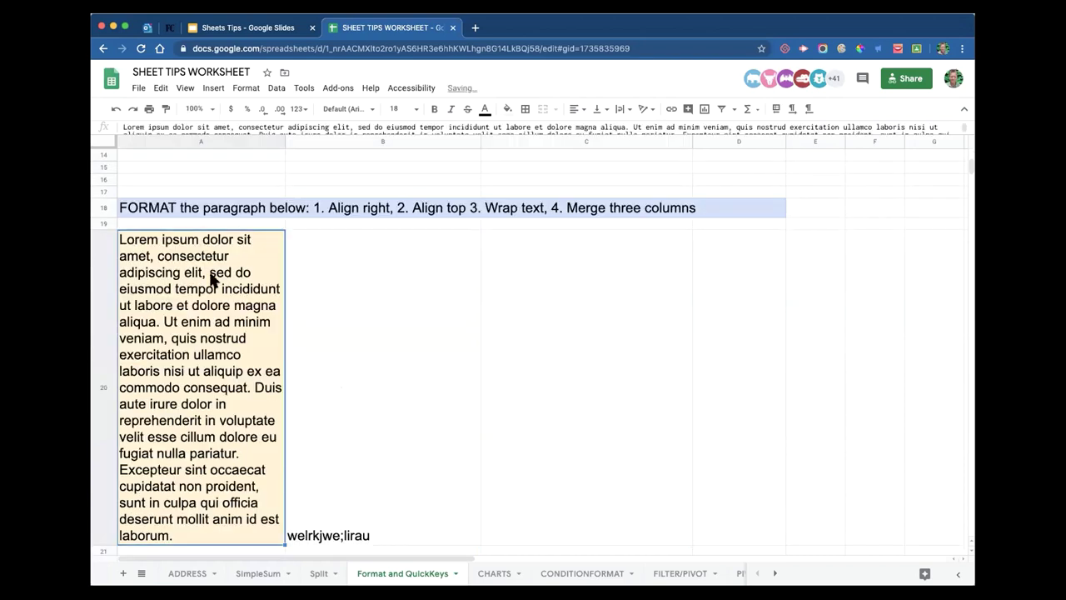
left_click(632, 115)
left_click(623, 129)
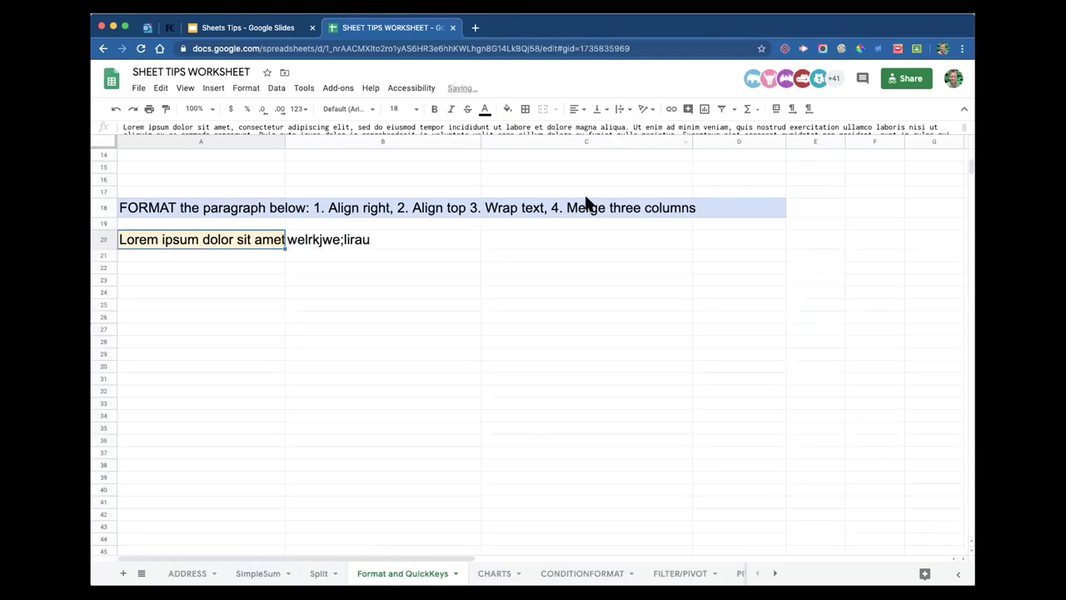
left_click(393, 268)
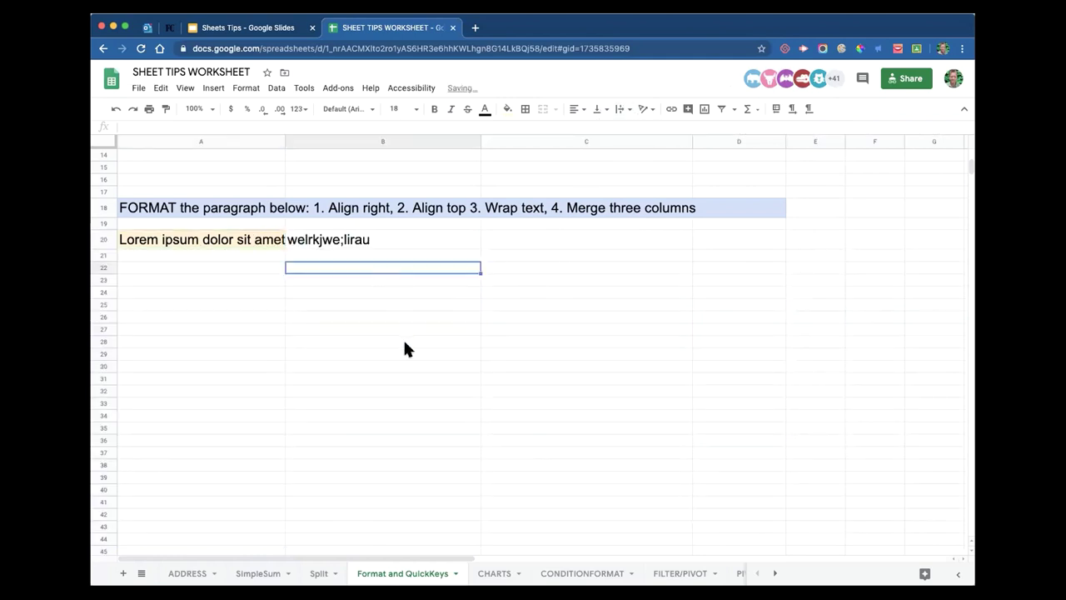
- Delete the stray text from B20 and reselect the paragraph cell A20
left_click(323, 242)
key("Delete")
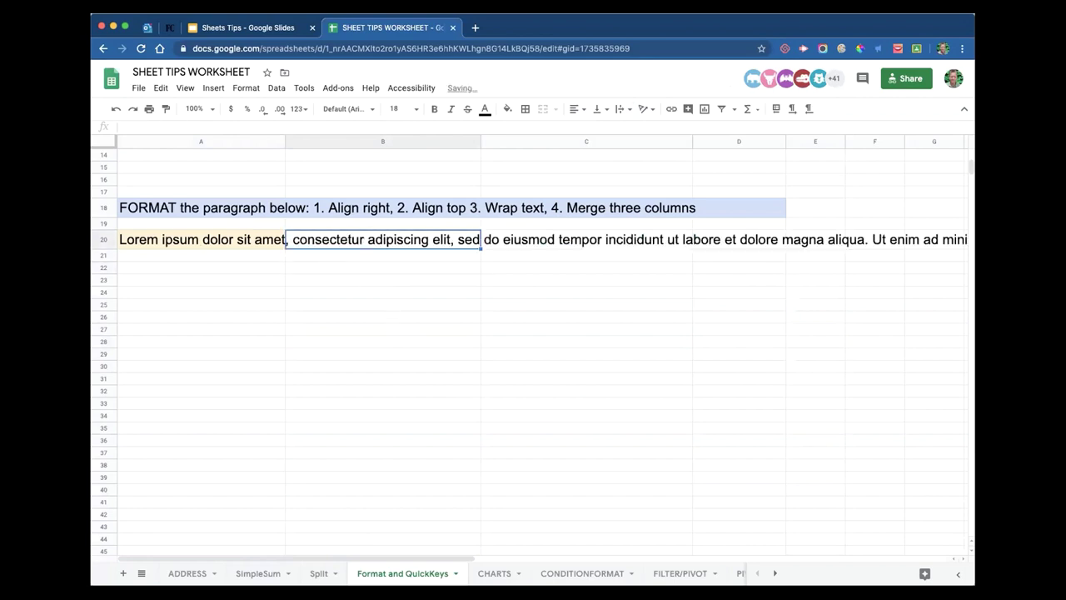
left_click(408, 364)
left_click(240, 241)
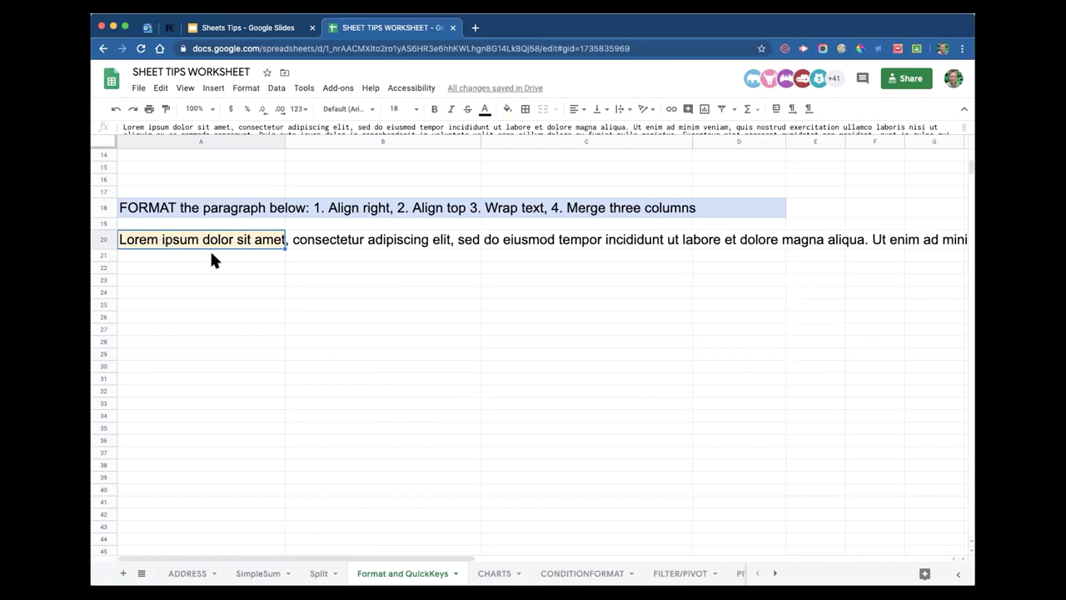
- Set the vertical alignment of the Lorem ipsum paragraph in A20 to Middle
left_click(586, 108)
left_click(589, 111)
left_click(606, 110)
left_click(614, 129)
left_click(331, 267)
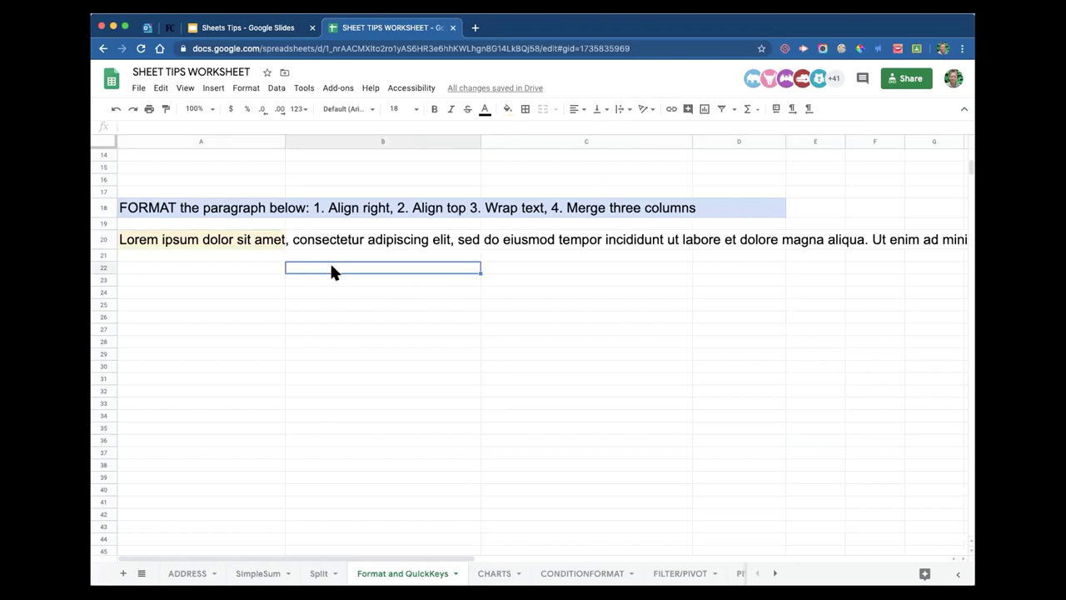
left_click(185, 265)
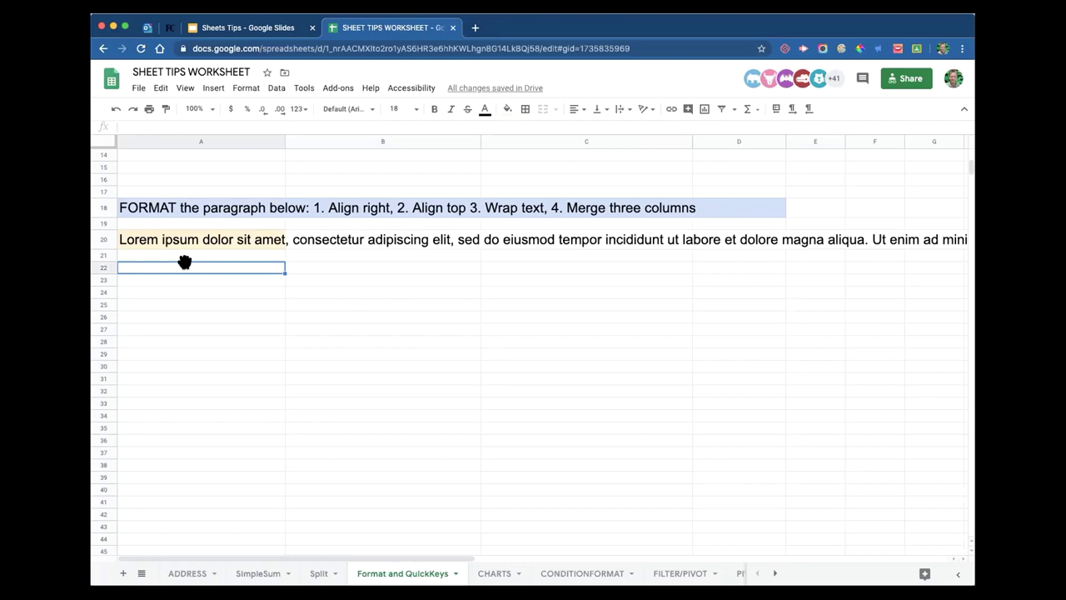
left_click(213, 87)
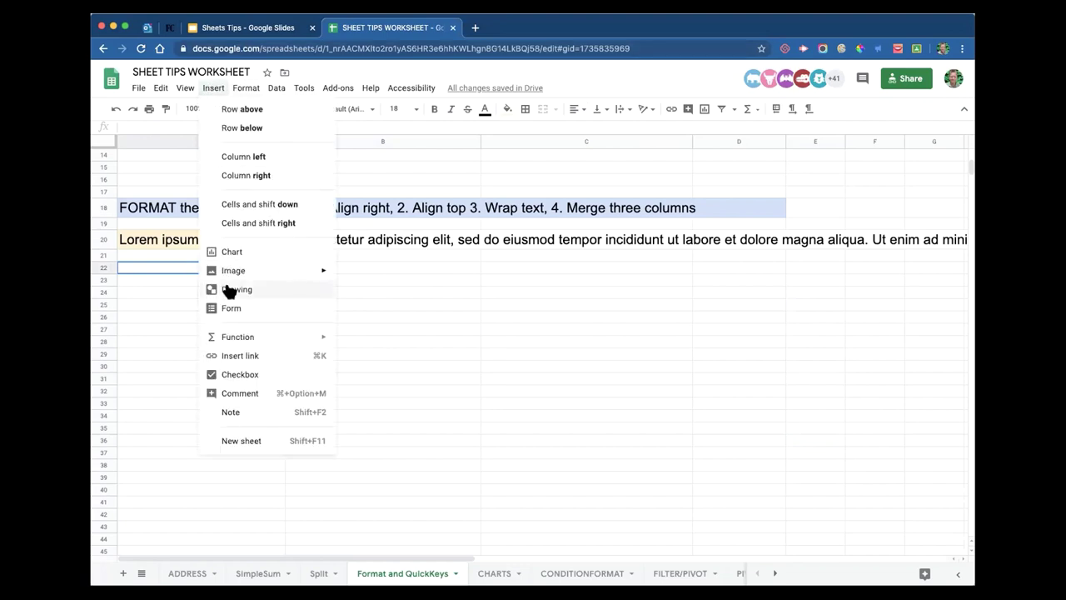
mouse_move(234, 271)
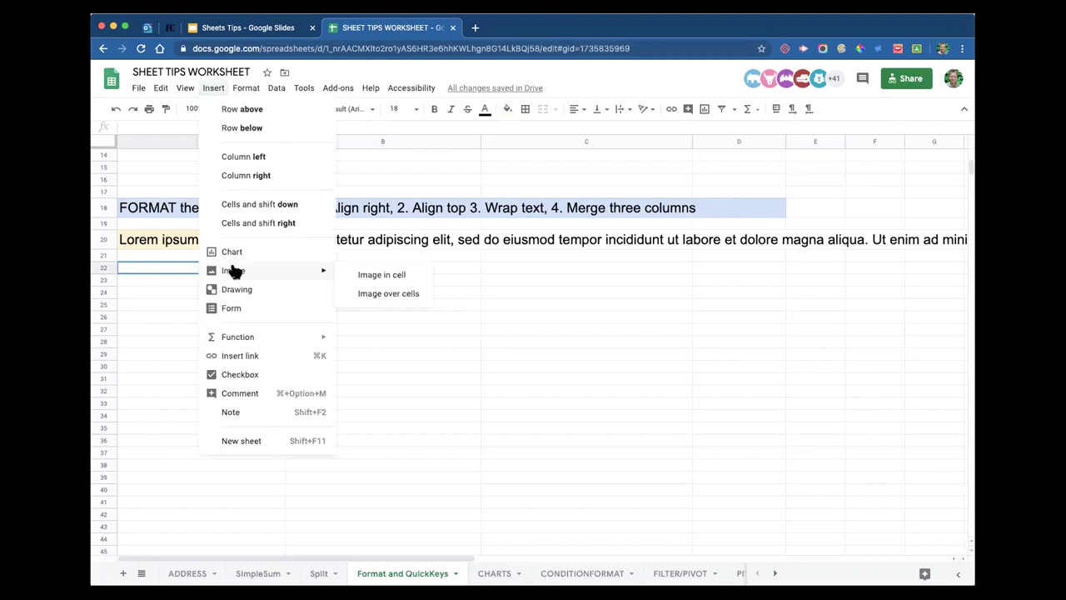
left_click(380, 275)
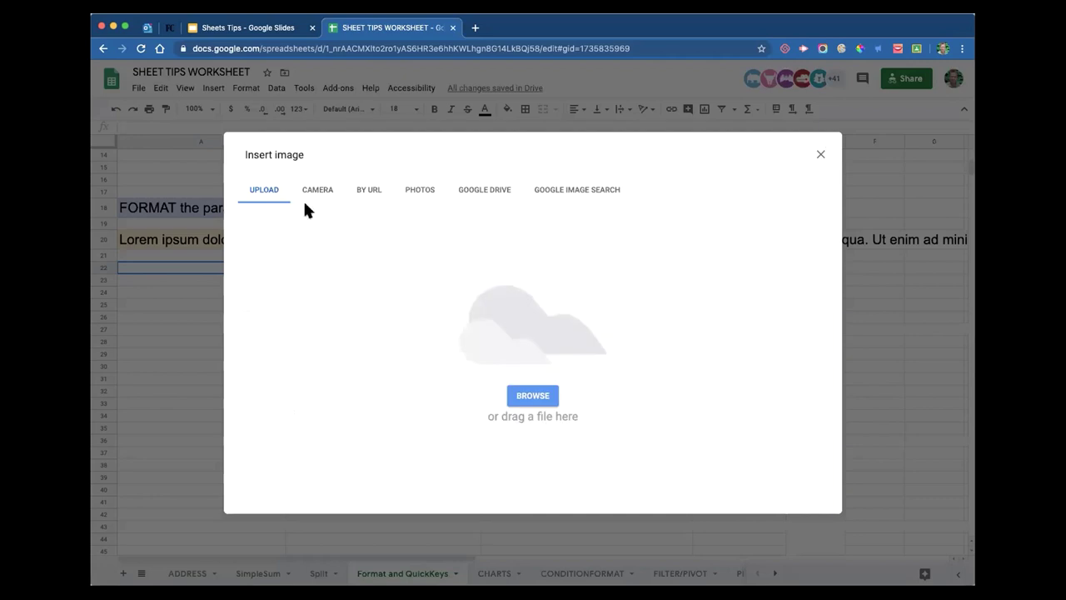
left_click(589, 192)
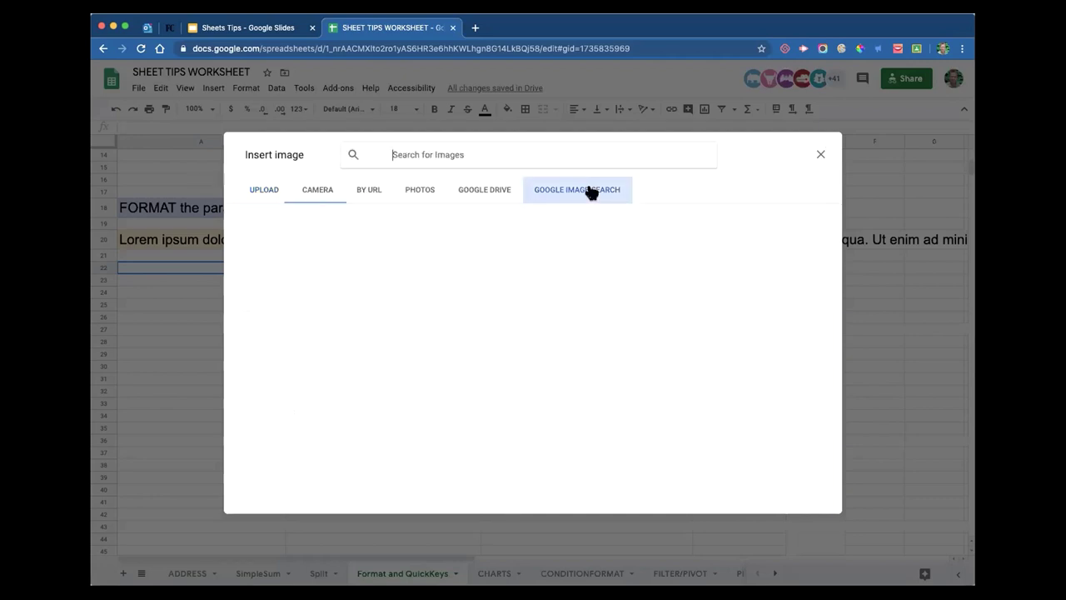
left_click(491, 192)
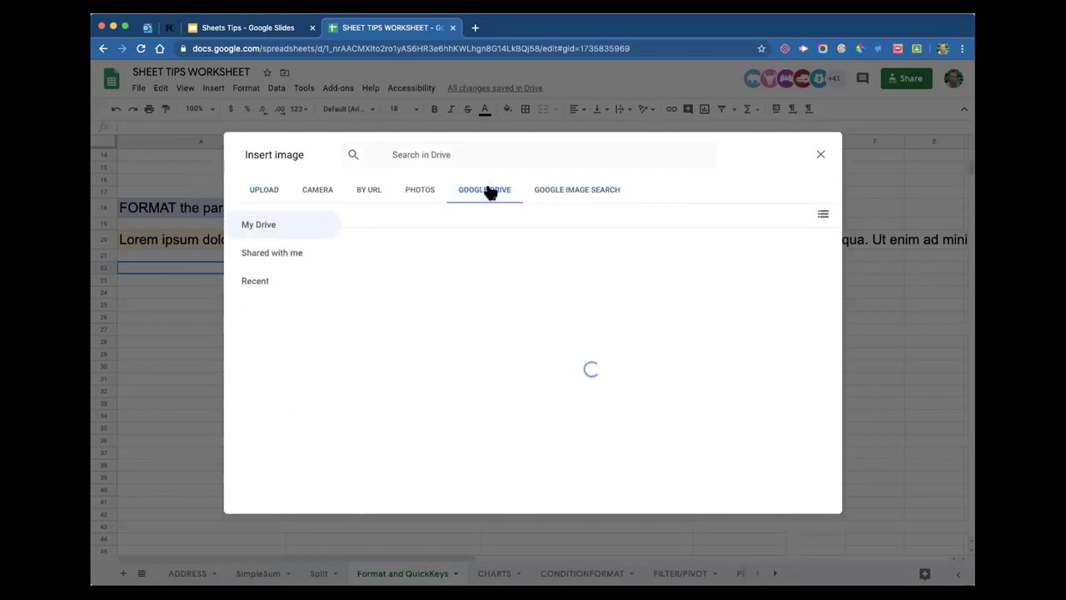
left_click(821, 156)
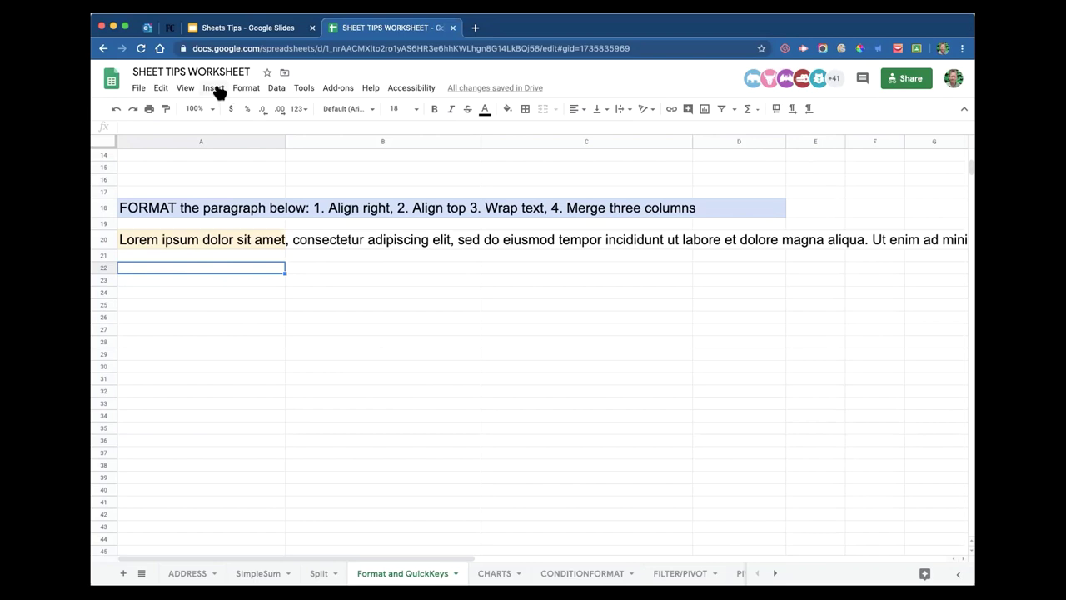
- Scroll through the worksheet, then switch to the 'Sheets Tips - Google Slides' browser tab
scroll(533, 333, "up", 5)
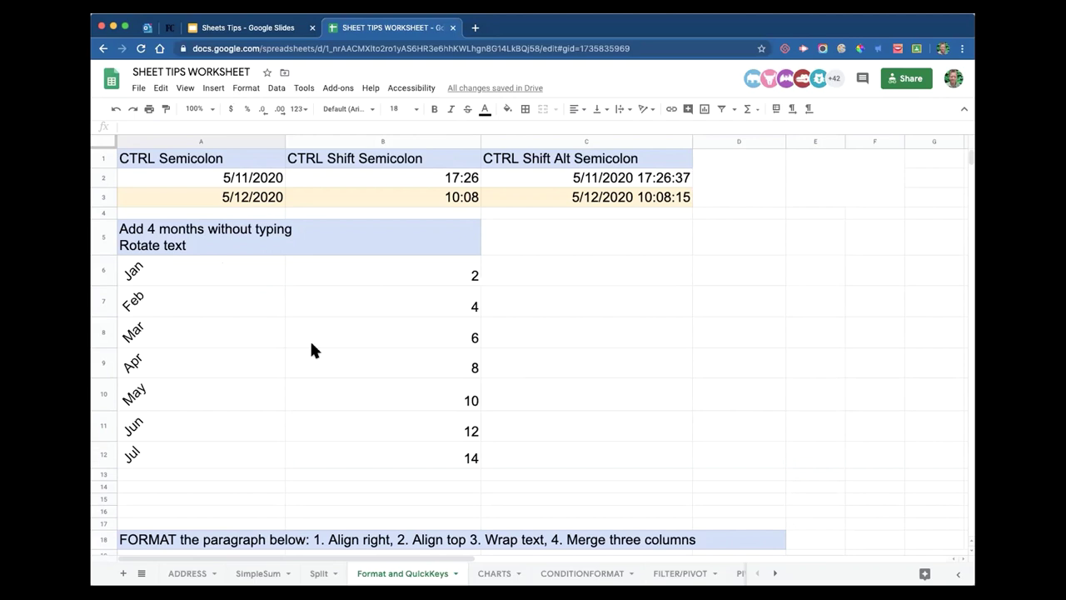
scroll(563, 343, "down", 1)
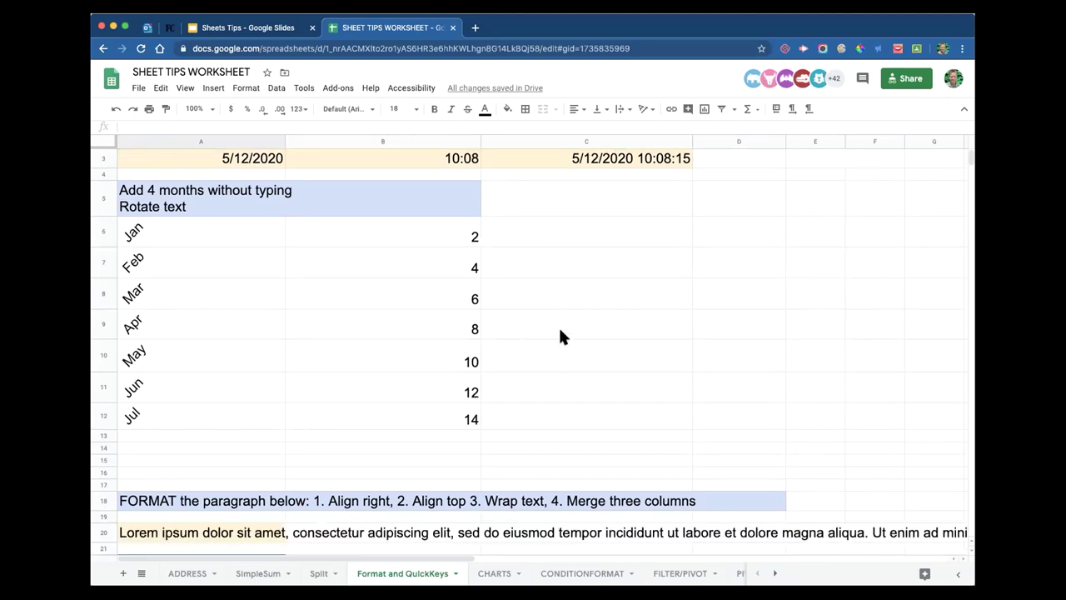
scroll(559, 334, "up", 1)
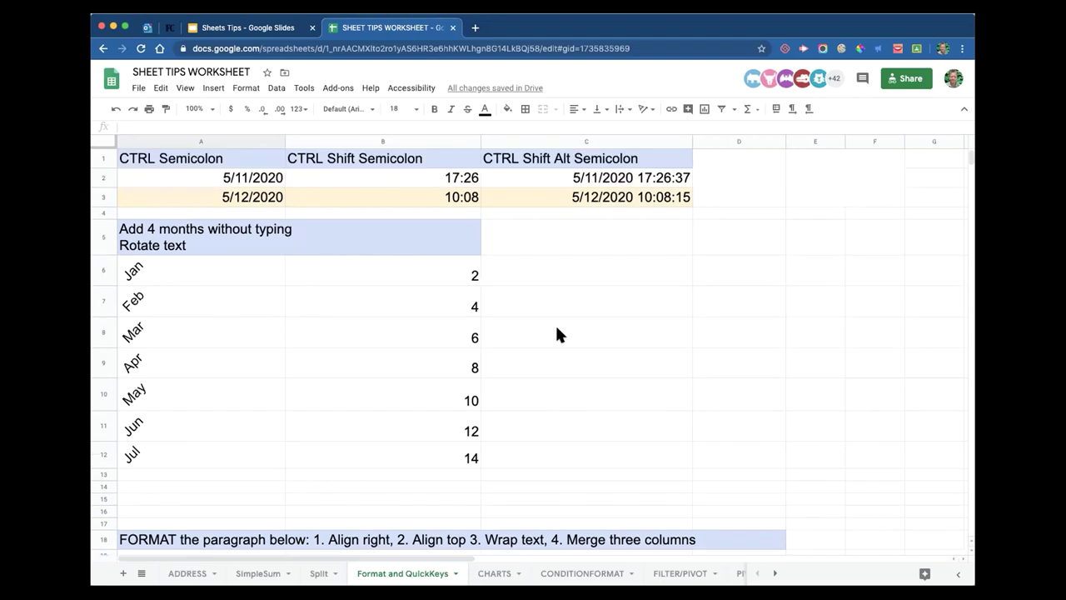
scroll(547, 369, "down", 1)
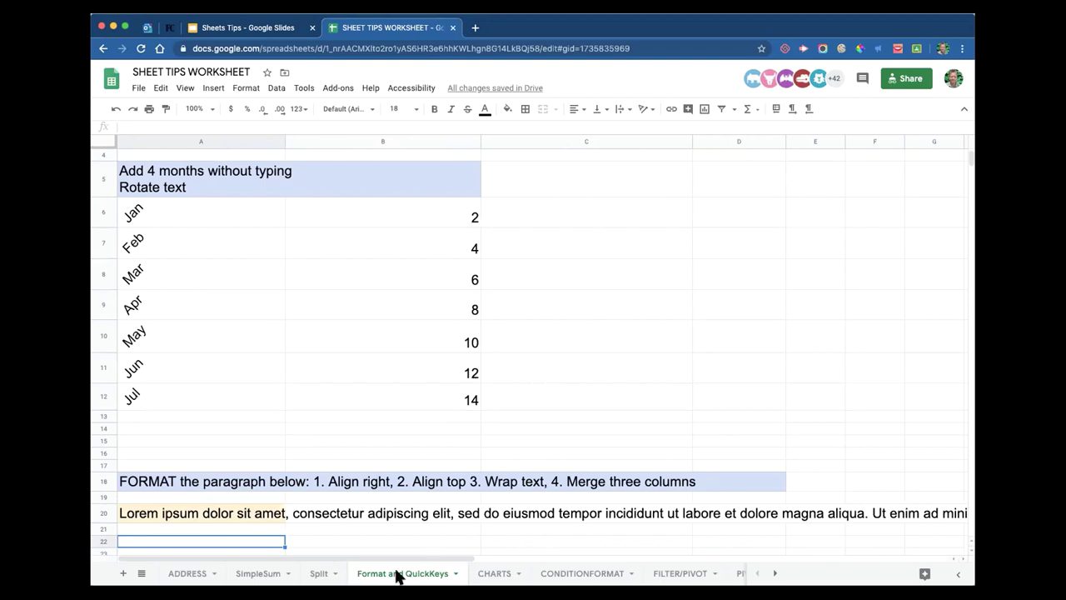
left_click(213, 32)
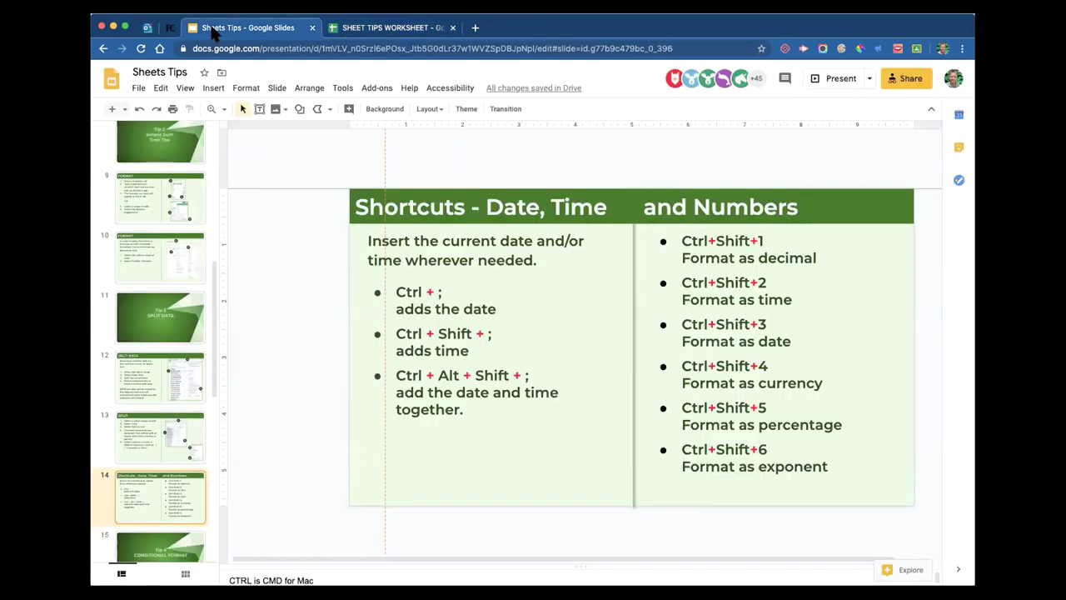
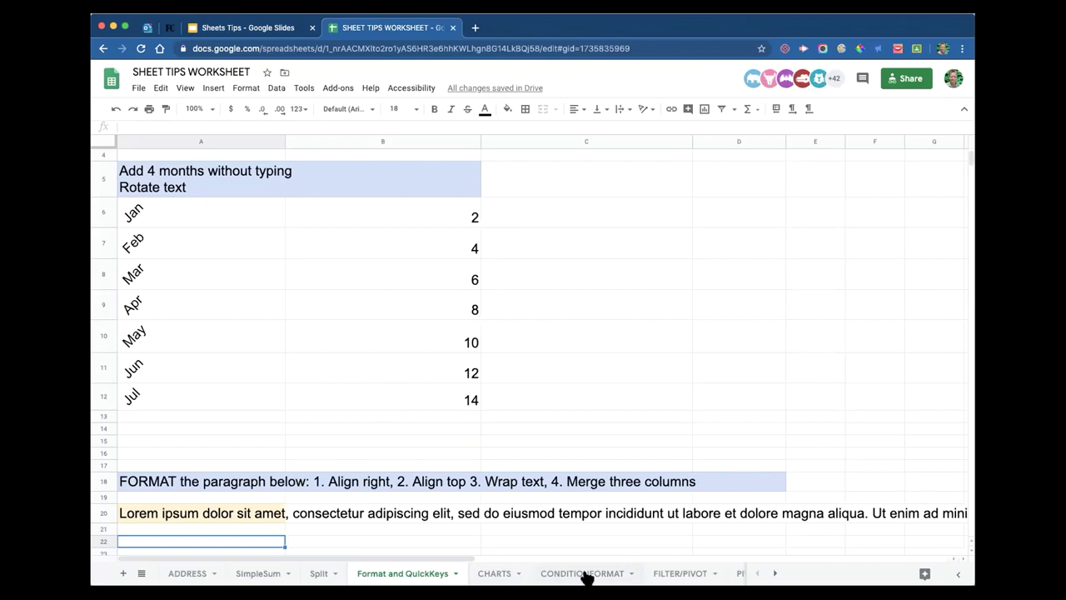
- On the CONDITIONFORMAT tab, select A7:B11, the February dates and their values
left_click(587, 575)
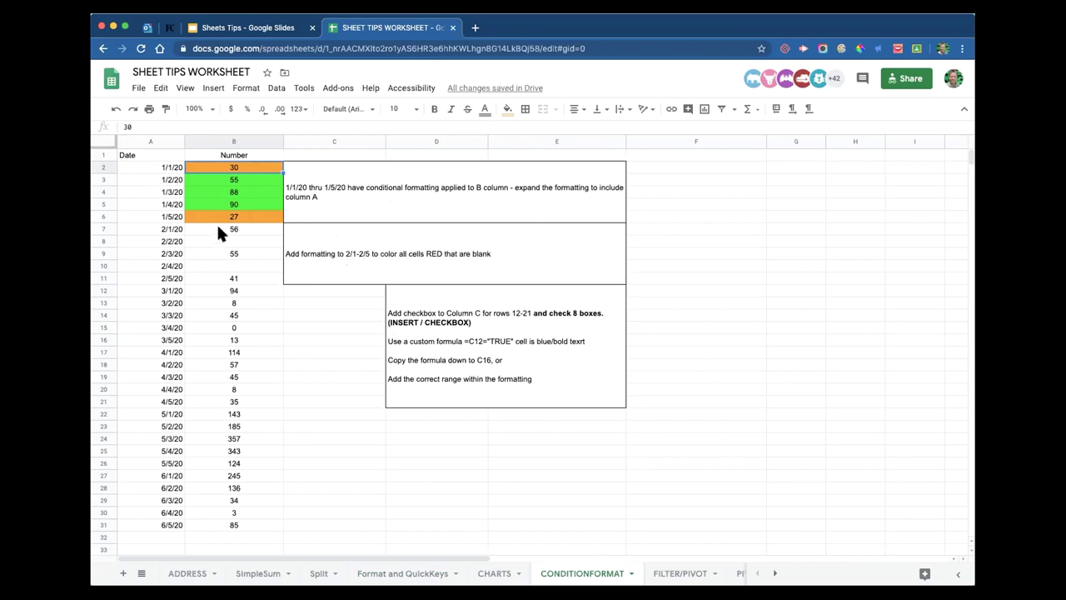
left_click(131, 228)
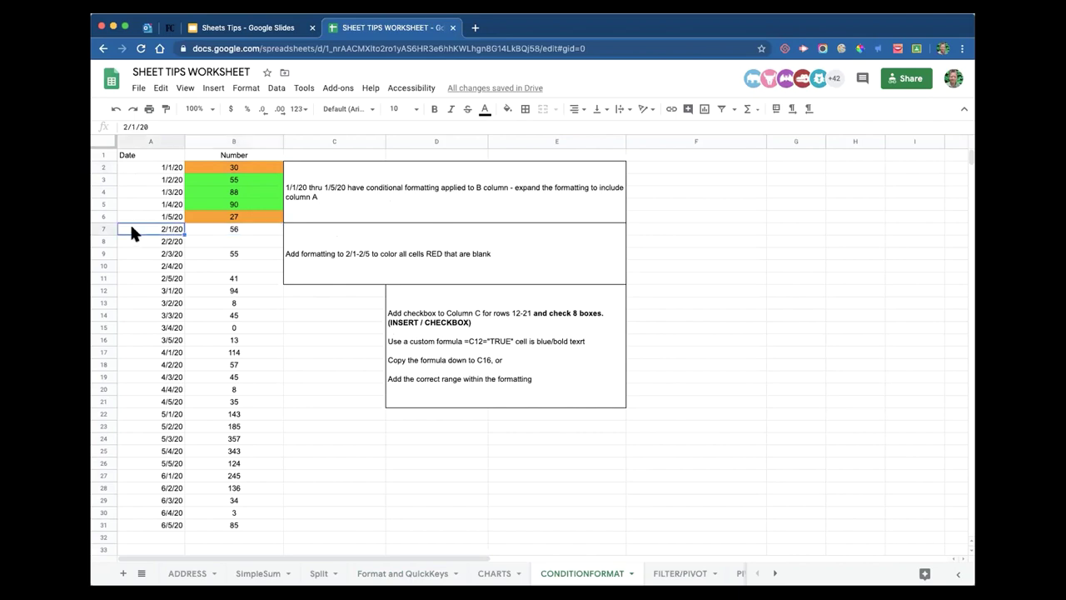
left_click(255, 275, "shift")
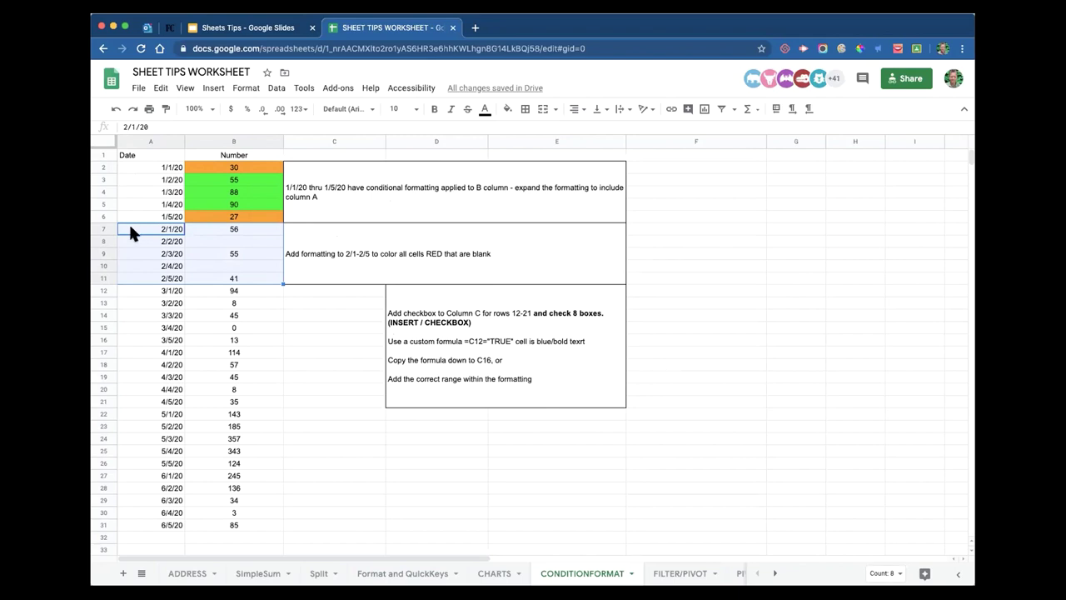
left_click(130, 226)
left_click(250, 273, "shift")
- Add an 'Is empty' conditional rule to A7:B11 with a light red fill, turning blank B8 and B10 red
left_click(255, 90)
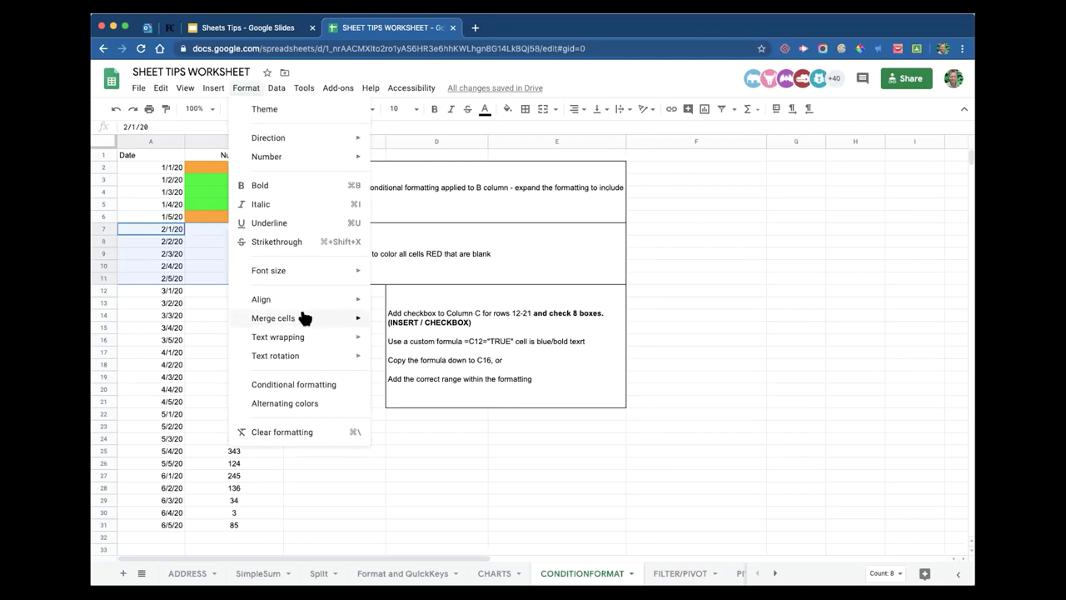
left_click(317, 386)
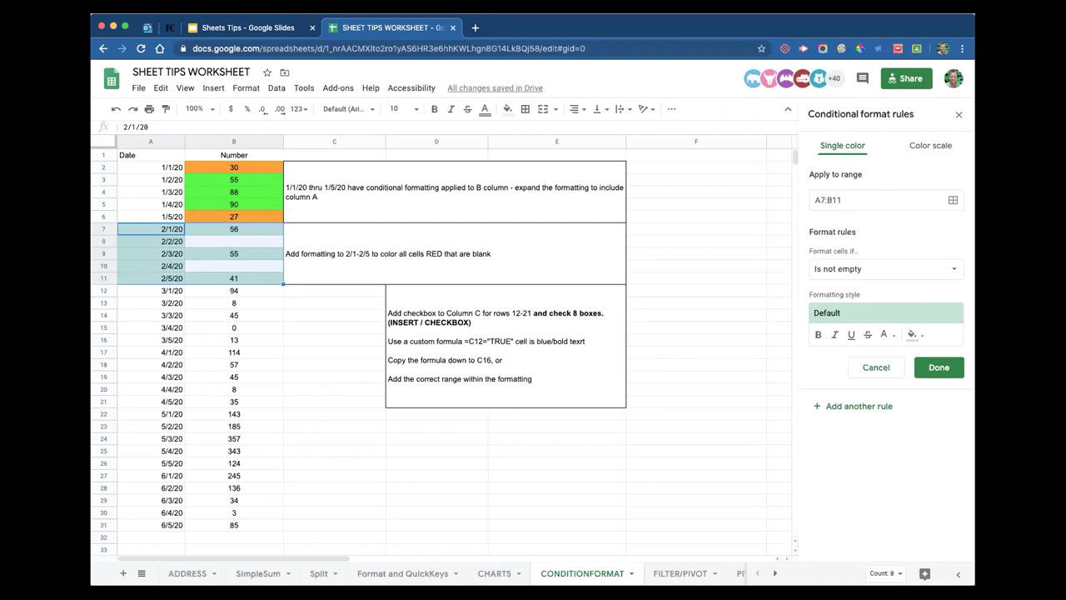
left_click(816, 199)
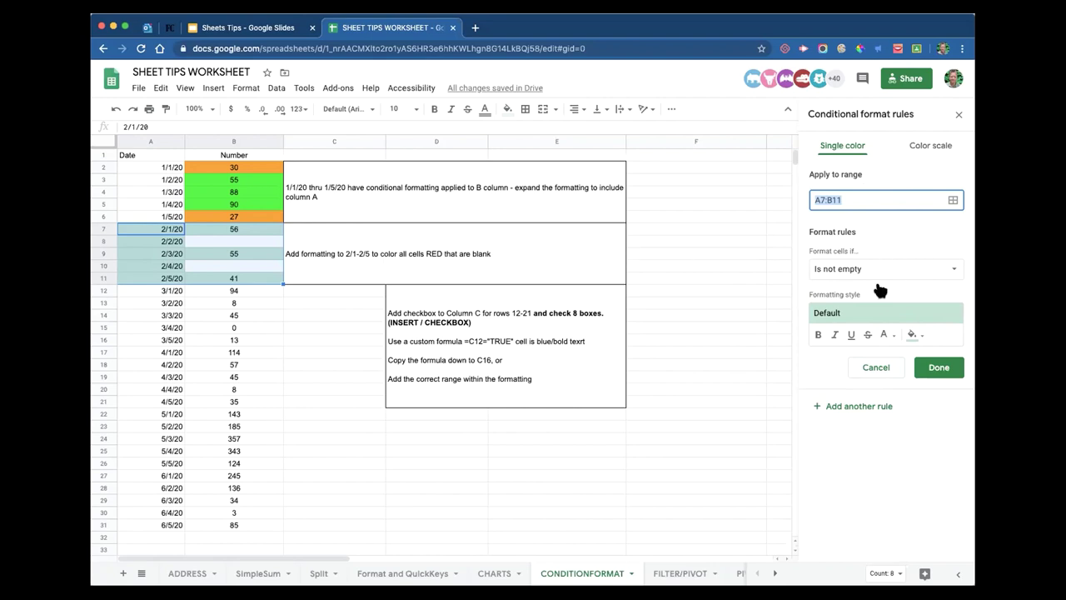
left_click(948, 275)
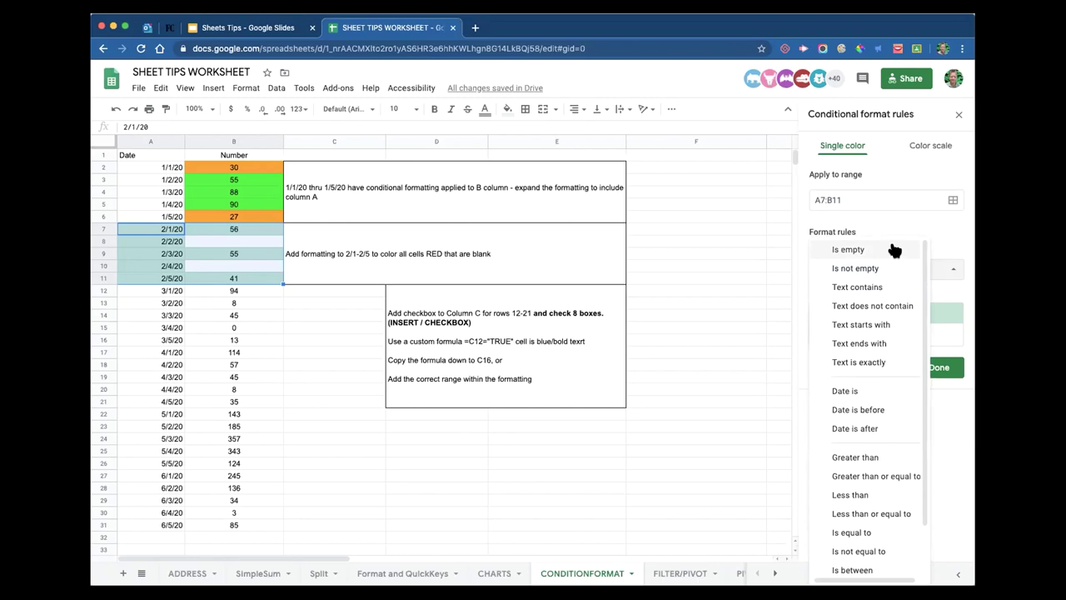
left_click(848, 250)
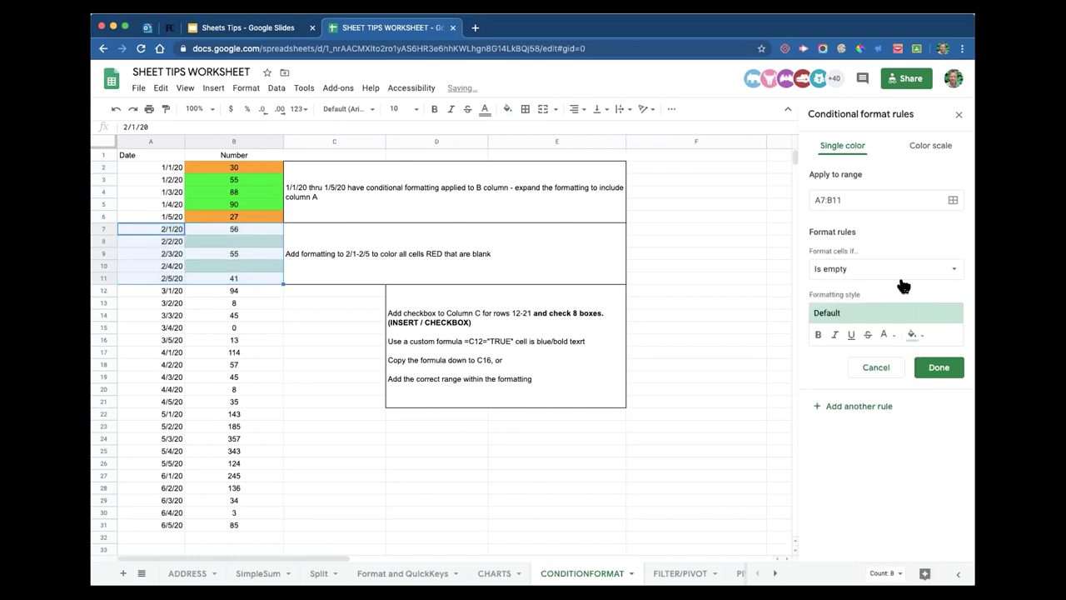
left_click(914, 335)
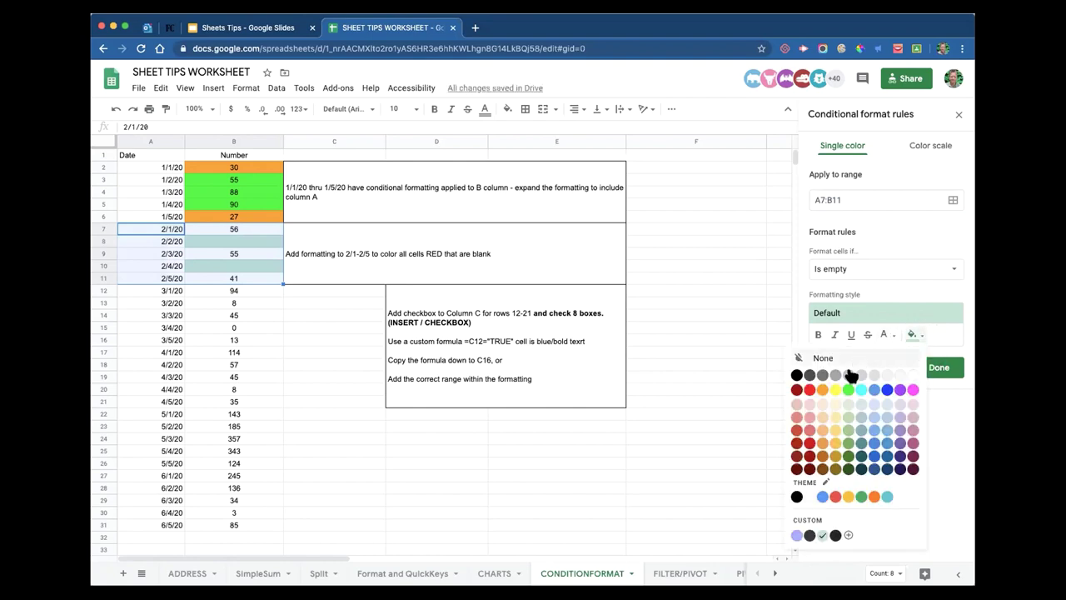
left_click(808, 425)
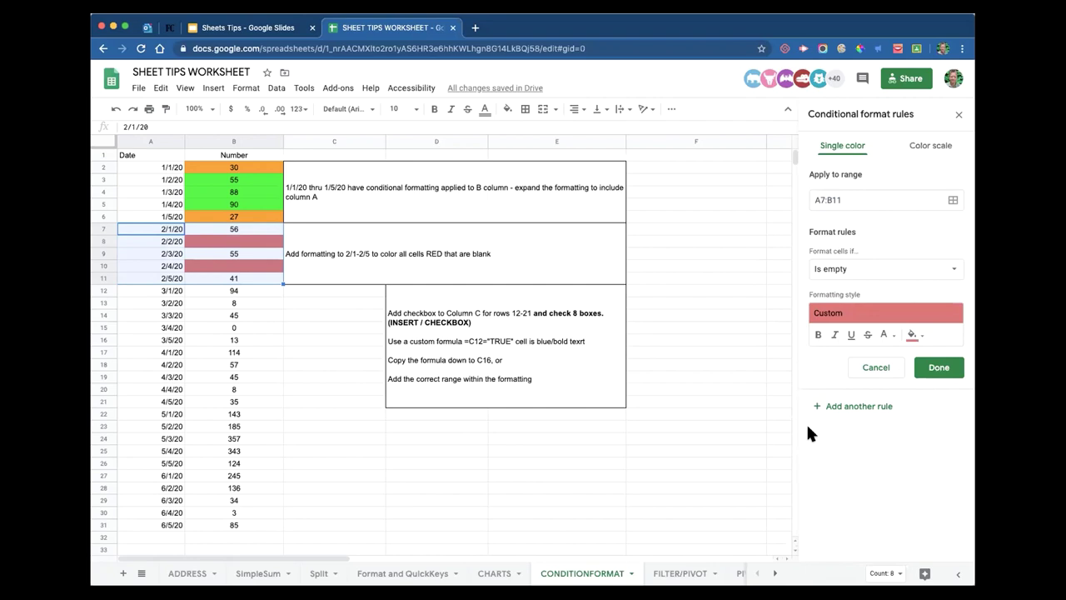
left_click(242, 242)
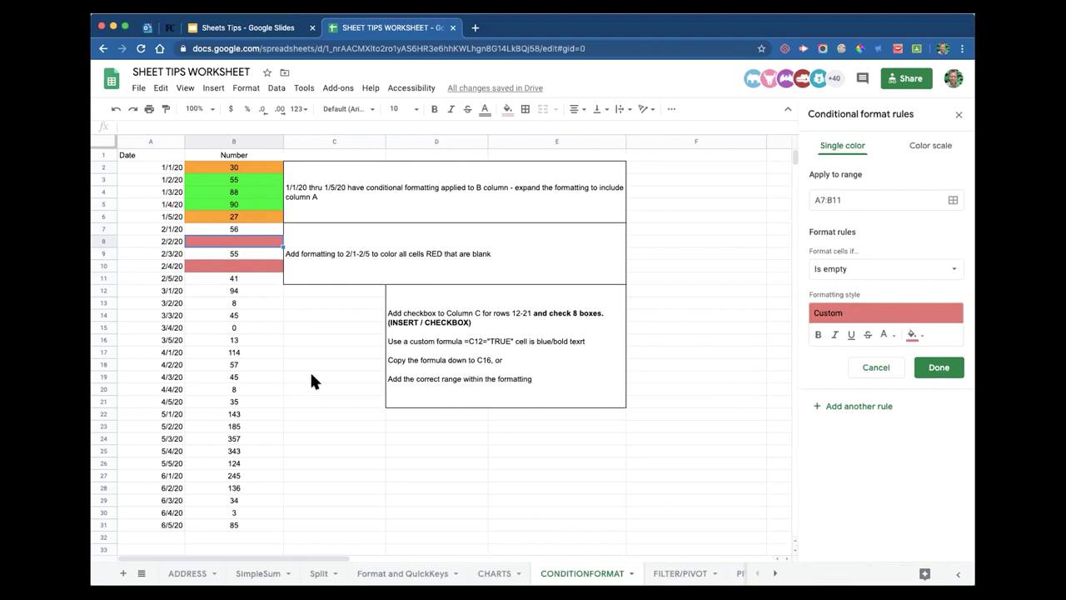
- Enter 45 in B8 so only B10 stays red, then close the conditional format rules sidebar
type("45")
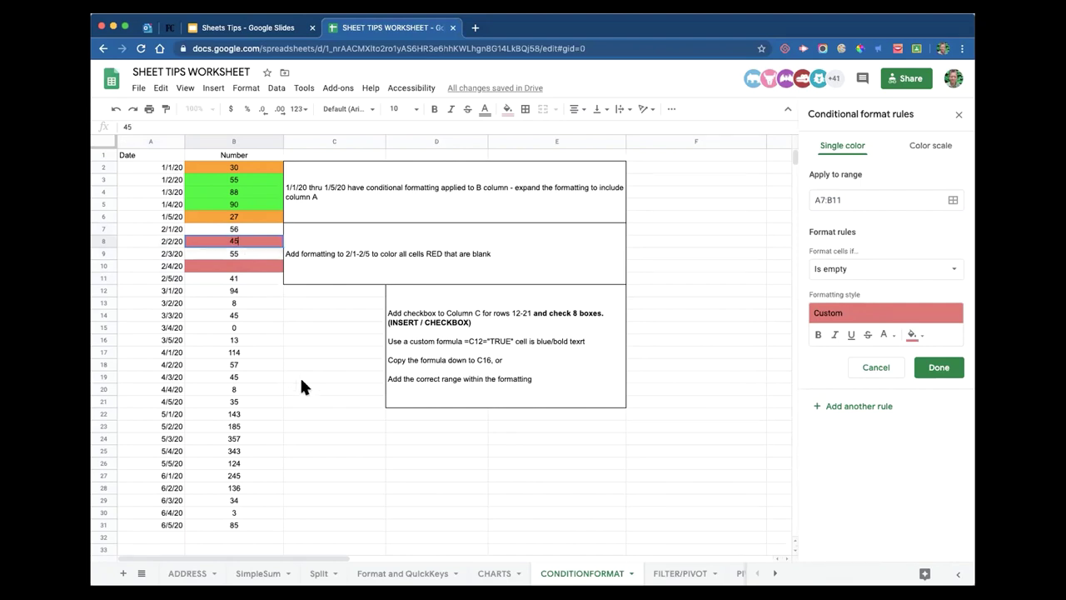
left_click(278, 303)
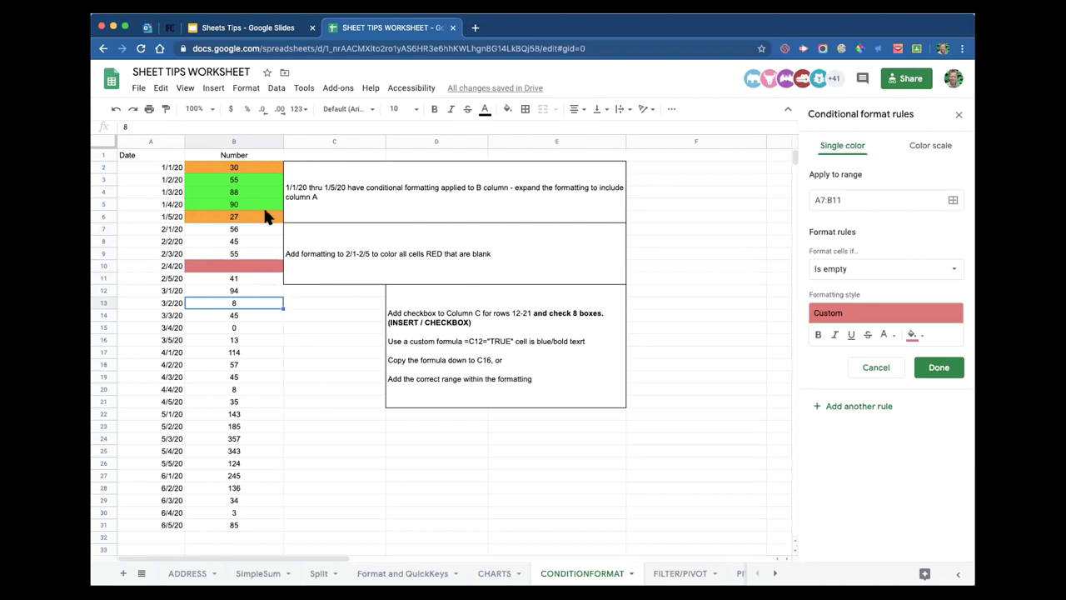
left_click(214, 171)
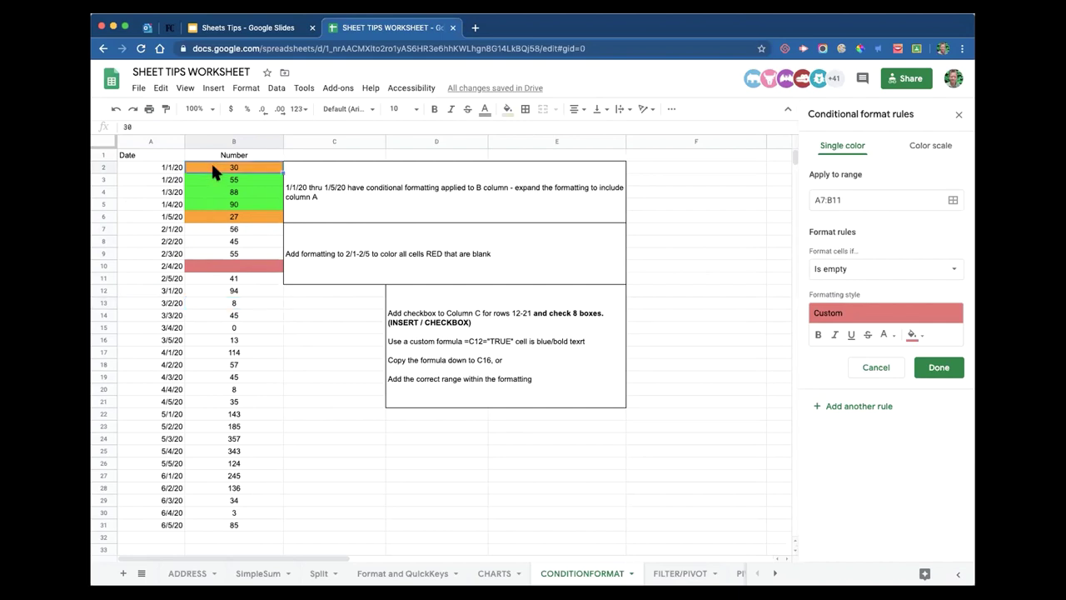
left_click(959, 115)
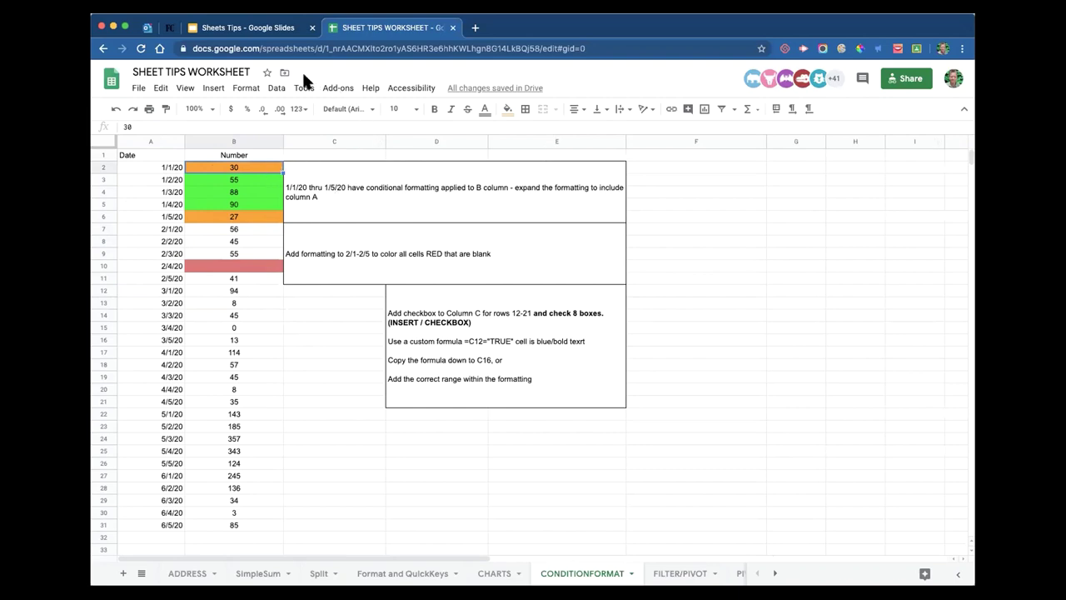
- Bring up the sheet's conditional format rules and review the green 'at least 50' rule
left_click(246, 88)
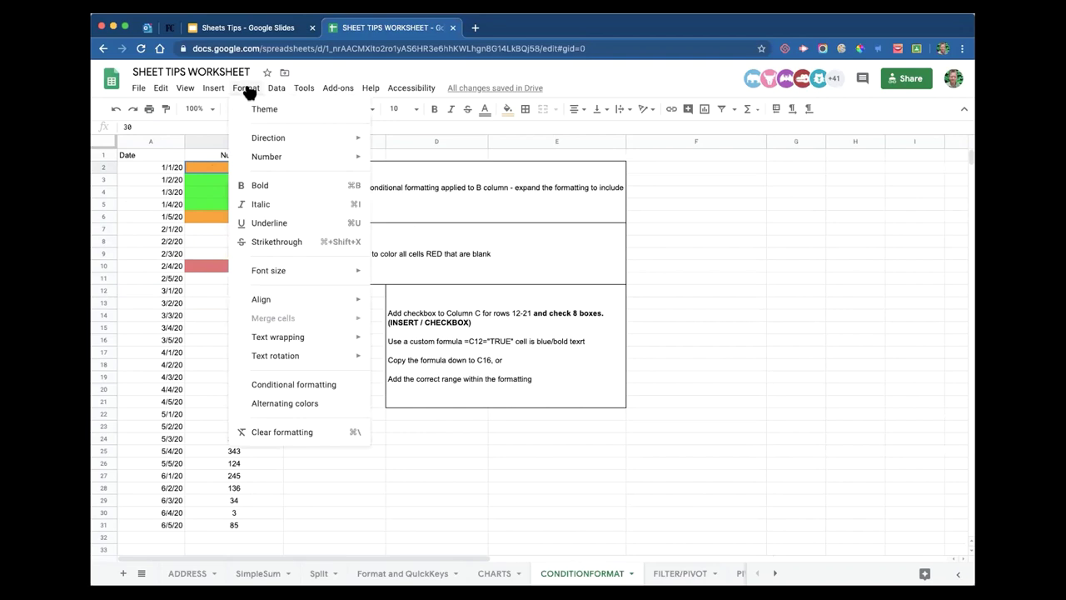
left_click(303, 385)
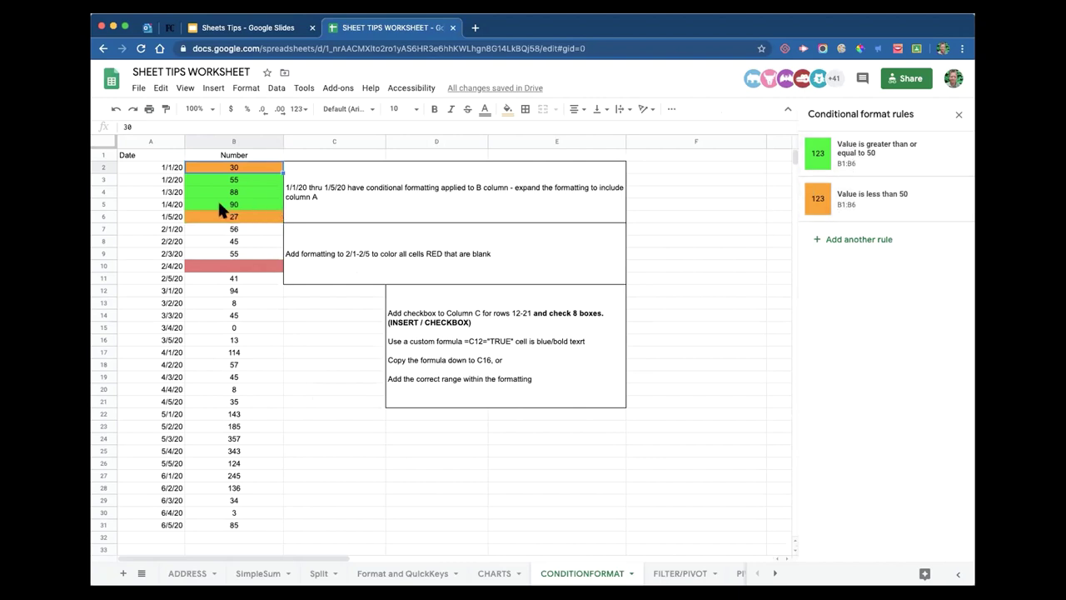
left_click(867, 151)
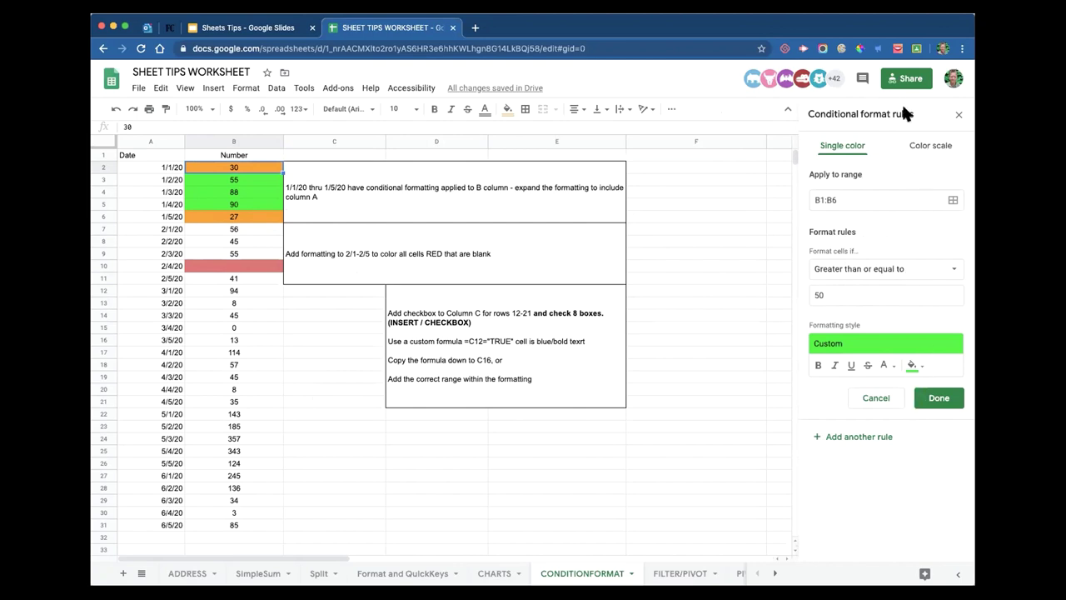
left_click(938, 398)
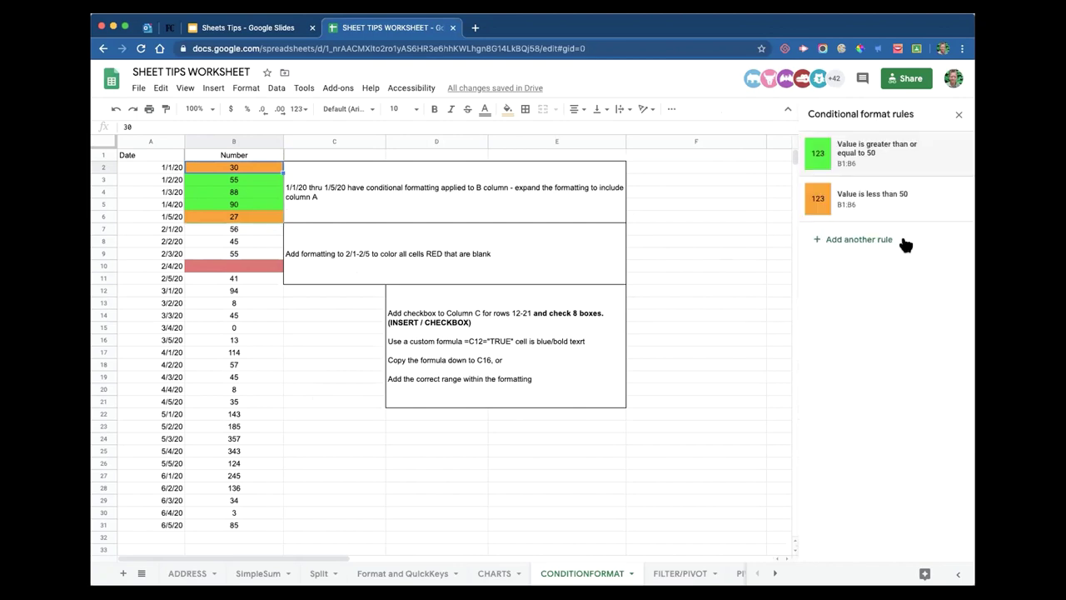
- Change the orange less-than-50 rule on B1:B6 to less than 75 with a red fill
left_click(859, 199)
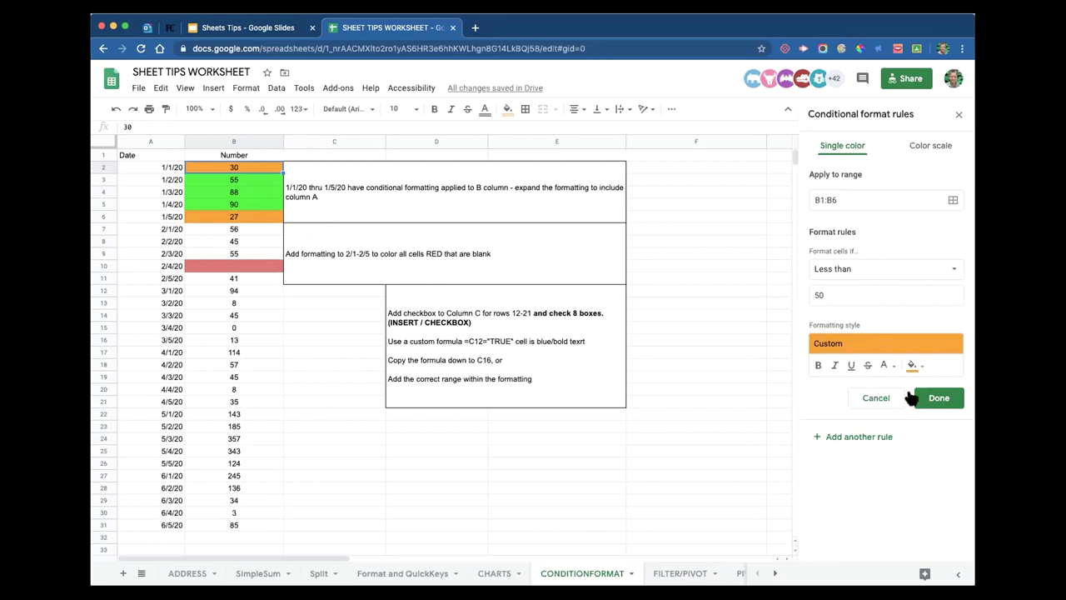
left_click(800, 200)
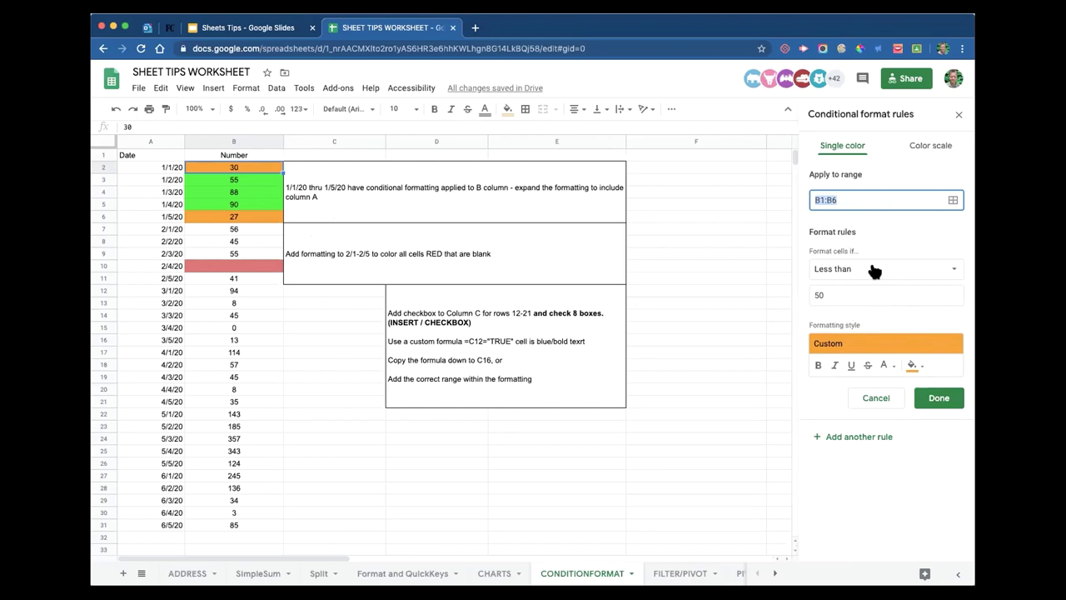
left_click(821, 296)
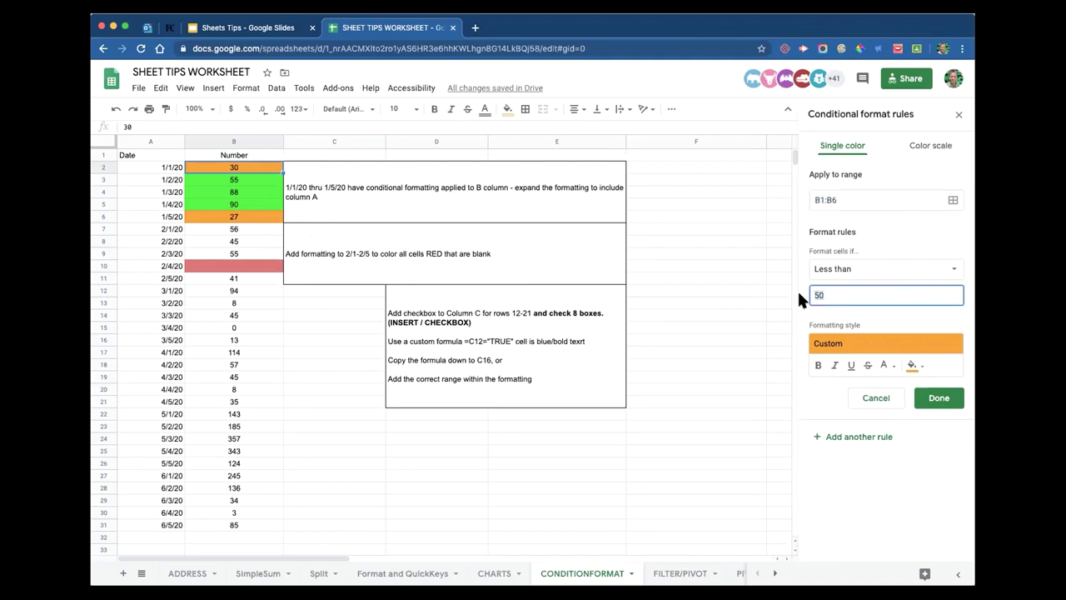
left_click(871, 268)
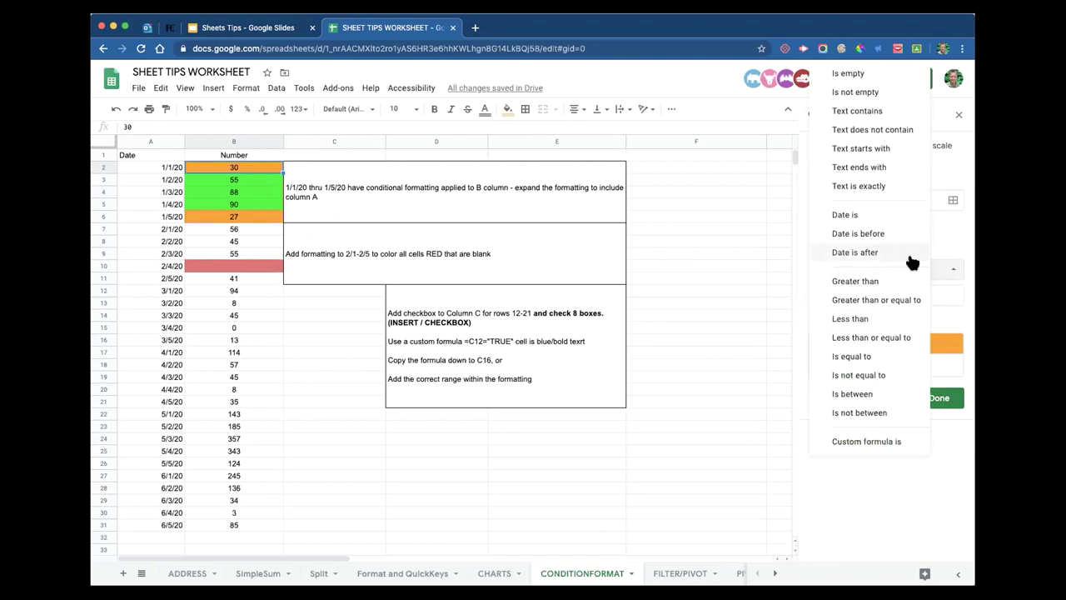
left_click(947, 241)
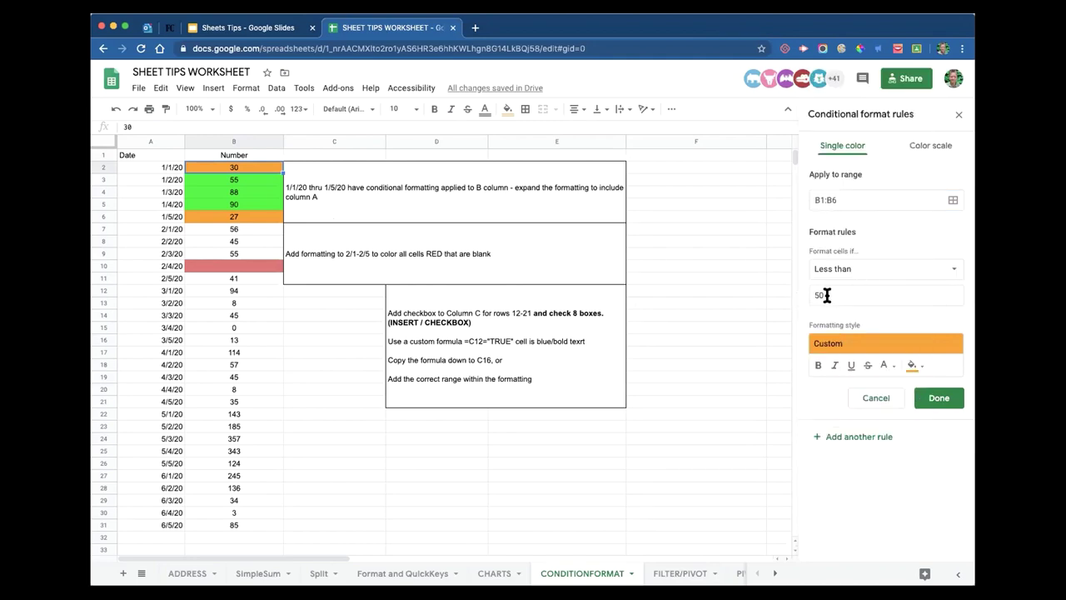
left_click(827, 295)
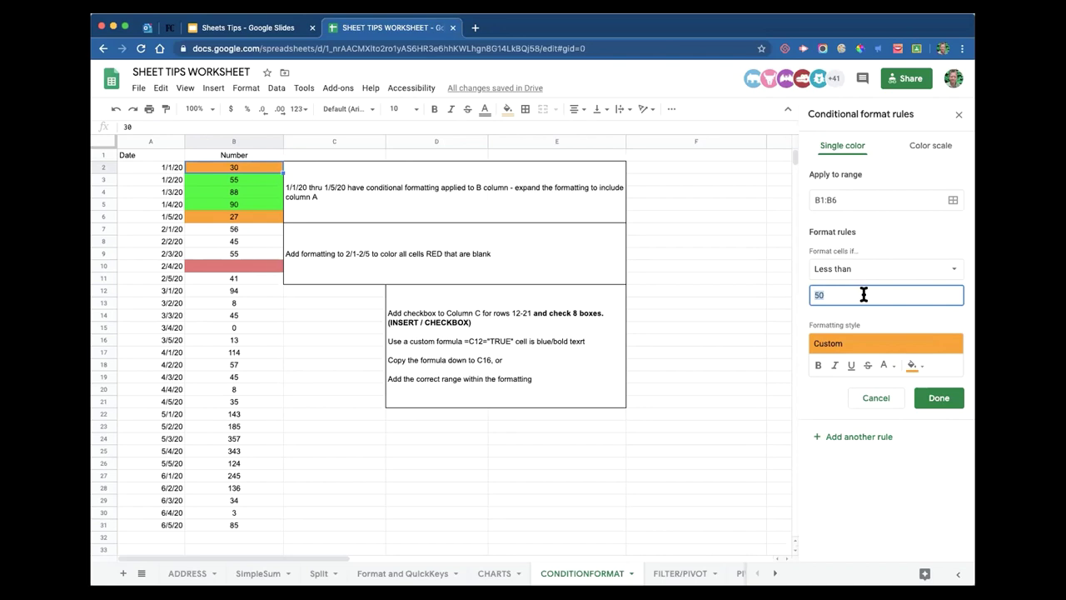
type("75")
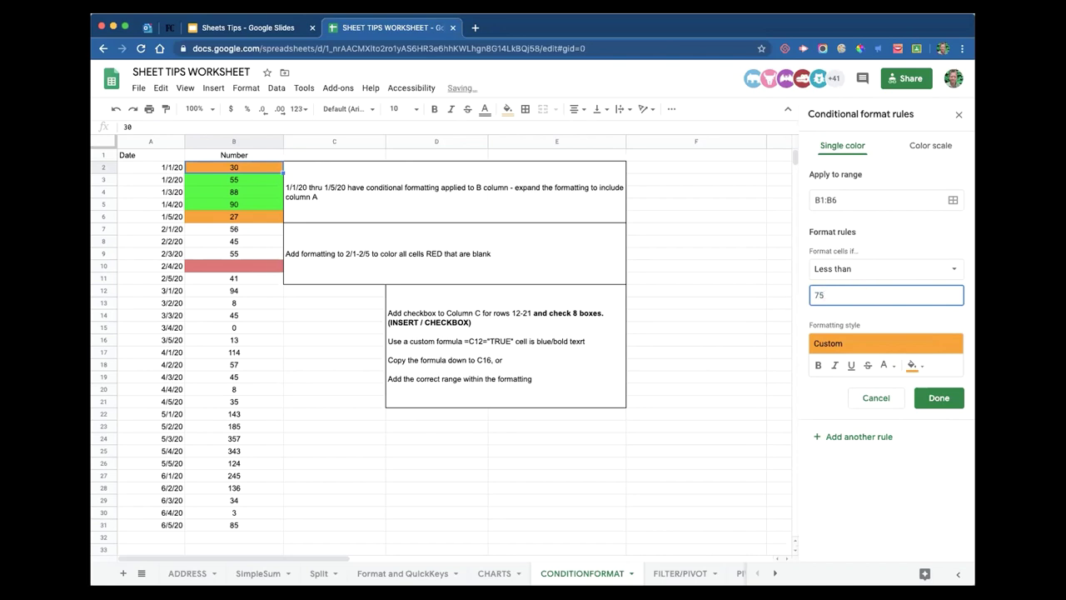
left_click(916, 366)
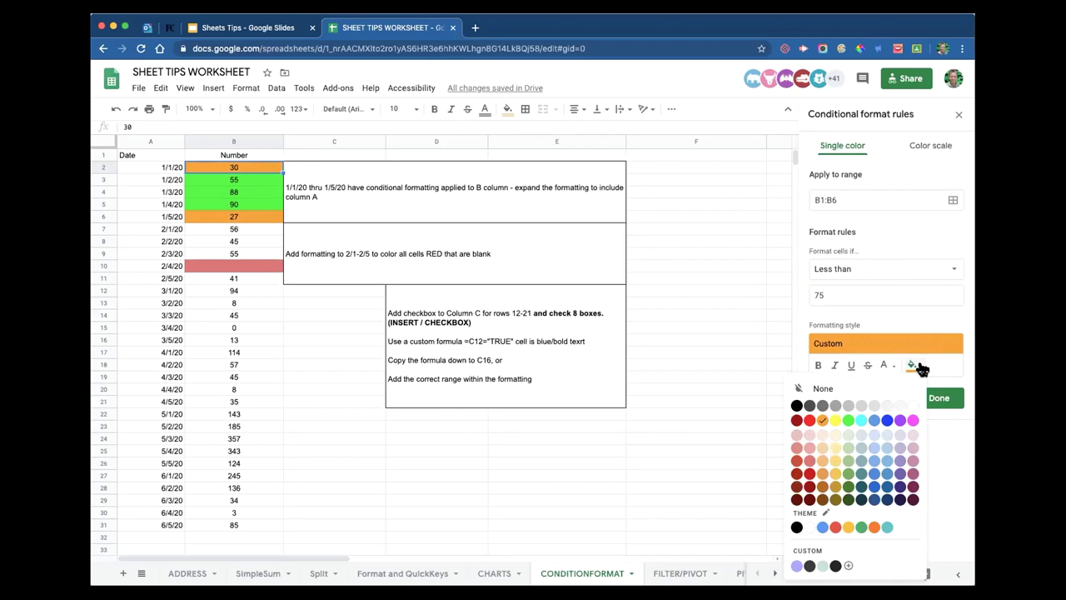
left_click(809, 420)
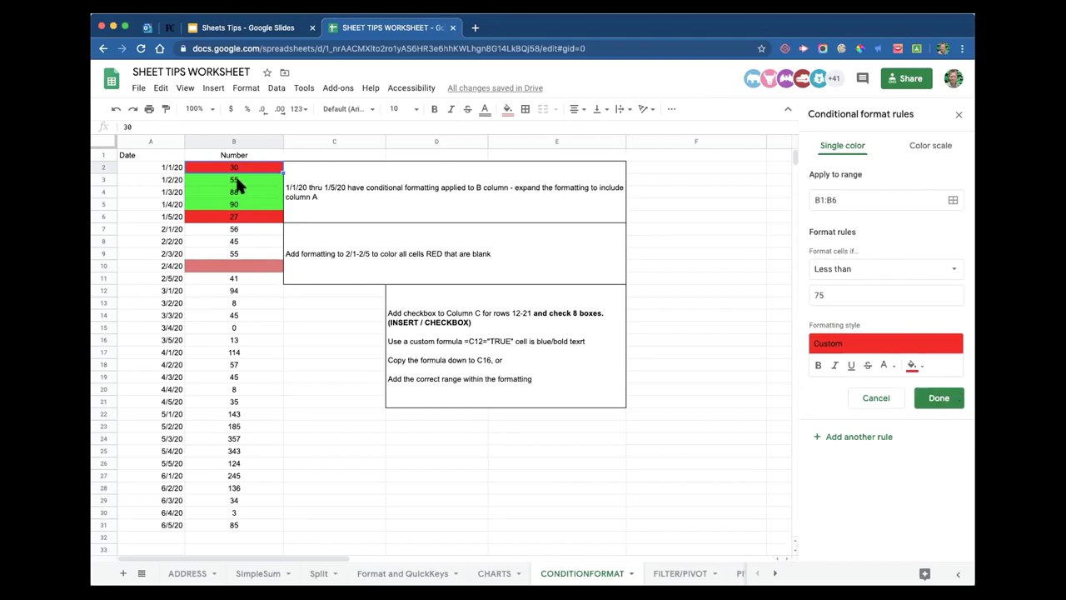
left_click(851, 199)
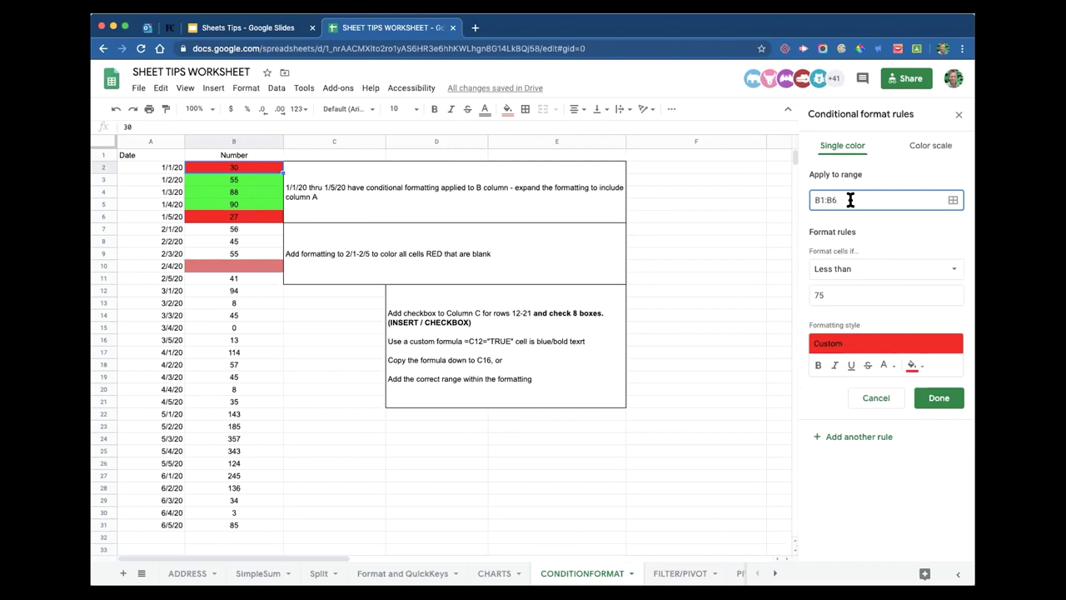
left_click(939, 398)
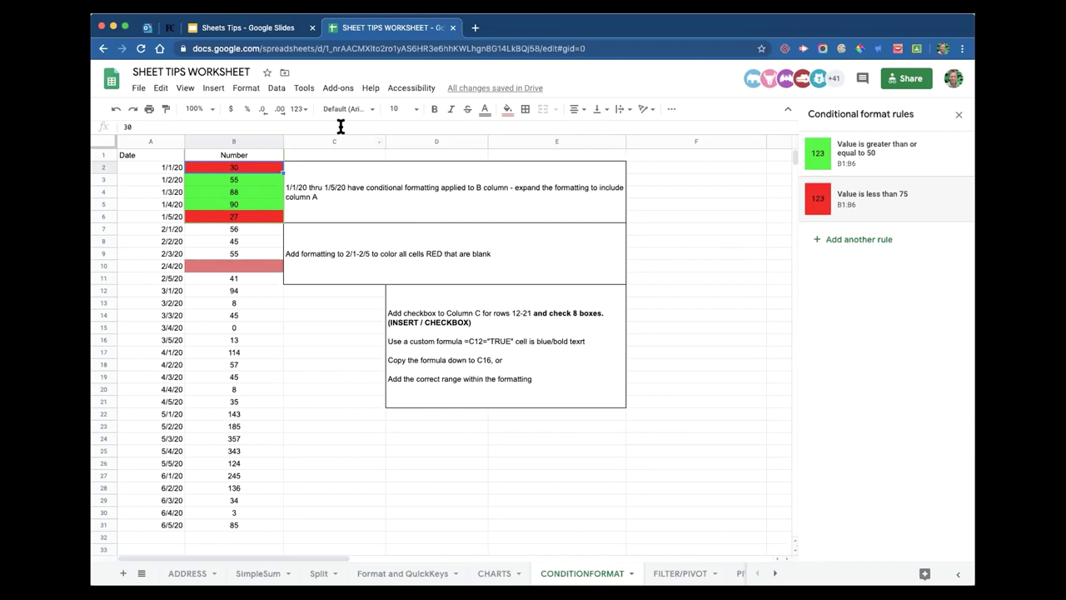
left_click(246, 178)
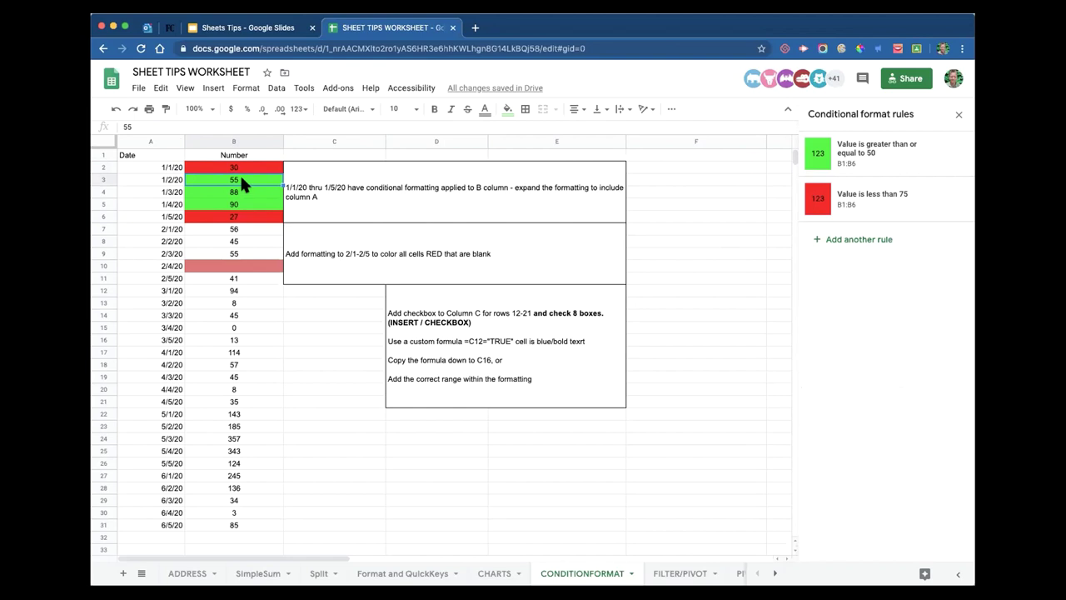
left_click(841, 156)
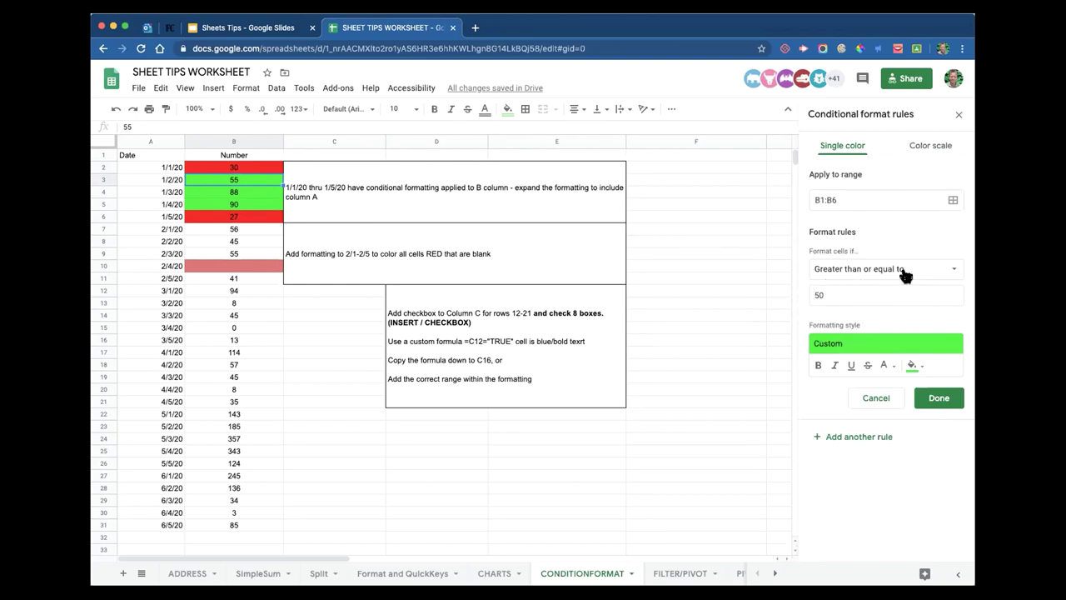
left_click(939, 399)
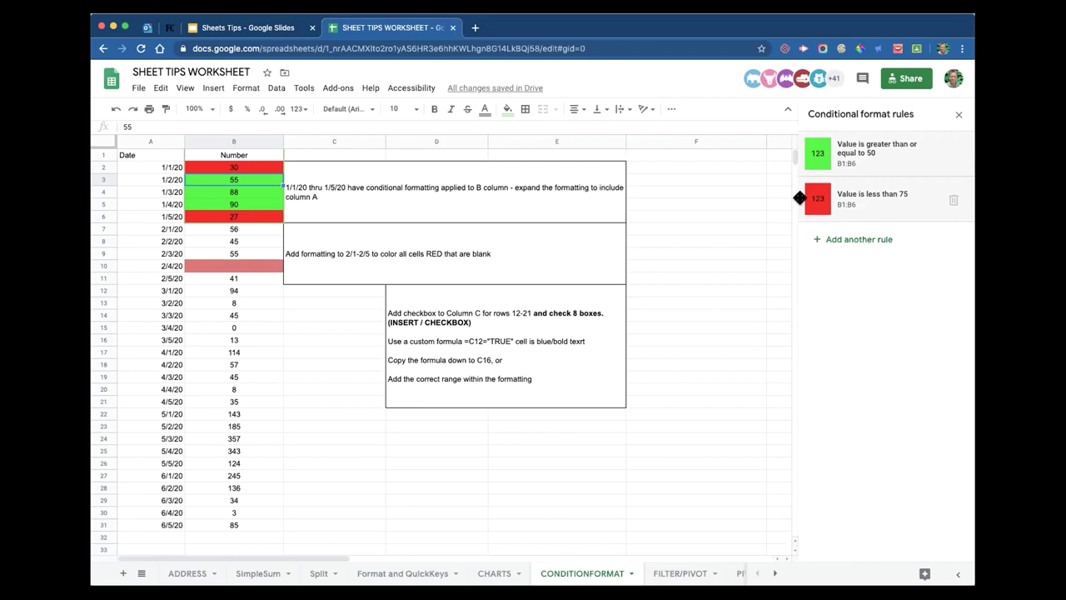
- Move the red less-than-75 rule above the green rule so 55 in B3 turns red, then select C12
left_click_drag(800, 199, 790, 145)
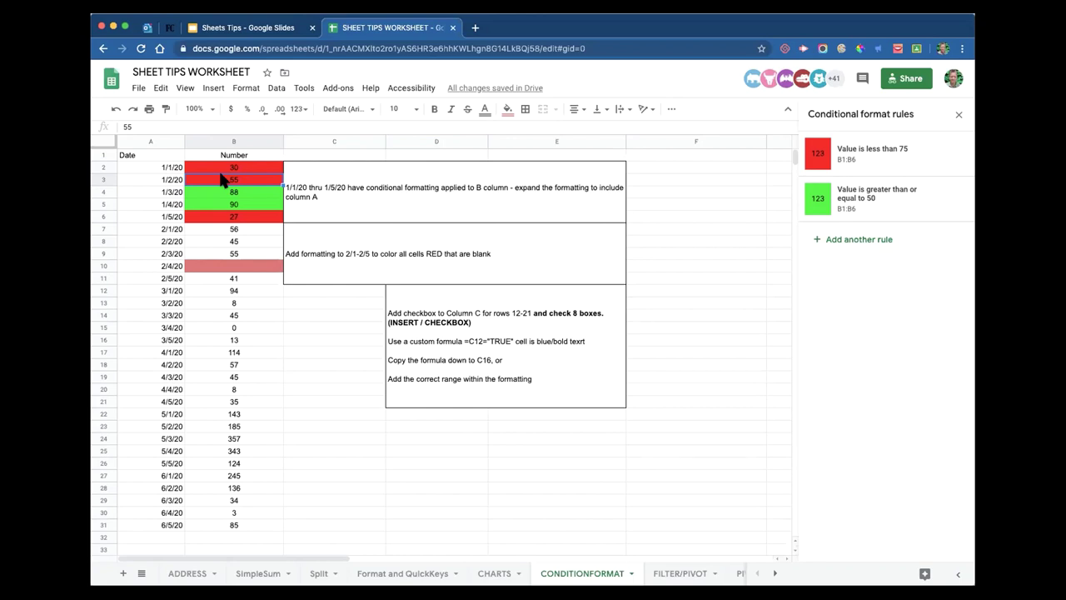
left_click(448, 320)
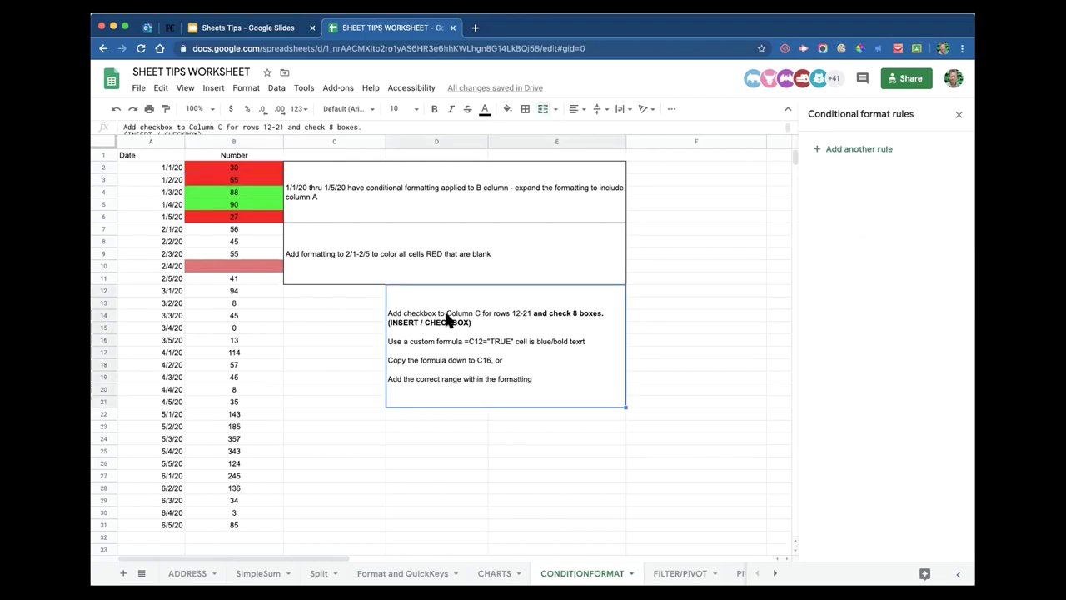
left_click(328, 292)
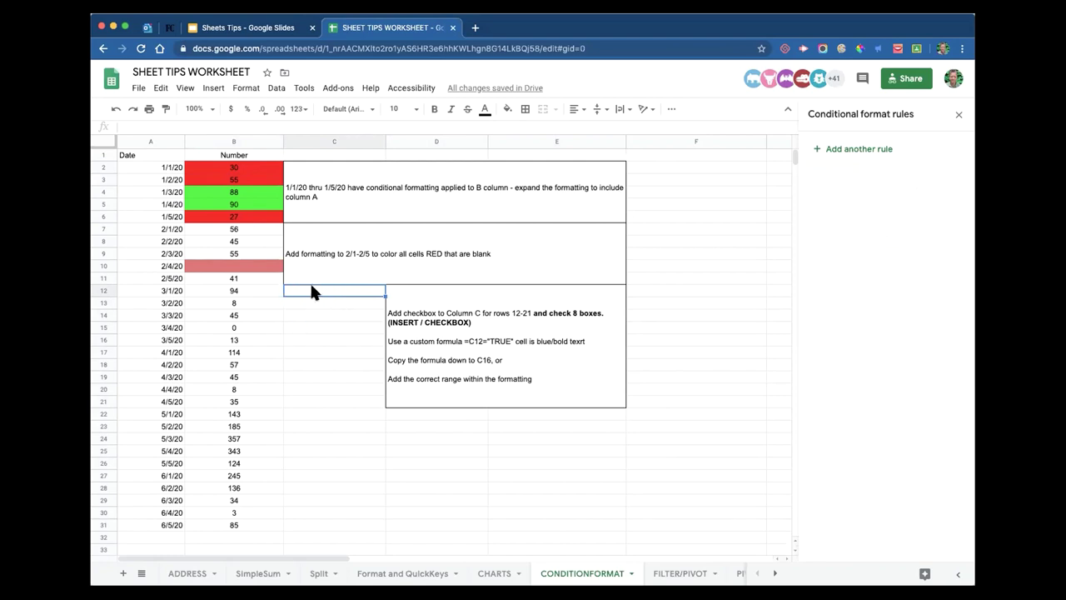
- Insert a checkbox into cell C12 and close the conditional format rules panel
left_click(212, 87)
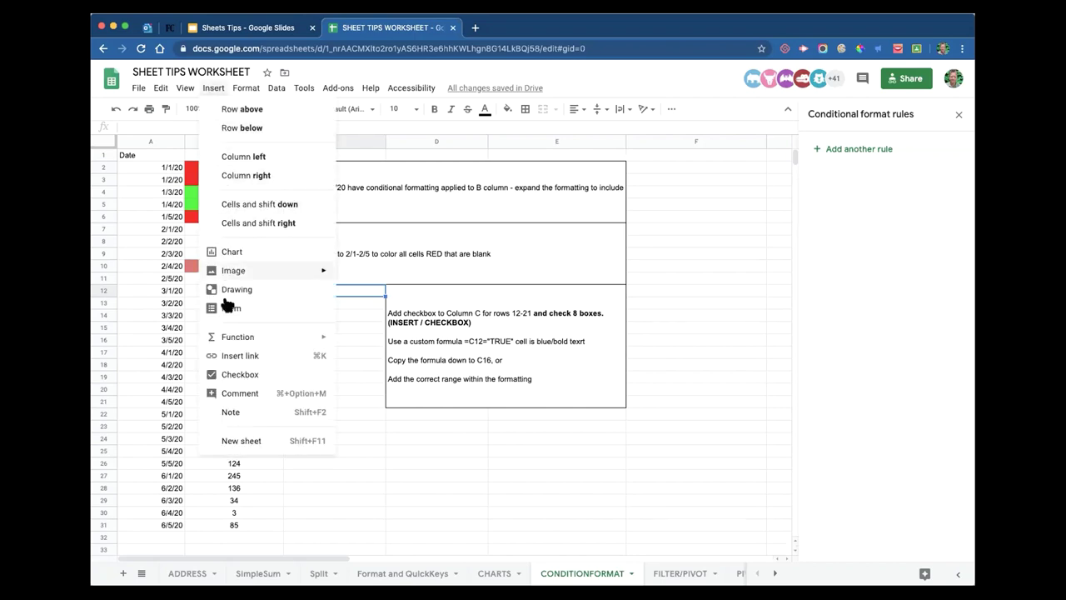
left_click(242, 378)
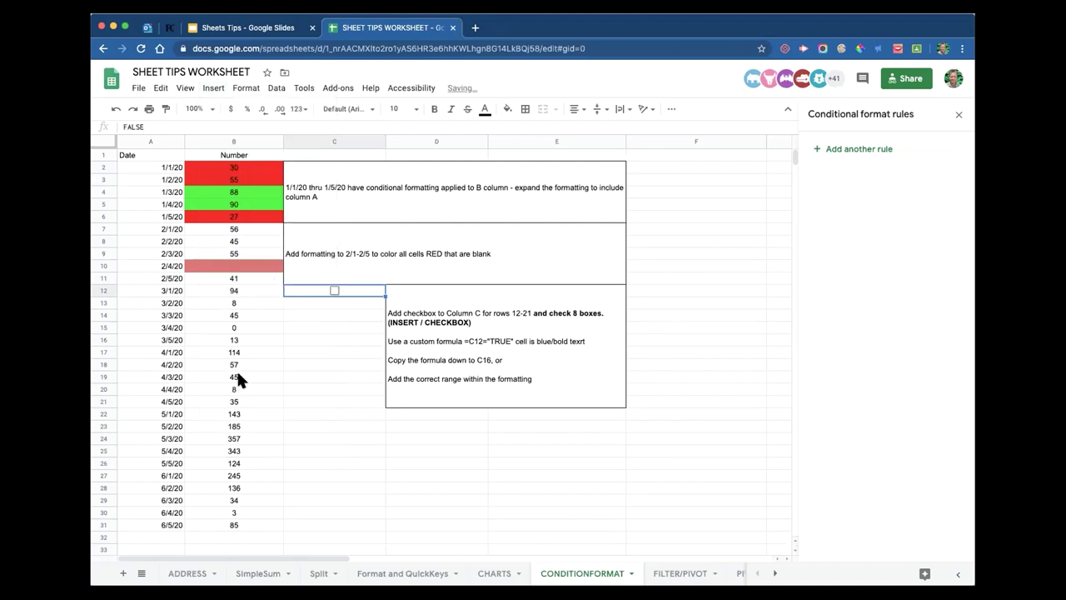
left_click(325, 340)
left_click(347, 291)
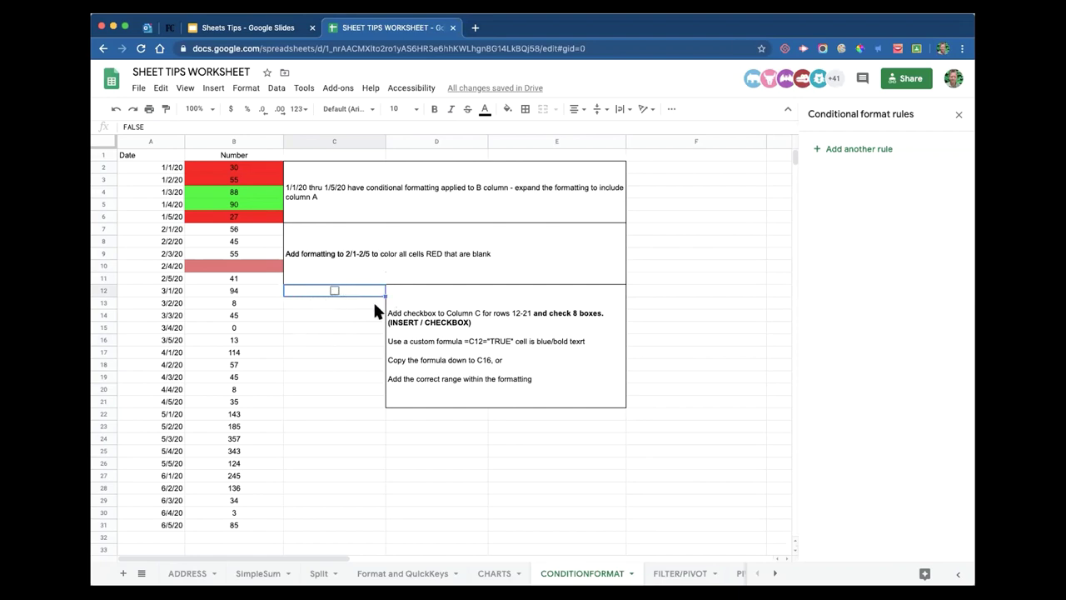
key("super+plus")
key("super+plus")
key("super+plus")
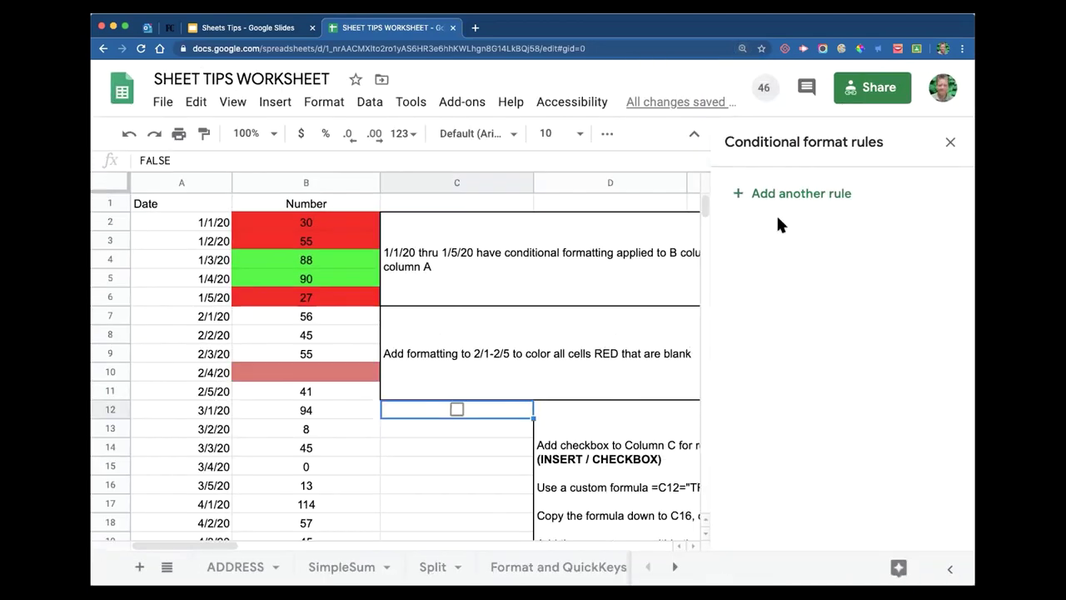
left_click(950, 141)
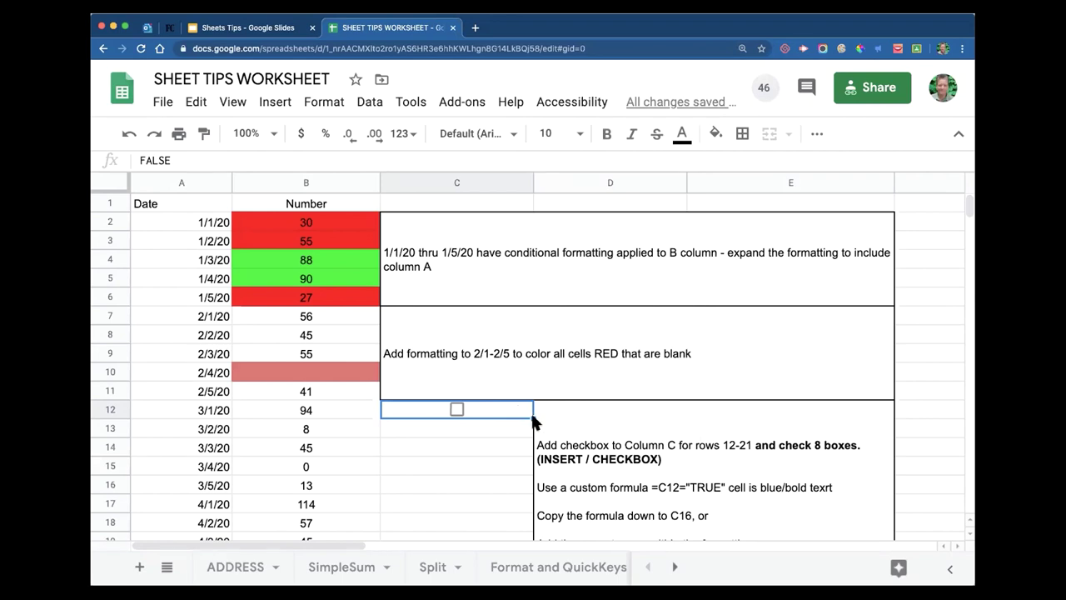
- Copy the C12 checkbox down column C through C31
scroll(534, 416, "down", 5)
scroll(532, 415, "down", 1)
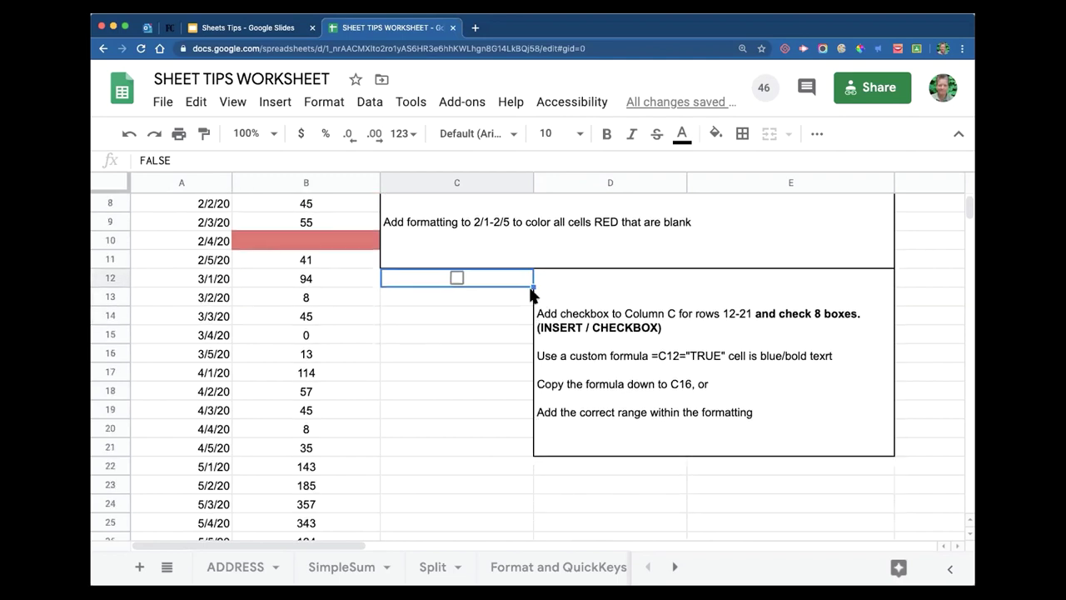
left_click_drag(531, 286, 520, 525)
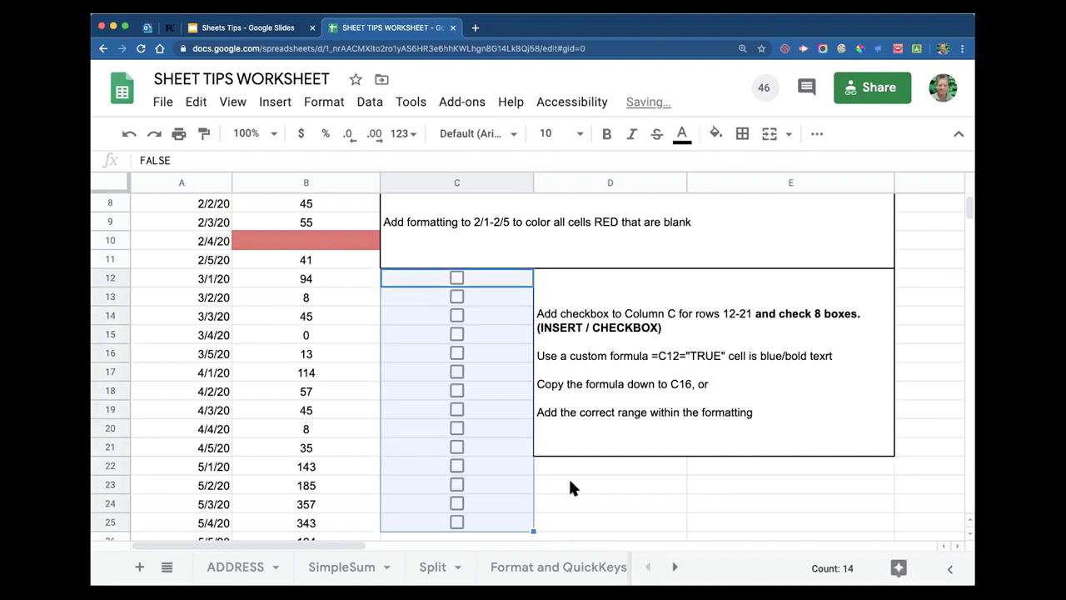
scroll(575, 475, "down", 3)
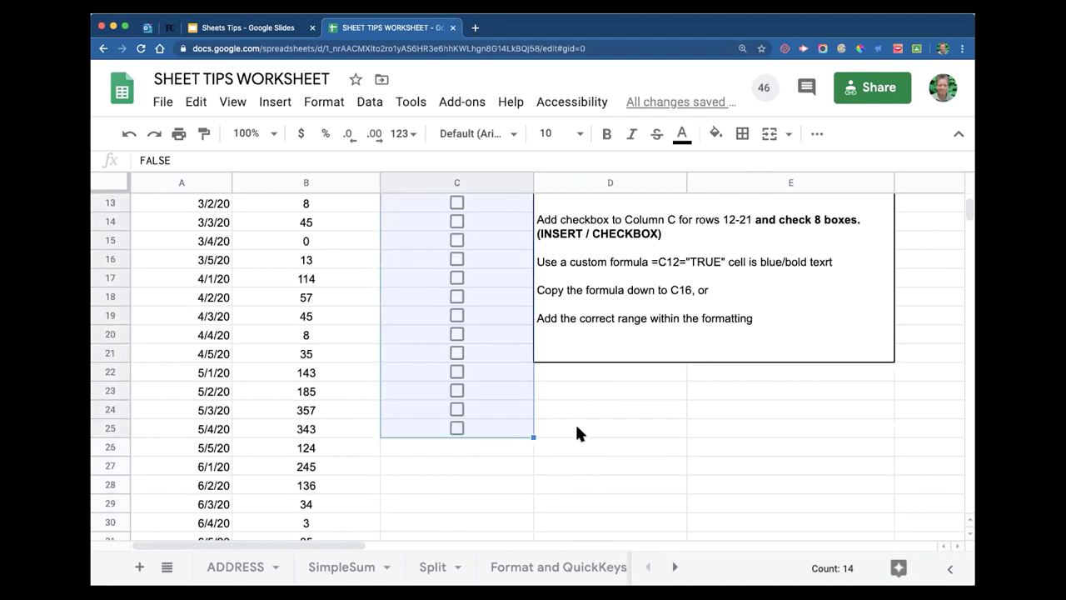
scroll(576, 421, "down", 1)
scroll(573, 410, "down", 1)
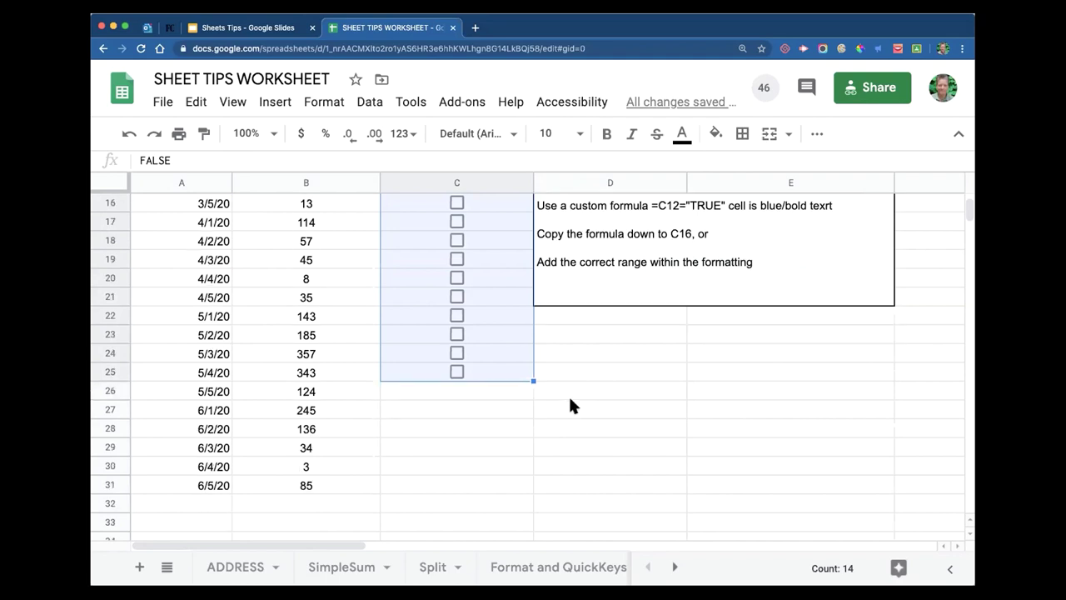
left_click_drag(533, 381, 524, 485)
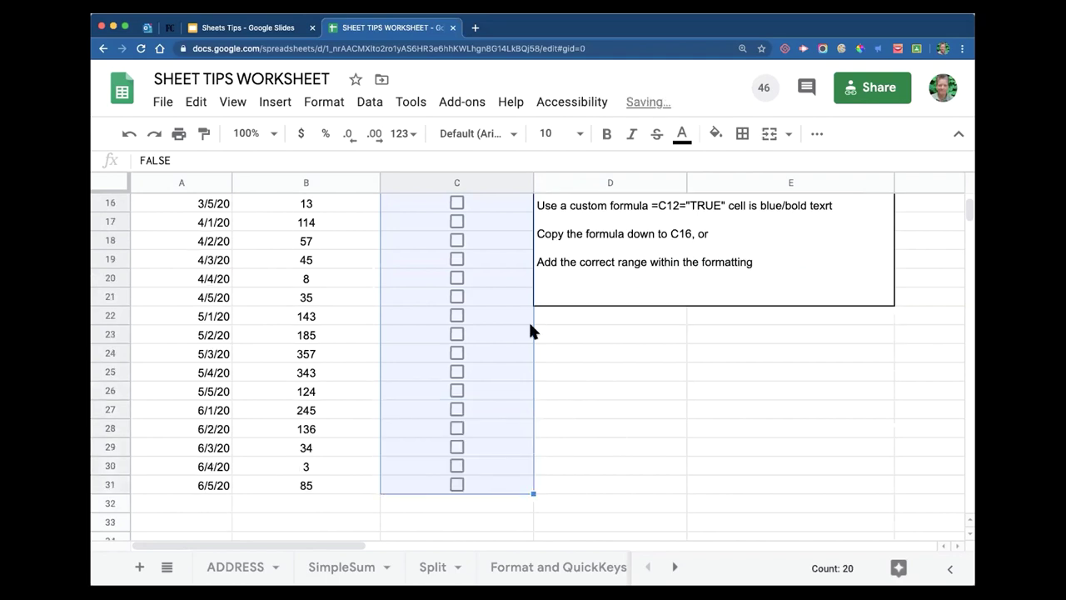
scroll(392, 299, "up", 3)
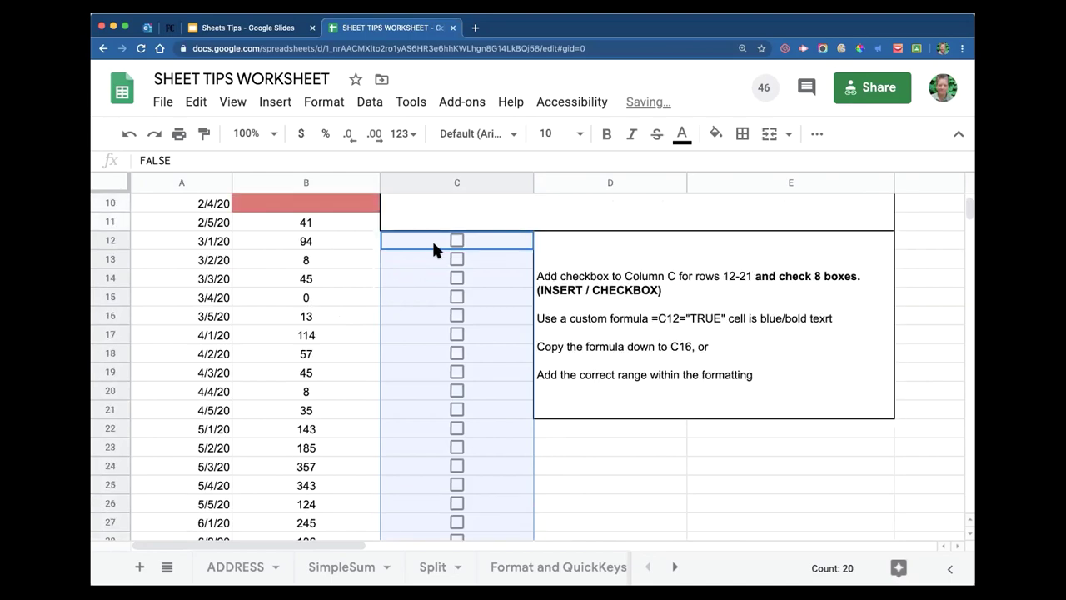
- Show slide 17, 'Conditional Format - Advanced', in the Sheets Tips deck at normal zoom
left_click(213, 31)
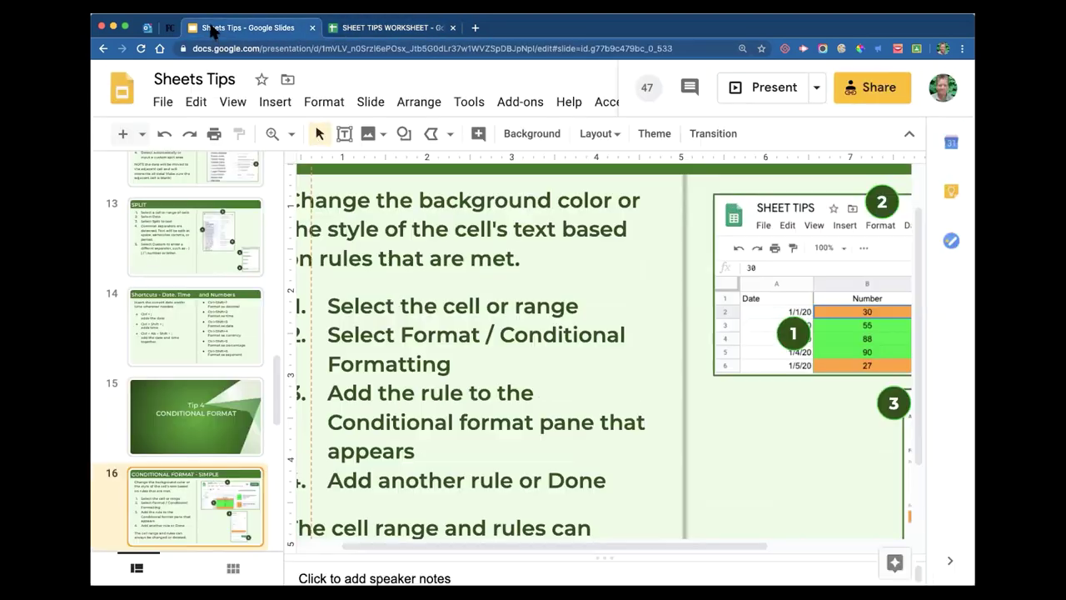
scroll(178, 334, "down", 2)
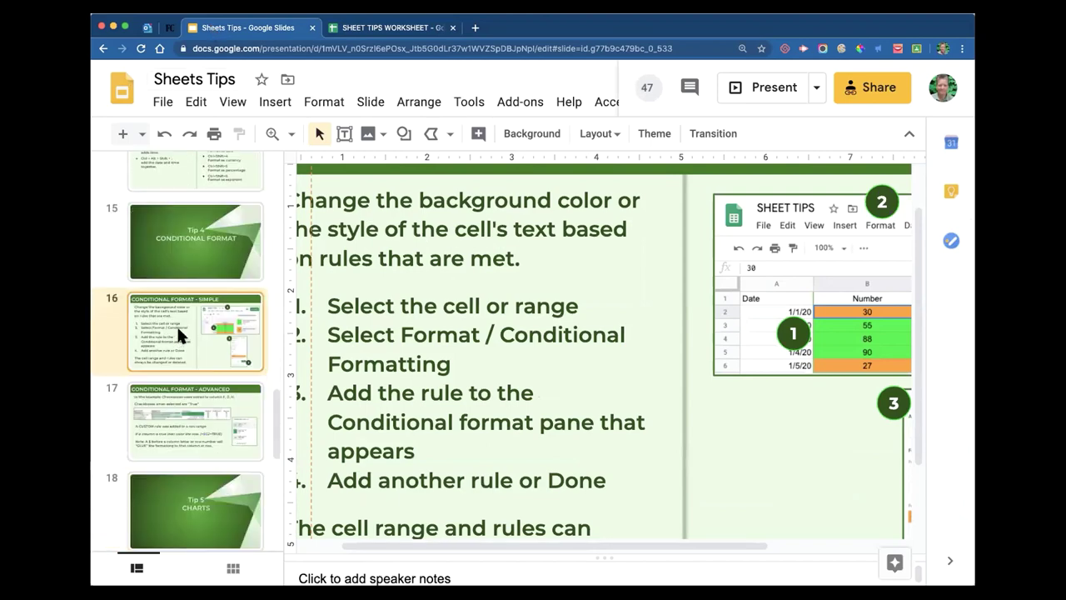
scroll(176, 324, "down", 2)
left_click(190, 244)
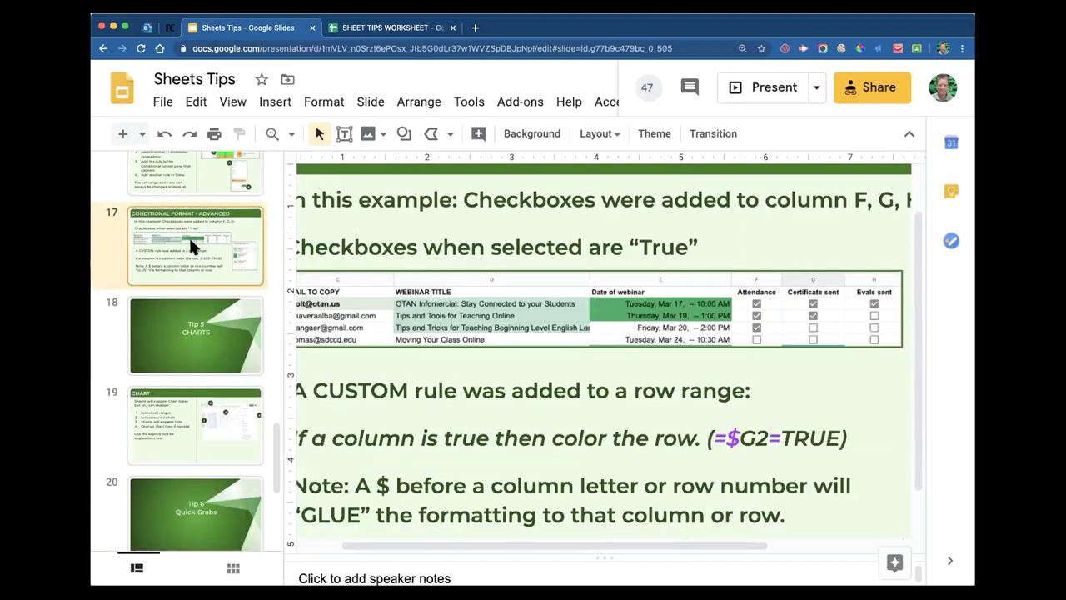
left_click(679, 373)
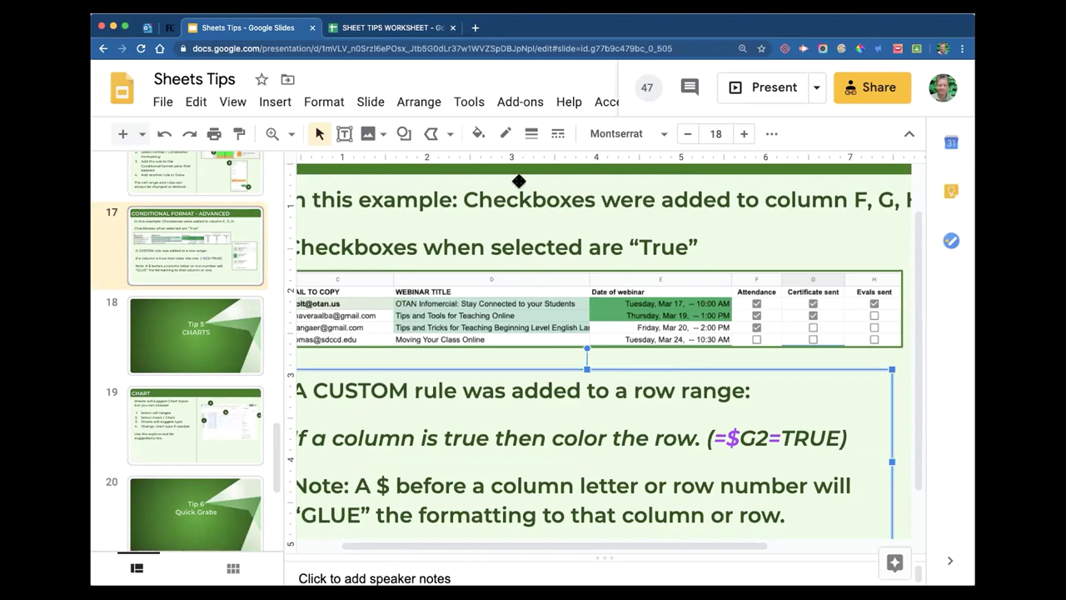
key("super+0")
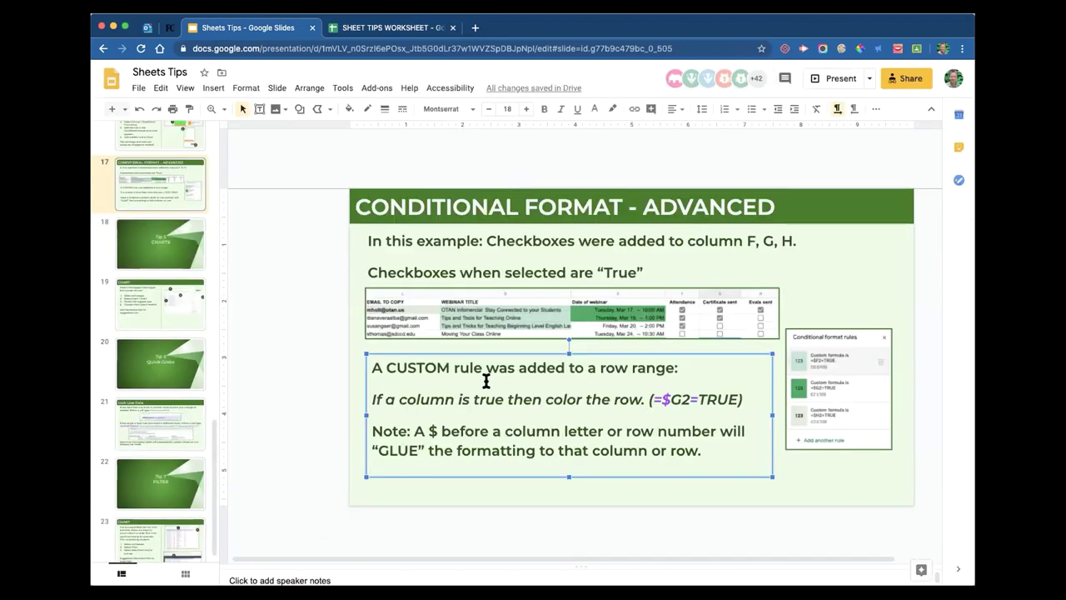
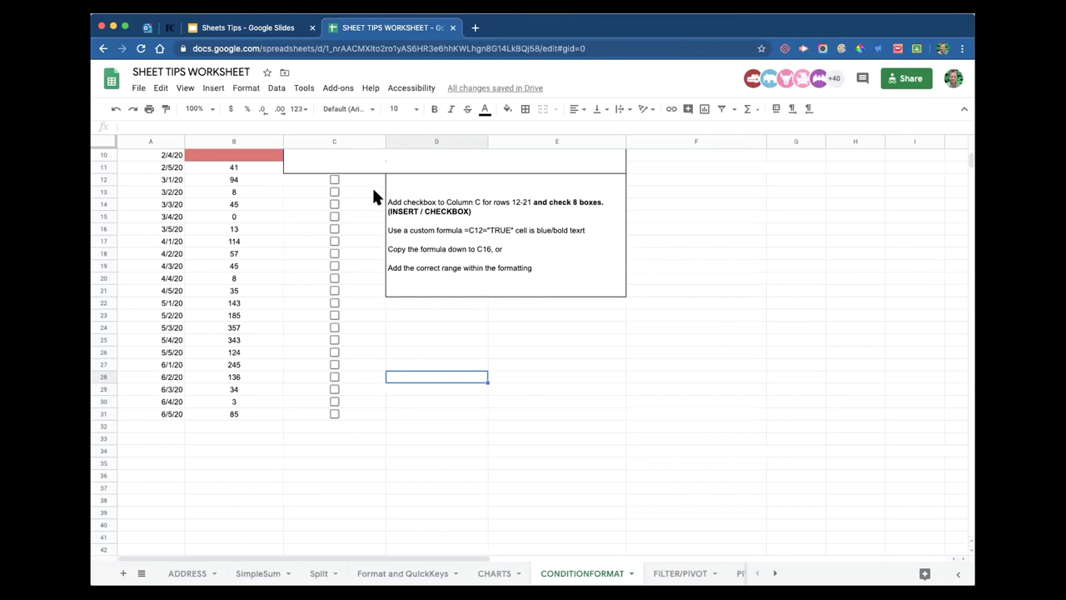
- Tick the checkboxes in C13, C17, C26 and C29, then select A12:C31
left_click(333, 191)
left_click(334, 241)
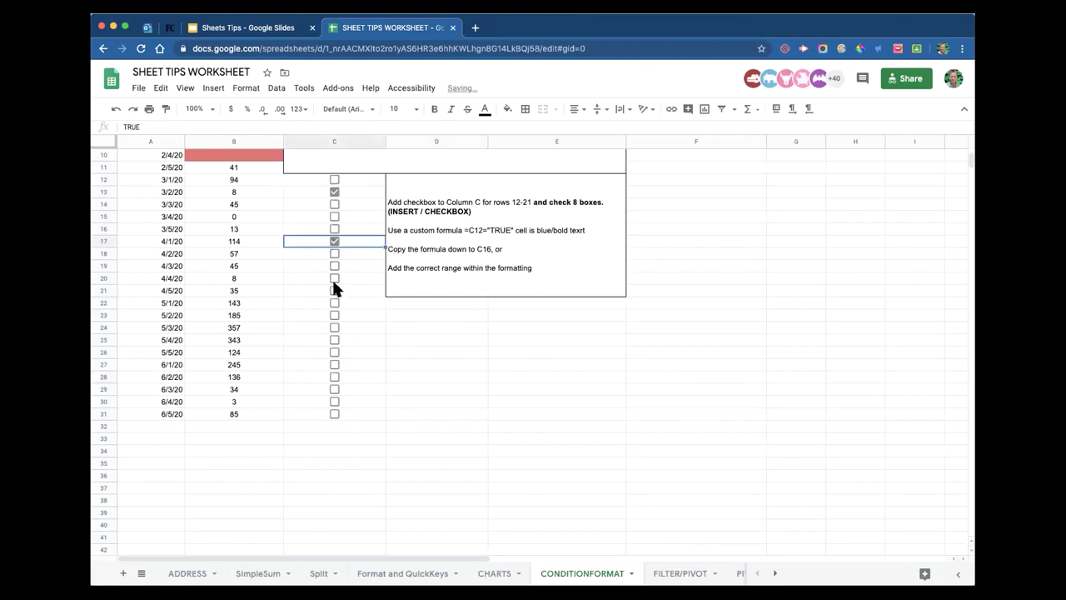
left_click(332, 278)
left_click(329, 315)
left_click(333, 352)
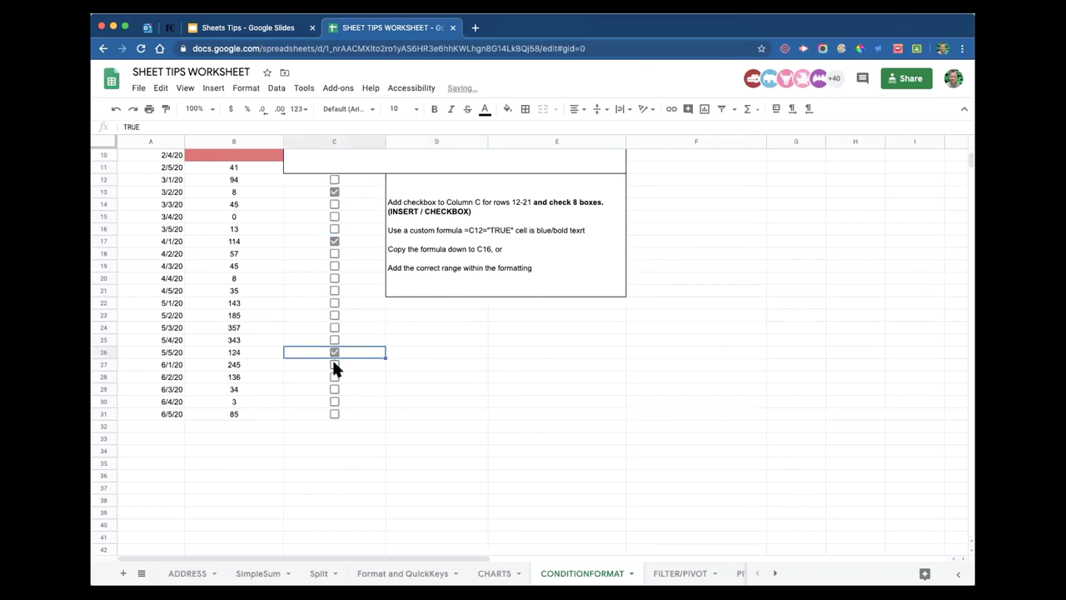
left_click(332, 385)
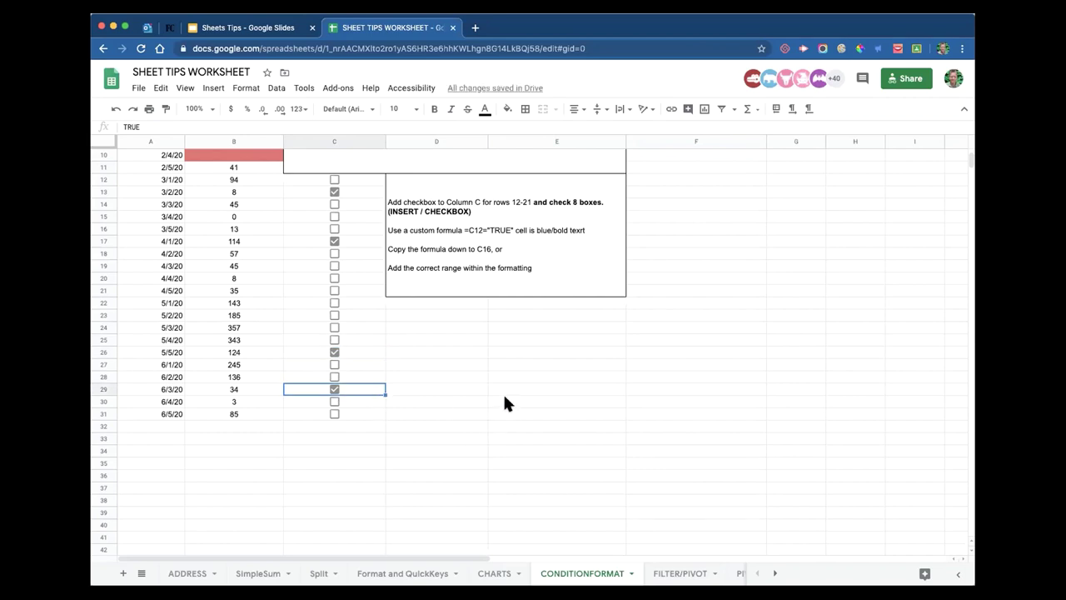
left_click(170, 171)
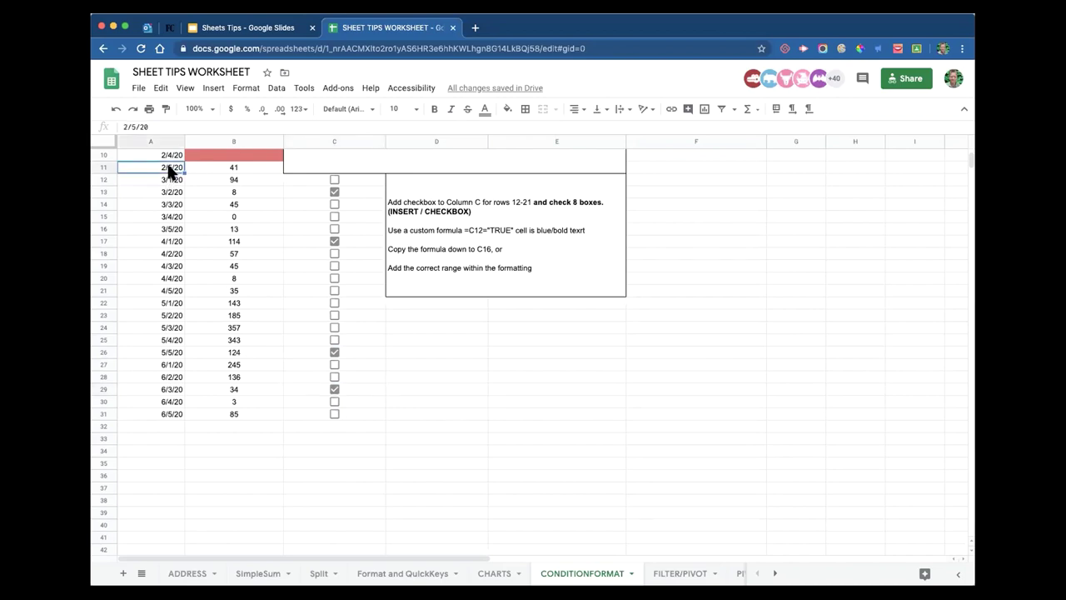
left_click_drag(168, 179, 350, 417)
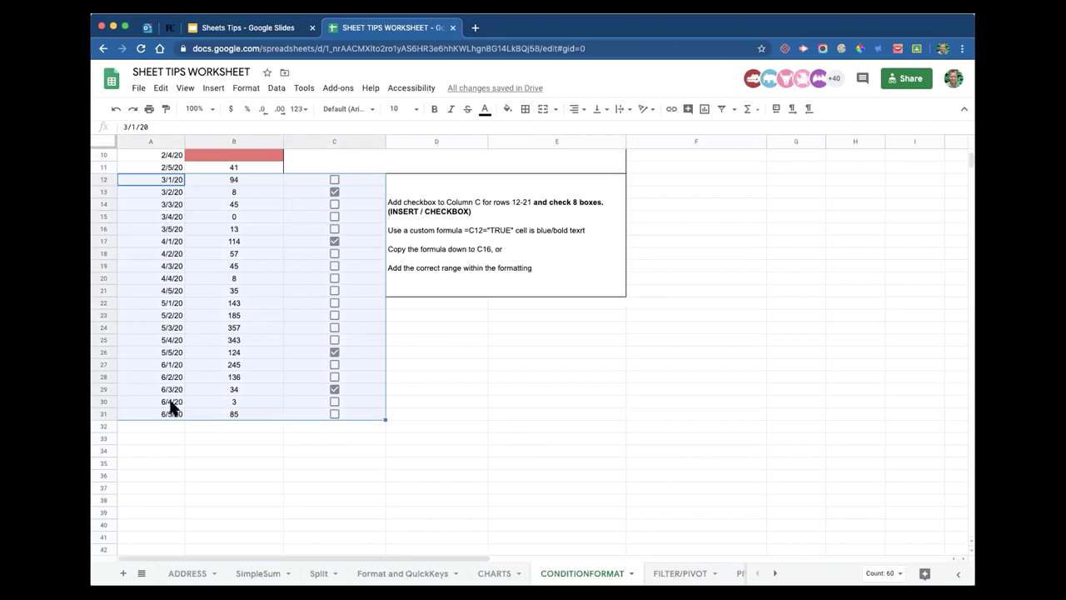
- Add a conditional formatting rule on A12:C31 with the condition 'Custom formula is'
left_click(249, 90)
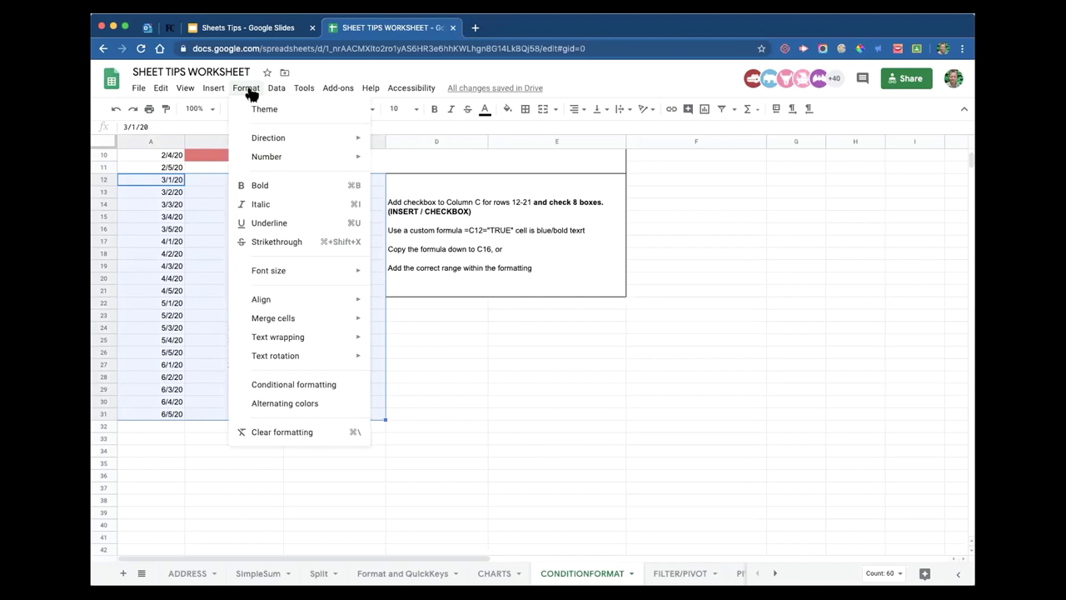
left_click(276, 384)
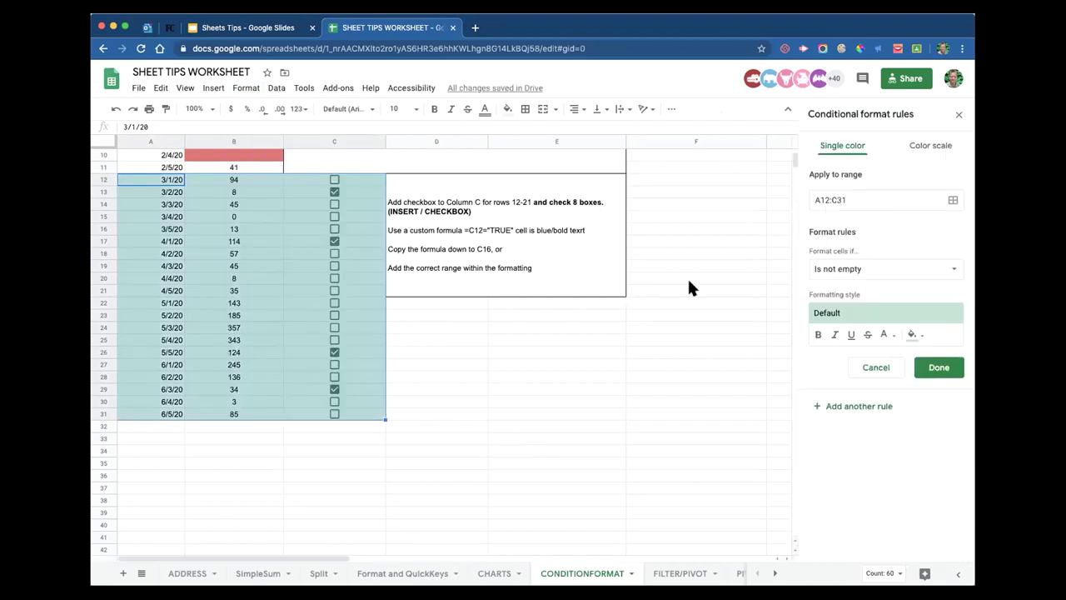
left_click(893, 276)
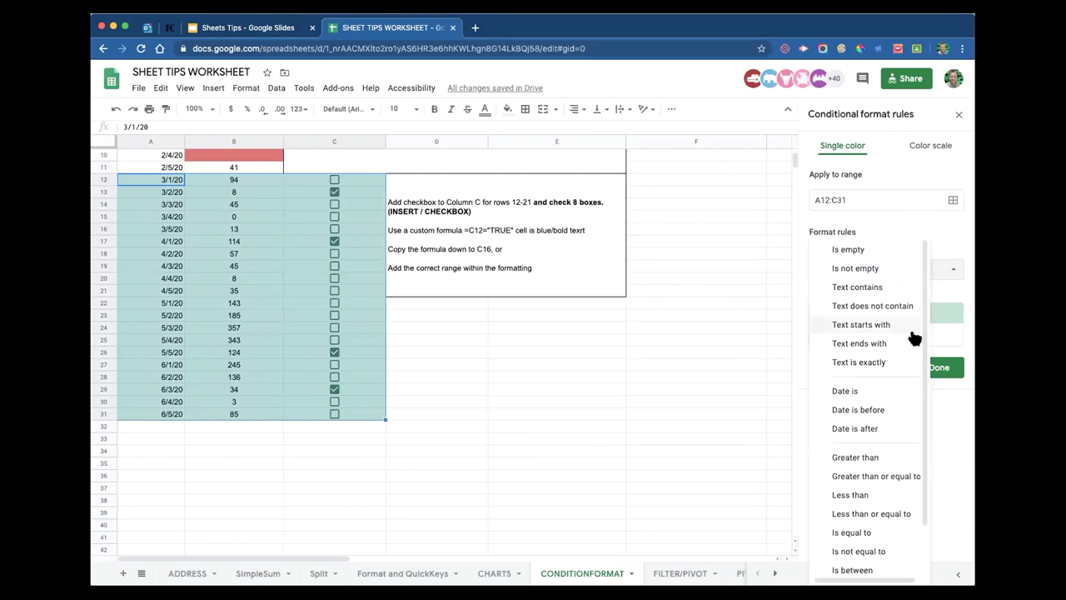
scroll(885, 350, "down", 2)
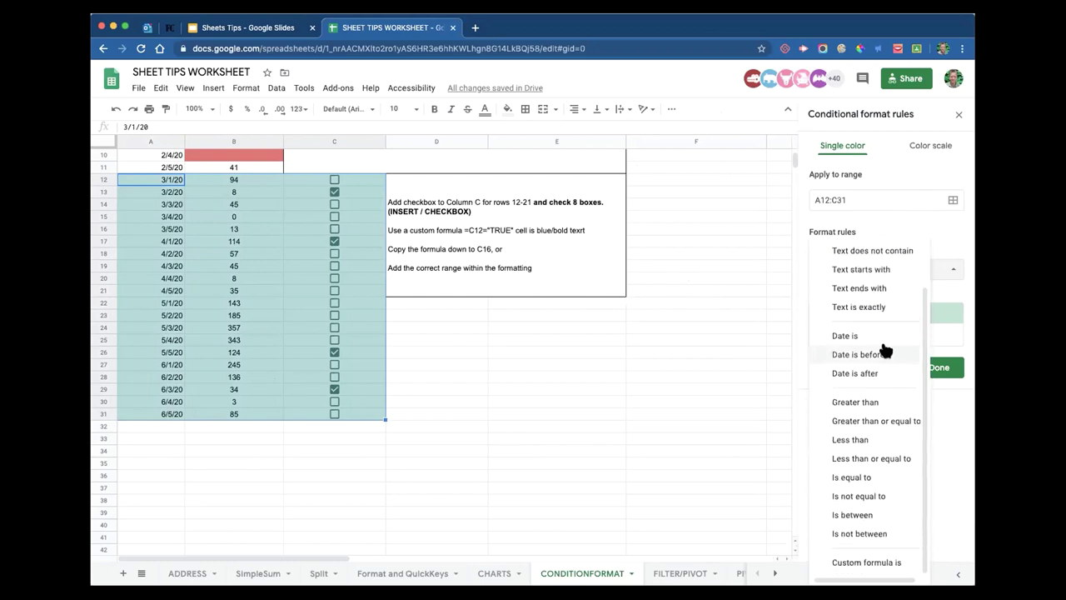
left_click(870, 563)
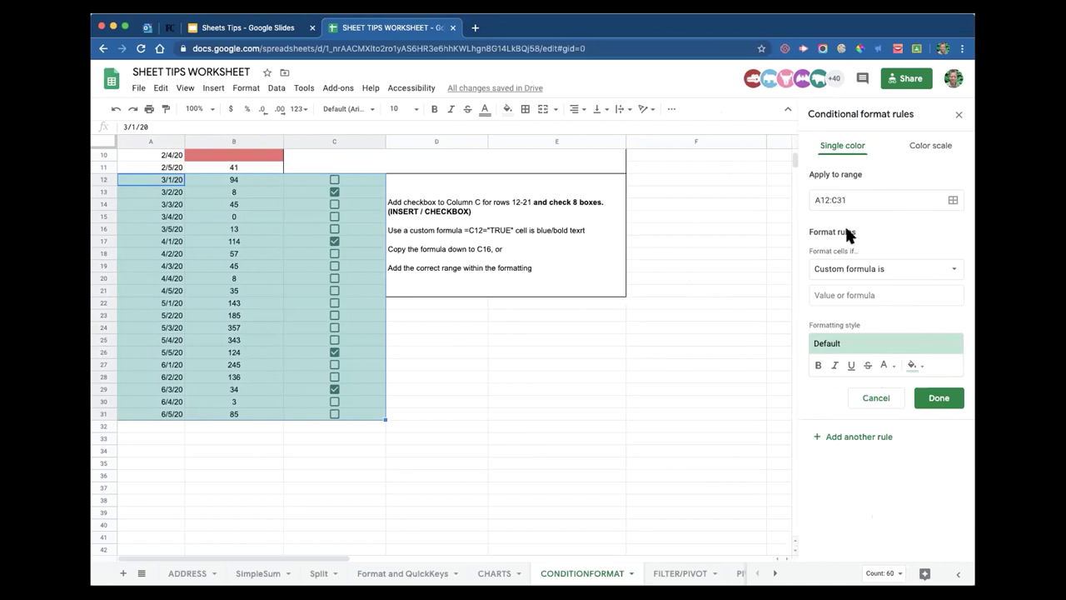
- Enter =$C12=TRUE as the rule's custom formula, checking the Slides example
left_click(828, 295)
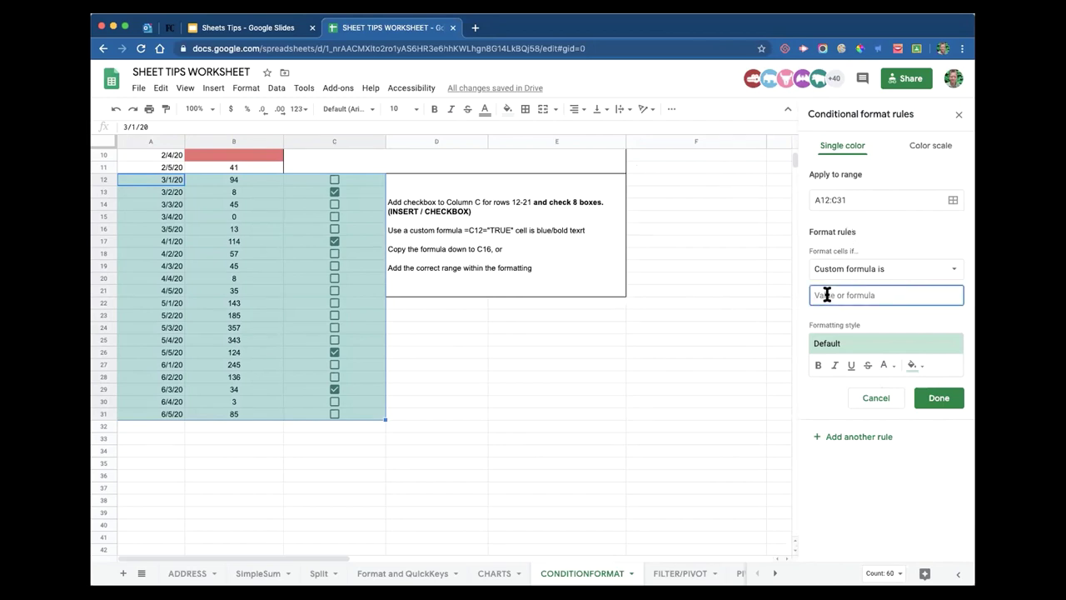
type("=")
type("$C")
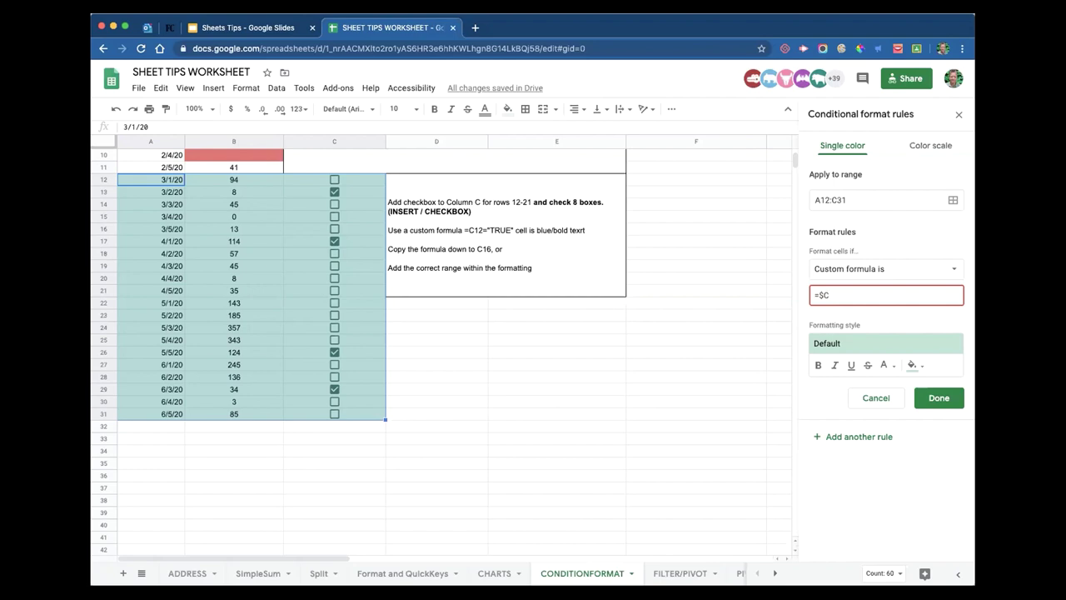
type("12")
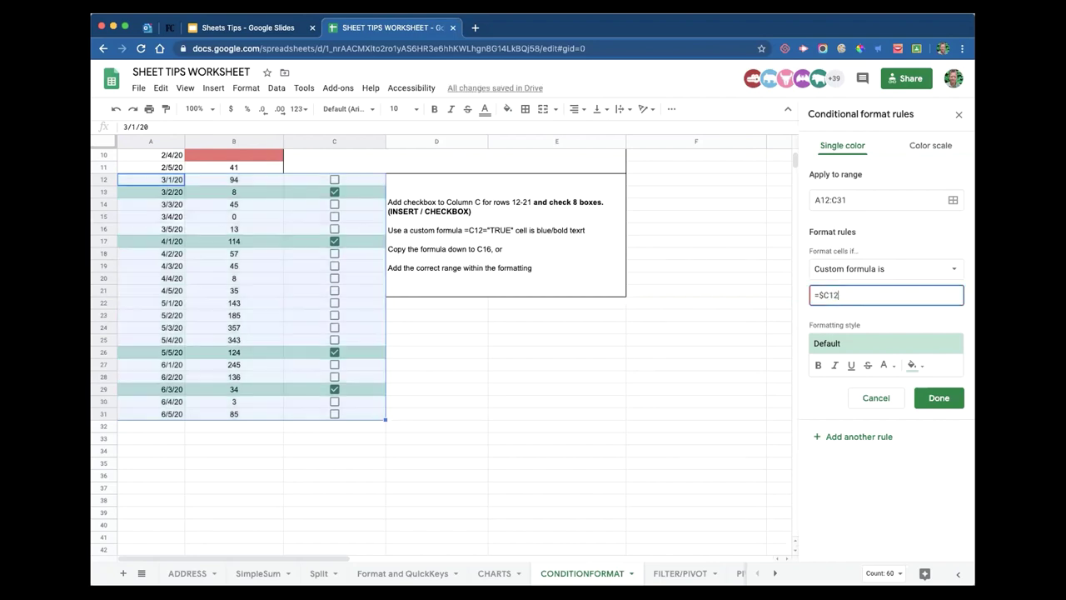
type("=TRUE")
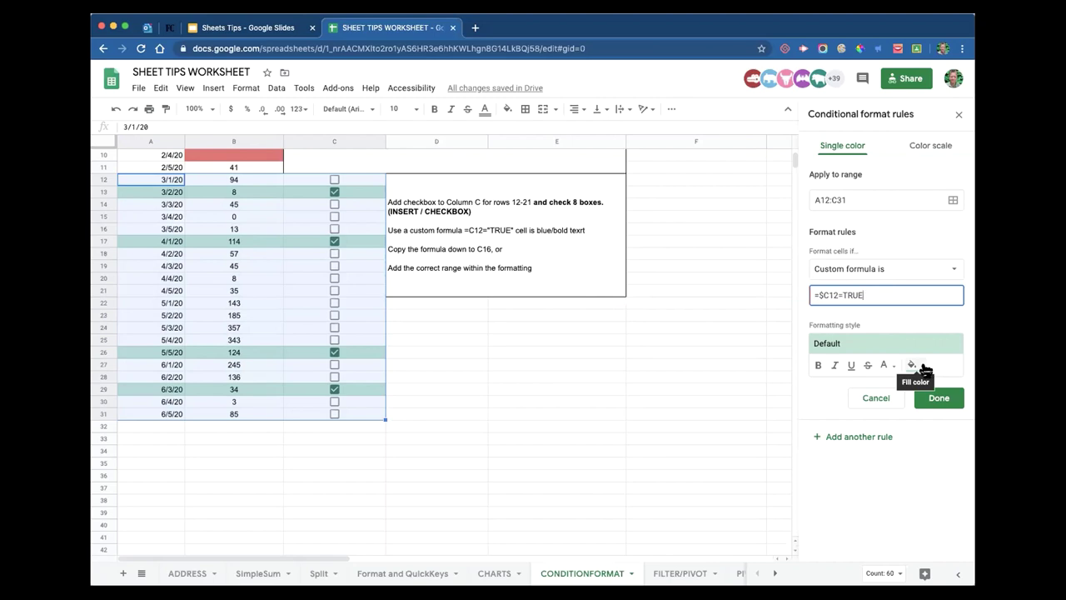
left_click(222, 31)
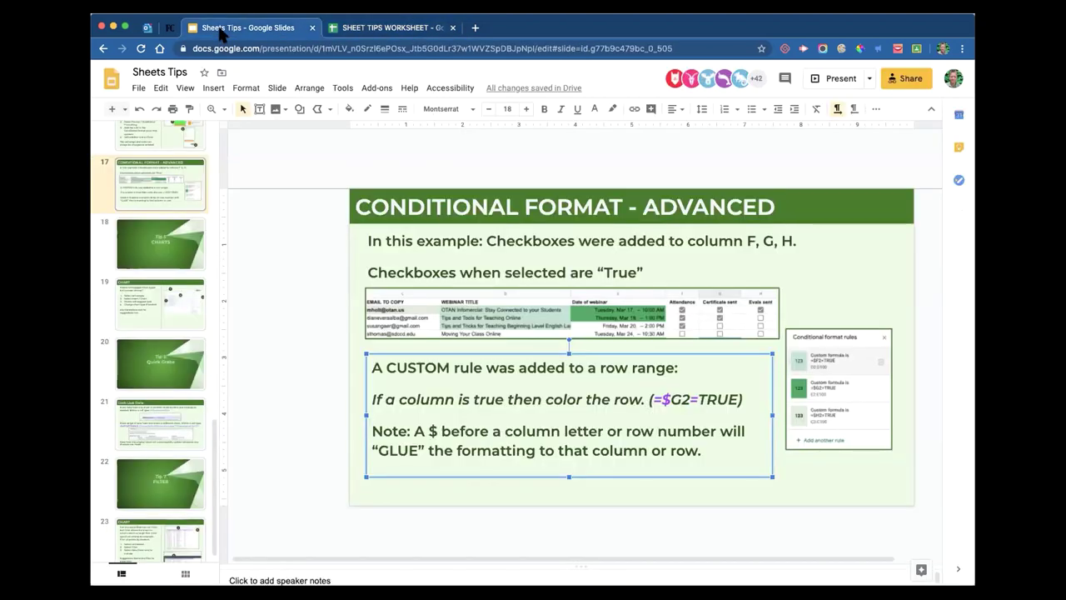
left_click(404, 32)
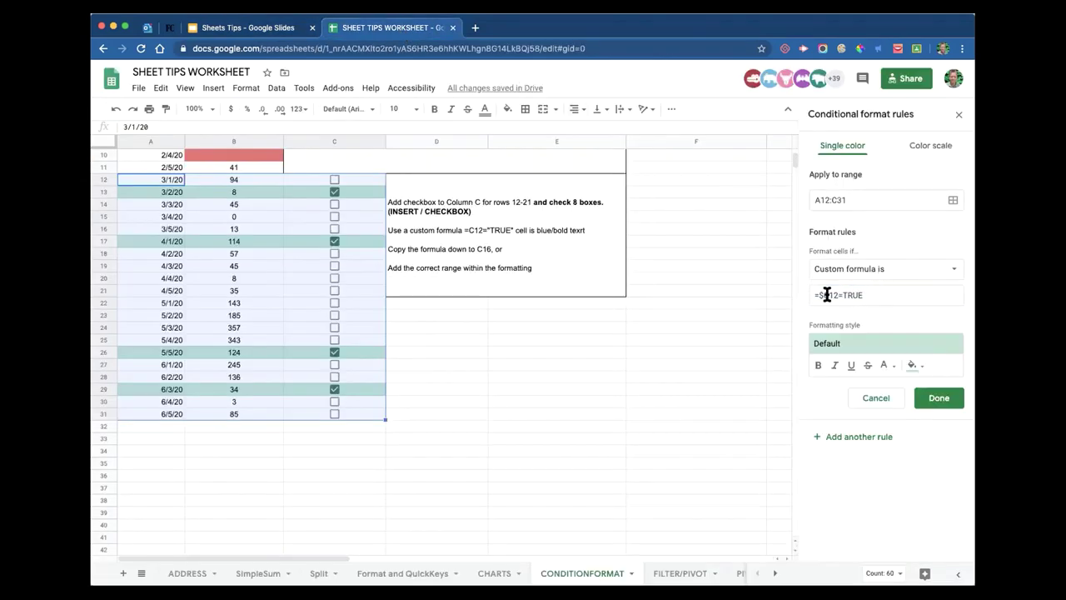
- Give the rule an orange fill, test it on the row 25 checkbox, and recheck the formula's $
left_click(864, 294)
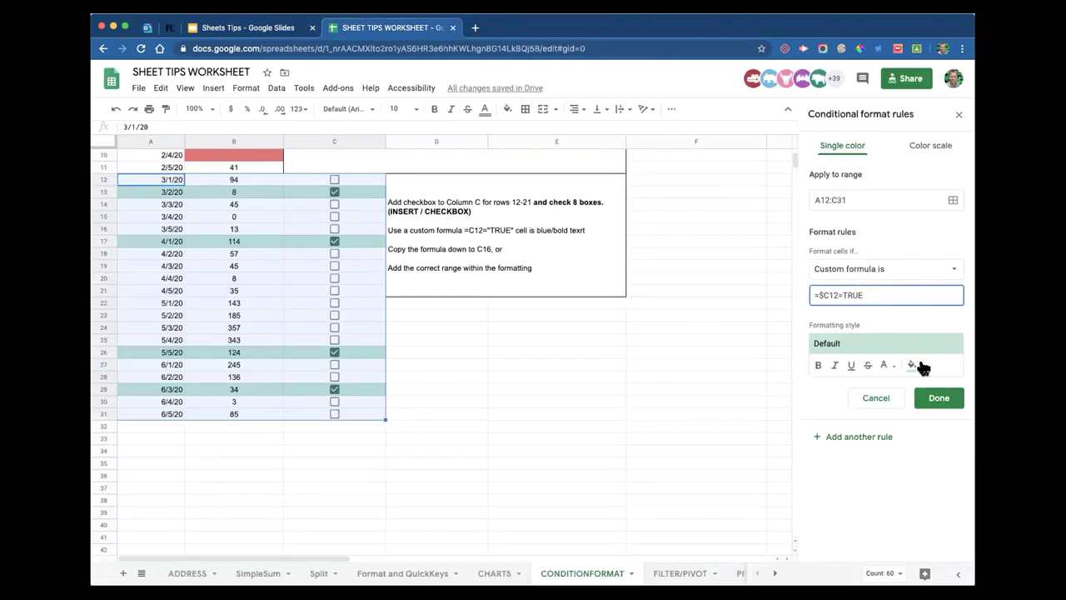
left_click(920, 366)
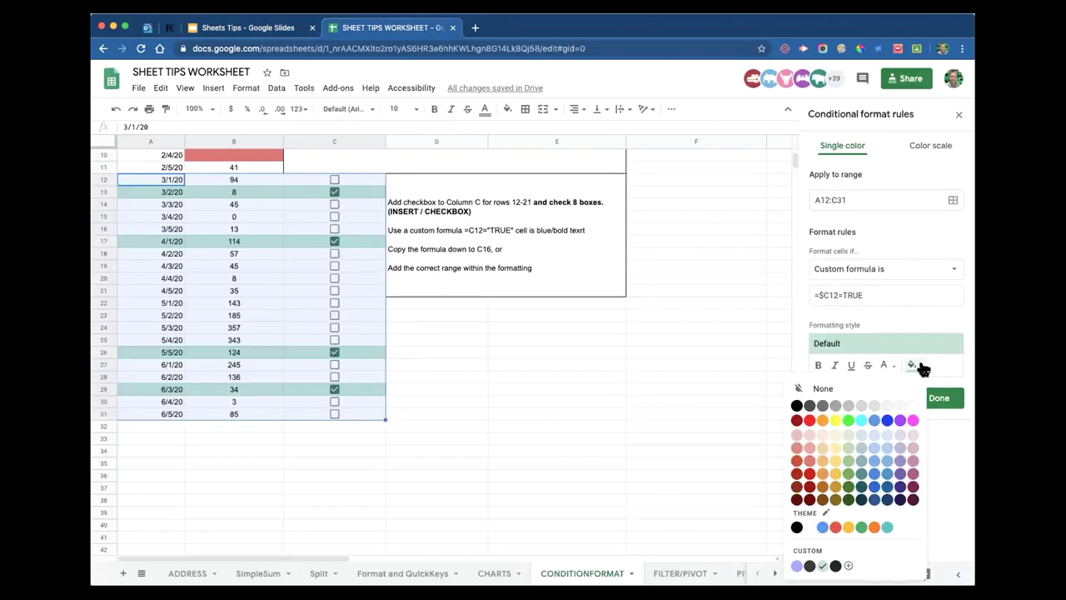
left_click(823, 422)
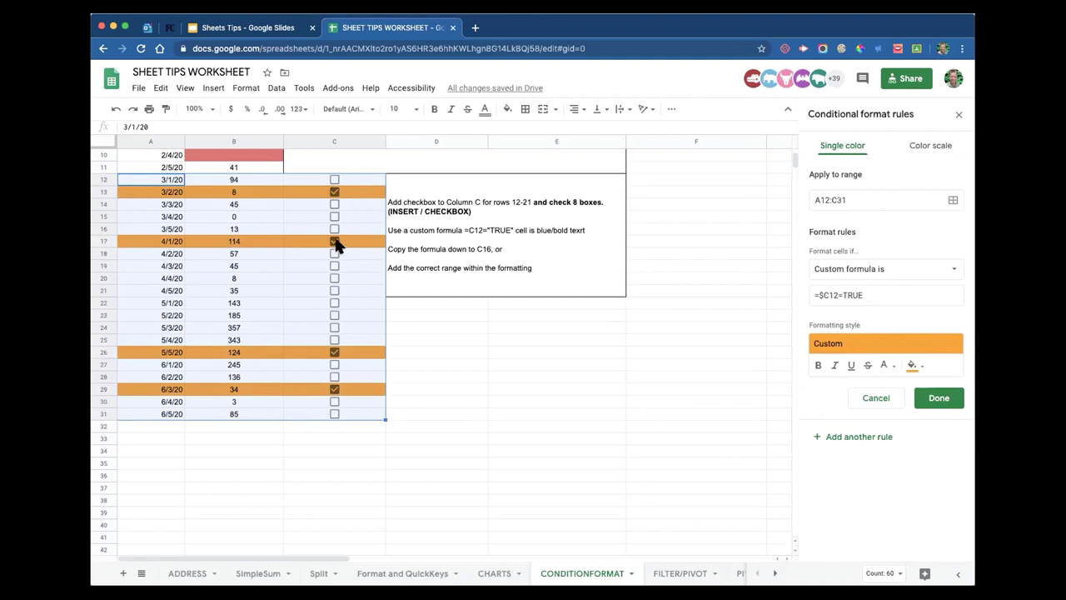
left_click(334, 340)
left_click(334, 340)
left_click(820, 294)
type("$")
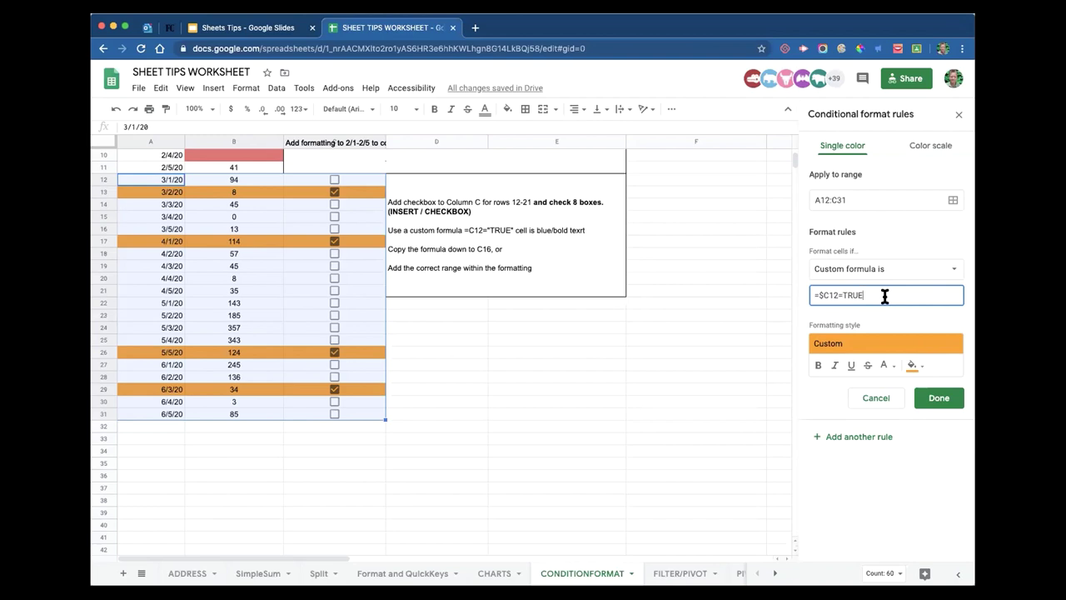
- Save the orange conditional formatting rule and deselect the range
left_click(937, 398)
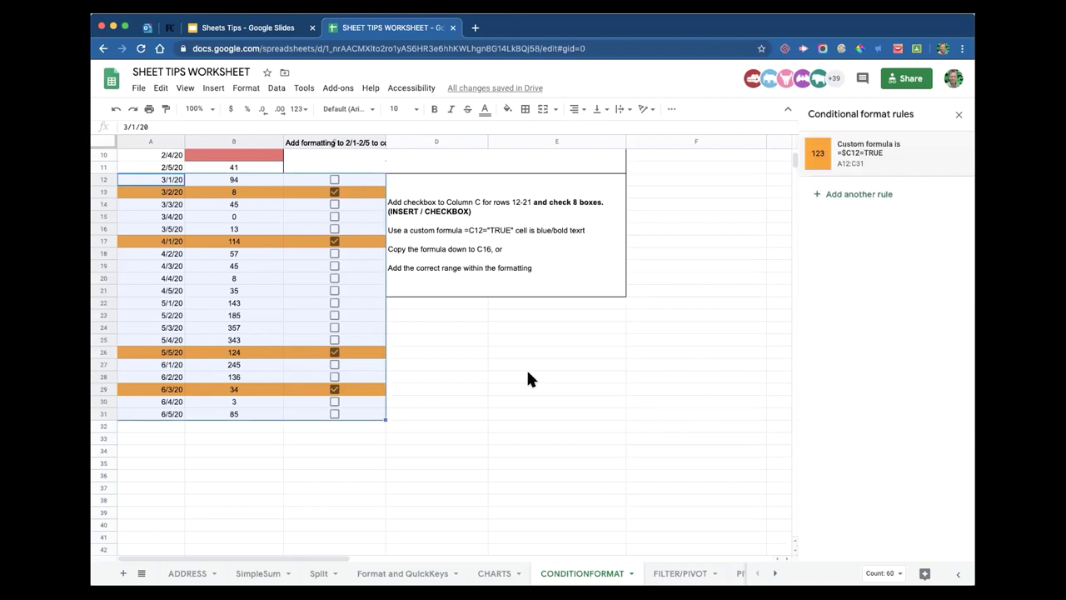
left_click(492, 378)
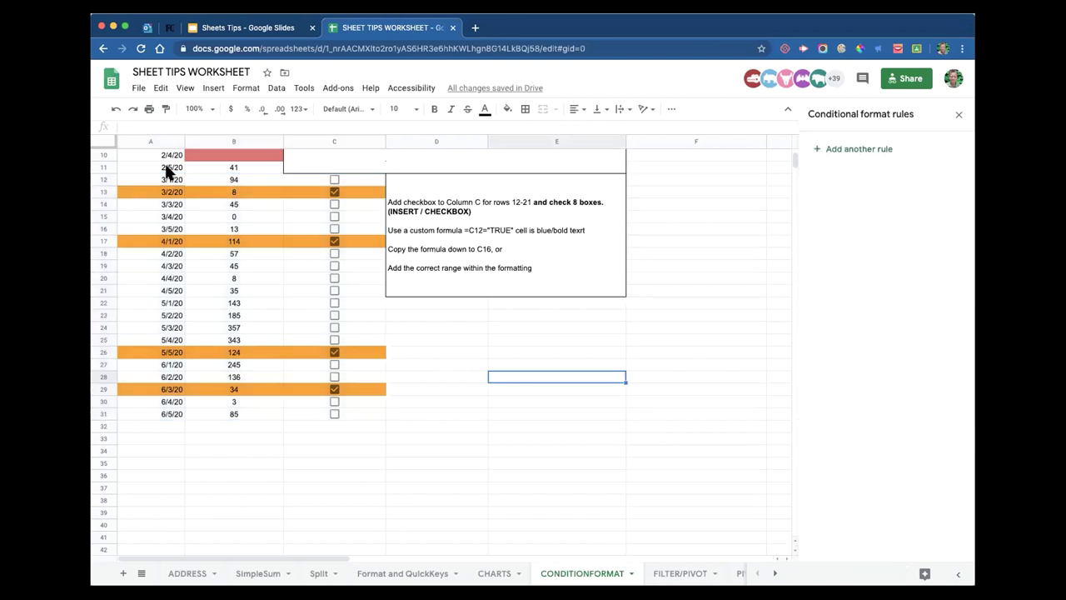
left_click(282, 192)
- Add bold, light grey text to the rule's formatting style
left_click(866, 153)
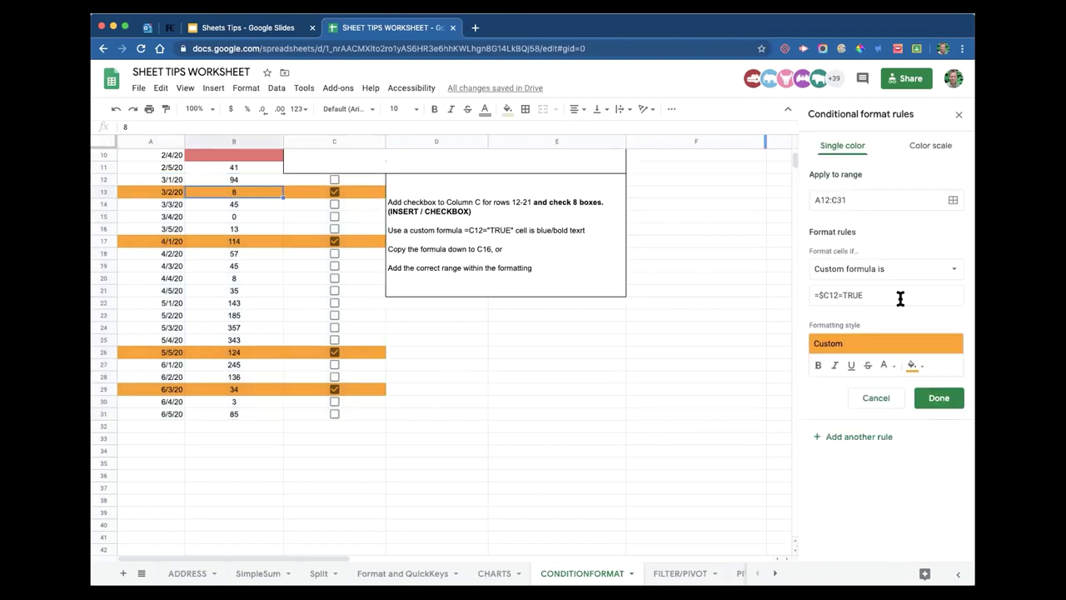
left_click(818, 366)
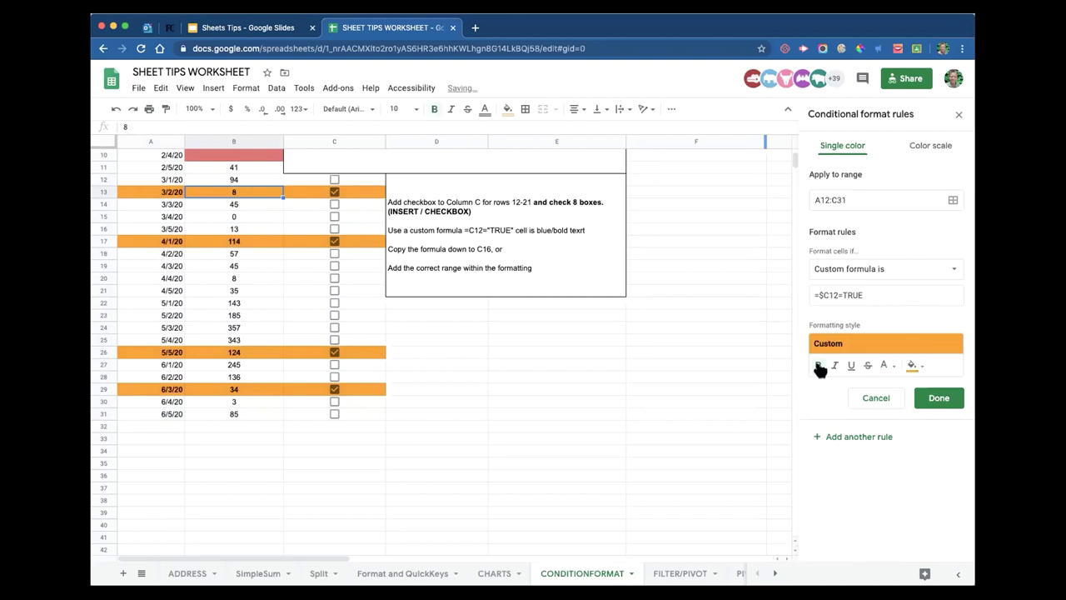
left_click(887, 366)
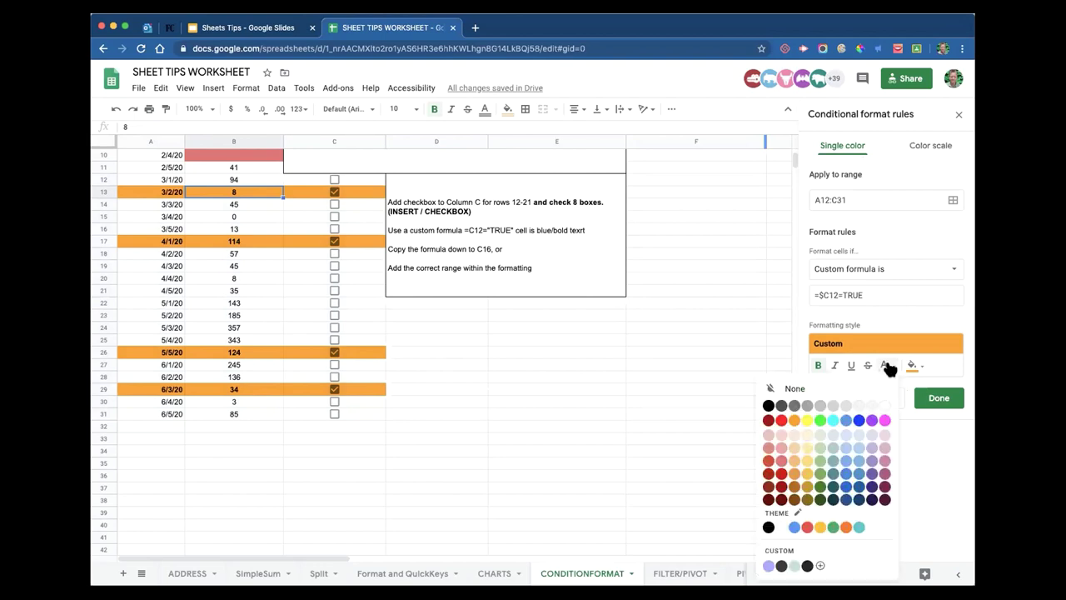
left_click(845, 405)
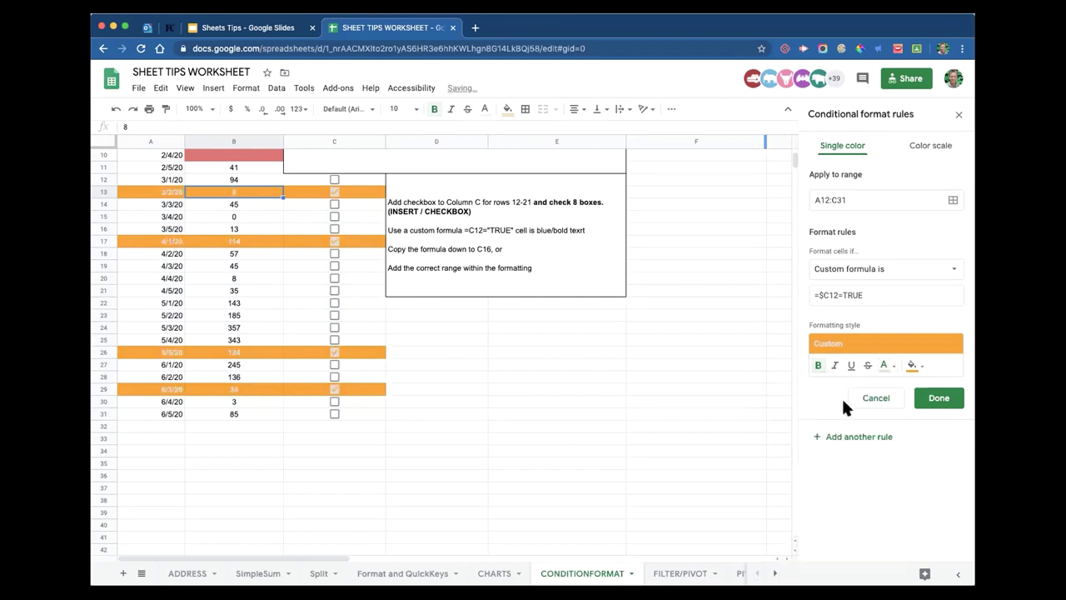
left_click(567, 401)
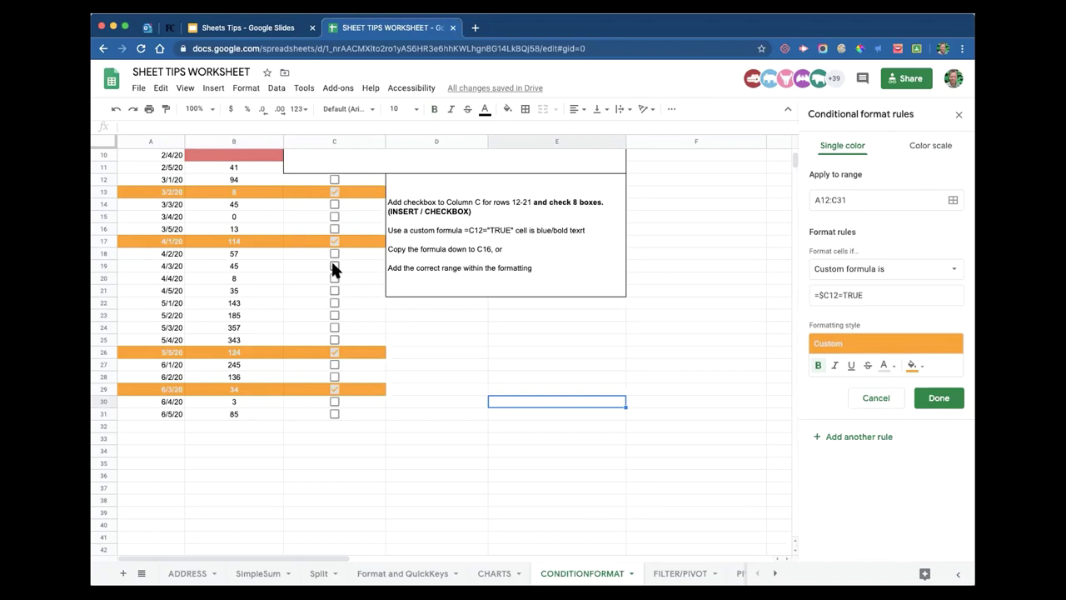
- Test the rule by ticking and unticking checkboxes in rows 20–22, then save it
left_click(332, 266)
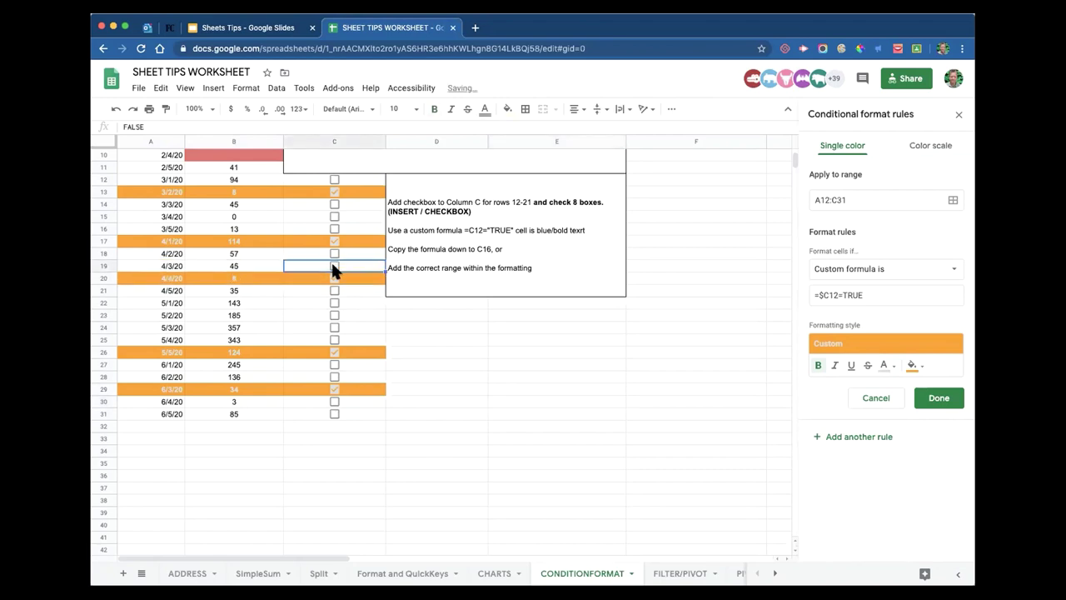
left_click(332, 278)
left_click(333, 290)
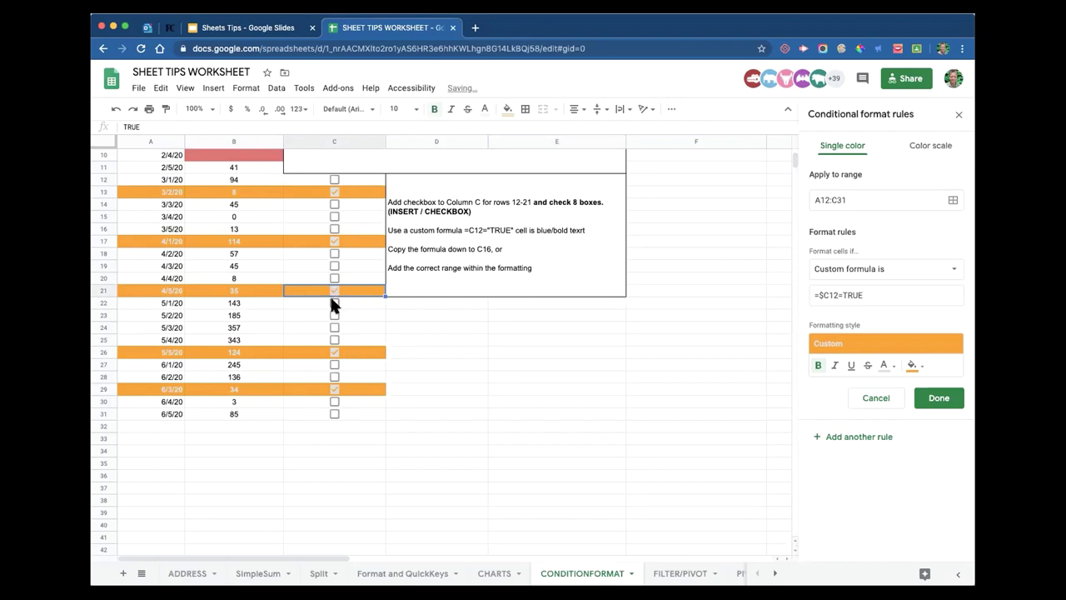
left_click(334, 303)
left_click(334, 290)
left_click(334, 302)
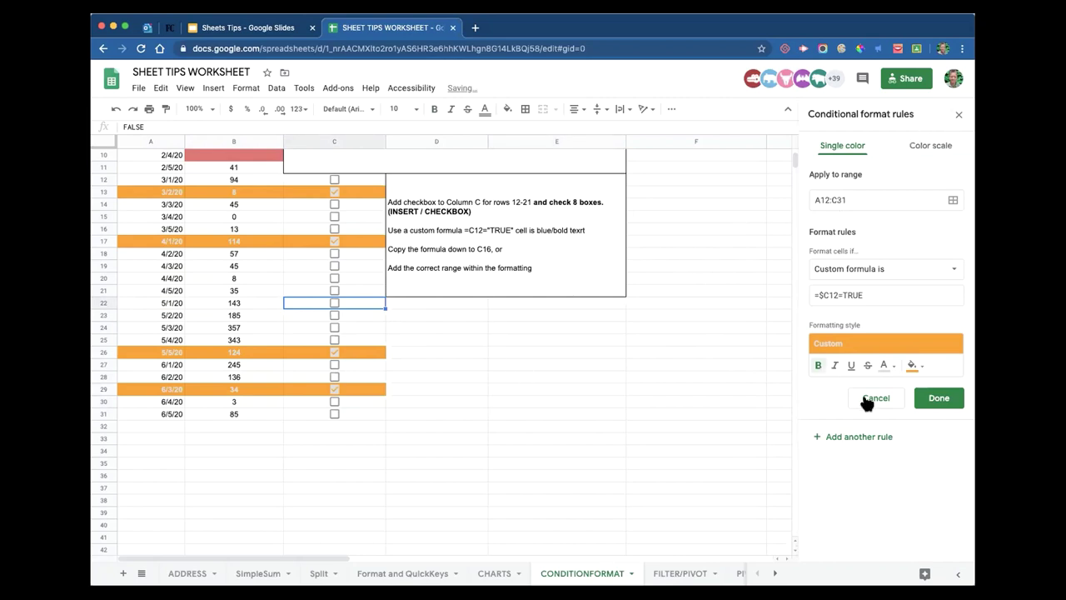
left_click(941, 393)
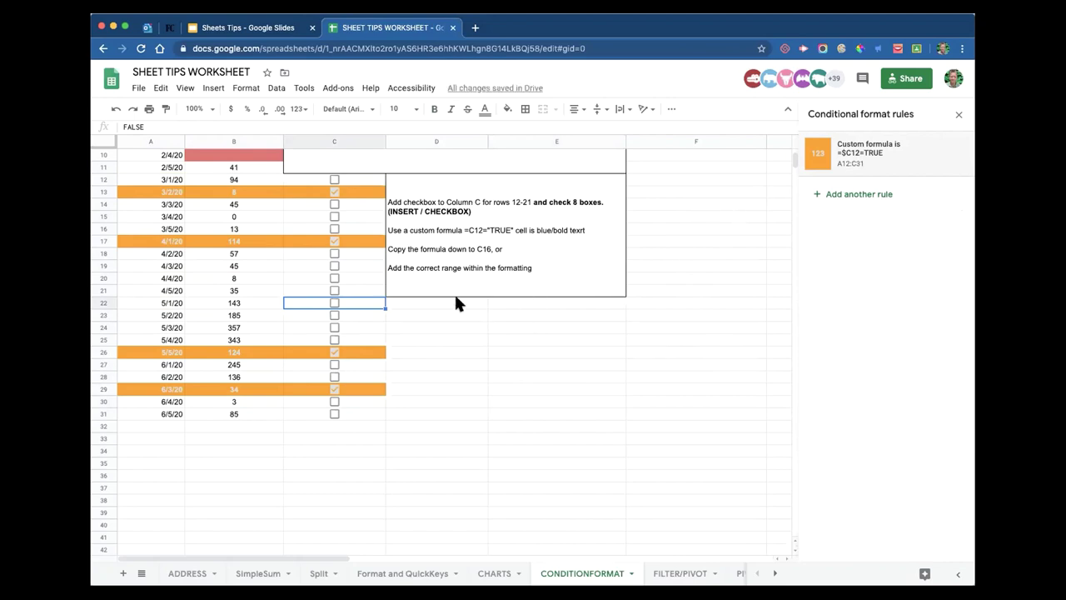
- Inspect the checkbox rule from cells in column C, then close the rules panel
left_click(343, 178)
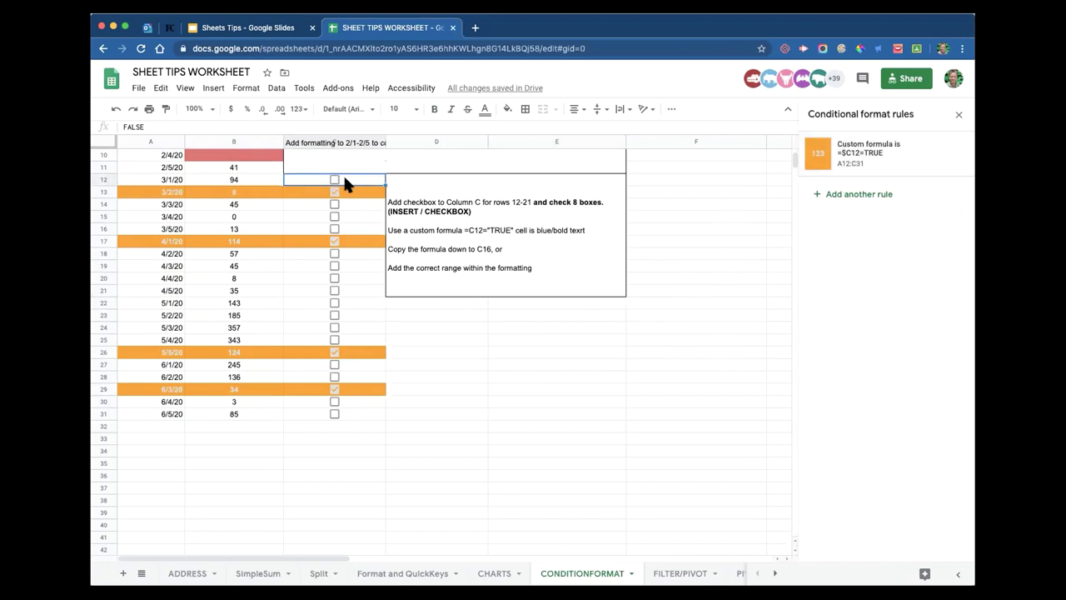
scroll(491, 290, "up", 5)
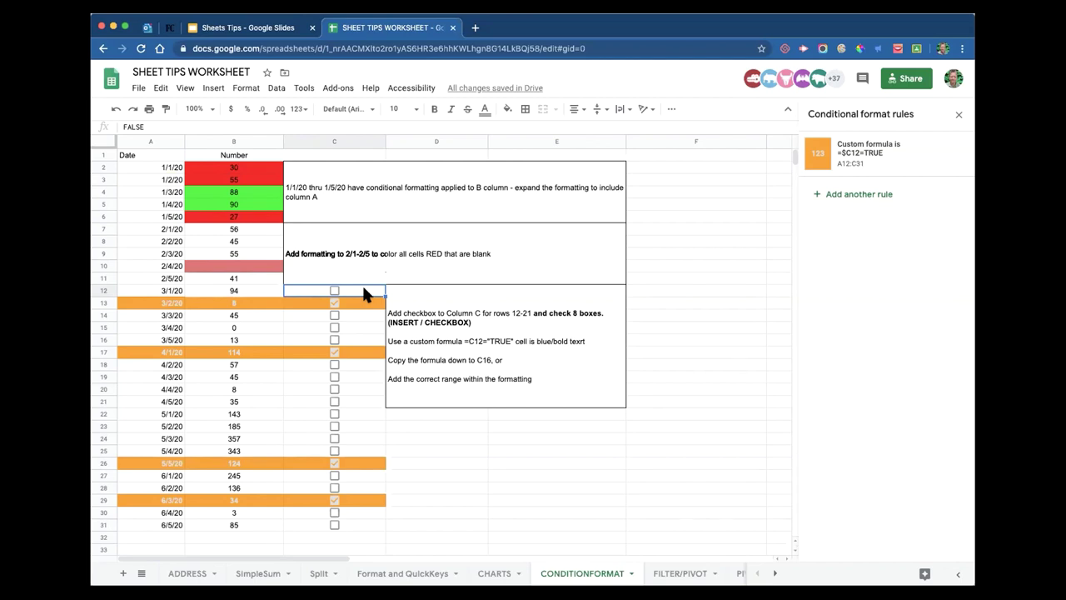
left_click(347, 362)
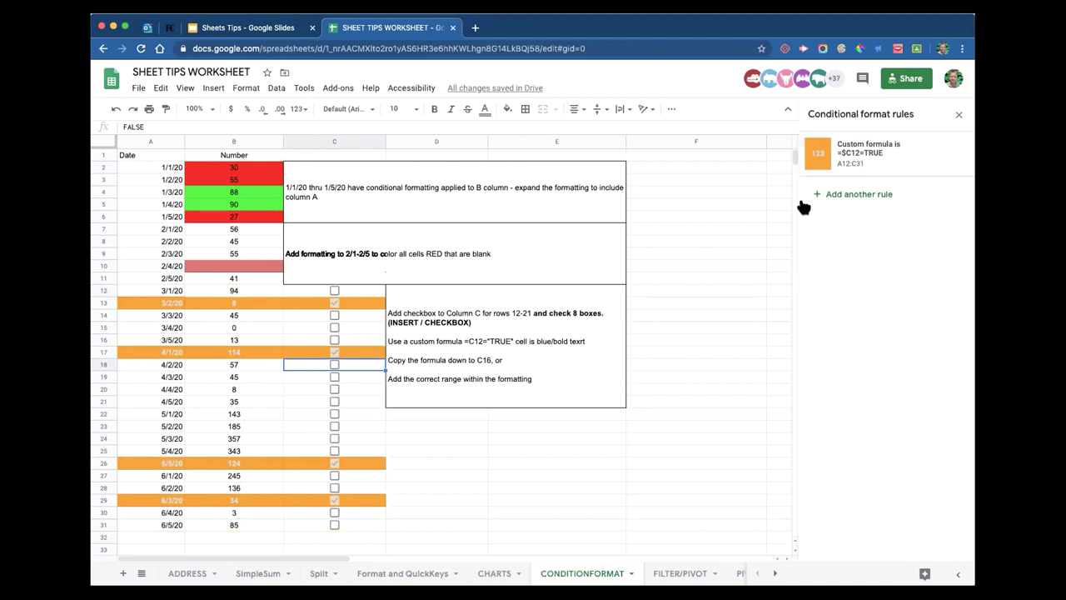
left_click(862, 153)
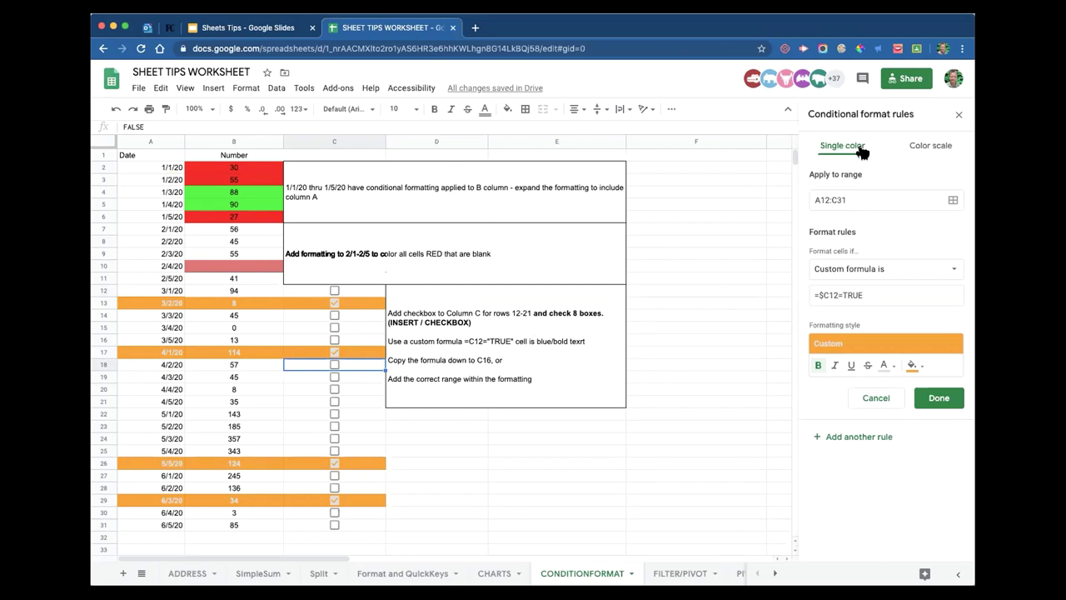
left_click(958, 115)
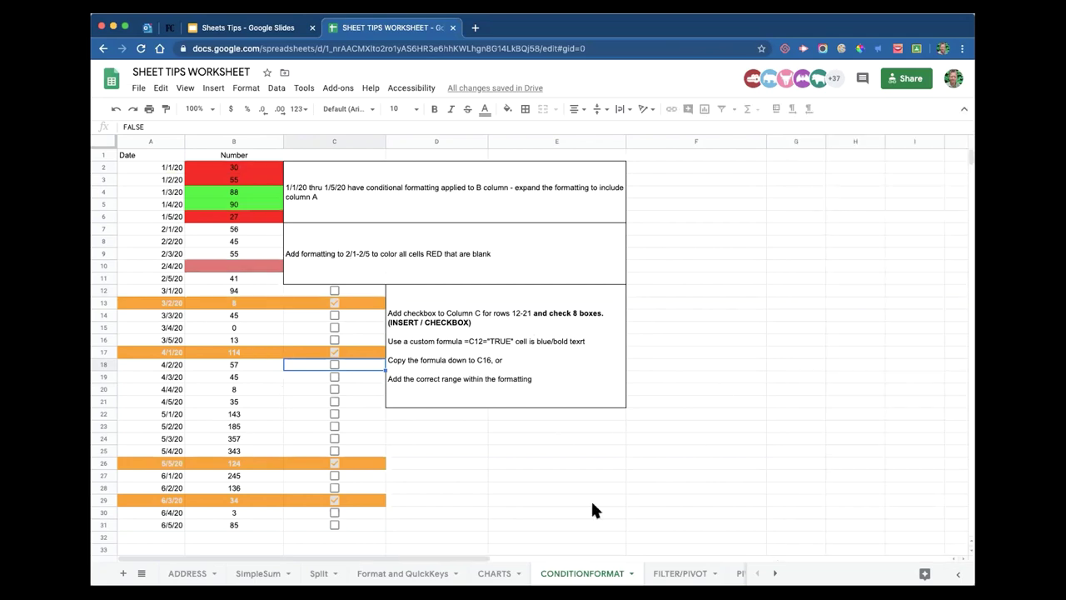
left_click(609, 488)
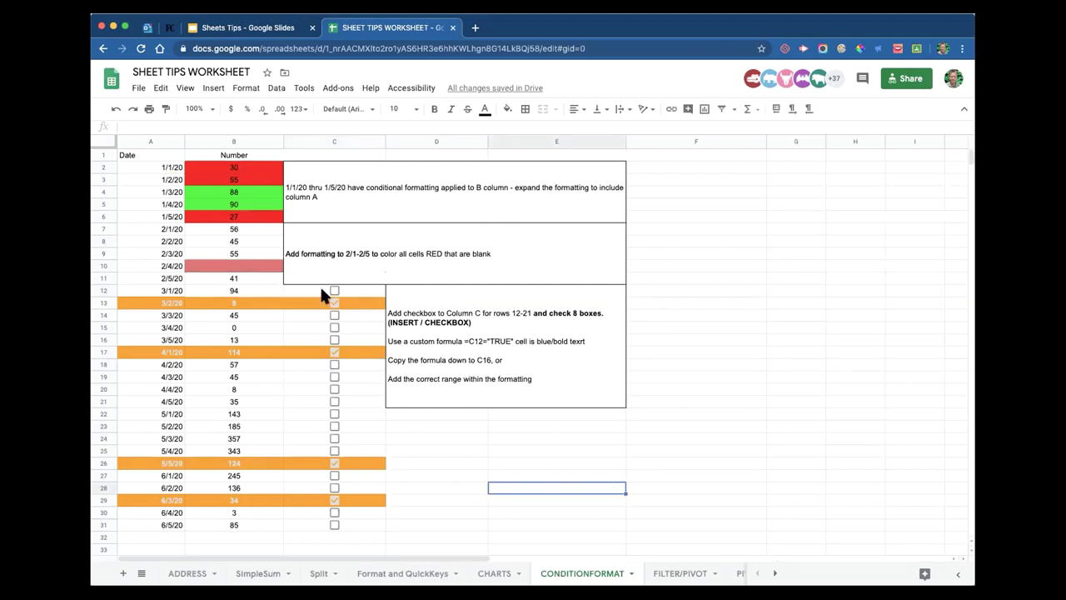
- From cell B12, reopen the A12:C31 custom formula rule via Format > Conditional formatting
left_click(242, 291)
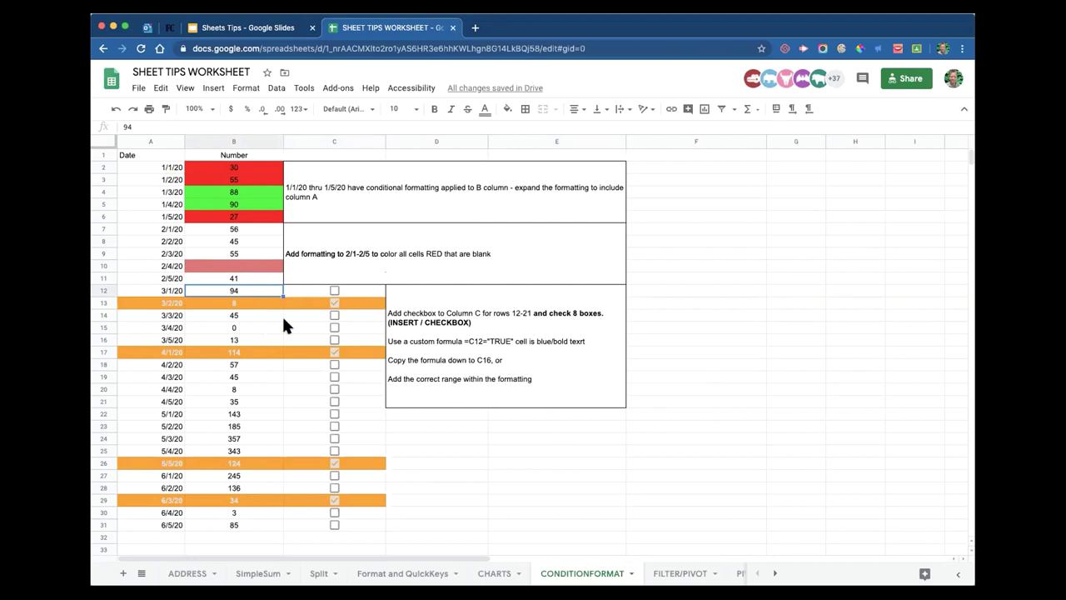
left_click(247, 87)
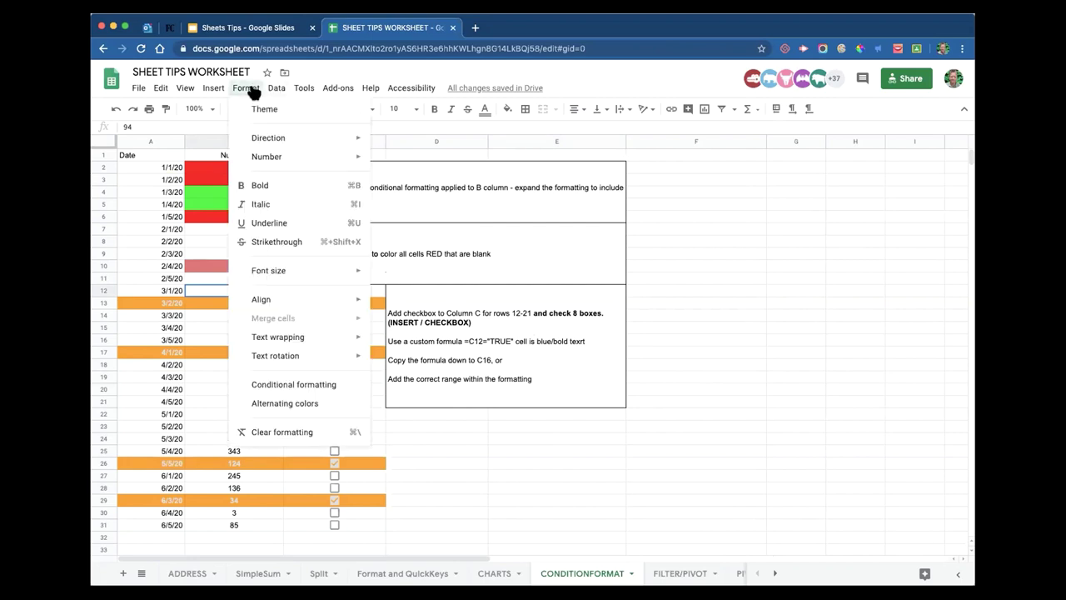
left_click(280, 384)
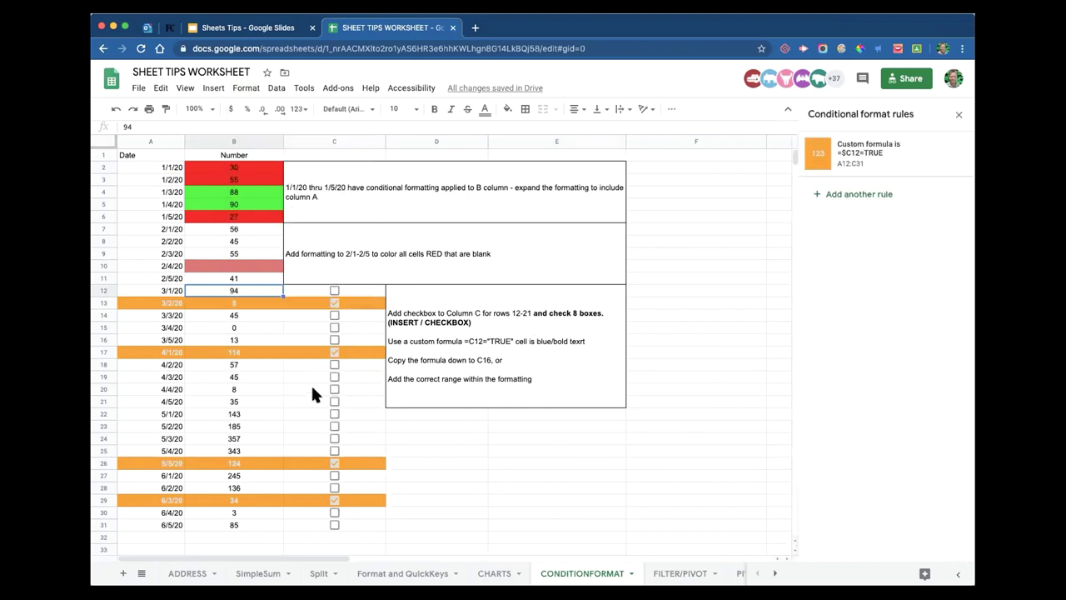
left_click(867, 154)
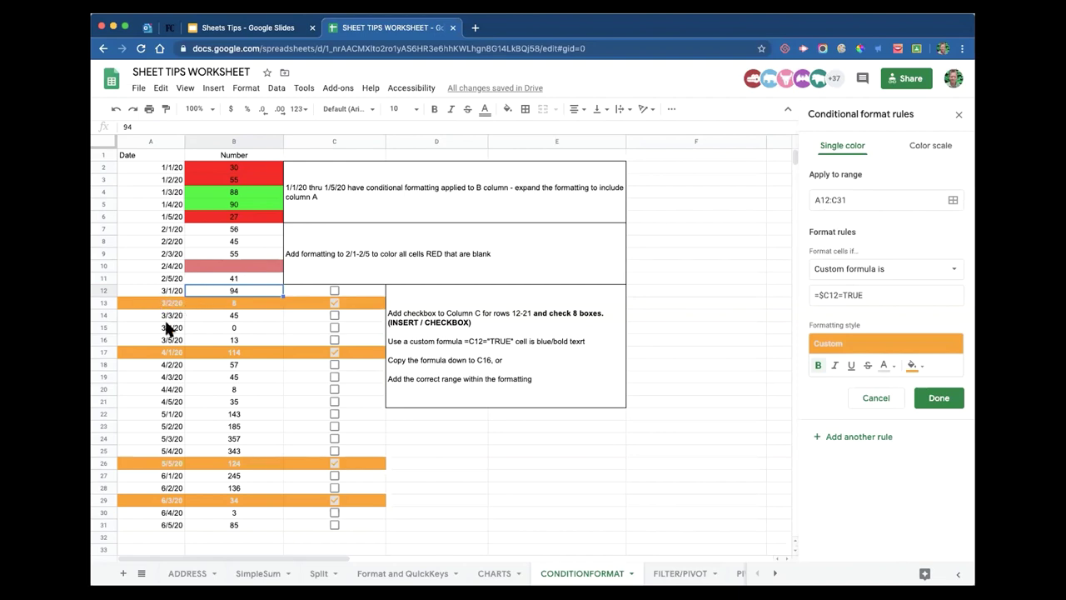
- Change the rule's Apply to range from A12:C31 to A20:C31 and save it
left_click(823, 200)
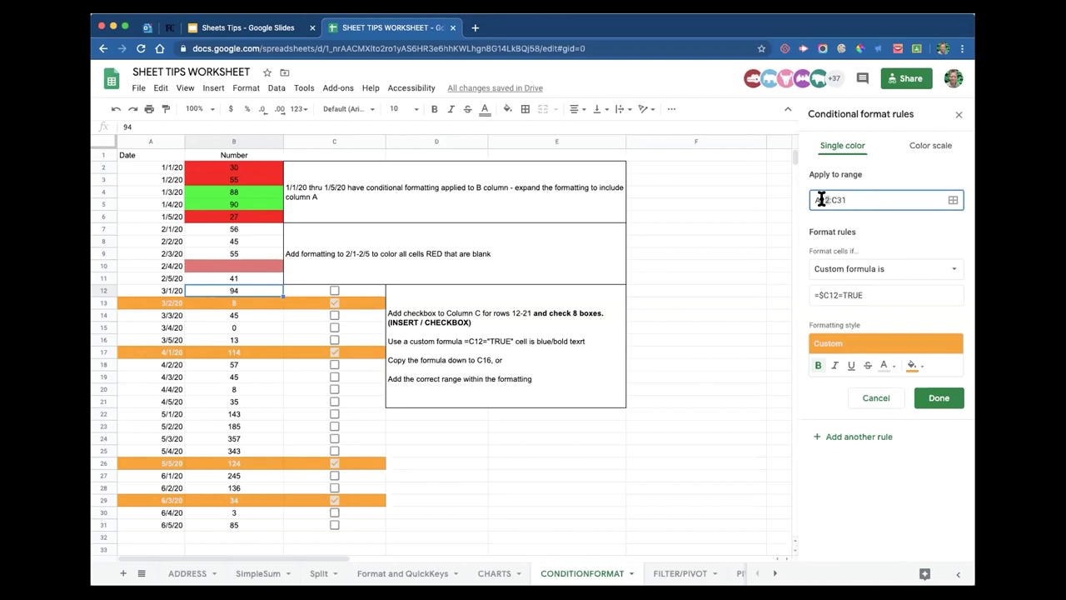
double_click(822, 200)
type("A20")
left_click(940, 398)
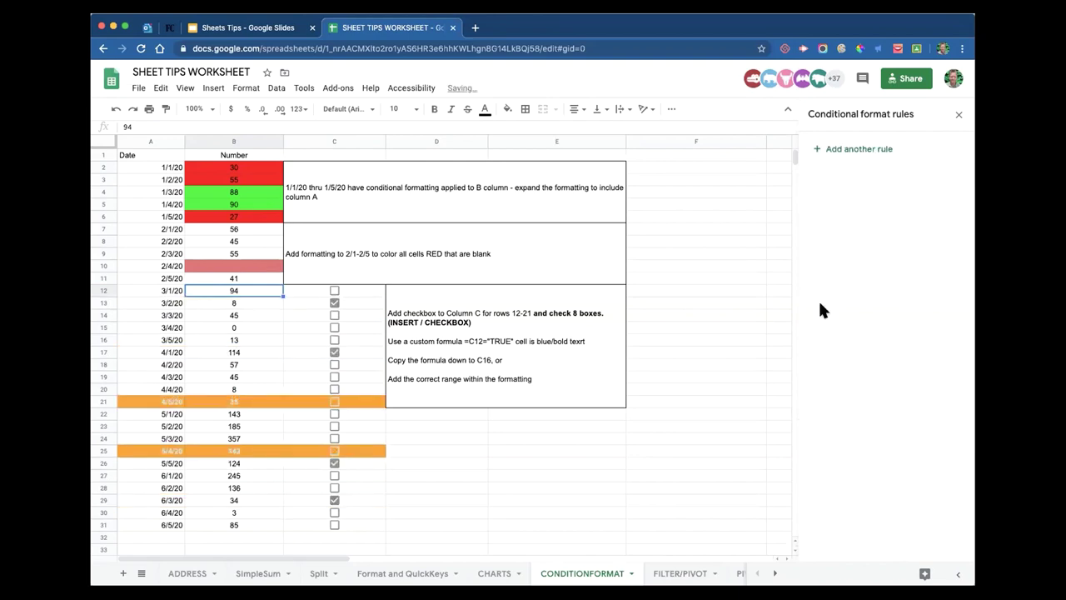
- Check the shifted highlighting, then reopen the rule from cell B21
left_click(334, 304)
left_click(136, 293)
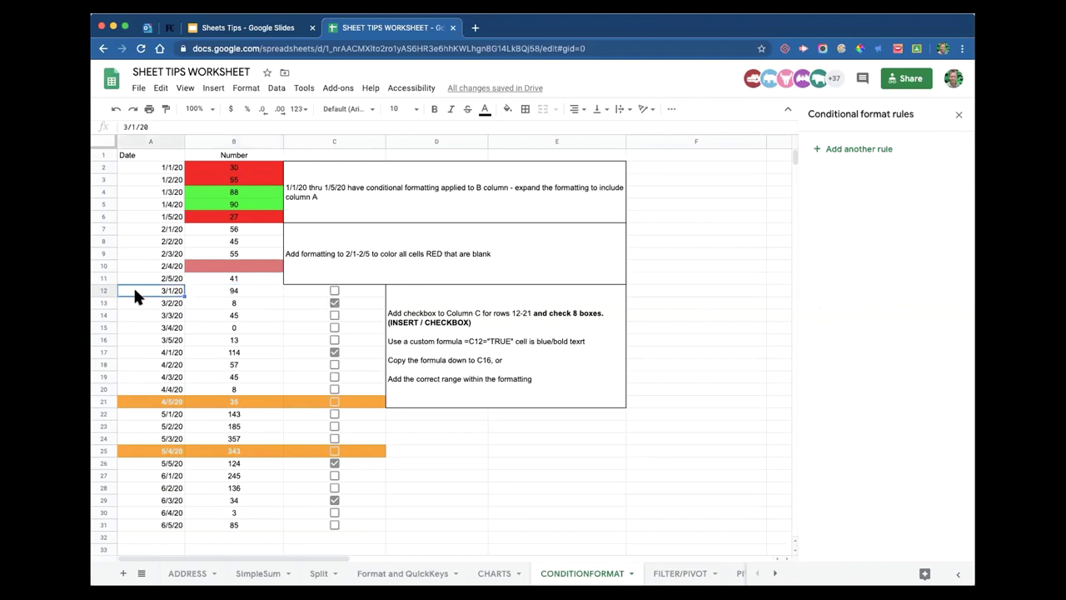
left_click(351, 525, "shift")
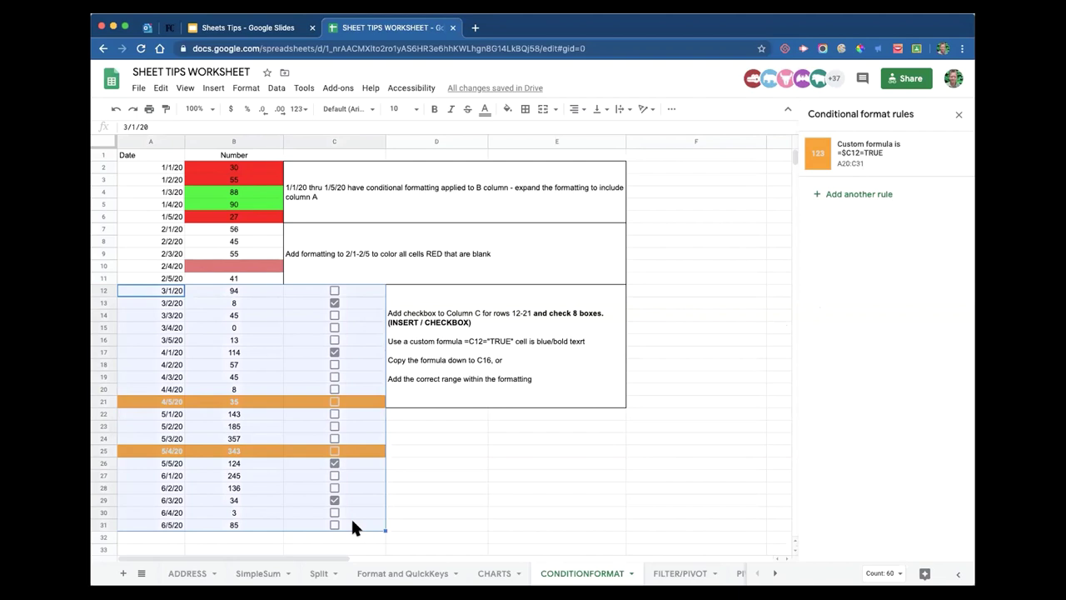
left_click(504, 512)
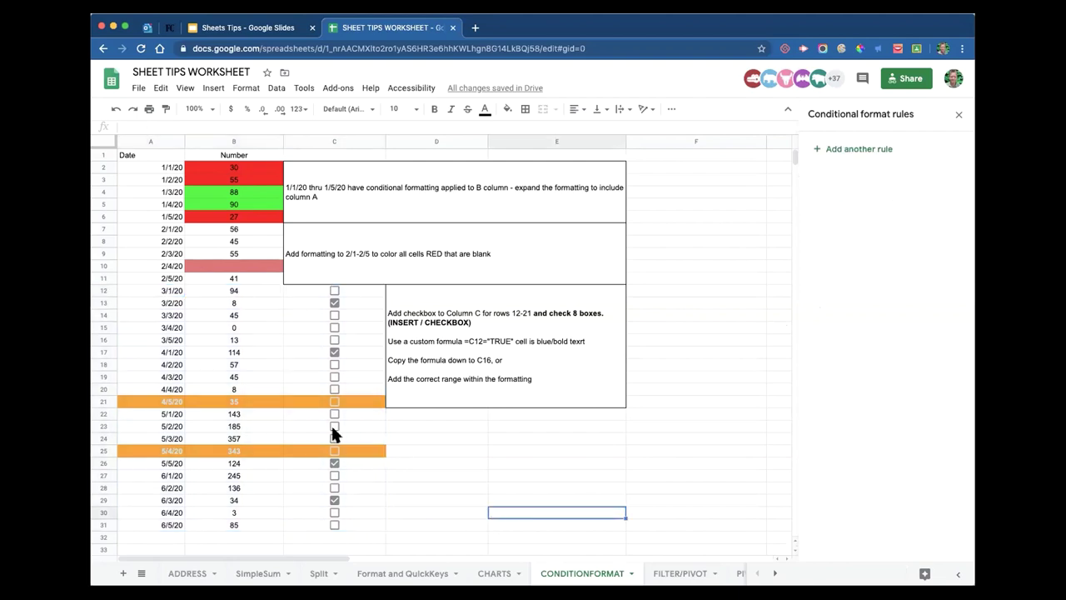
left_click(272, 378)
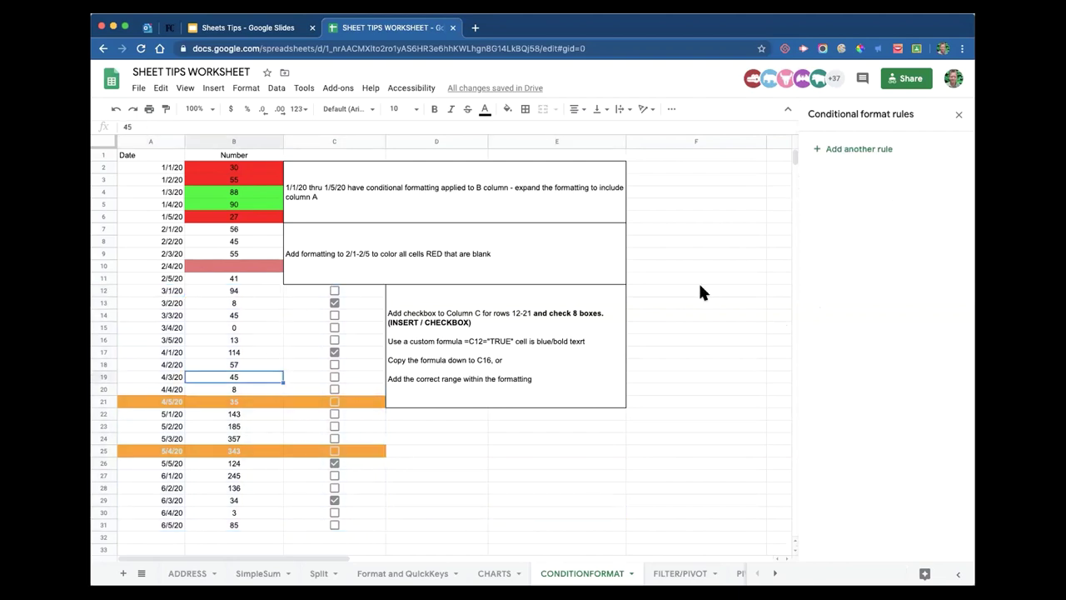
left_click(281, 401)
left_click(869, 148)
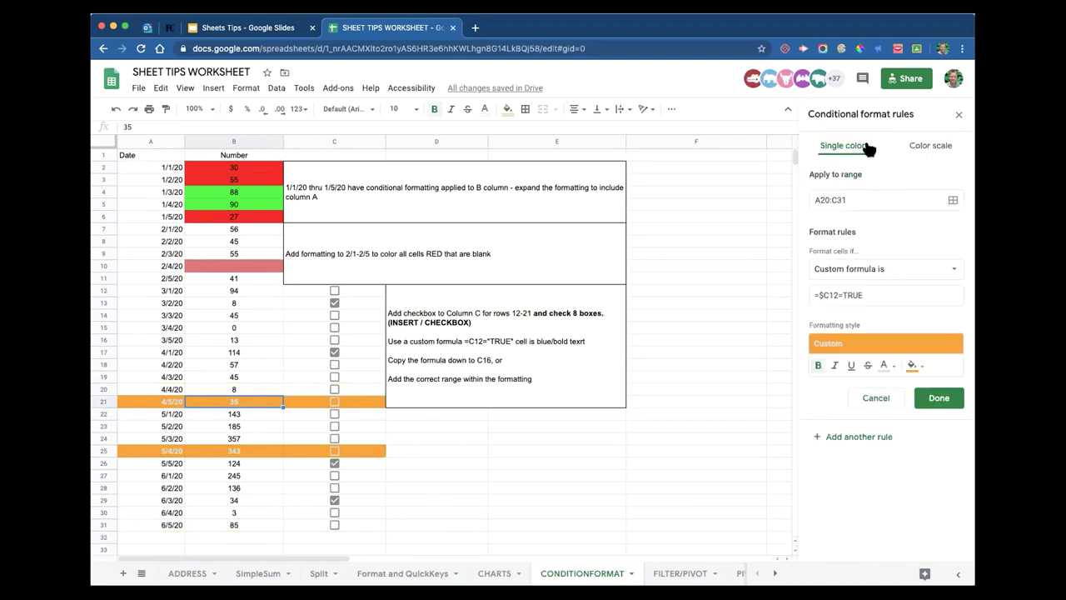
- Change the custom formula from =$C12=TRUE to =$C20=TRUE and save the rule
left_click(825, 295)
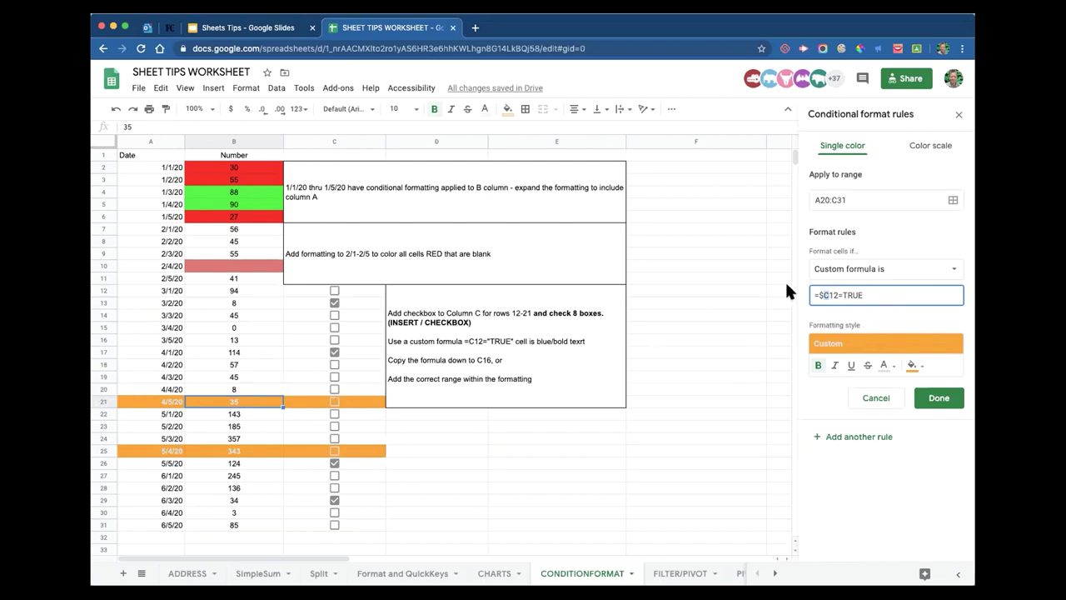
left_click(839, 295)
key("BackSpace")
key("BackSpace")
type("20")
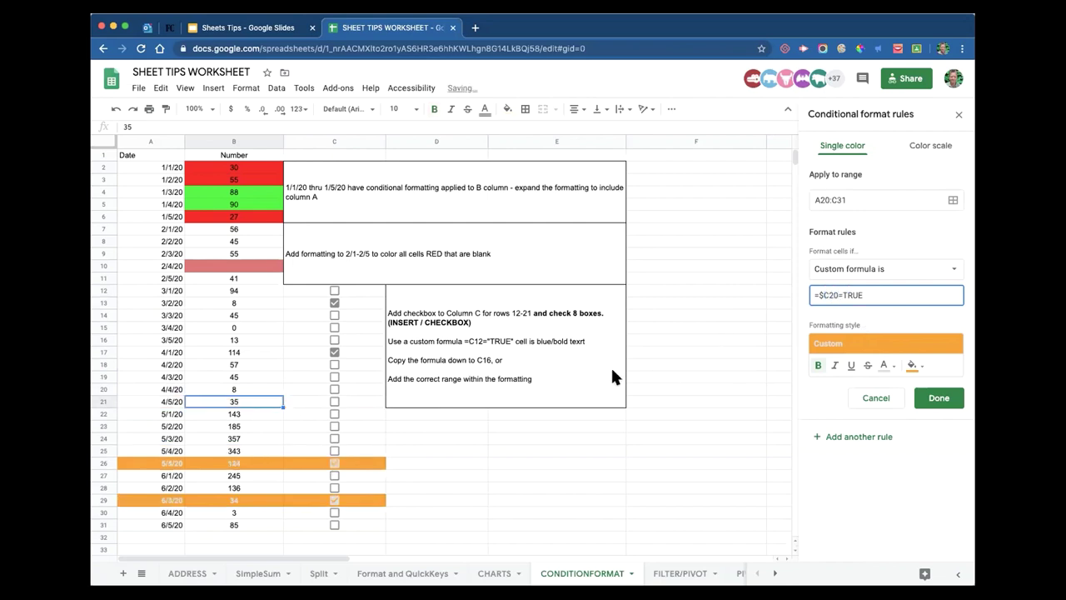
left_click(939, 398)
- Test the rule by ticking and unticking C21 and C22, then reopen it
left_click(417, 451)
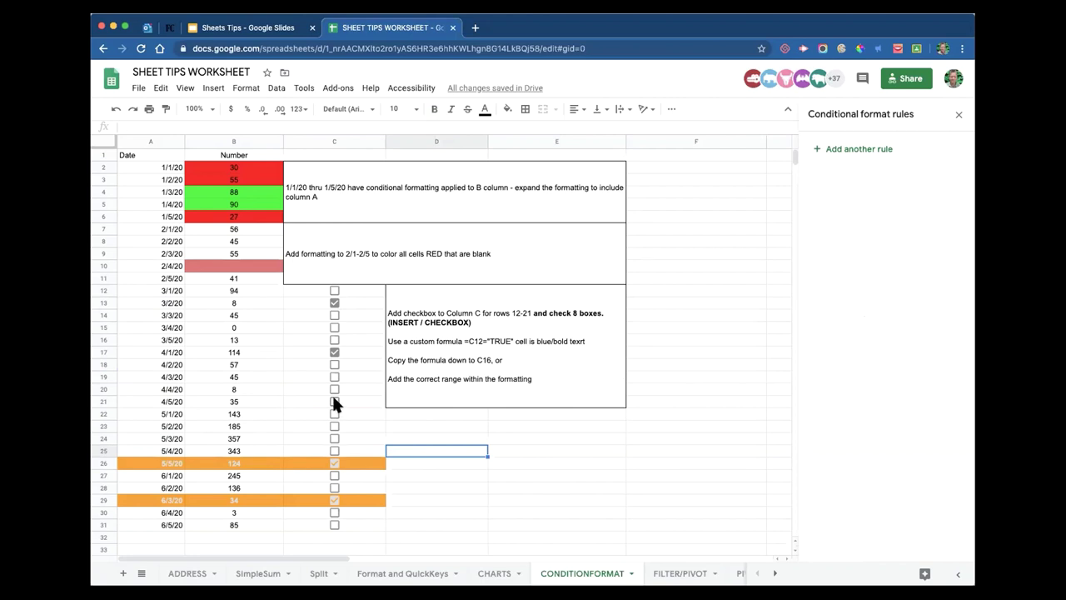
left_click(334, 402)
left_click(334, 414)
left_click(334, 414)
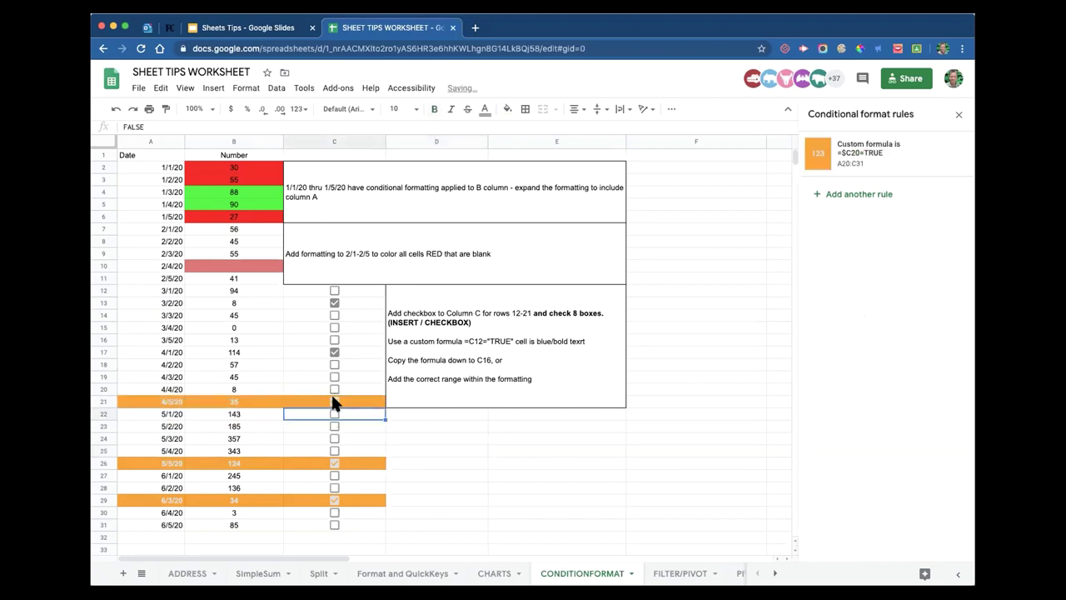
left_click(334, 401)
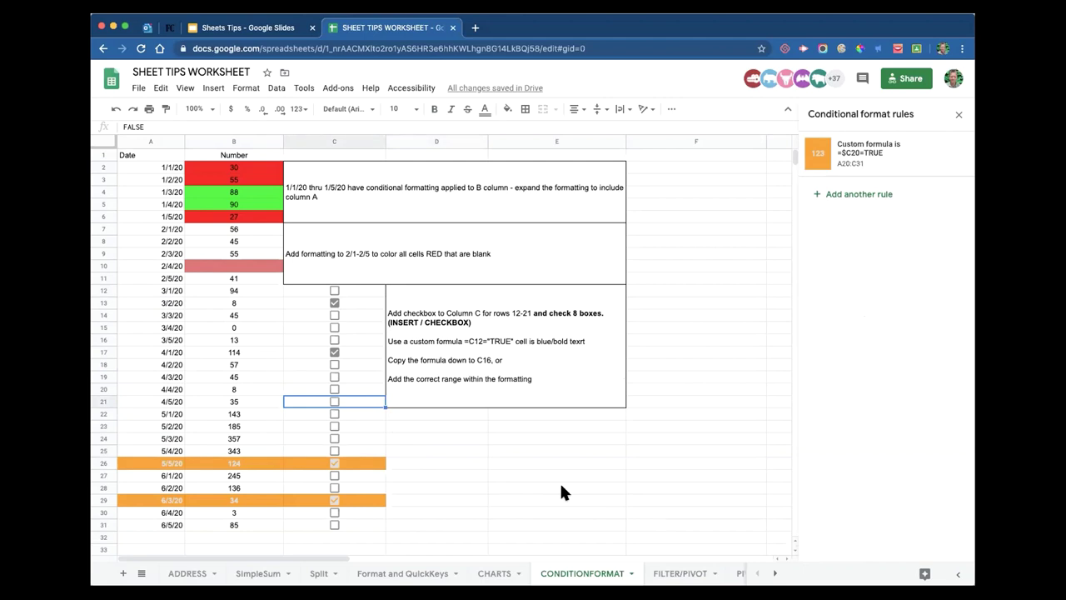
left_click(849, 158)
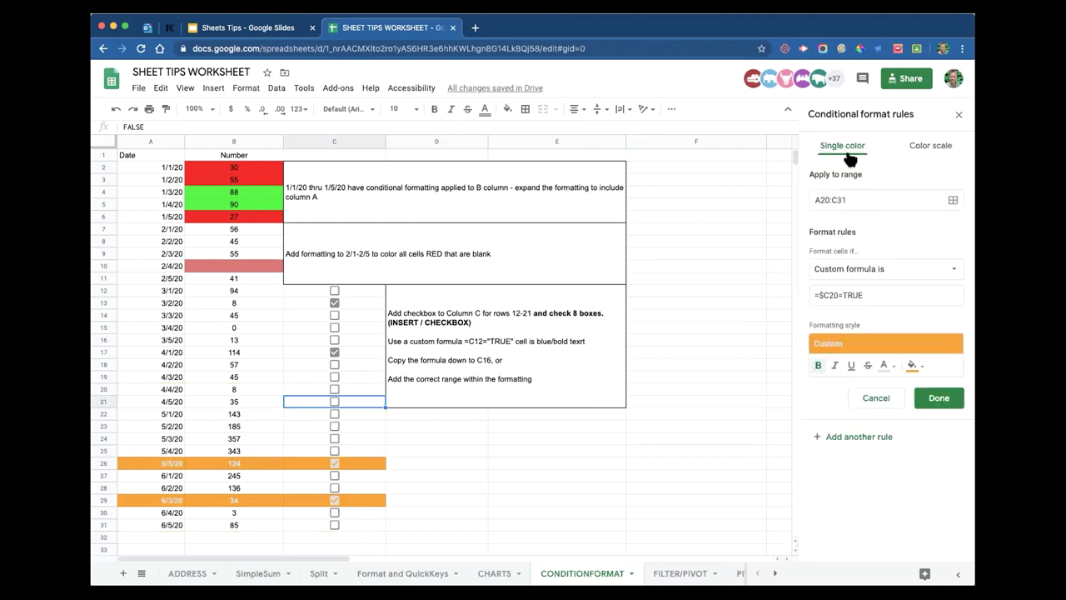
left_click(949, 271)
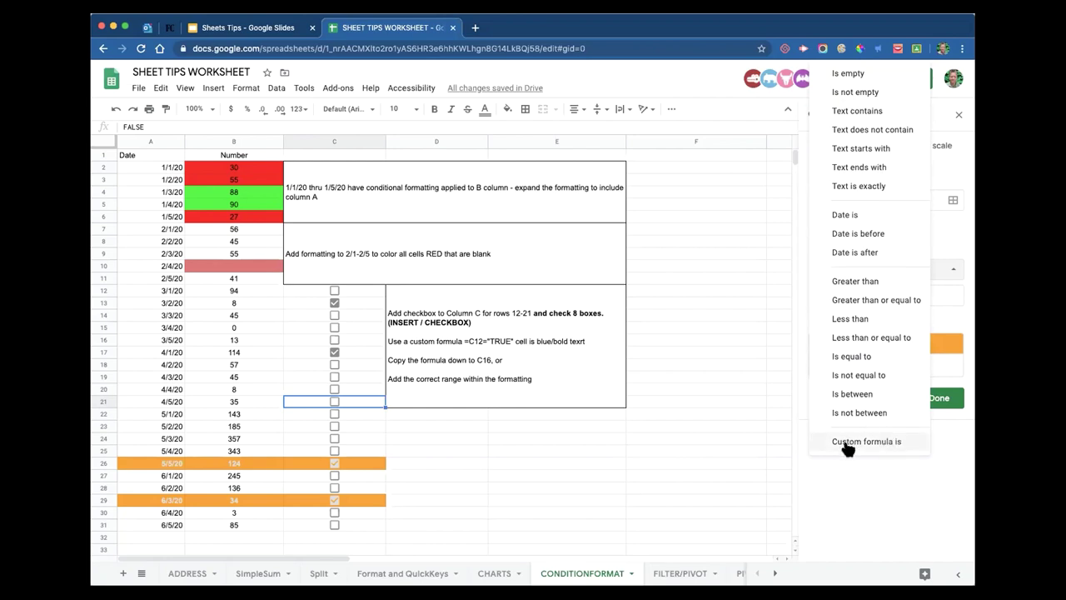
left_click(774, 448)
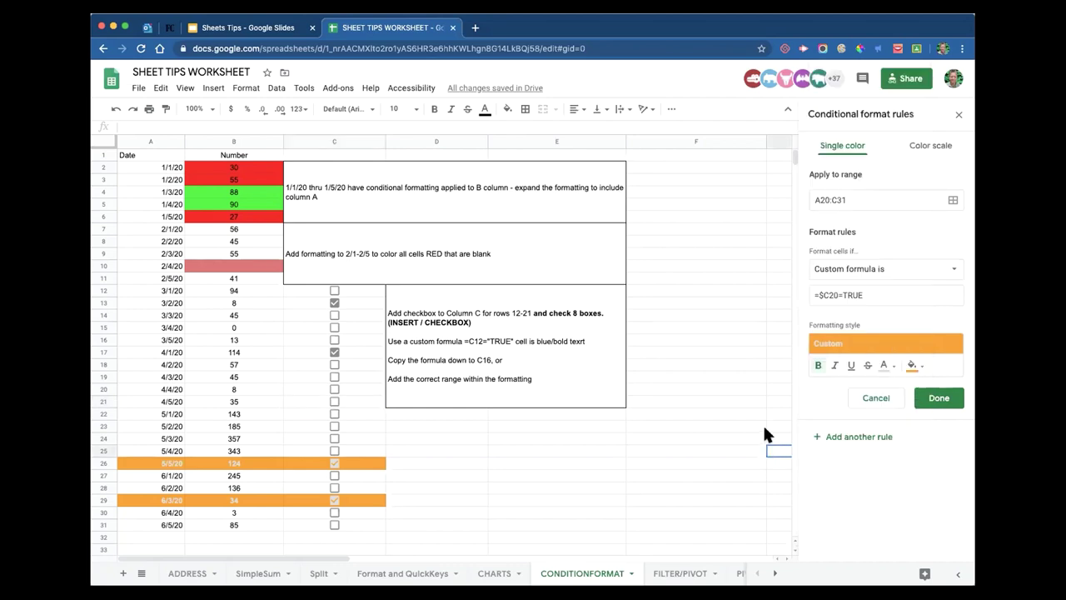
- On the CHARTS sheet, delete the Solve for X vs. Y = chart and close the rules panel
left_click(500, 573)
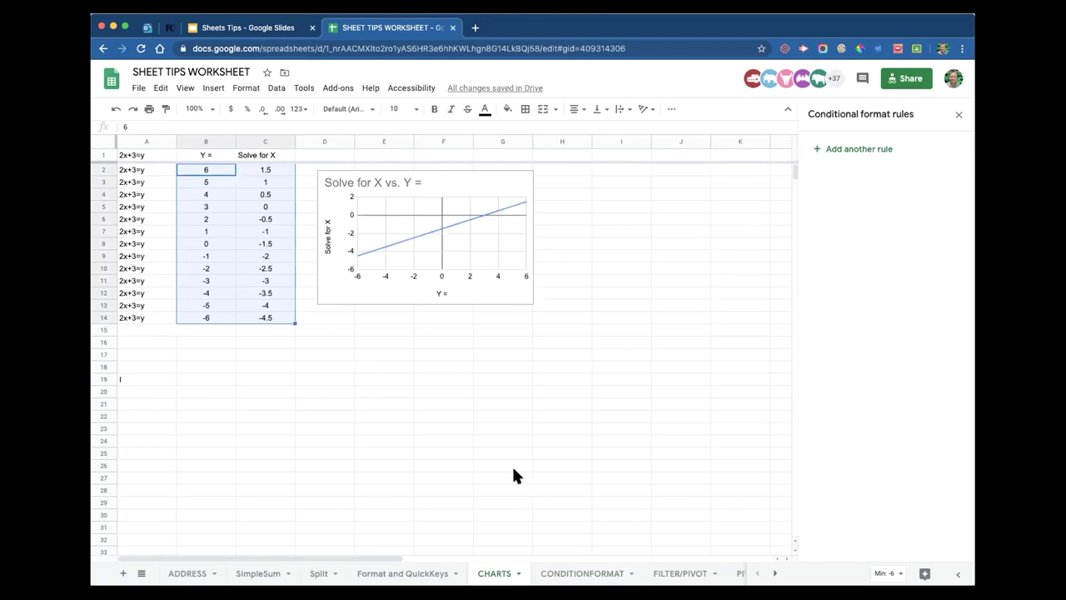
left_click(520, 293)
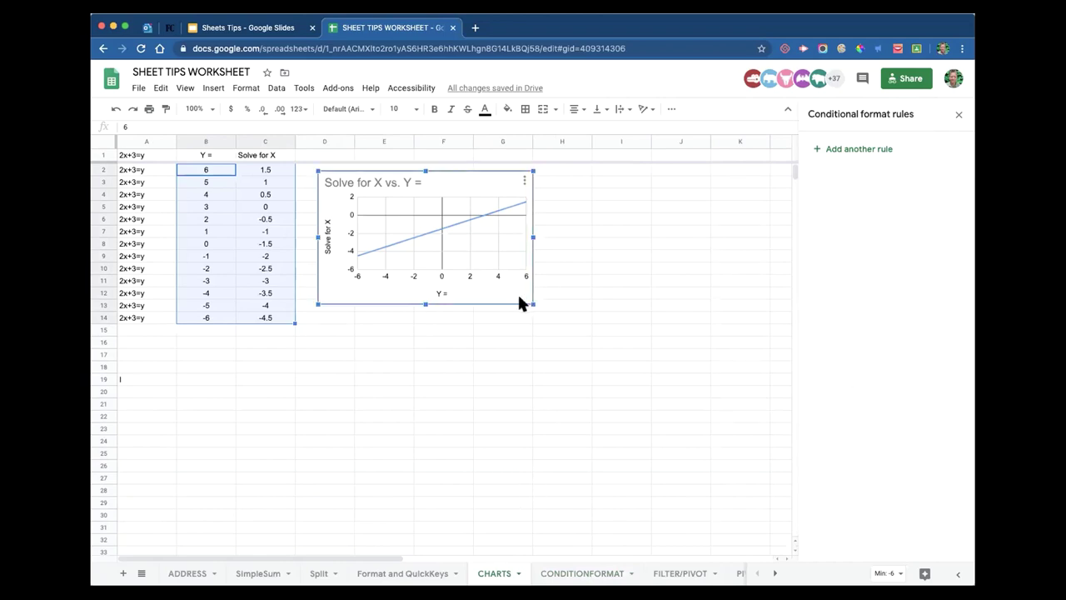
key("Delete")
left_click(517, 291)
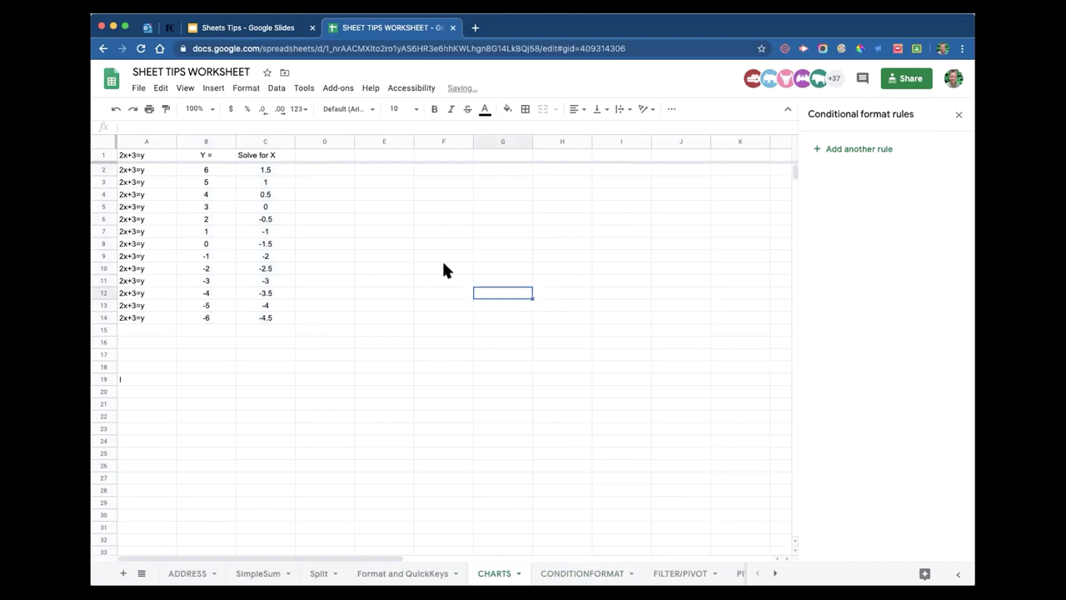
left_click(379, 208)
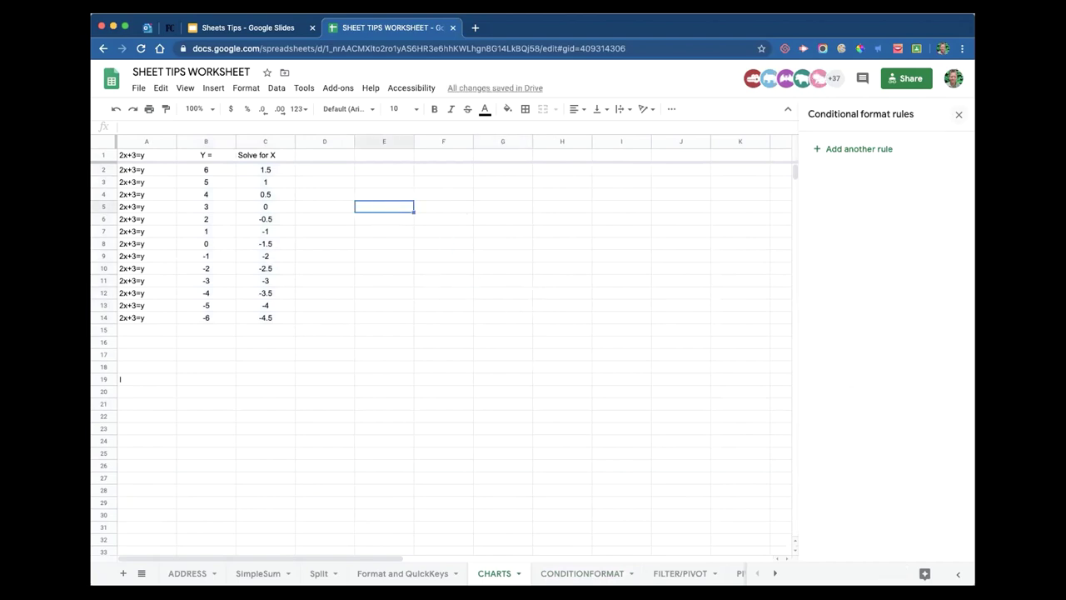
left_click(959, 114)
left_click(437, 306)
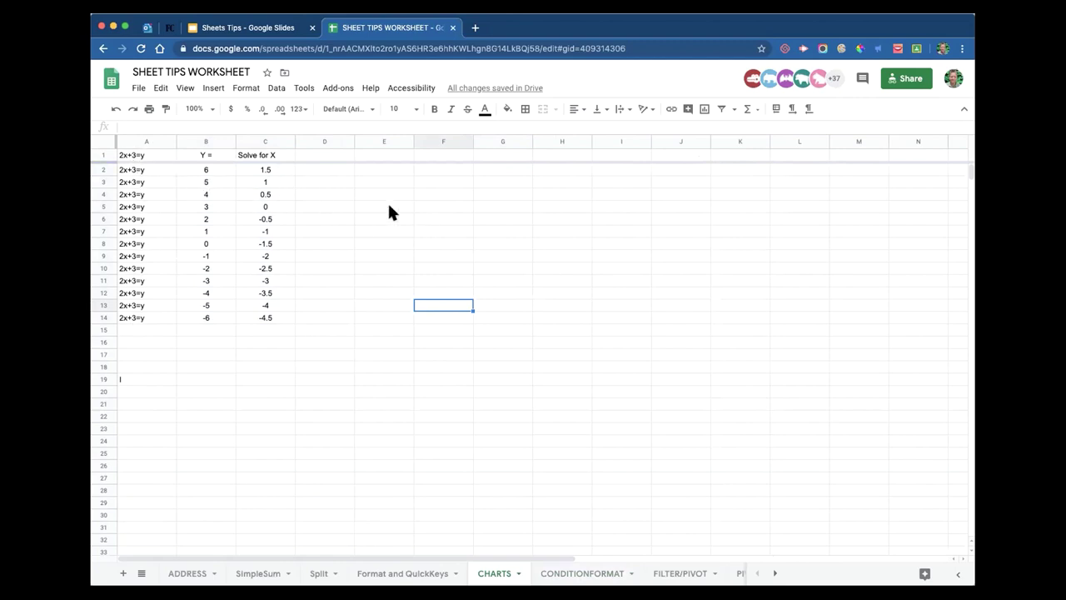
- Select the Y = and Solve for X values in B2:C14
left_click(282, 170)
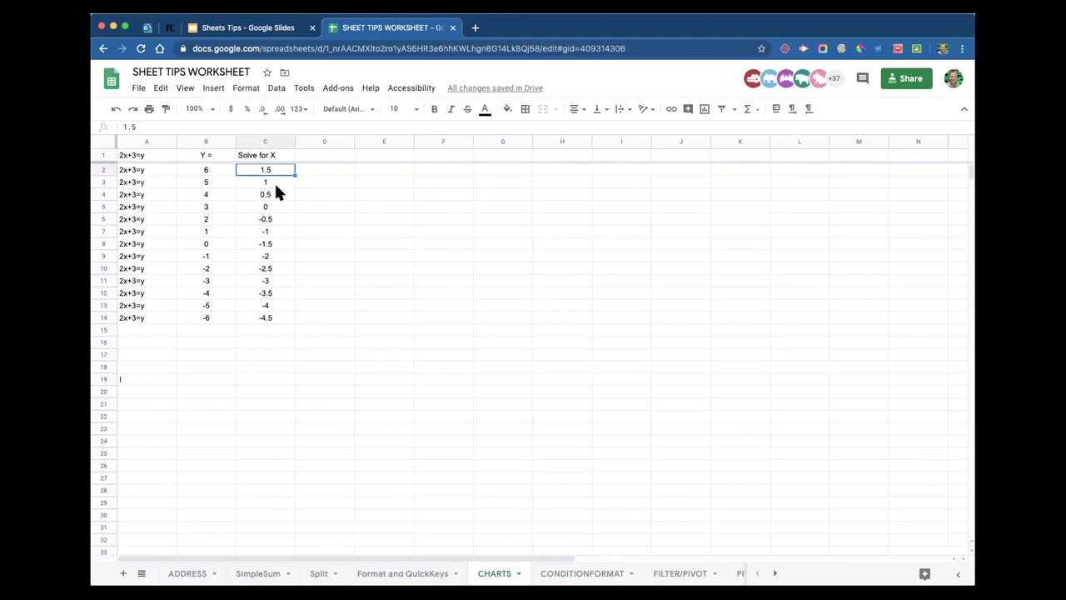
left_click(210, 173)
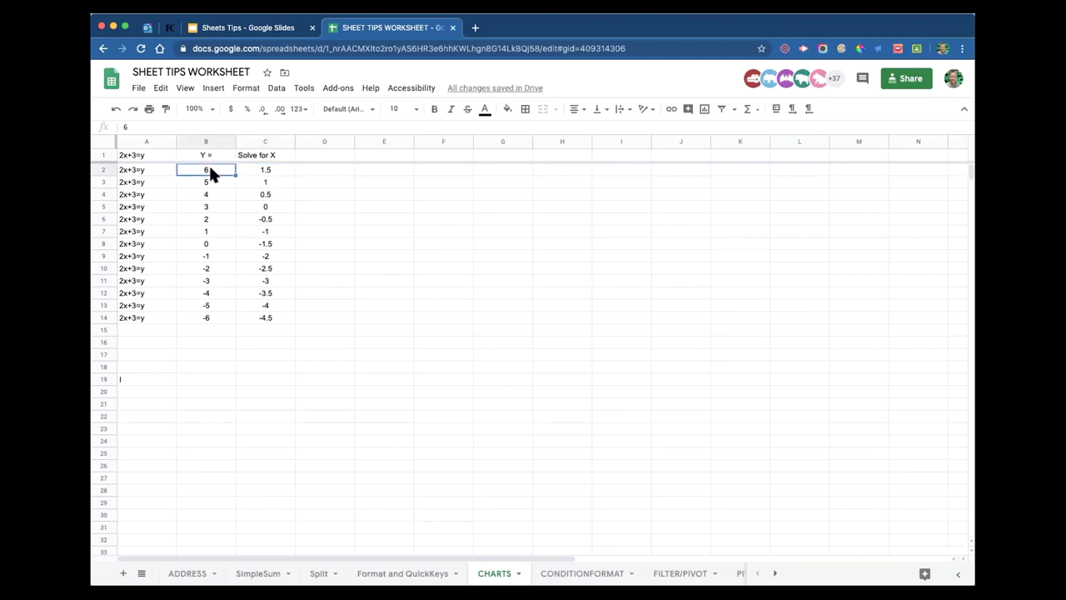
left_click(275, 318, "shift")
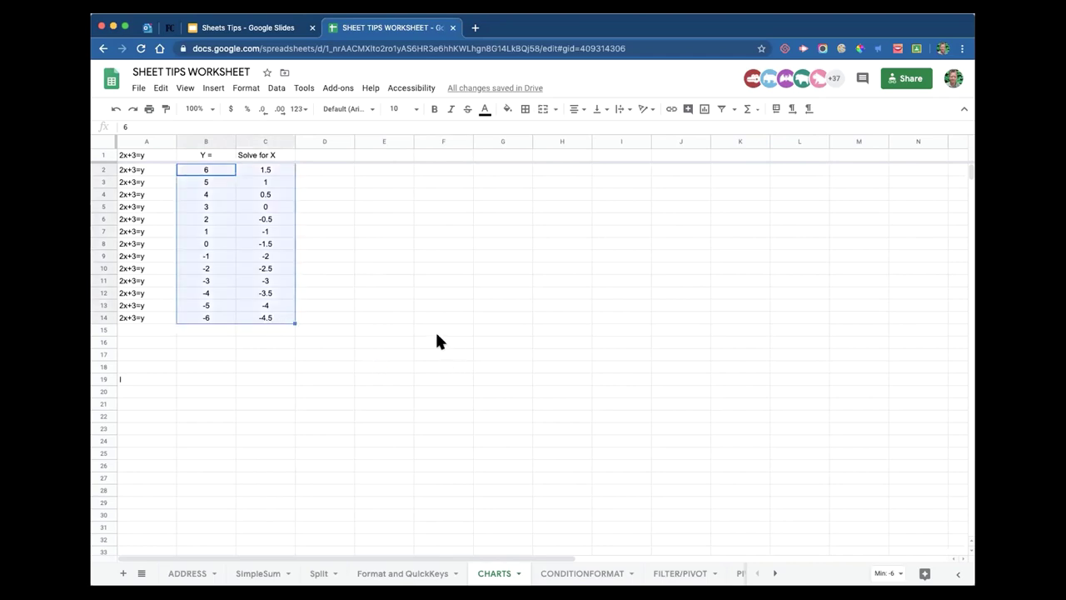
- Reselect B2:C14 and view its summary stats: Sum -19.5, Avg -0.75, Min -6, Max 6, Count 26
left_click(211, 88)
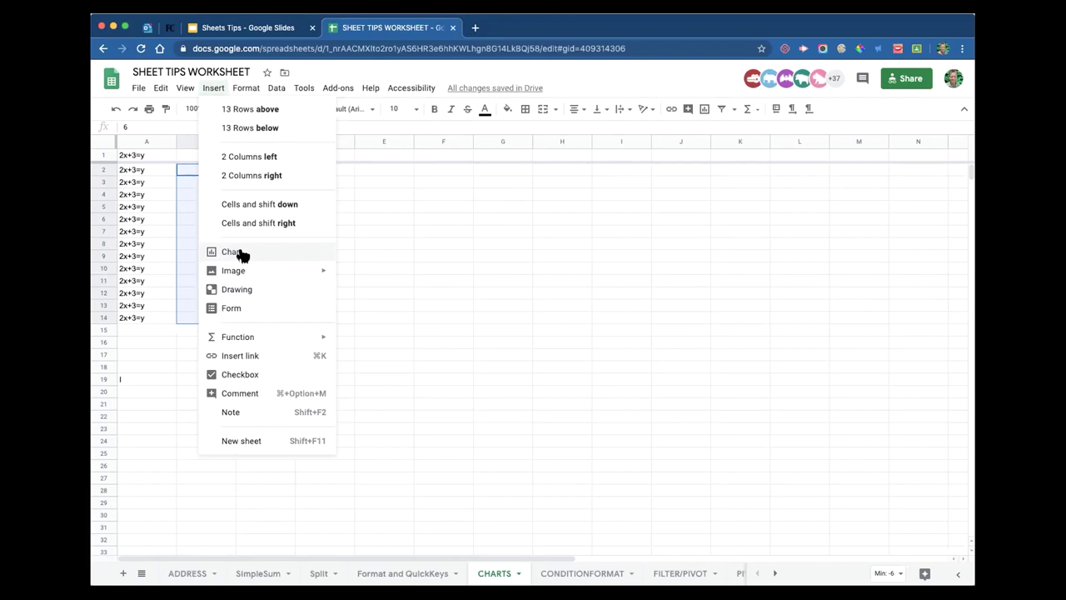
left_click(556, 295)
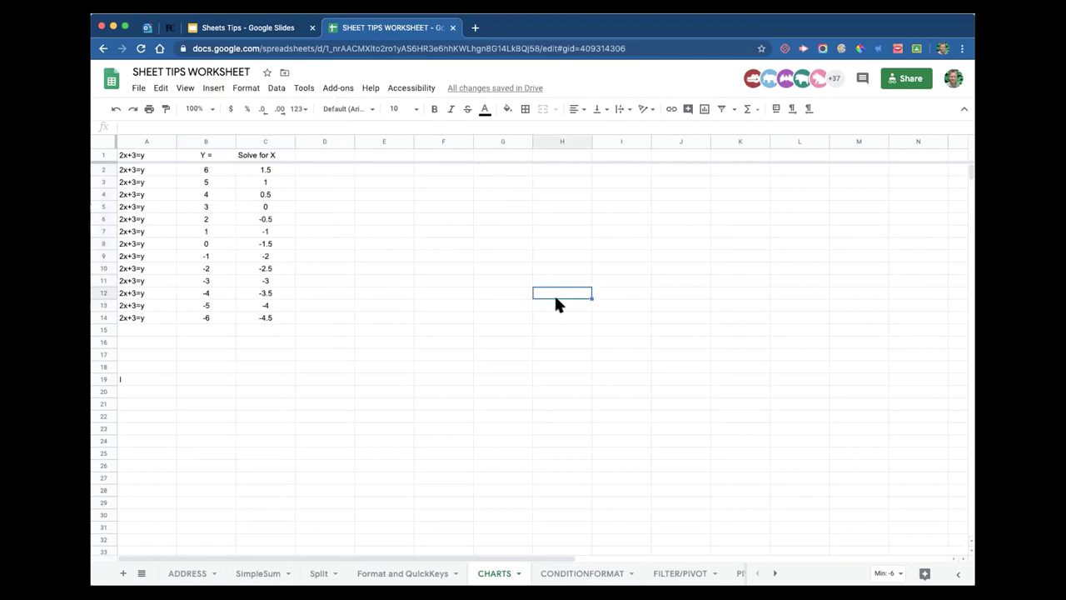
left_click(210, 173)
left_click(274, 312, "shift")
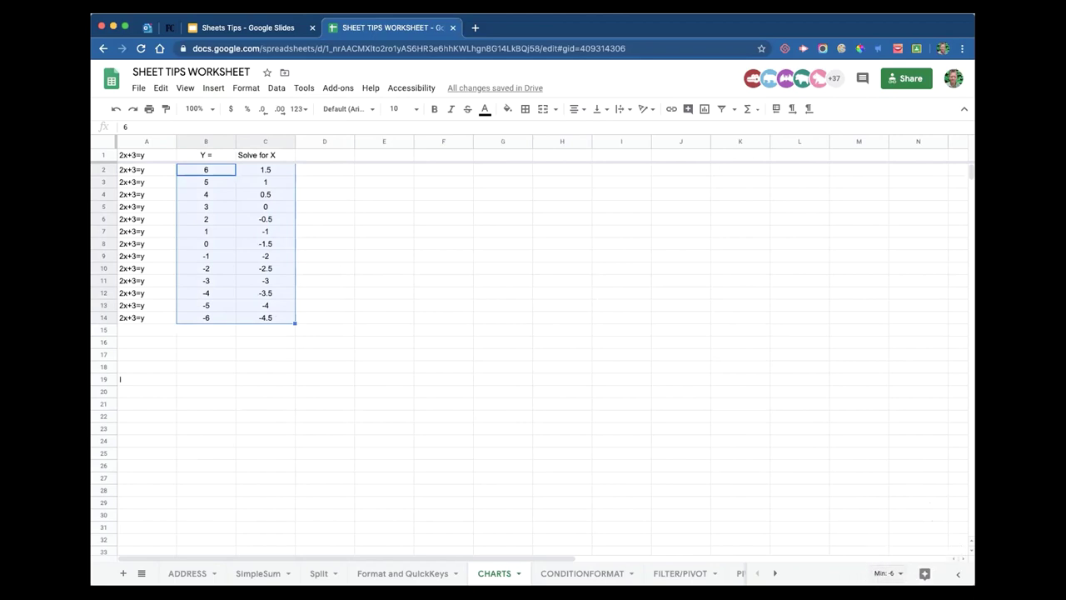
left_click(900, 573)
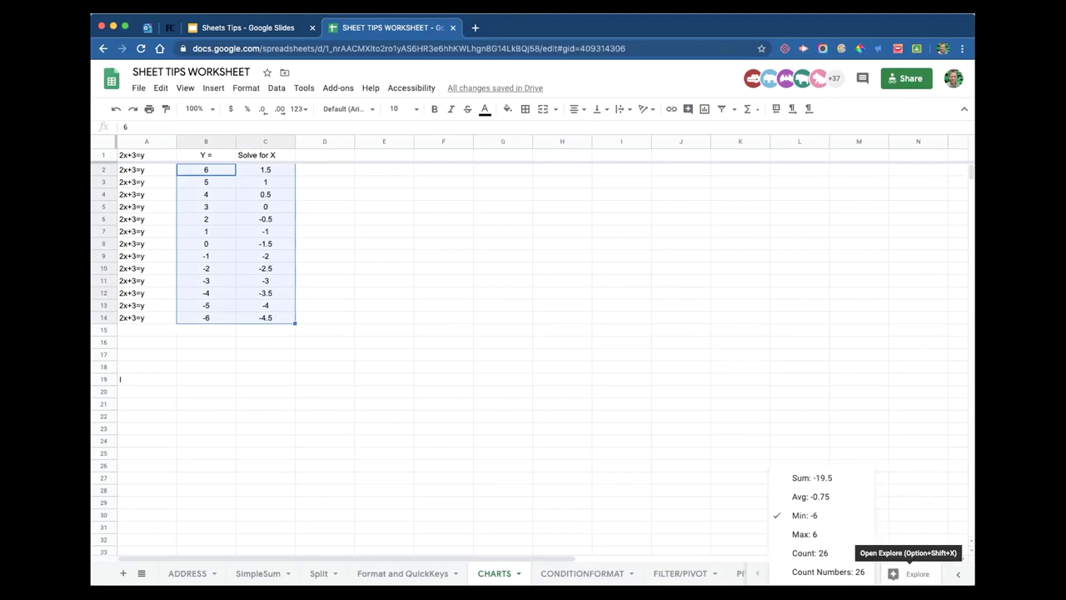
- From the Explore suggestions, place the 'Solve for X vs. Y =' line chart on the sheet beside the data
left_click(913, 574)
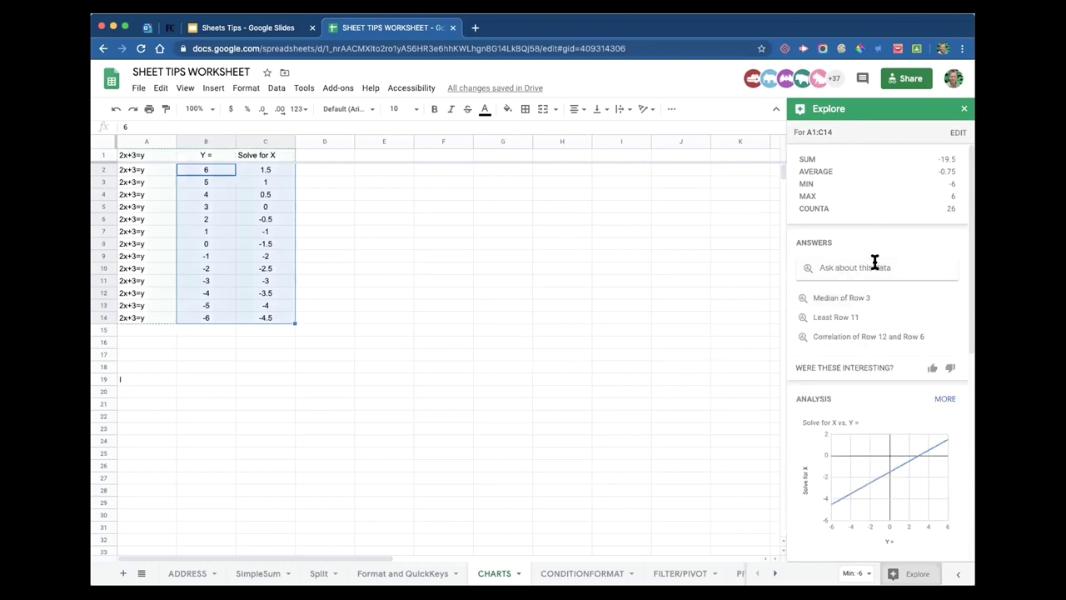
scroll(875, 258, "down", 1)
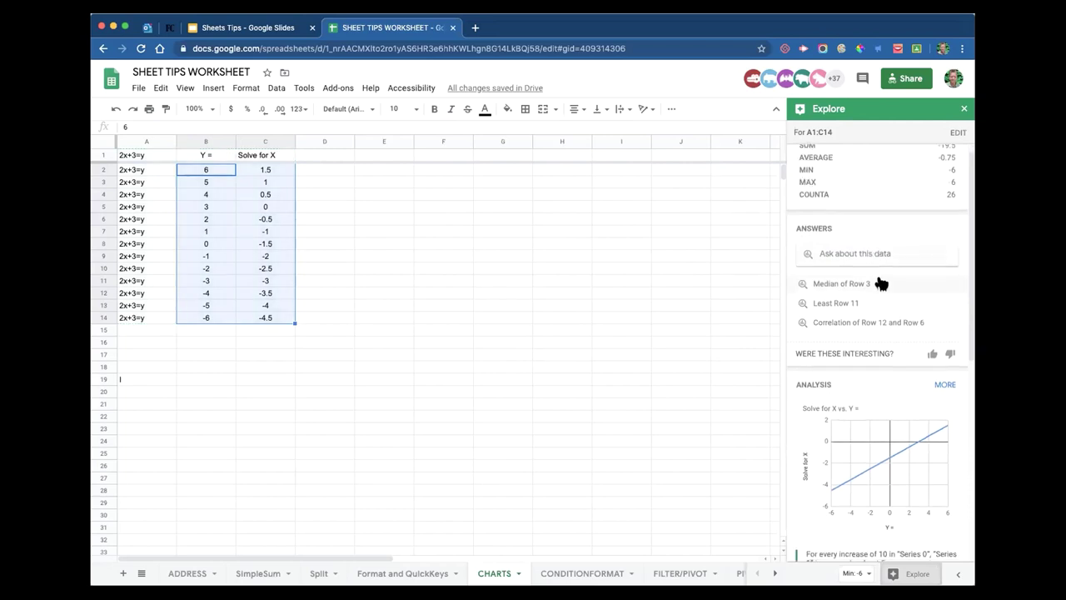
scroll(877, 281, "down", 3)
scroll(879, 280, "down", 5)
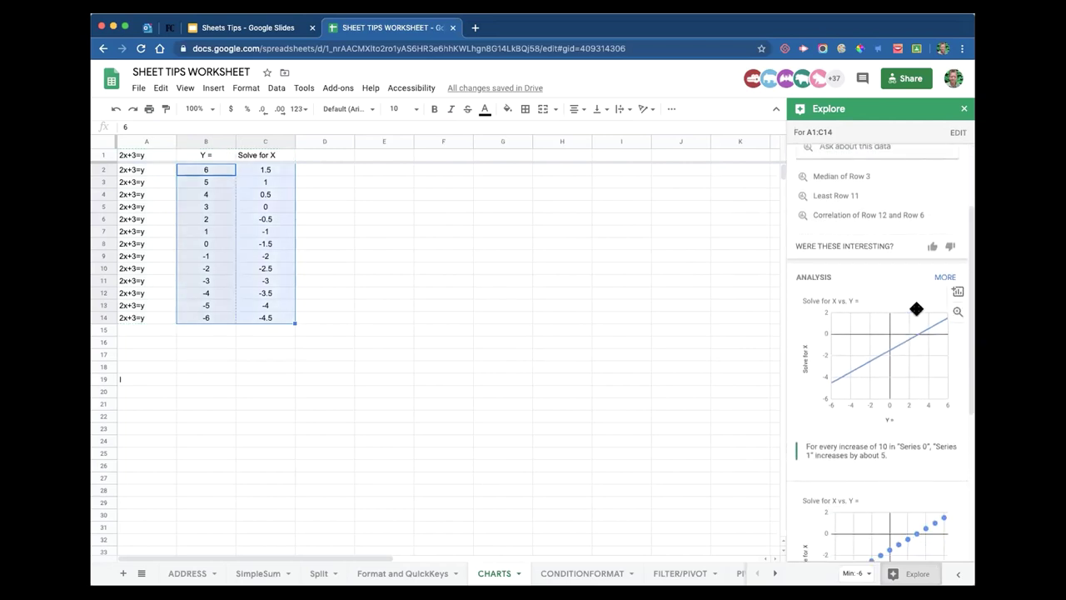
scroll(876, 365, "down", 4)
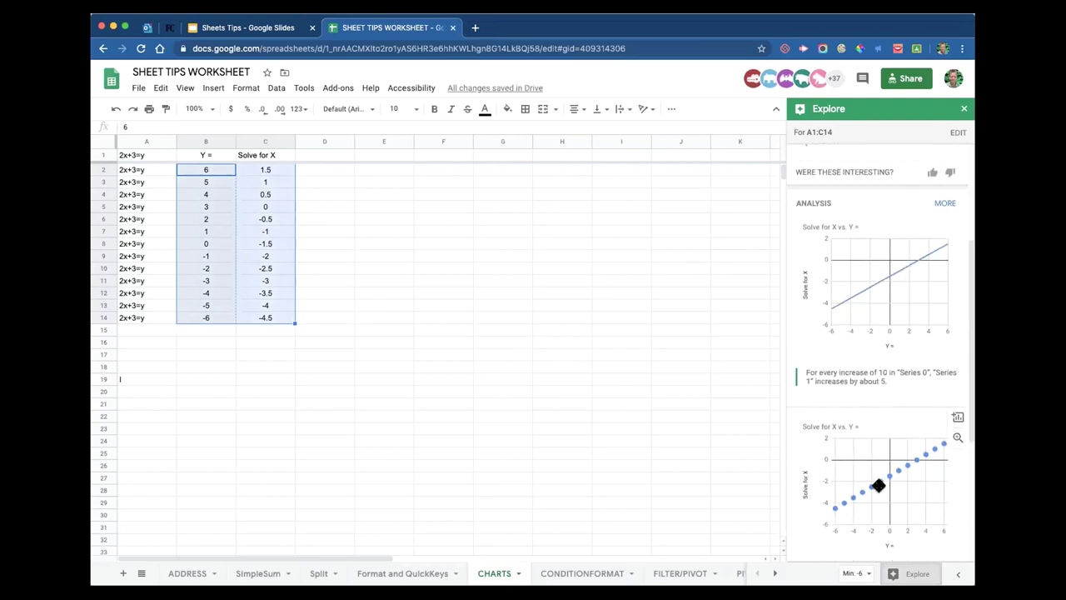
scroll(884, 450, "down", 4)
scroll(884, 423, "down", 4)
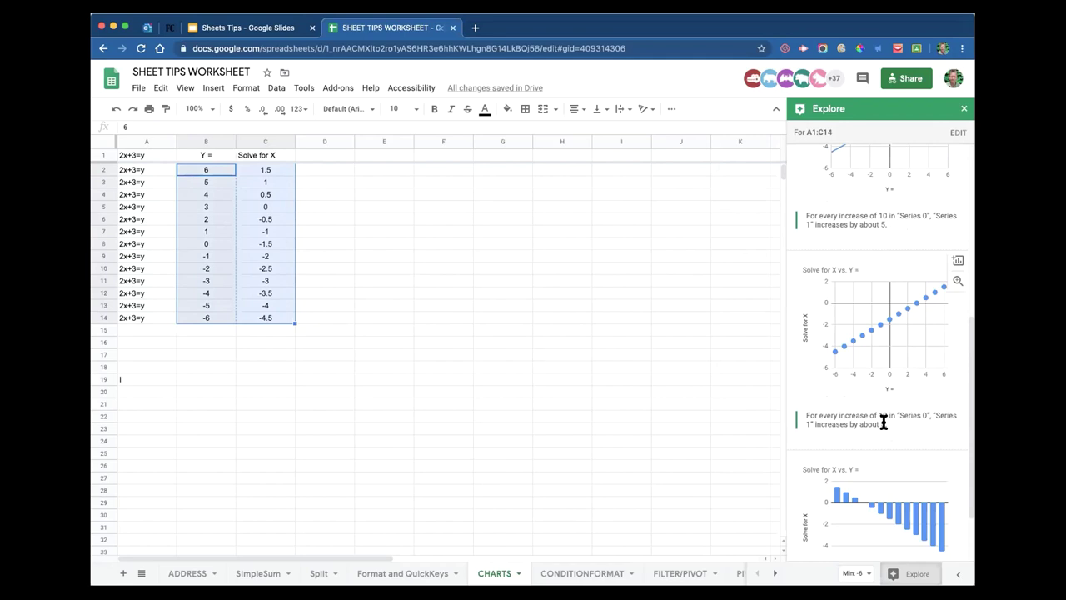
scroll(884, 423, "down", 4)
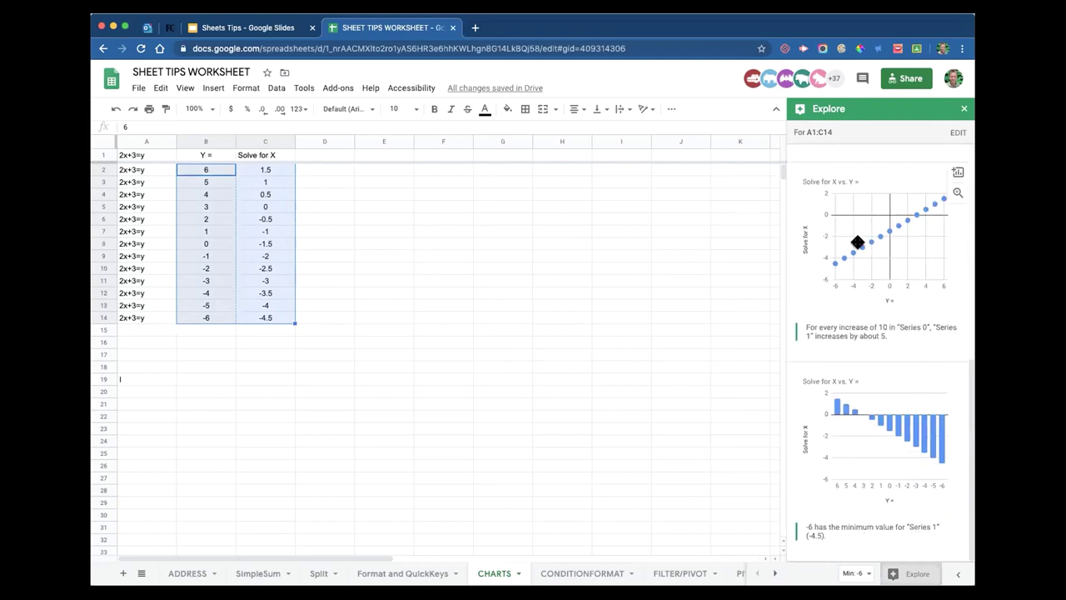
scroll(857, 240, "up", 10)
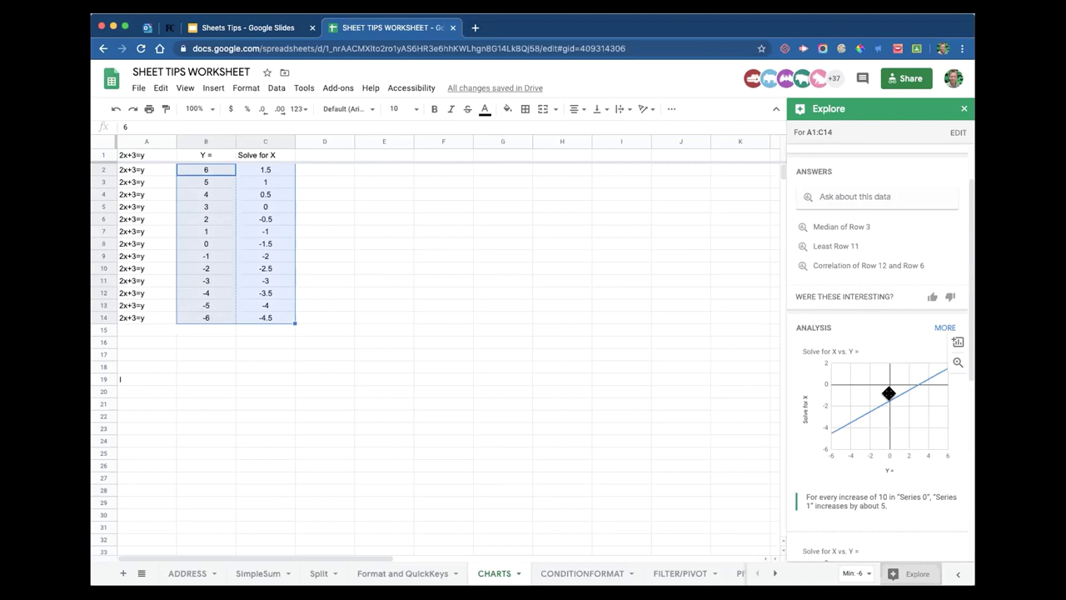
left_click_drag(889, 393, 444, 224)
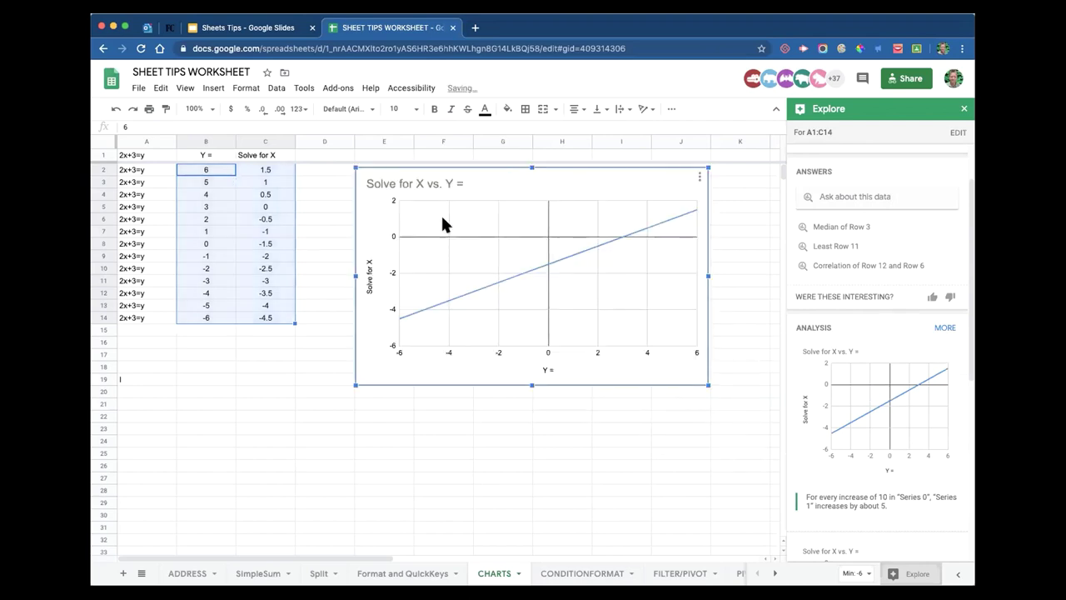
left_click(514, 439)
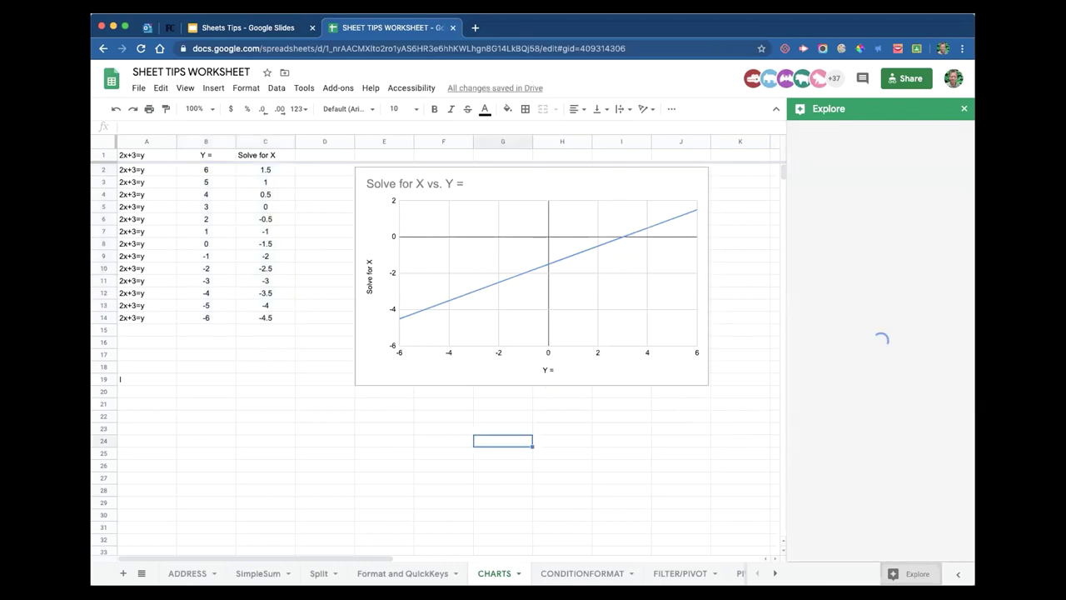
- Close Explore and open the line chart's 'Solve for X vs. Y =' title in the chart editor
left_click(964, 108)
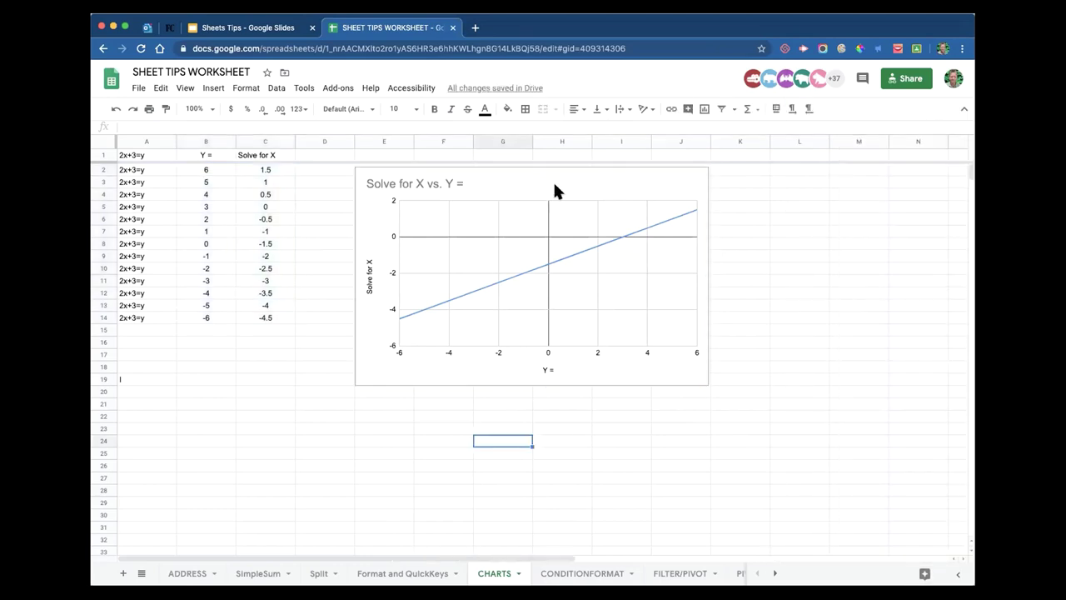
left_click(533, 202)
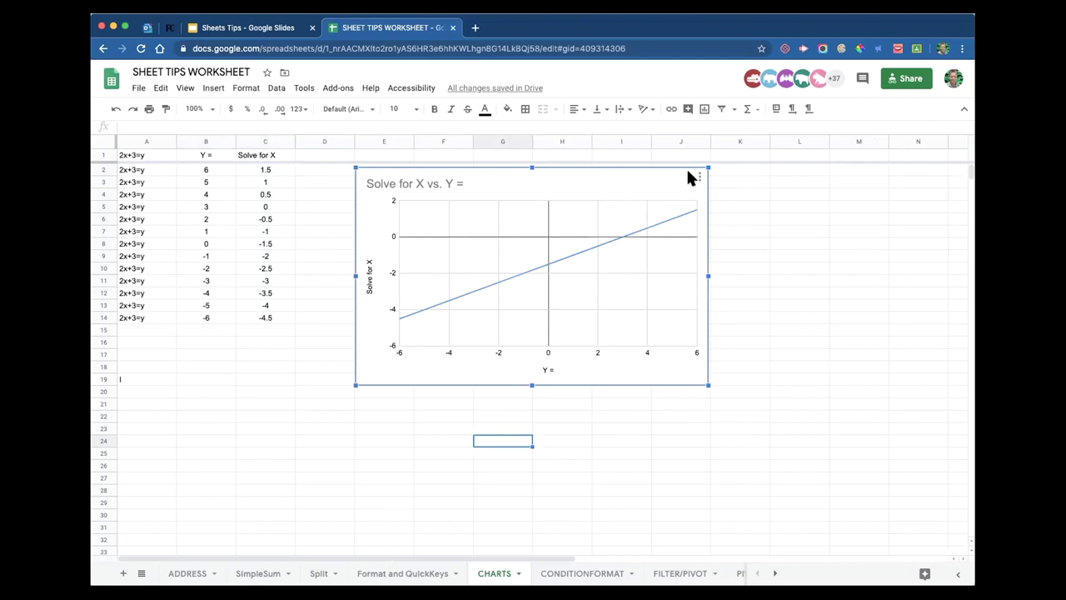
double_click(610, 181)
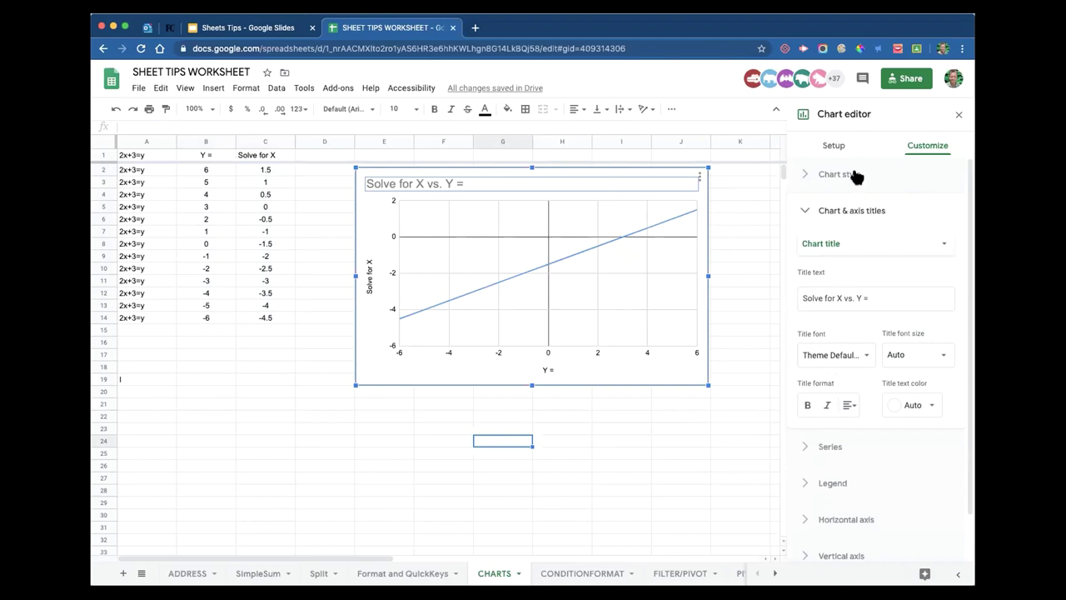
- Recolour the chart's line series from blue to red and enlarge the chart slightly
left_click(804, 214)
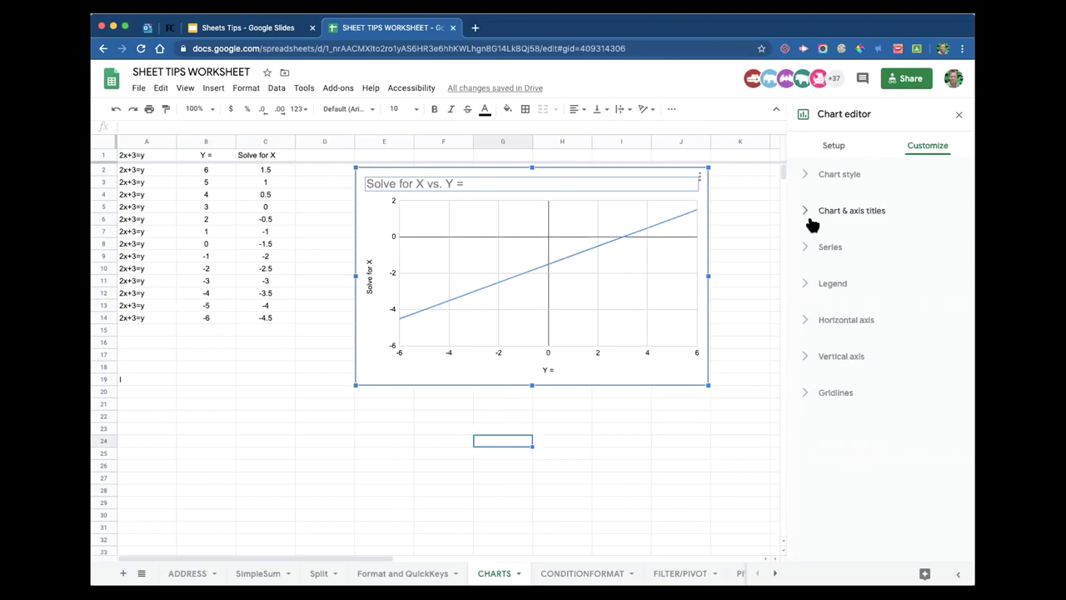
left_click(806, 250)
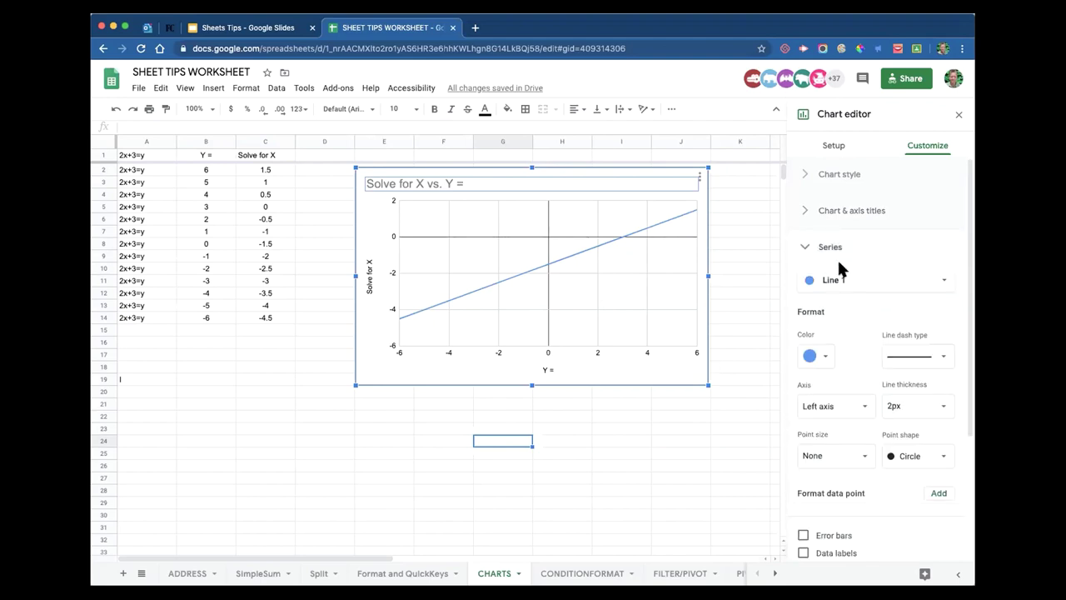
scroll(874, 295, "down", 1)
left_click(824, 345)
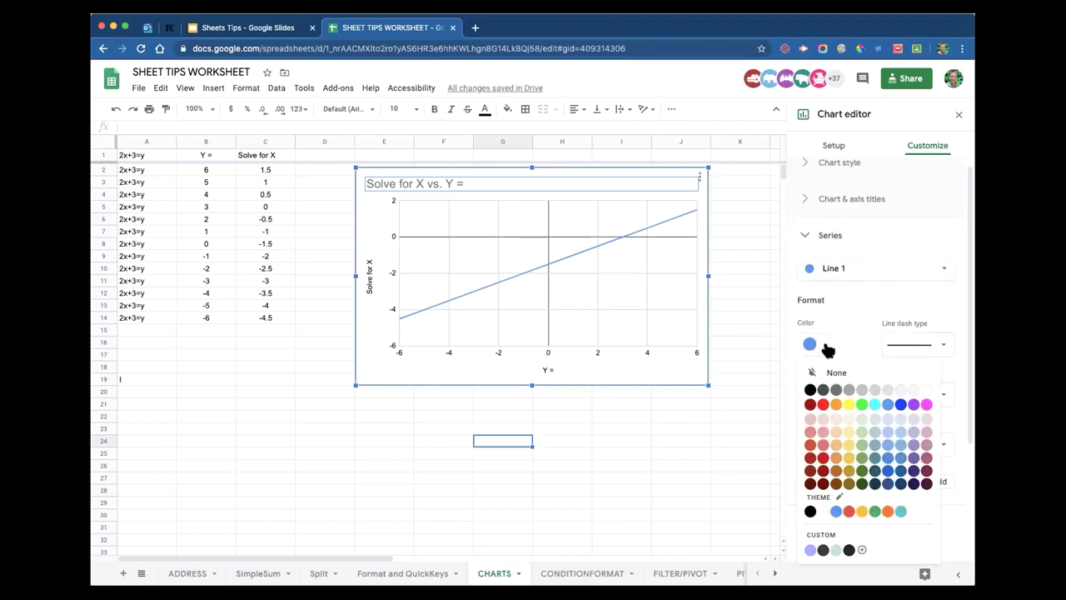
left_click(823, 404)
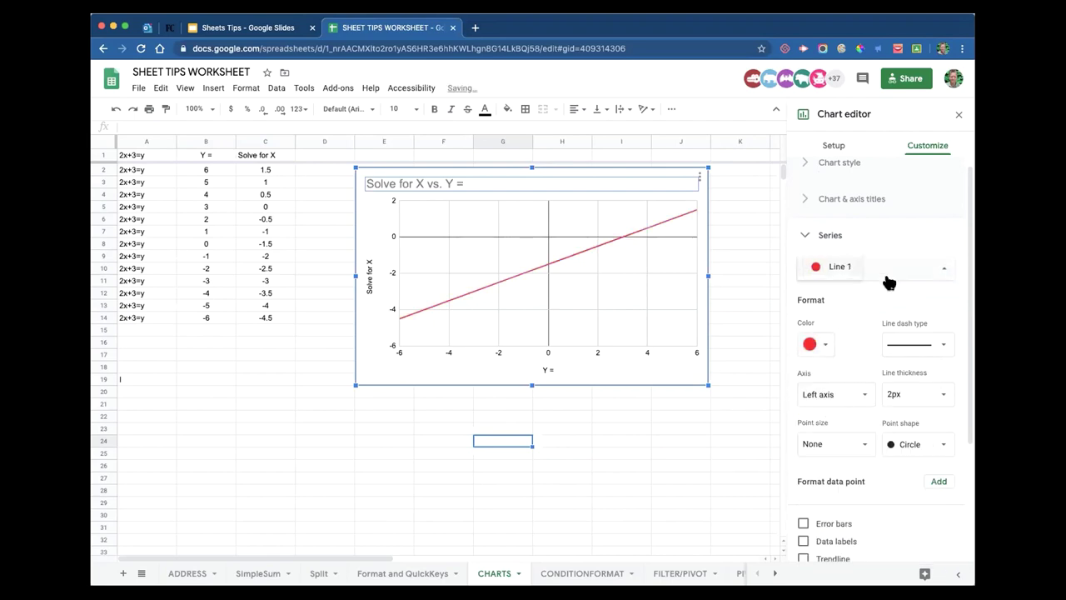
left_click(810, 236)
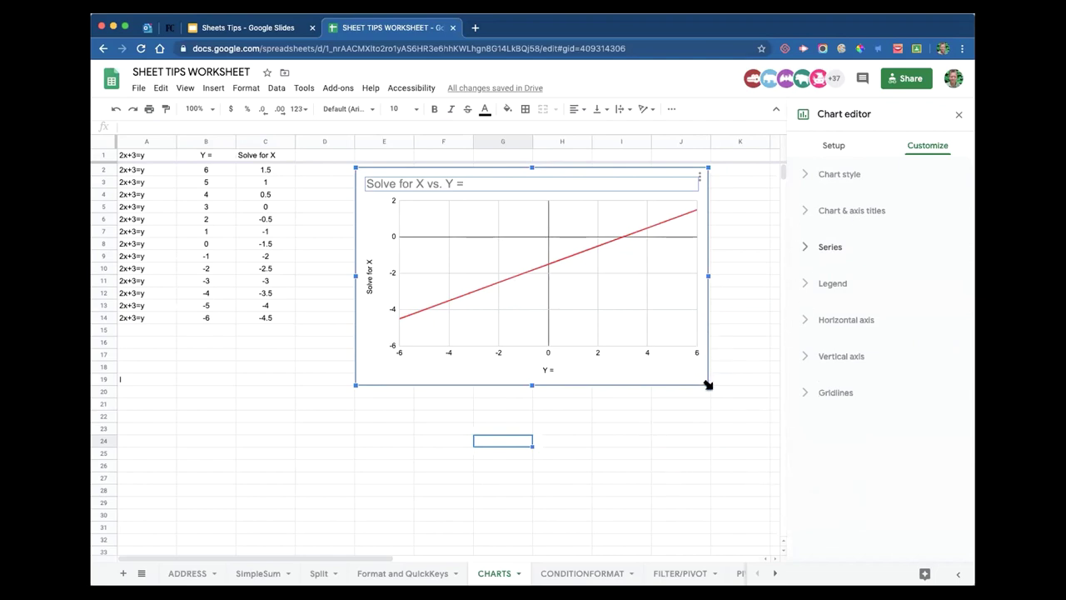
left_click_drag(707, 384, 708, 385)
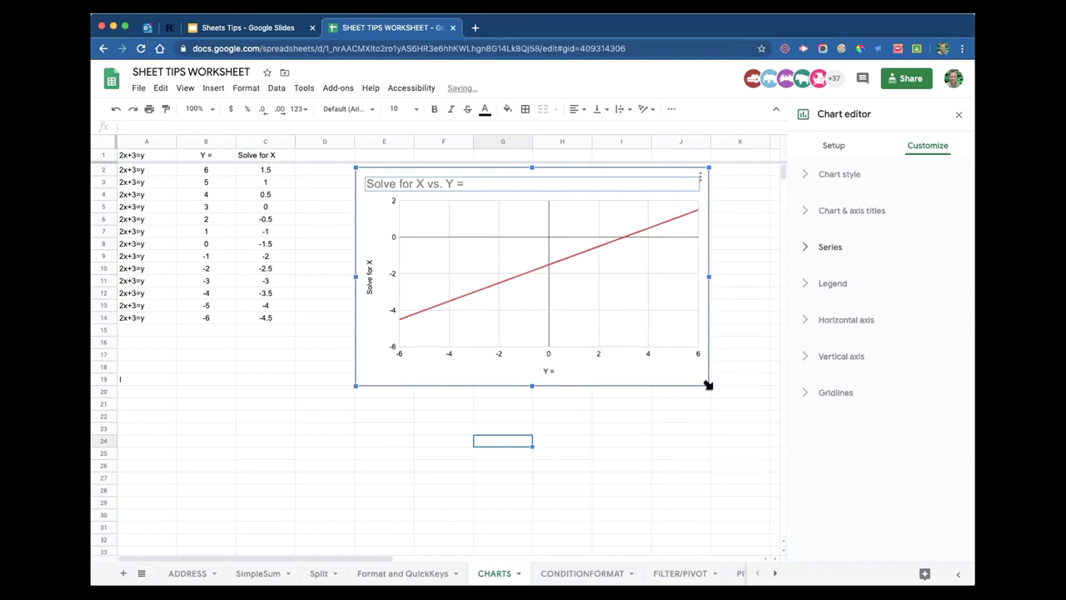
- Enter 135 in B16 and 246 in B17 below the table
left_click(676, 450)
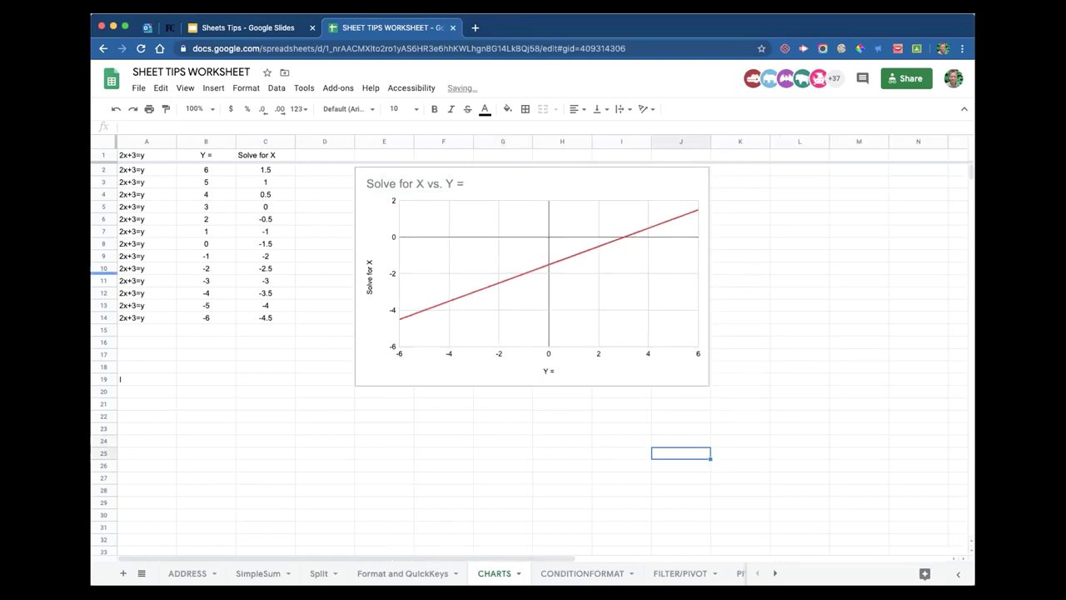
left_click(219, 344)
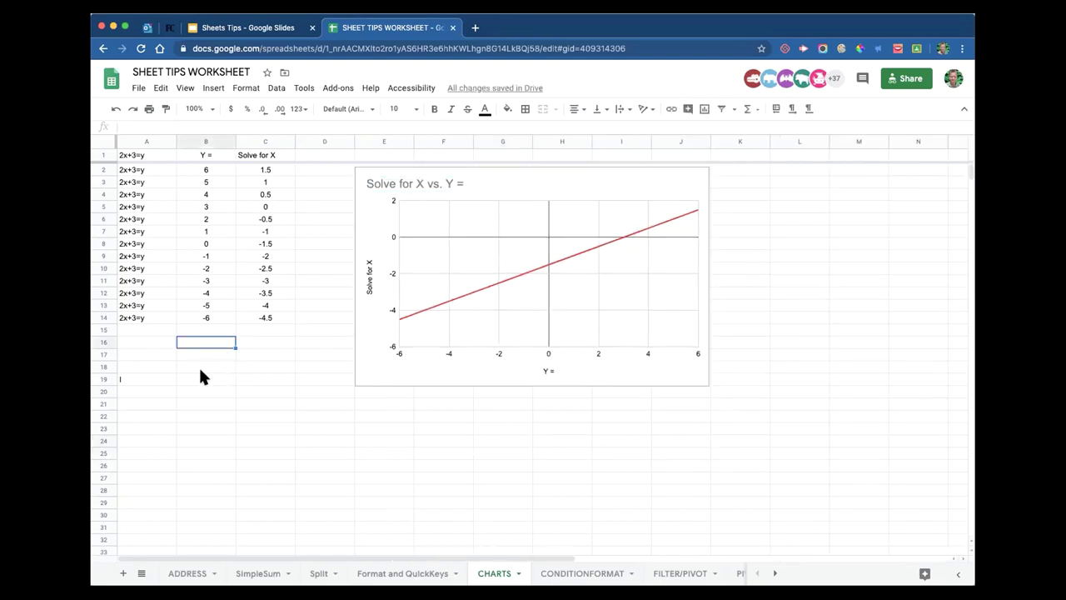
type("135")
key("Return")
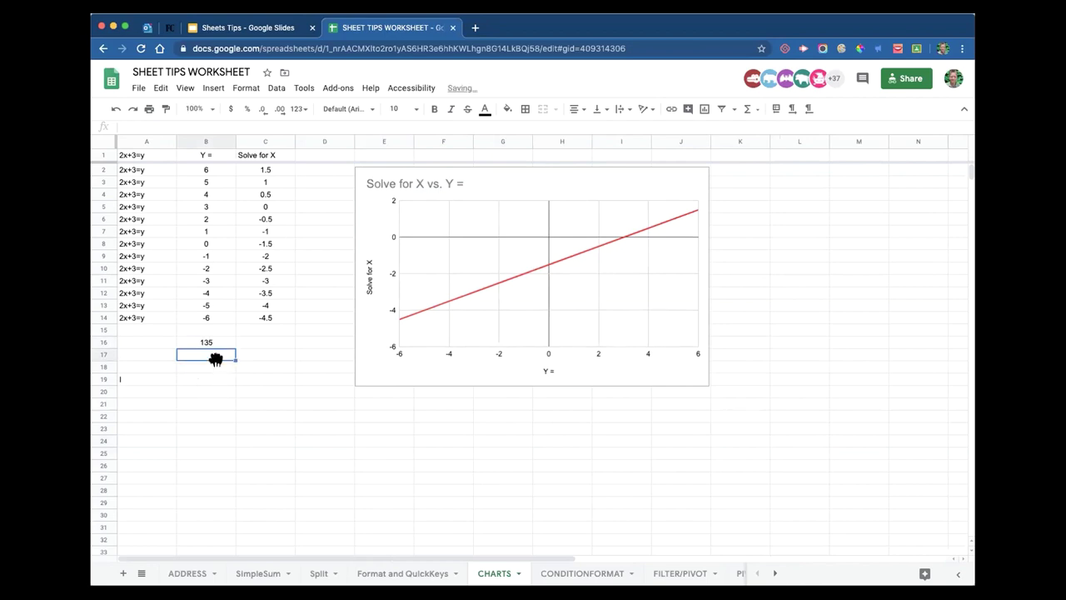
type("246")
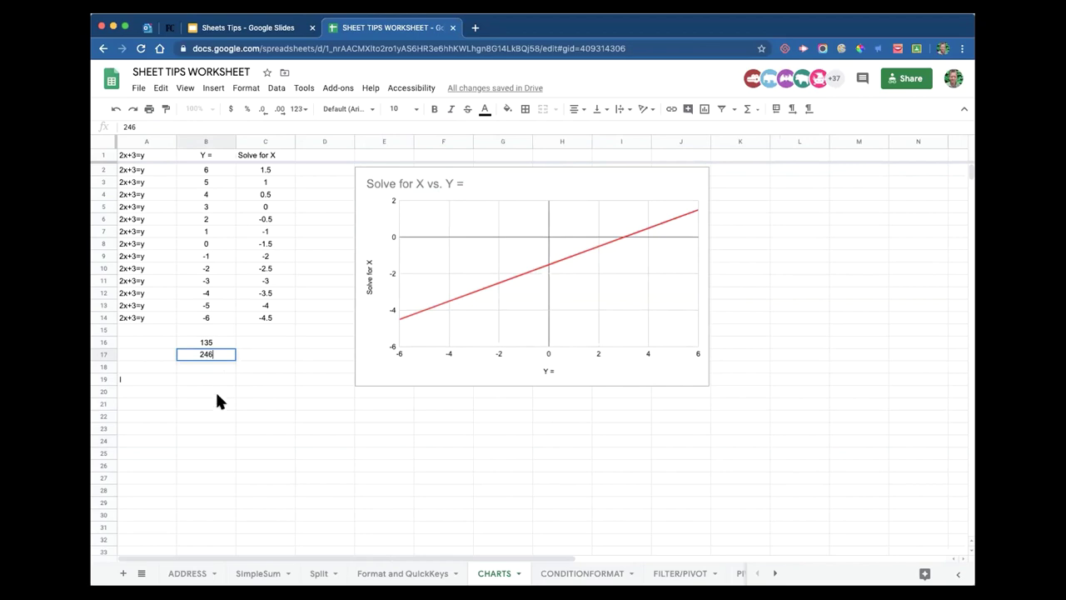
key("Return")
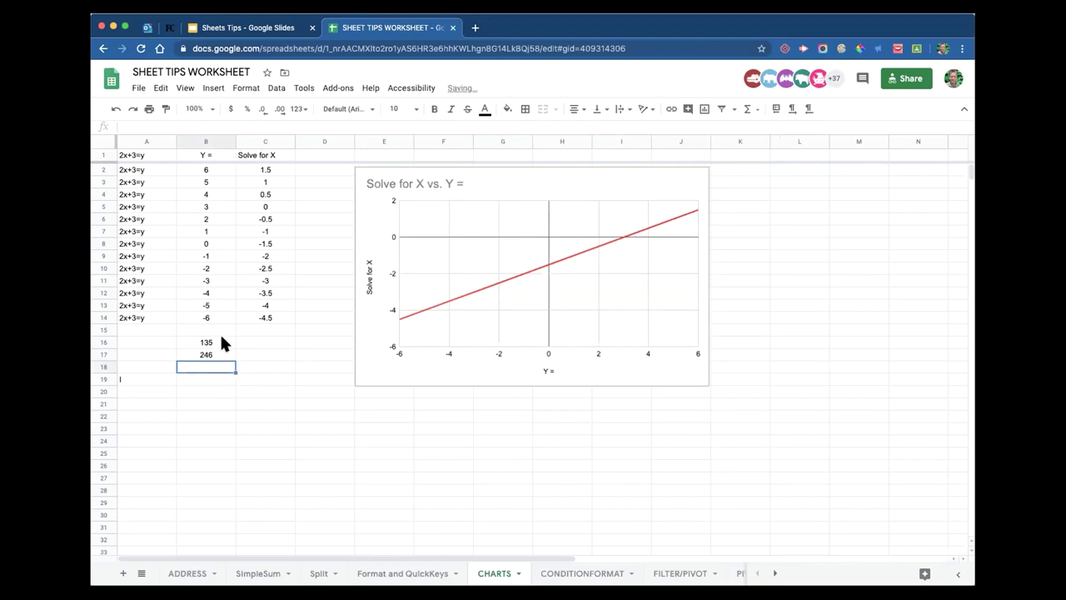
- Fill the 135, 246 pattern down to B26 ending at 1245, then open the line chart's editor
left_click(221, 341)
left_click(227, 353)
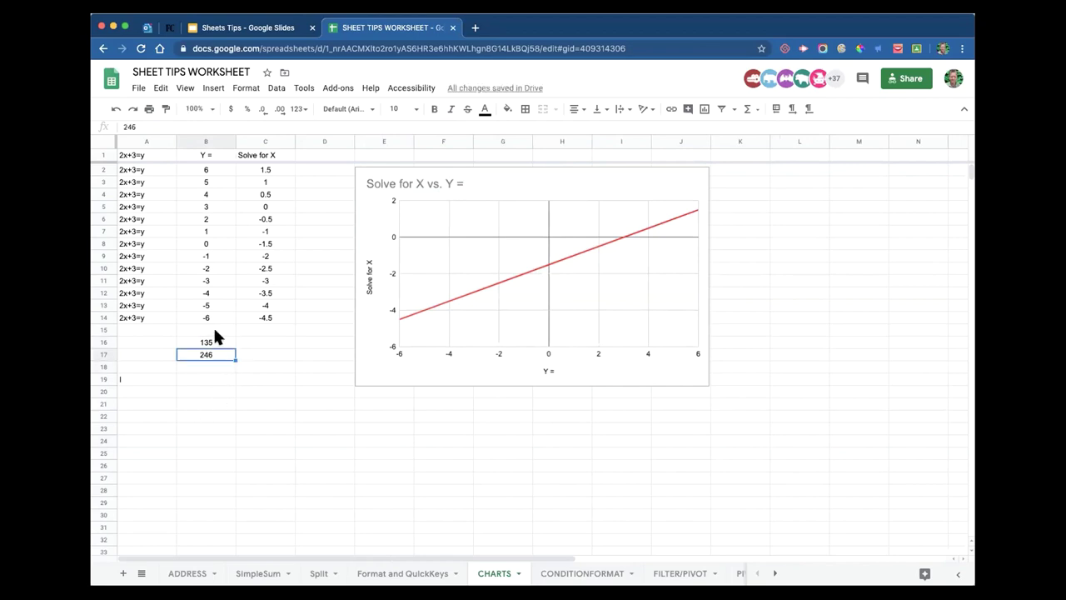
left_click(215, 340)
left_click(225, 350, "shift")
left_click_drag(235, 360, 282, 465)
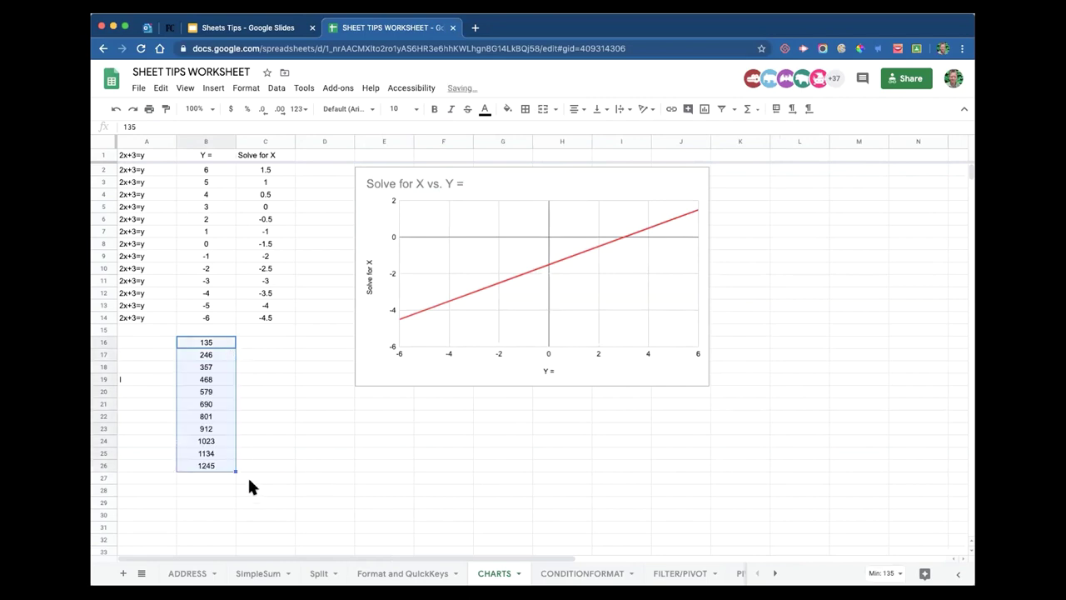
left_click(302, 465)
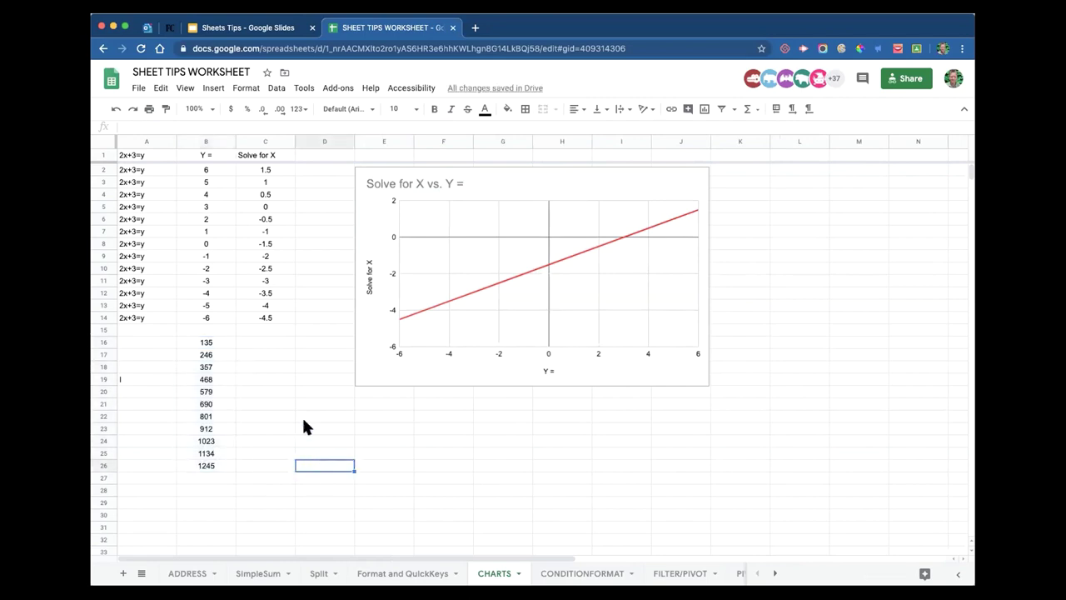
left_click(232, 342)
left_click(221, 467, "shift")
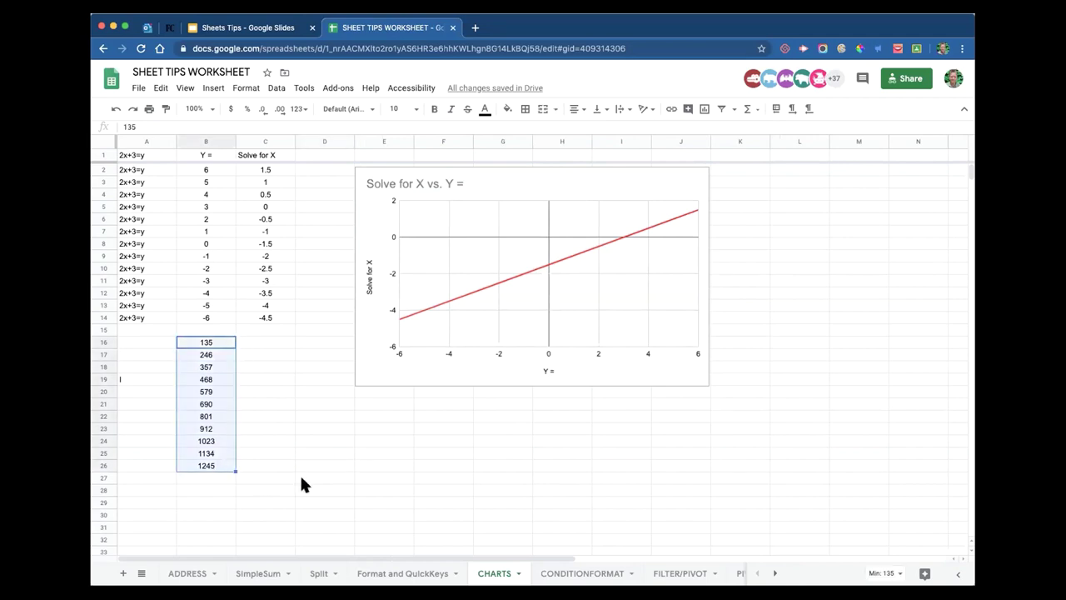
left_click(301, 430)
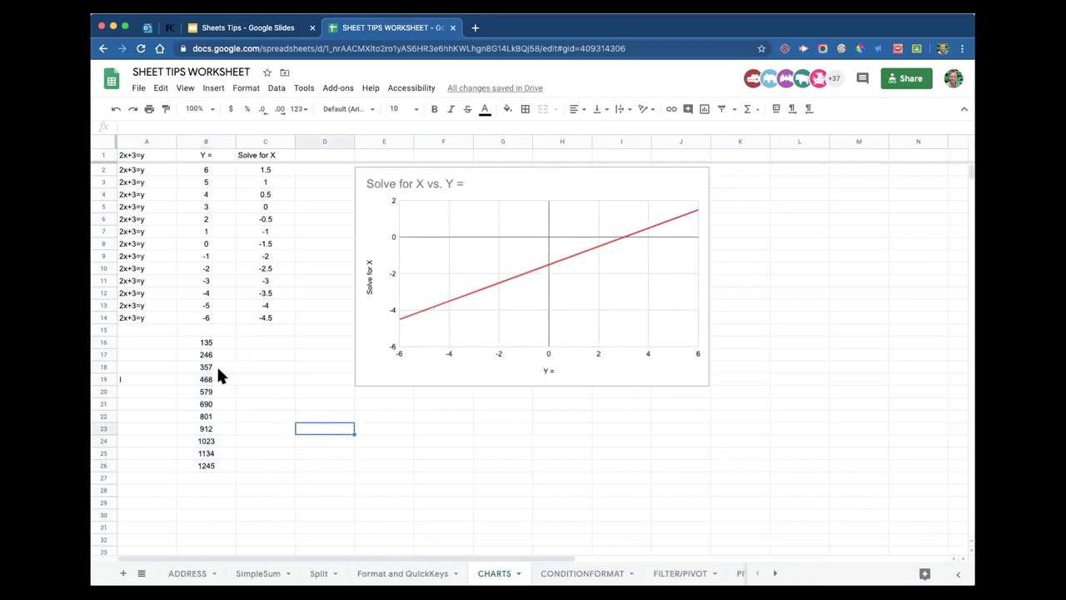
left_click(215, 345)
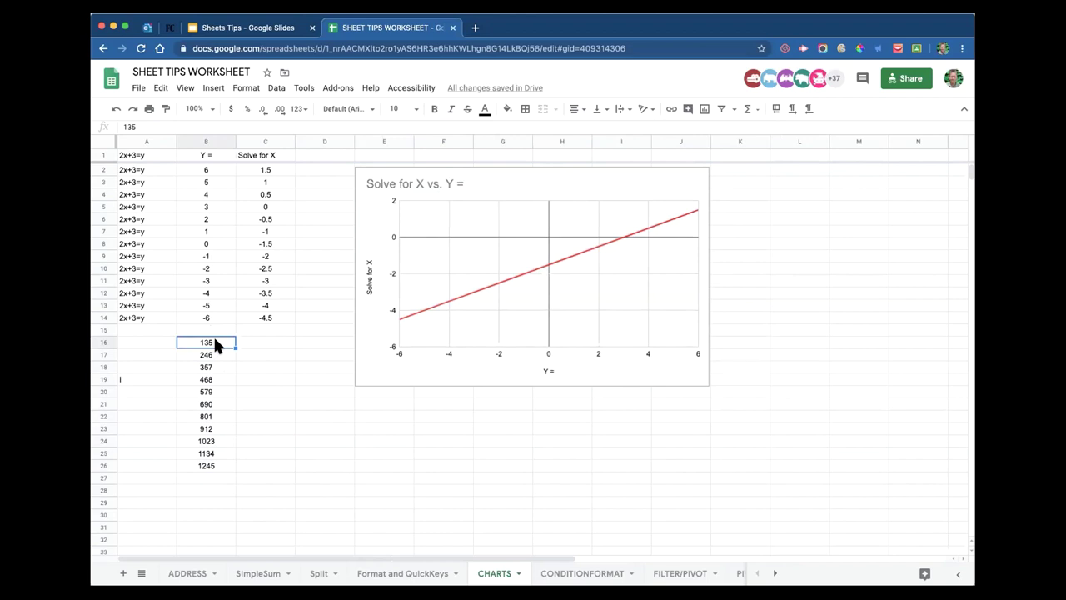
left_click(215, 356)
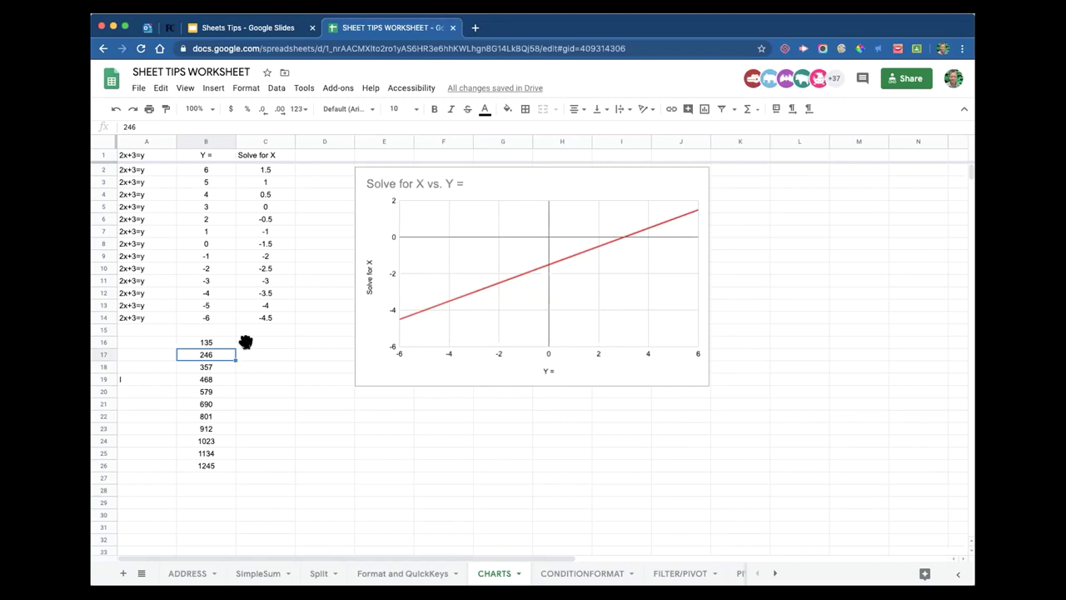
double_click(476, 196)
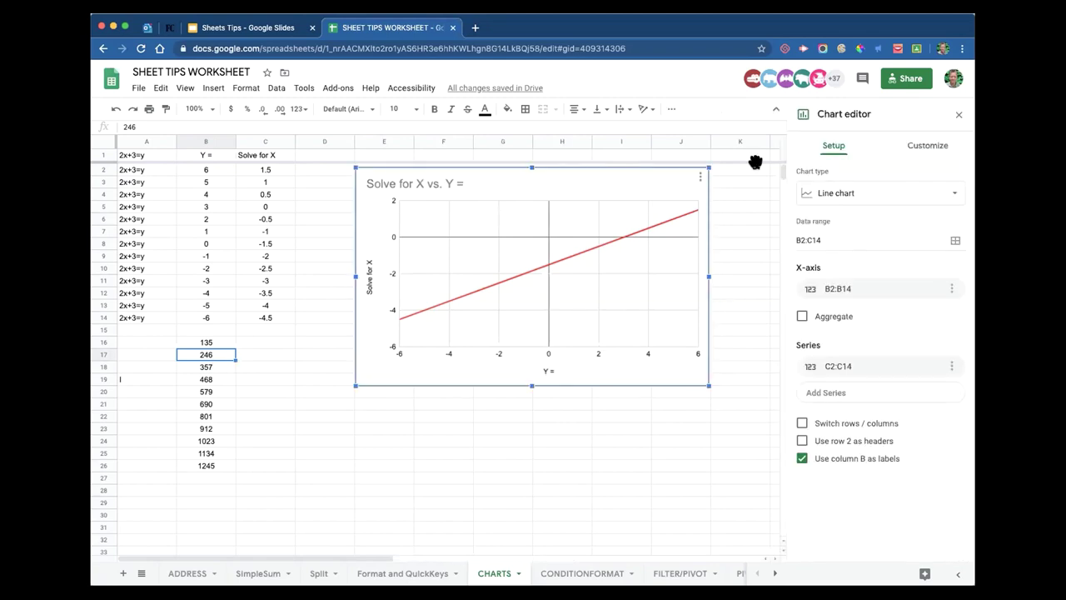
- Close the chart editor and shrink the red line chart to a noticeably smaller size
left_click(920, 148)
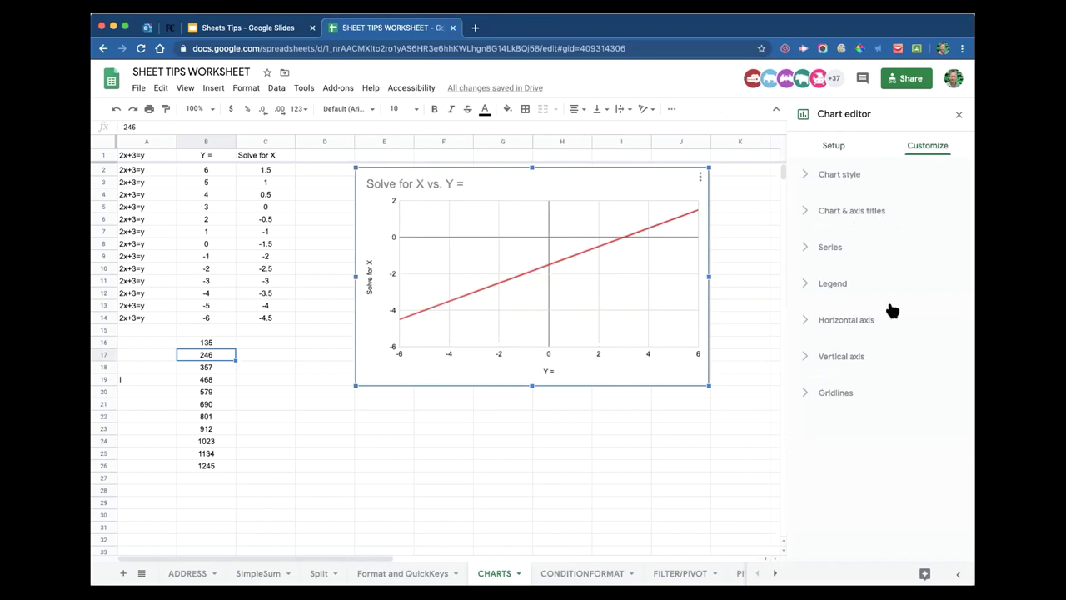
key("Escape")
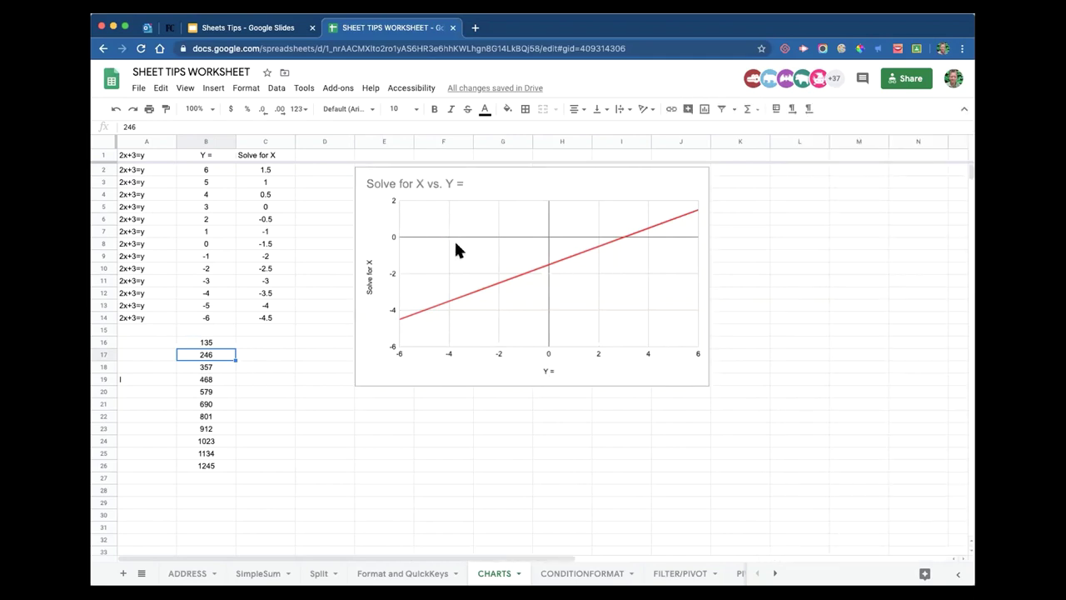
left_click(424, 270)
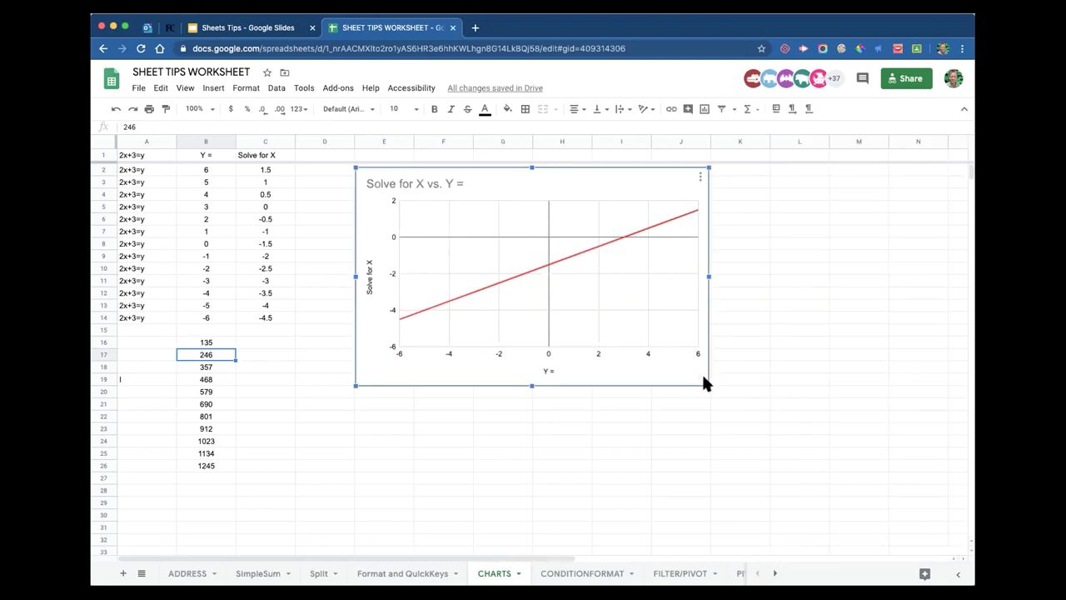
left_click_drag(709, 386, 497, 248)
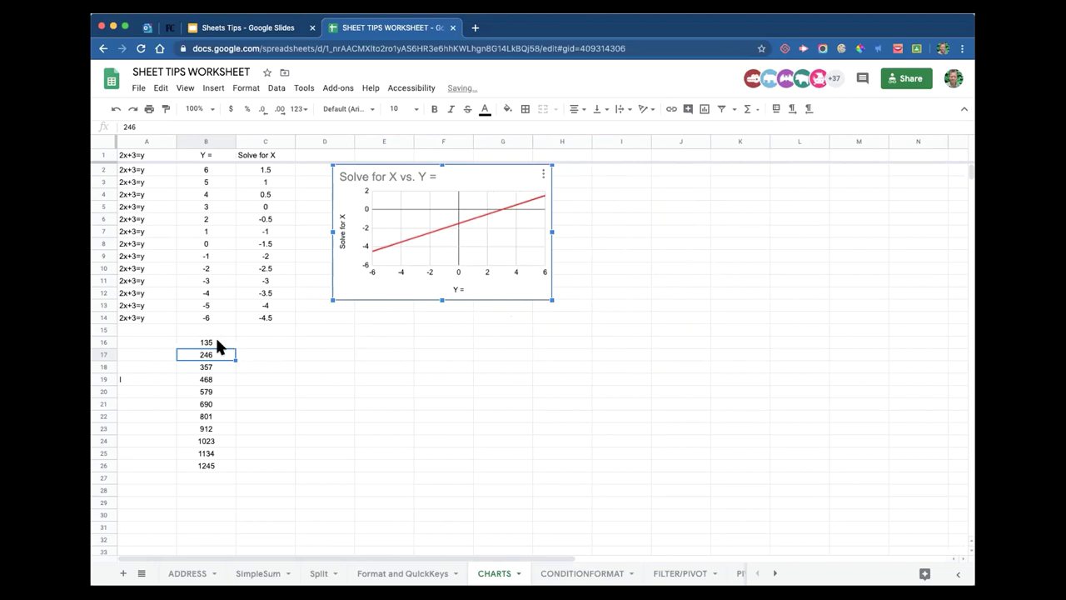
key("Escape")
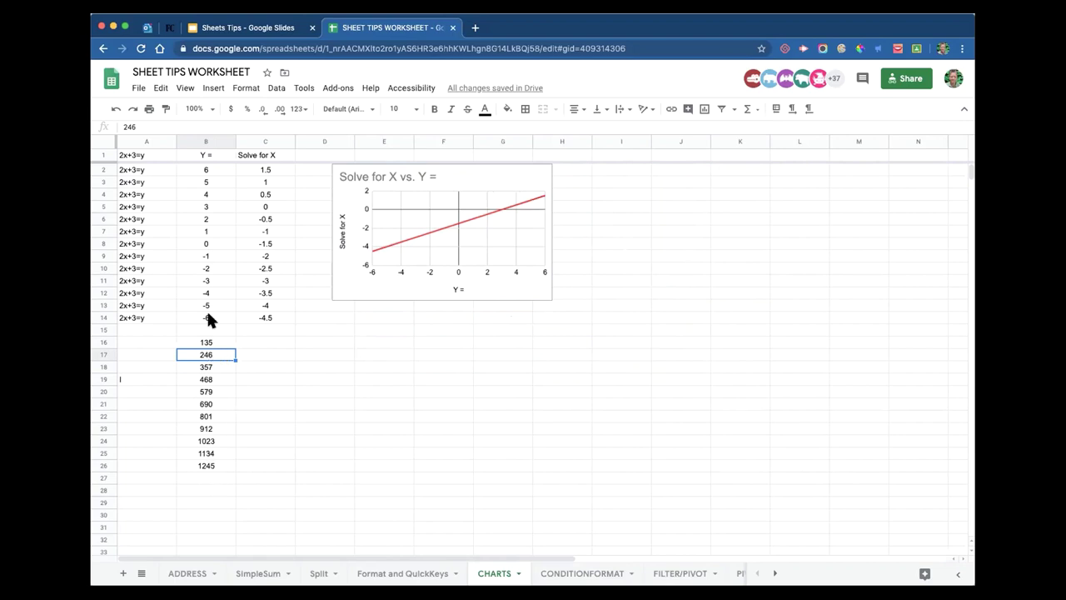
- Insert a chart of B16:B26 (135 to 1245) and make it a 3D pie chart
left_click(273, 365)
left_click(223, 342)
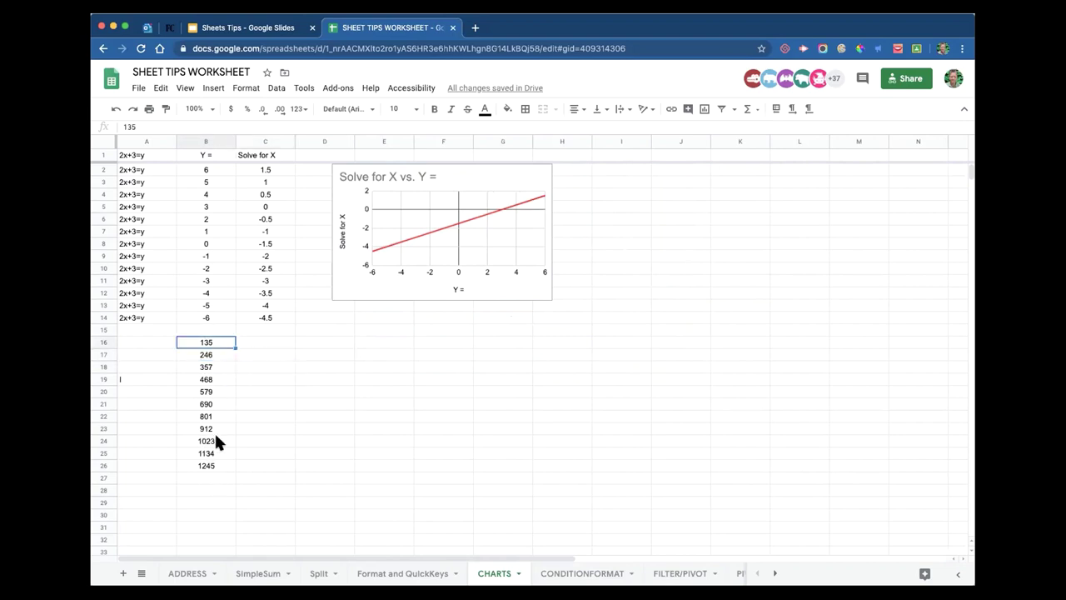
left_click(215, 465, "shift")
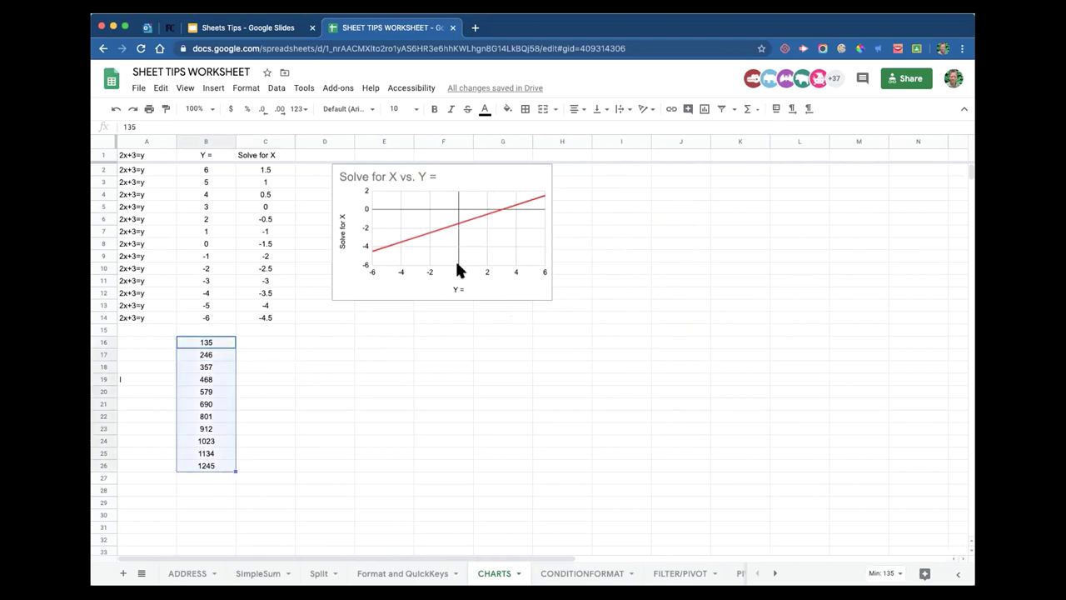
left_click(214, 88)
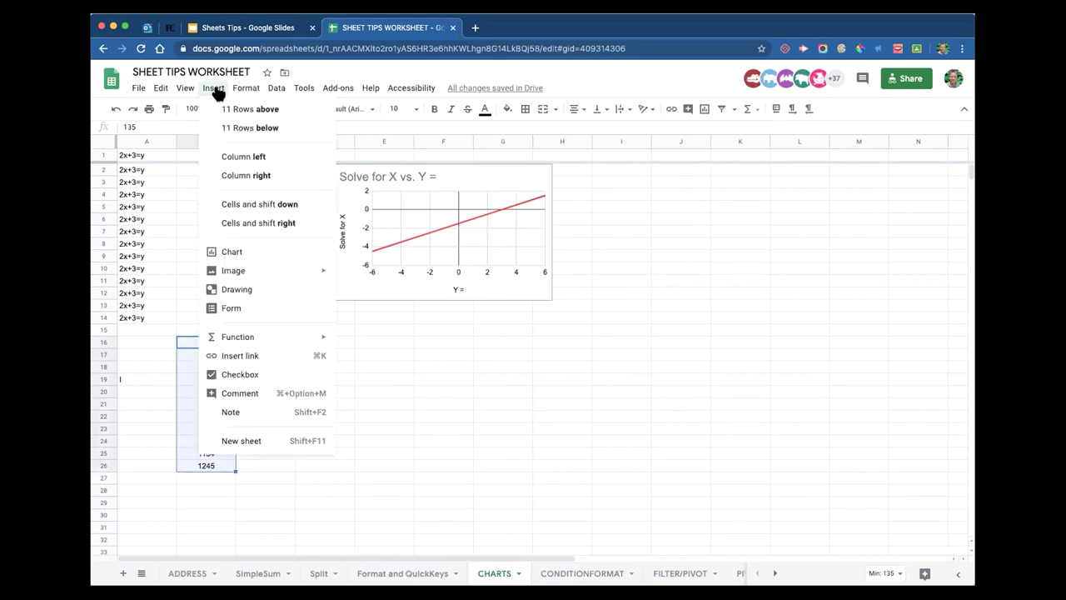
left_click(221, 250)
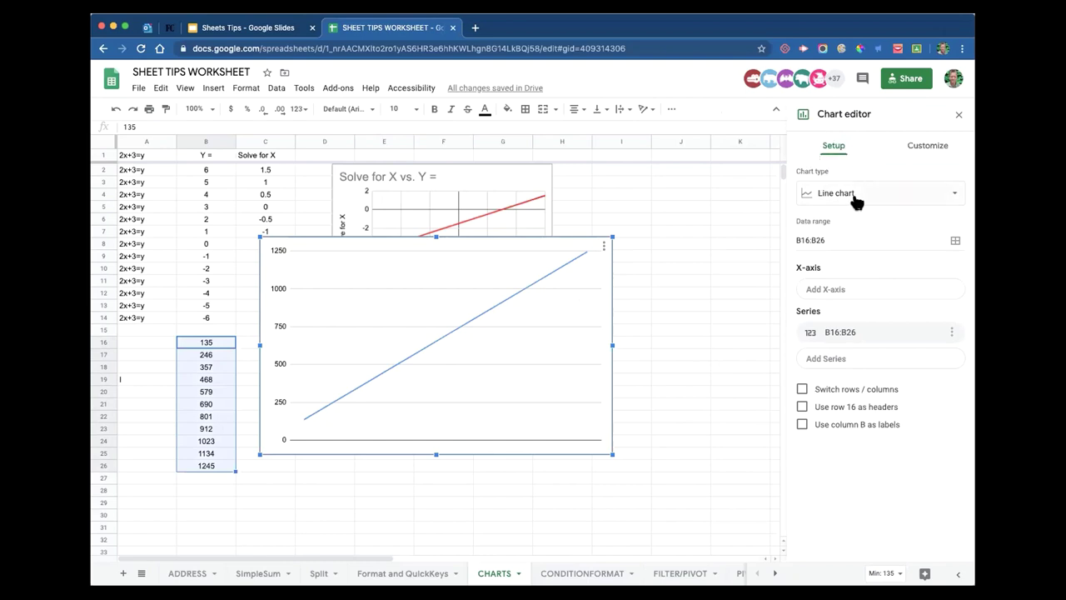
left_click(948, 200)
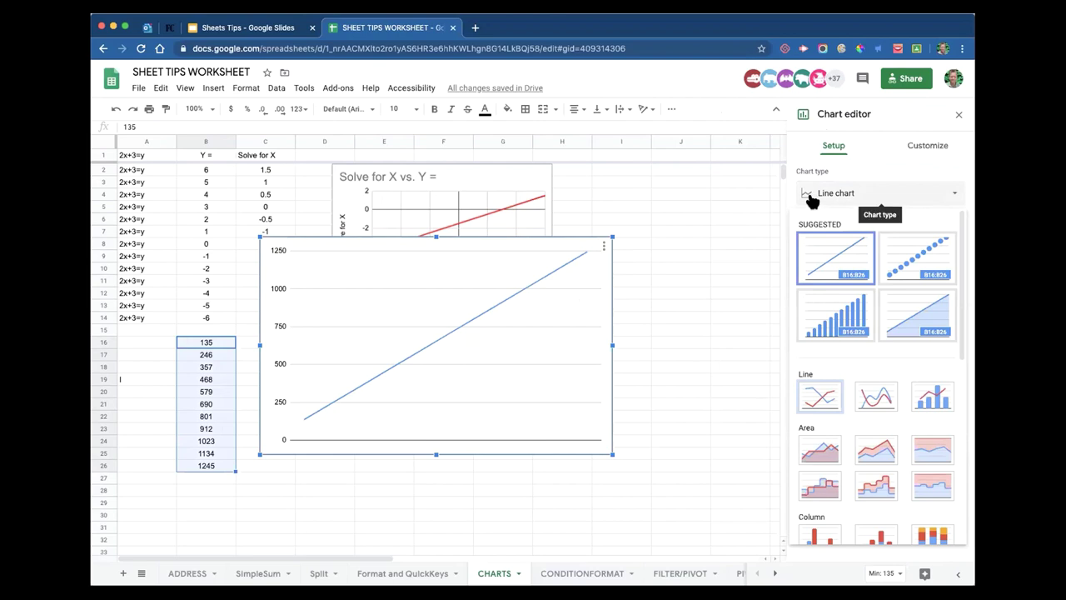
scroll(885, 375, "down", 3)
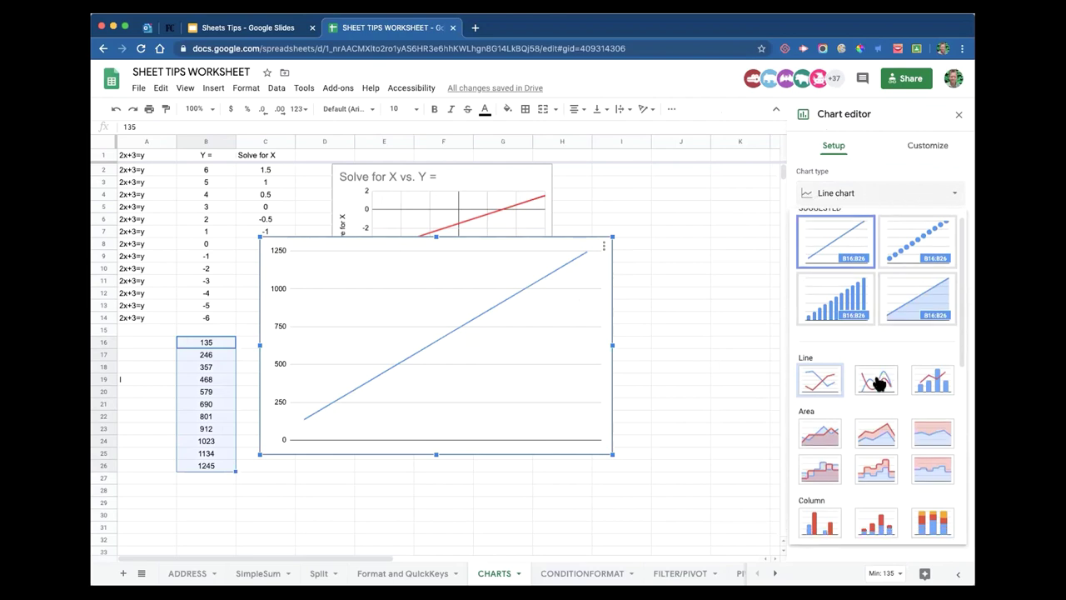
scroll(883, 417, "down", 5)
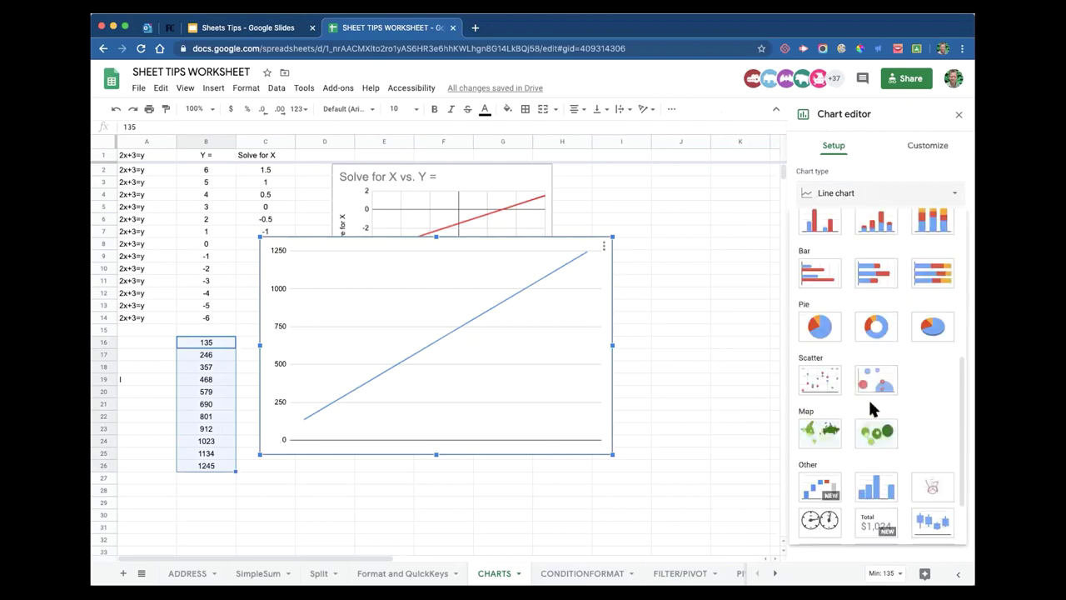
left_click(933, 330)
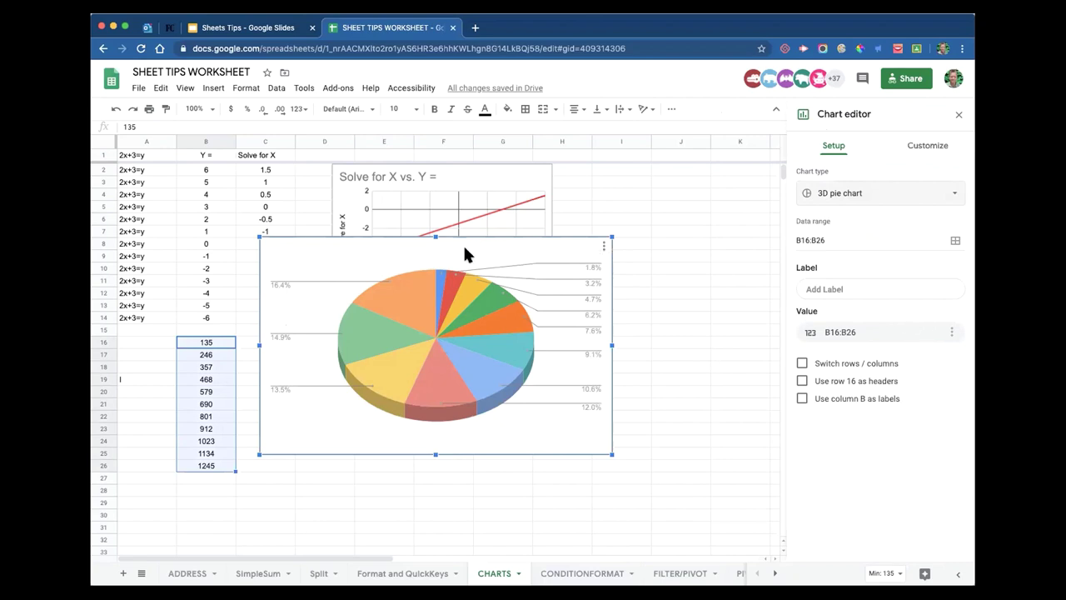
- Move the pie chart below the line chart and give it a red chart border, keeping 3D on
left_click_drag(464, 248, 512, 319)
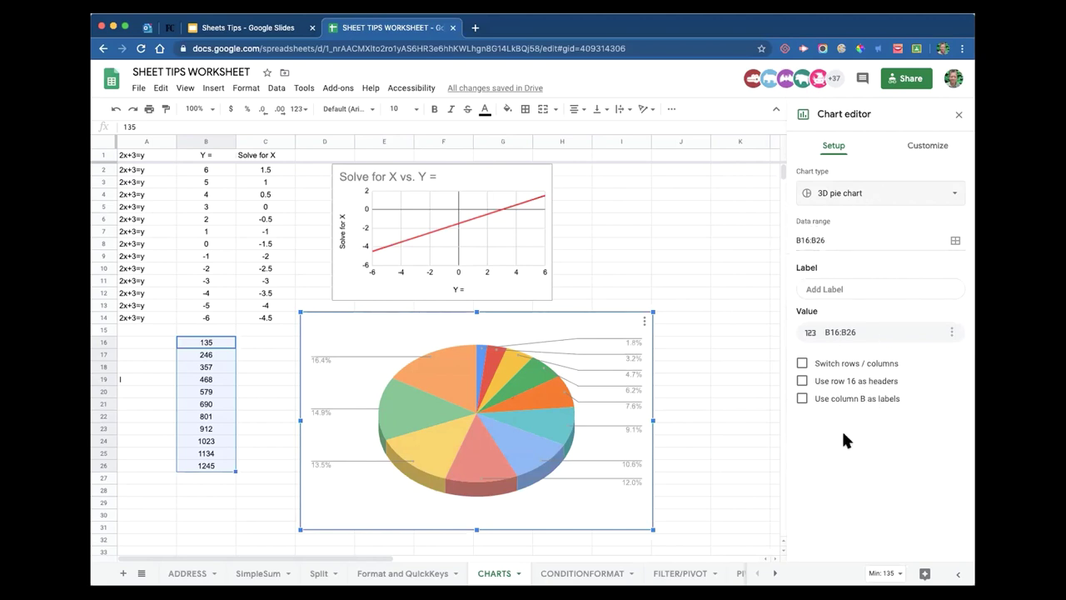
left_click(934, 148)
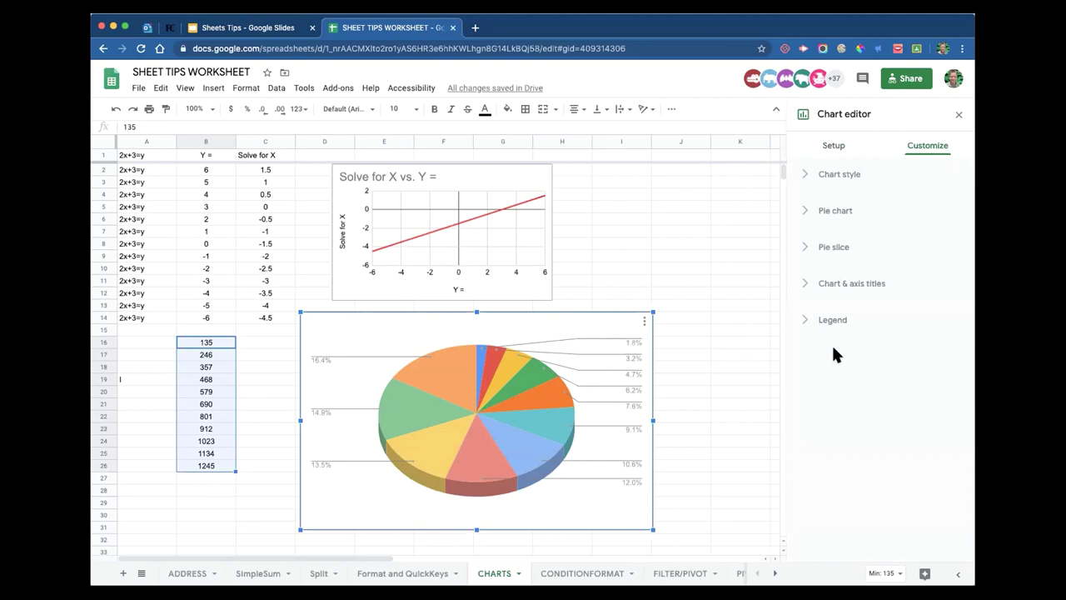
left_click(808, 180)
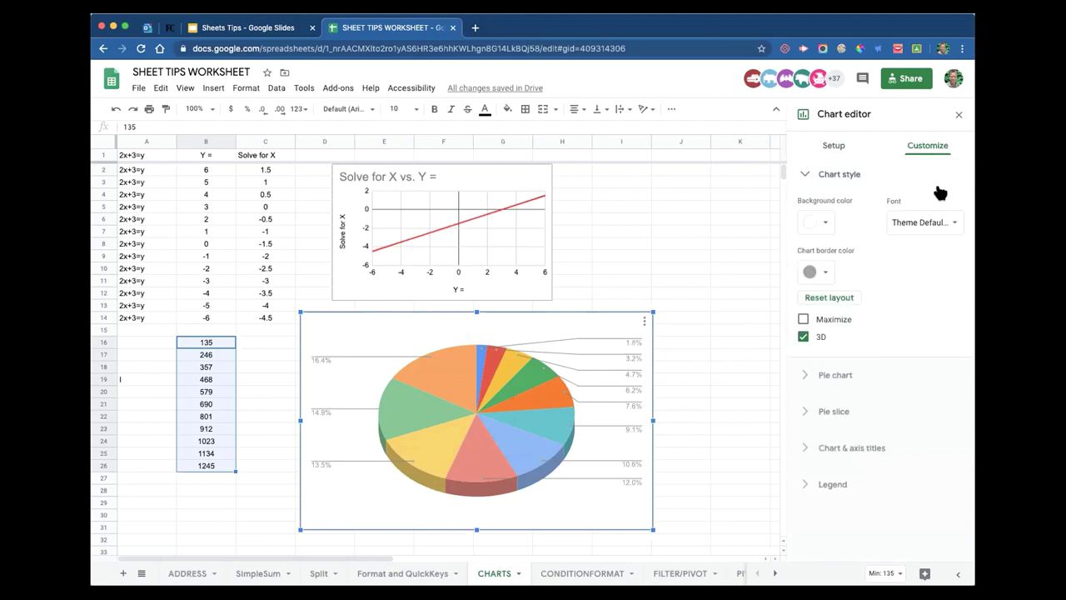
left_click(815, 272)
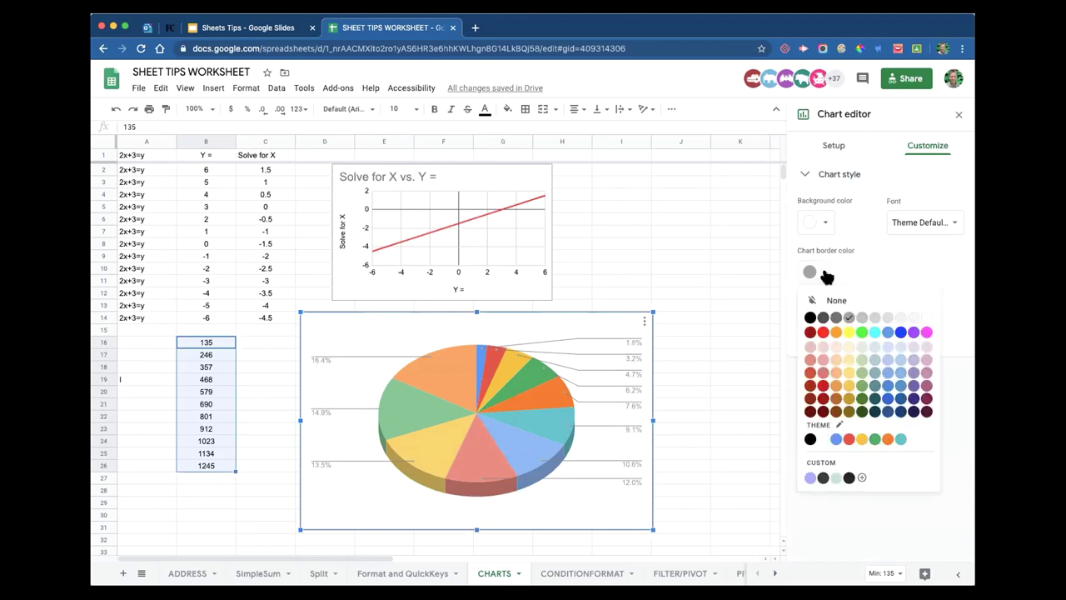
left_click(823, 332)
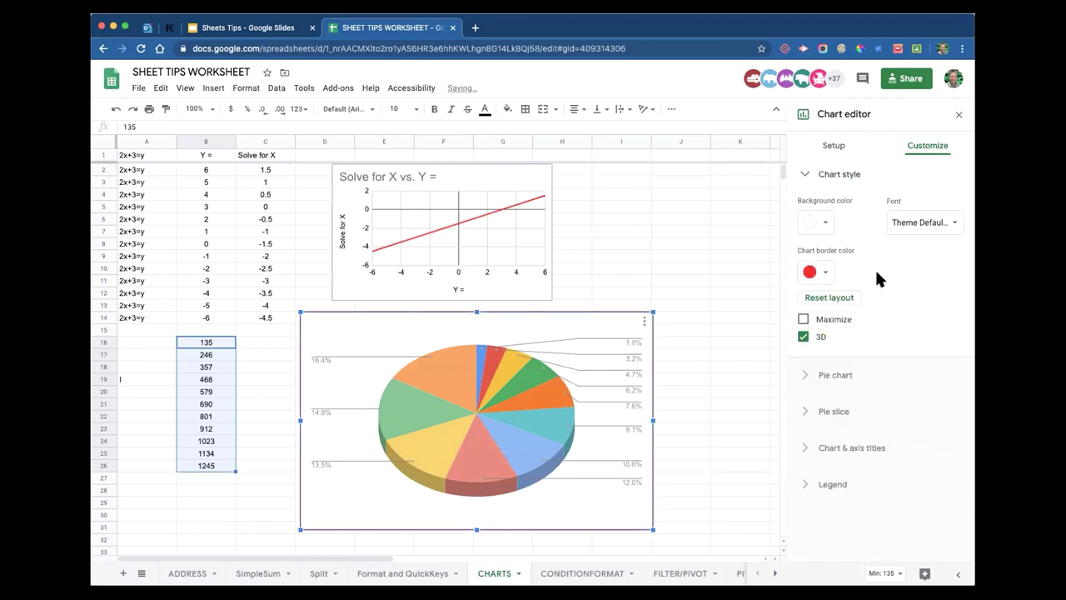
left_click(804, 338)
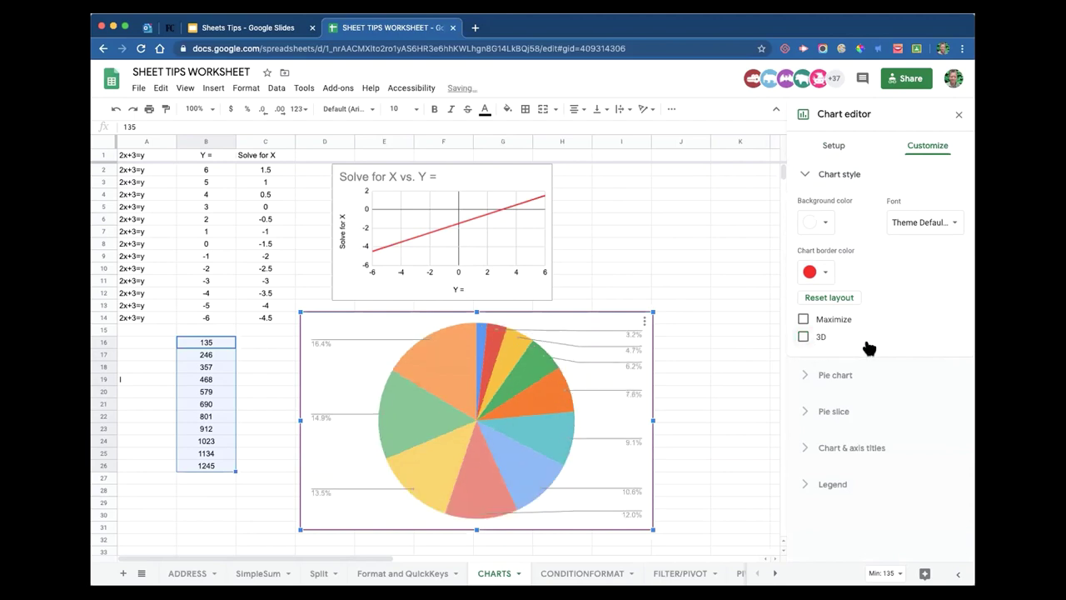
left_click(804, 337)
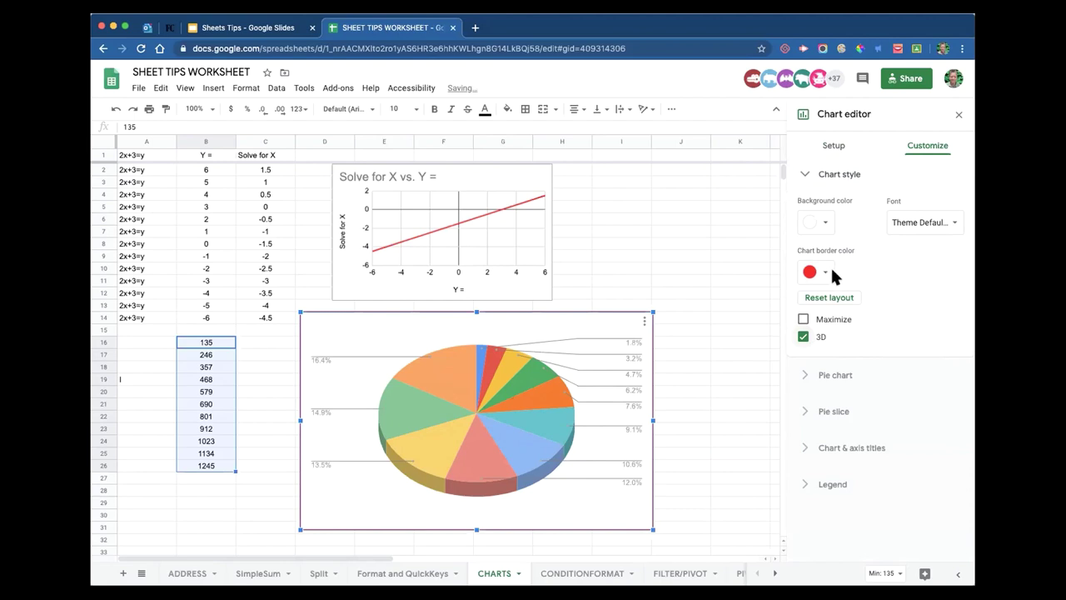
left_click(806, 176)
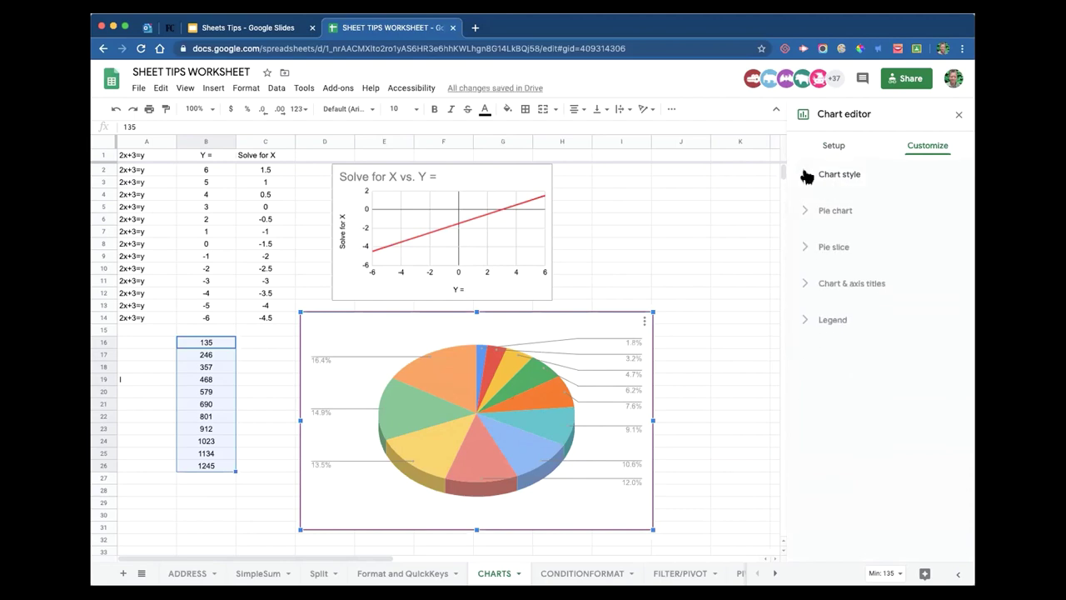
- Set the pie chart's donut hole to 50% after trying 25% and 12%, leaving slice labels None
left_click(807, 214)
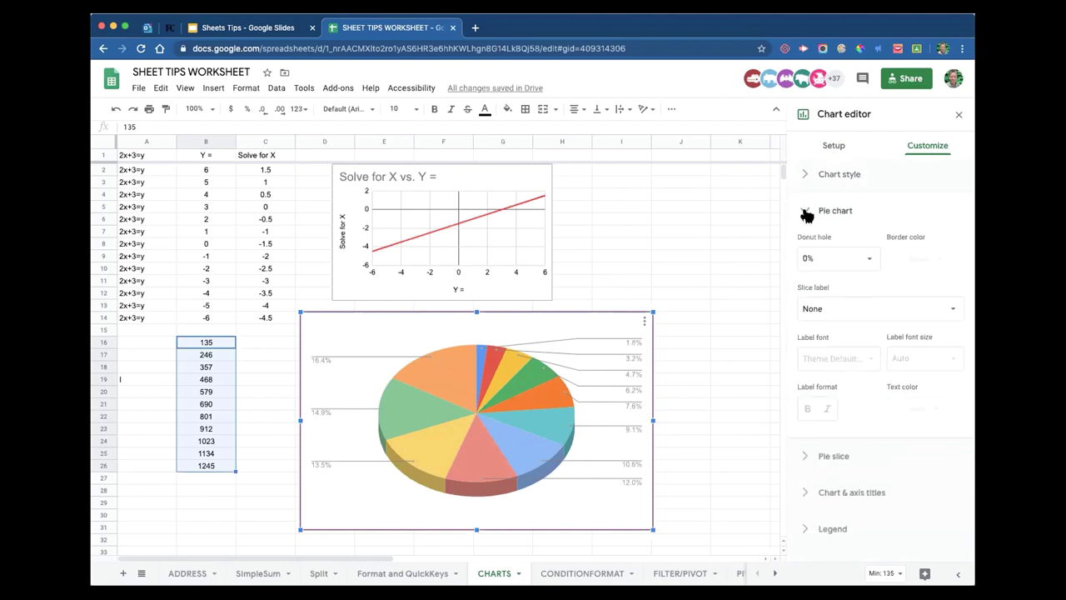
left_click(869, 263)
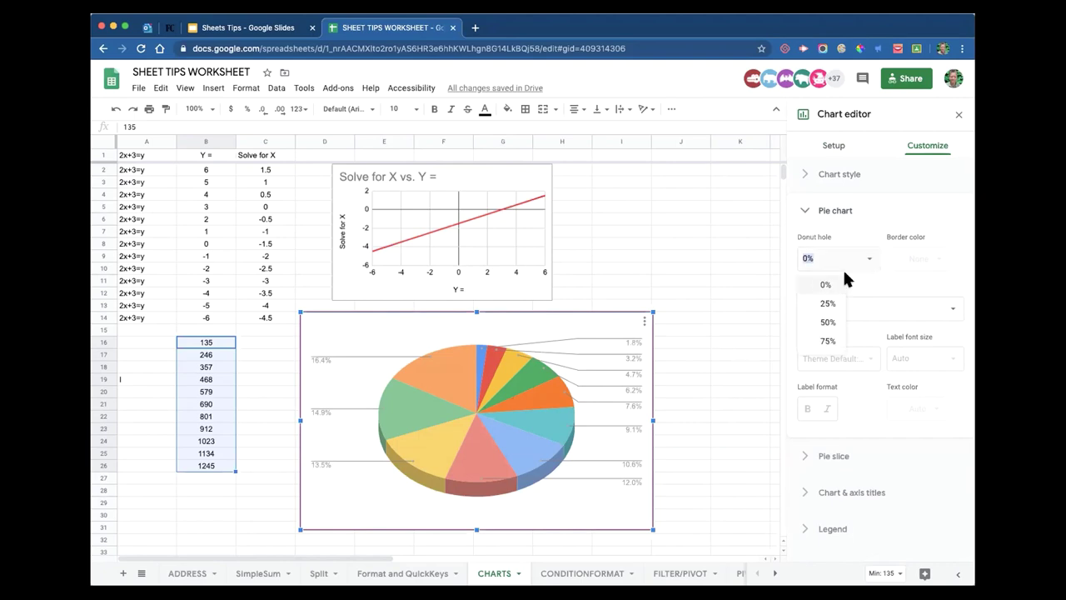
left_click(828, 305)
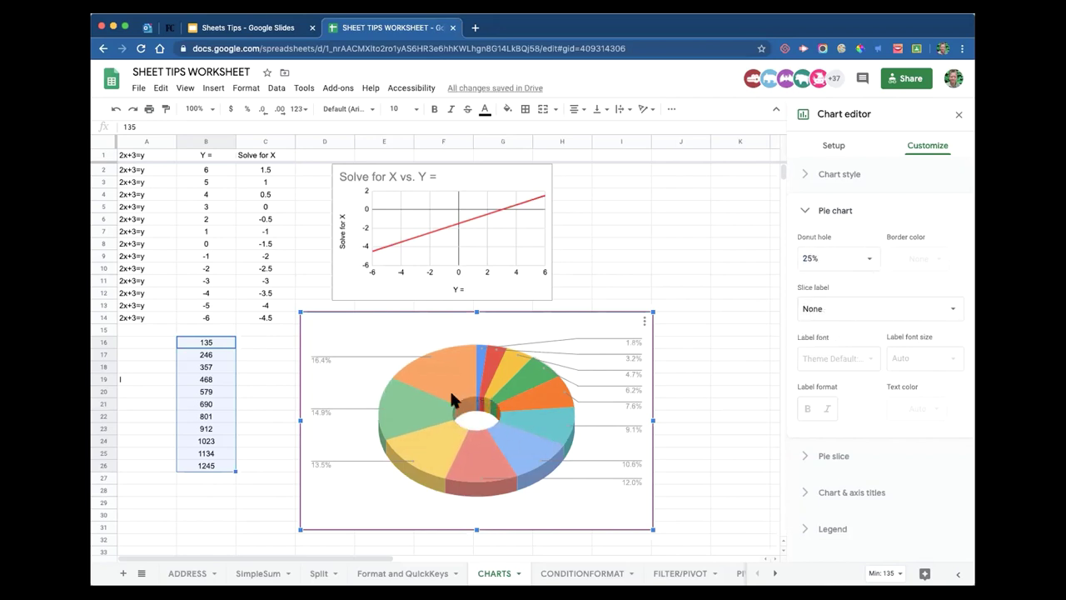
left_click(820, 258)
key("BackSpace")
key("BackSpace")
key("BackSpace")
type("12")
key("Return")
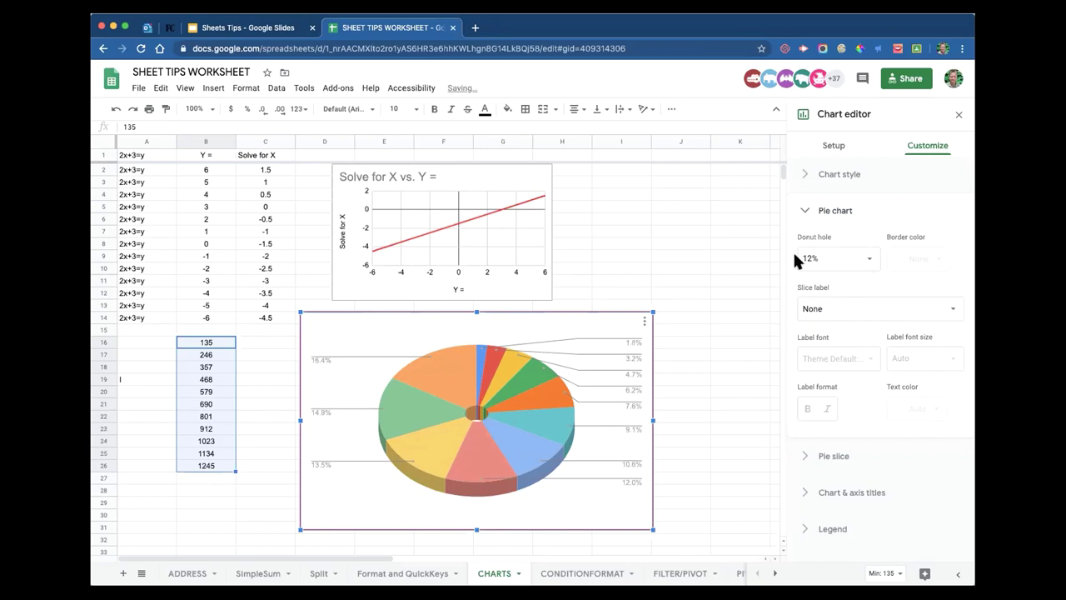
left_click(869, 261)
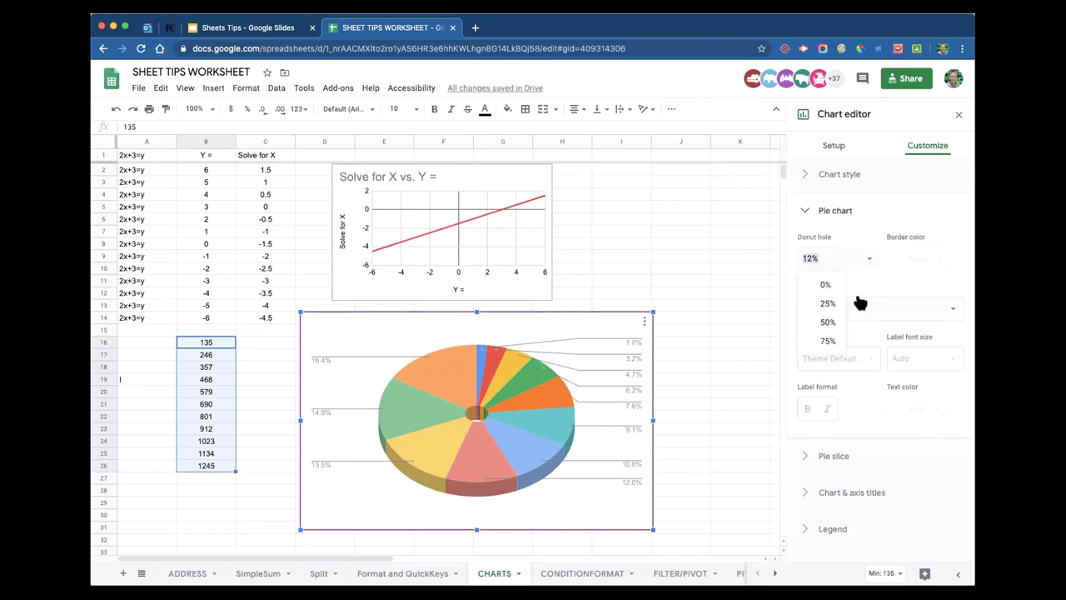
left_click(825, 323)
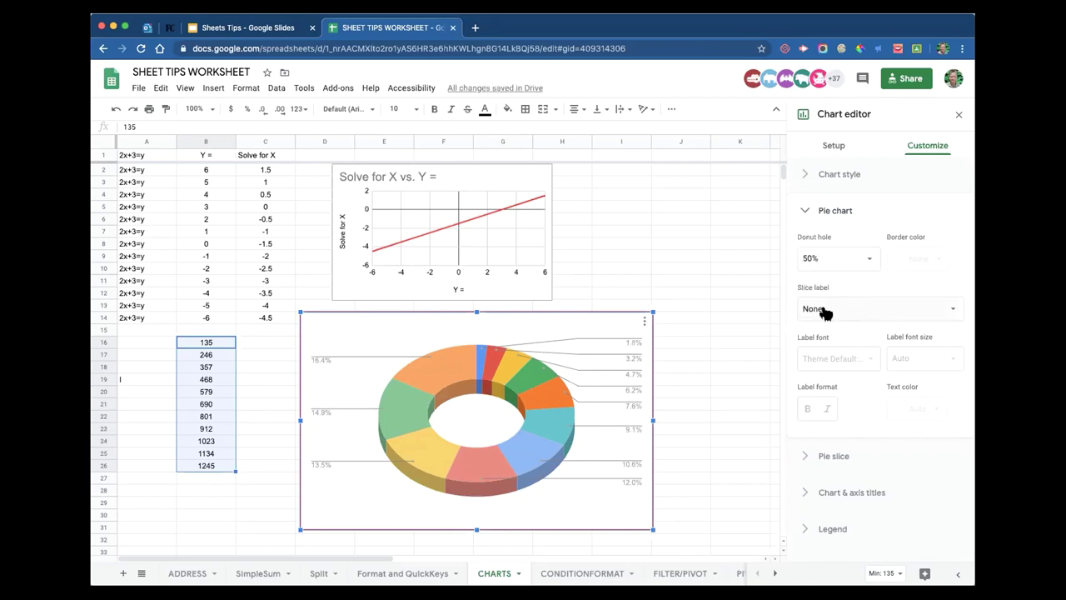
left_click(904, 311)
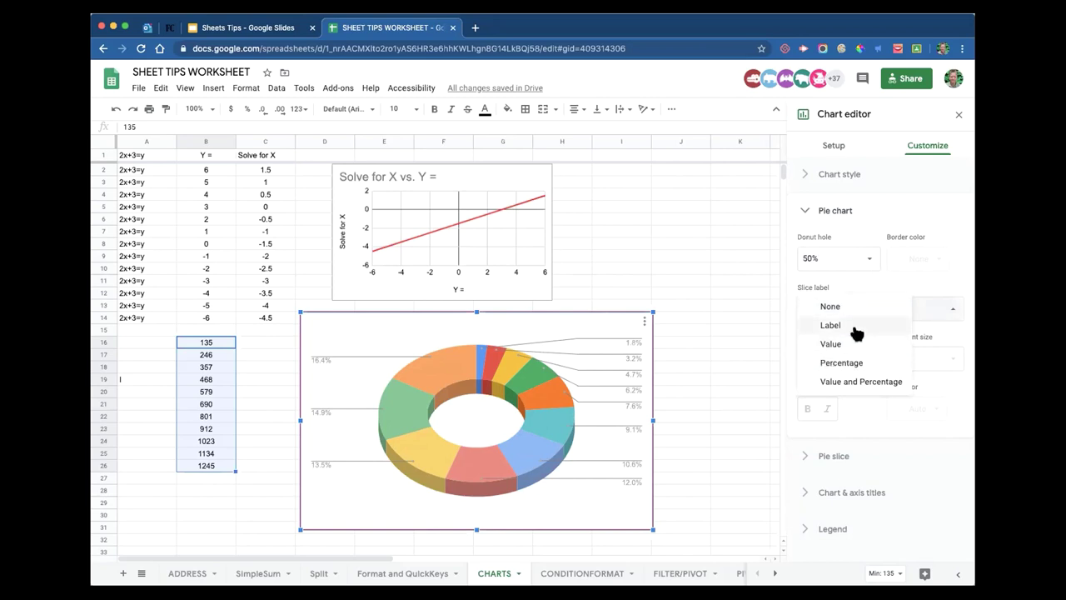
left_click(898, 282)
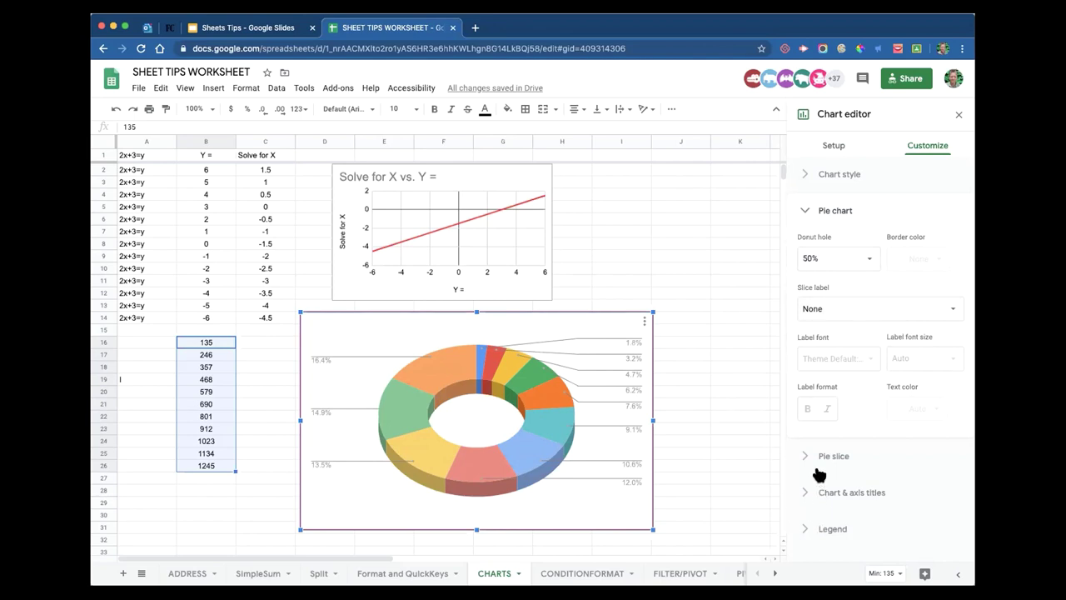
left_click(806, 213)
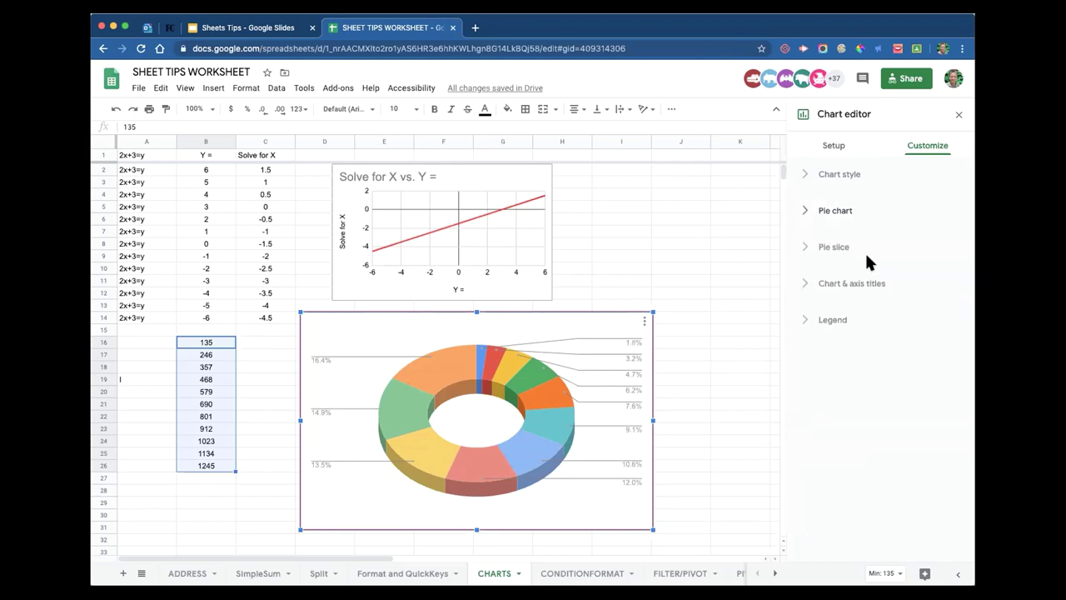
- Make Slice 6 light yellow instead of teal and set its distance from center to 75%
left_click(806, 249)
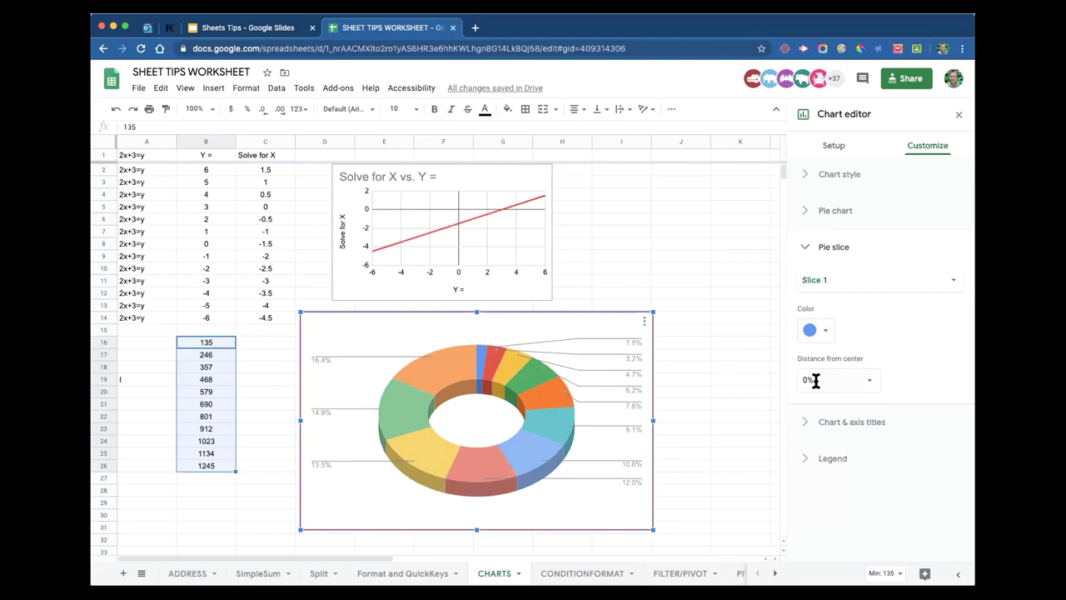
left_click(818, 332)
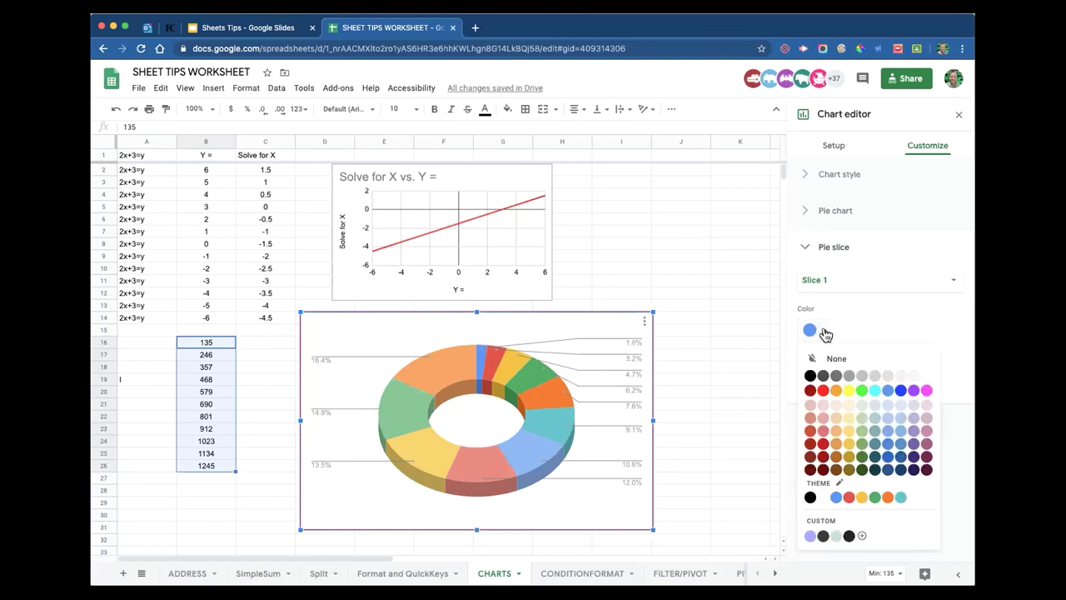
left_click(825, 333)
left_click(509, 366)
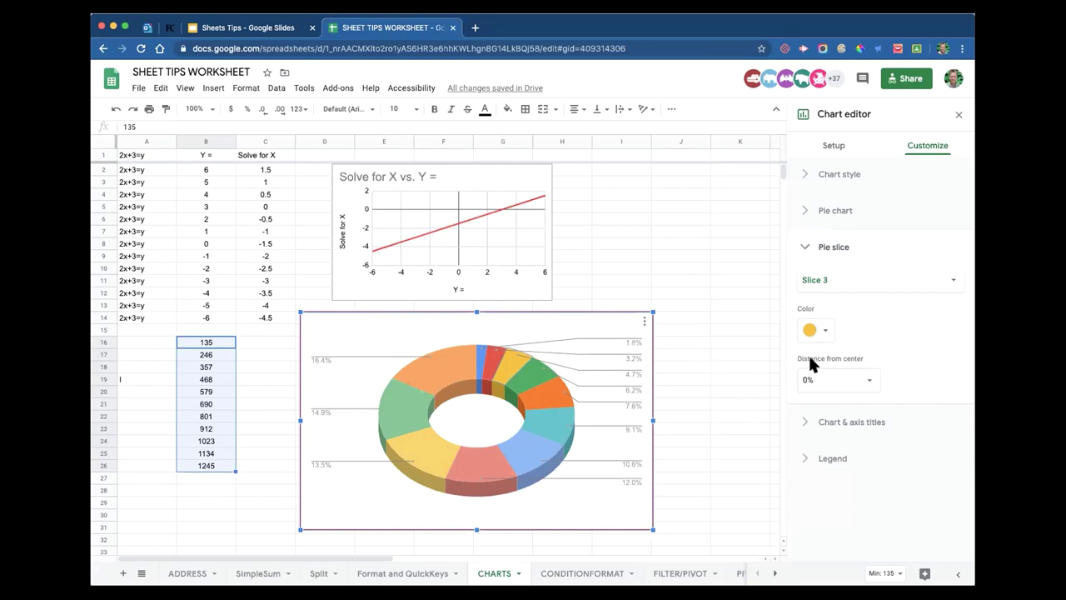
left_click(519, 383)
left_click(539, 401)
left_click(554, 423)
left_click(823, 332)
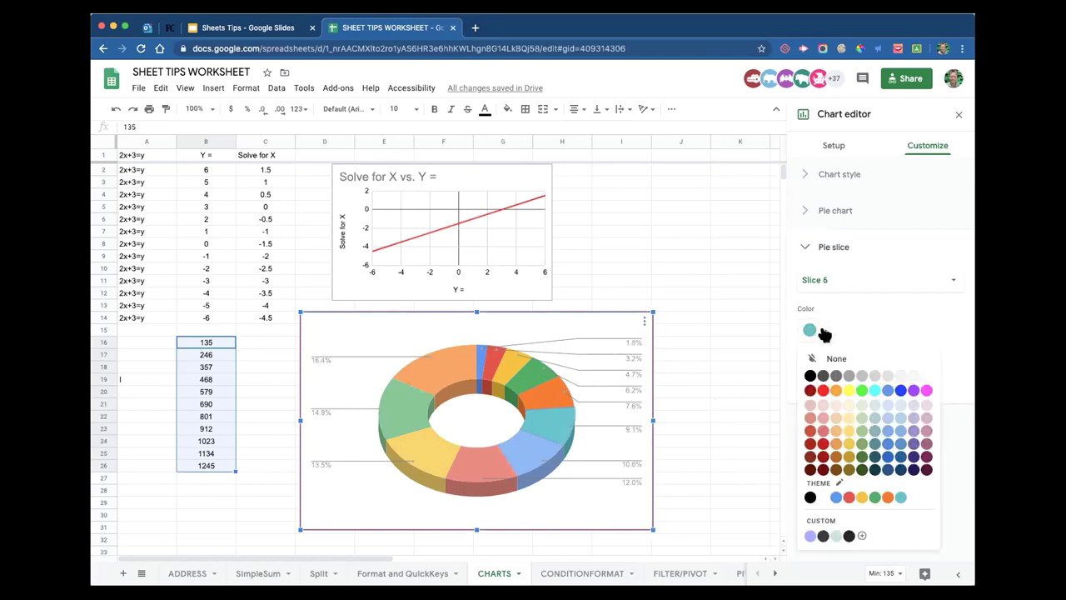
left_click(850, 431)
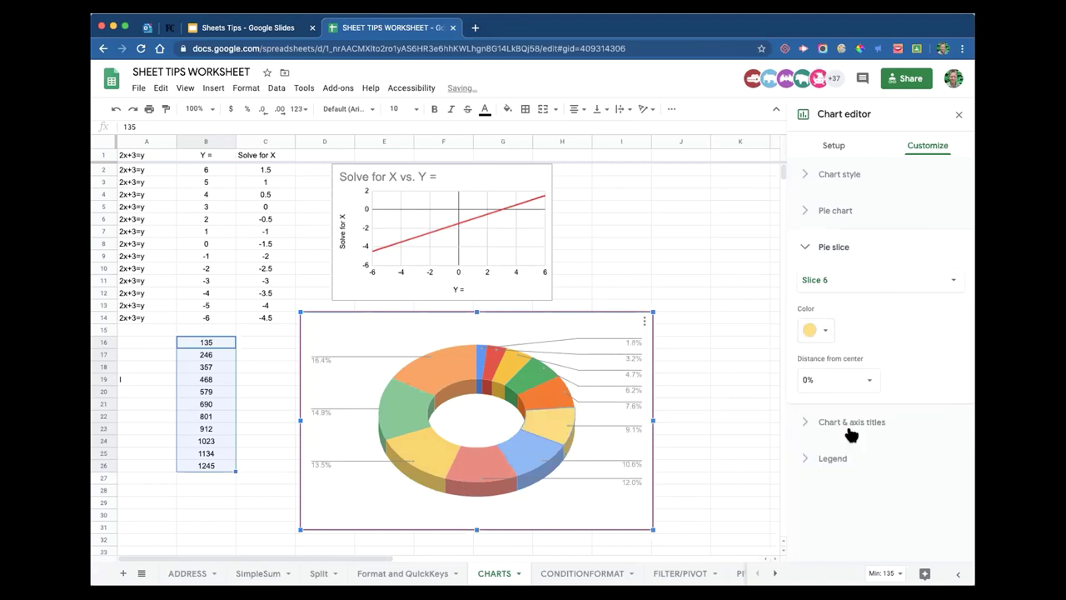
left_click(869, 383)
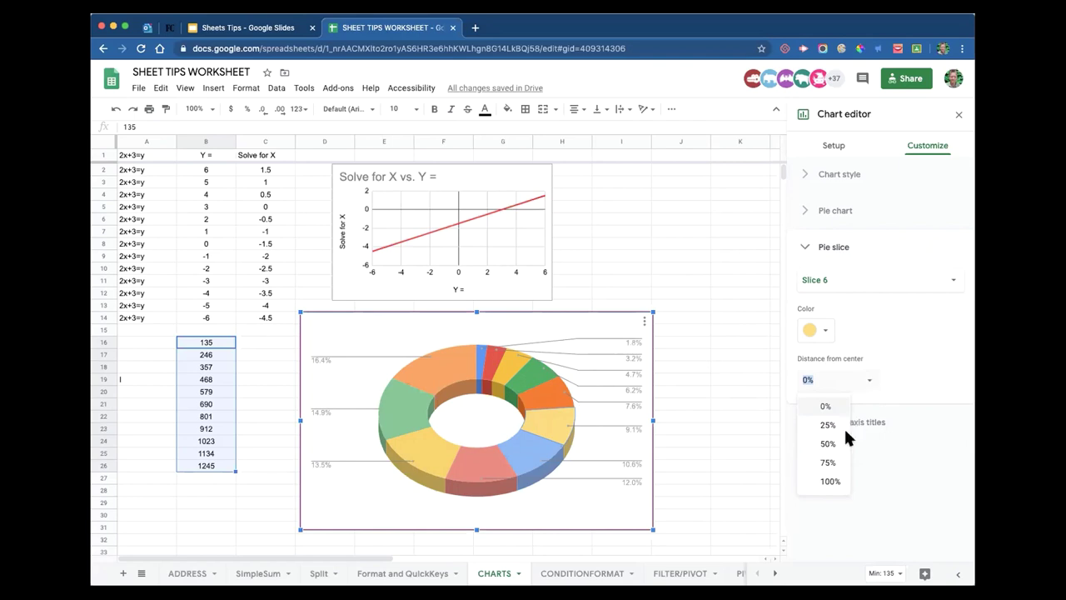
left_click(833, 463)
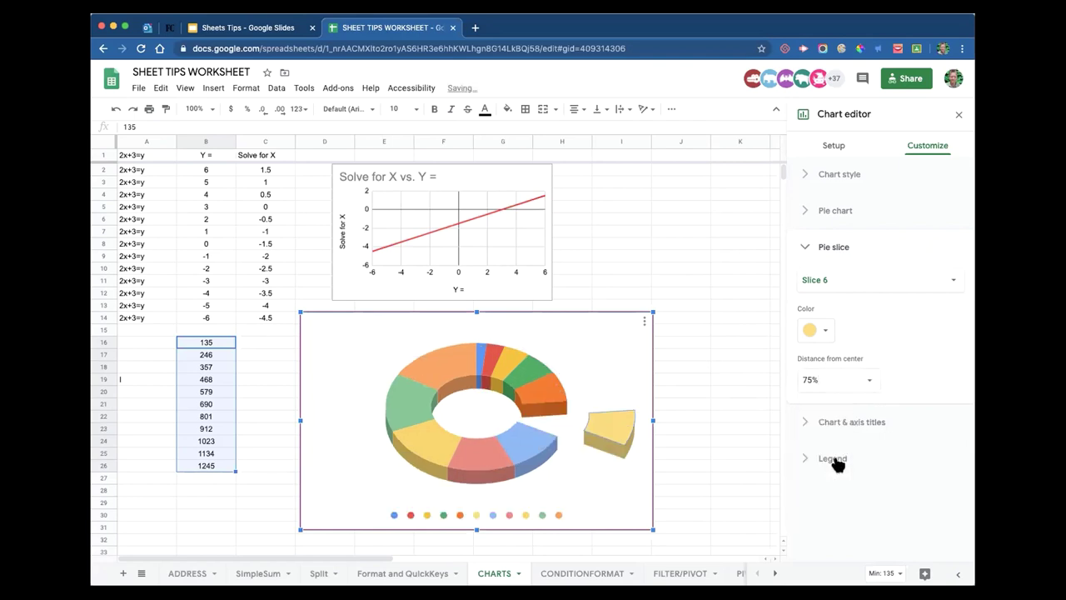
left_click(718, 408)
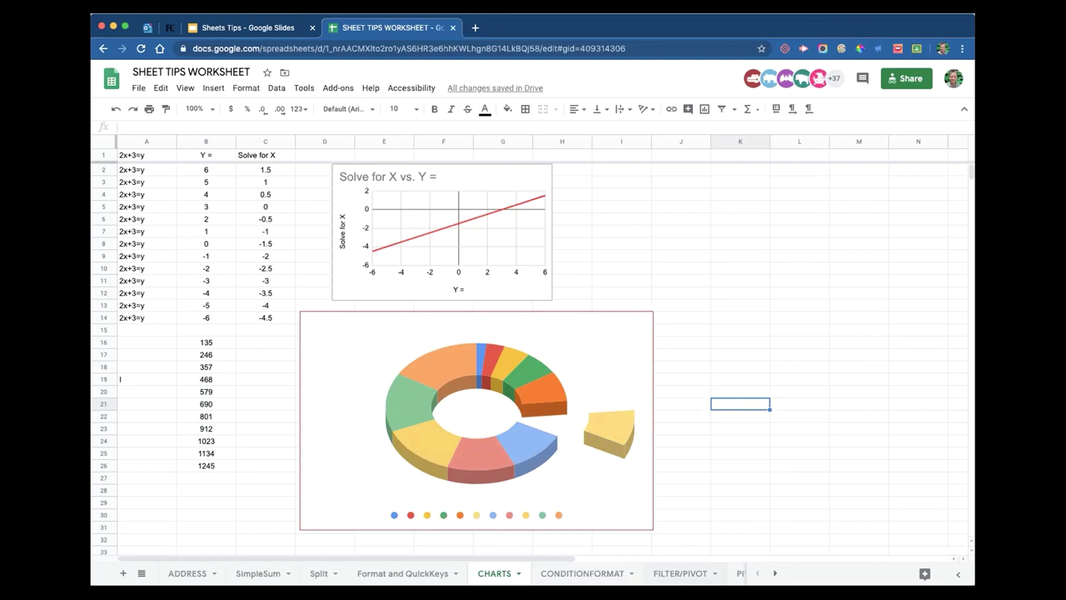
- On the FILTER/PIVOT sheet, close the Howard-only Filter 1 view so every test row shows
left_click(688, 573)
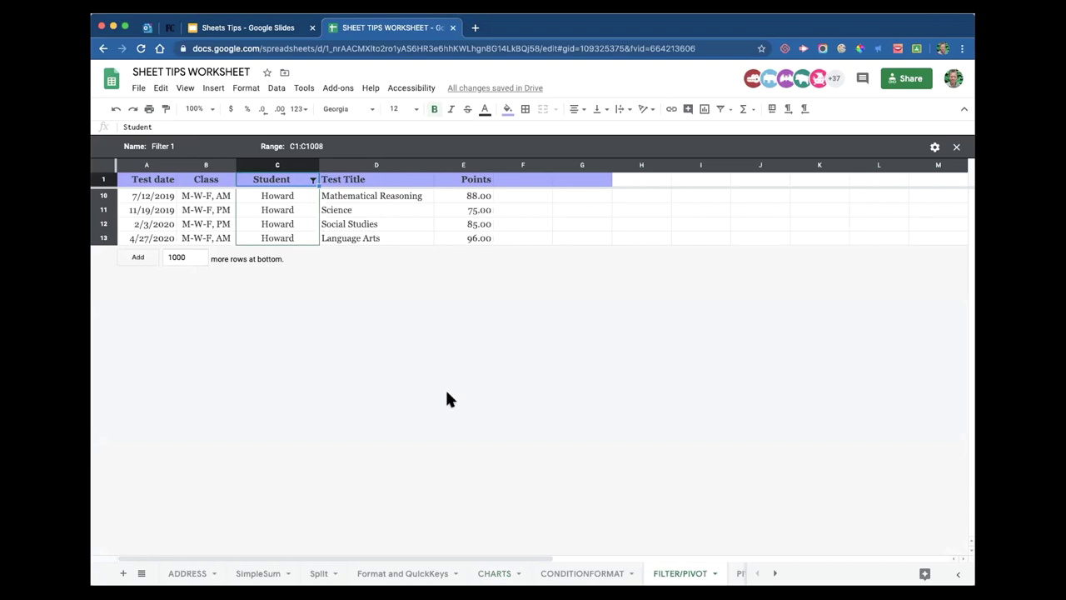
key("ctrl+End")
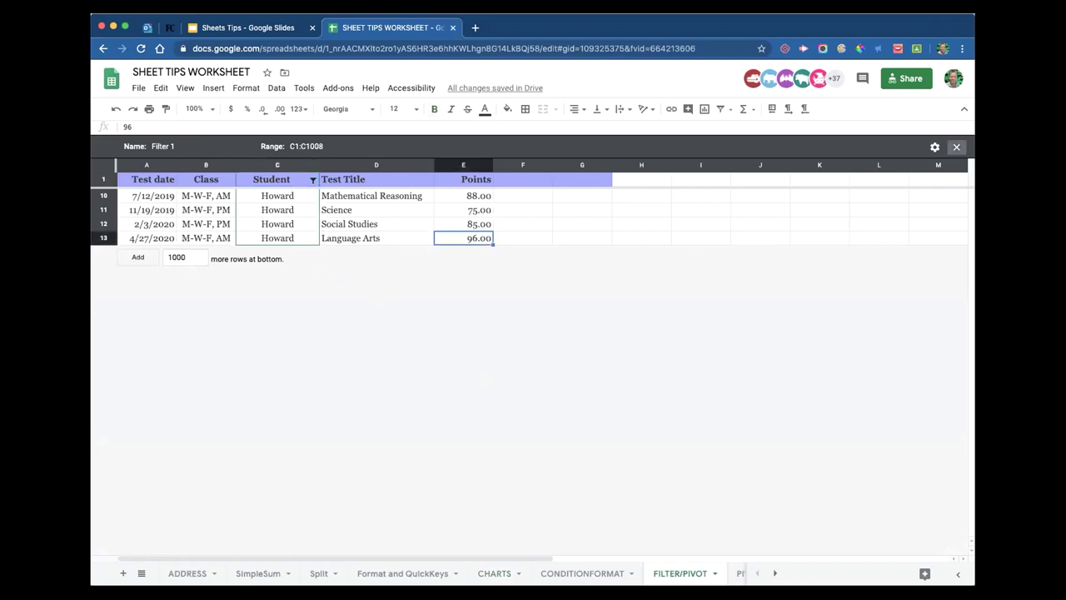
left_click(956, 147)
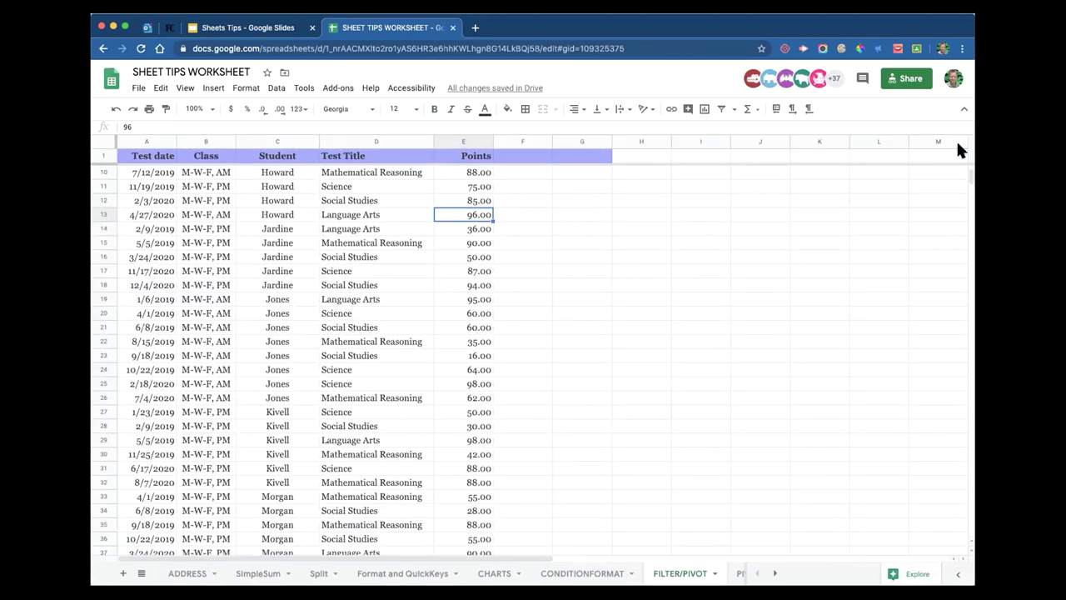
scroll(625, 244, "up", 3)
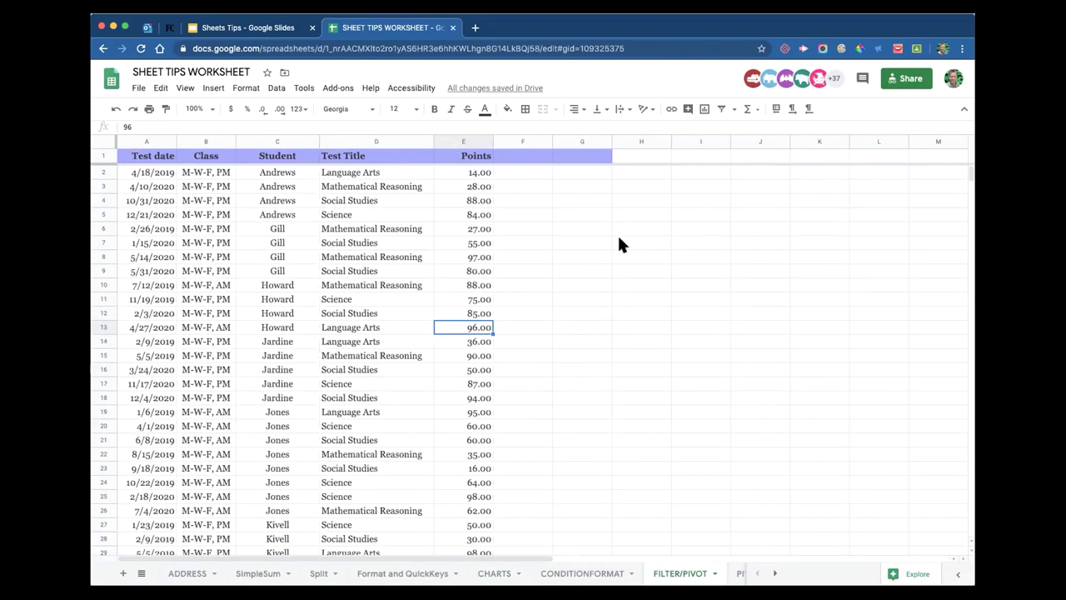
scroll(269, 308, "down", 12)
scroll(316, 301, "up", 12)
left_click(393, 139)
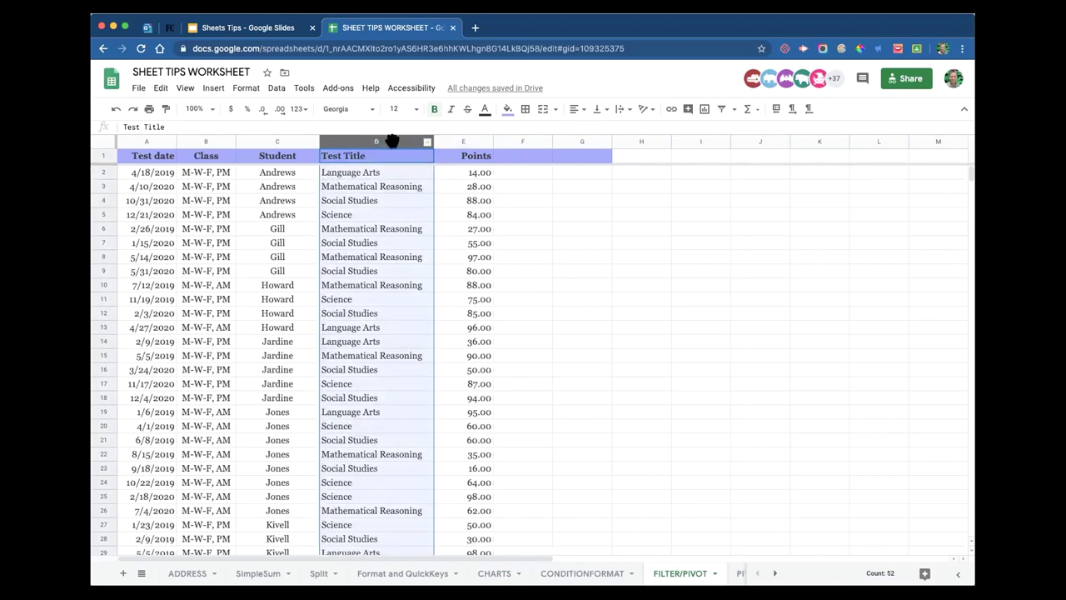
- Create Filter 2 and filter the Test Title column to Language Arts only
left_click(736, 112)
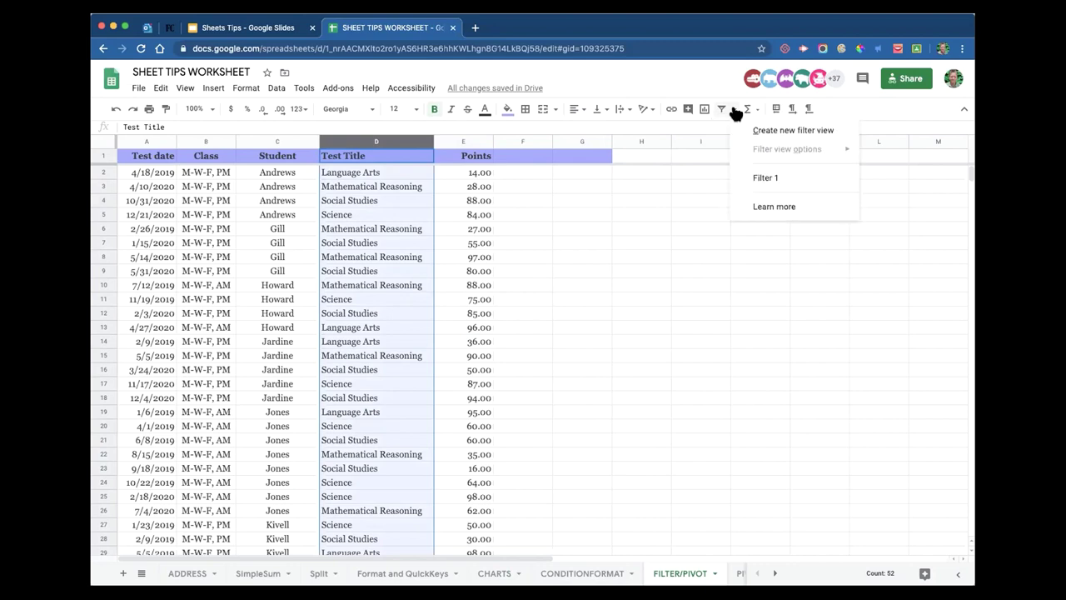
left_click(762, 129)
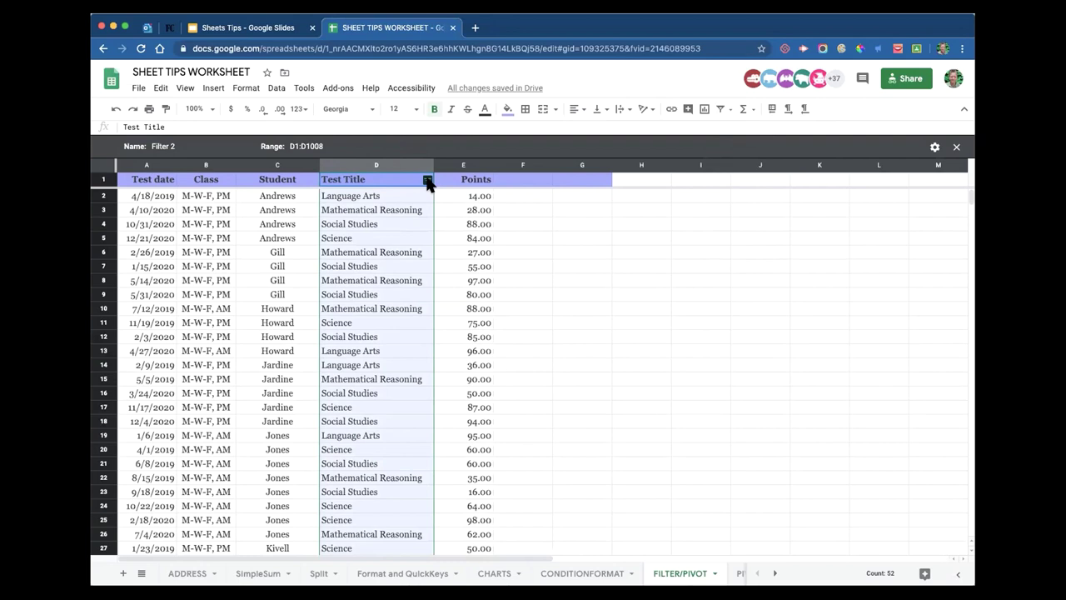
left_click(426, 181)
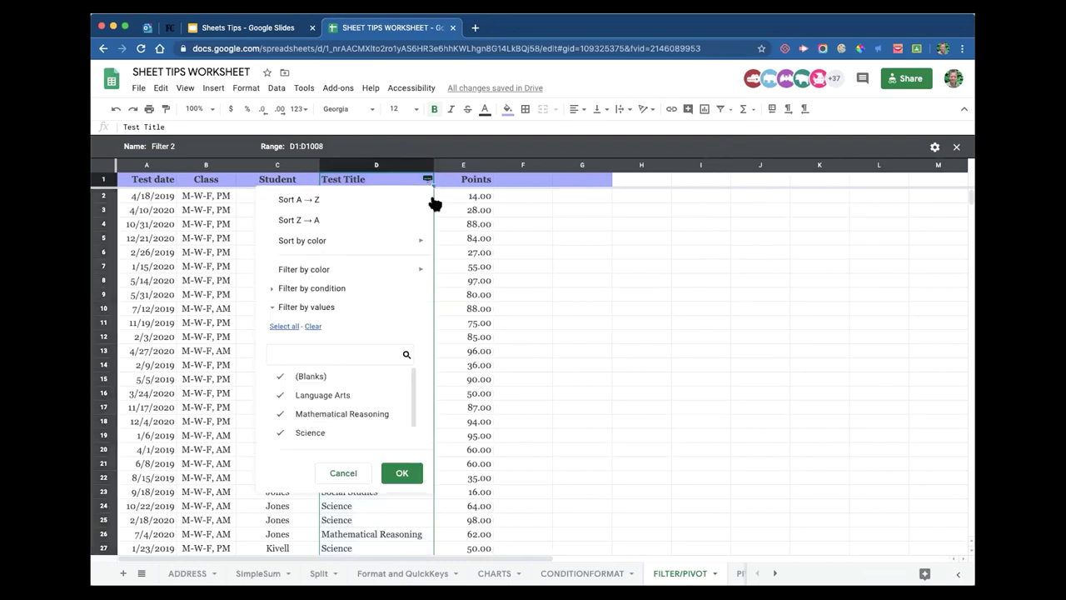
left_click(281, 395)
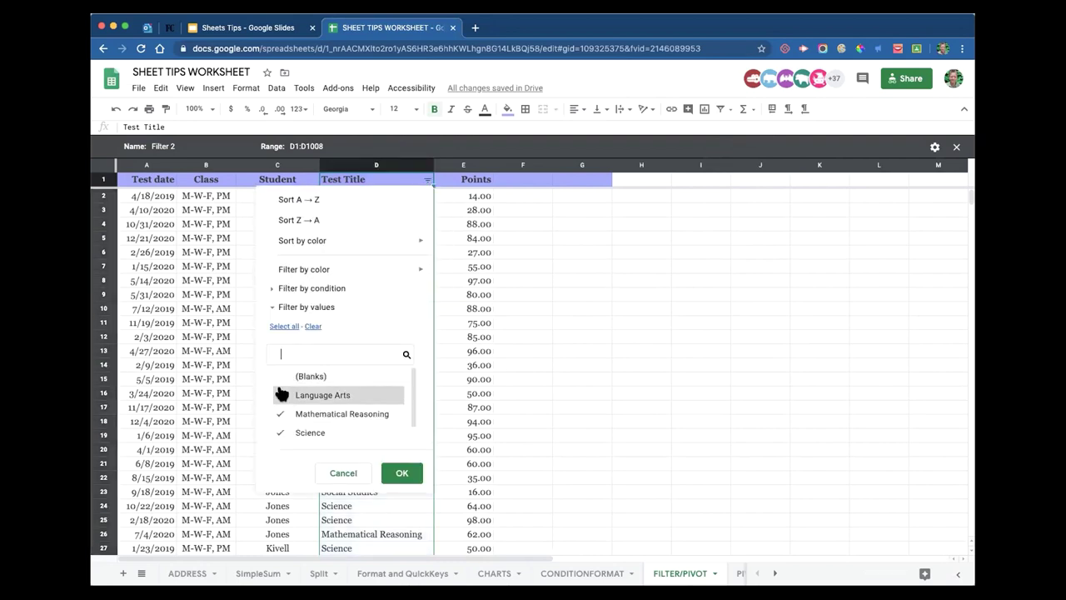
left_click(281, 414)
left_click(281, 433)
scroll(301, 415, "down", 1)
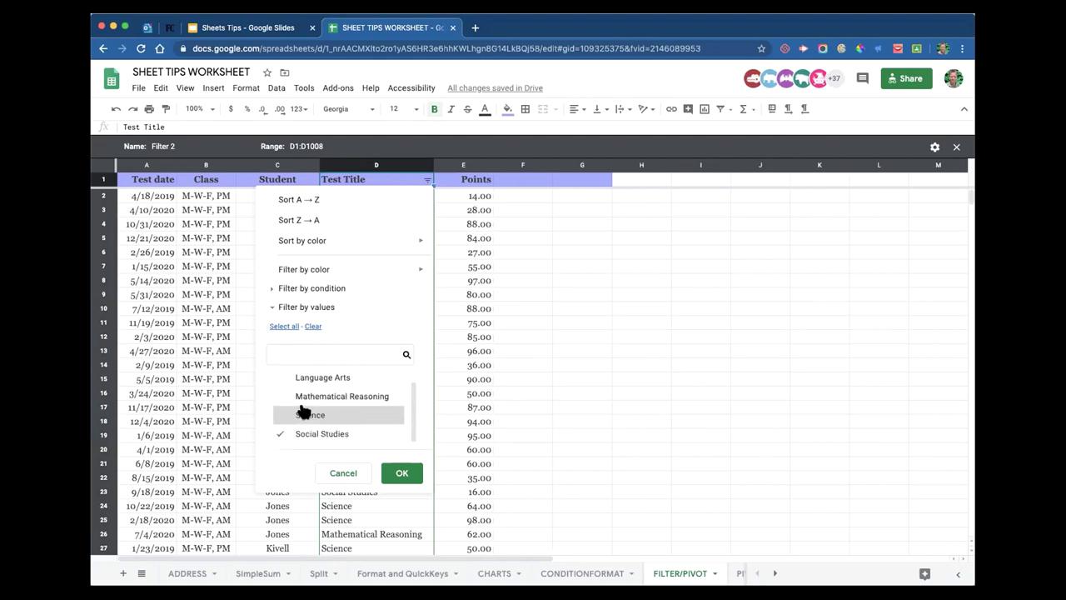
left_click(283, 434)
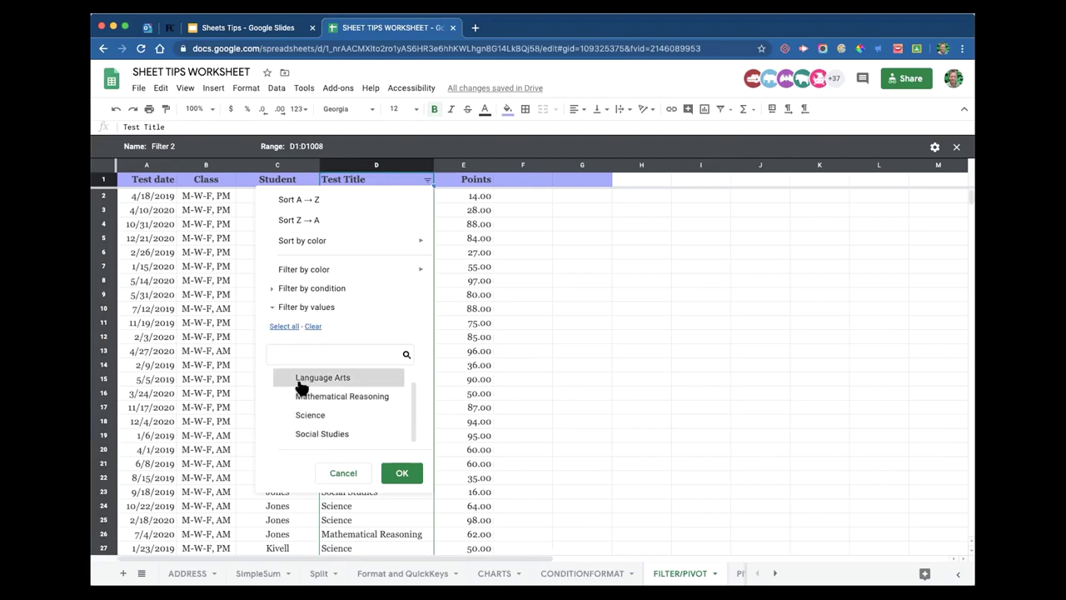
scroll(302, 379, "up", 1)
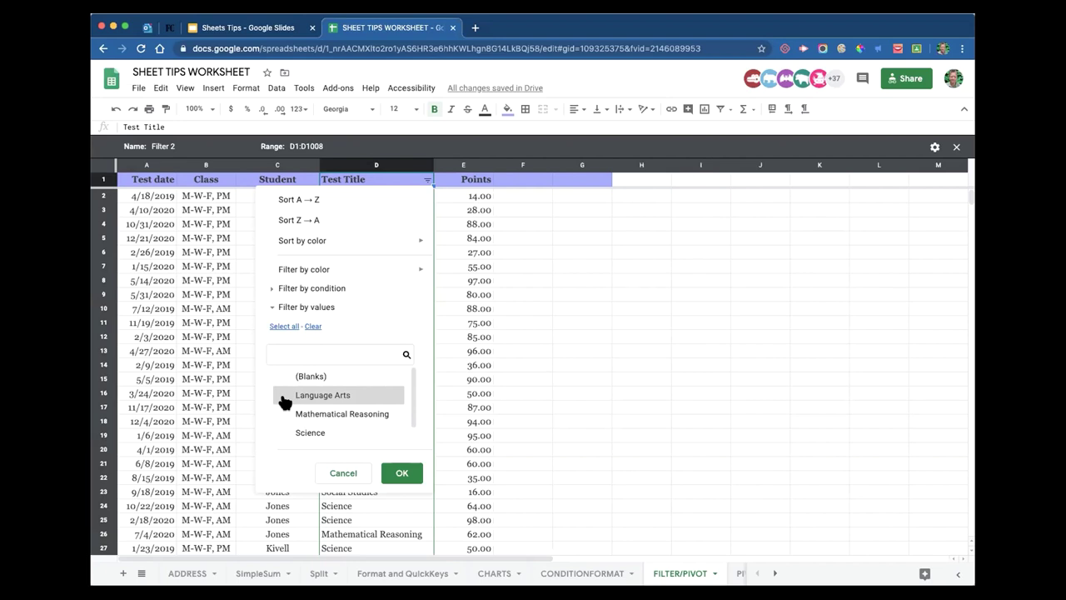
left_click(284, 398)
left_click(402, 475)
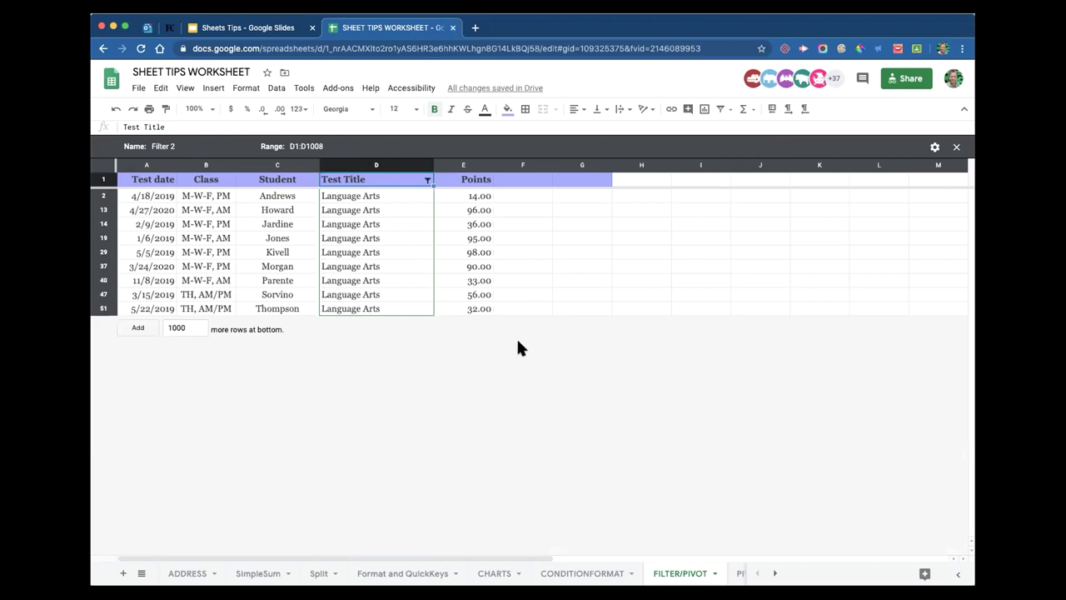
left_click(479, 336)
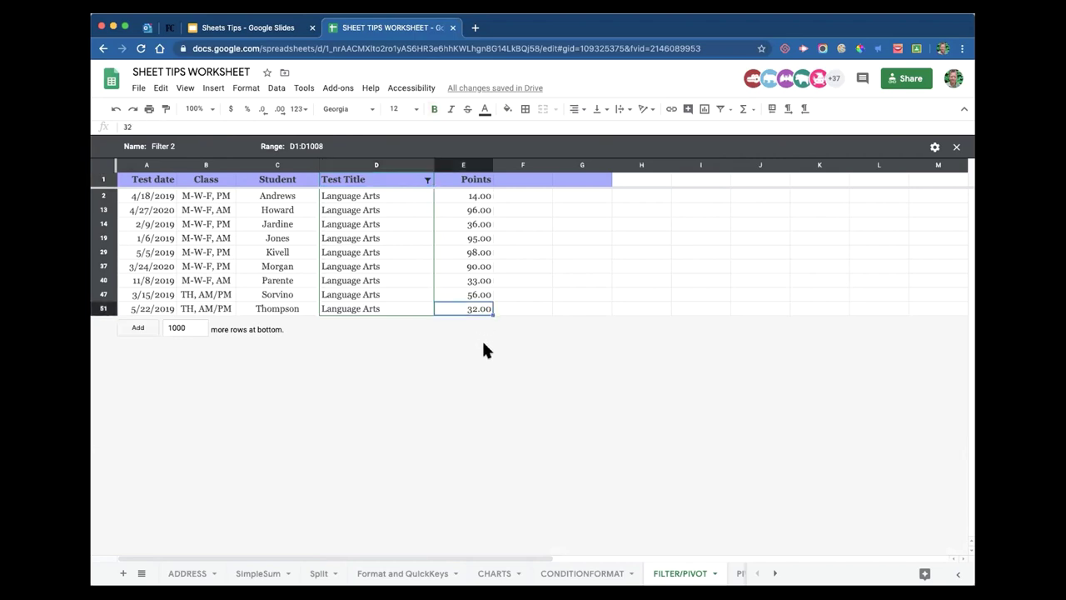
left_click(646, 304)
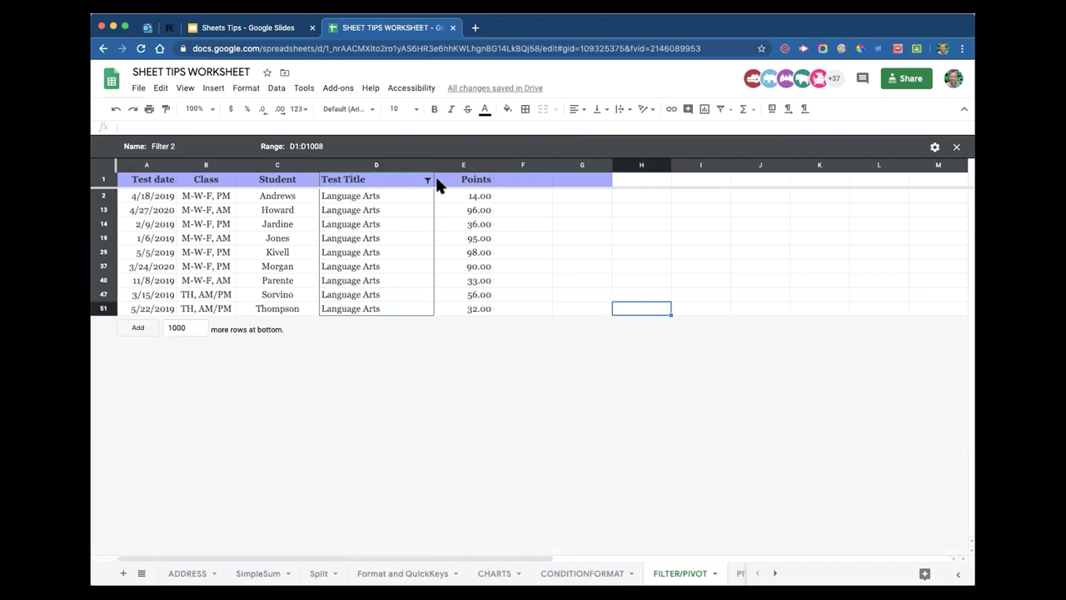
- Close the Language Arts view and create a new view showing only Science and Social Studies
left_click(956, 146)
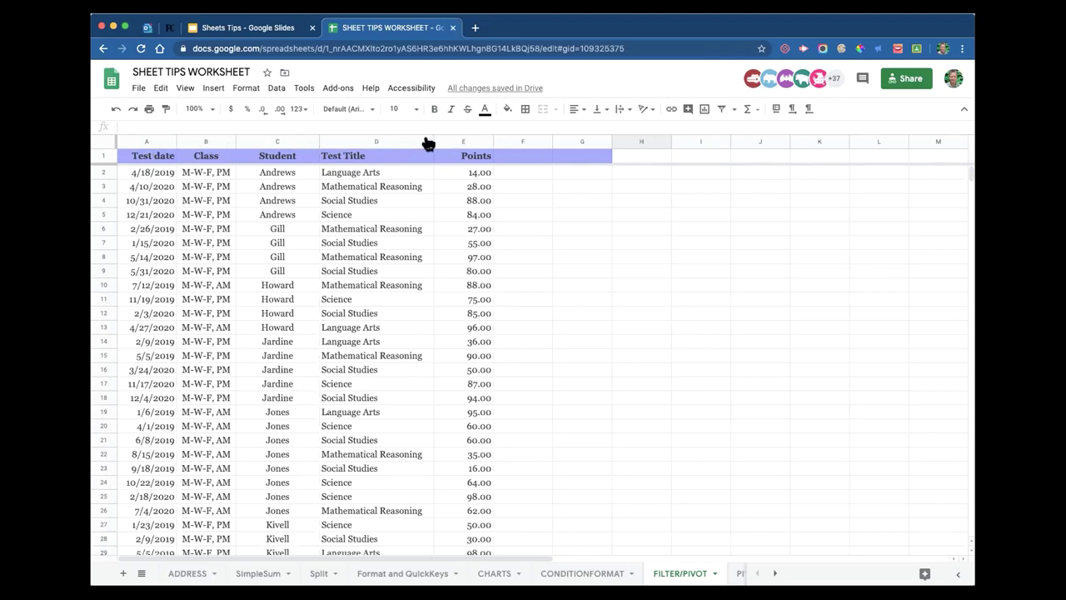
left_click(415, 140)
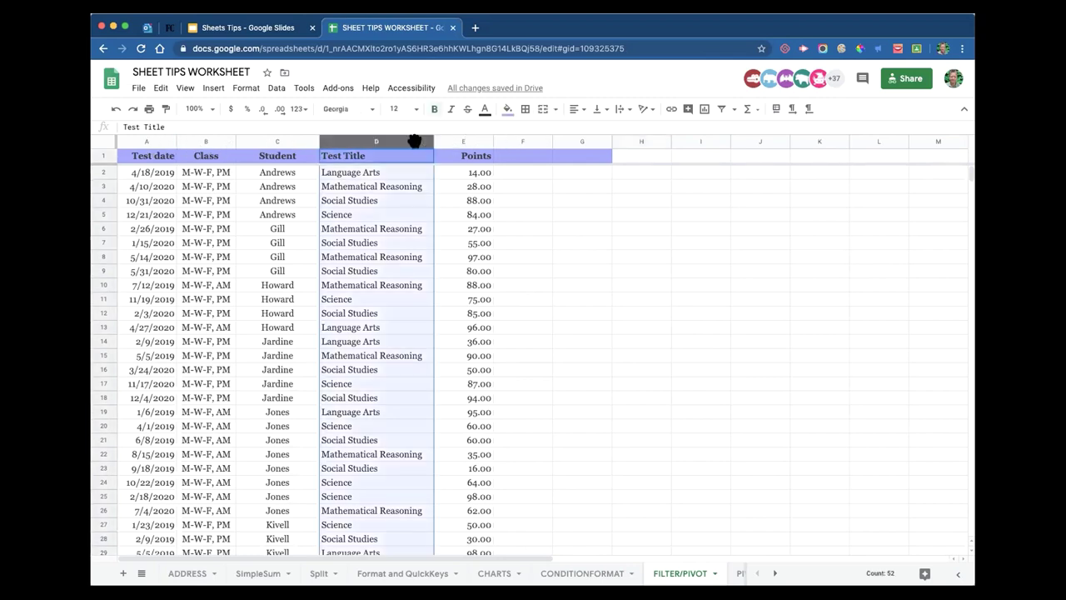
left_click(734, 109)
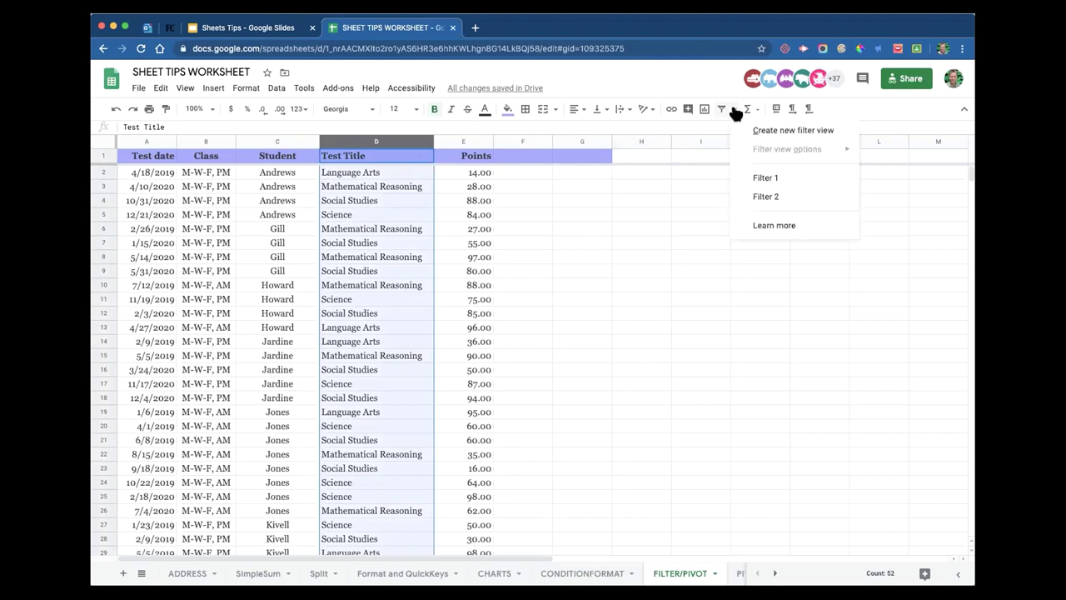
left_click(789, 130)
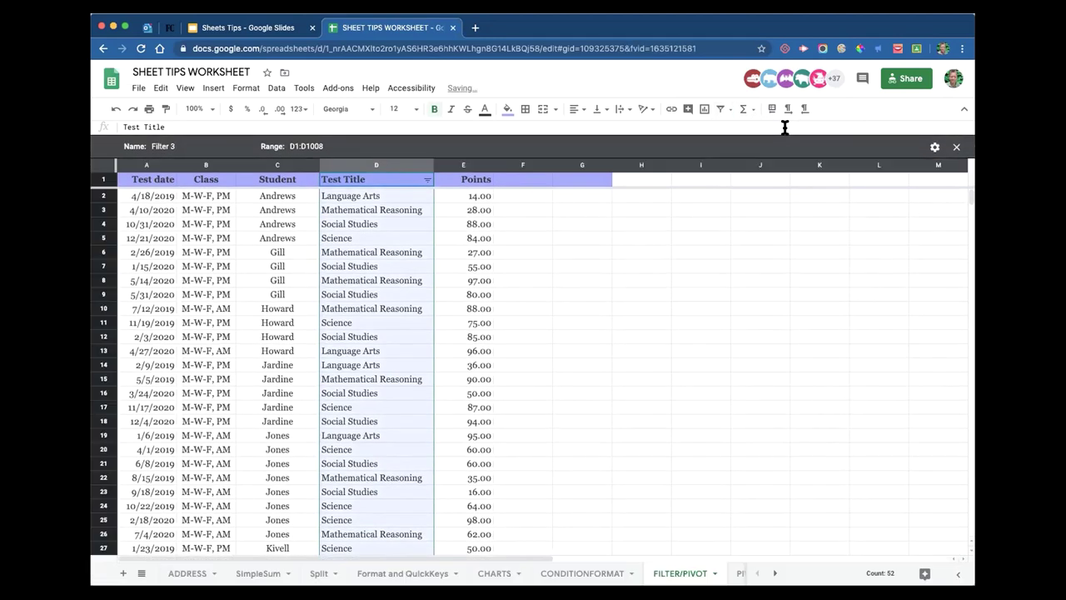
left_click(428, 181)
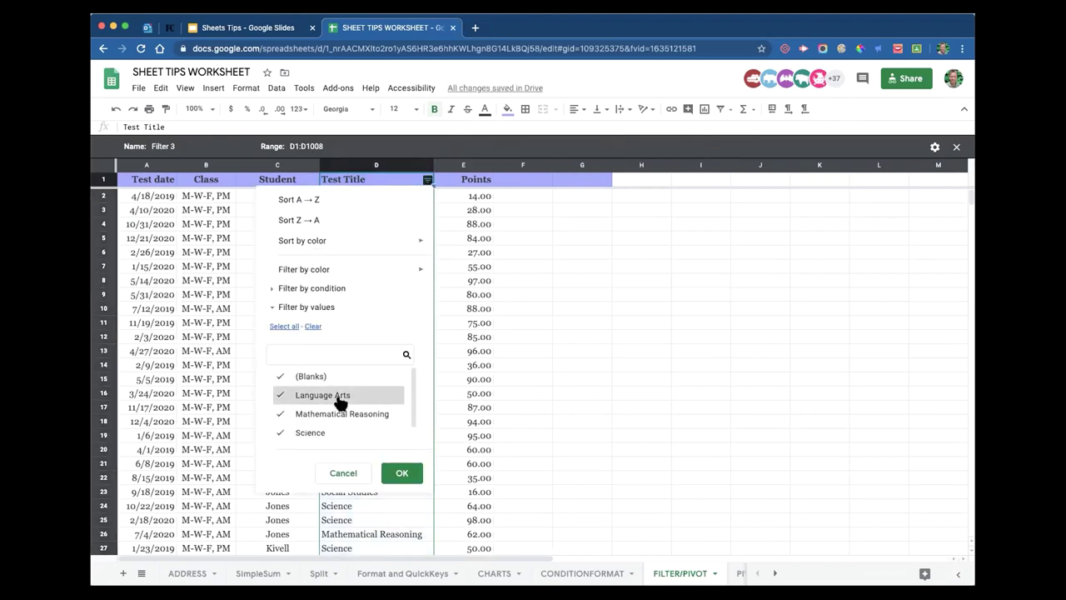
scroll(306, 392, "down", 1)
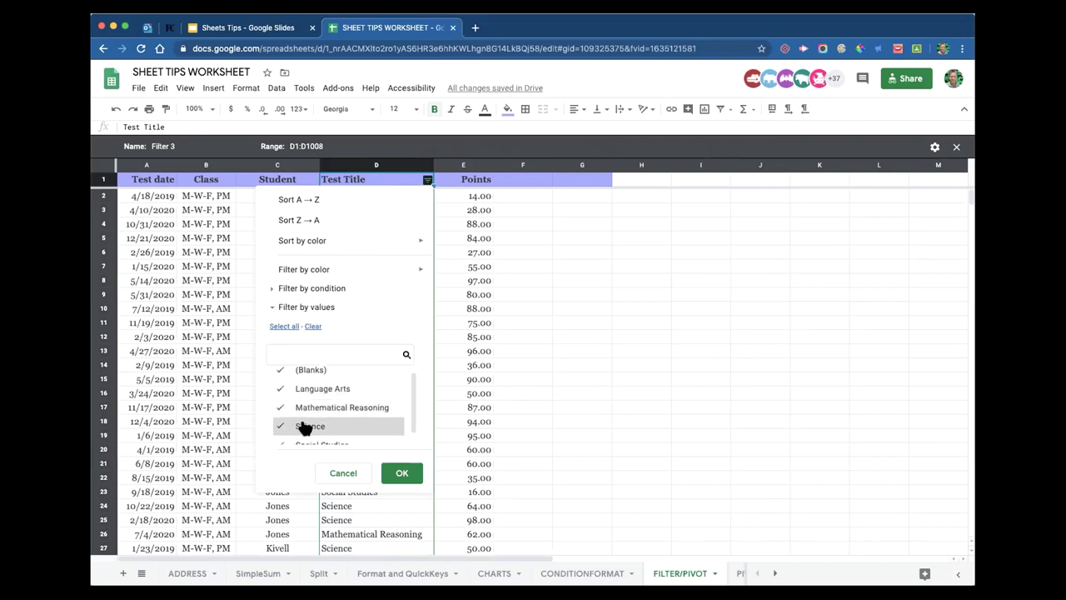
scroll(325, 425, "down", 1)
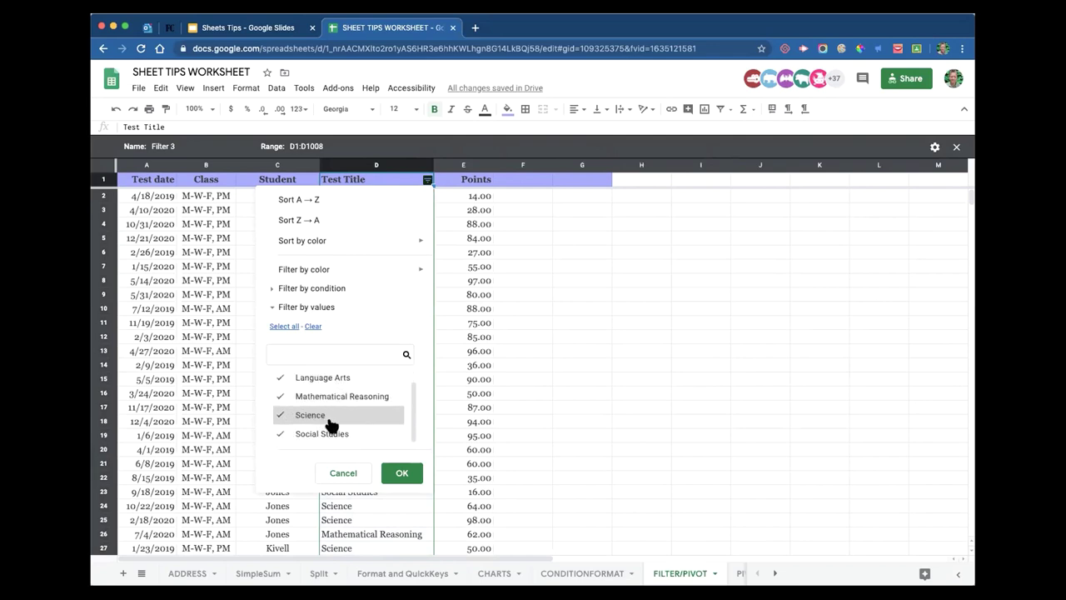
left_click(280, 414)
left_click(281, 377)
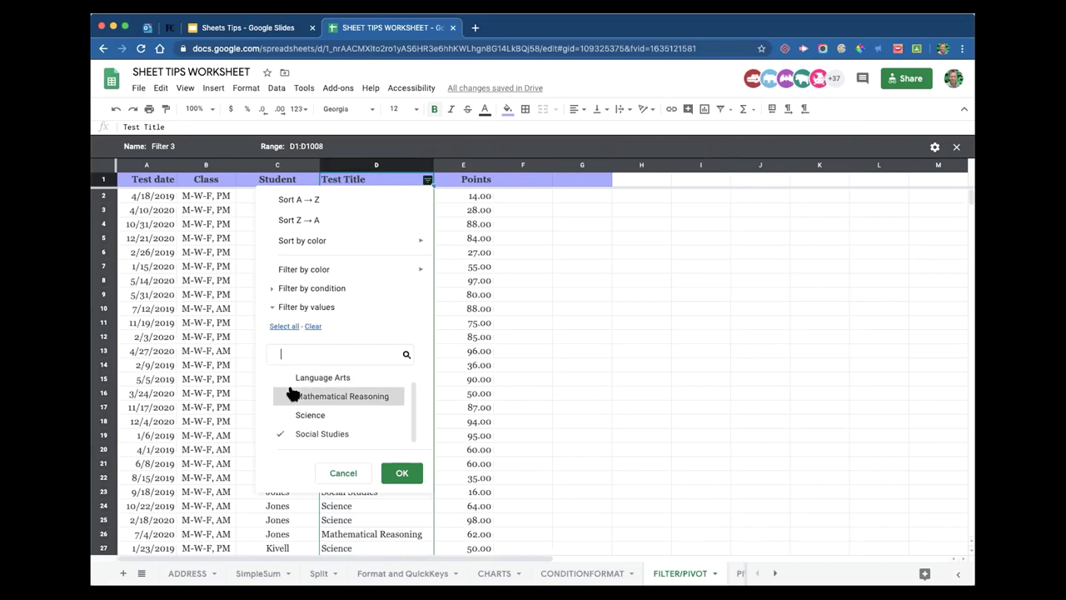
left_click(282, 416)
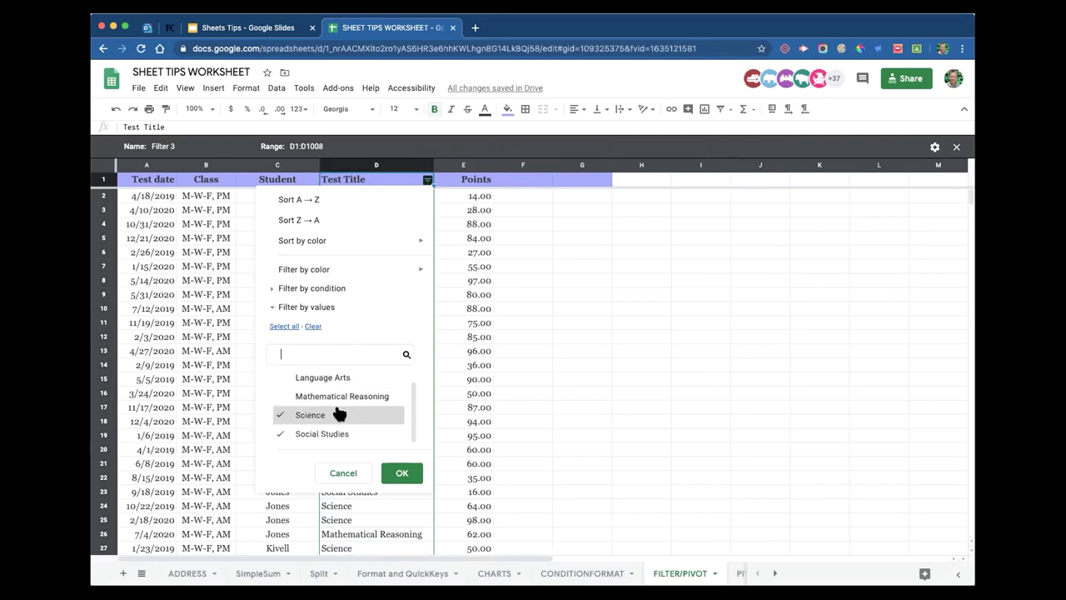
left_click(401, 473)
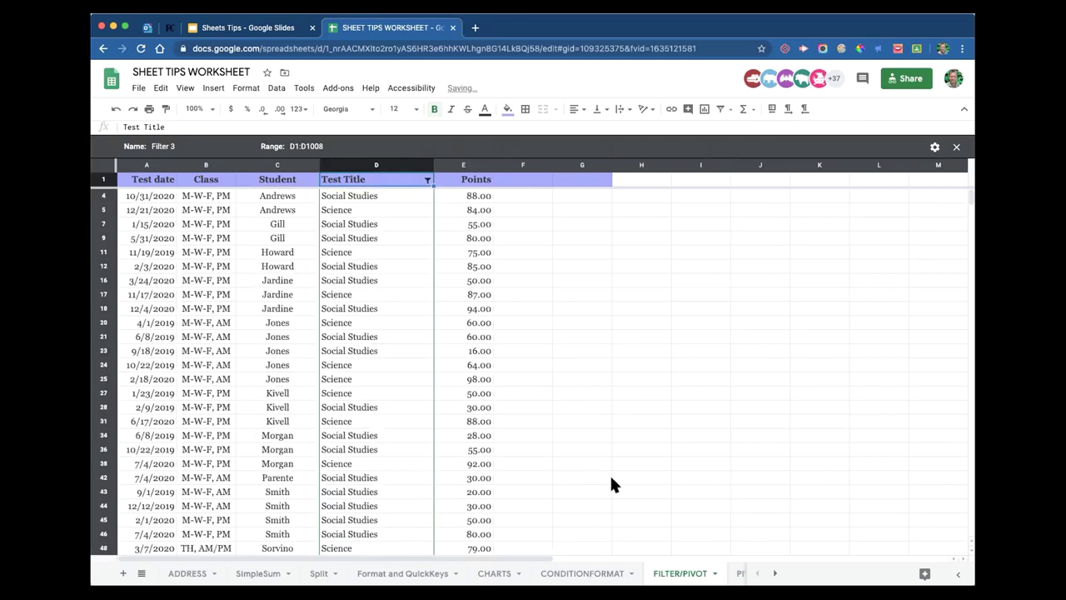
- Sort the filter view A to Z by Test Title and exclude blank rows
scroll(581, 341, "down", 5)
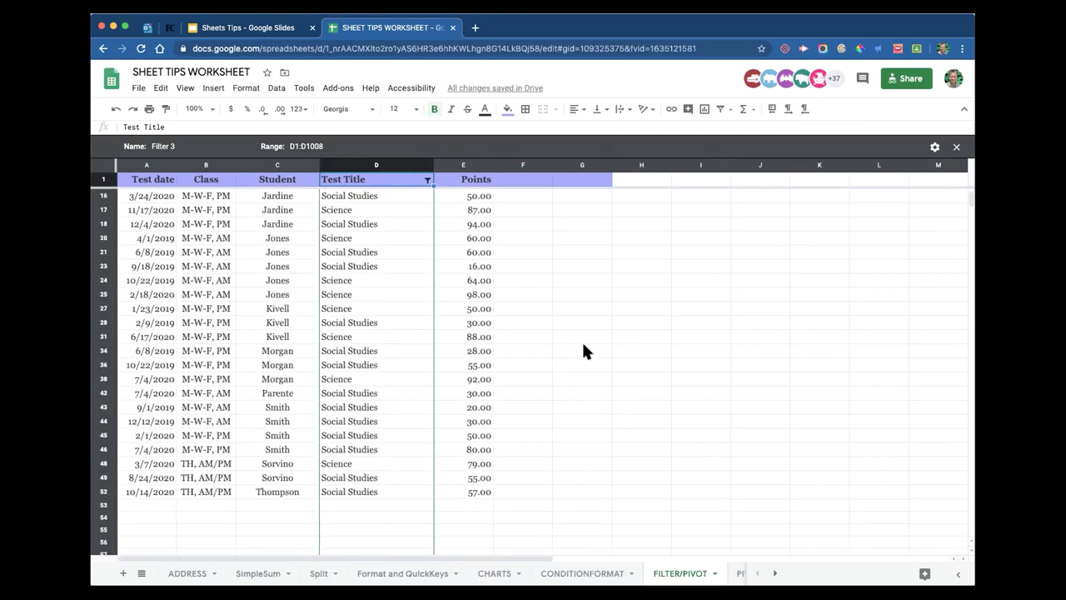
scroll(582, 341, "up", 5)
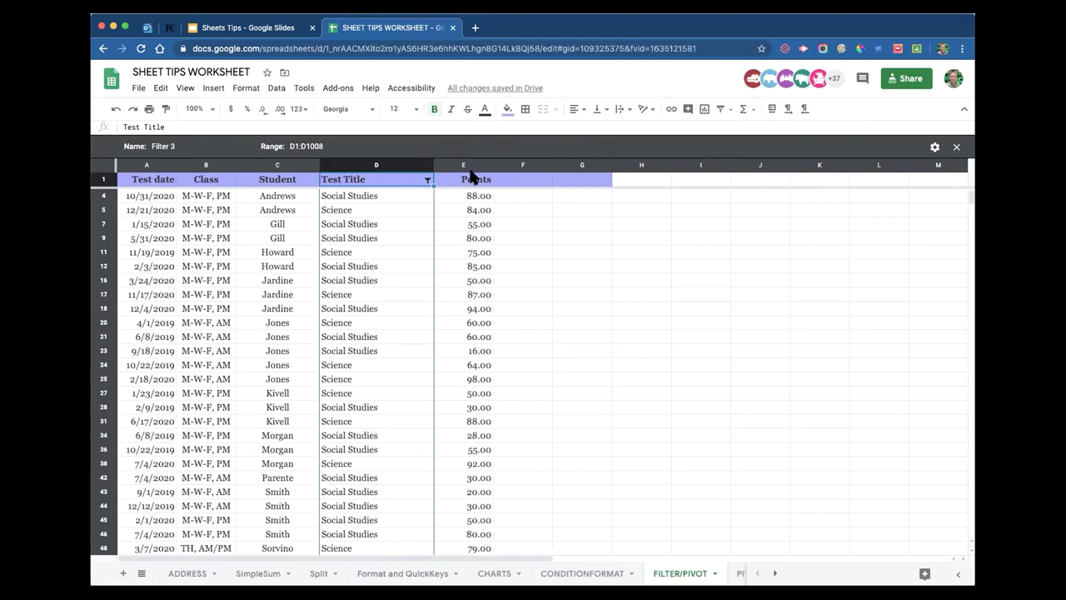
right_click(426, 168)
left_click(498, 361)
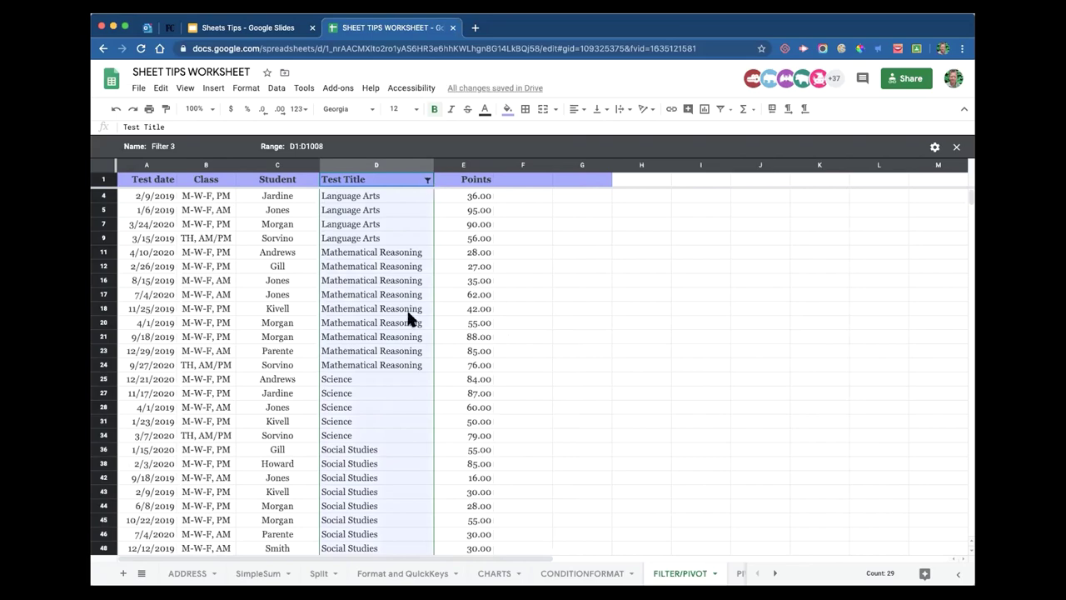
scroll(408, 313, "down", 3)
scroll(408, 314, "up", 3)
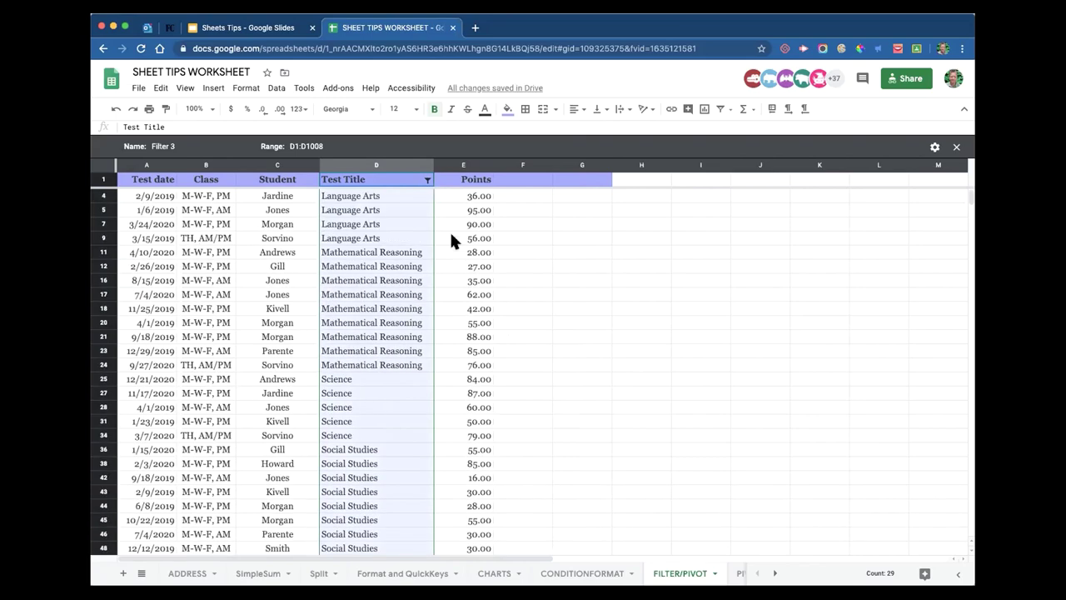
left_click(427, 181)
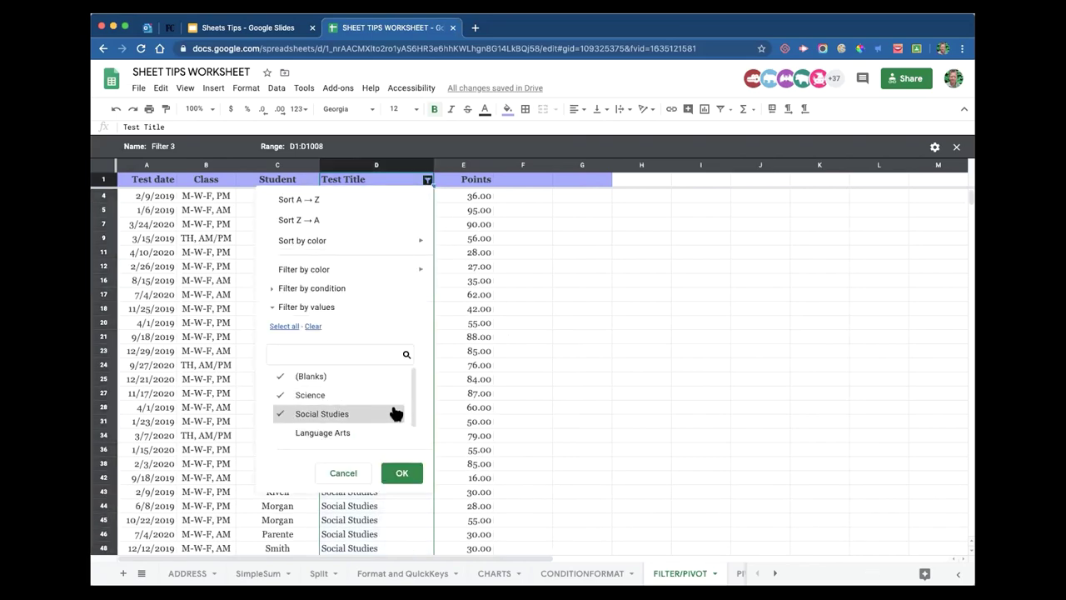
left_click(301, 377)
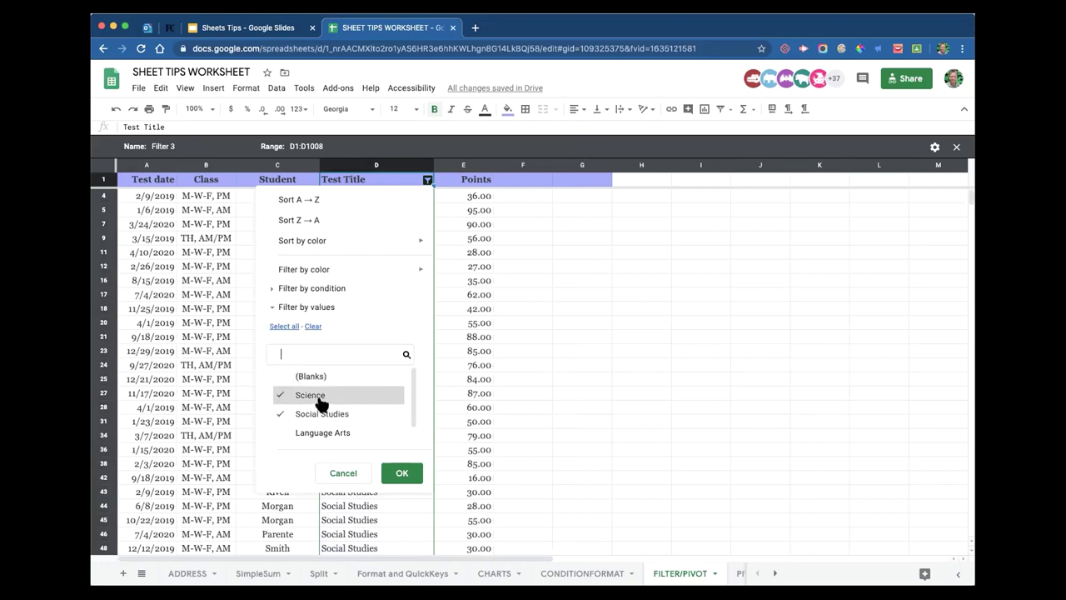
scroll(319, 402, "down", 1)
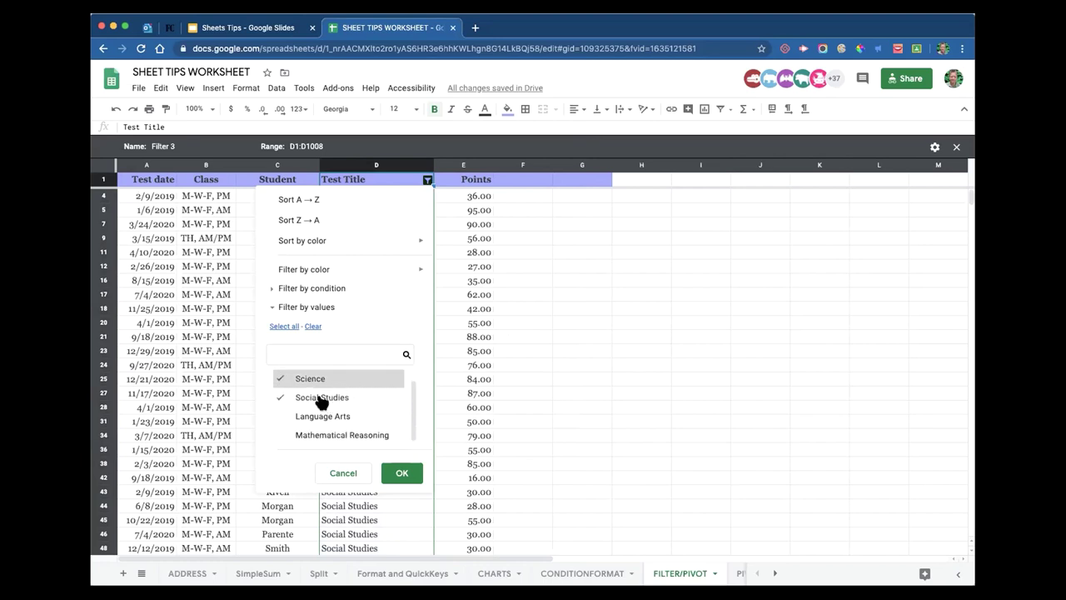
left_click(400, 473)
left_click(676, 379)
scroll(606, 352, "down", 2)
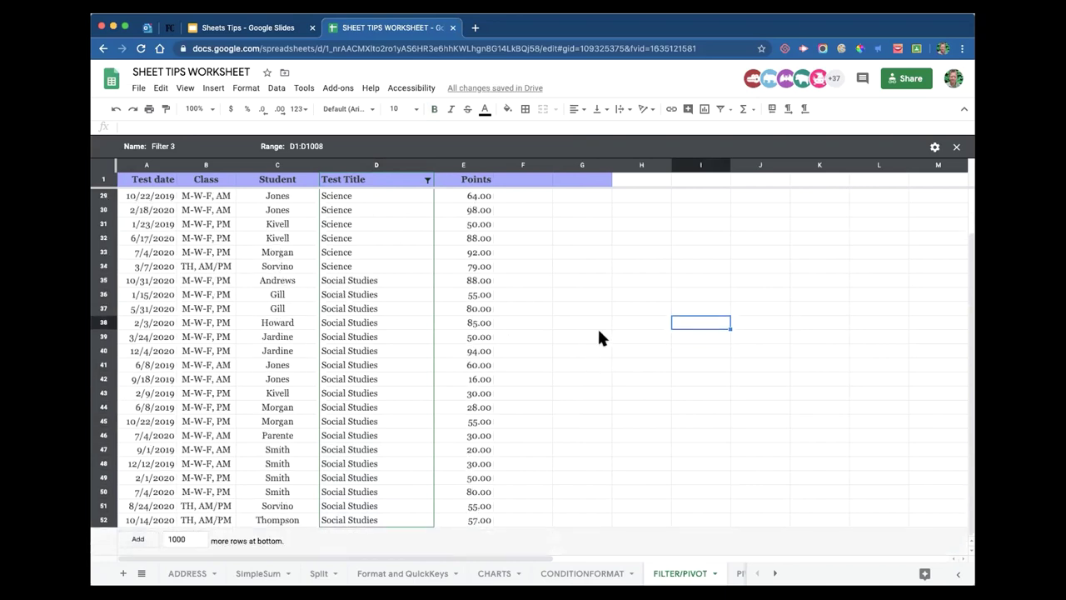
scroll(600, 336, "up", 2)
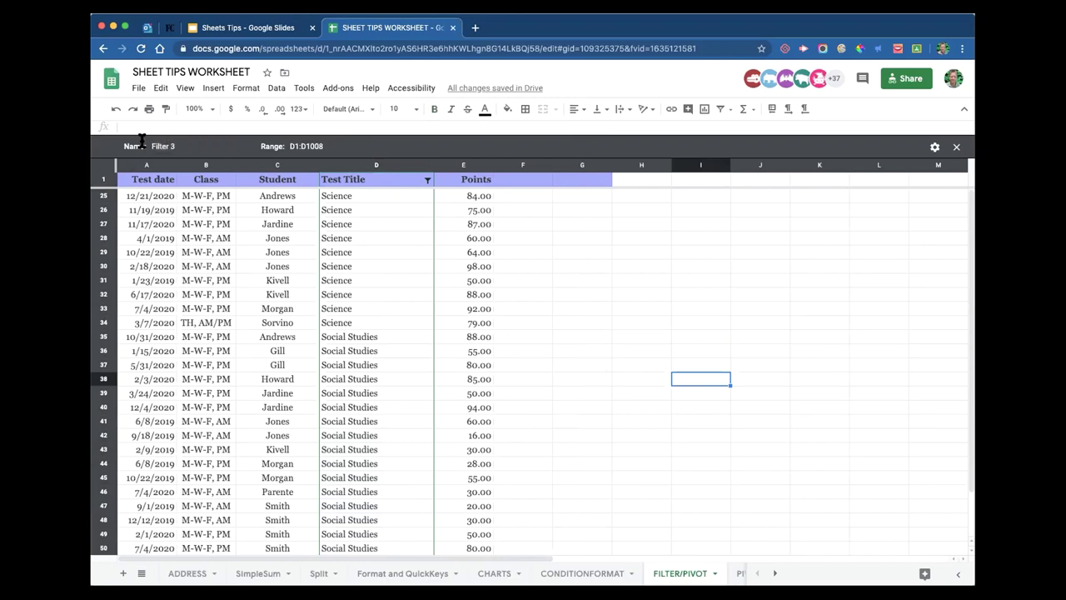
- Rename the filter view to 'Test Type Filter'
left_click(208, 146)
key("BackSpace")
key("BackSpace")
key("BackSpace")
key("BackSpace")
key("BackSpace")
key("BackSpace")
key("BackSpace")
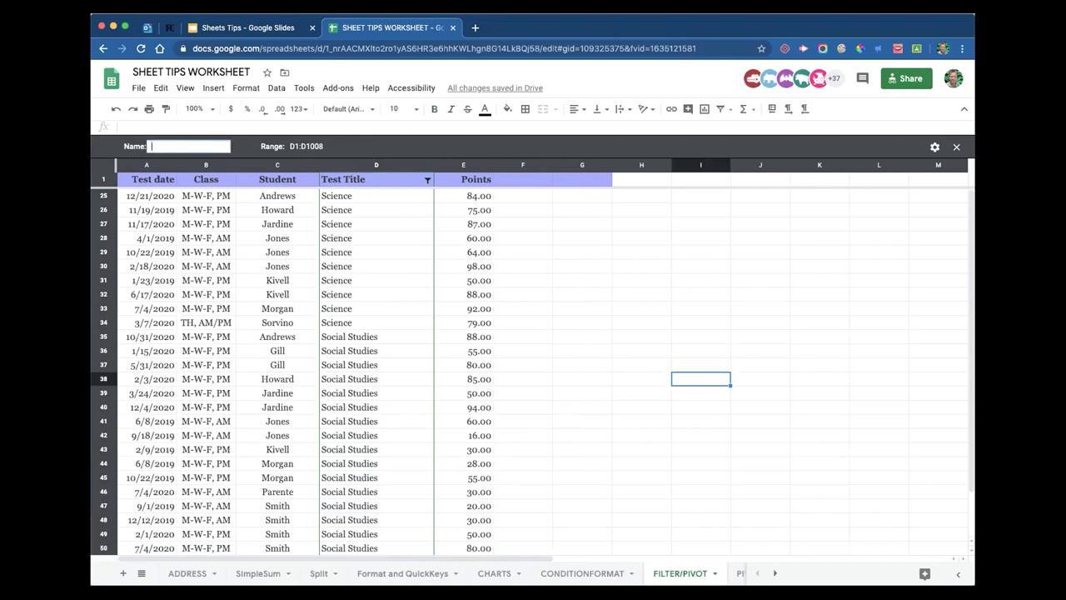
type("TESt")
key("BackSpace")
key("BackSpace")
key("BackSpace")
type("et")
type("st Type")
type(" Filter")
left_click(635, 238)
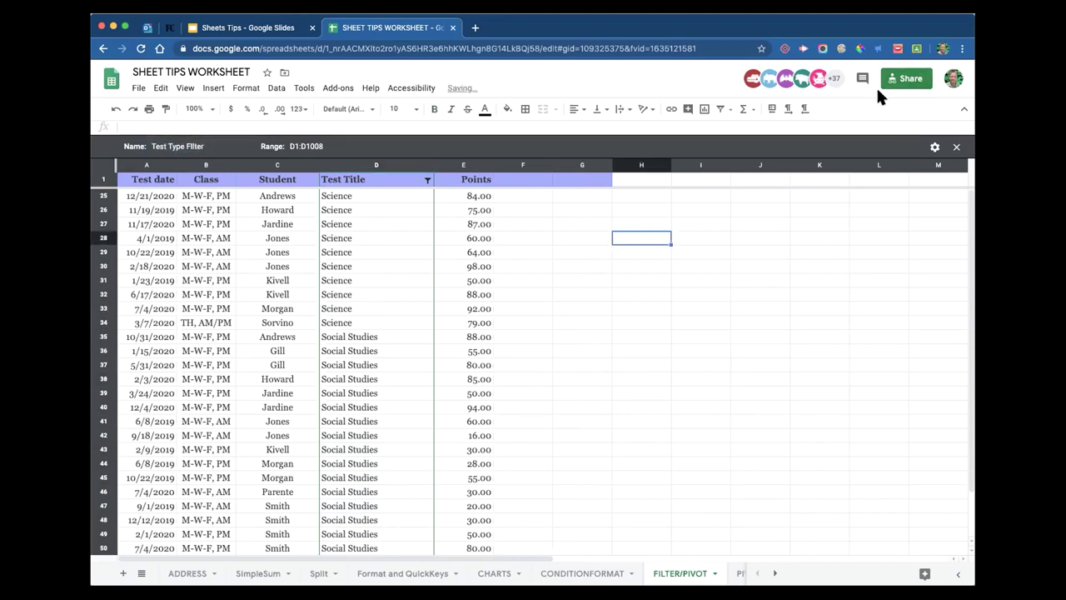
- In the Filter 1 view, change the Student filter from Howard to Andrews
left_click(729, 109)
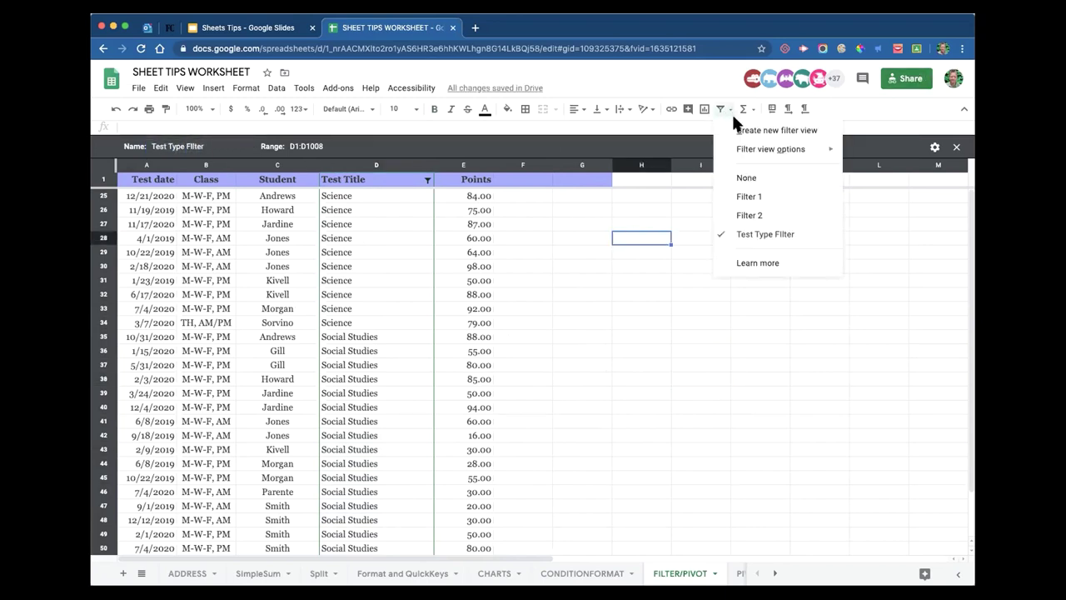
left_click(752, 196)
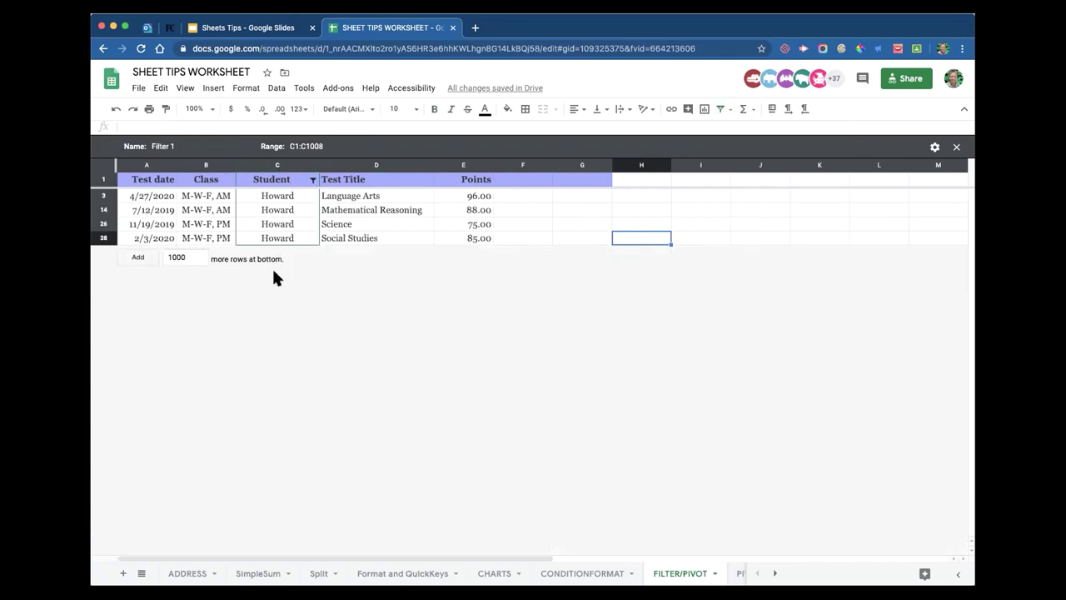
left_click(312, 181)
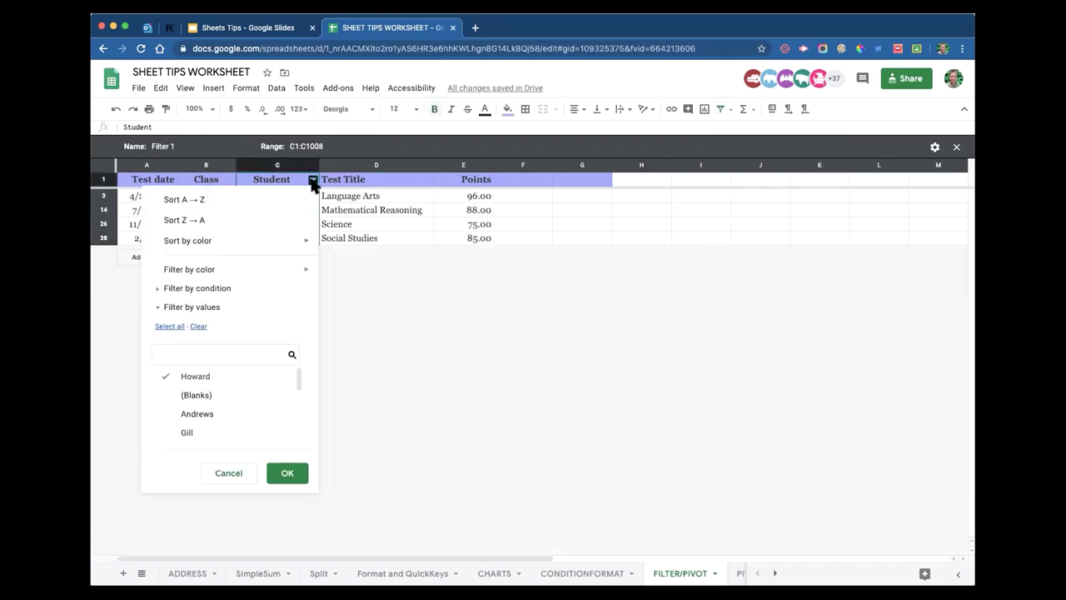
left_click(175, 414)
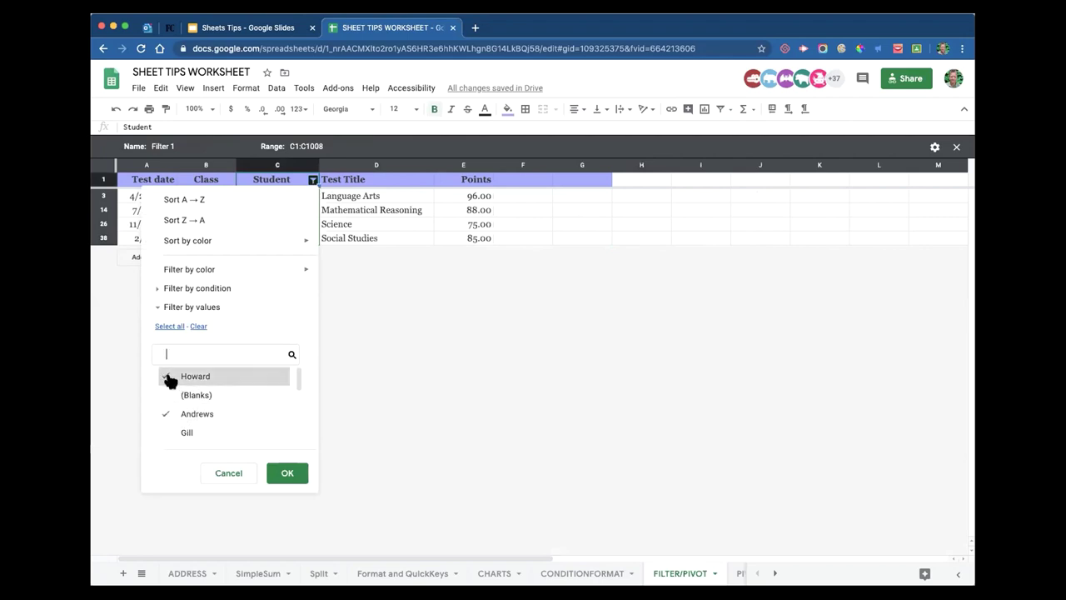
left_click(166, 376)
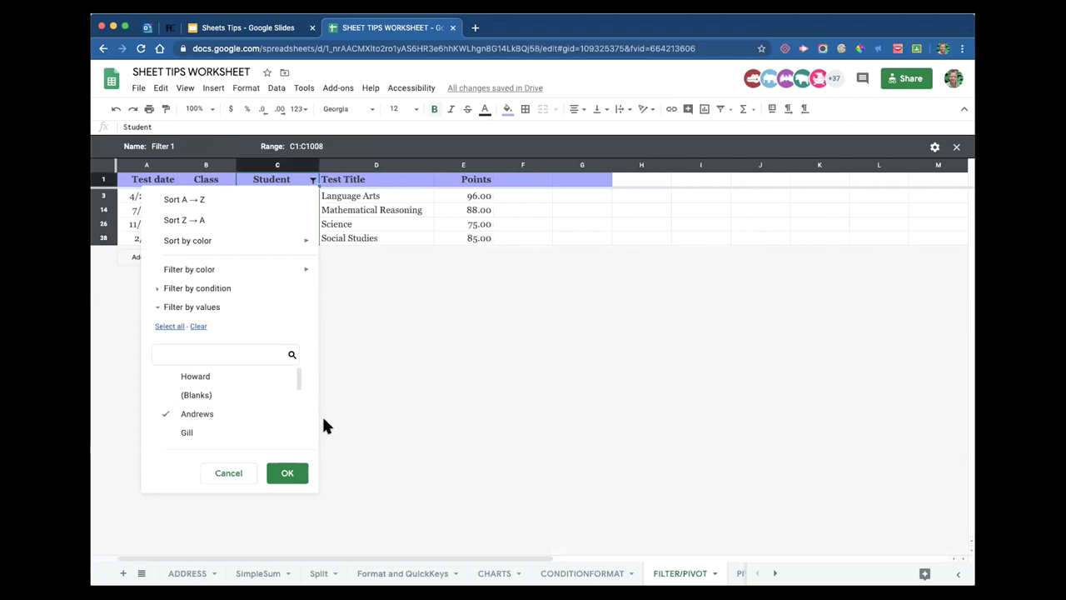
left_click(285, 473)
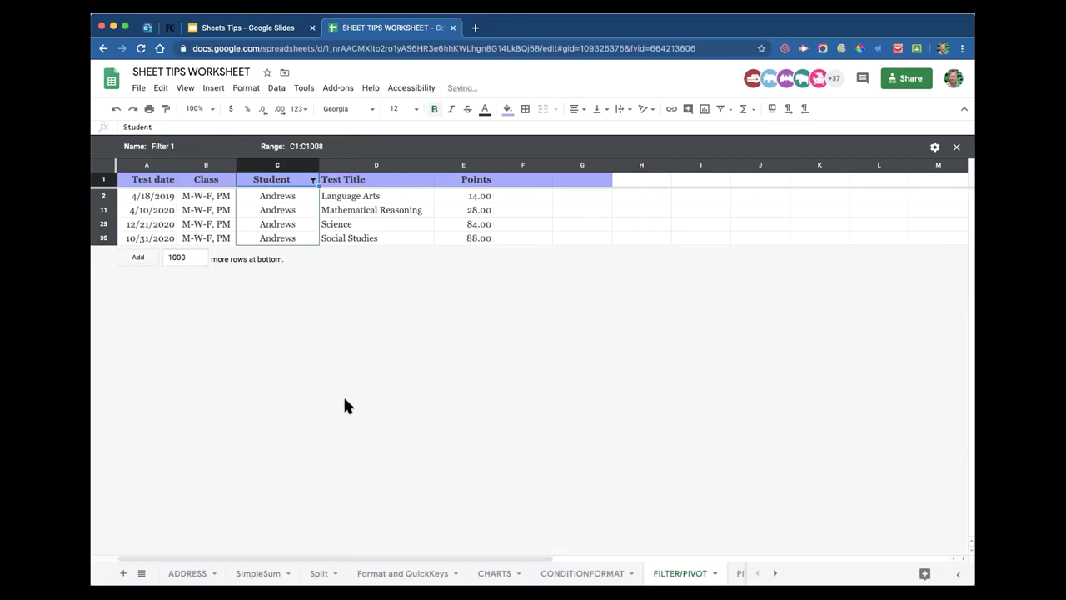
- Rename the Filter 1 view to 'Student Filter'
left_click(167, 146)
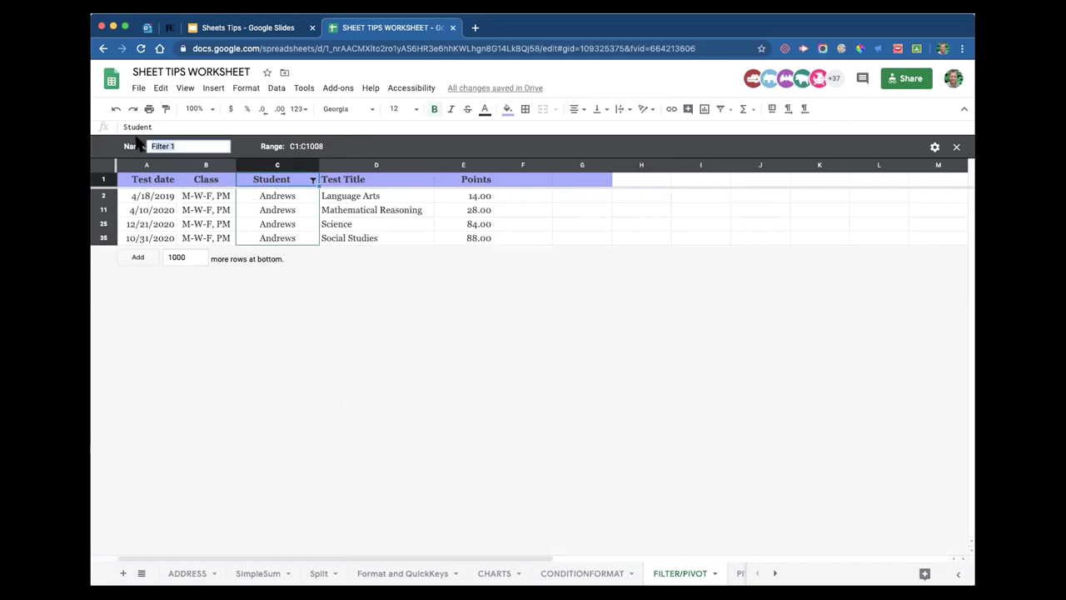
type("Sute")
key("BackSpace")
type("By")
type("dent Filer")
key("Left")
key("Left")
type("t")
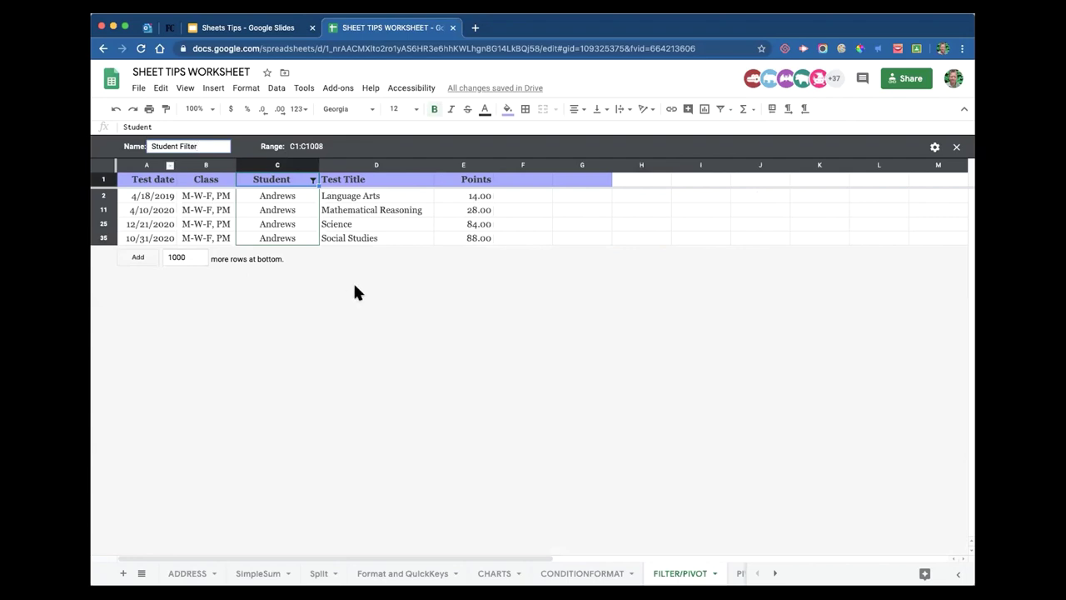
left_click(376, 239)
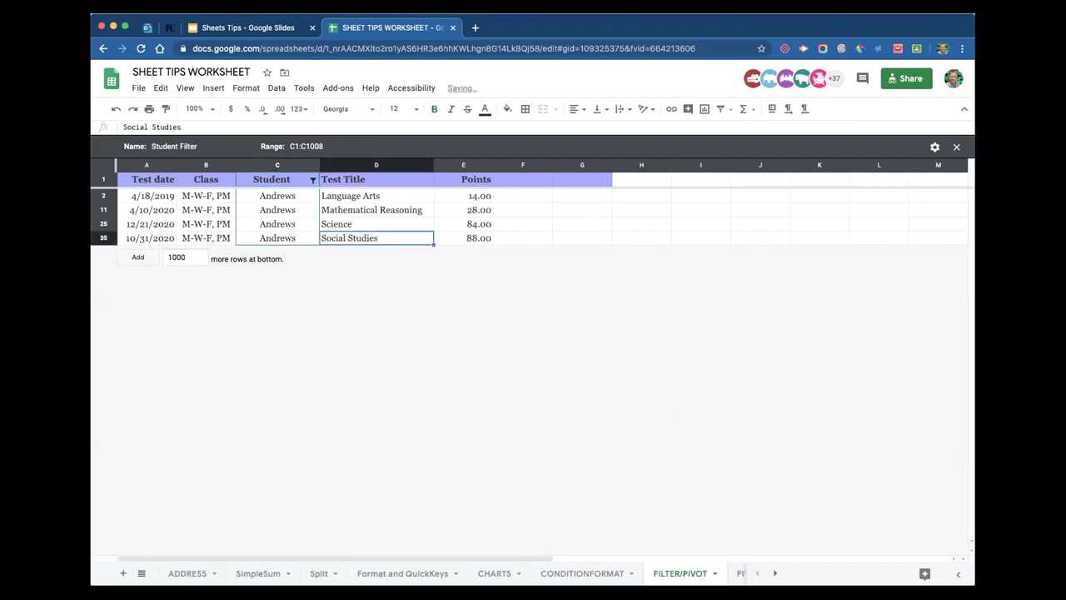
left_click(774, 574)
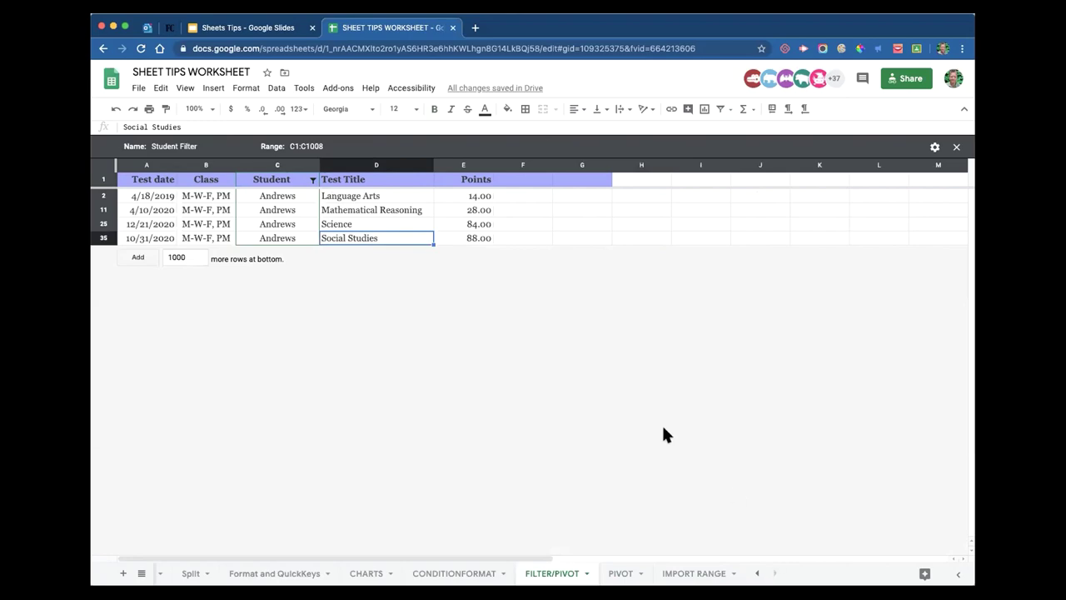
- Look through the PIVOT sheet, then open the IMPORT RANGE sheet with its webinar table
left_click(621, 573)
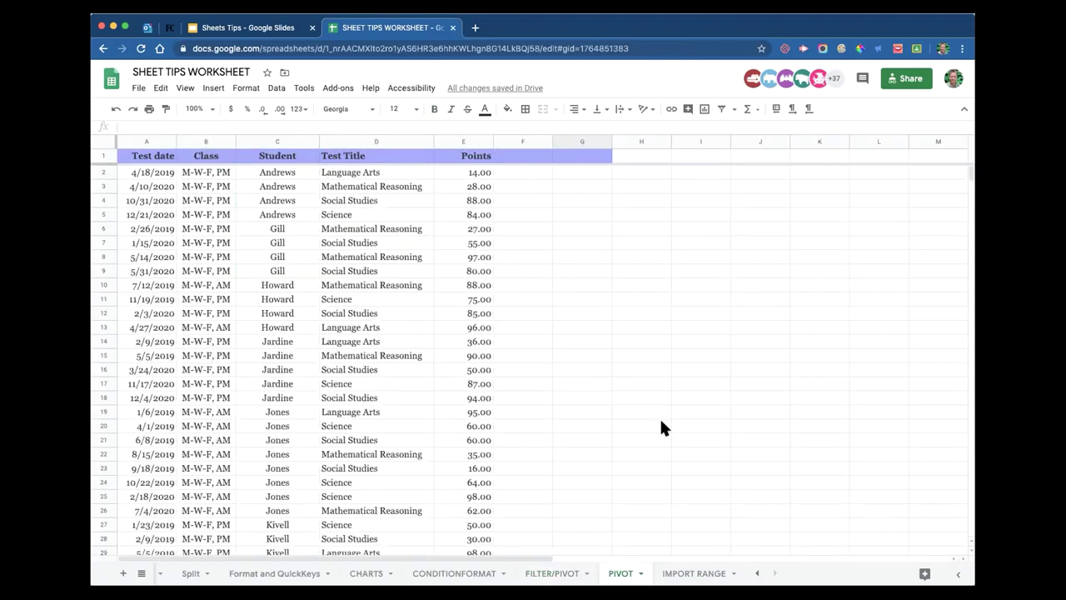
scroll(622, 338, "down", 6)
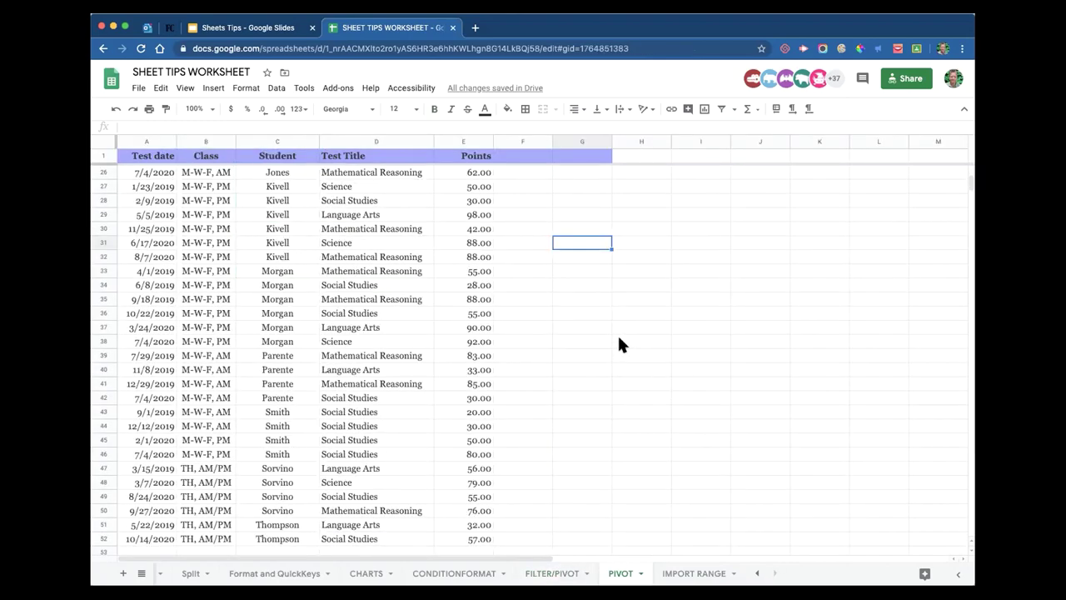
scroll(618, 339, "down", 4)
left_click(695, 575)
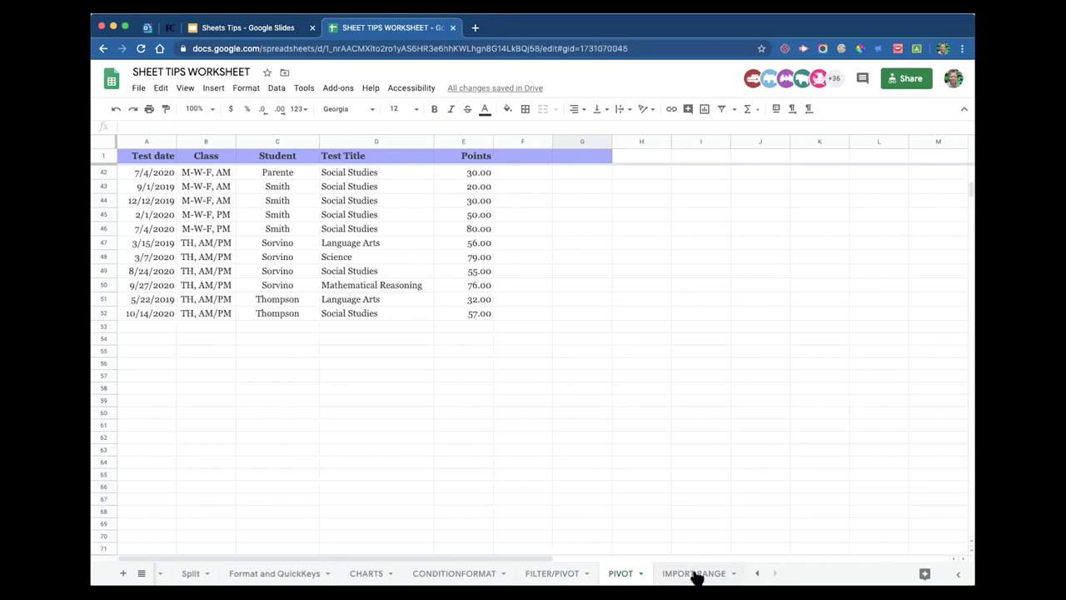
left_click(319, 402)
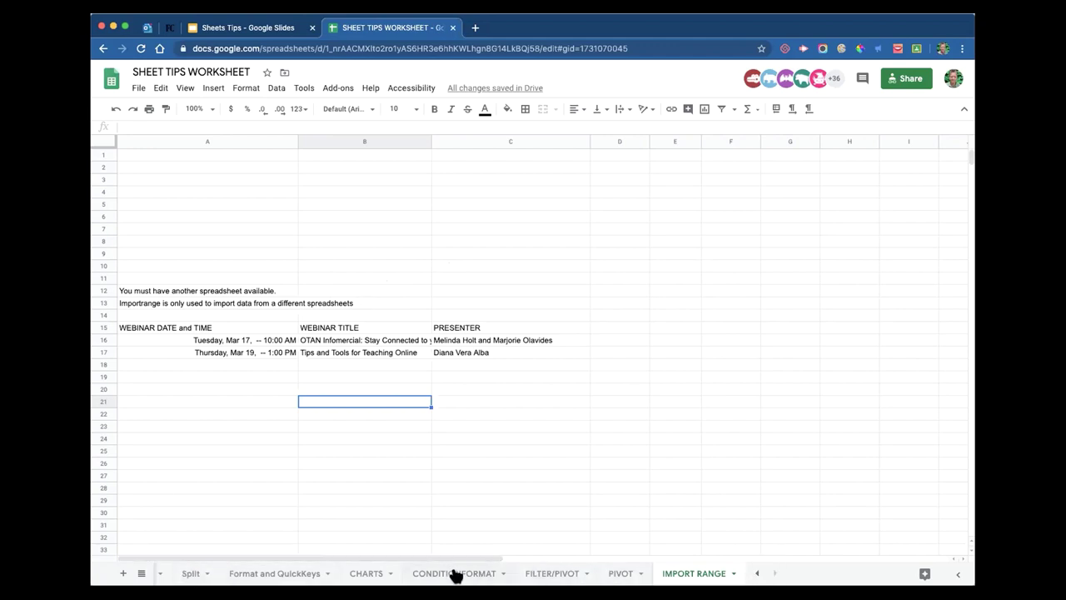
- Close the Student Filter view, check cells A2 and E2, and open the new blank Sheet8
left_click(554, 574)
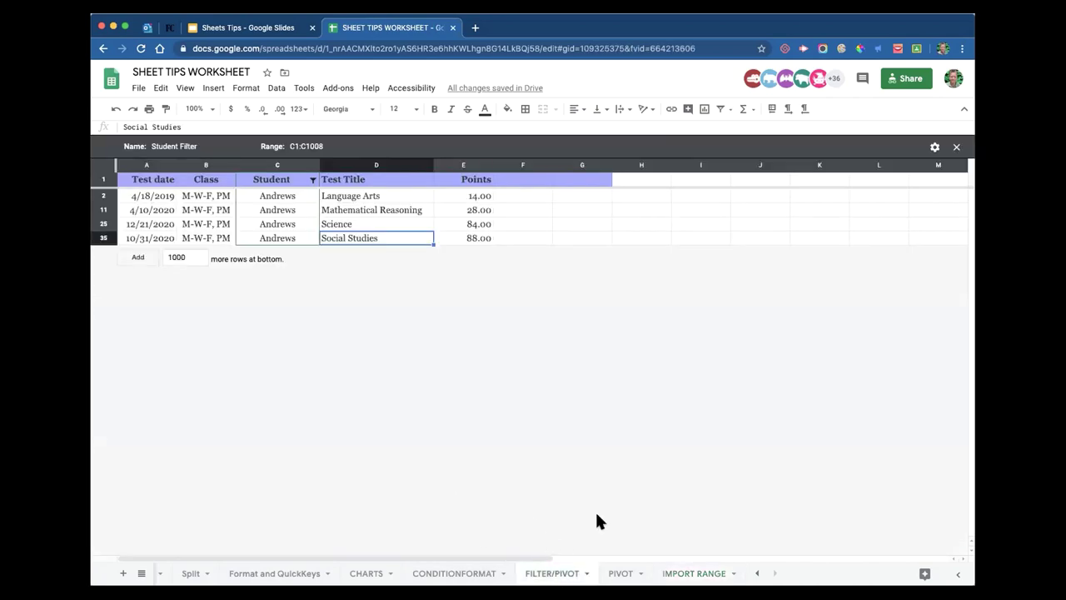
left_click(956, 147)
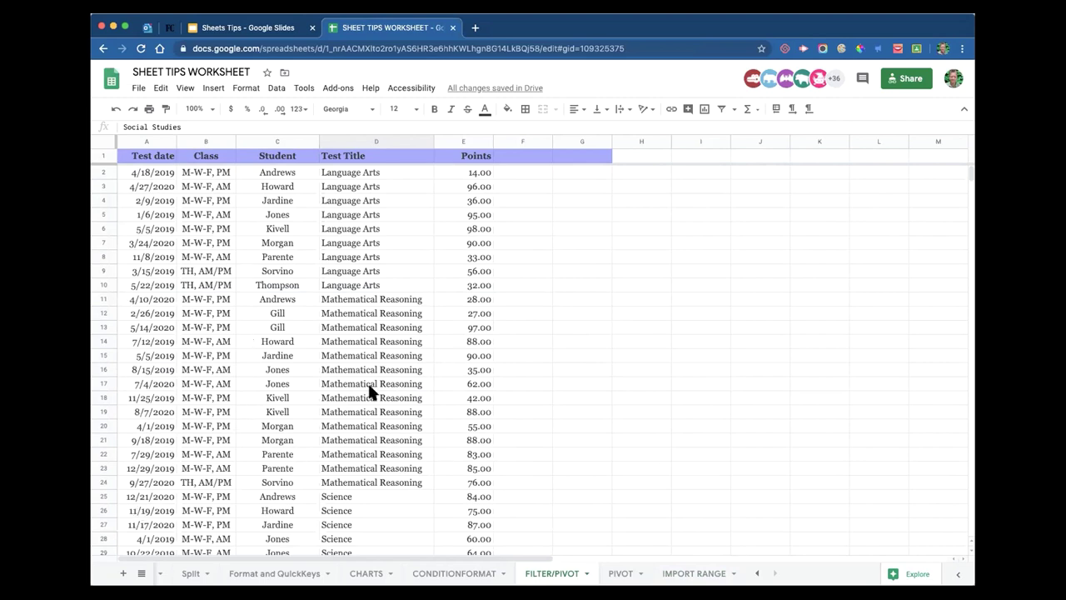
left_click(123, 573)
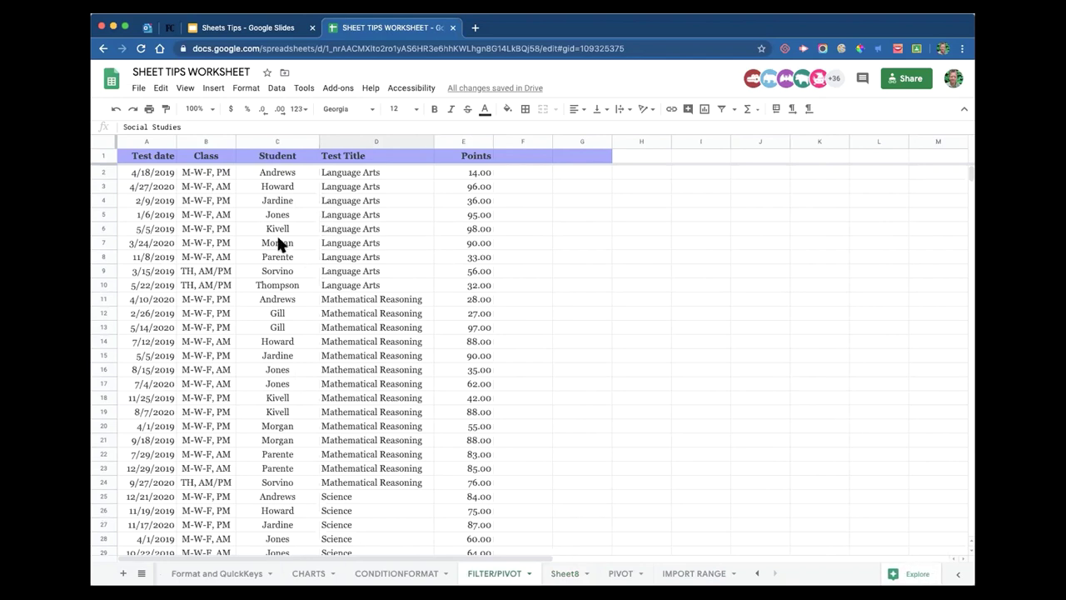
left_click(130, 174)
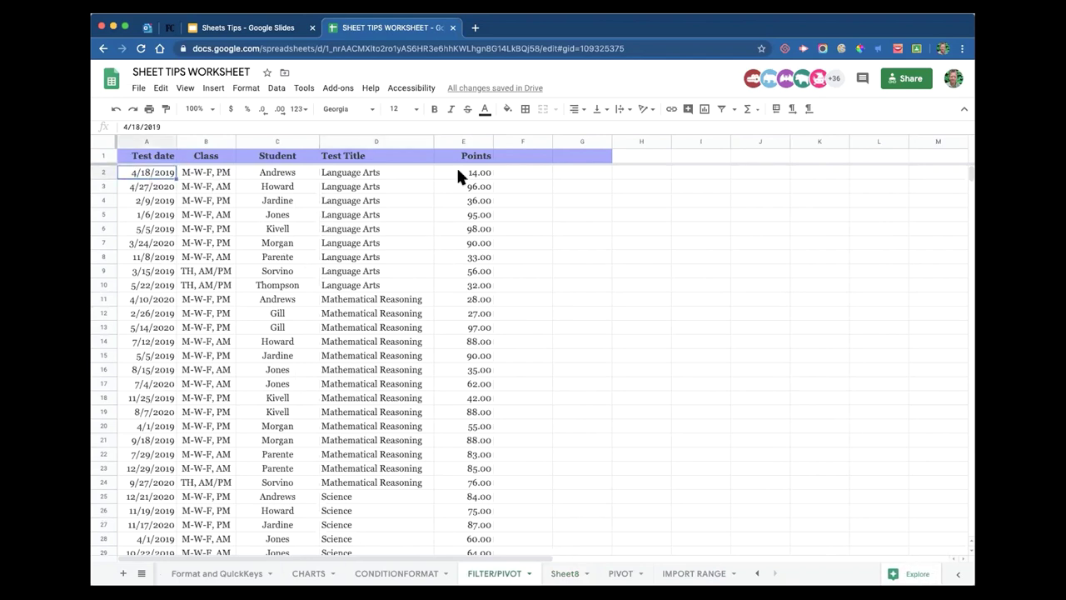
left_click(484, 175)
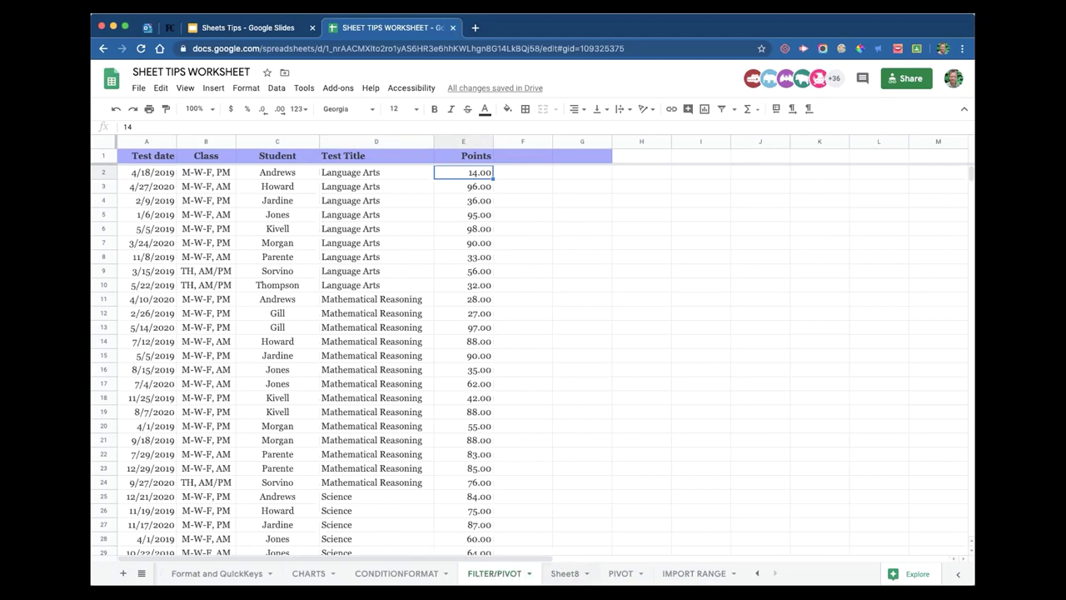
left_click(583, 573)
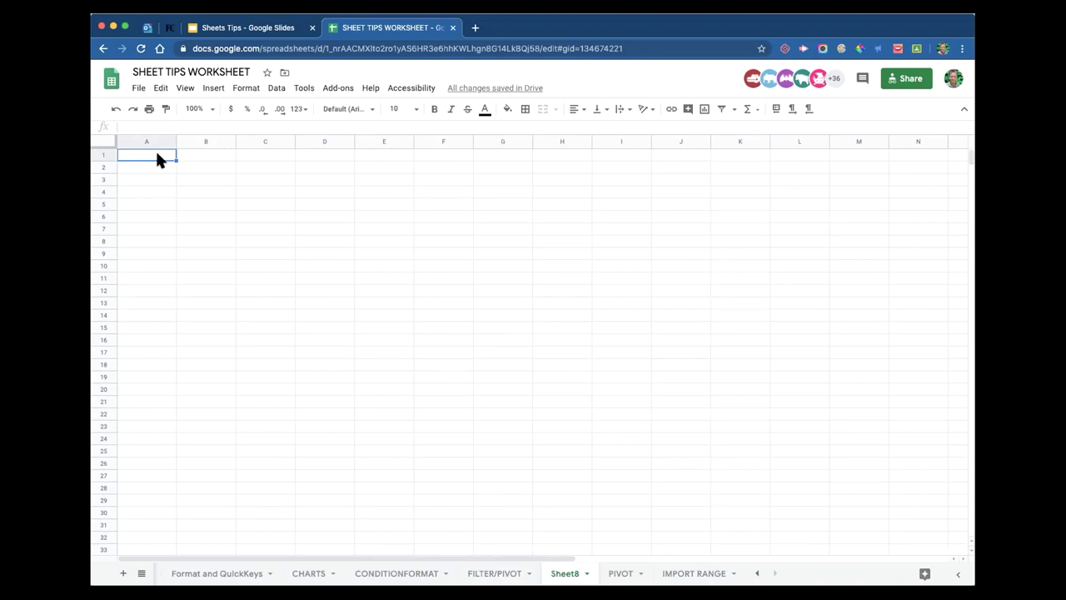
- Enter the formula =FILTER/PIVOT!A2:E2 in Sheet8 cell A1
type("=")
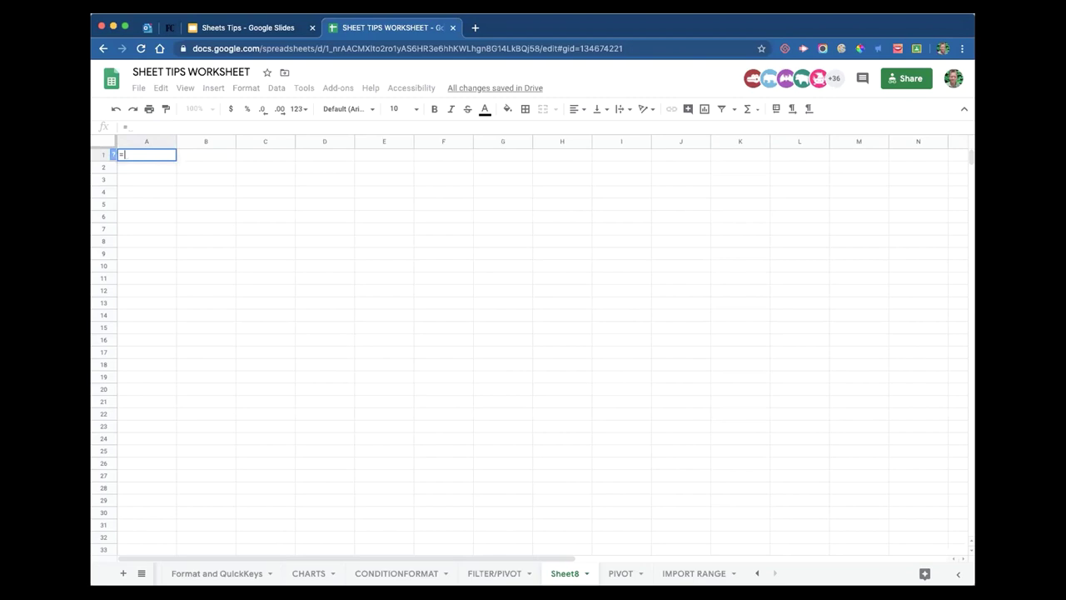
type("Filter")
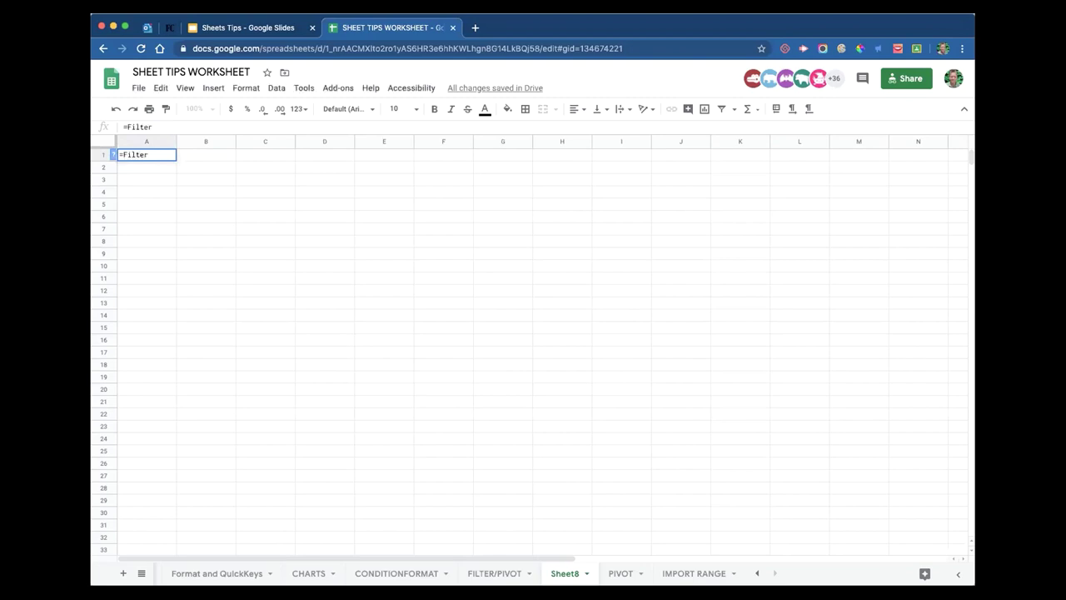
type("/")
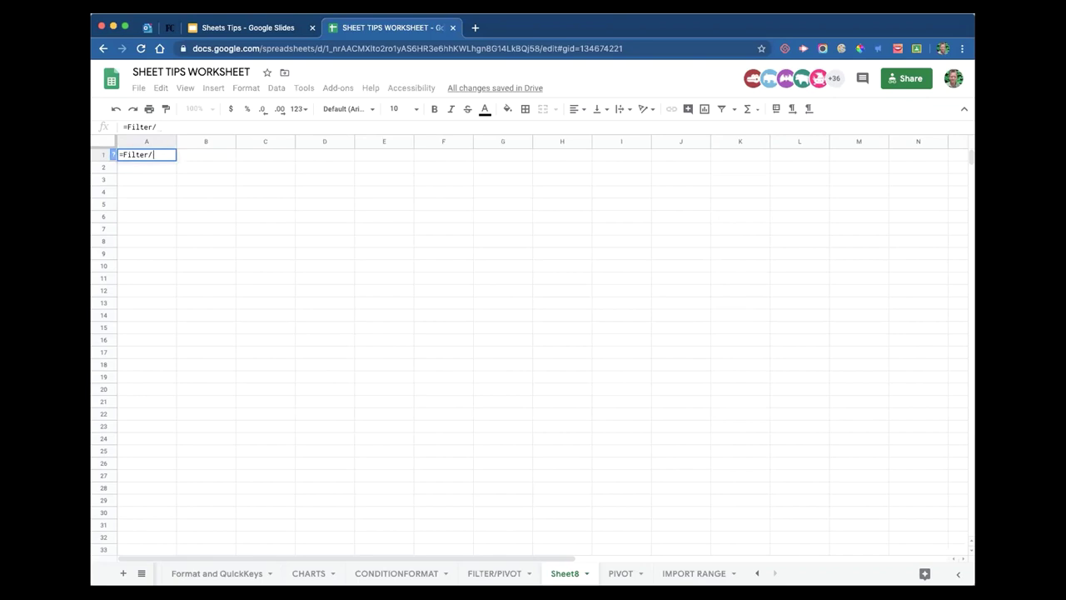
type("P")
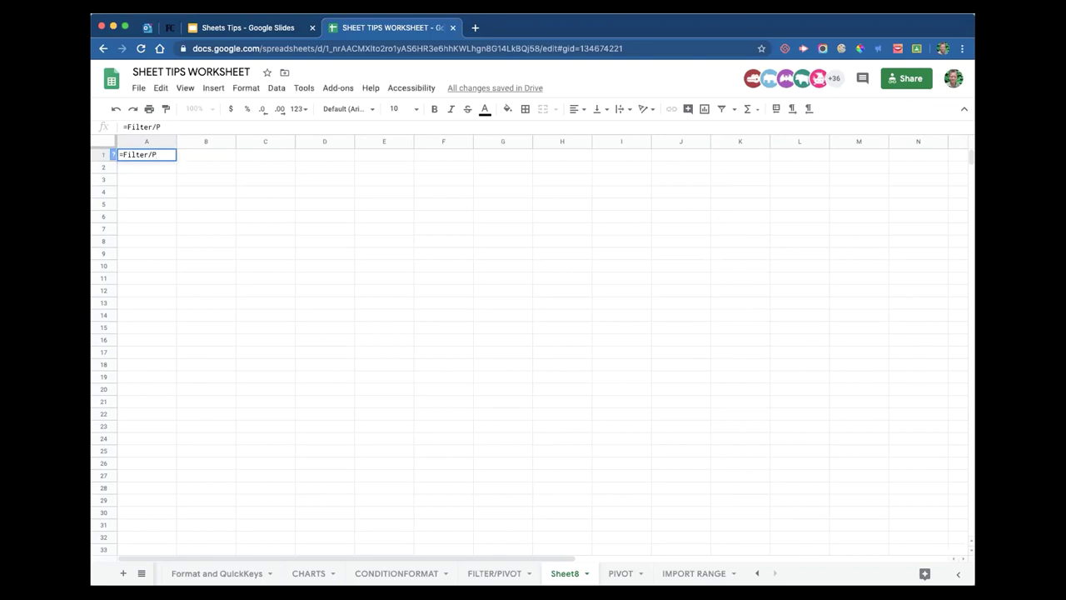
type("iv")
key("BackSpace")
key("BackSpace")
key("BackSpace")
key("BackSpace")
key("BackSpace")
key("BackSpace")
key("BackSpace")
key("BackSpace")
key("BackSpace")
type("ILTER/")
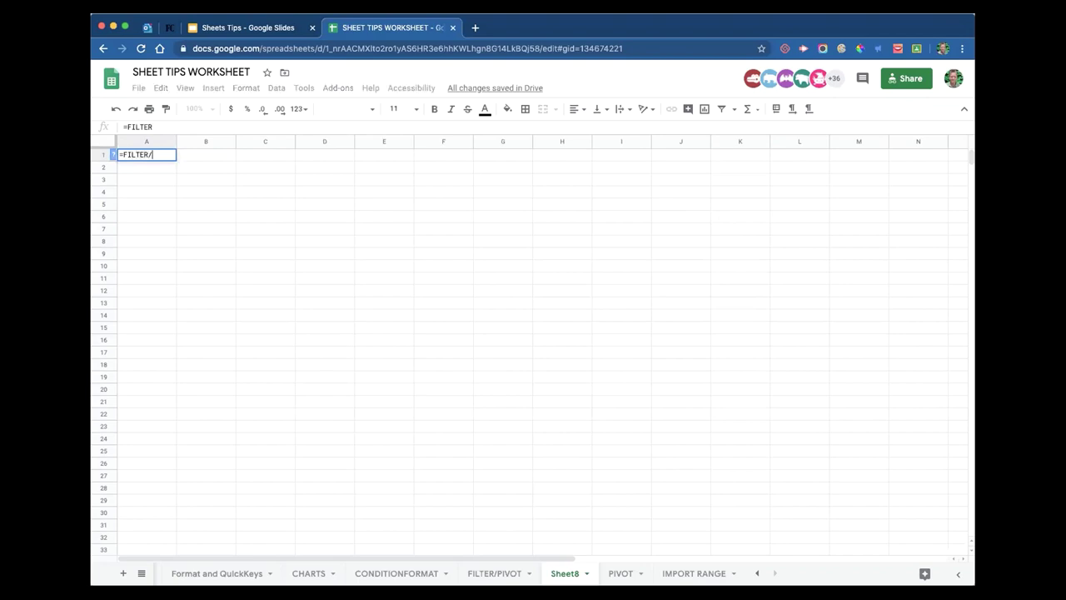
type("P")
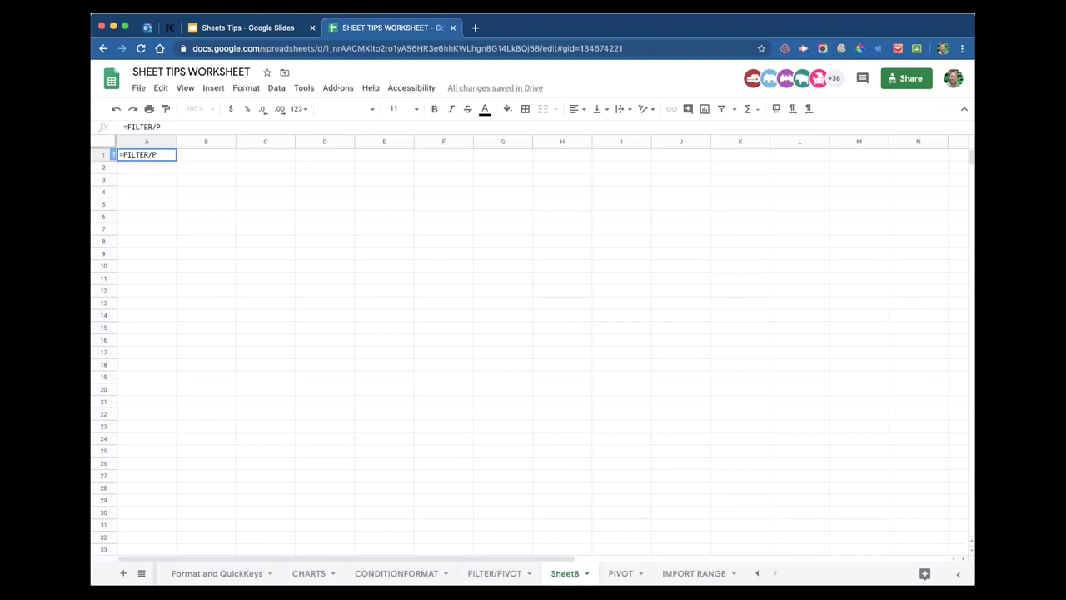
type("IVOT!A2:E2")
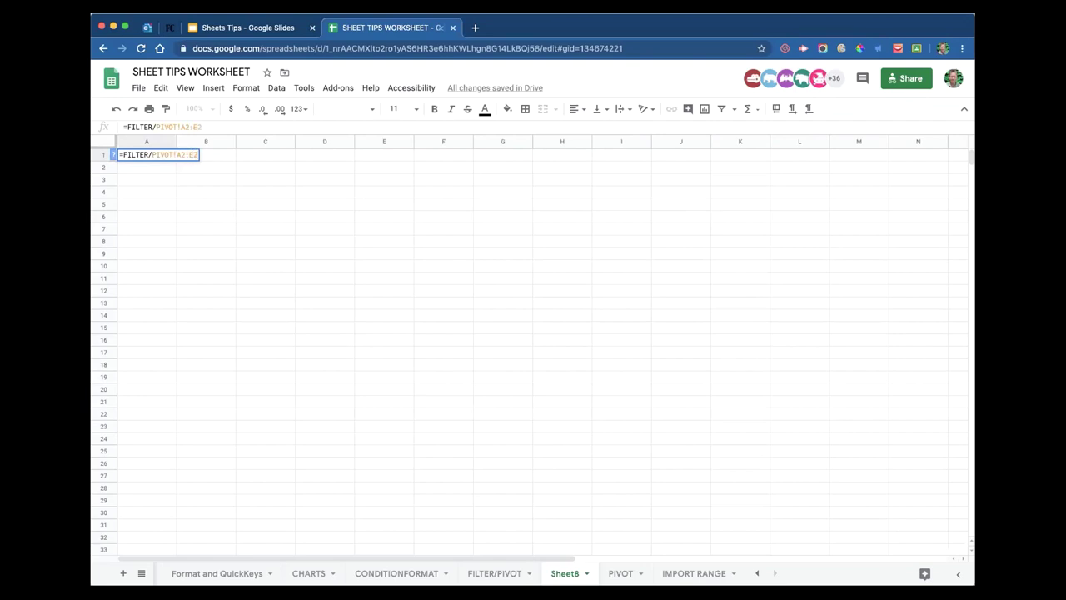
key("Tab")
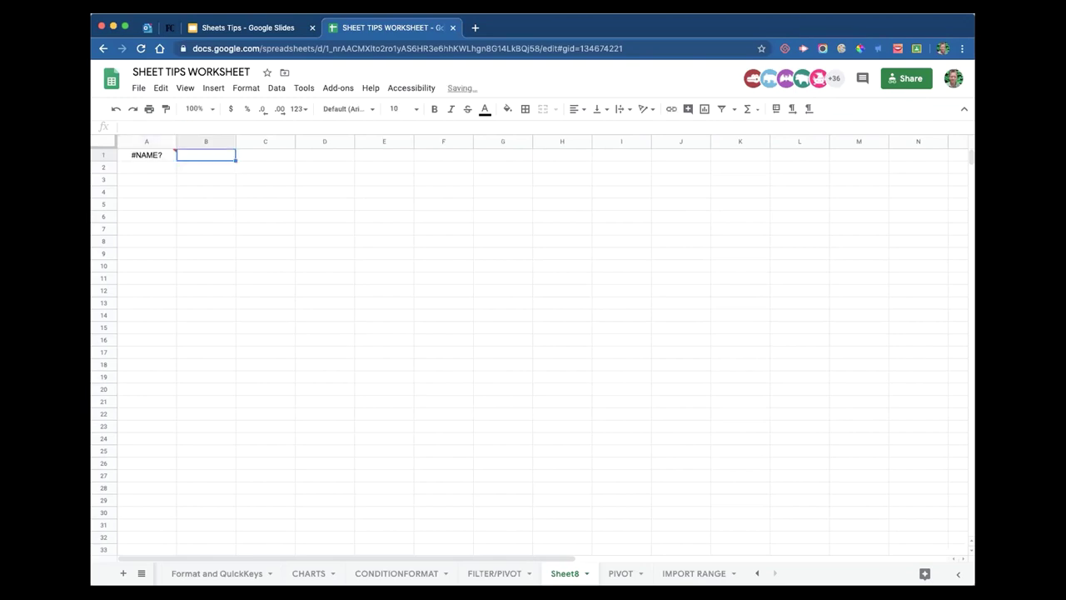
- Review Sheets Tips slides 23, 22 and 21 on Grab Live Data, then return to the worksheet
left_click(215, 28)
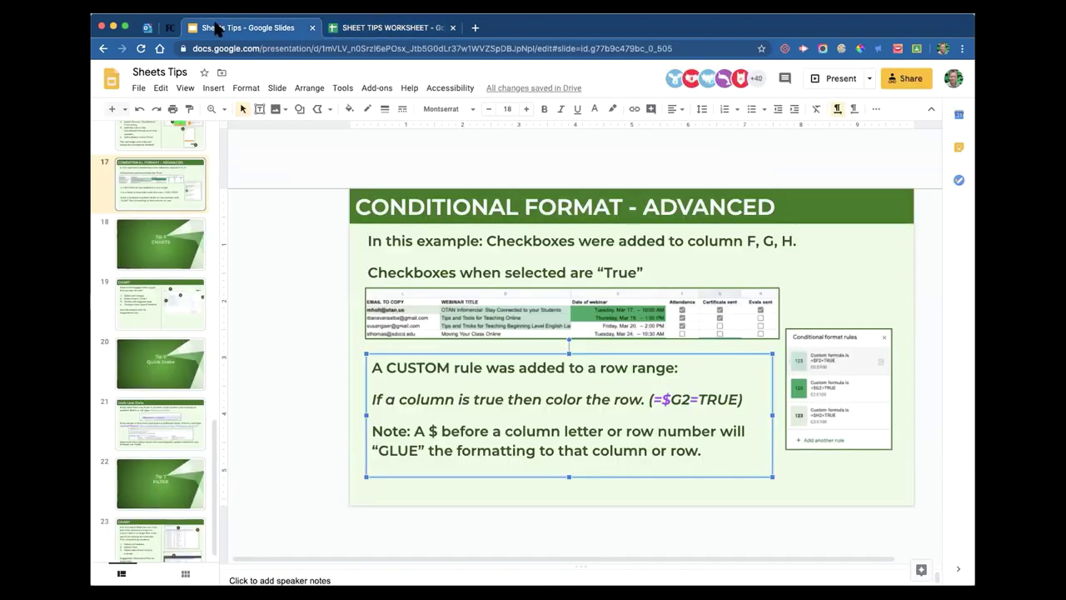
scroll(171, 368, "down", 1)
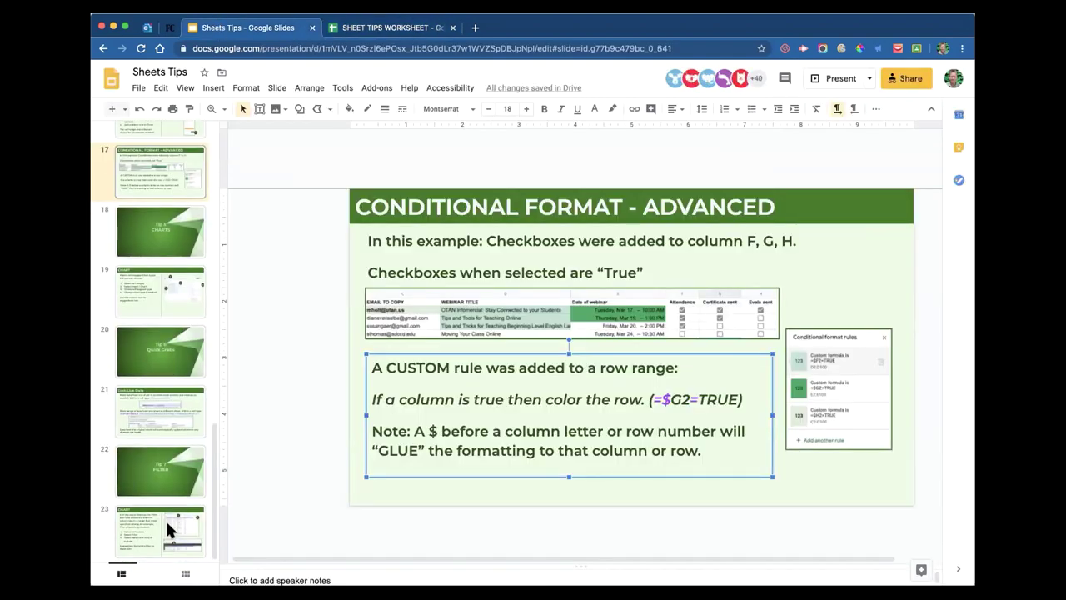
left_click(170, 530)
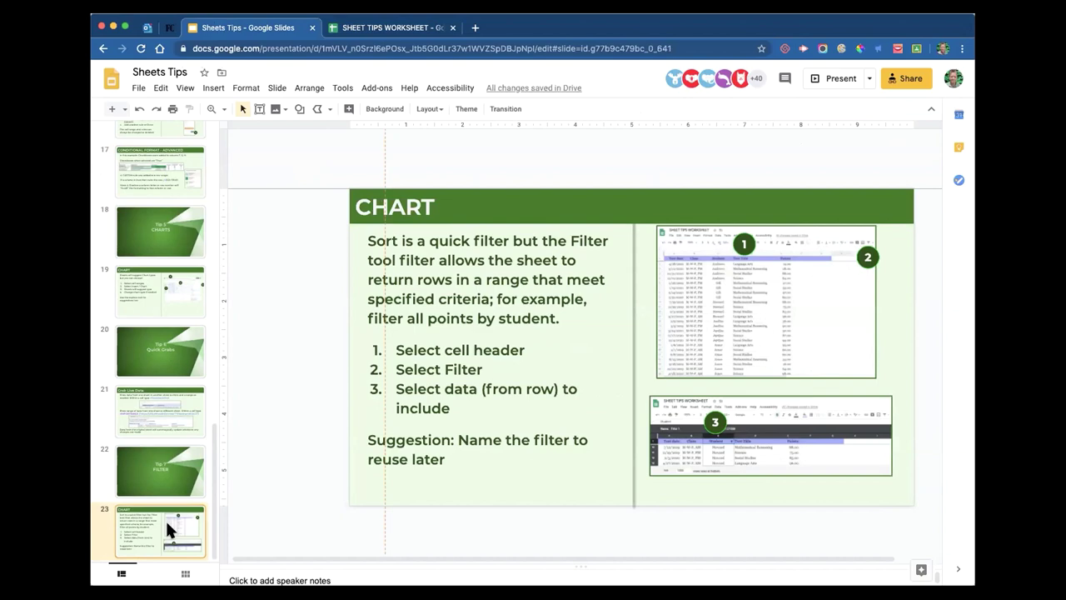
left_click(159, 462)
left_click(153, 408)
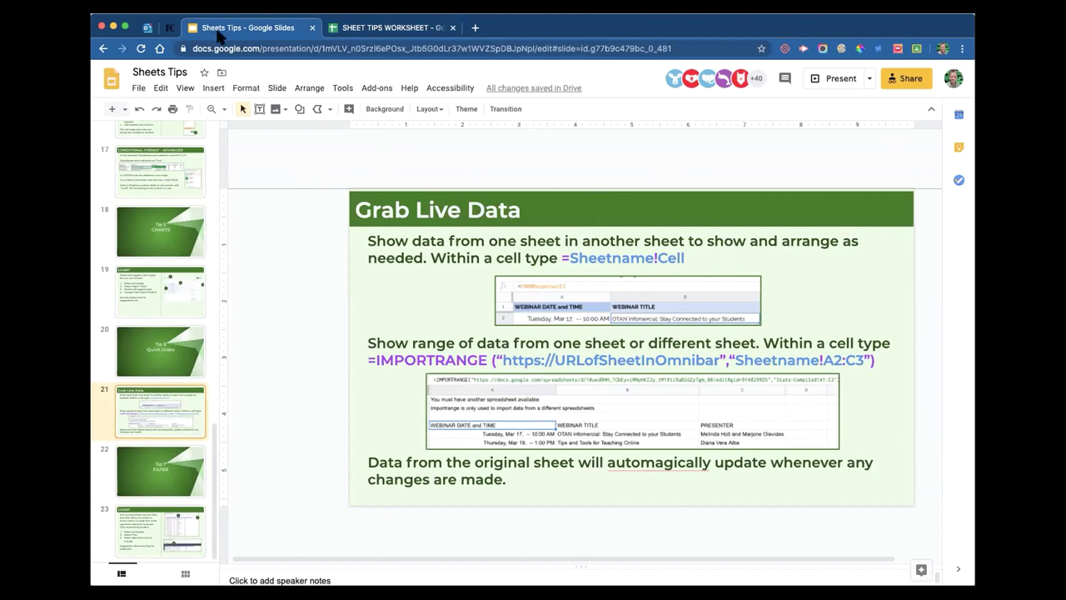
left_click(366, 31)
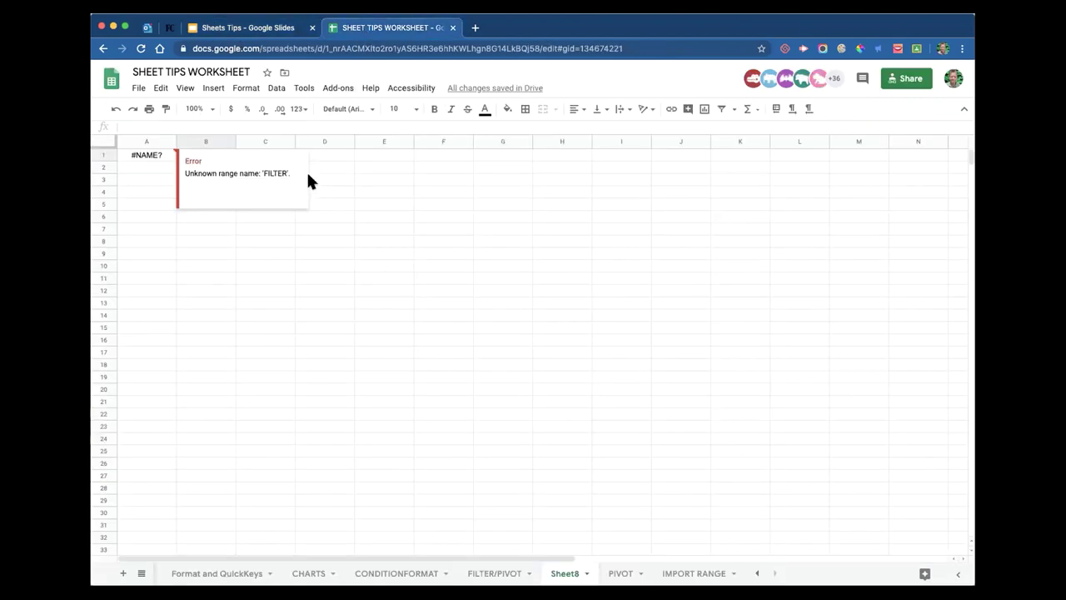
- Inspect A1's #NAME? formula, then open the FILTER/PIVOT tab's sheet menu
left_click(158, 156)
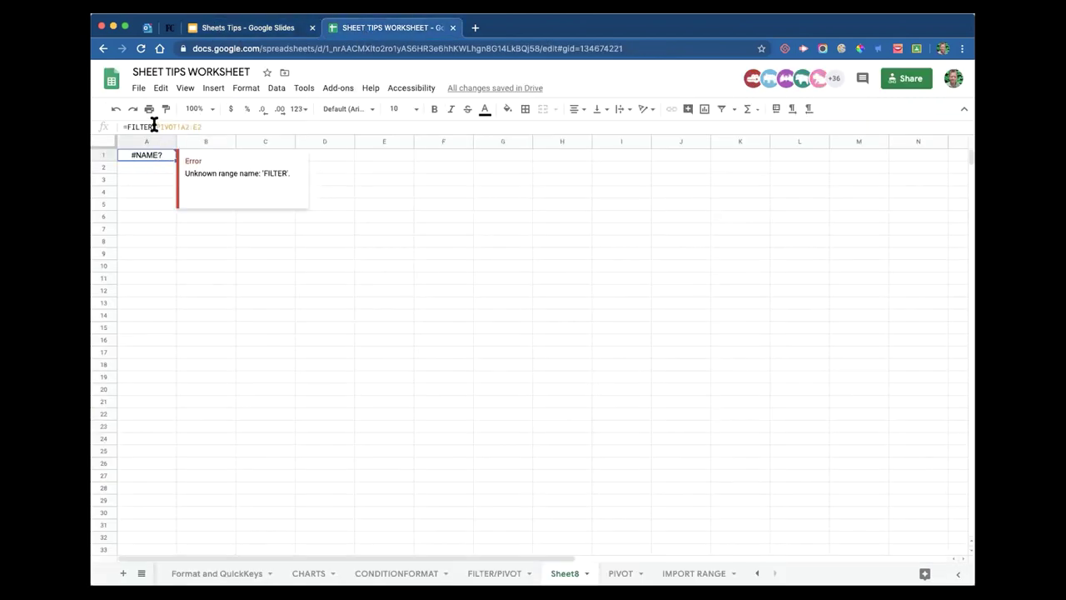
left_click(152, 126)
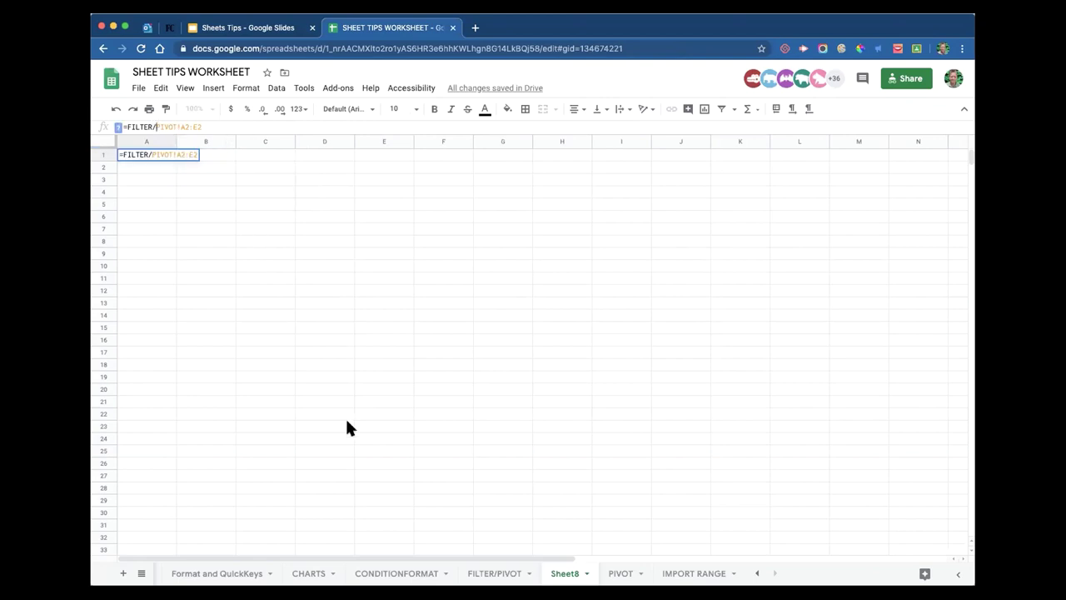
left_click(526, 578)
left_click(527, 577)
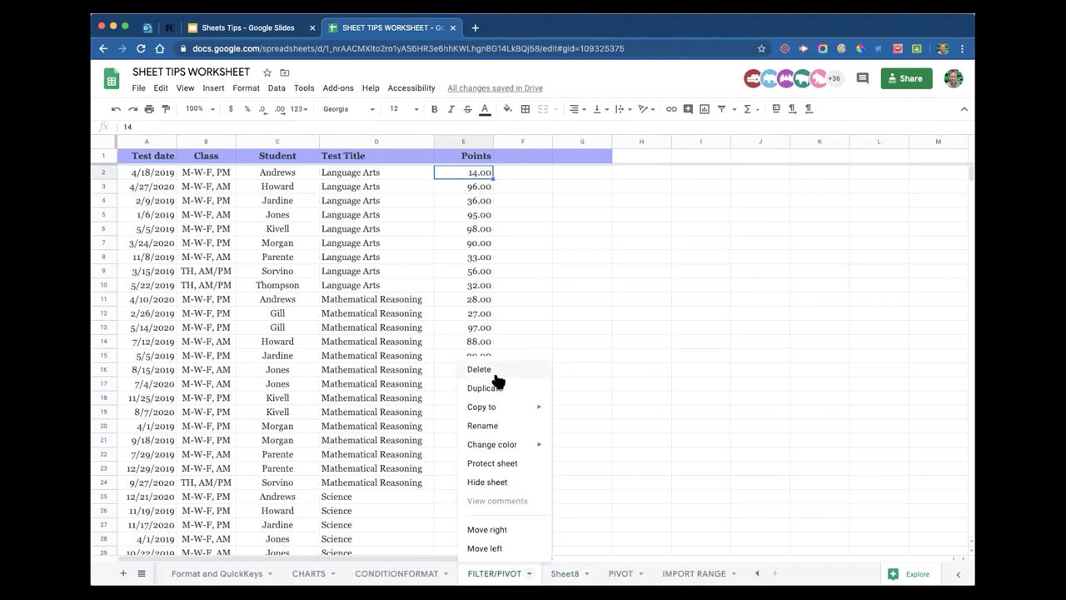
- Rename the FILTER/PIVOT tab to FILTERPIVOT by deleting the slash
left_click(484, 426)
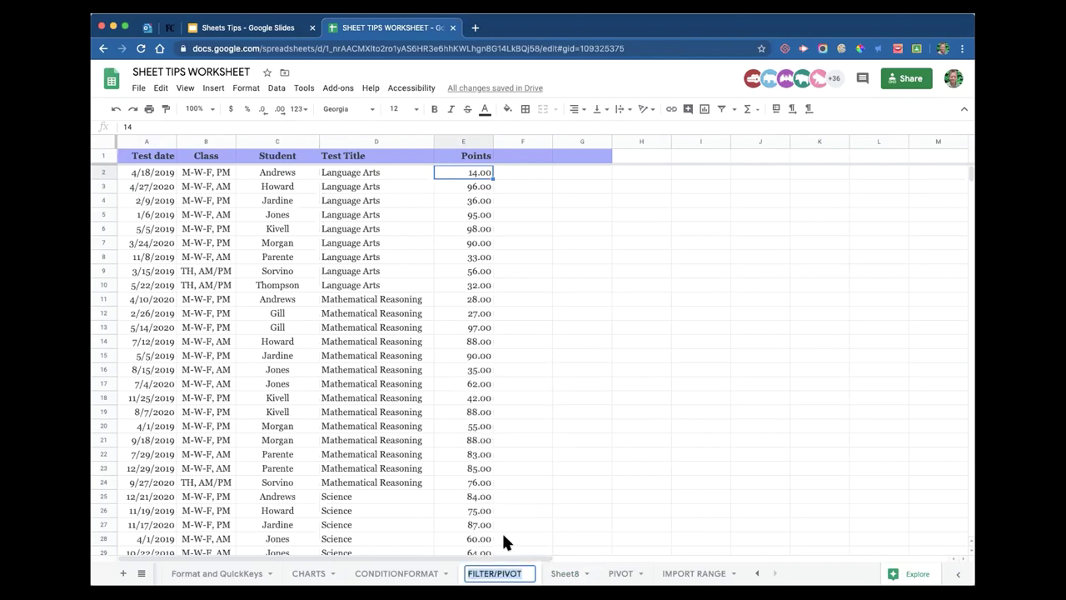
left_click(497, 575)
key("BackSpace")
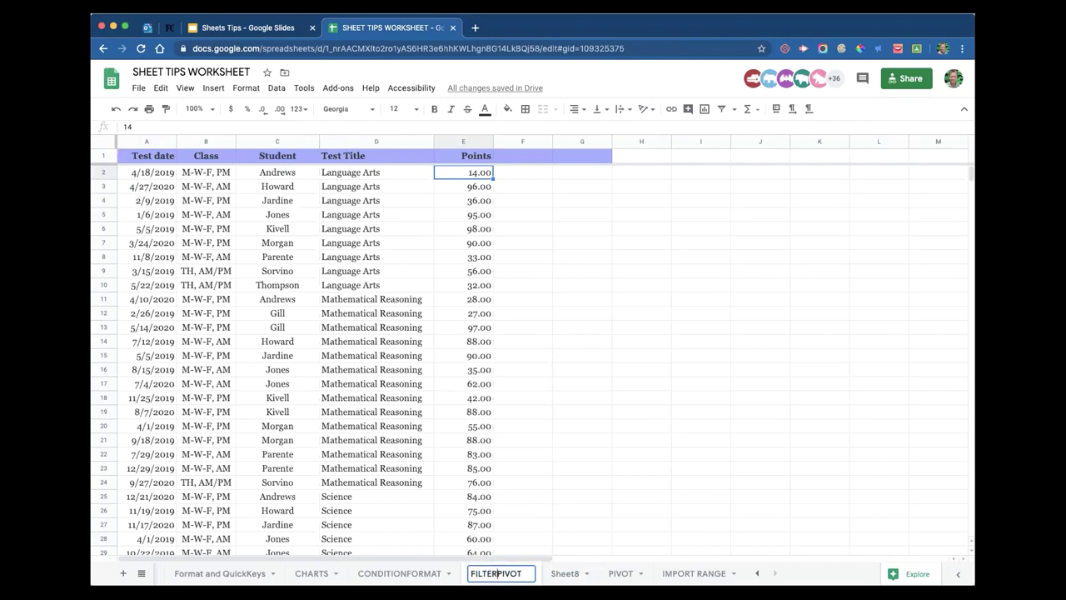
left_click(592, 477)
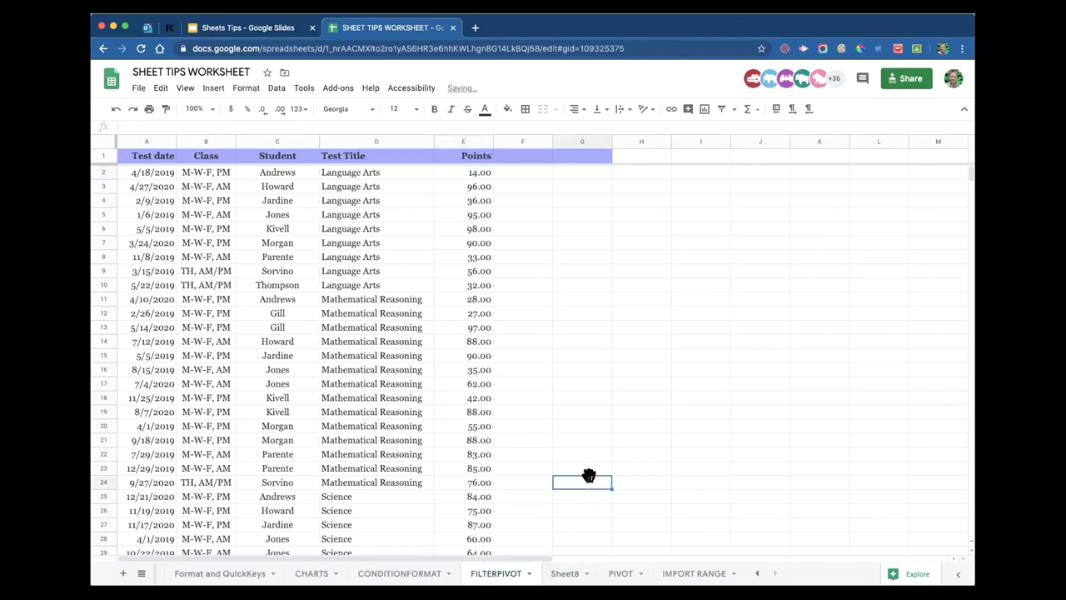
- Correct Sheet8's A1 formula to =FILTERPIVOT!A2 by removing ':E2', so it shows 4/18/2019
left_click(566, 575)
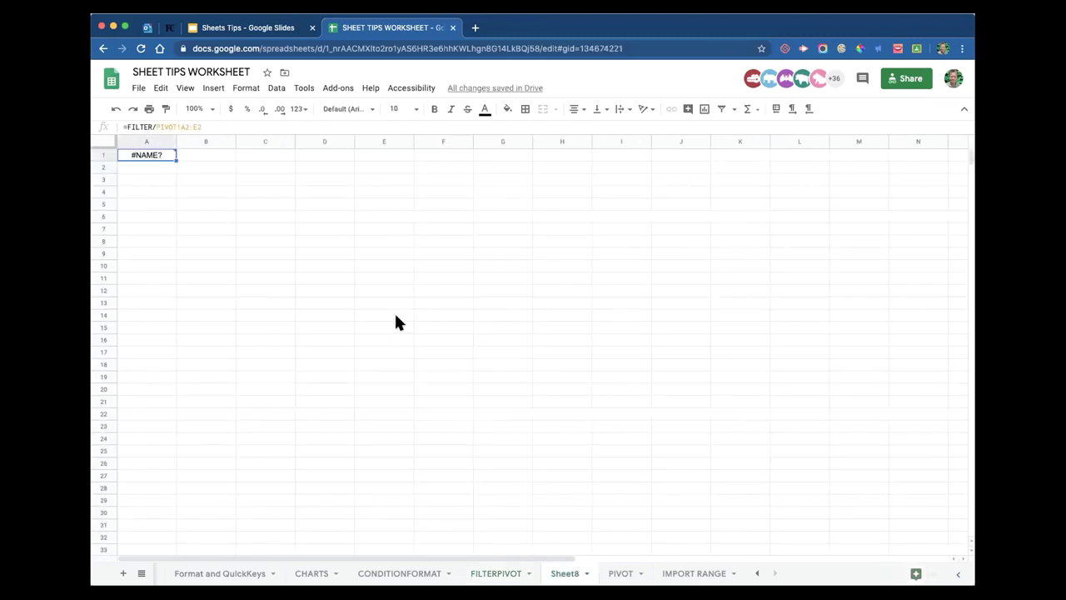
left_click(157, 127)
key("BackSpace")
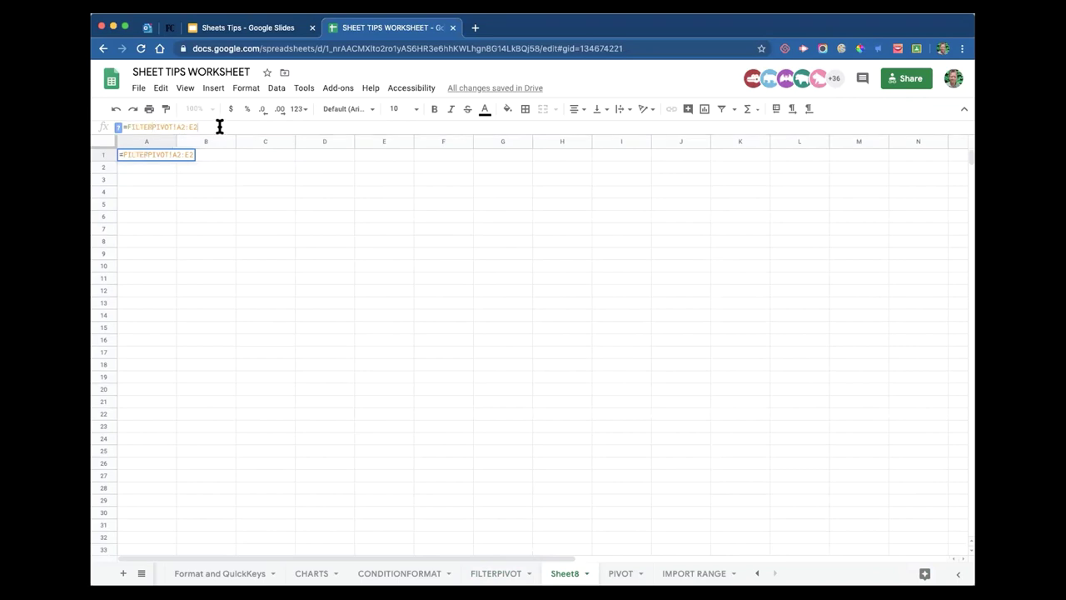
left_click(174, 126)
key("Return")
key("Up")
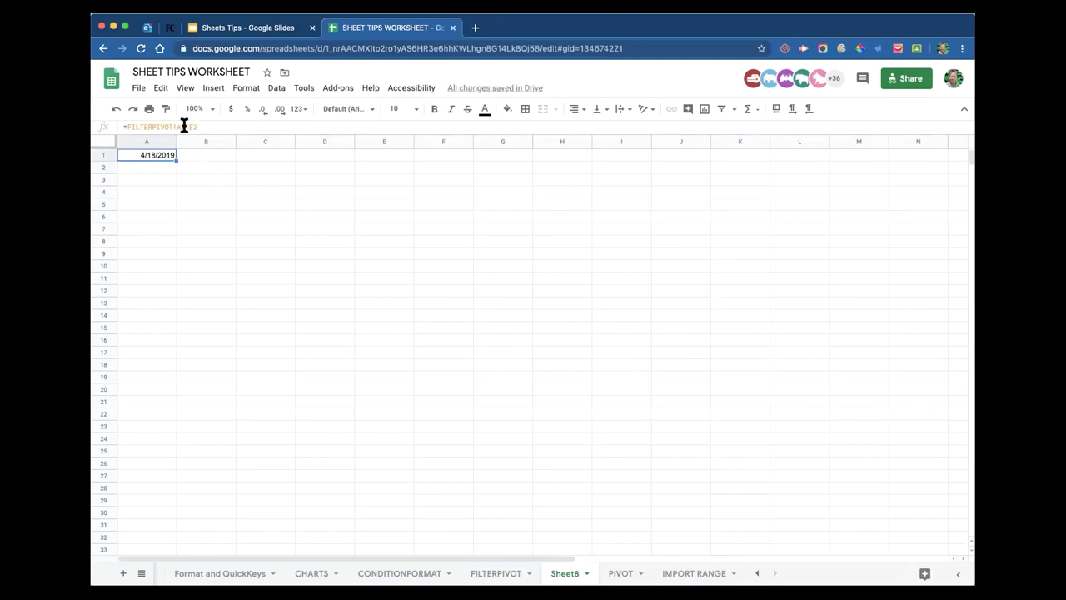
left_click_drag(185, 126, 231, 126)
key("BackSpace")
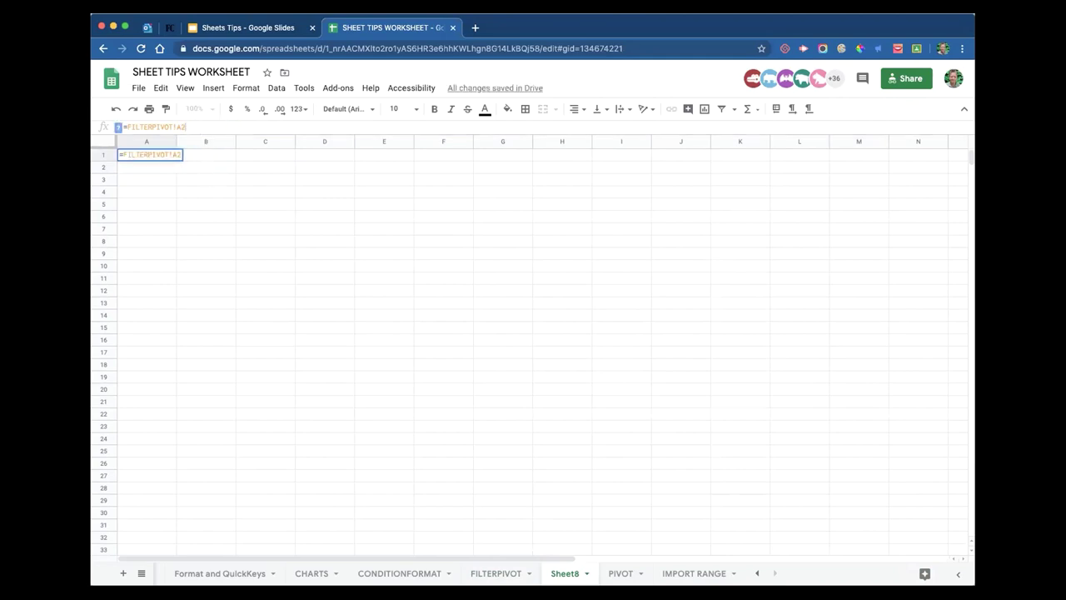
left_click(225, 200)
left_click(172, 153)
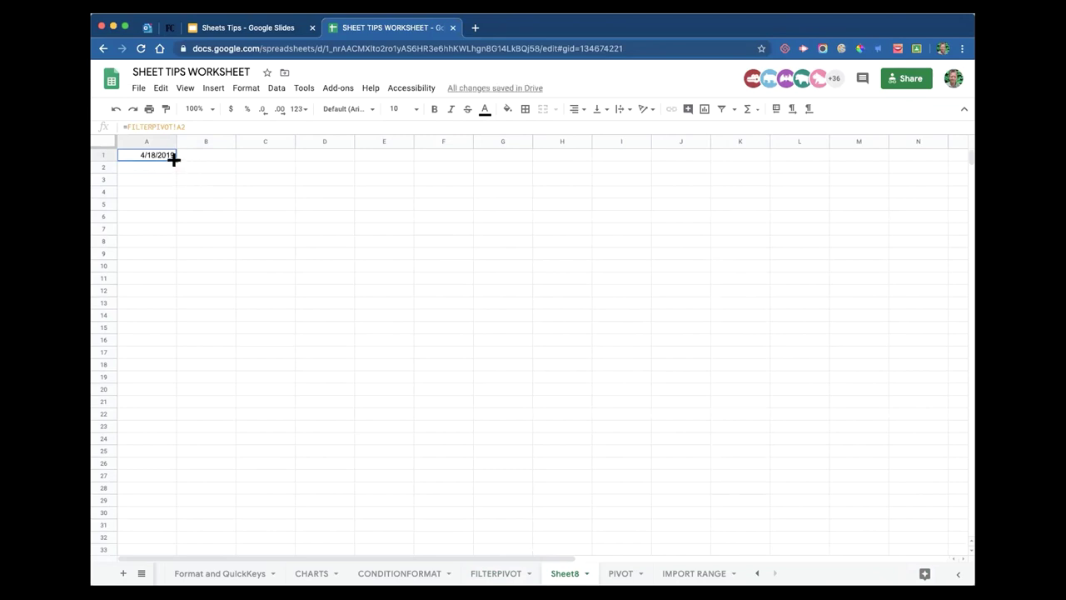
- Fill A1's FILTERPIVOT reference across row 1 to E1 and check each copied reference
left_click_drag(174, 159, 435, 164)
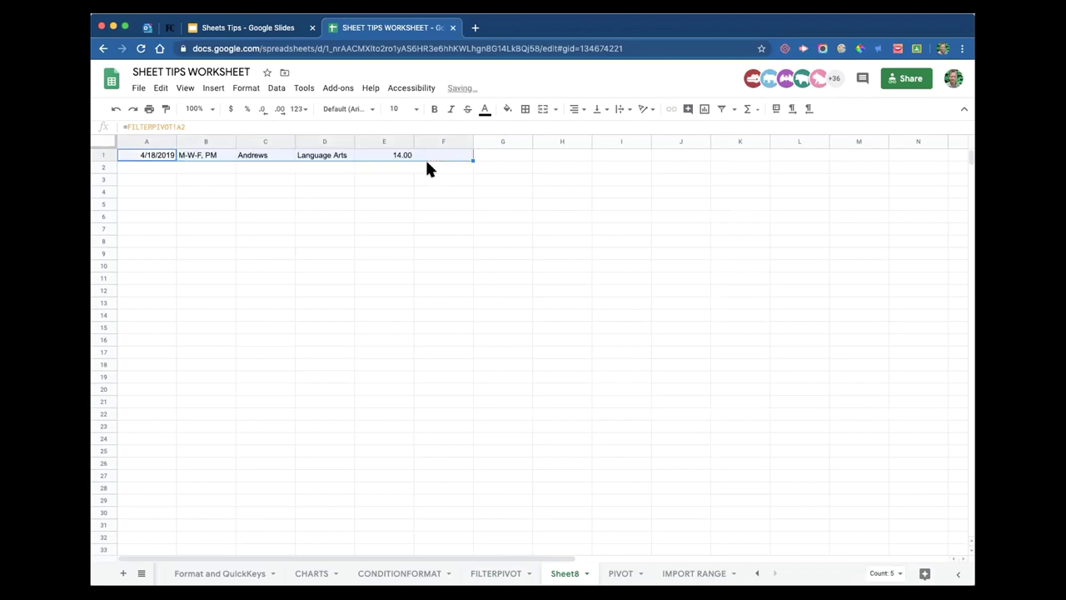
left_click(263, 155)
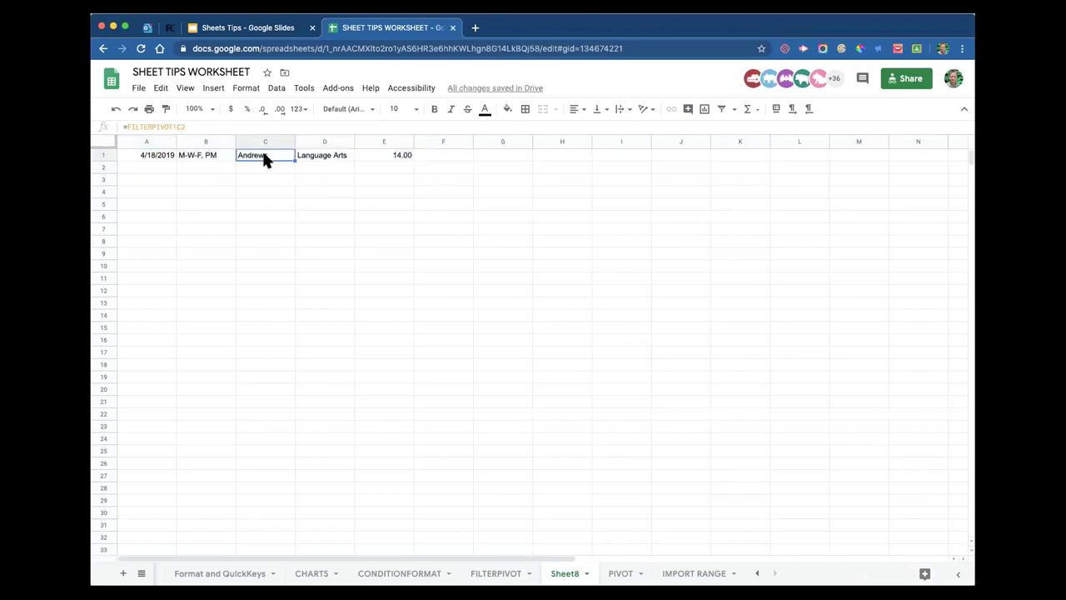
left_click(199, 154)
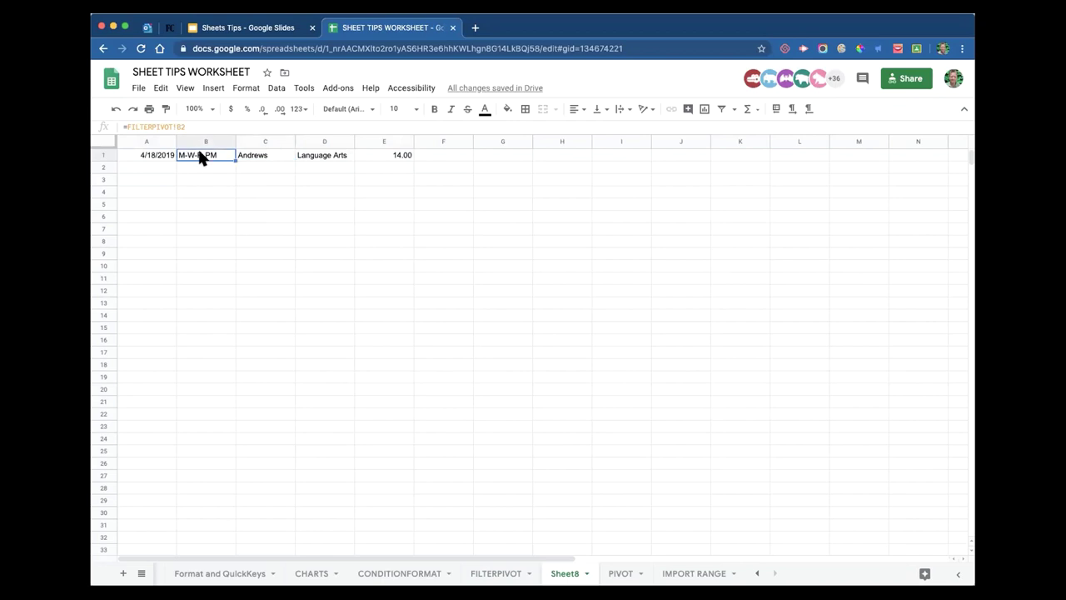
left_click(261, 155)
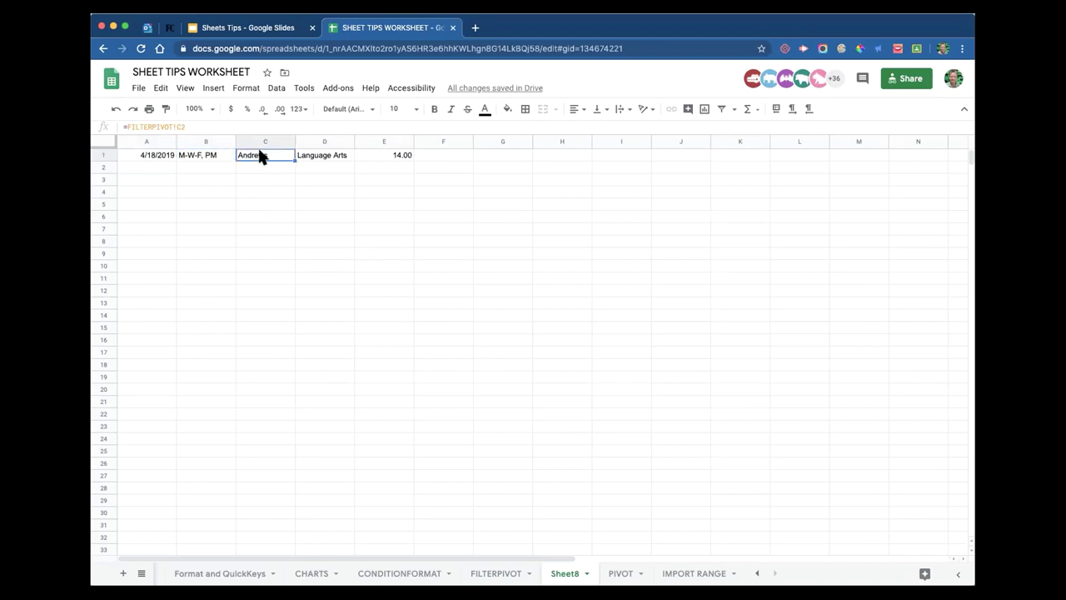
left_click(321, 153)
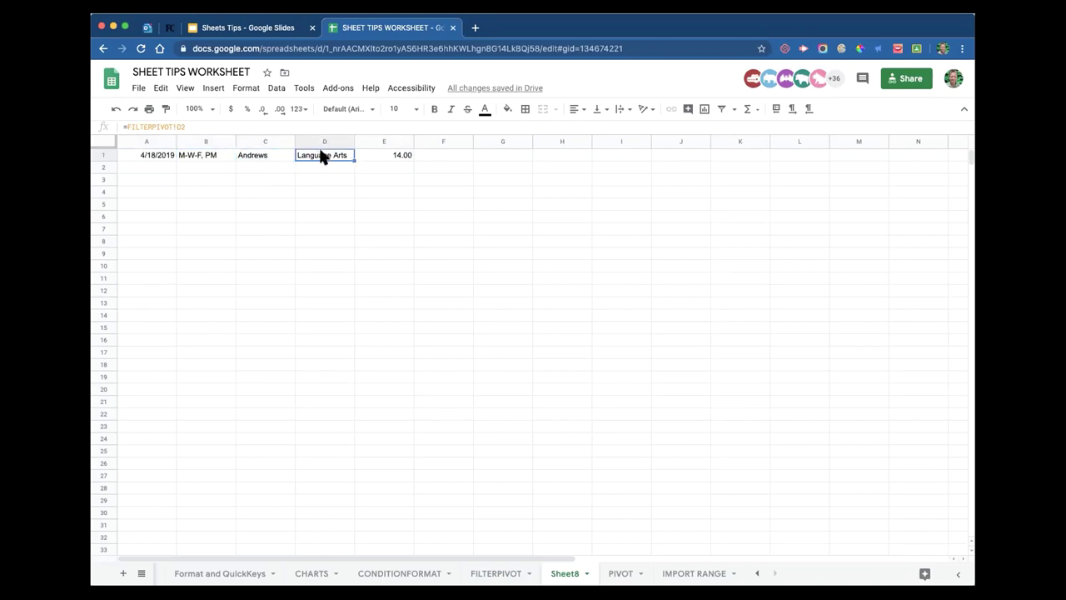
left_click(389, 152)
- Fill the date and class references in A1 and B1 down to row 19, then view FILTERPIVOT
left_click(151, 158)
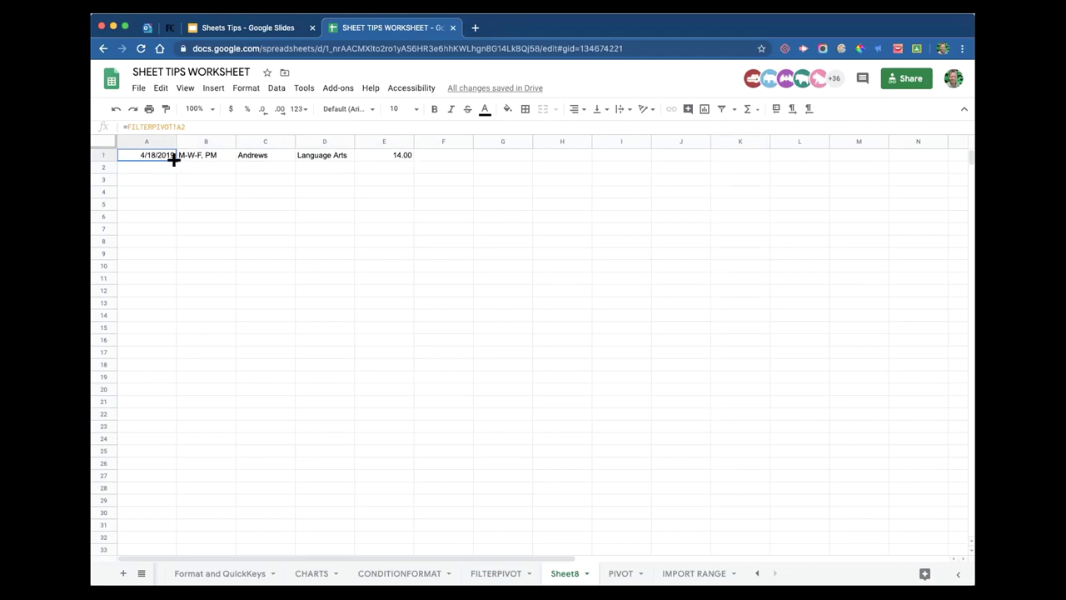
left_click_drag(173, 160, 192, 372)
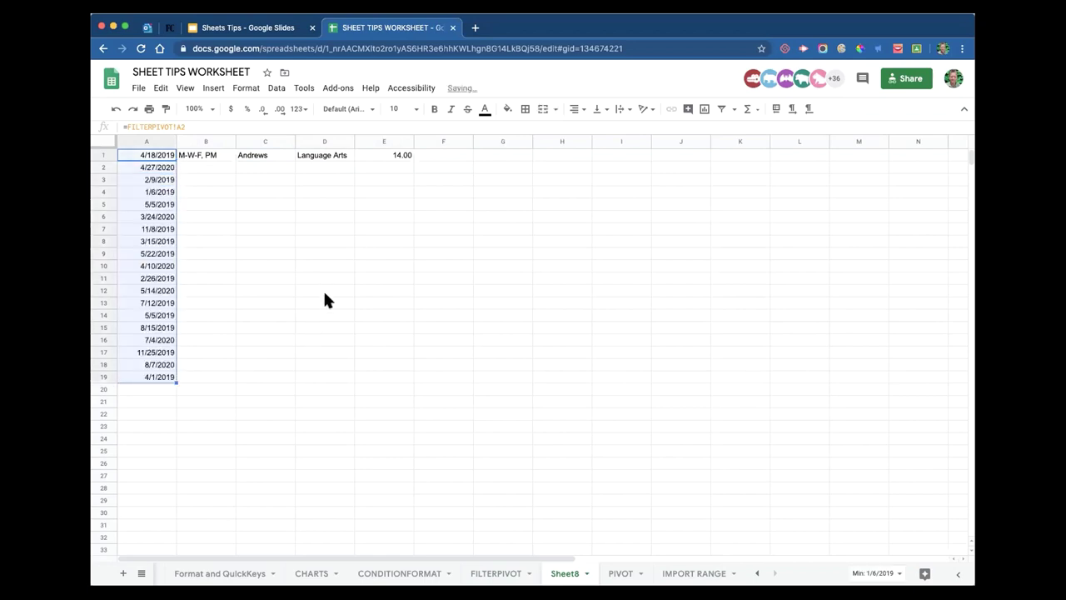
left_click(209, 157)
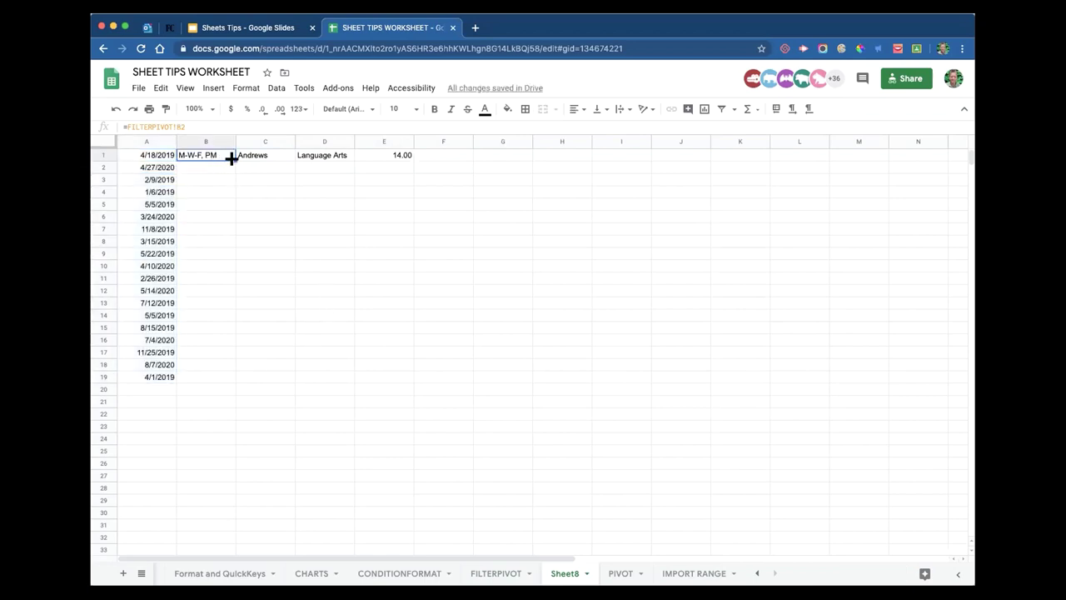
left_click_drag(232, 158, 238, 377)
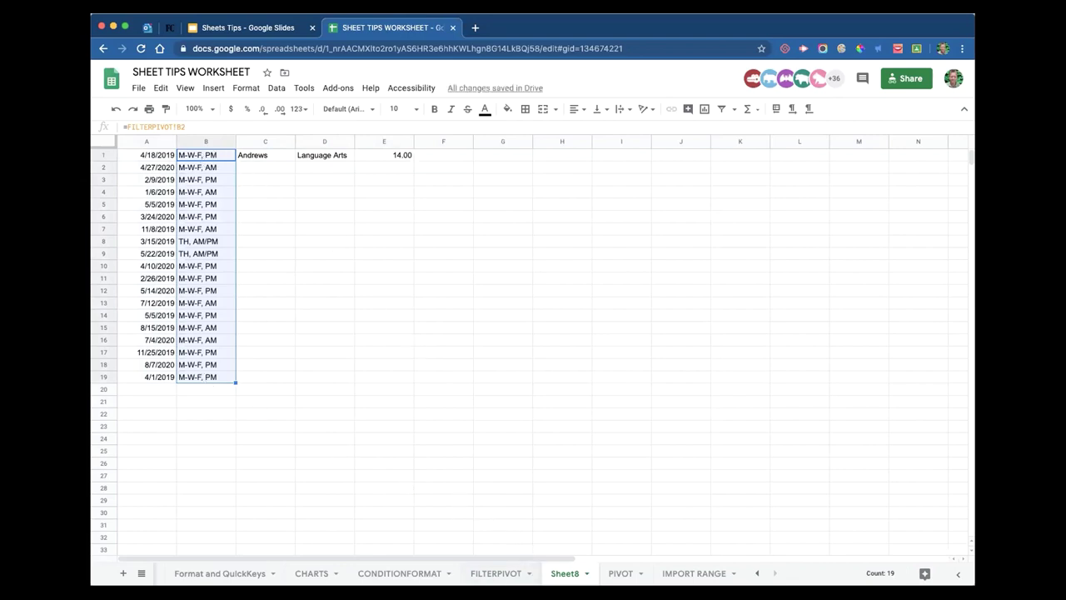
left_click(497, 574)
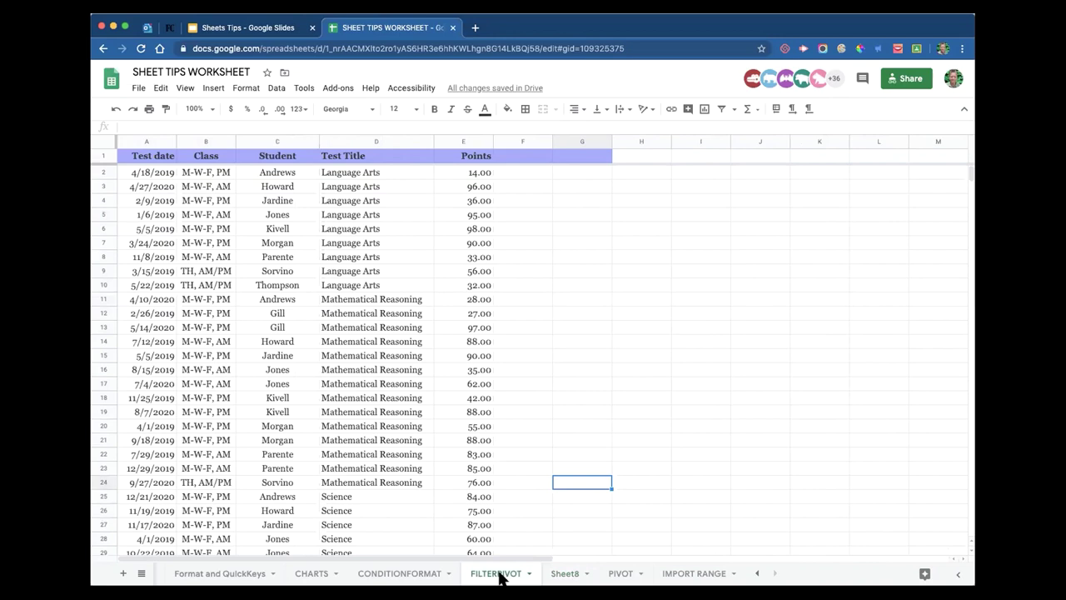
- On Sheet8, clear the contents of column B and check C1:E1
left_click(565, 573)
left_click(193, 141)
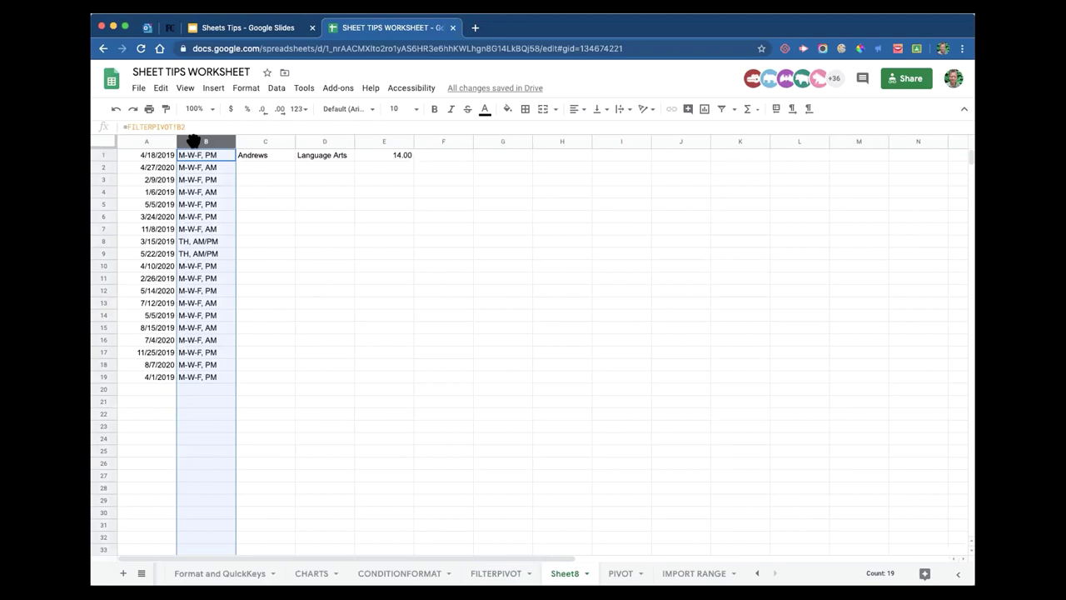
key("Delete")
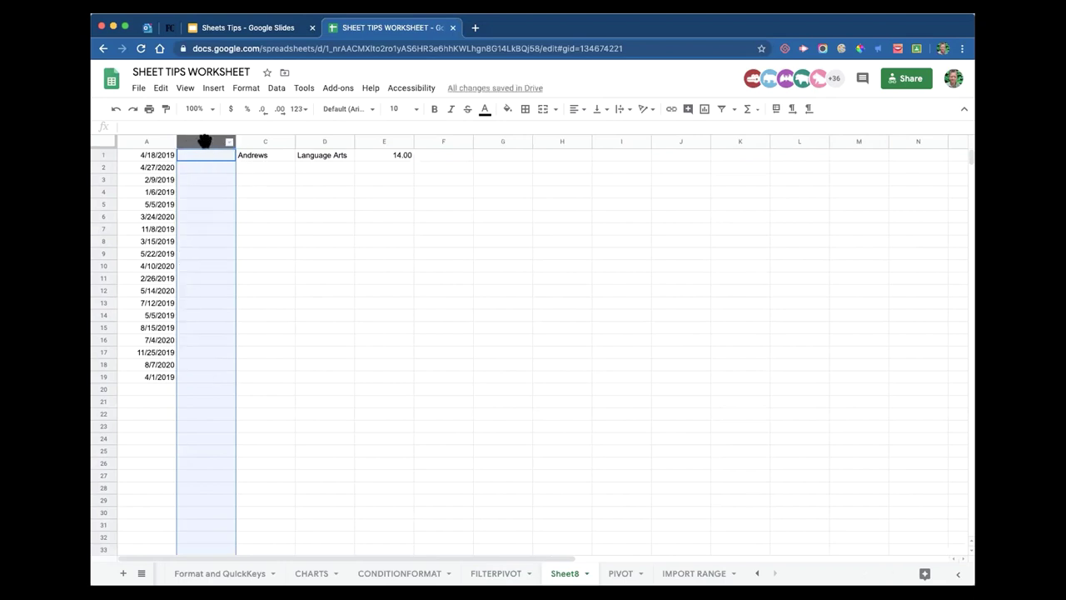
left_click(263, 155)
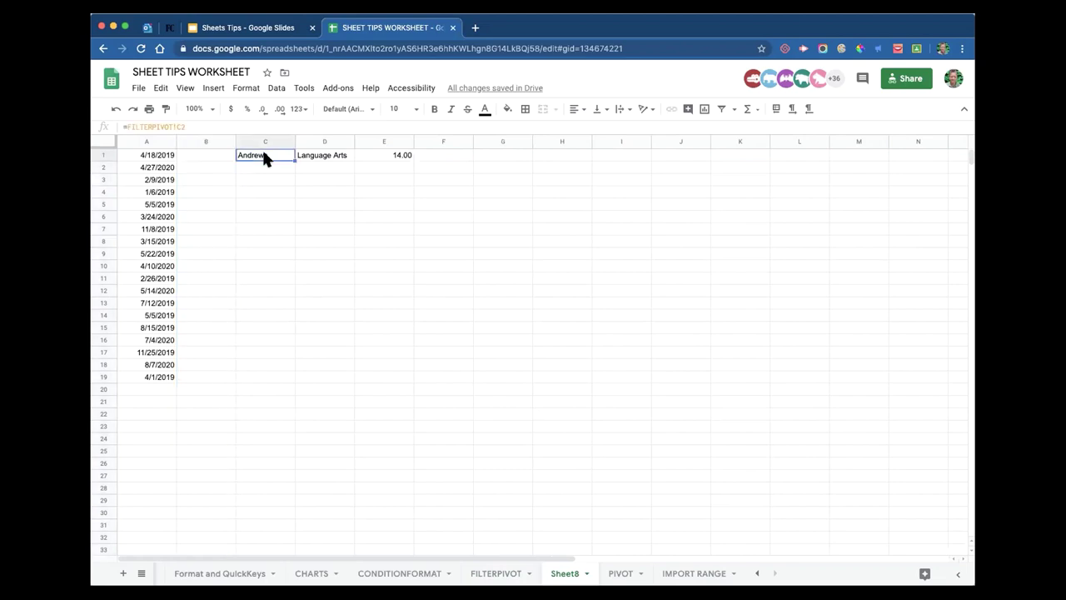
left_click(325, 155)
left_click(381, 156)
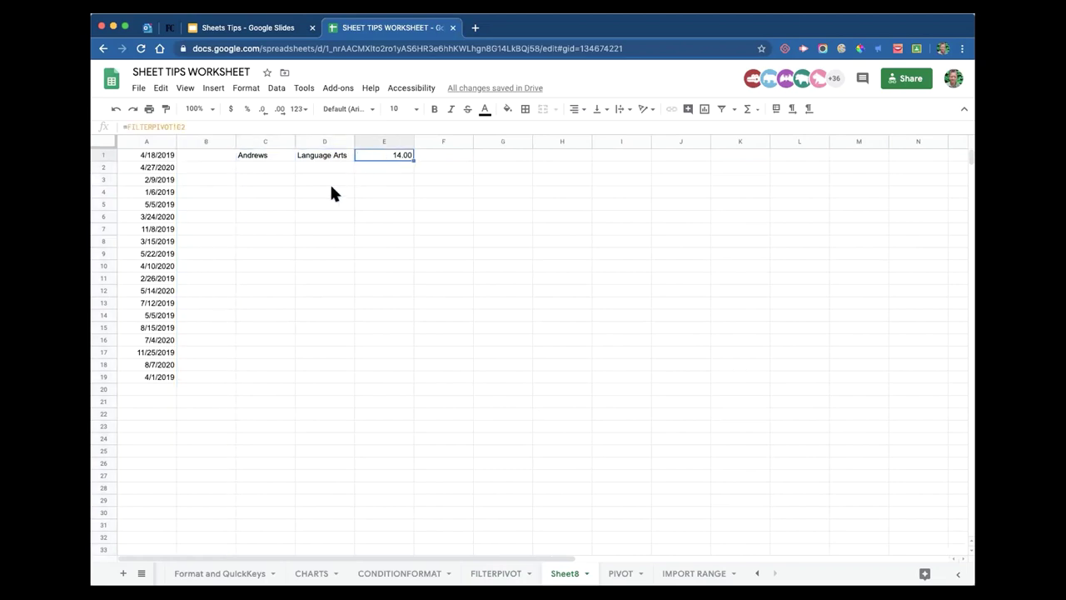
- Clear the dates from column A, leaving Andrews, Language Arts and 14.00 in C1:E1
left_click(167, 157)
left_click(159, 140)
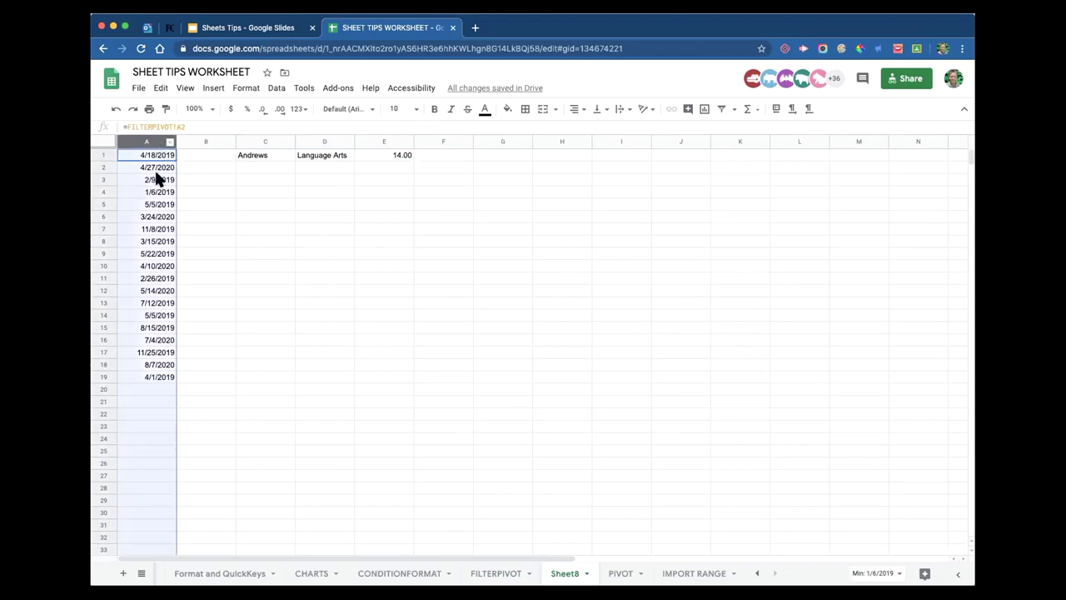
key("Delete")
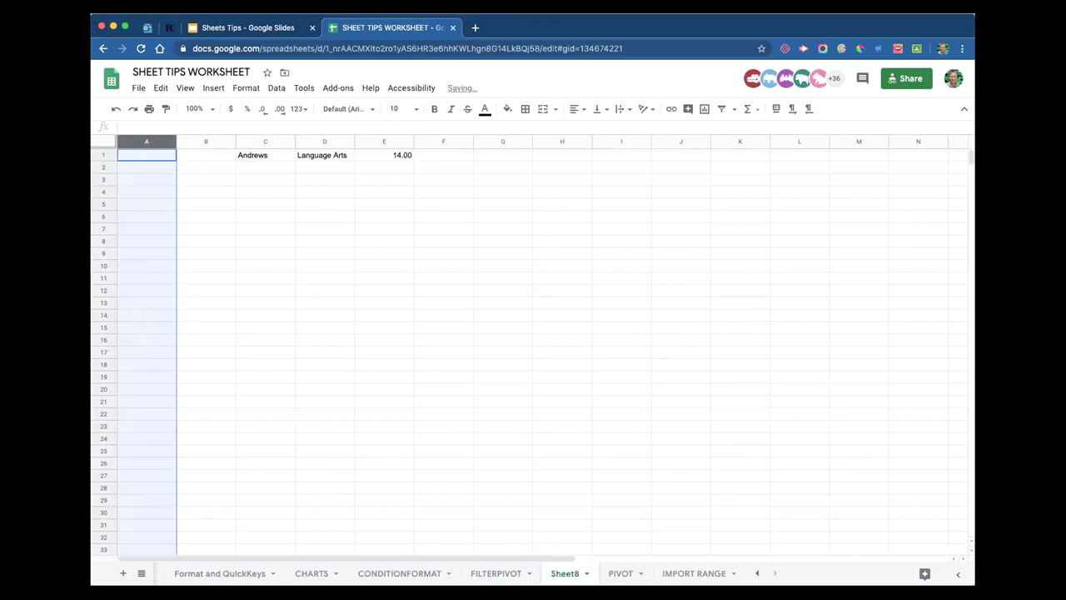
left_click(398, 302)
left_click(278, 159)
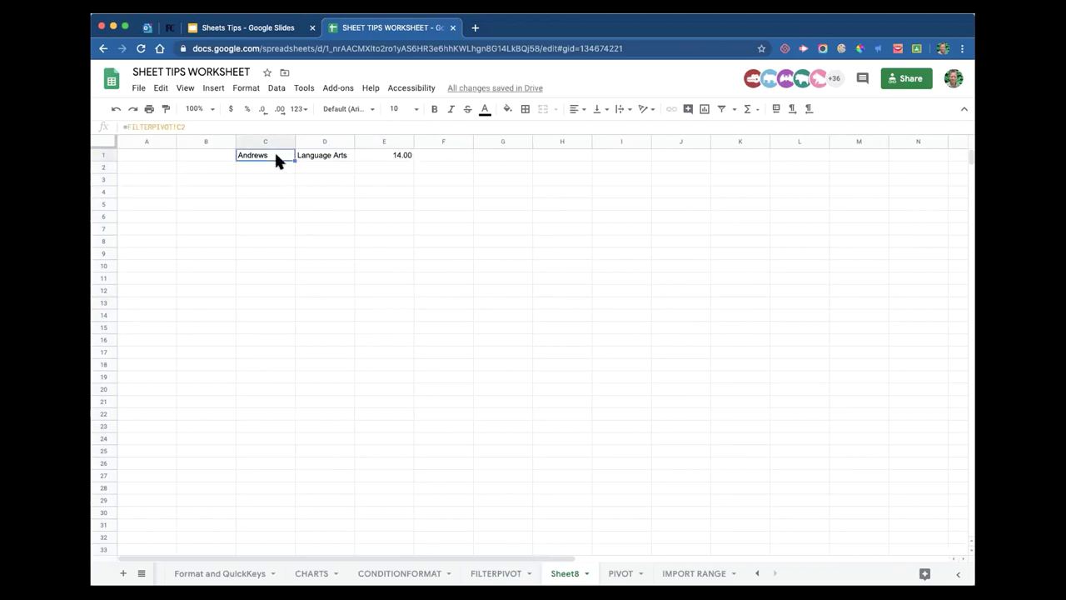
left_click(147, 140)
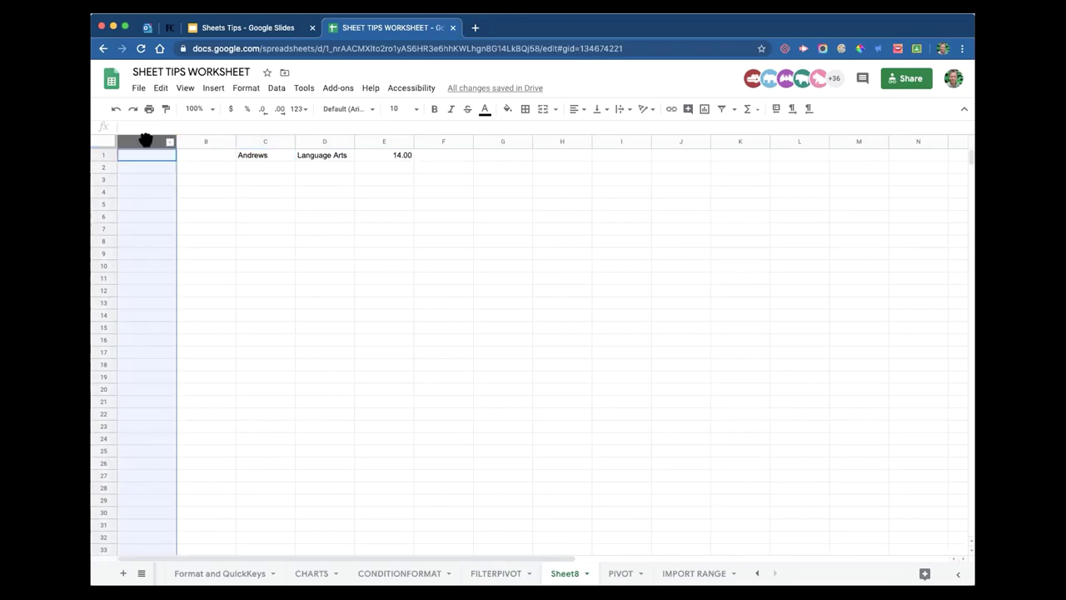
left_click(197, 142, "shift")
- Delete the empty columns A–B so row 1 starts with Andrews
right_click(199, 141)
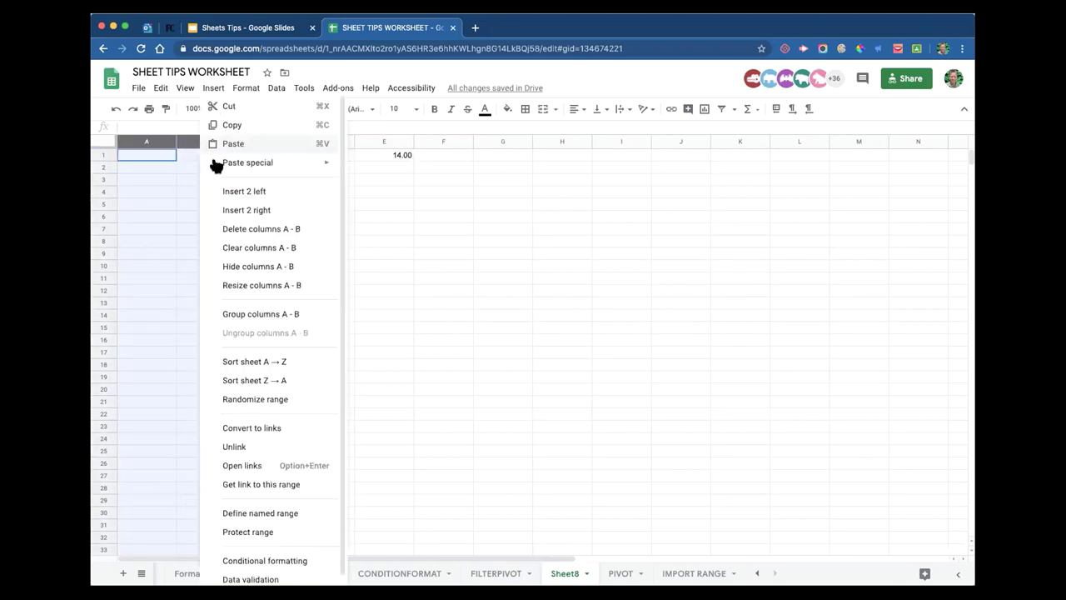
left_click(280, 230)
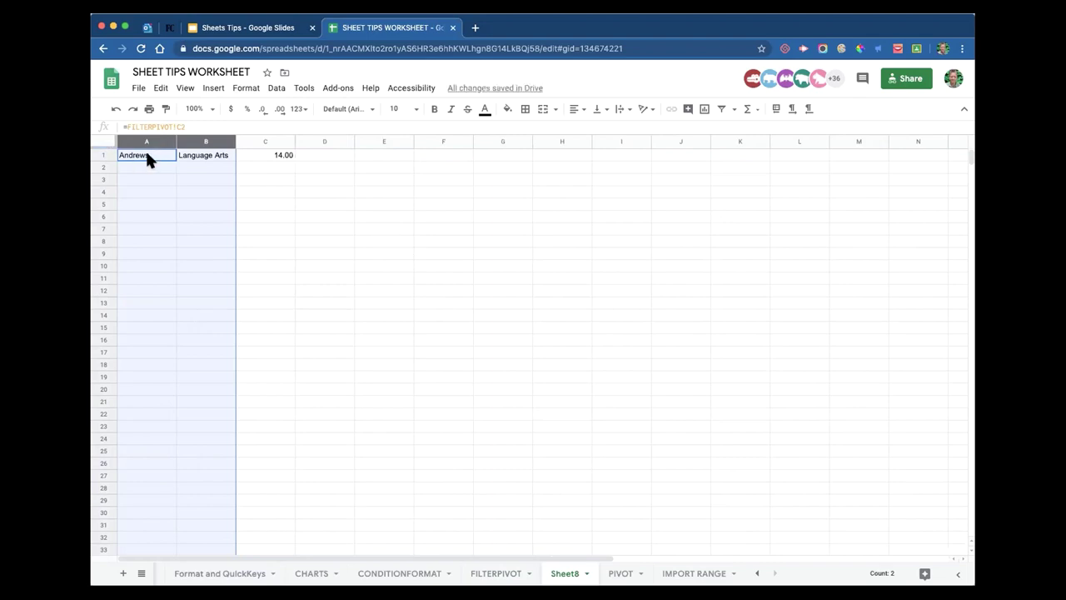
left_click(211, 158)
left_click(282, 160)
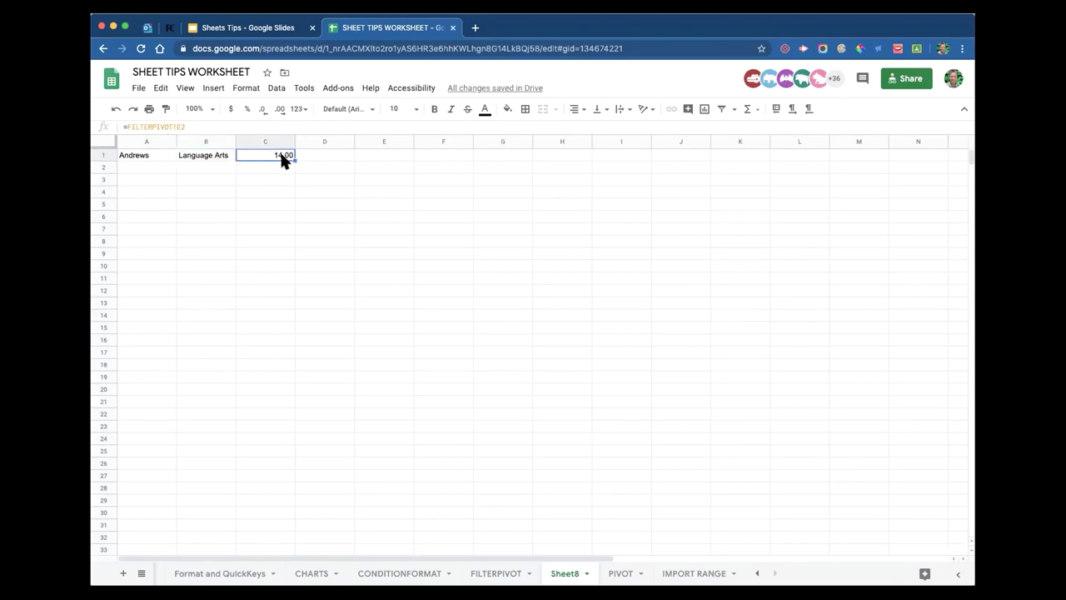
- Move Andrews from A1 into D1 after 14.00, then view the FILTERPIVOT sheet
left_click(153, 158)
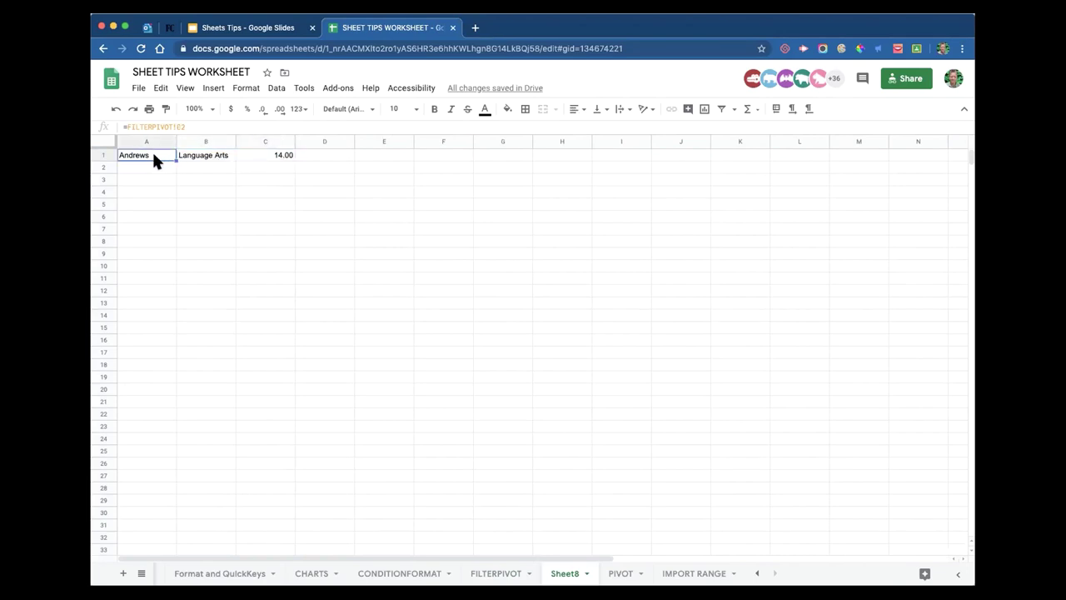
left_click(335, 155)
type("Andrews")
left_click(332, 228)
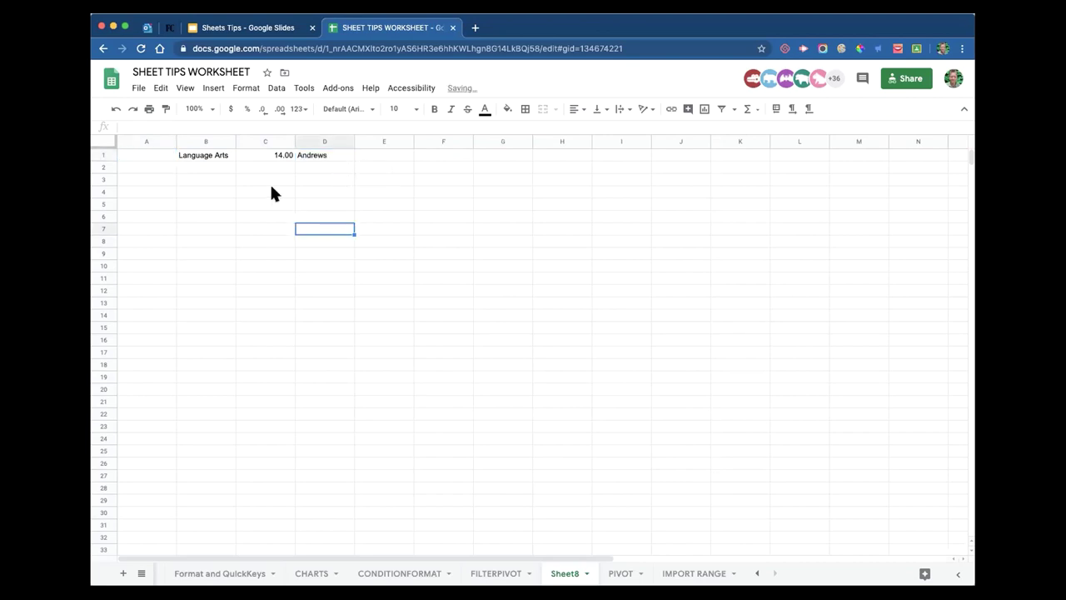
left_click(203, 158)
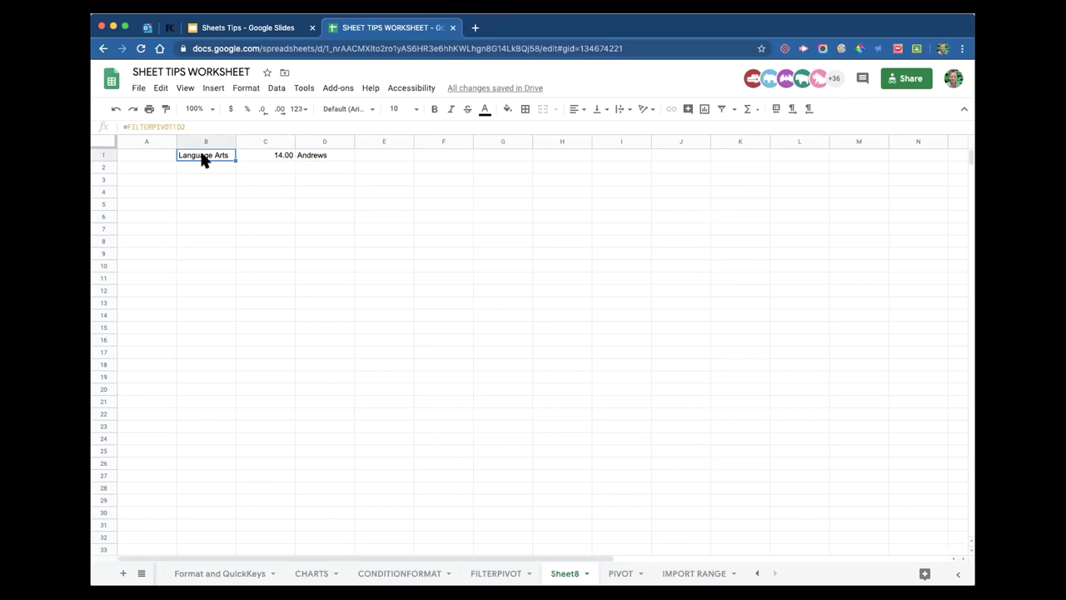
left_click(268, 160)
left_click(317, 158)
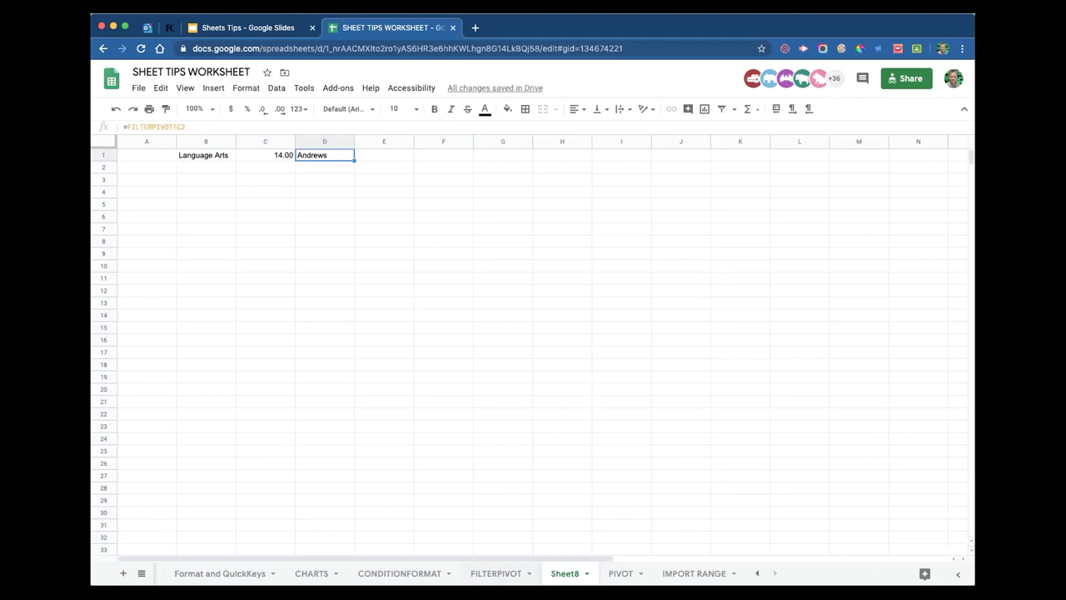
left_click(496, 573)
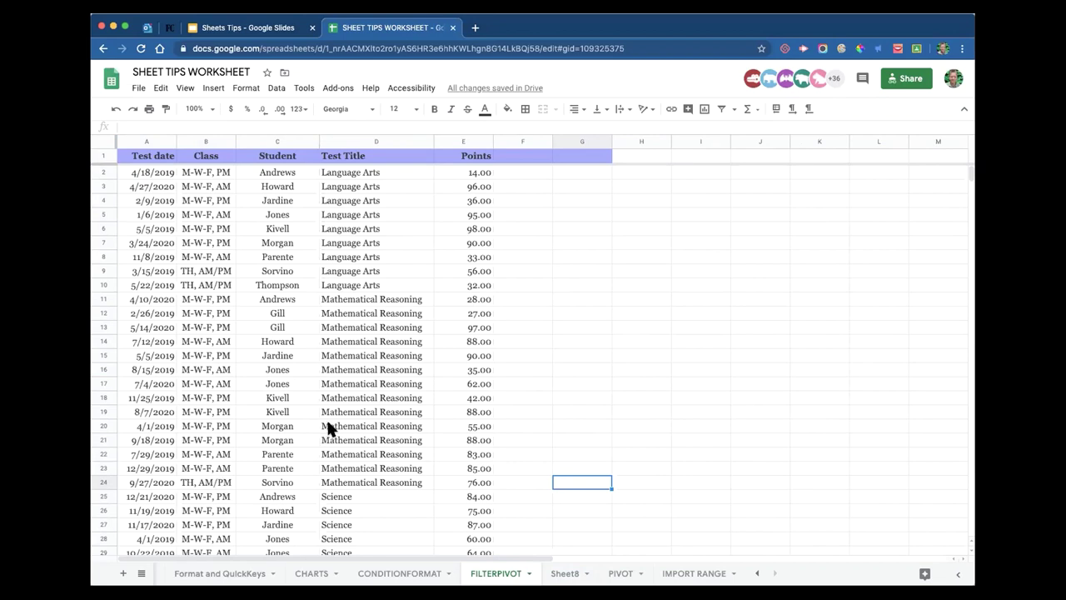
- Return to Sheet8, then switch to the Sheets Tips presentation's Grab Live Data slide
left_click(564, 573)
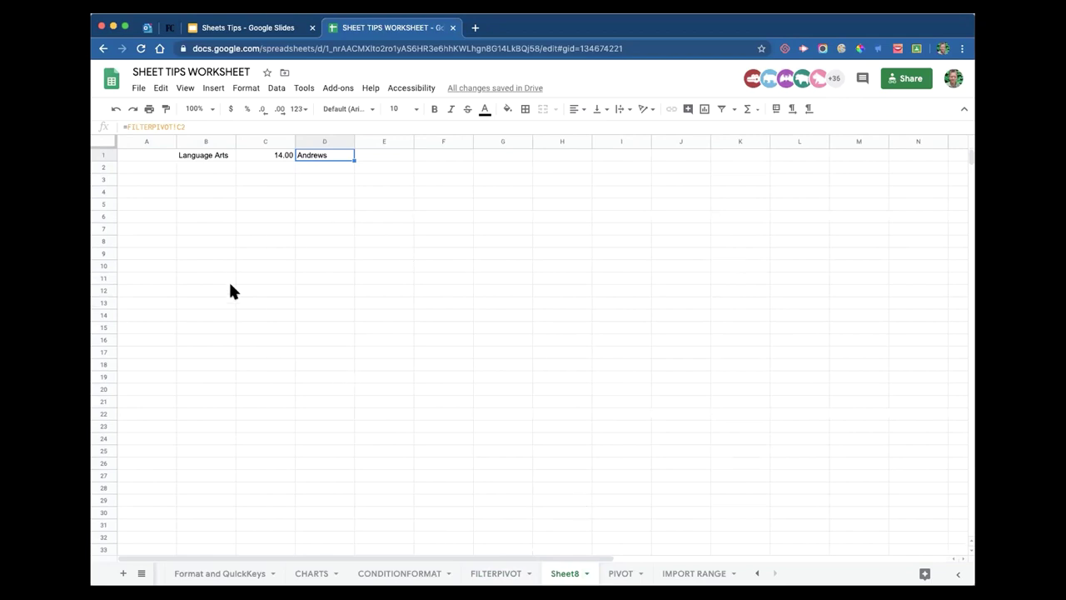
left_click(215, 30)
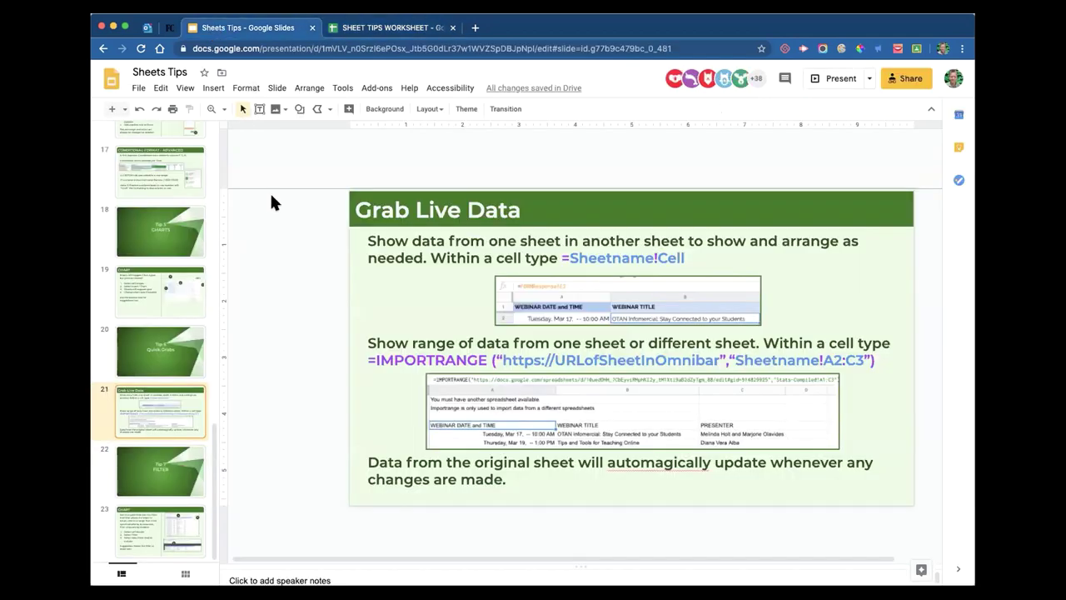